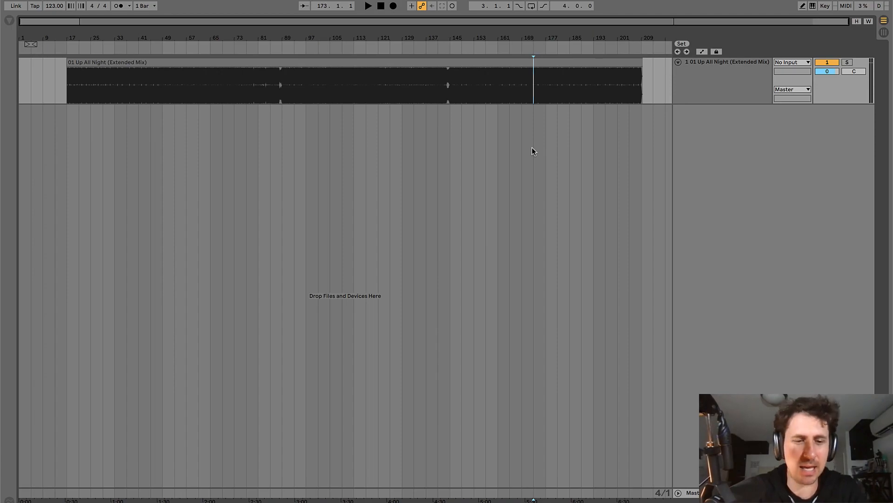
key("super+Tab")
key("Tab")
key("super+Tab")
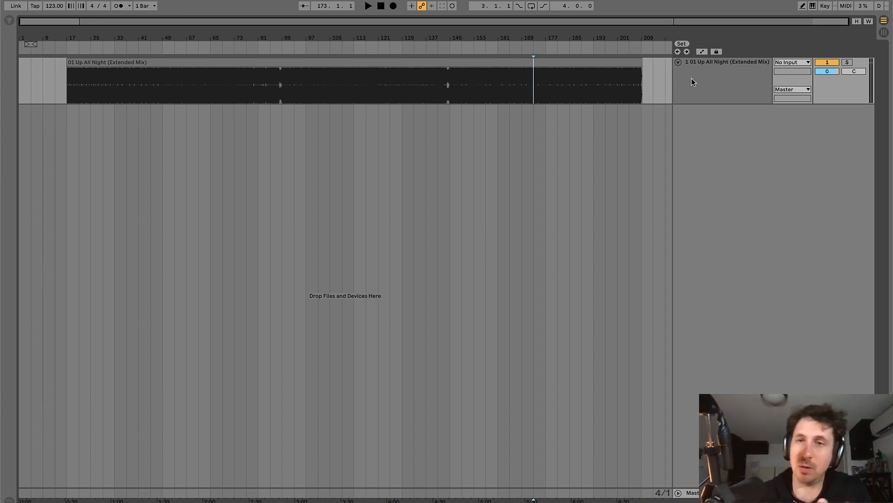
- Insert a MIDI track below the Up All Night audio track
left_click(732, 79)
key("super+shift+t")
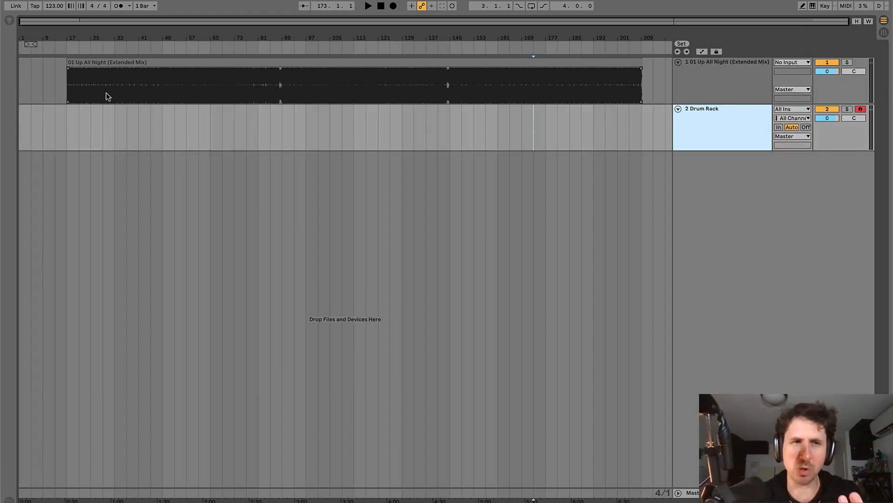
left_click_drag(64, 84, 639, 115)
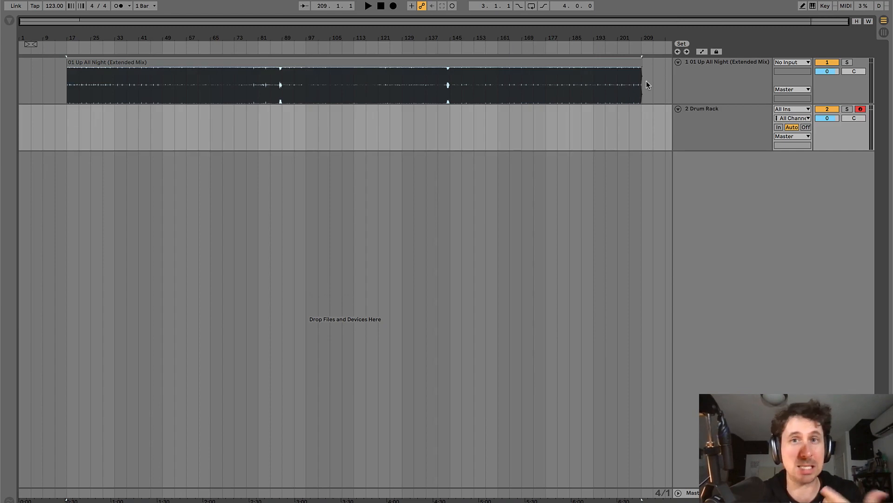
left_click_drag(646, 80, 666, 68)
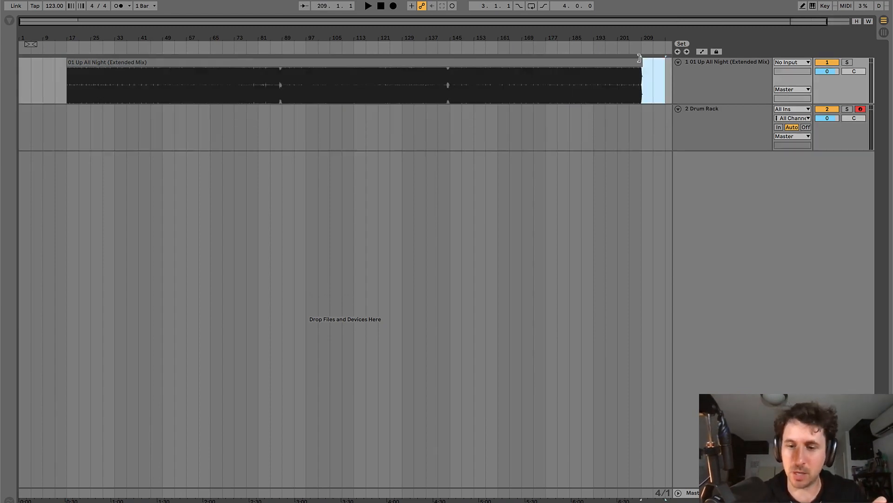
left_click(644, 74)
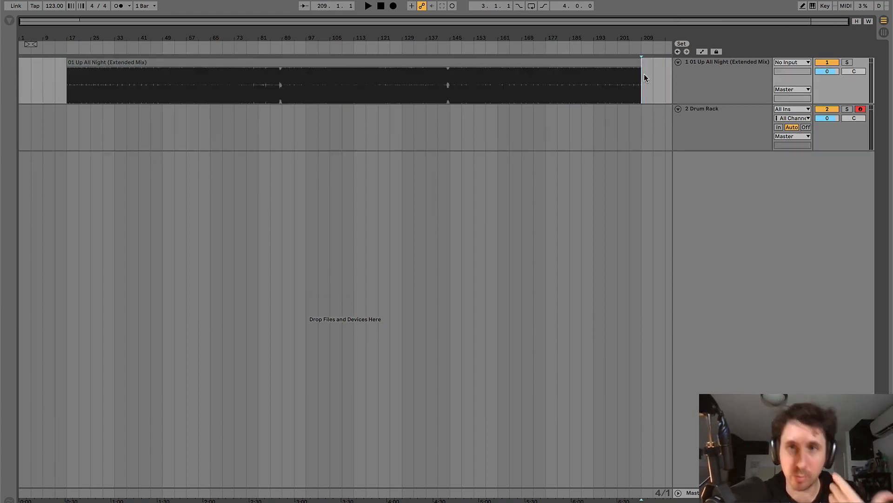
left_click(83, 62)
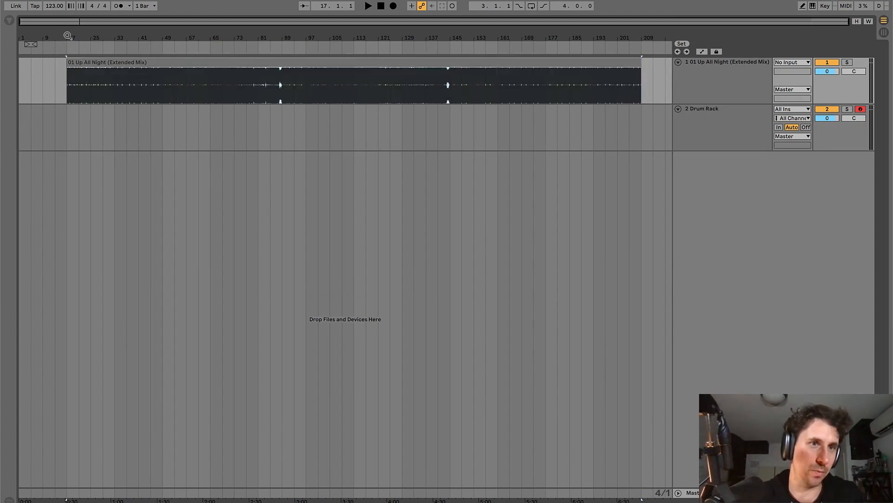
mouse_move(68, 35)
left_mouse_down()
mouse_move(67, 88)
mouse_move(140, 95)
mouse_move(140, 63)
mouse_move(68, 36)
left_mouse_up()
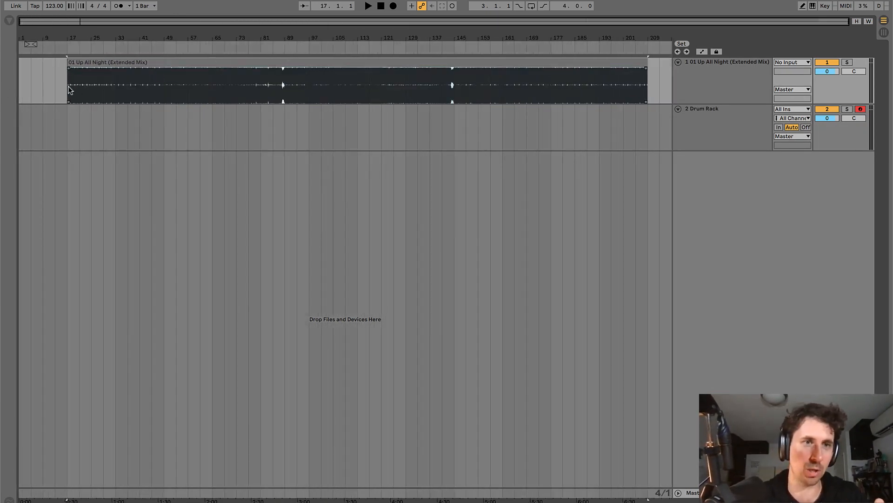
- Play the song from the clip start at bar 17 and examine its frequency content in the master track's enlarged Spectrum display
left_click(67, 89)
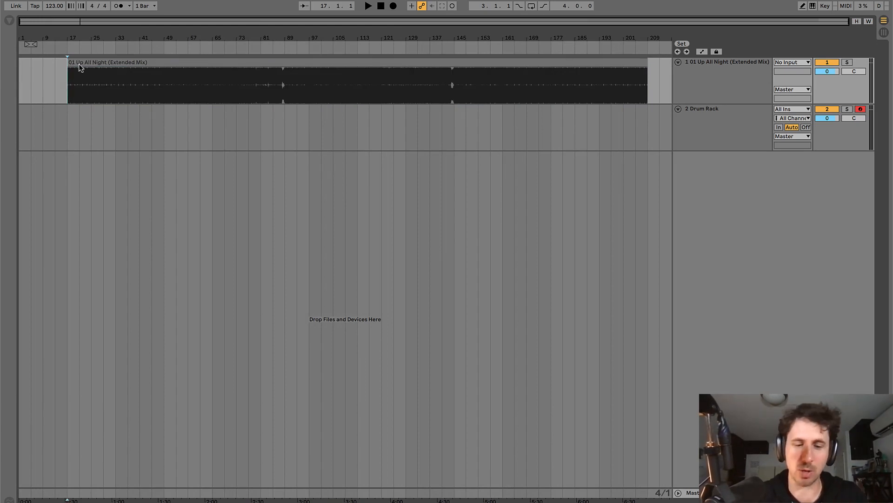
key("space")
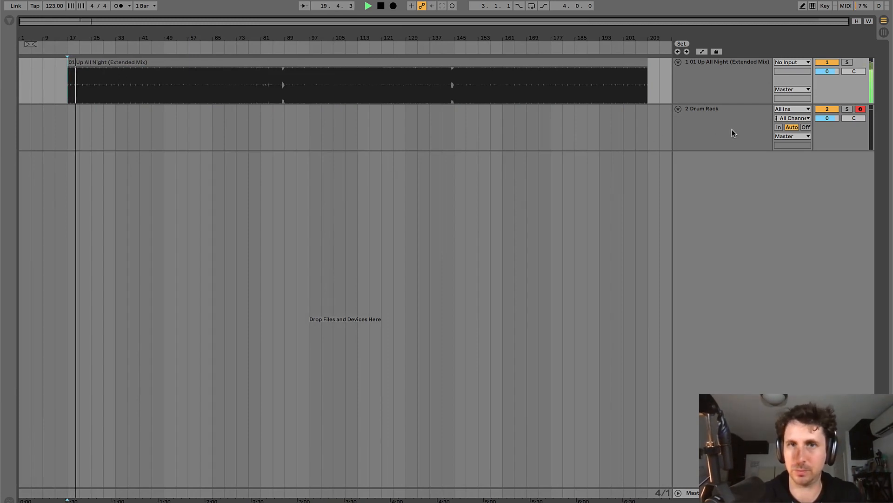
double_click(708, 492)
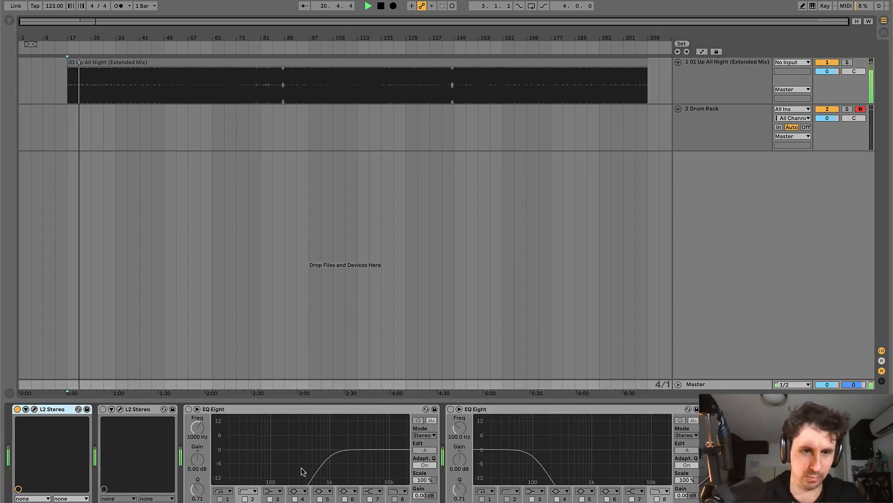
scroll(304, 472, "right", 10)
scroll(304, 472, "right", 10)
double_click(195, 437)
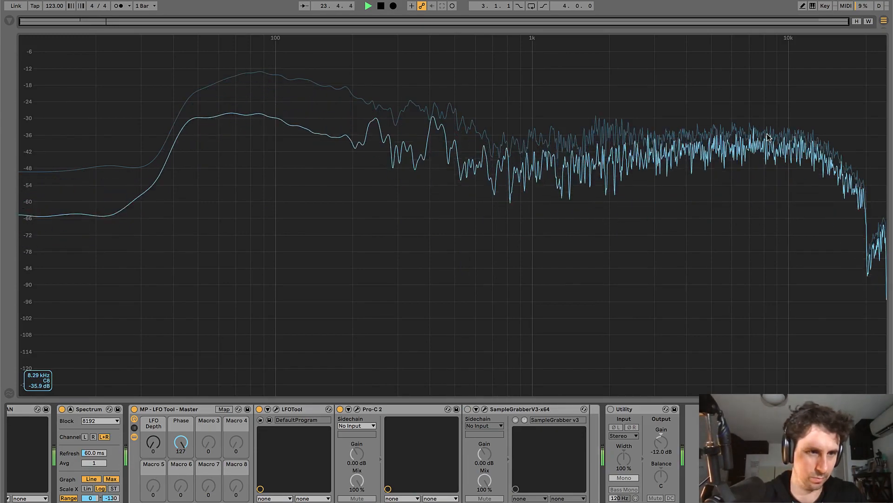
double_click(530, 117)
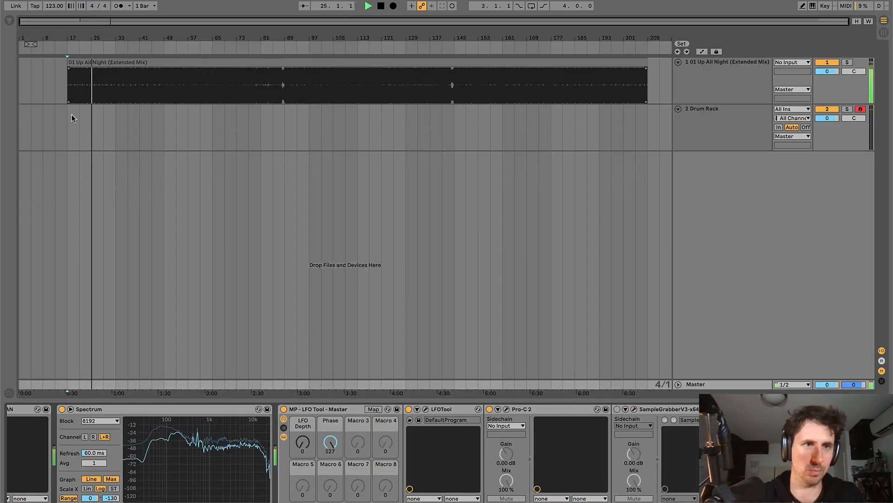
left_click_drag(66, 31, 150, 61)
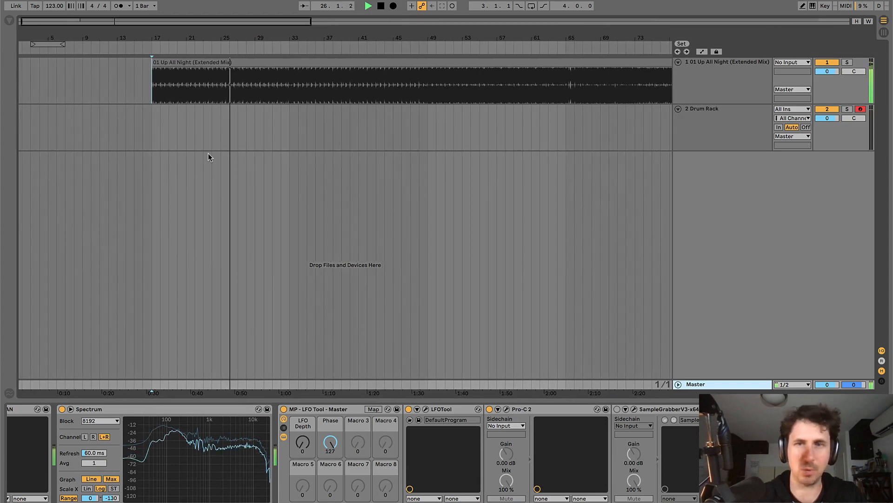
key("space")
- Rename the Drum Rack track as beat
left_click(706, 134)
key("ctrl+r")
type("beat")
key("Return")
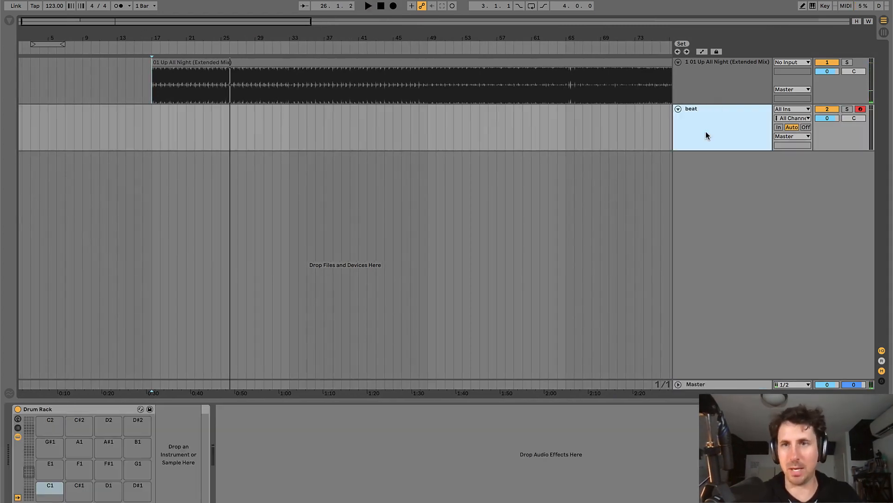
- Create an empty MIDI clip on the beat track from bar 17 to bar 25 and name it HP
key("space")
left_click_drag(158, 41, 300, 124)
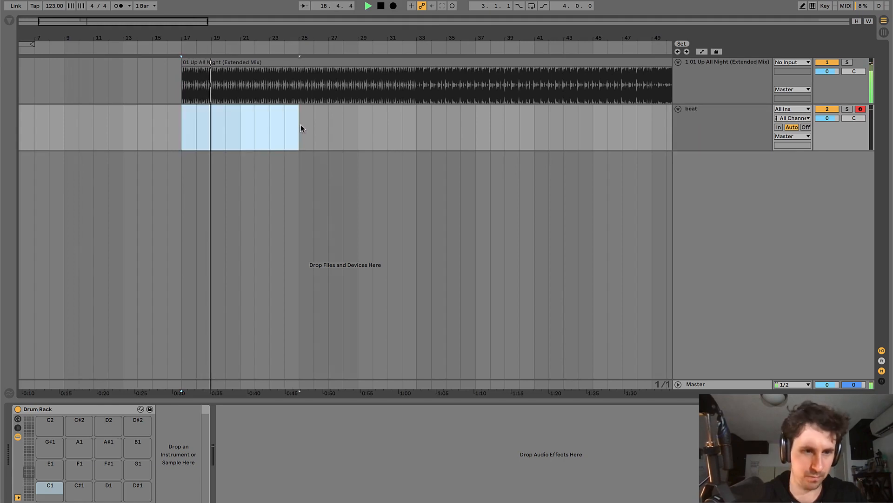
key("ctrl+shift+m")
key("ctrl+alt+l")
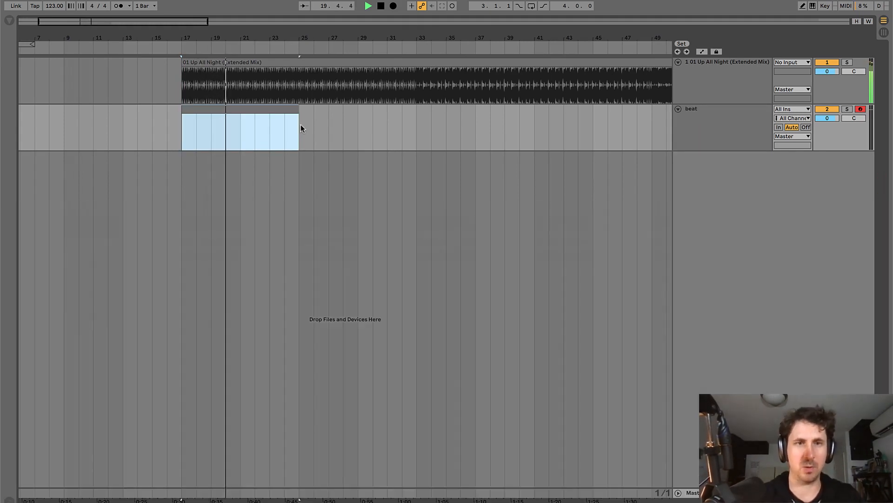
key("ctrl+r")
type("HP")
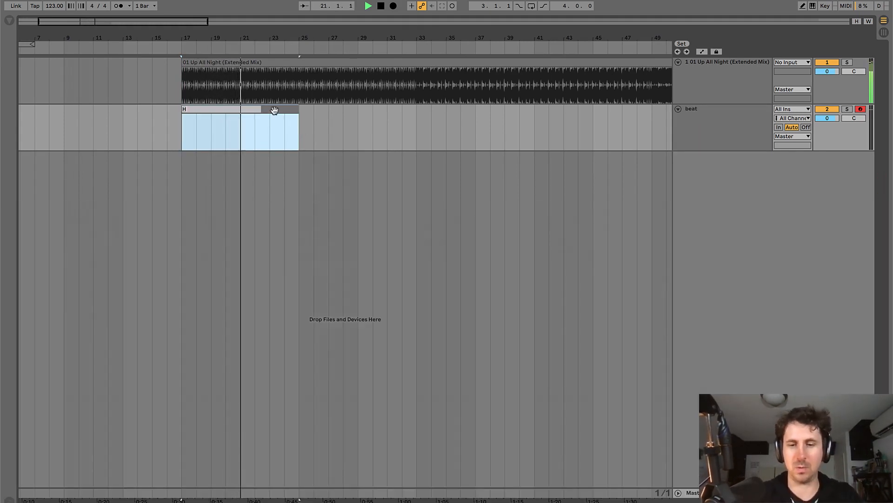
key("Return")
- Stop playback and color the beat track orange
key("space")
right_click(727, 124)
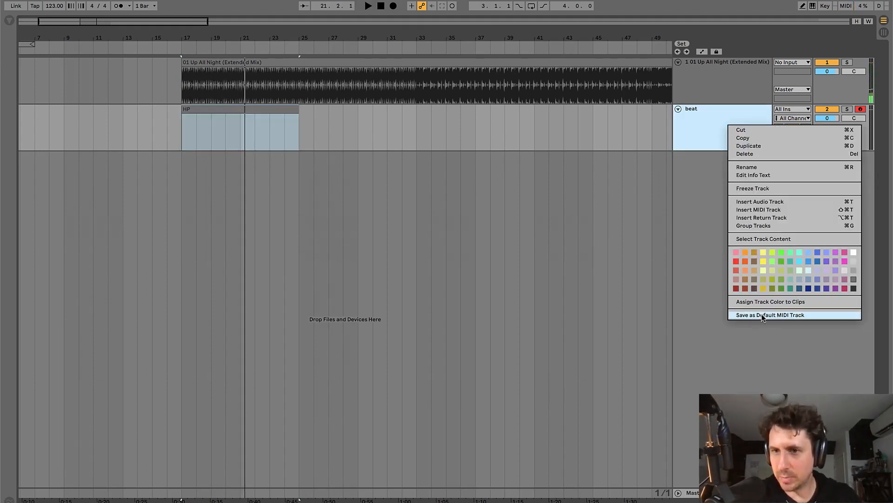
left_click(743, 260)
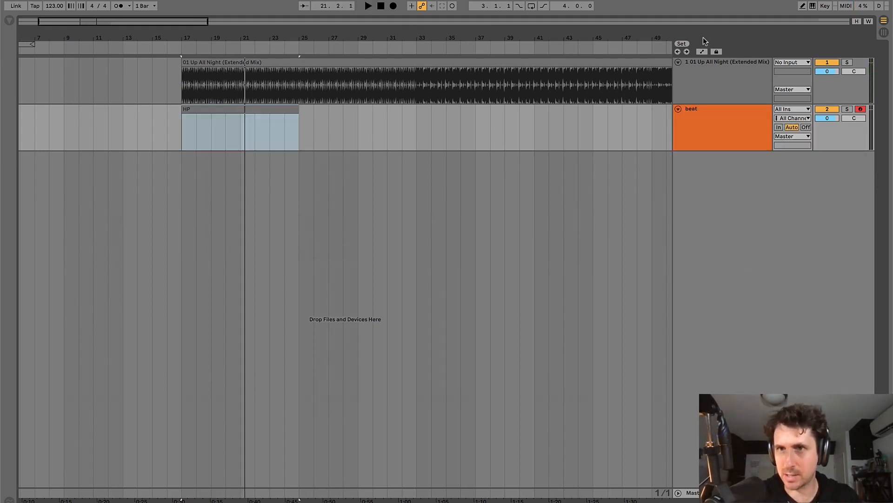
- Rename the audio track as up all night and color it green
left_click(702, 77)
key("ctrl+r")
type("up")
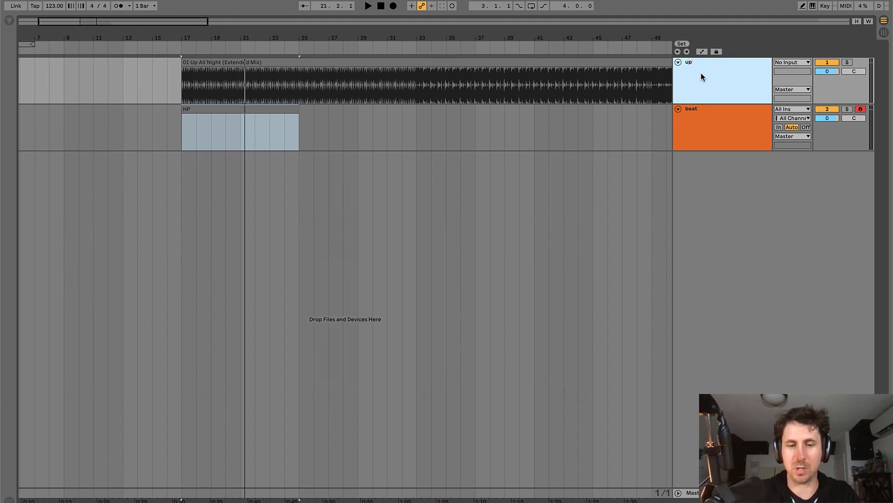
type(" all night")
key("Return")
right_click(701, 72)
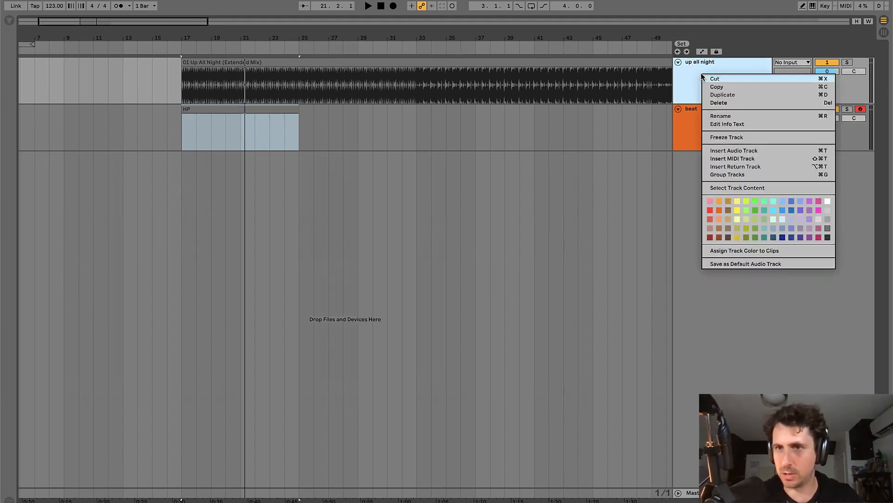
left_click(754, 208)
- Assign the track colors of the up all night and beat tracks to their clips
right_click(731, 85)
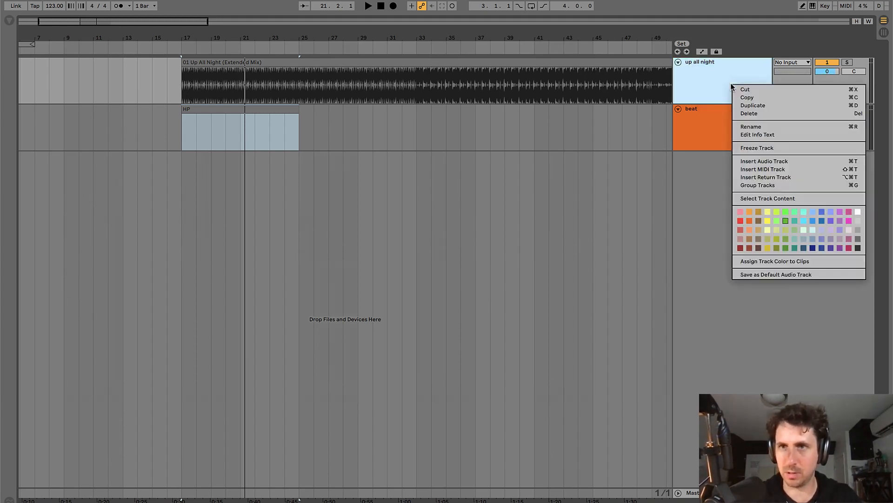
left_click(763, 261)
left_click(467, 89)
key("minus")
key("minus")
key("minus")
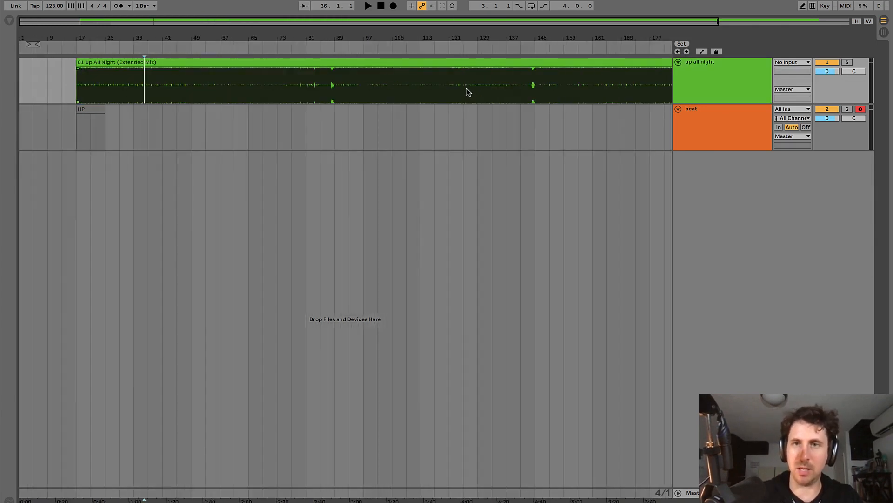
left_click(764, 124)
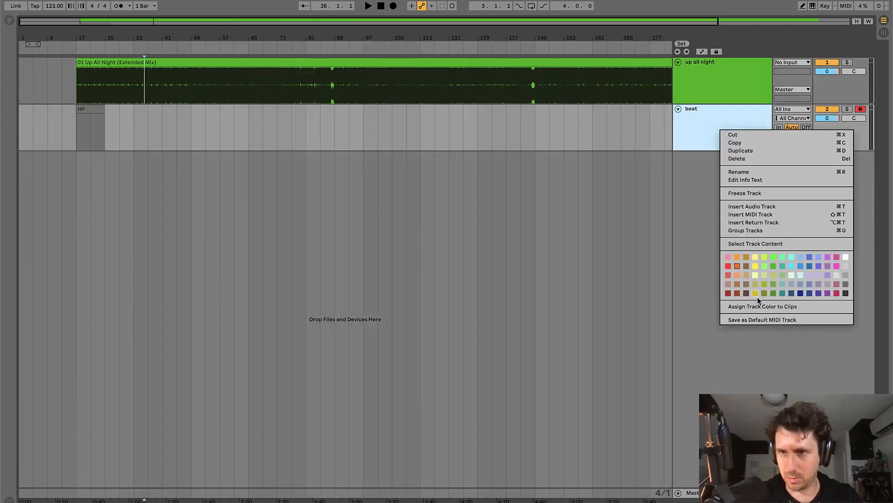
left_click(755, 307)
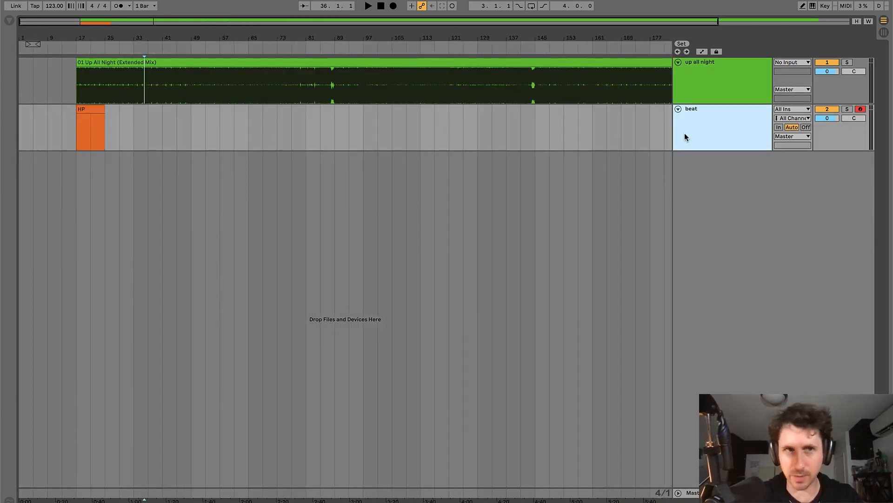
- Play the opening of the Up All Night clip briefly and examine its low frequencies in the master's enlarged Spectrum display
left_click(339, 62)
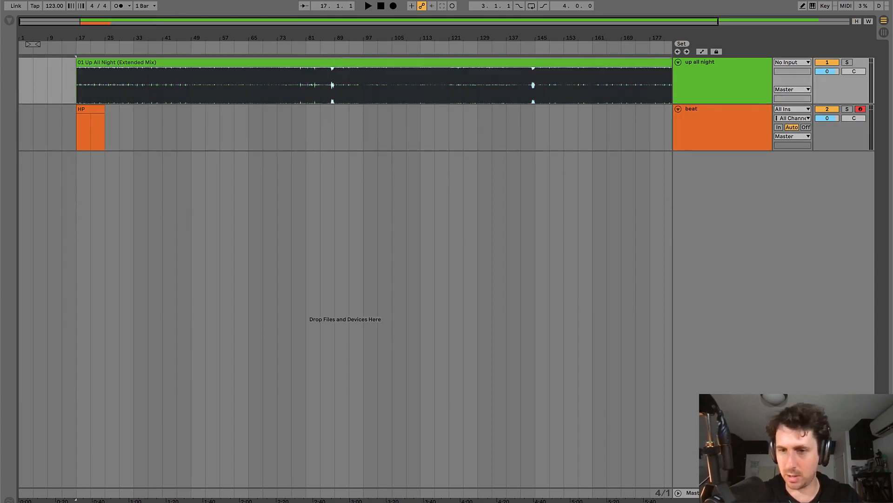
key("space")
double_click(717, 492)
double_click(184, 451)
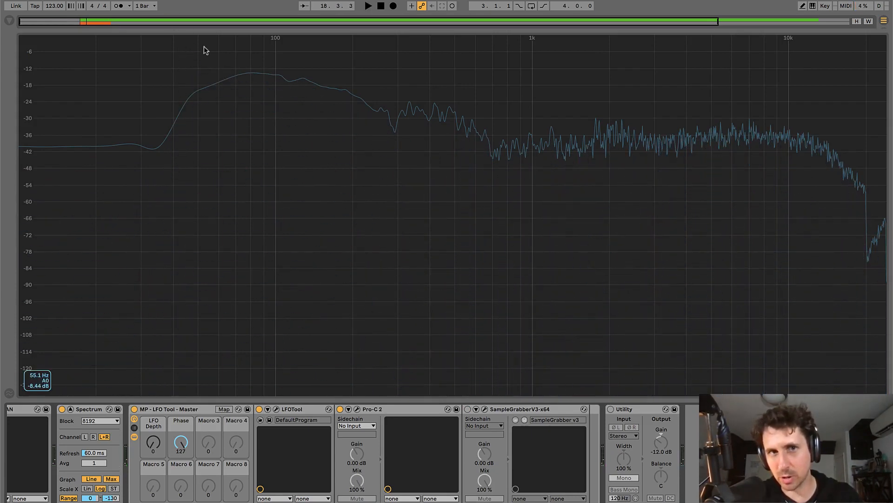
left_click(296, 179)
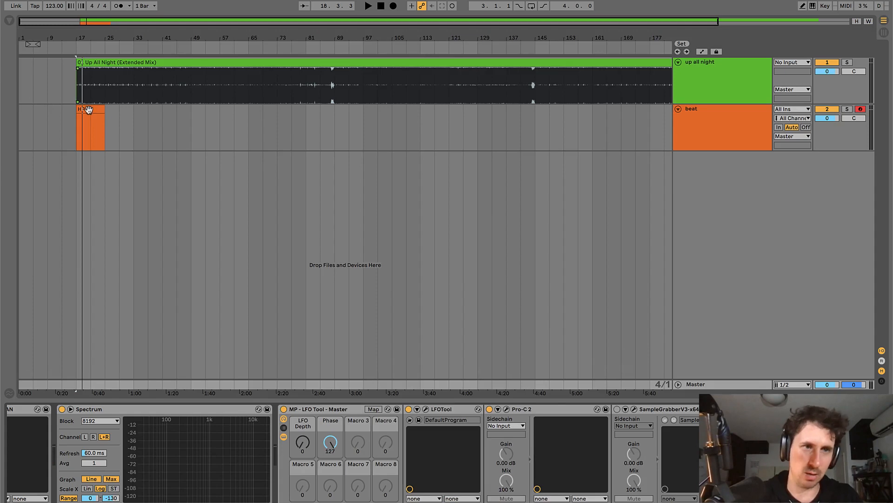
- Listen to the song's first bar from the start of the HP clip, then stop playback
left_click(88, 110)
key("space")
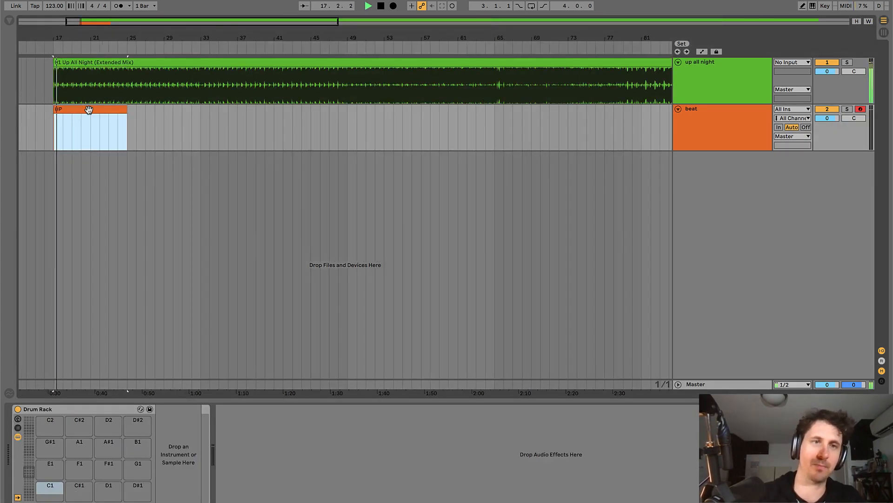
scroll(88, 109, "left", 5)
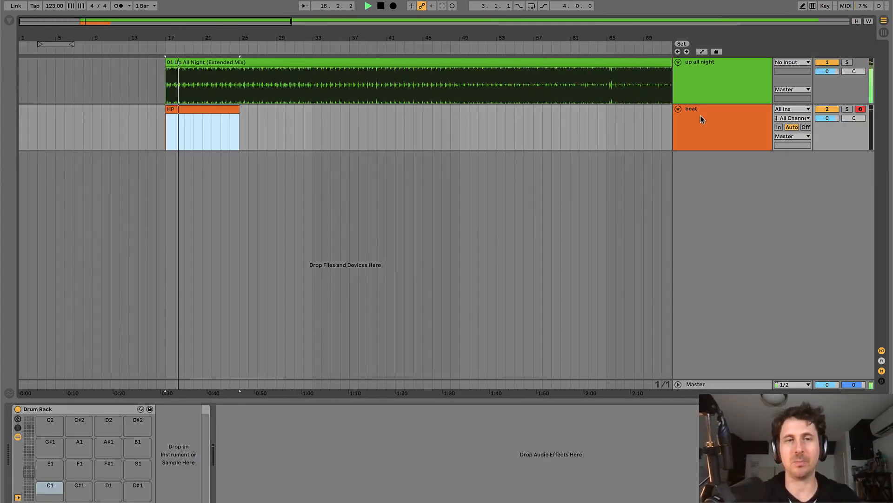
key("space")
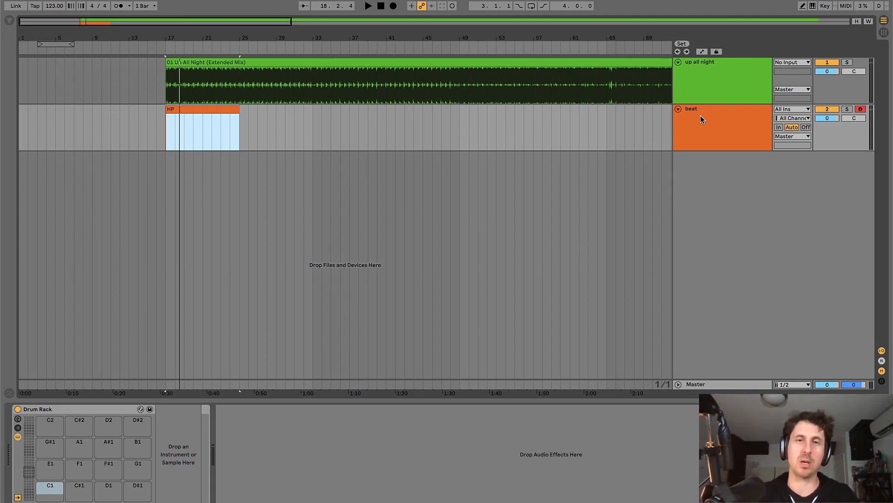
- Open the HP clip in the note editor and set its fixed grid to 1/16
double_click(215, 107)
right_click(338, 321)
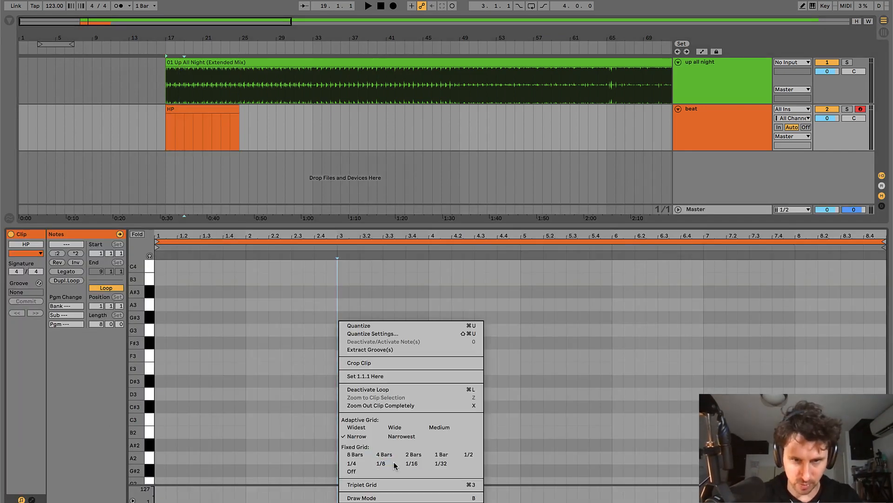
left_click(413, 464)
- Draw three sixteenth-note C3 hits in the HP clip at 1.1.1, 1.1.4 and 1.2.3
key("b")
left_click_drag(164, 241, 175, 323)
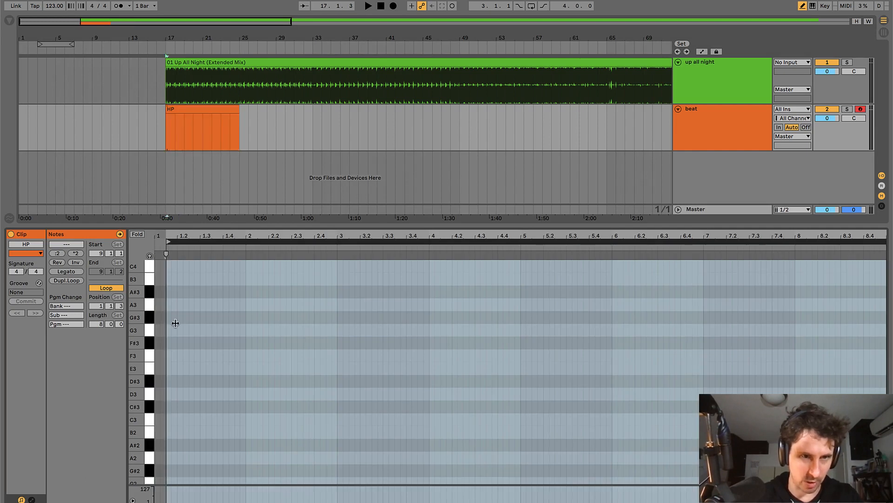
key("ctrl+z")
left_click_drag(167, 236, 167, 279)
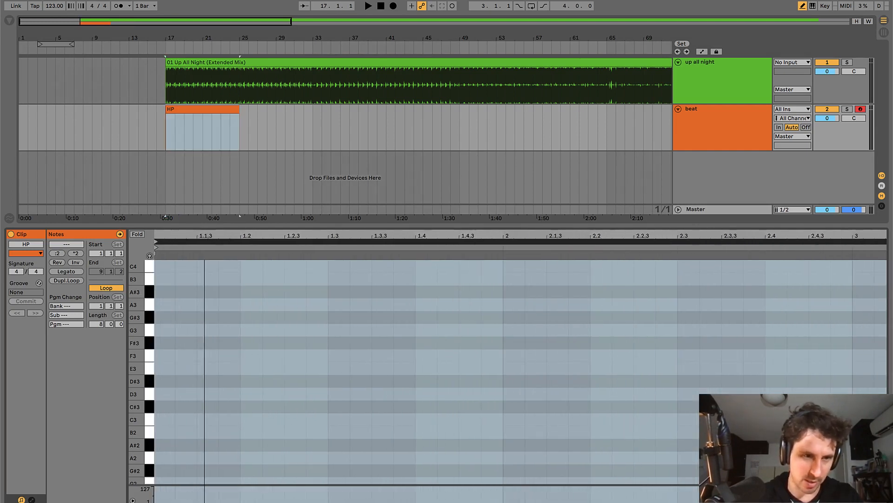
left_click(167, 419)
left_click(228, 419)
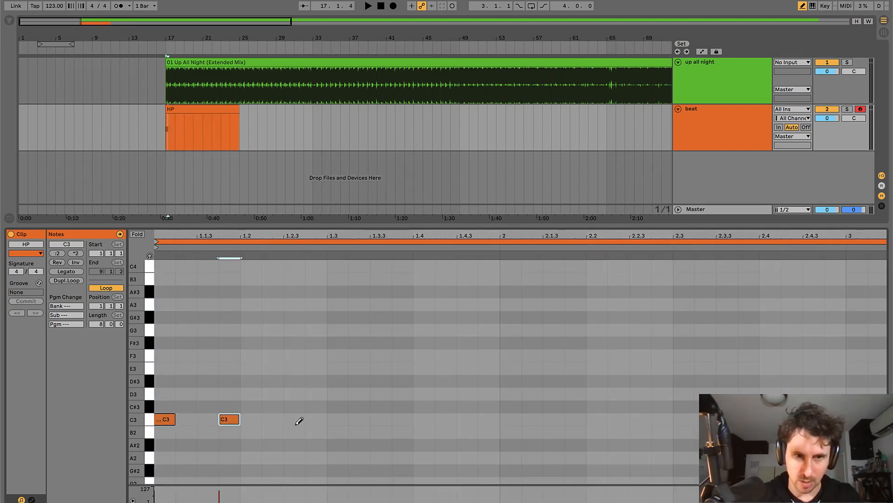
left_click(297, 421)
- Loop the first two beats of the HP clip around the three C3 notes and listen to the song from bar 17
key("b")
mouse_move(159, 372)
left_mouse_down()
mouse_move(283, 438)
mouse_move(325, 433)
left_mouse_up()
key("ctrl+l")
key("space")
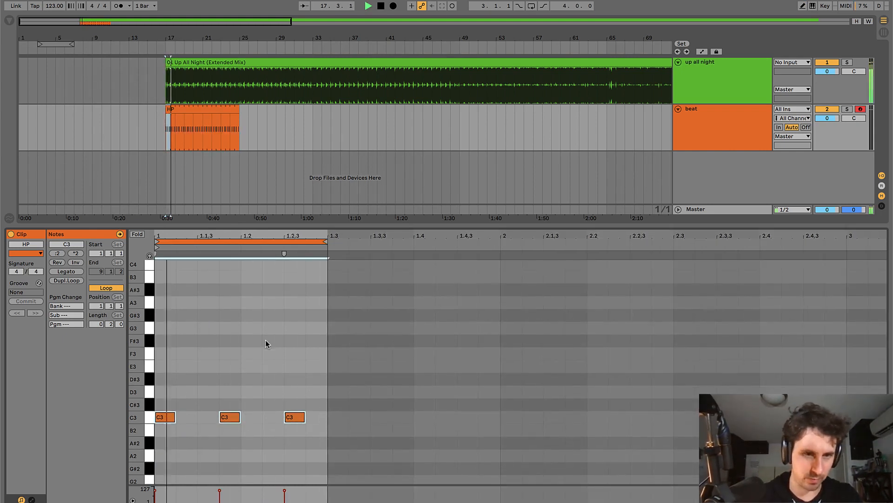
scroll(265, 343, "down", 2)
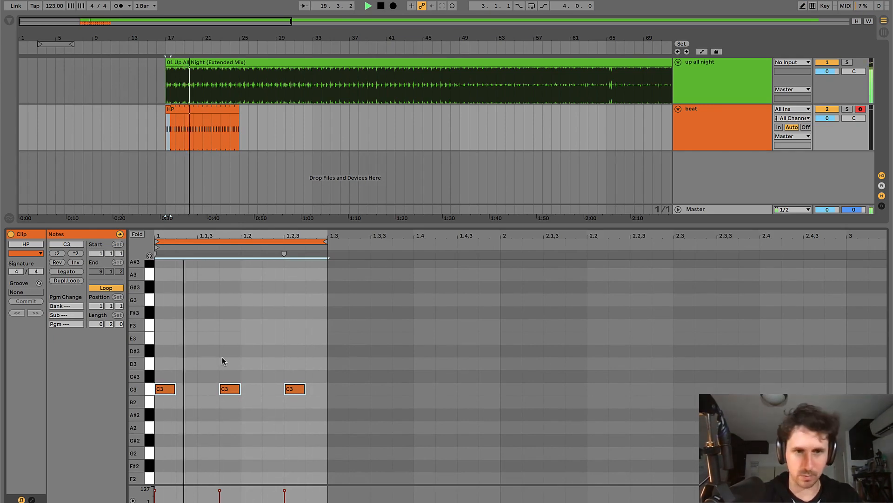
key("space")
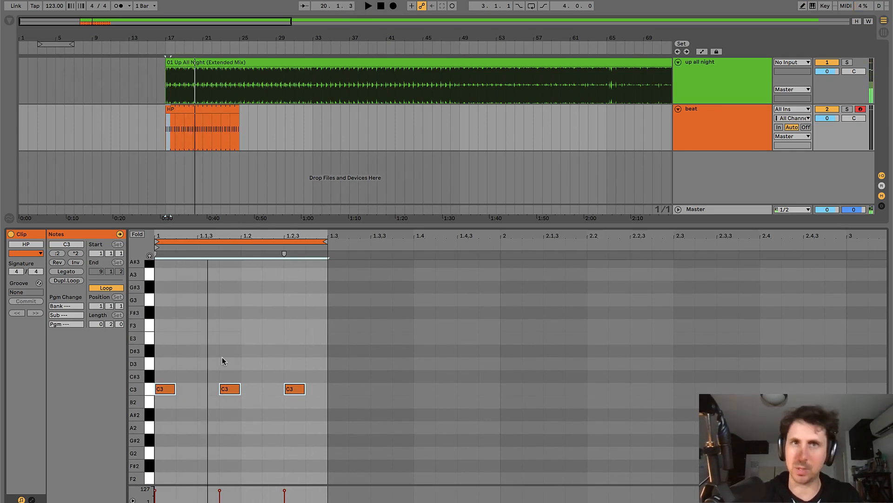
- Add A#2 notes on beats 1.1 and 1.2, extend each to one full beat, and briefly audition the song
double_click(164, 414)
double_click(207, 415)
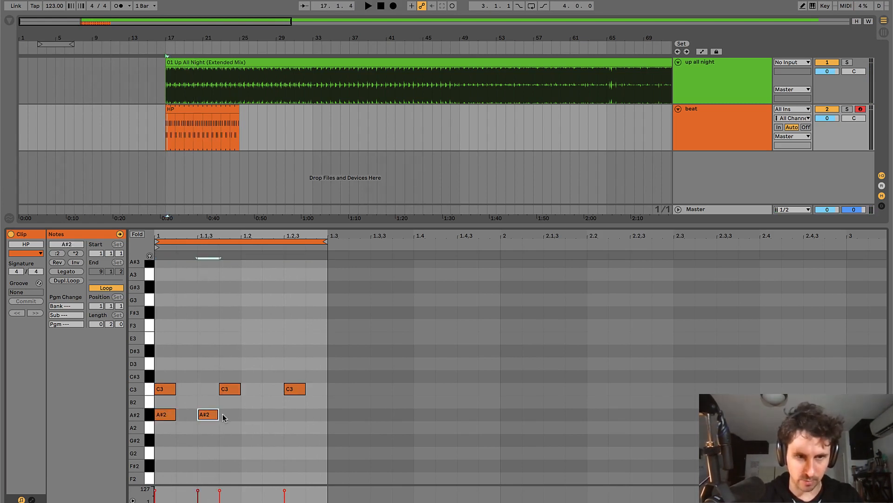
double_click(212, 415)
left_click(267, 417)
double_click(253, 415)
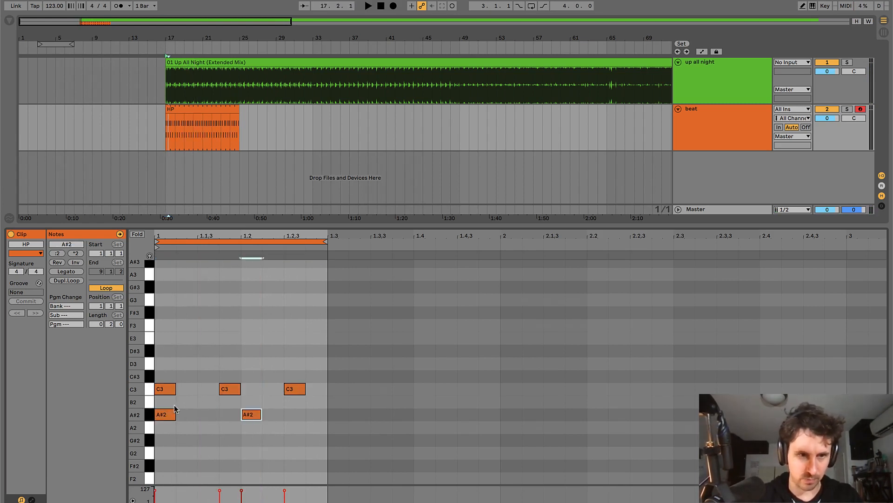
left_click_drag(175, 403, 335, 425)
key("shift+Right")
key("shift+Right")
key("shift+Right")
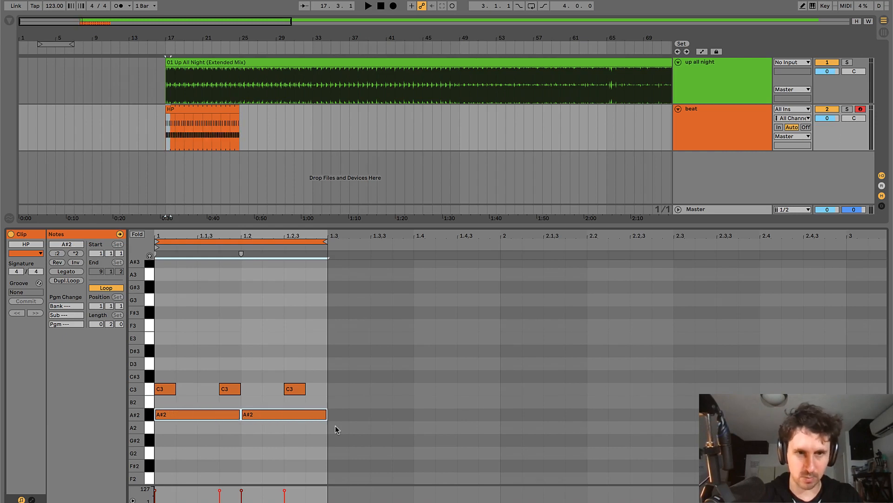
key("space")
left_click(289, 329)
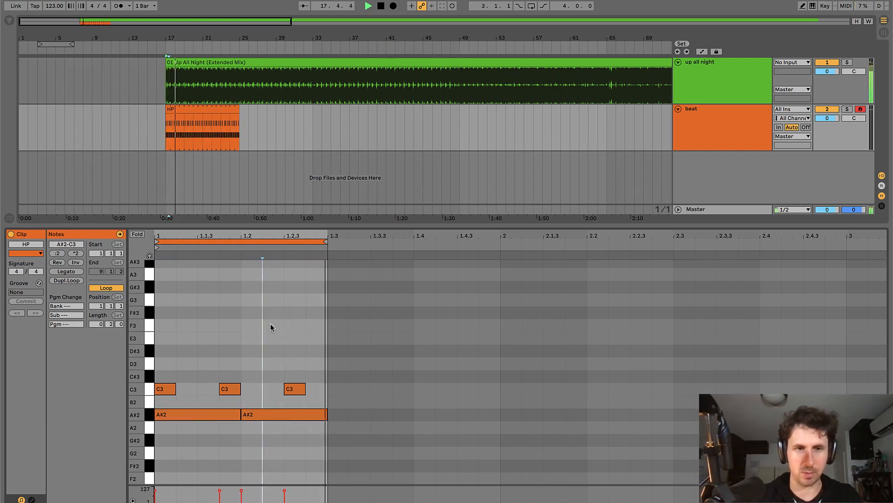
key("space")
- Add sixteenth-note D3 hits at 1.1.3 and 1.2.3, then play the song briefly to compare
double_click(208, 364)
double_click(294, 363)
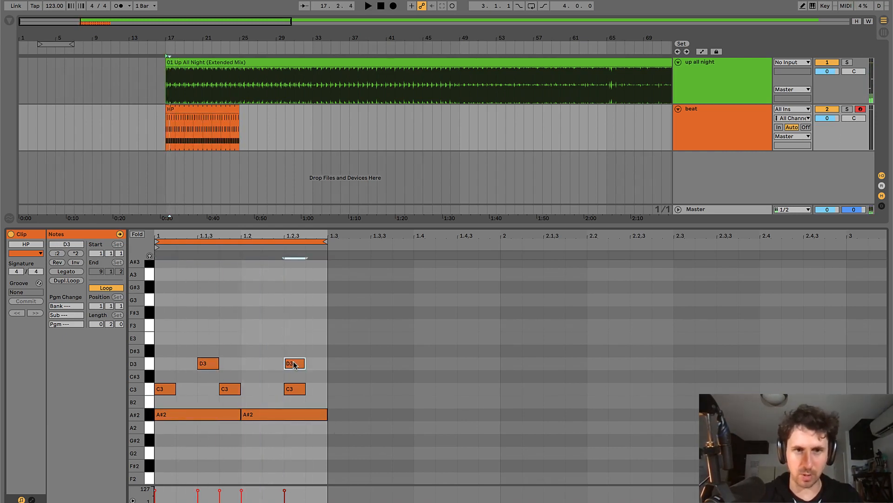
left_click(264, 311)
key("space")
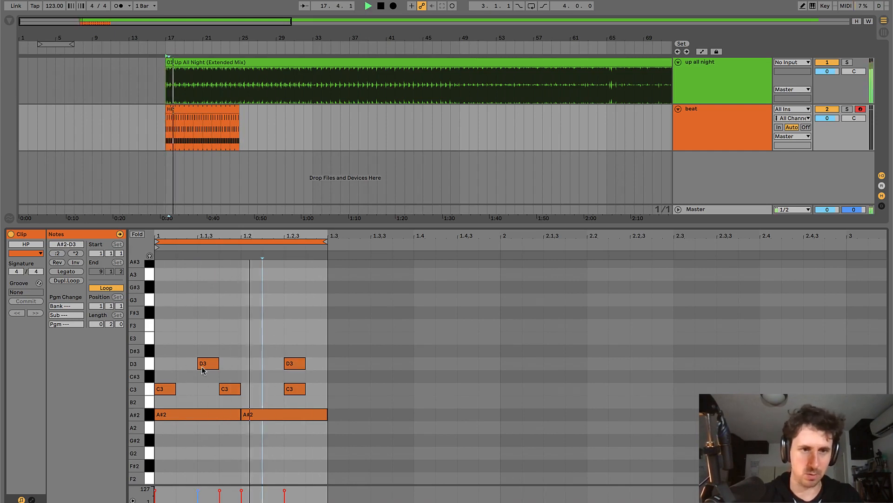
key("space")
- Add a B2 note at 1.2, extend it to one full beat, and briefly check it against the song
double_click(249, 402)
key("shift+Right")
key("shift+Right")
key("shift+Right")
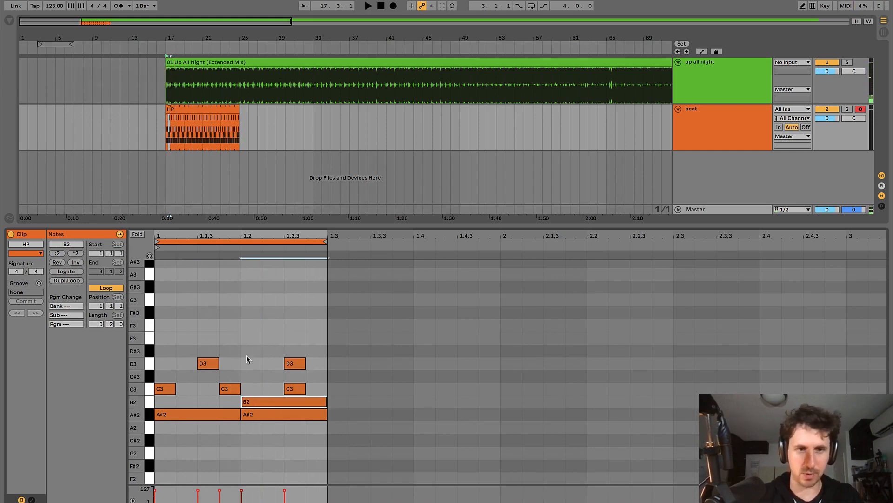
left_click(247, 355)
key("space")
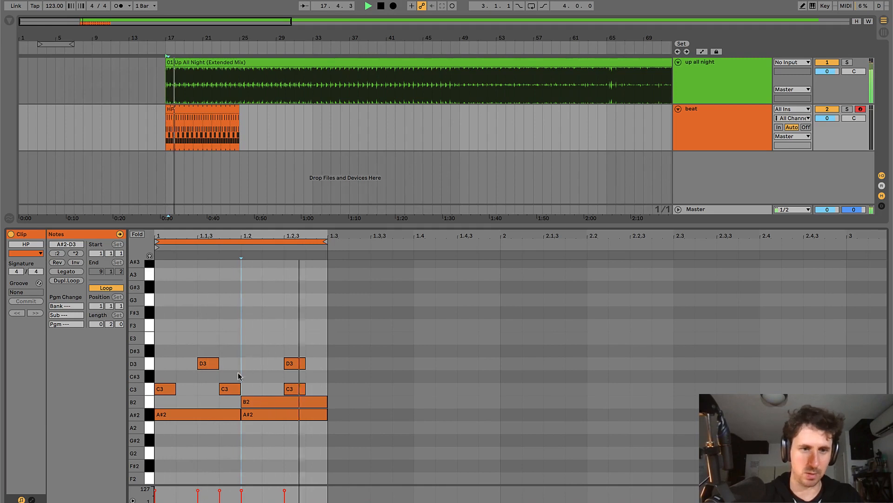
key("space")
- Delete all notes from the HP clip and hide the note editor
left_click(148, 389)
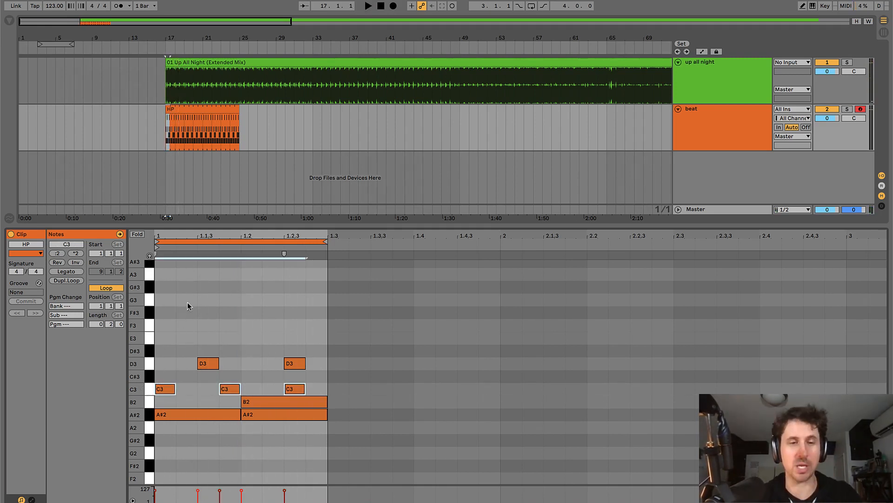
left_click_drag(160, 324, 393, 442)
key("Delete")
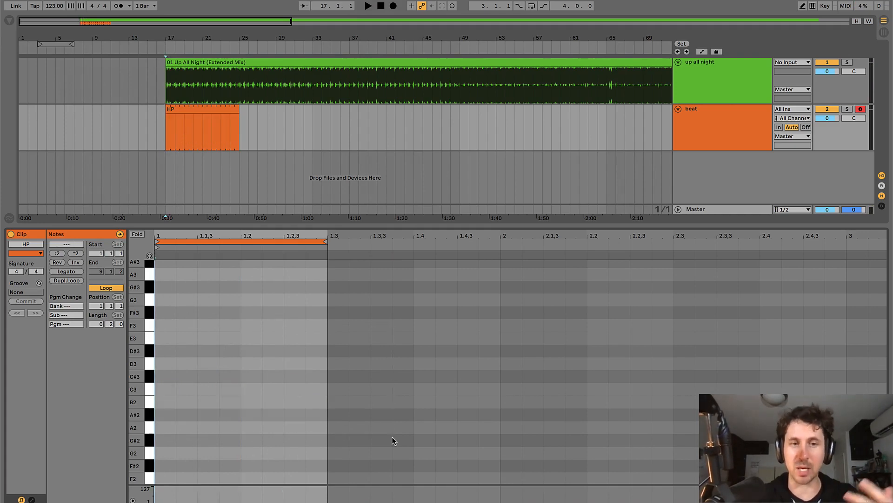
left_click(257, 344)
key("ctrl+alt+l")
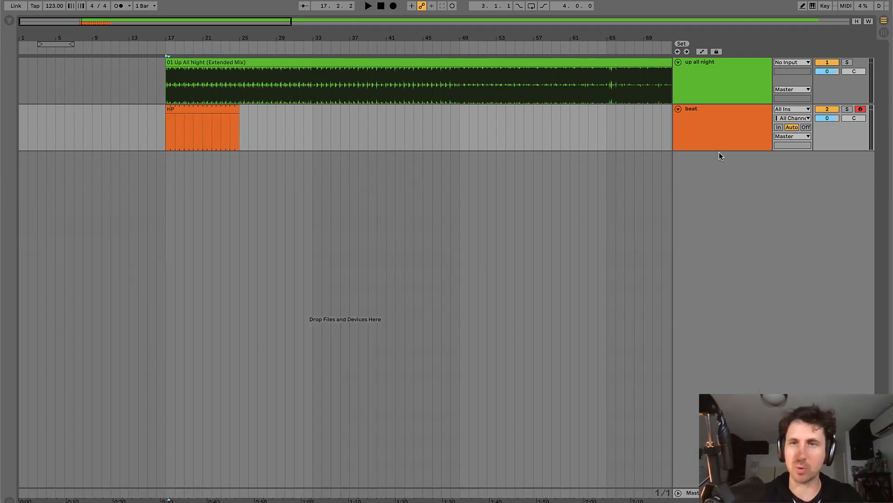
- Rename the beat track as "beat - prominent perc"
left_click(189, 108)
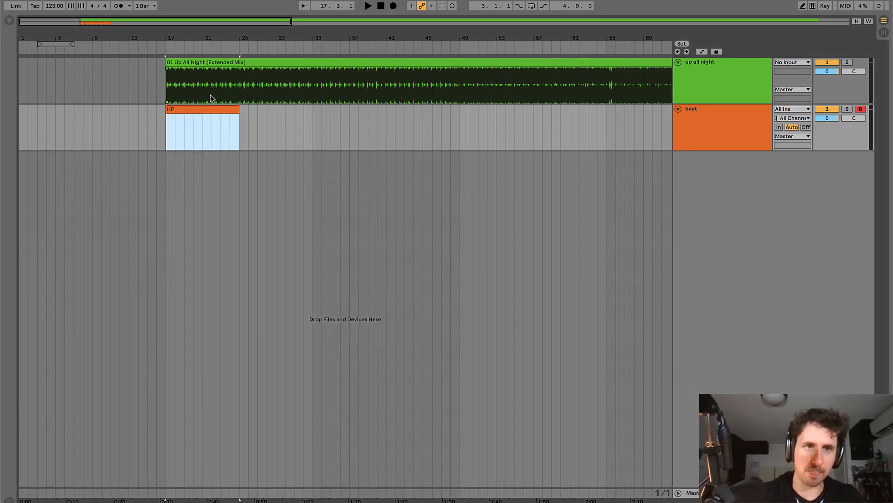
left_click(708, 131)
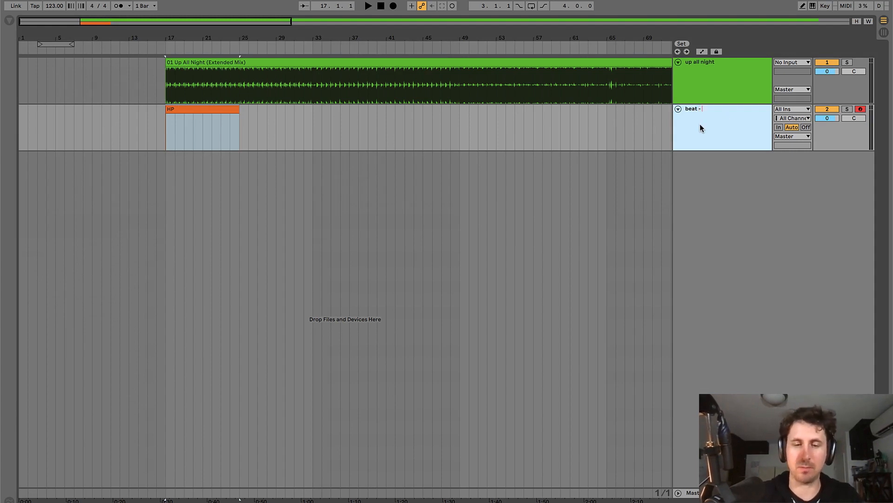
type("ent perc")
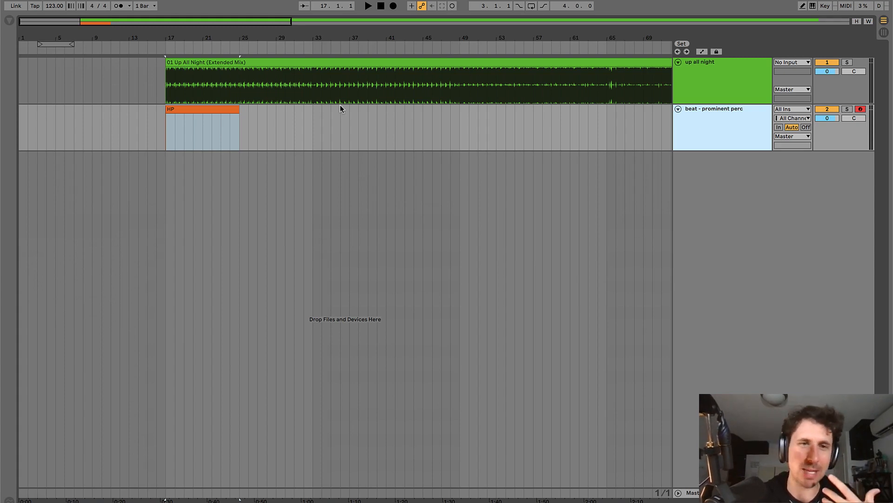
- Listen briefly to the song from bar 23, then stop playback
left_click(223, 109)
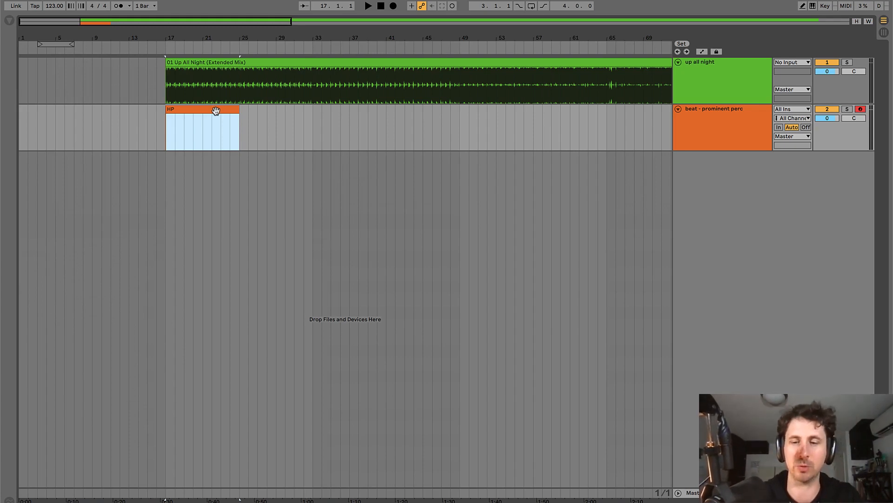
key("minus")
left_click_drag(119, 40, 174, 36)
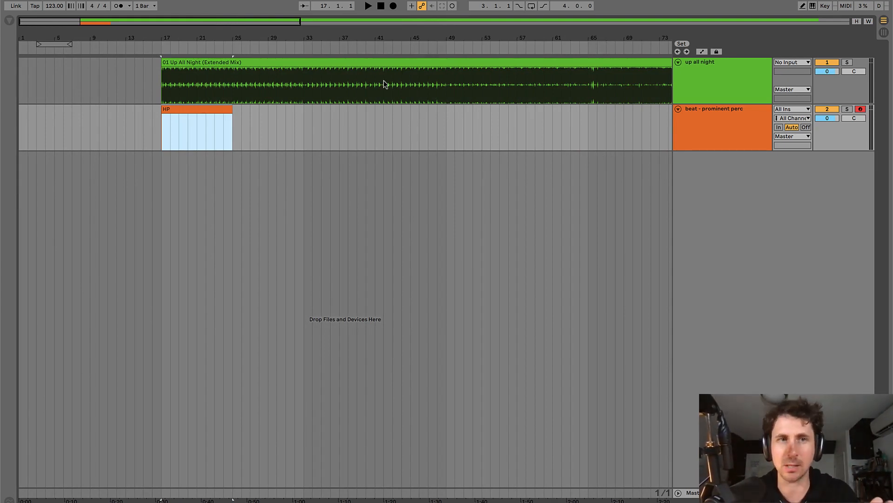
left_click(210, 125)
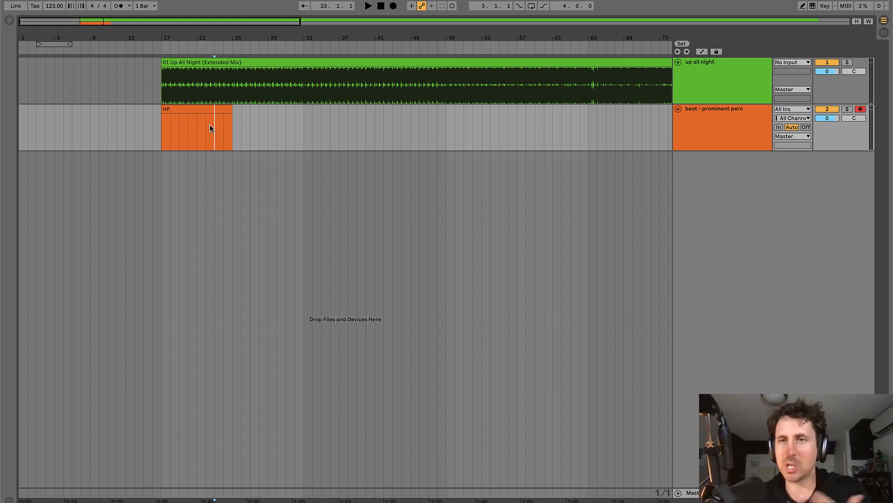
key("space")
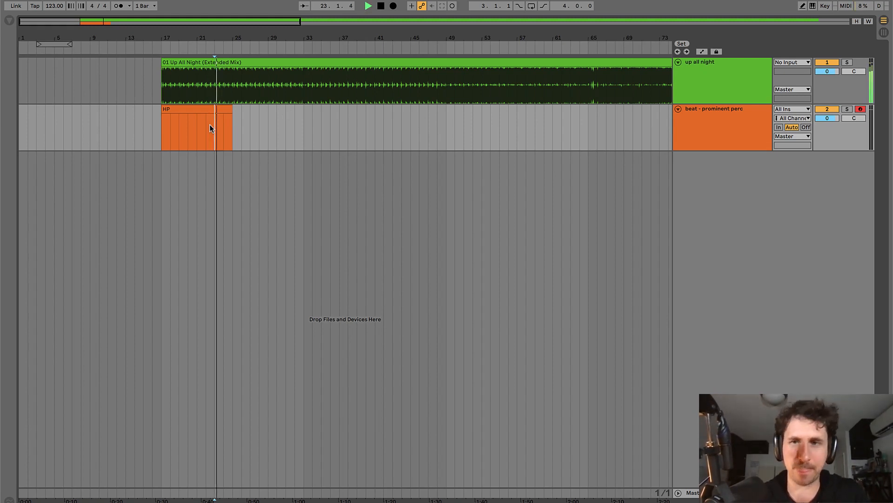
key("space")
- Insert a new MIDI track below the beat track and name it "vox - LP"
left_click(706, 123)
key("ctrl+shift+t")
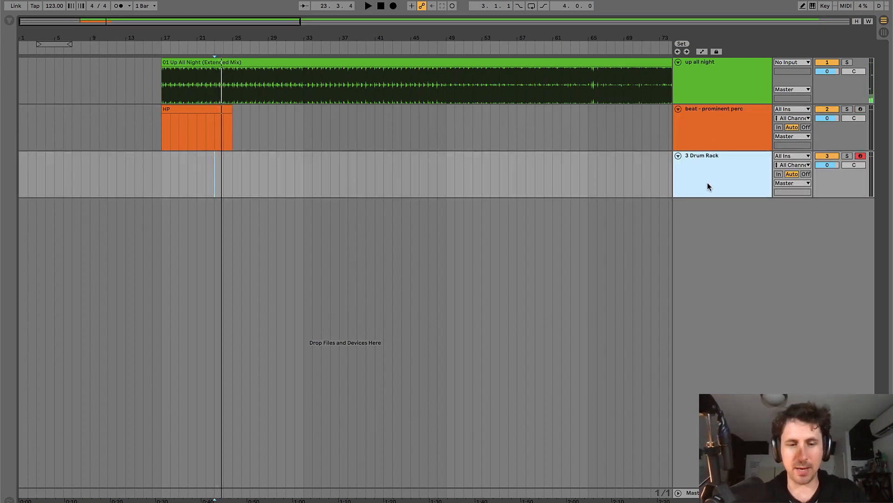
key("ctrl+r")
type("vox - LP")
key("Return")
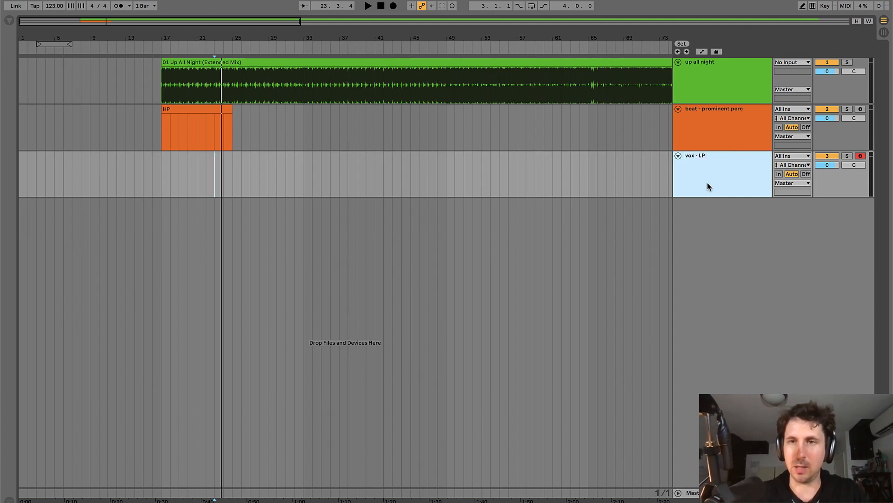
- Change the new track's name to "vox - verse rep" and color it light cyan
key("BackSpace")
key("BackSpace")
key("BackSpace")
key("BackSpace")
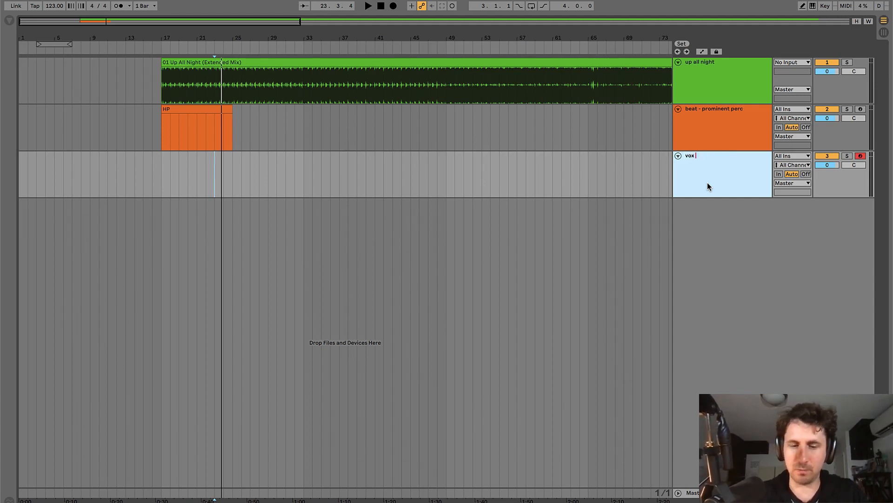
type("- verse rep")
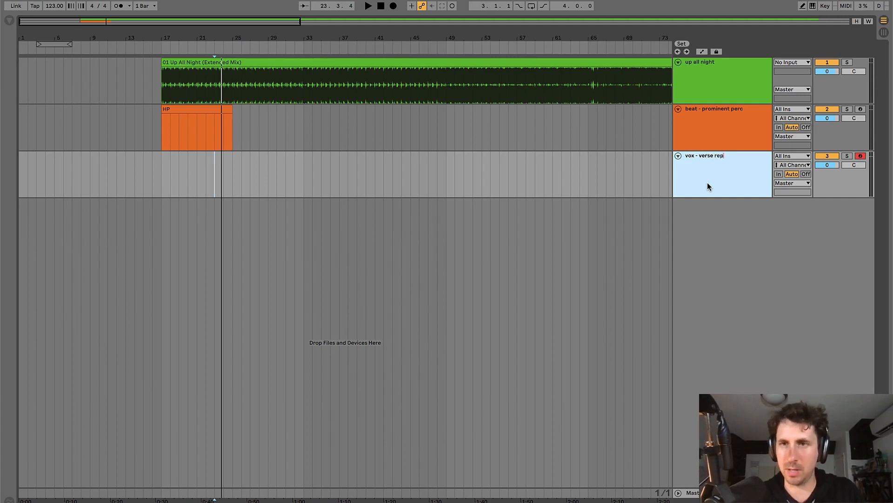
right_click(708, 184)
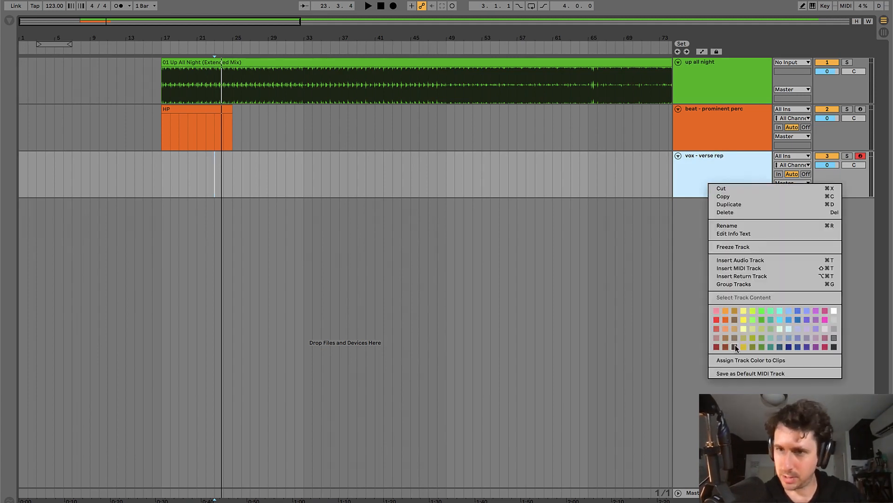
left_click(780, 319)
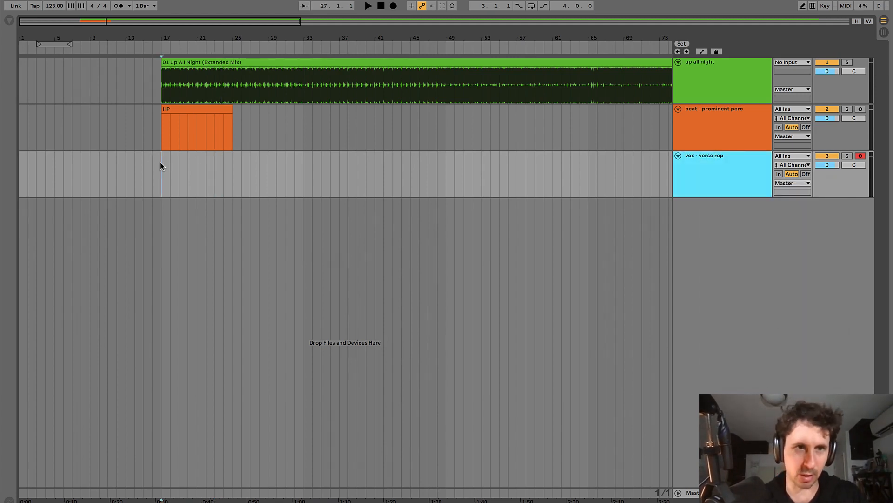
- Create an eight-bar MIDI clip from bar 17 on the vox track, name it LP, and hide the note editor
left_click_drag(162, 166, 231, 163)
double_click(221, 162)
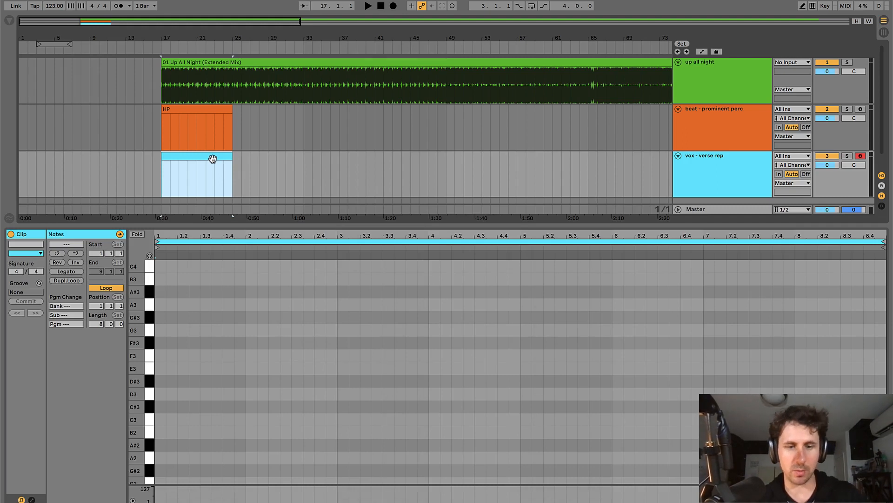
key("super+r")
type("LP")
key("Return")
double_click(212, 159)
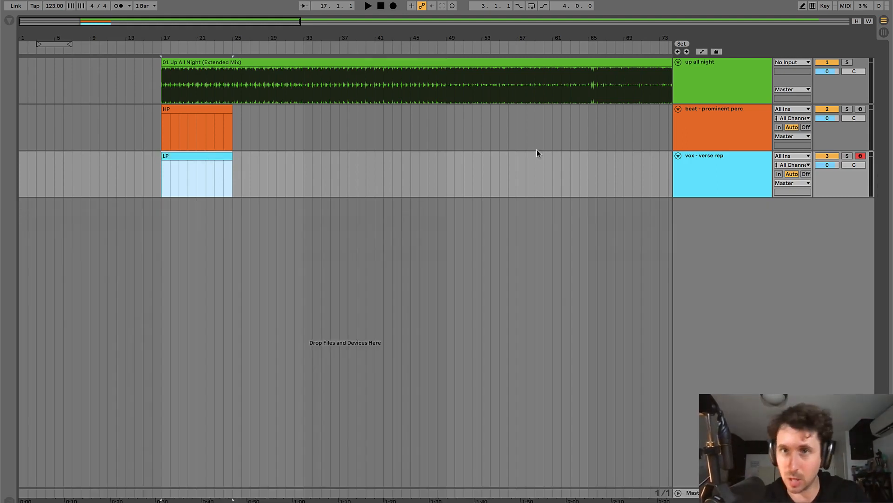
- Play the song briefly from bar 24 with the master's devices shown, then select the vox - verse rep track
left_click(226, 115)
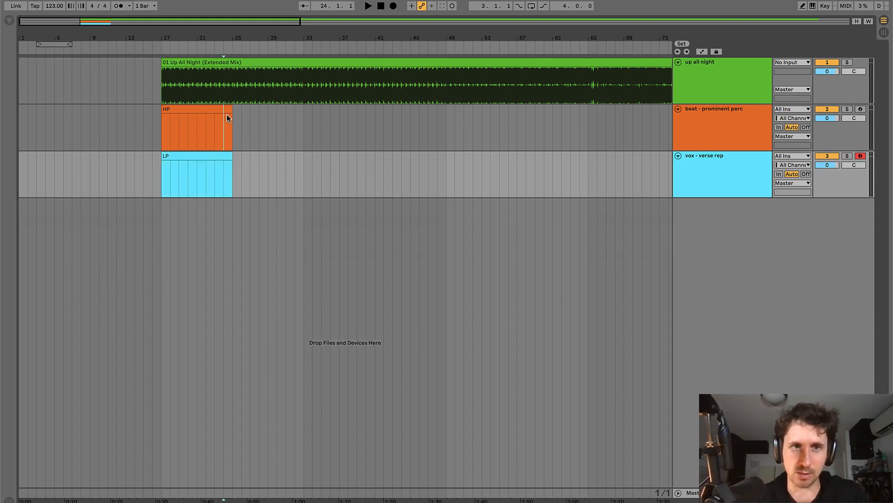
key("space")
double_click(689, 492)
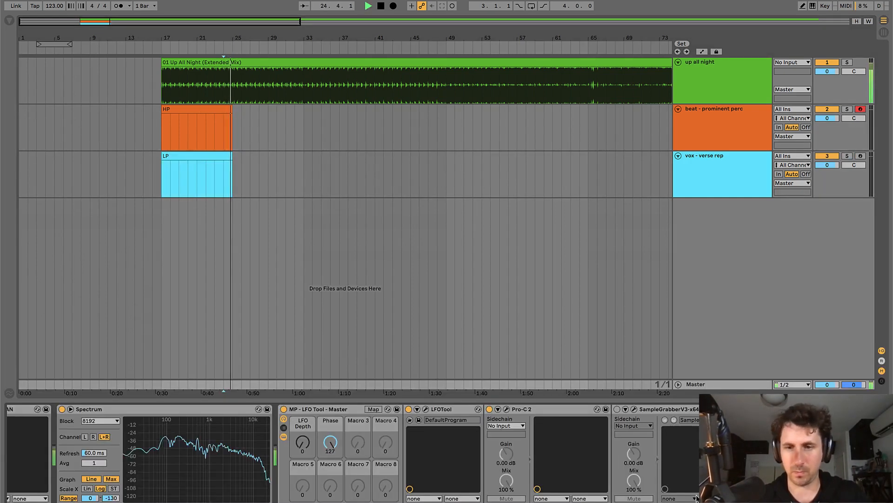
key("space")
left_click(691, 193)
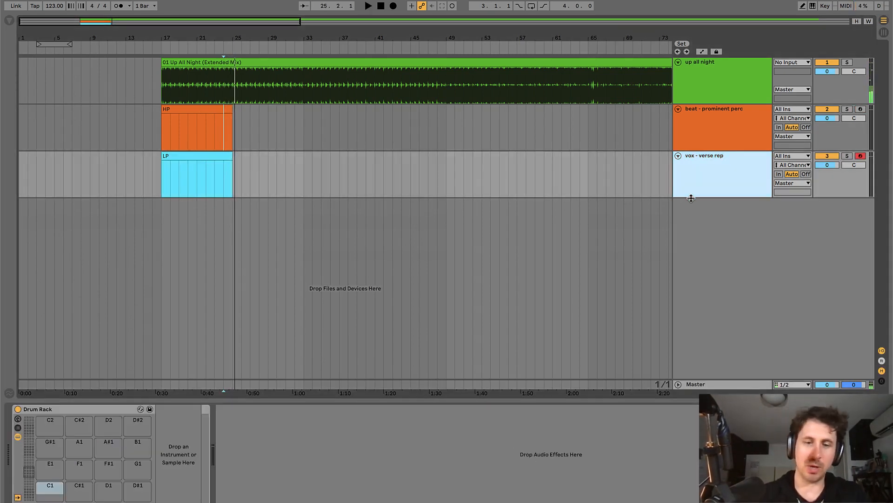
- Insert a new MIDI track below the vox - verse rep track and start its name with "fx -"
key("super+shift+t")
key("super+r")
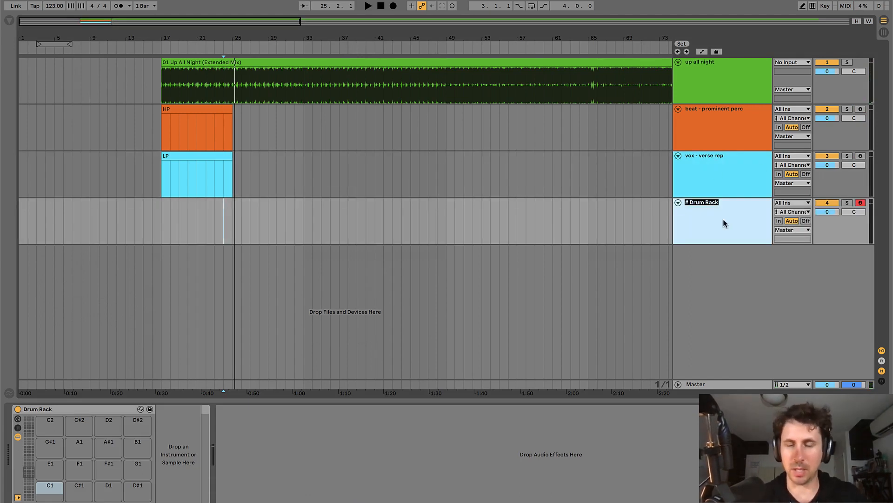
type("fx")
key("Return")
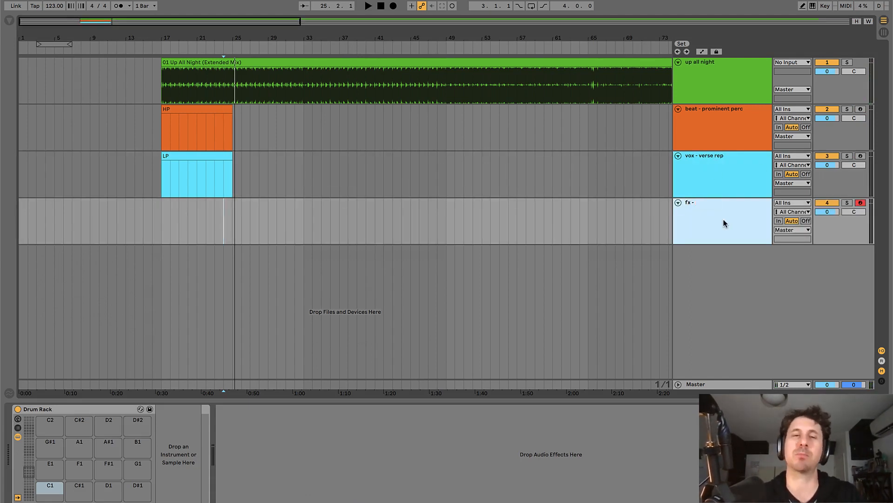
type("-")
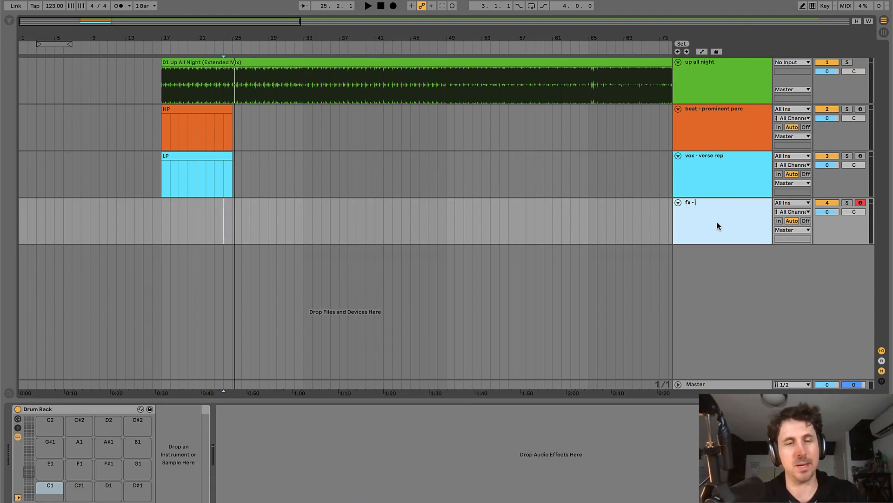
- Replay the song repeatedly from bar 24 and examine the effect's frequencies in the enlarged Spectrum display on the master
left_click(224, 215)
key("space")
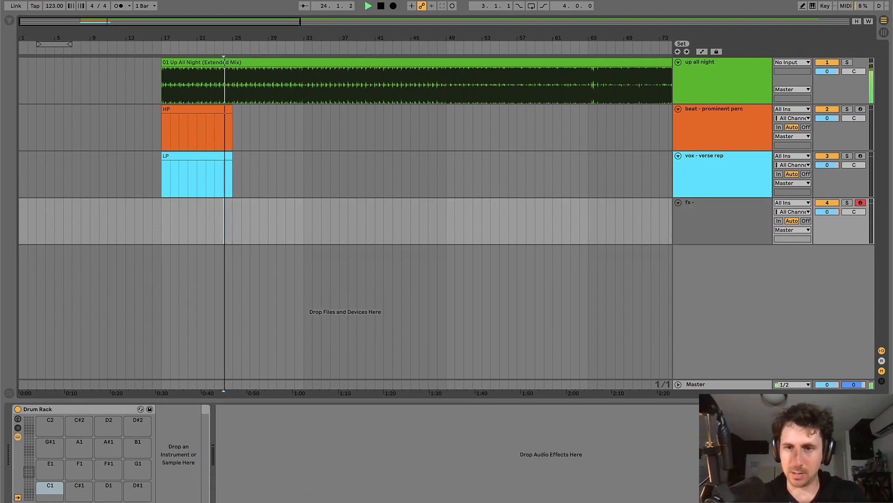
left_click(717, 386)
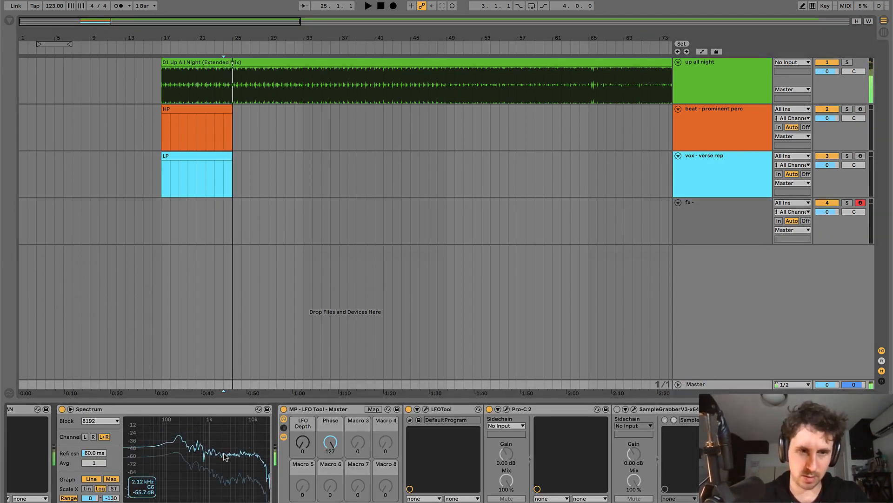
double_click(189, 458)
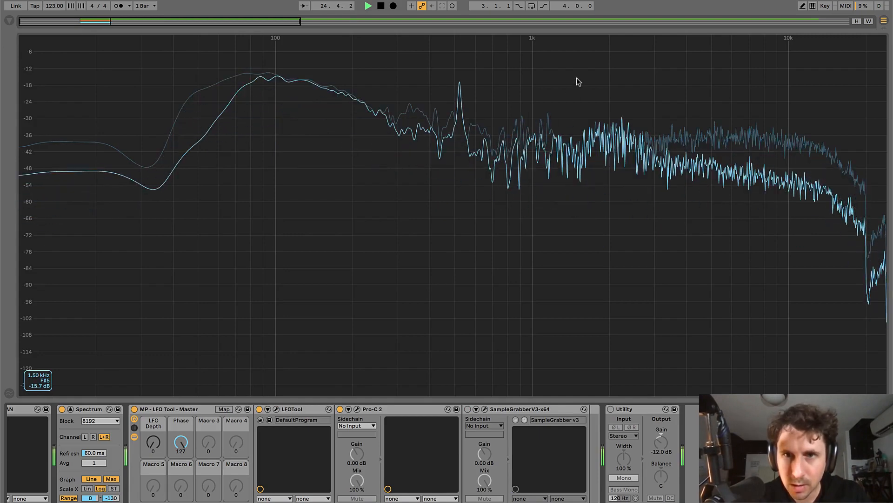
key("space")
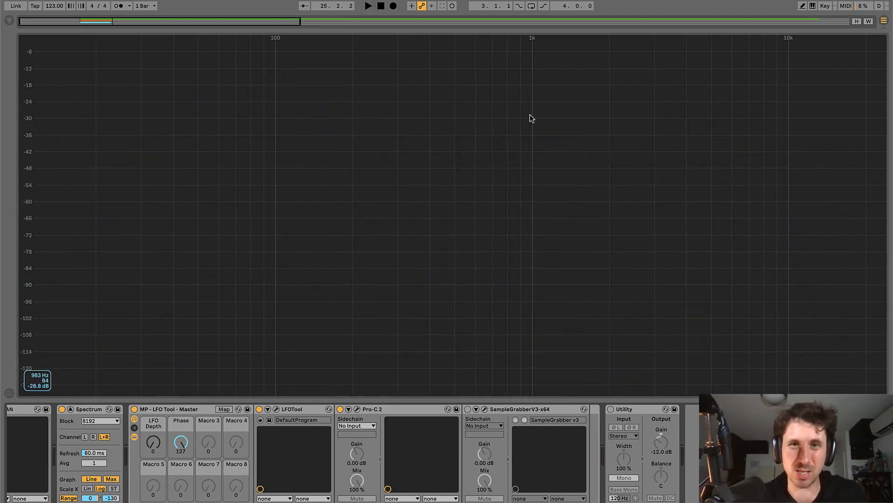
key("space")
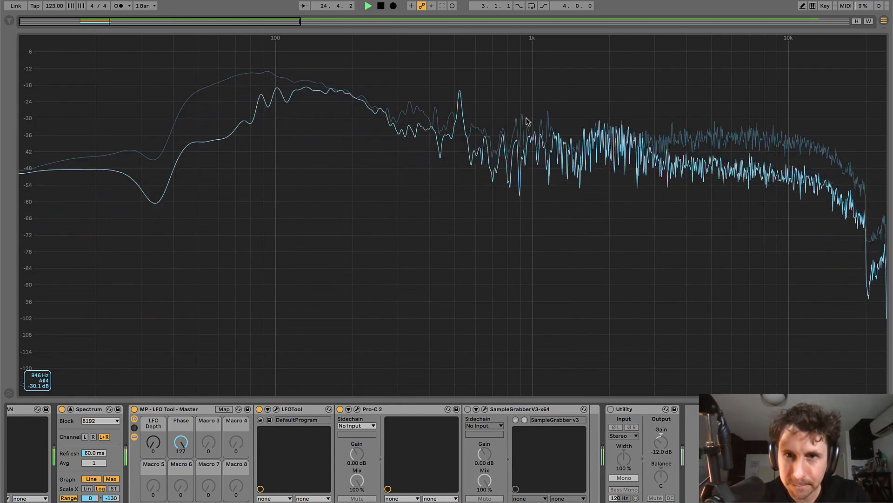
key("space")
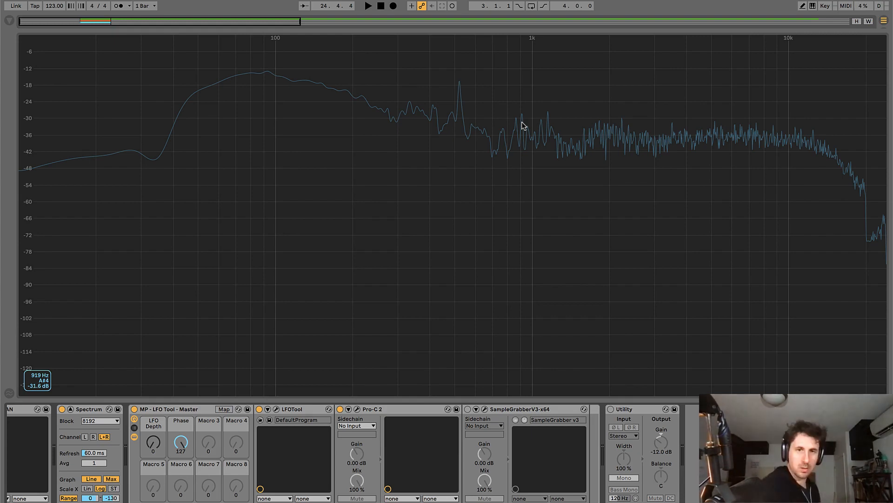
key("space")
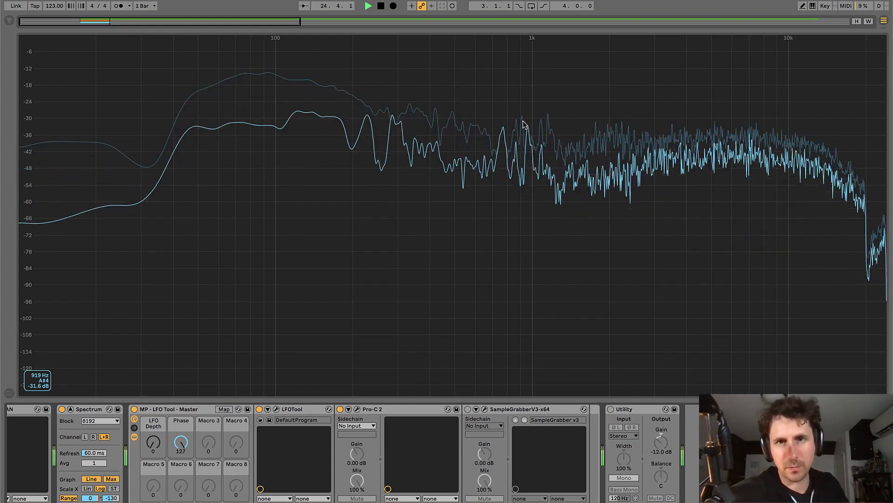
key("space")
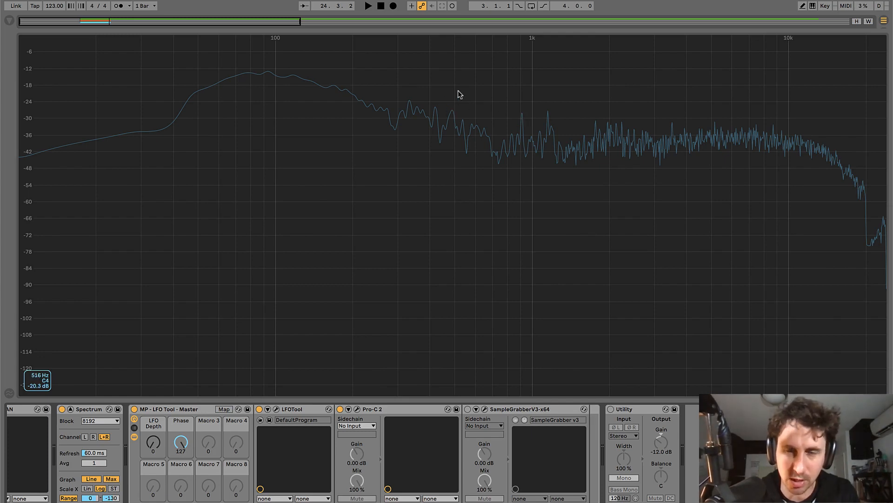
key("space")
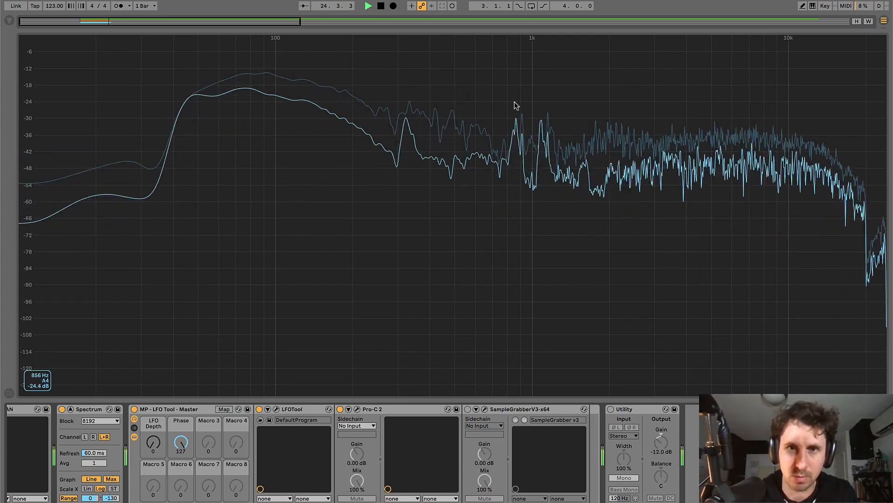
key("space")
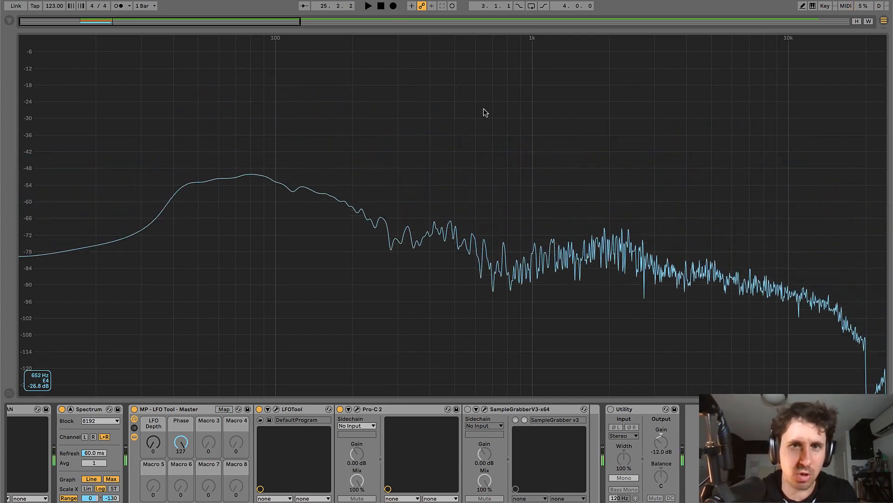
- Collapse the enlarged Spectrum display, then name the fx track "fx - punk" and color it brown
double_click(484, 109)
left_click(694, 217)
key("ctrl+r")
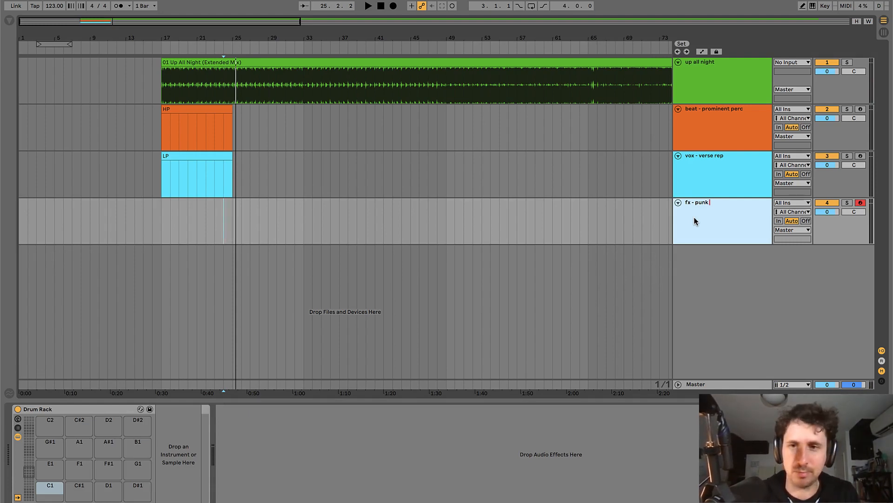
right_click(694, 220)
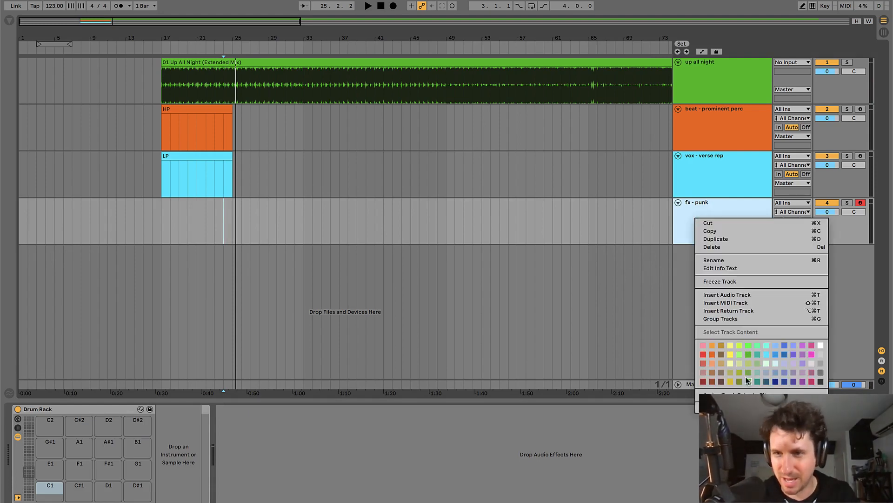
left_click(721, 354)
- Create a one-bar MIDI clip at bar 24 on the fx - punk track and hide the note editor
left_click_drag(221, 215, 233, 219)
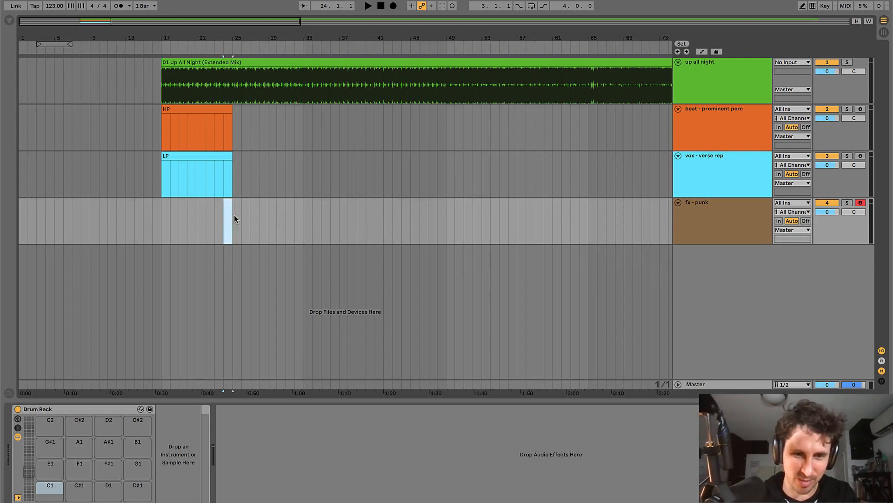
key("ctrl+shift+m")
key("ctrl+alt+l")
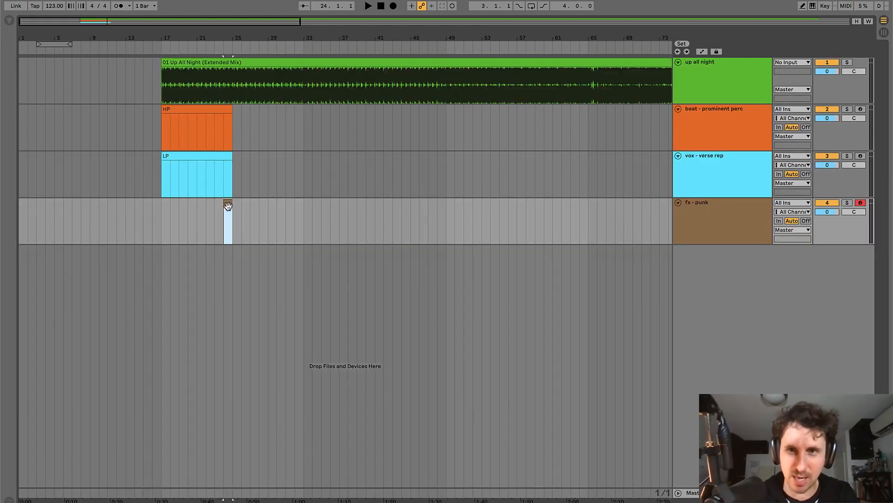
- Play the song from bar 24 and duplicate the eight-bar HP and LP clips together so the copies start at bar 25
key("space")
left_click_drag(168, 38, 227, 41)
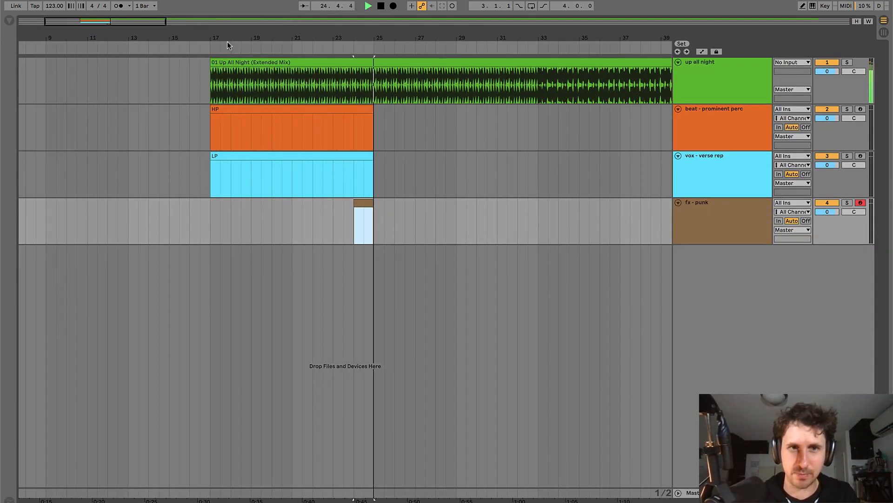
left_click(353, 115)
left_click(342, 156)
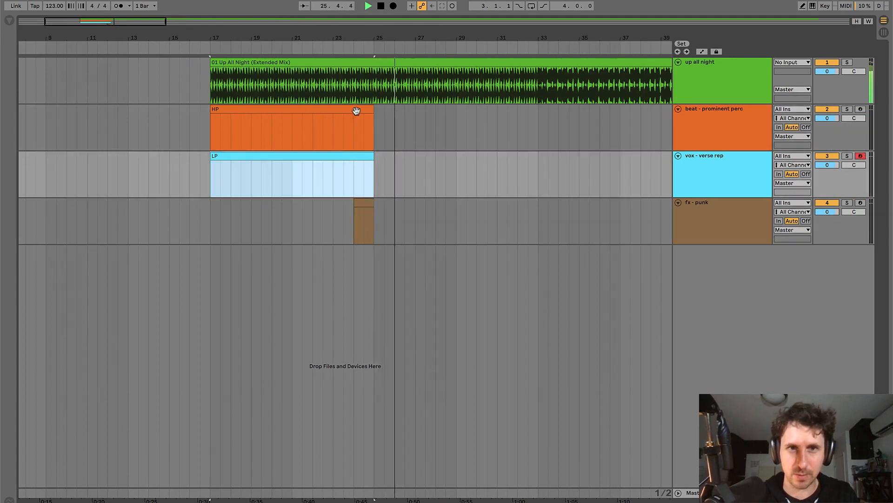
left_click(358, 110, "shift")
key("ctrl+d")
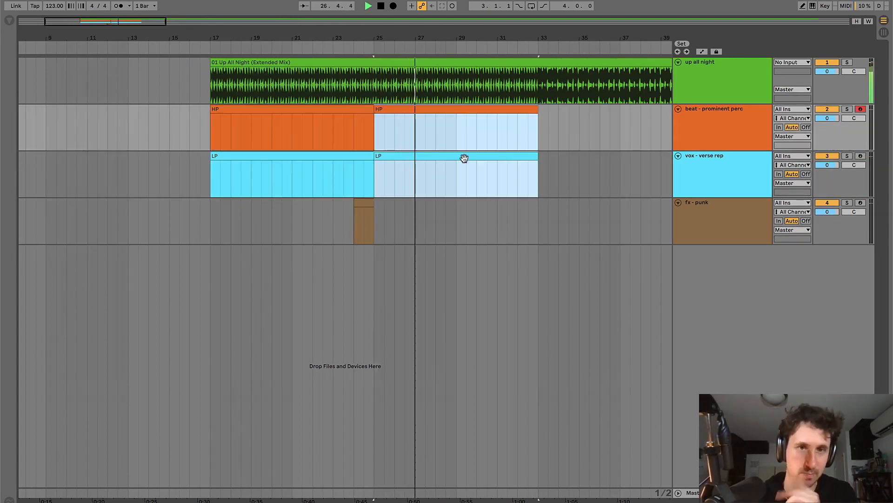
- Duplicate the fx - punk track's range from bar 17 to 25 so its one-bar clip repeats at bar 32
left_click_drag(514, 38, 338, 34)
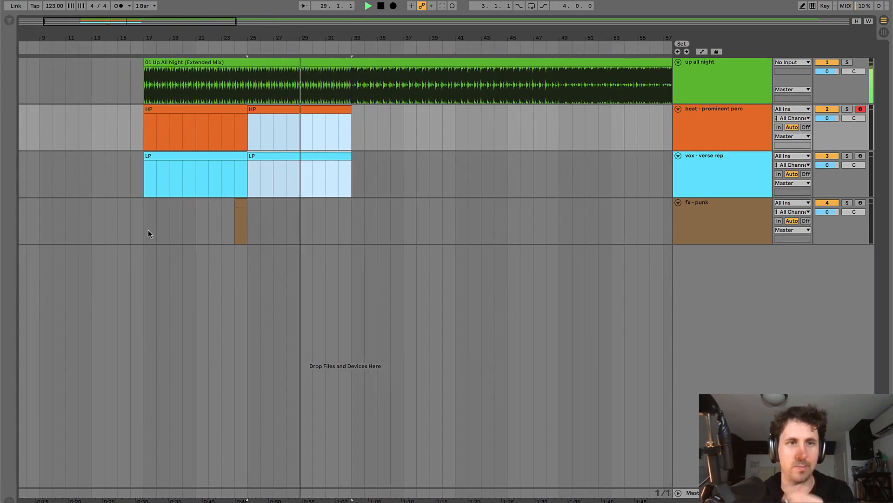
left_click_drag(148, 229, 252, 212)
key("ctrl+d")
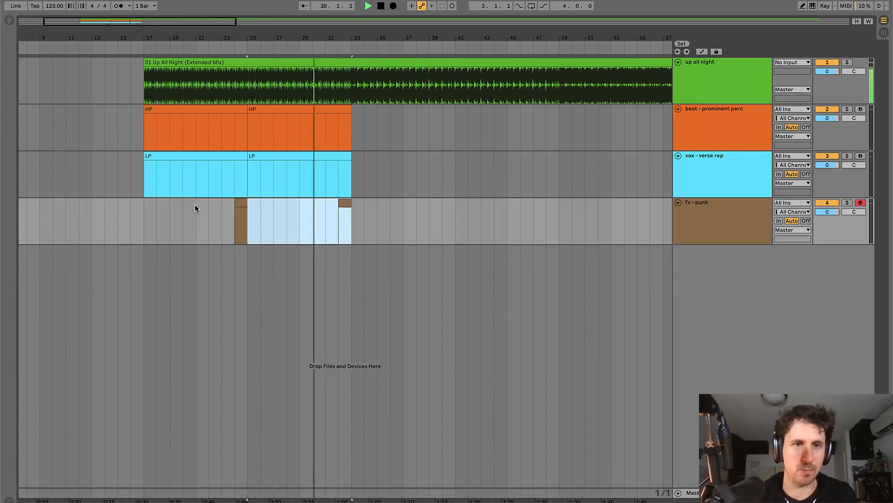
- Try to consolidate the empty stretch from bar 17 to 24 on the fx - punk track
left_click(150, 213)
left_click_drag(142, 211, 235, 205)
key("ctrl+j")
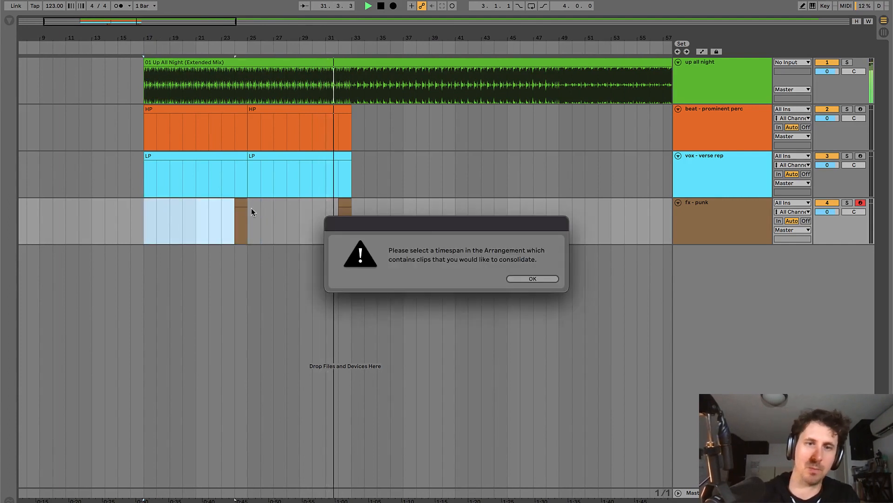
left_click(530, 278)
- Consolidate bars 17 to 25 on the fx - punk track into one eight-bar clip
left_click(144, 216)
left_click_drag(144, 216, 248, 209)
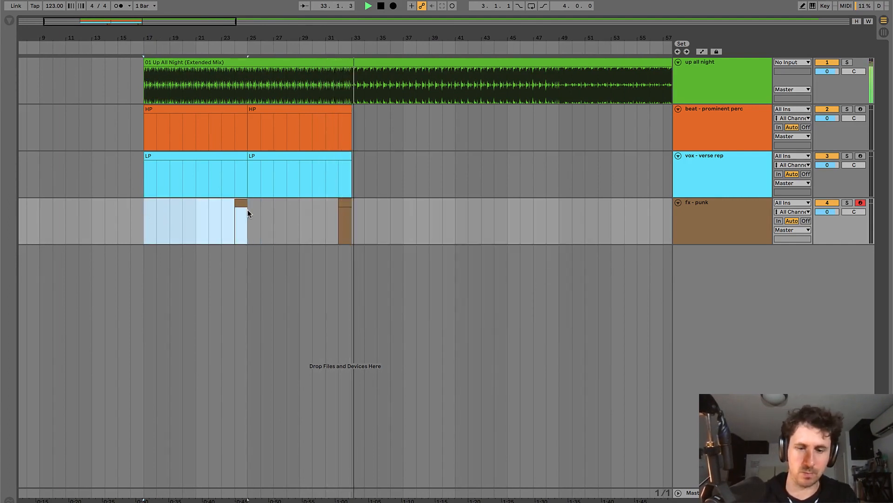
key("ctrl+j")
- Open the consolidated fx clip for drawing notes on a finer grid and play the song from bar 24
double_click(230, 203)
left_click(482, 352)
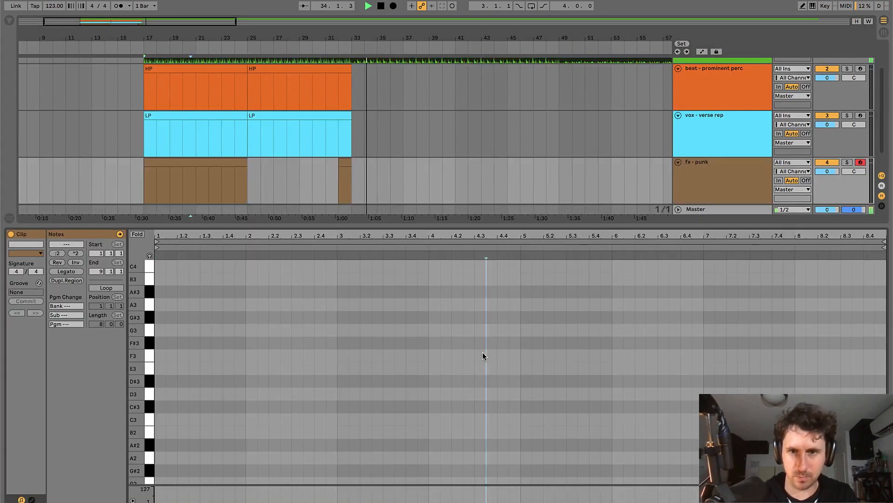
right_click(484, 352)
left_click(555, 313)
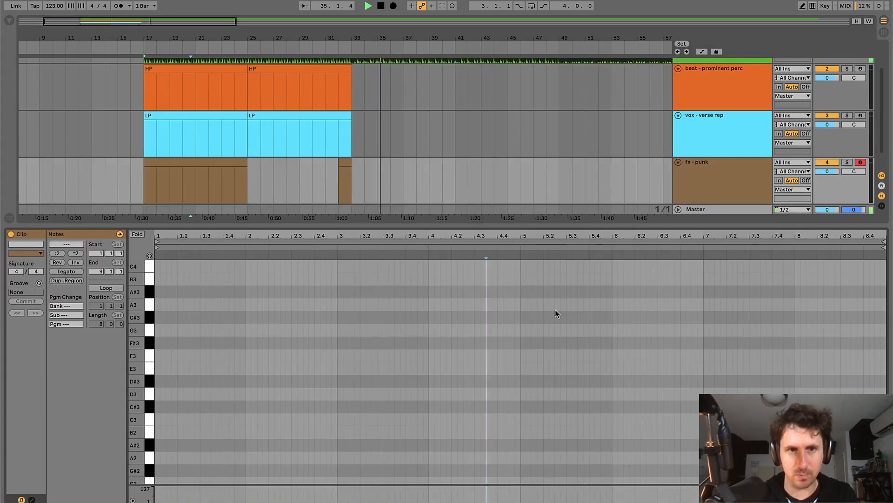
key("b")
left_click(238, 183)
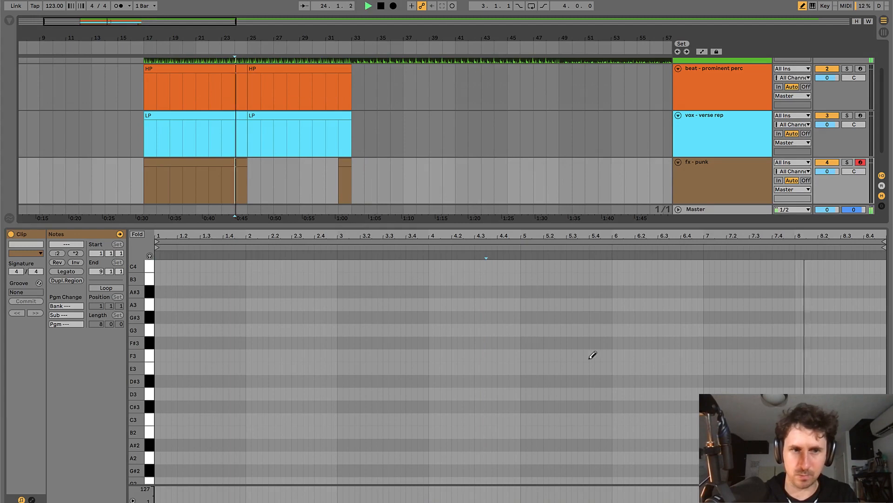
- Draw short C3 notes over about the last beat and a half of the fx clip's eighth bar, then leave draw mode
left_click_drag(871, 239, 755, 391)
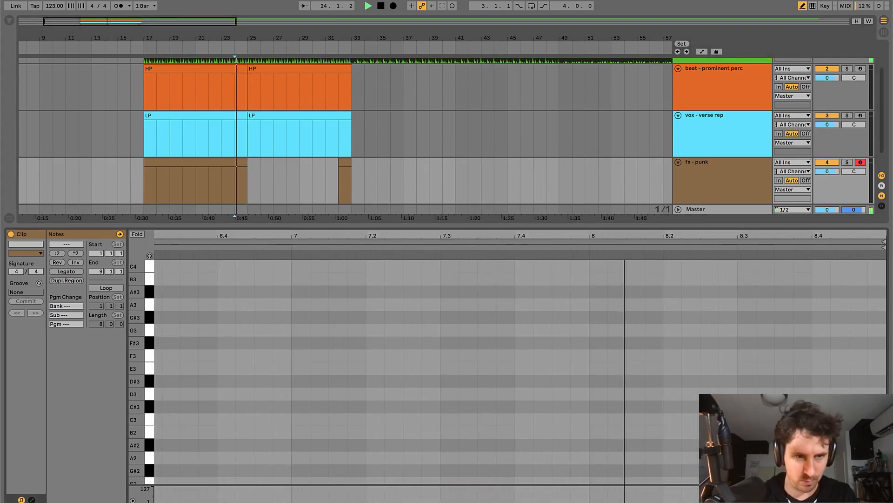
key("space")
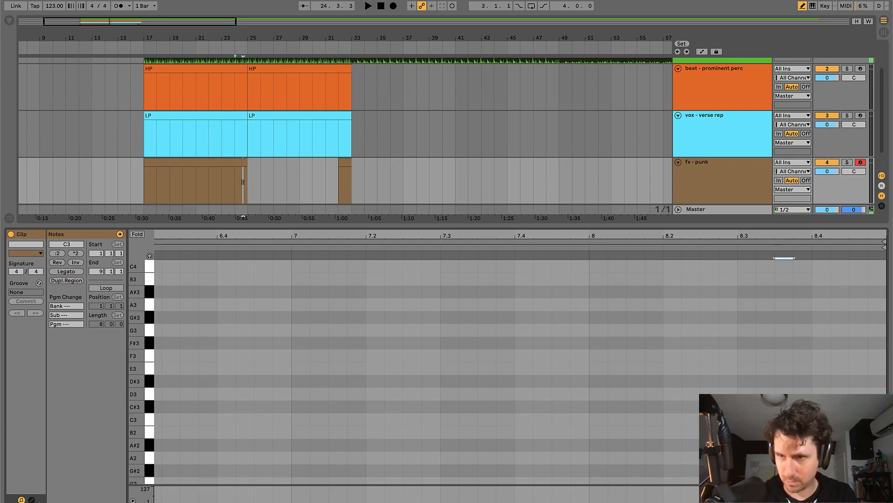
key("space")
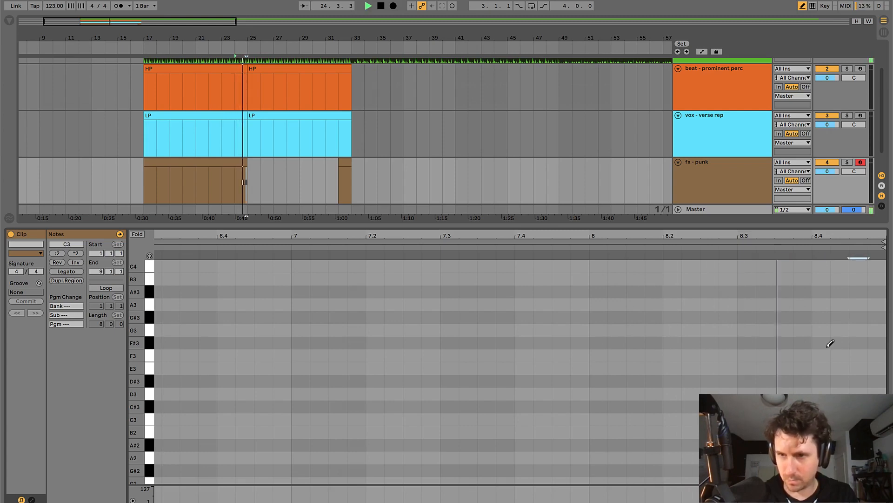
key("b")
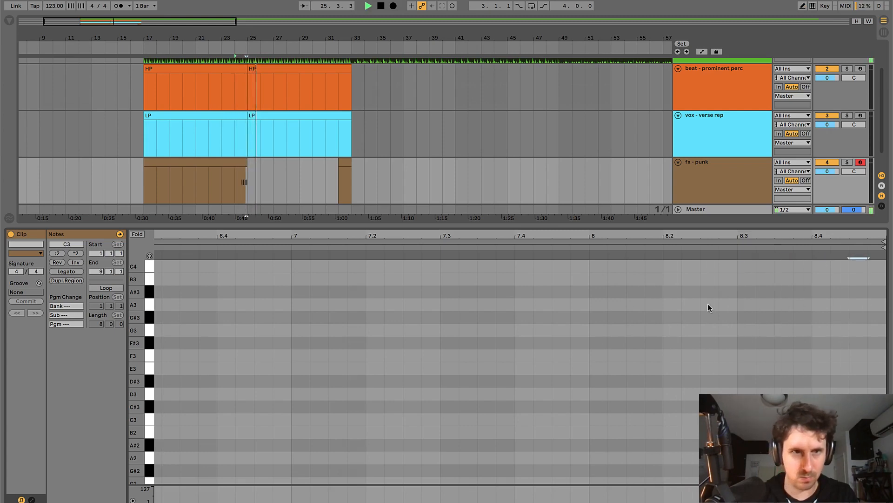
- Replay bar 24 several times to compare the drawn fx notes with the effect in the song
key("space")
key("space")
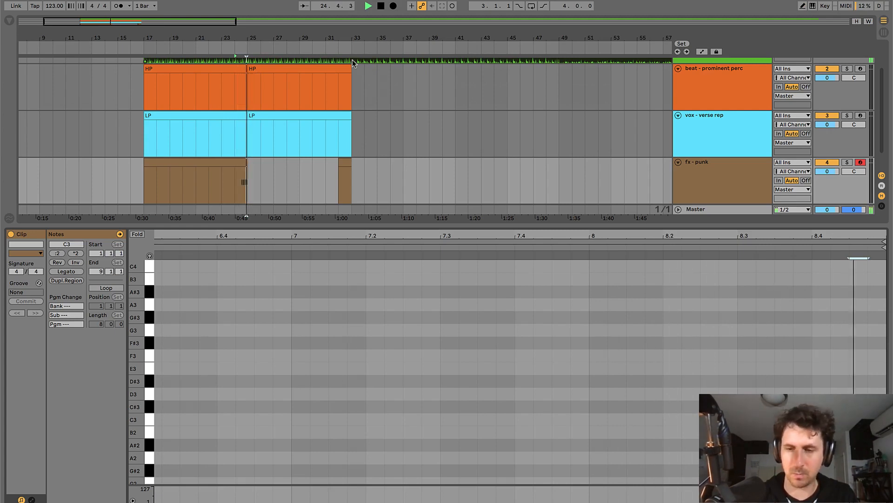
key("space")
key("space")
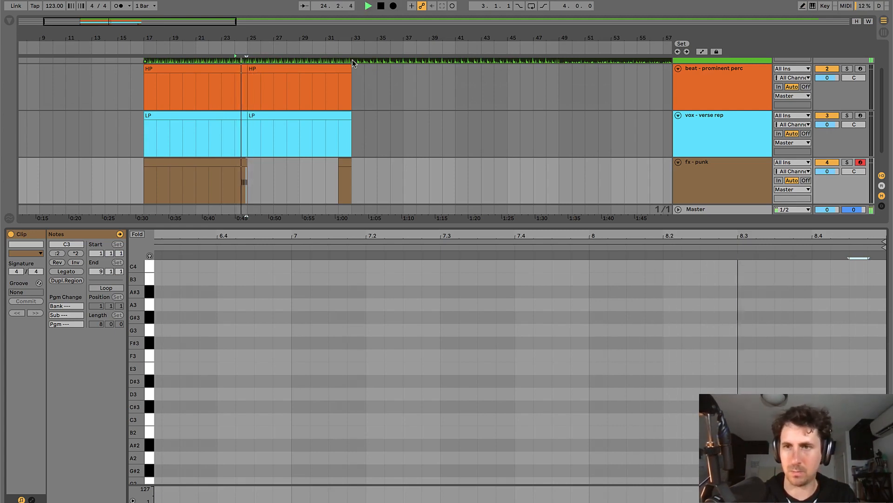
key("space")
key("space")
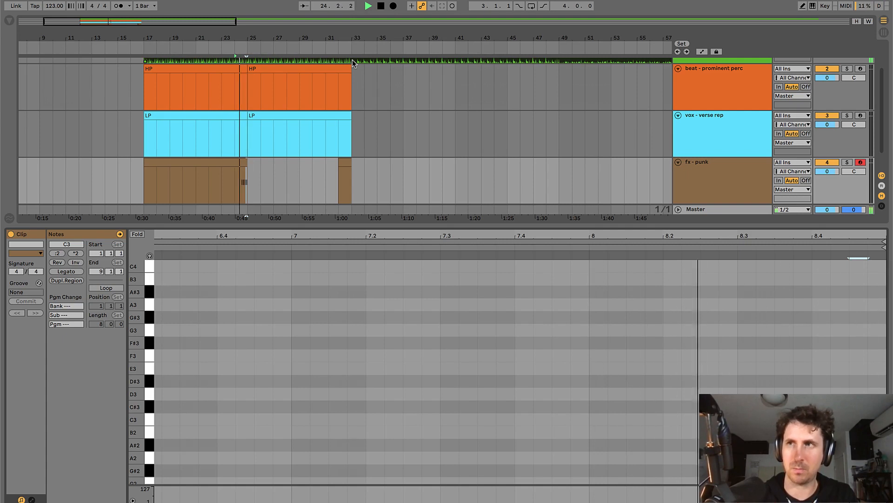
key("space")
key("space")
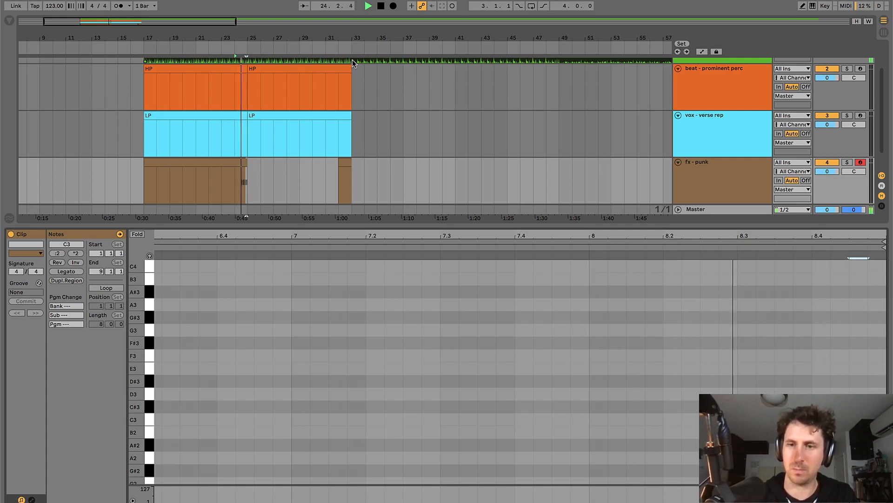
- Restart playback at the end of bar 24 repeatedly to judge the timing of the fx effect, and stop after it
key("space")
key("space")
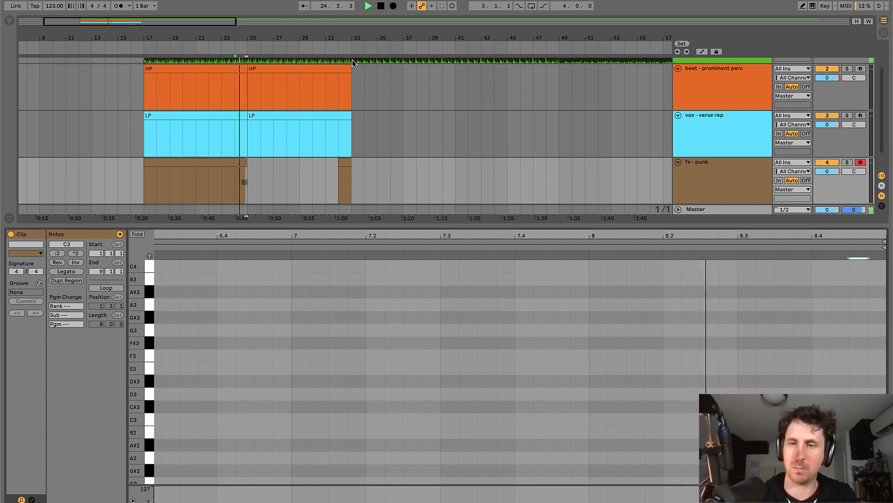
key("space")
key("space")
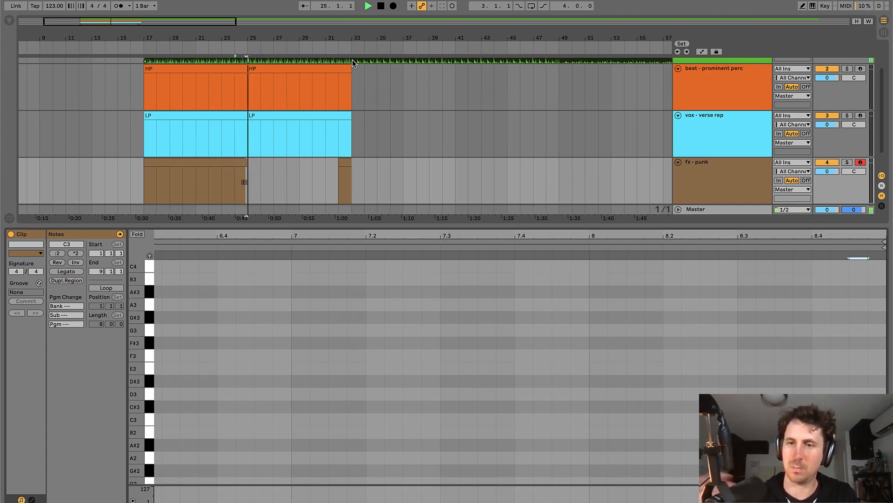
key("space")
- Toggle the triplet grid in the fx clip's note editor and play the song with the clip's last beat selected
right_click(791, 324)
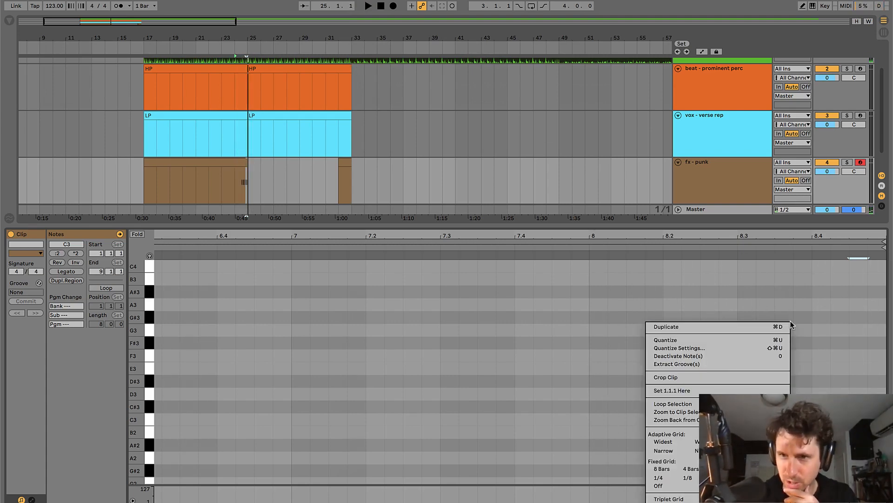
left_click(667, 498)
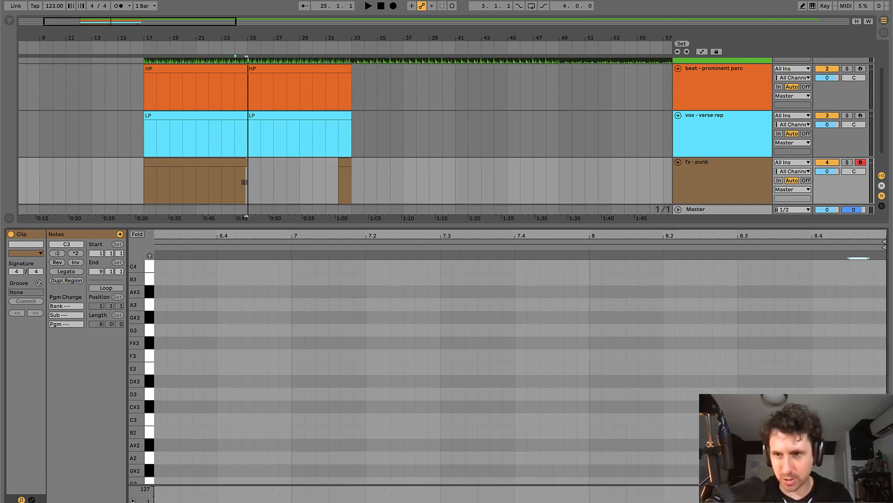
left_click(243, 182)
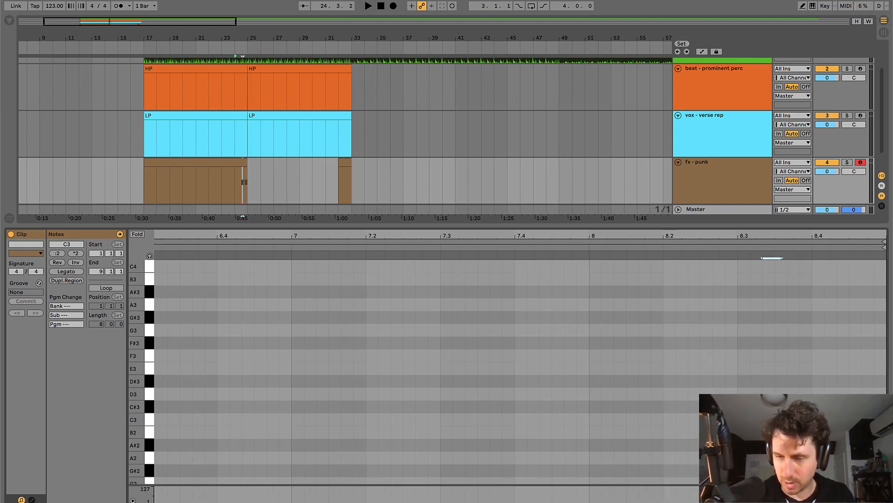
left_click_drag(243, 182, 244, 182)
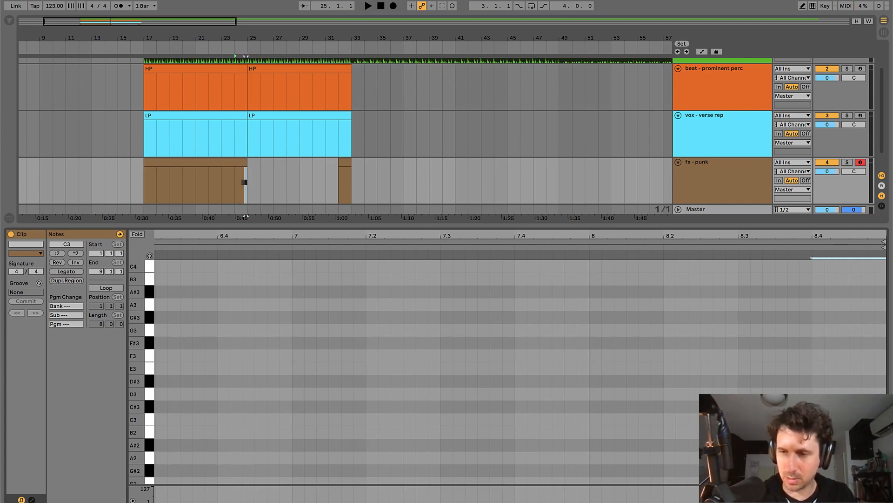
key("space")
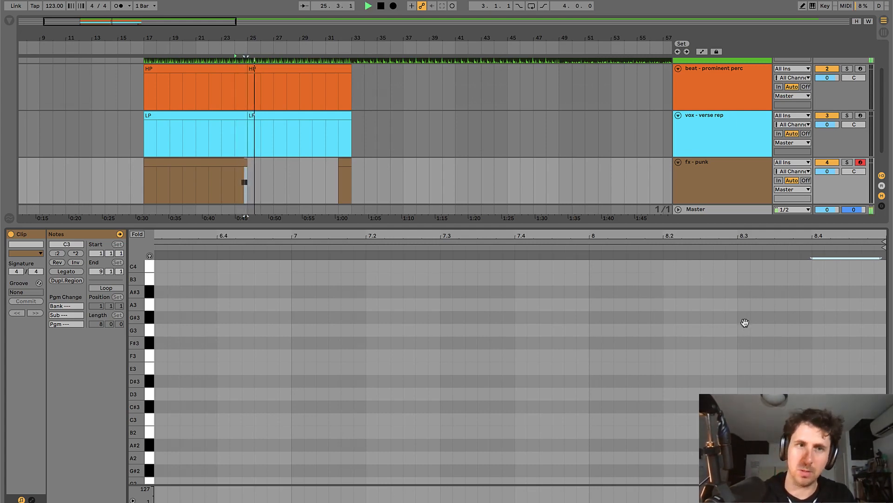
- Close the clip's note editor, stop playback and duplicate the first eight-bar fx - punk clip over bars 25 to 33
key("super+alt+l")
key("space")
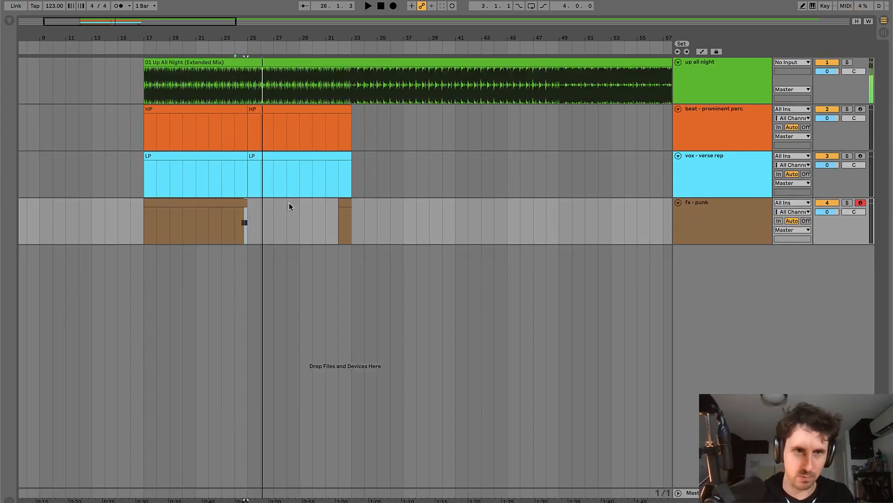
left_click(216, 205)
key("super+d")
- Examine how the duplicated fx notes line up with the song's waveform in the second half of bar 32
left_click(339, 225)
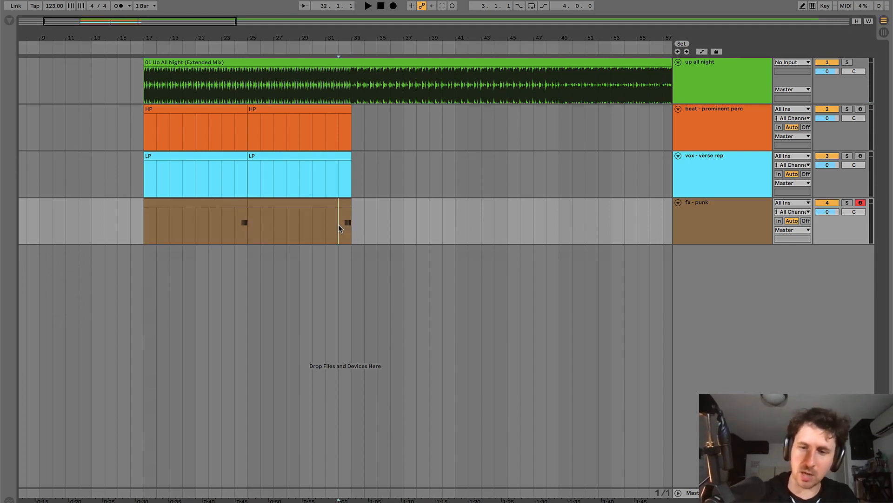
key("plus")
scroll(339, 224, "left", 4)
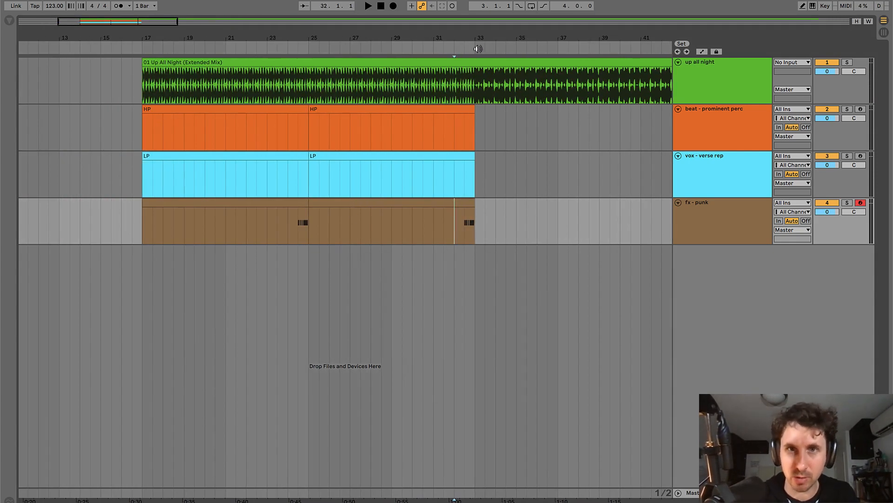
left_click_drag(461, 35, 393, 34)
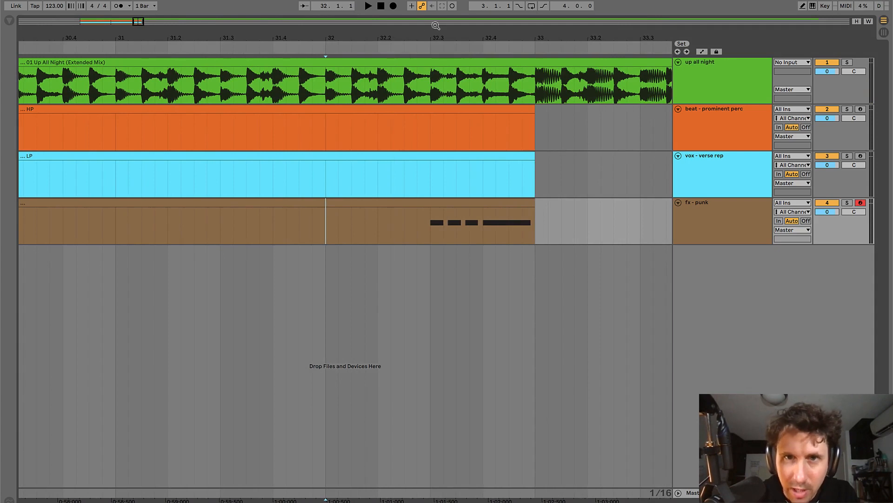
left_click_drag(451, 38, 427, 217)
left_click_drag(521, 36, 459, 9)
left_click_drag(506, 101, 506, 194)
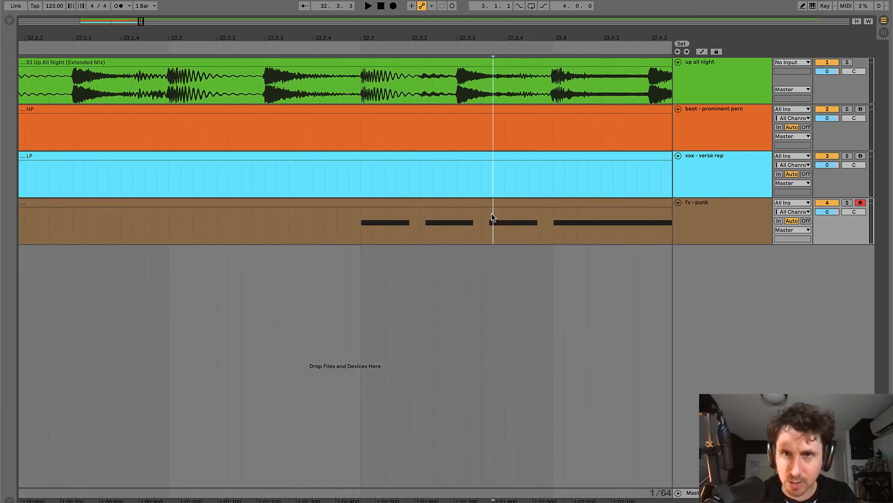
left_click_drag(579, 37, 447, 38)
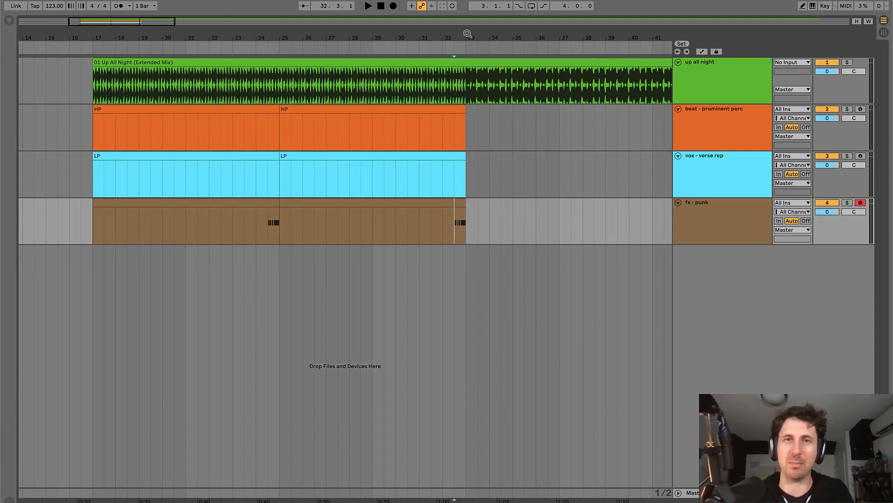
- Play the song from beat 3 of bar 32 to hear the transition into the section starting at bar 33
mouse_move(467, 34)
left_mouse_down()
mouse_move(273, 19)
mouse_move(256, 35)
mouse_move(264, 36)
left_mouse_up()
left_click(254, 90)
key("space")
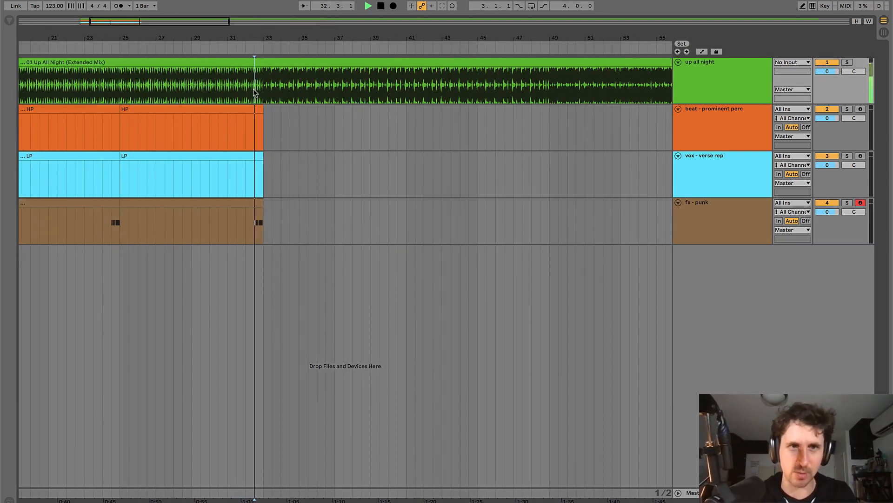
scroll(259, 76, "left", 3)
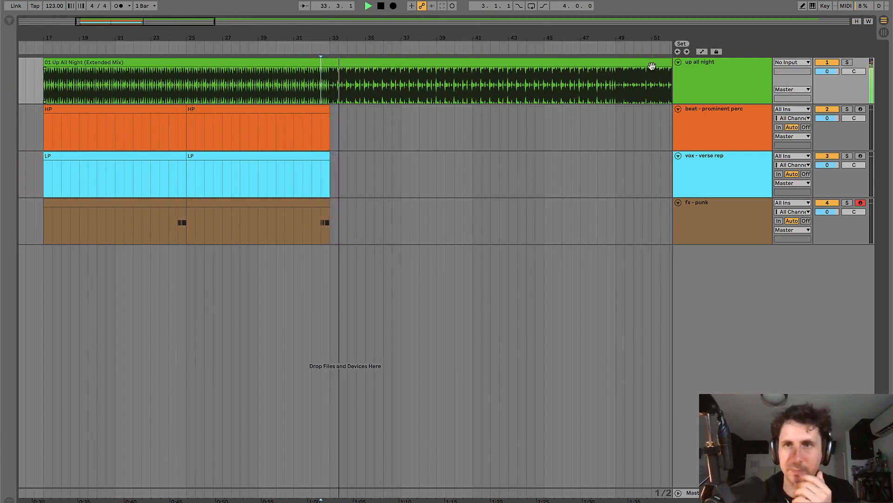
- Insert a MIDI track directly below up all night and name it edit
left_click(692, 78)
key("ctrl+shift+t")
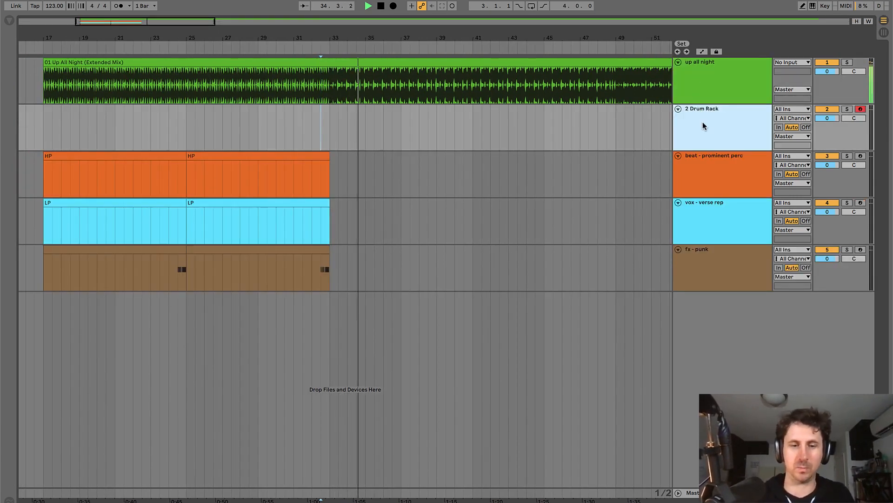
key("ctrl+r")
type("edit")
key("Return")
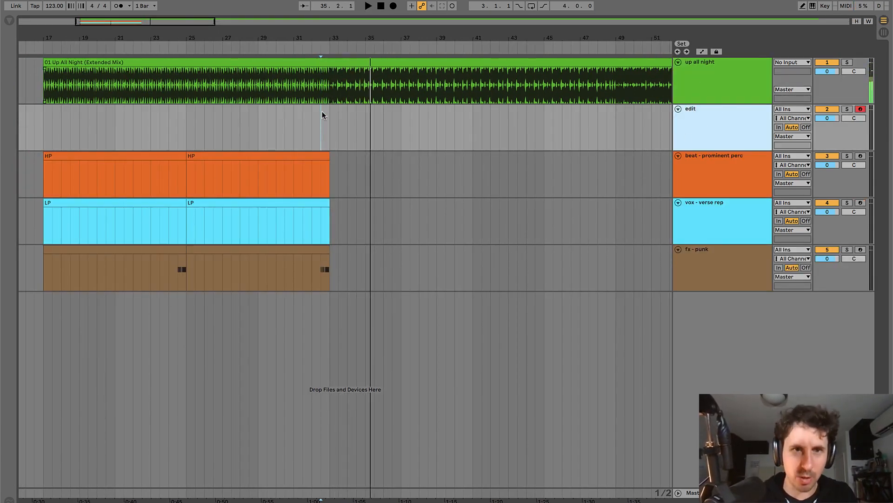
- Create an empty half-bar MIDI clip on the edit track from beat 3 of bar 32 to bar 33
left_click_drag(322, 116, 339, 129)
key("ctrl+shift+m")
key("ctrl+alt+l")
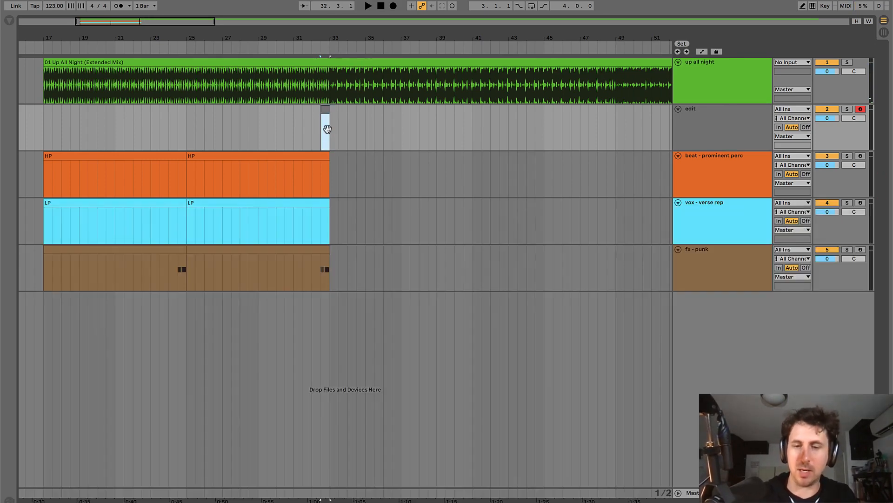
- Color the edit track green like the song track and assign that track color to its clip
right_click(721, 119)
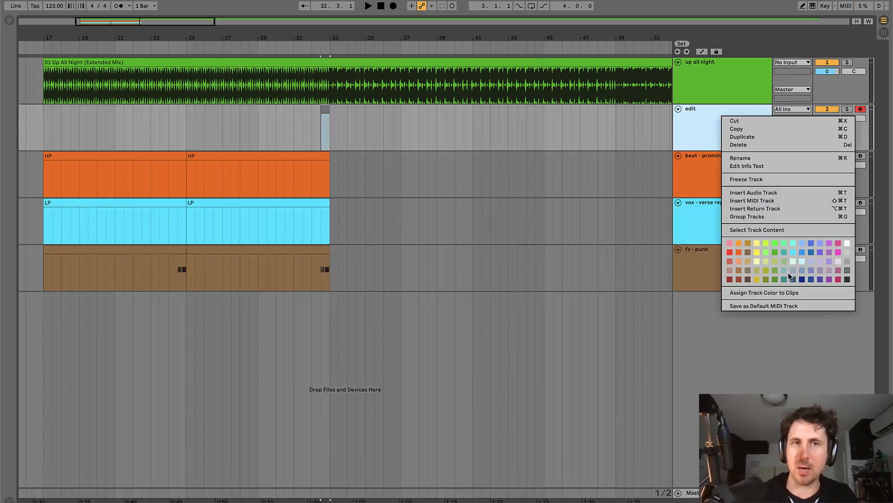
left_click(772, 249)
right_click(718, 118)
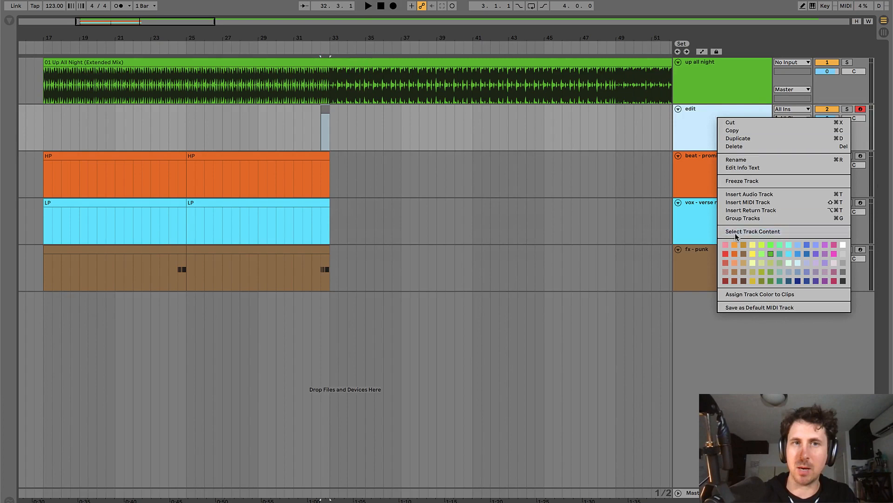
left_click(755, 295)
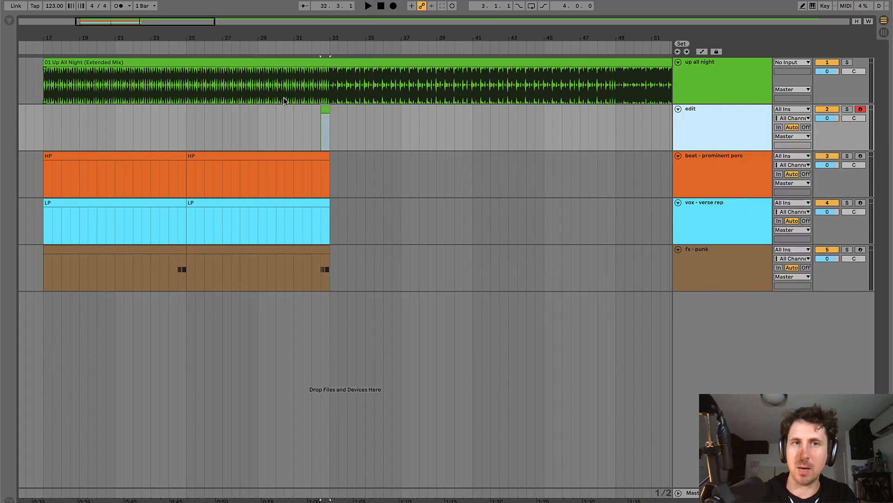
- Inspect the edit clip's placement against the song's waveform at the end of bar 32 and play the song across it
left_click(319, 124)
left_click(315, 124)
key("minus")
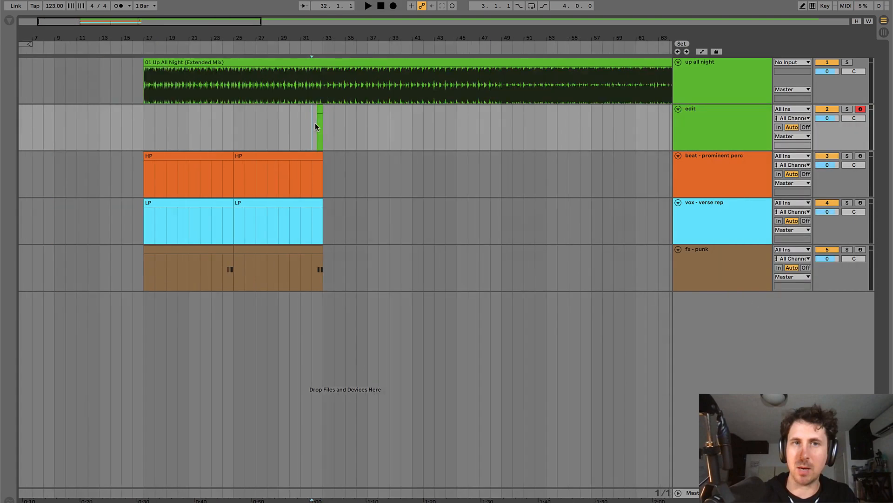
key("plus")
key("plus")
key("plus")
key("plus")
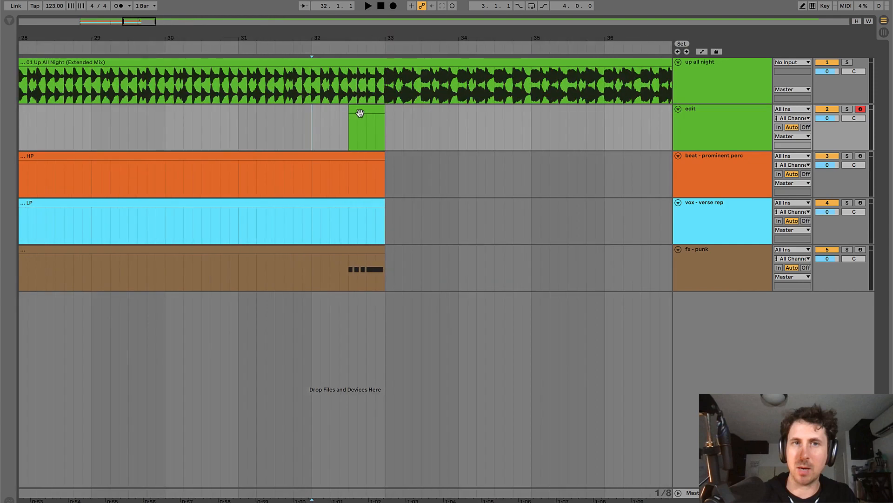
left_click(375, 108)
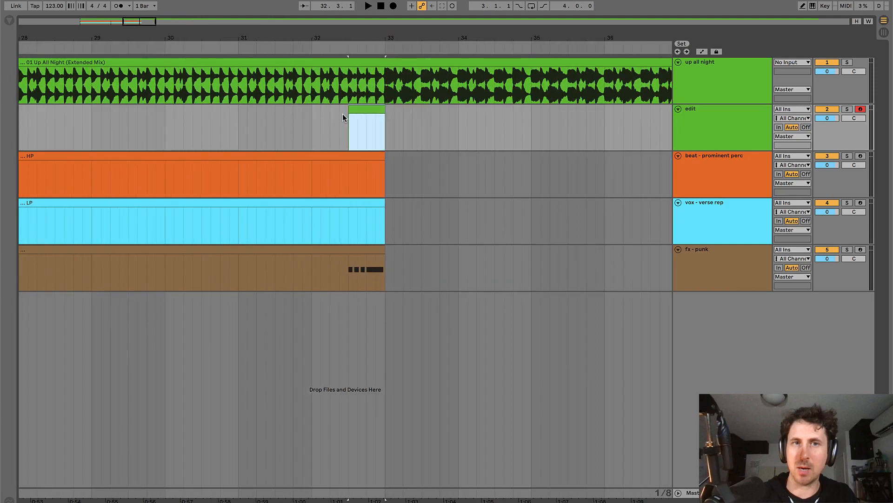
key("space")
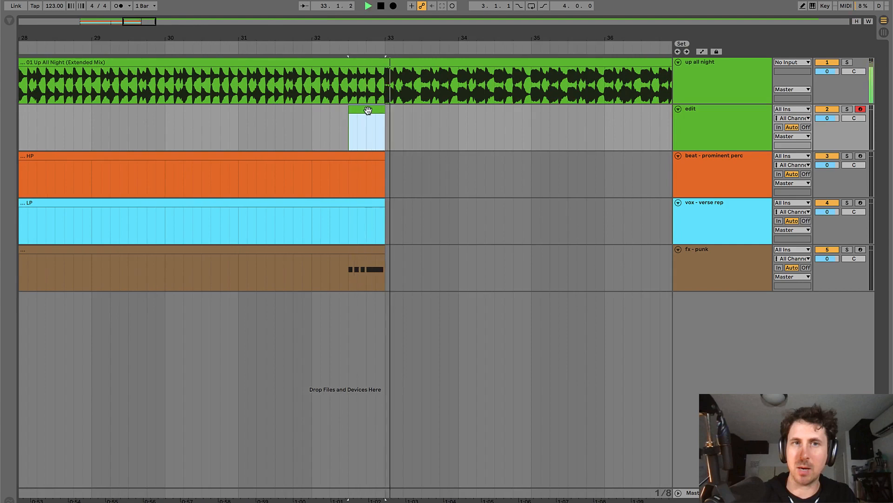
key("minus")
key("minus")
key("minus")
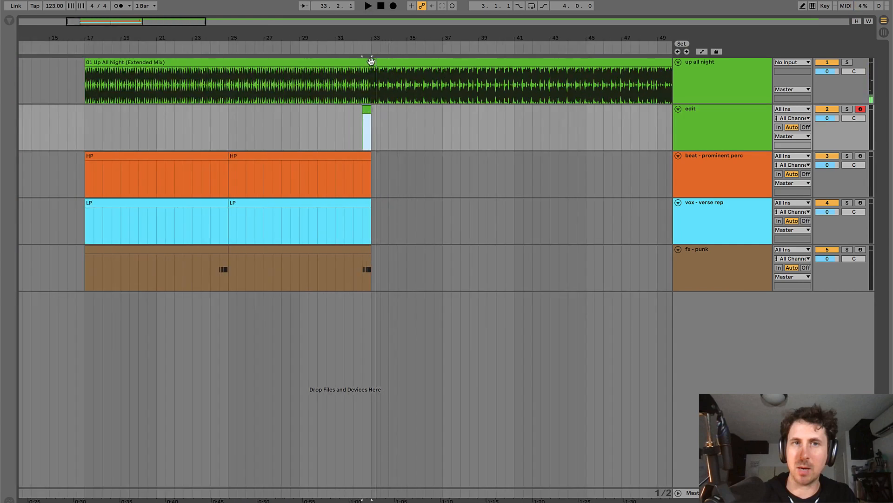
- Replay the song track from beat 3 of bar 32 into bar 33 to listen for further effects
left_click(362, 87)
key("space")
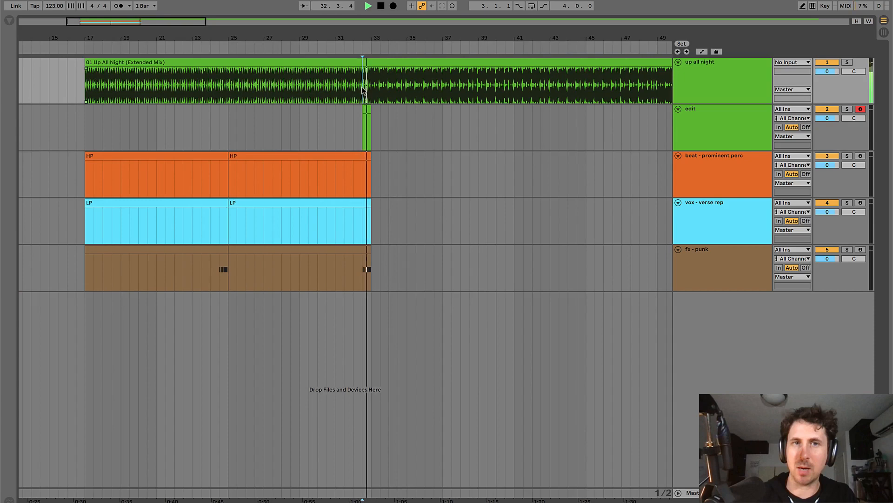
key("minus")
key("space")
- Insert three MIDI tracks below fx - punk and name them fx - accent, fx - up and fx - down
left_click(721, 272)
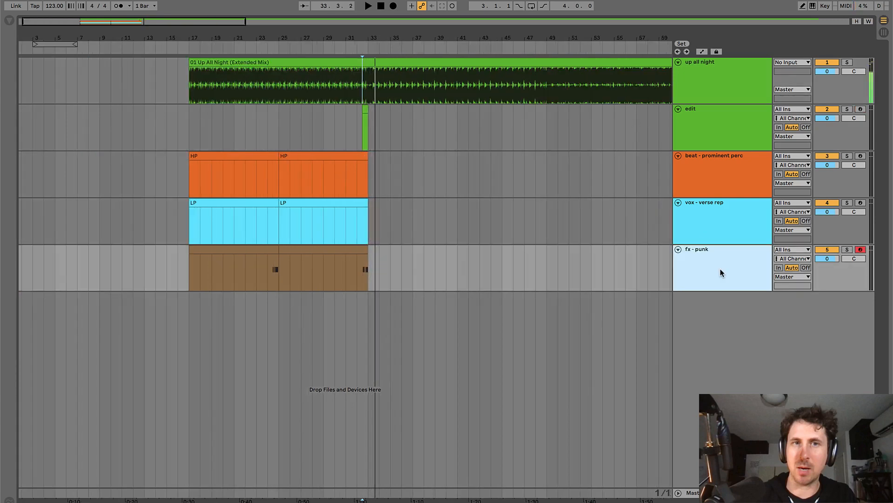
key("ctrl+shift+t")
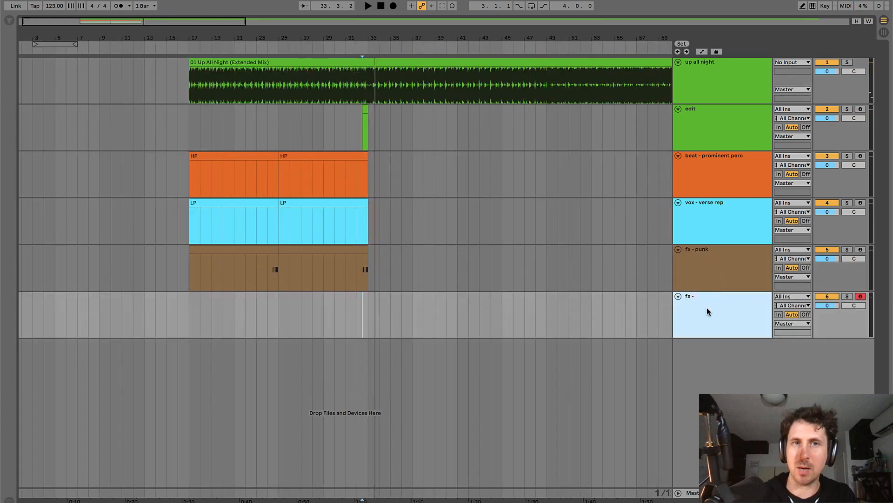
key("ctrl+shift+t")
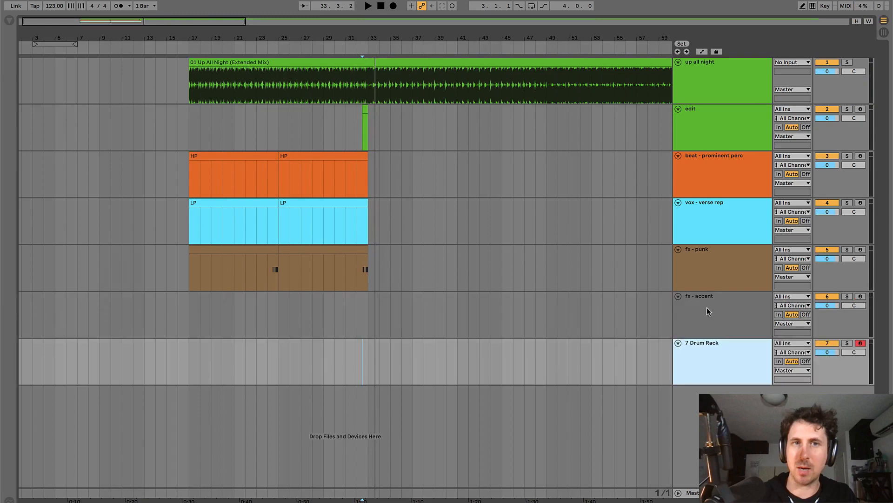
key("ctrl+shift+t")
left_click(719, 360)
key("ctrl+r")
type("fx -")
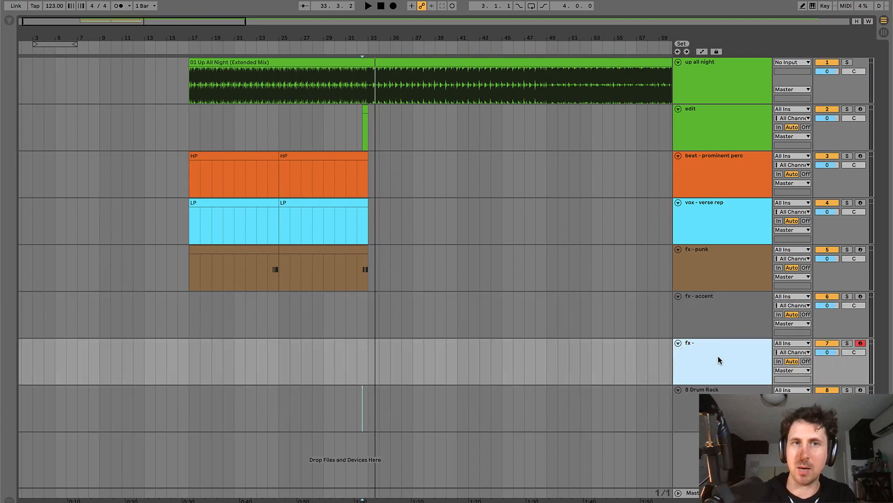
type(" up")
key("Tab")
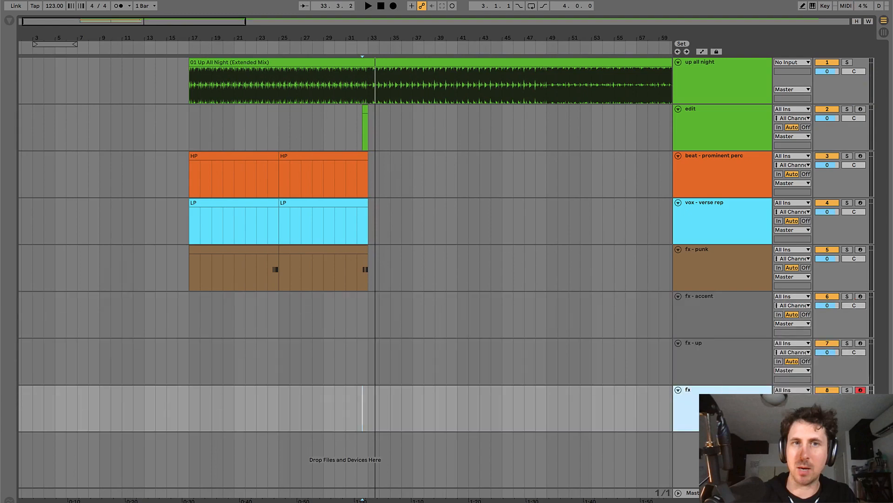
- Color the fx - accent, fx - up and fx - down tracks the same brown as fx - punk, and select fx - up
left_click(716, 310, "shift")
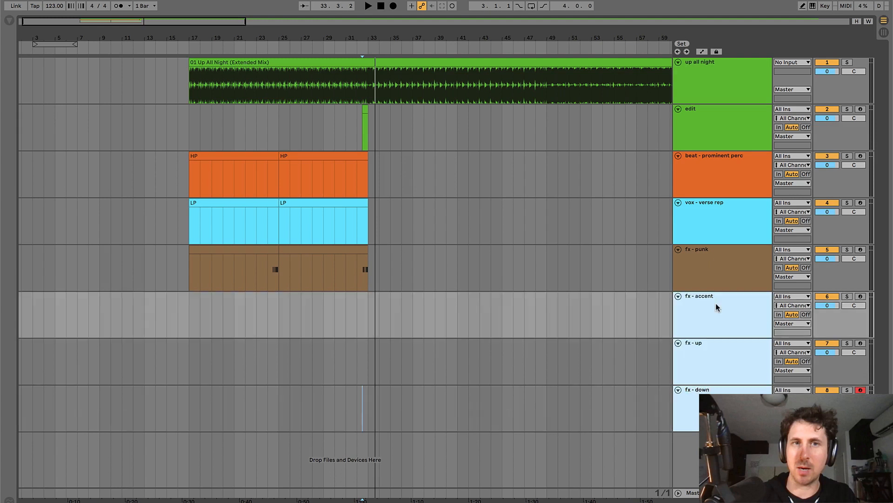
right_click(717, 309)
left_click(743, 448)
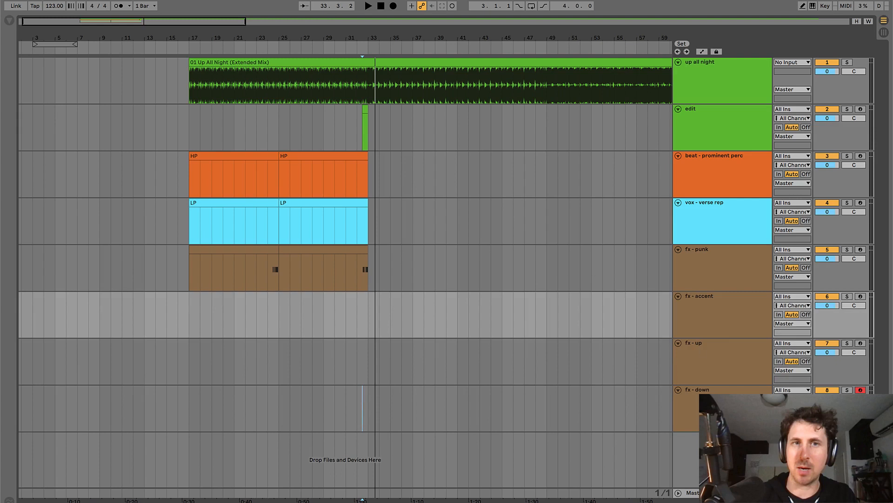
left_click(711, 359)
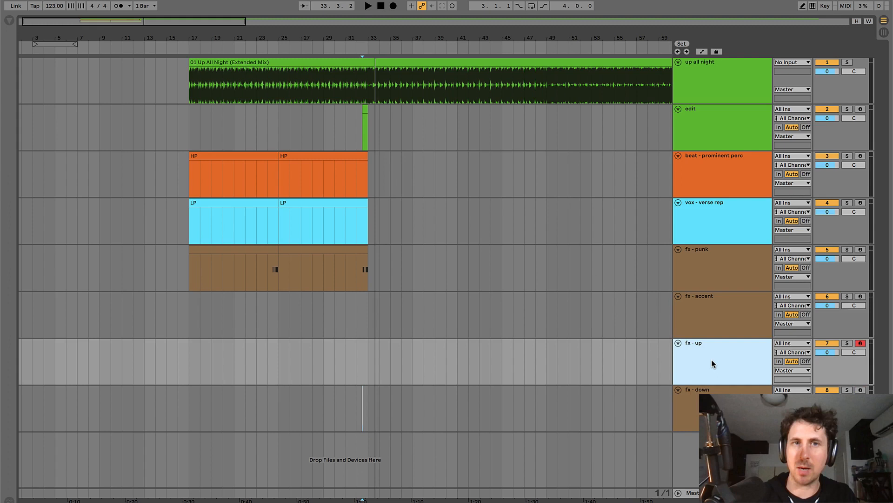
key("Down")
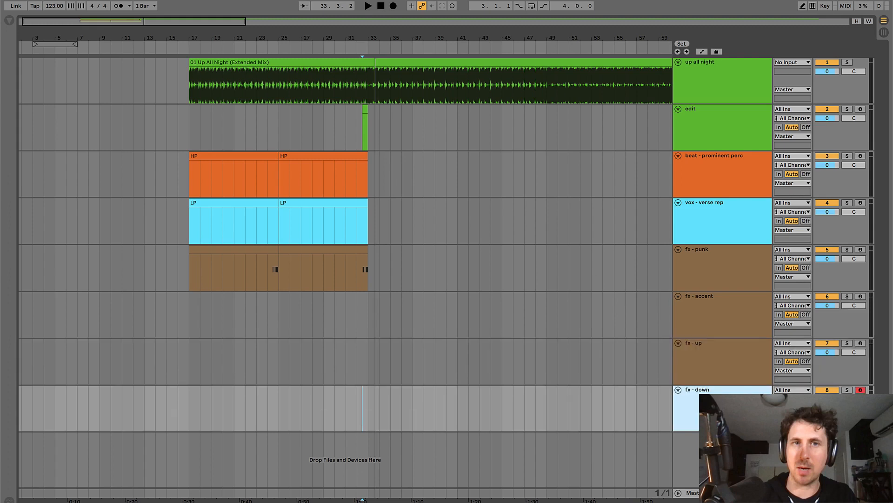
left_click(731, 364)
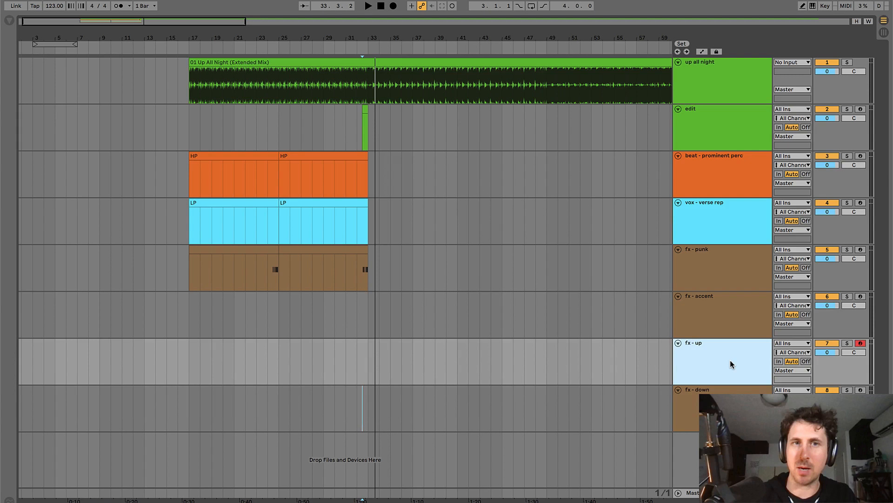
left_click(729, 408)
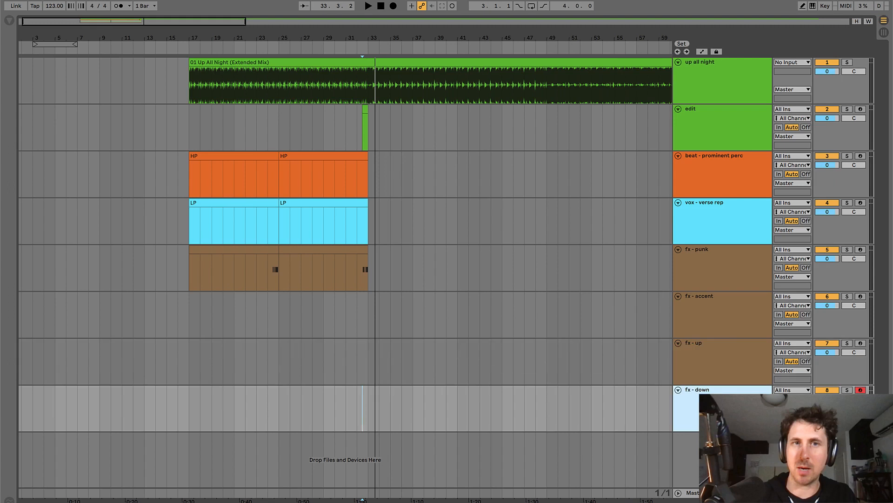
- Move the fx - punk track below fx - down so it sits last among the fx tracks
left_click(711, 315)
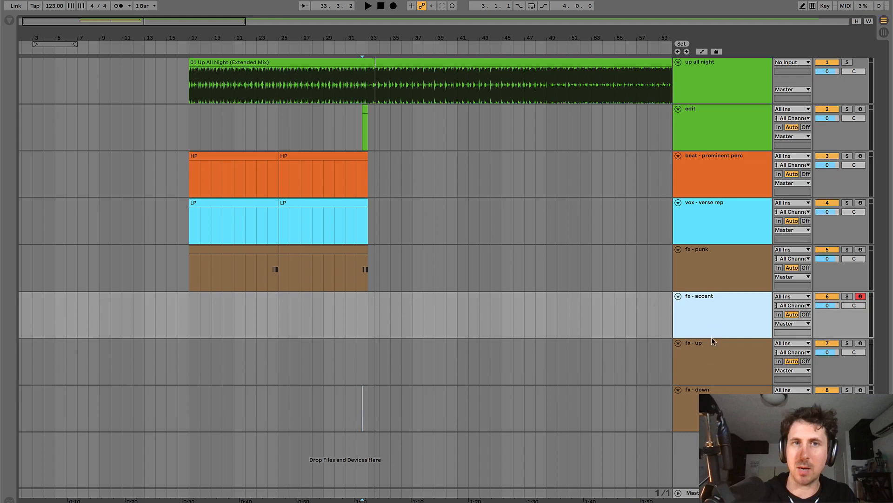
left_click(712, 358)
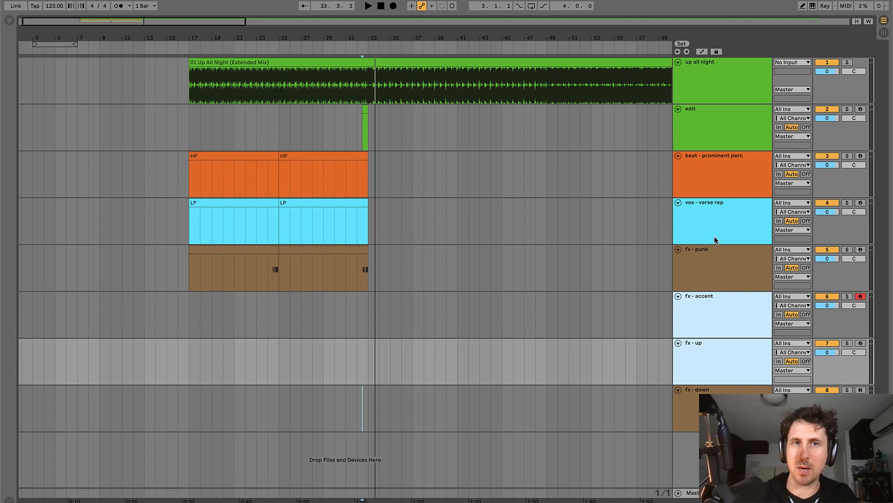
left_click(712, 274)
left_click_drag(732, 259, 733, 421)
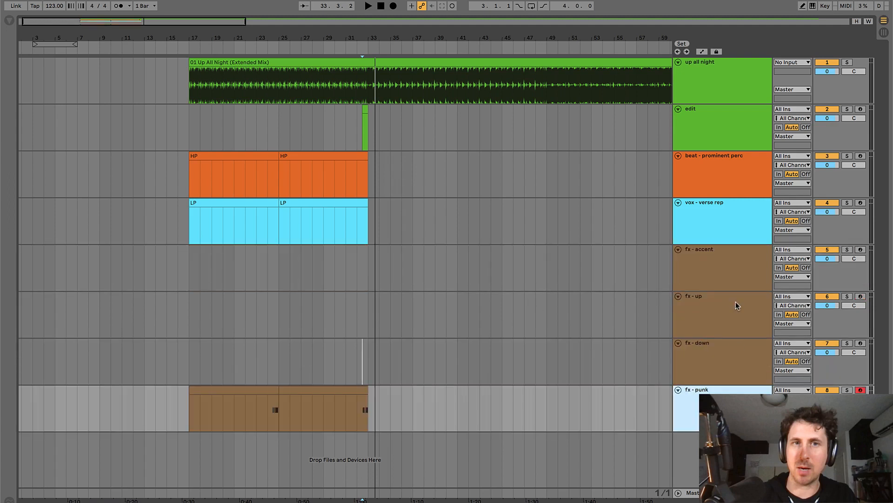
- Create a two-bar MIDI clip at bar 33 on the fx - accent track and name it stomp
left_click(725, 279)
left_click_drag(379, 269, 410, 268)
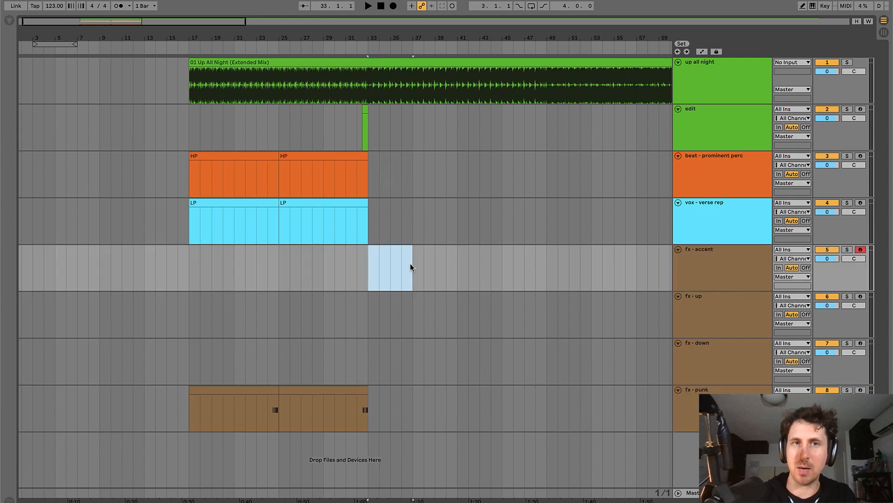
left_click_drag(371, 269, 387, 269)
key("ctrl+shift+m")
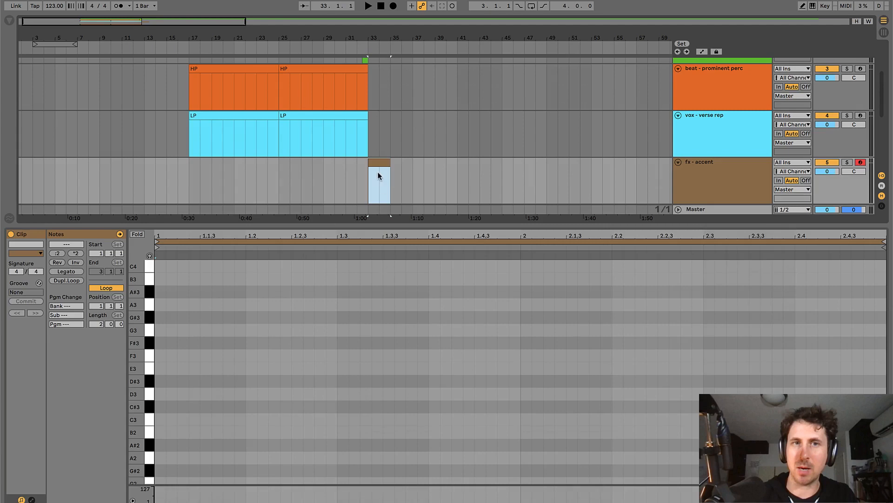
key("super+alt+l")
key("space")
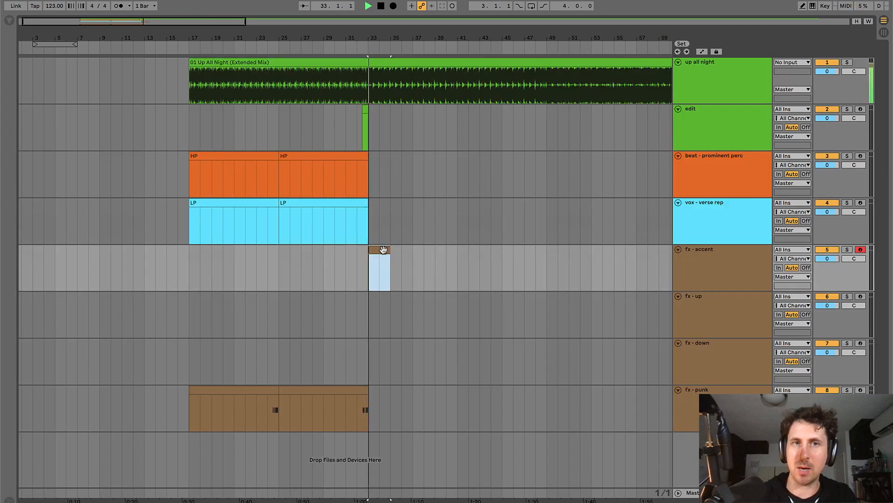
scroll(383, 249, "up", 3)
key("super+r")
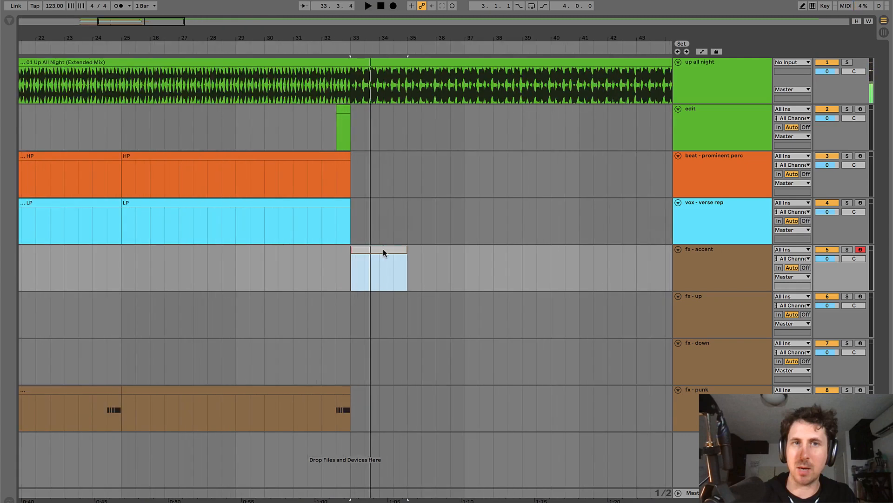
type("stomp")
key("Return")
- Play the song from beat 3 of bar 32 into bar 34 to hear the accent
left_click(332, 253)
key("space")
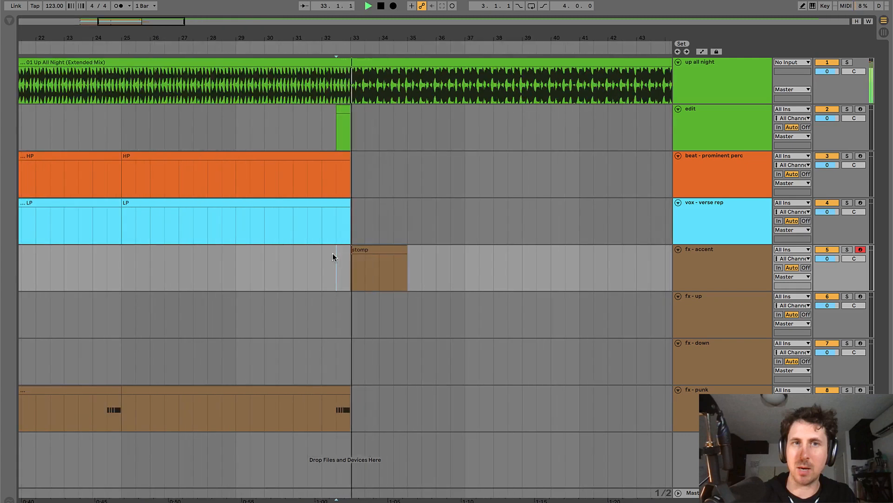
left_click(327, 156)
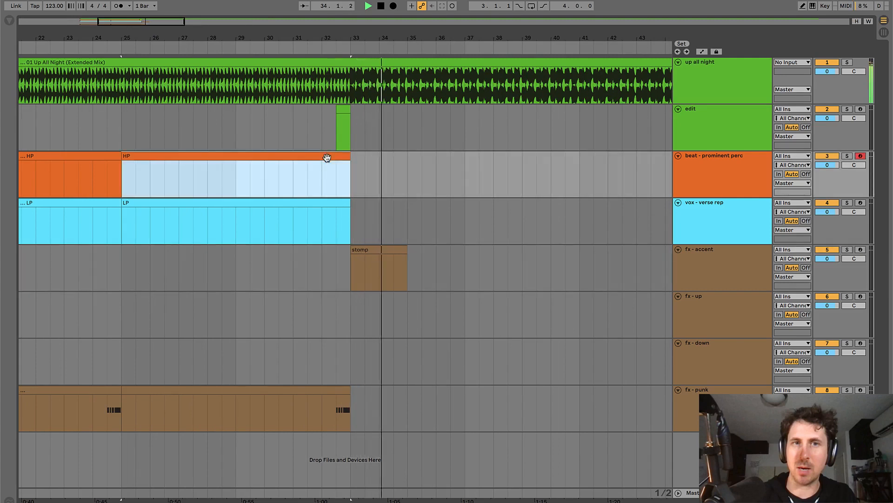
- Set an eight-bar loop over bars 33 to 41 of the song and play it
key("minus")
key("space")
left_click_drag(282, 84, 371, 86)
key("super+l")
key("space")
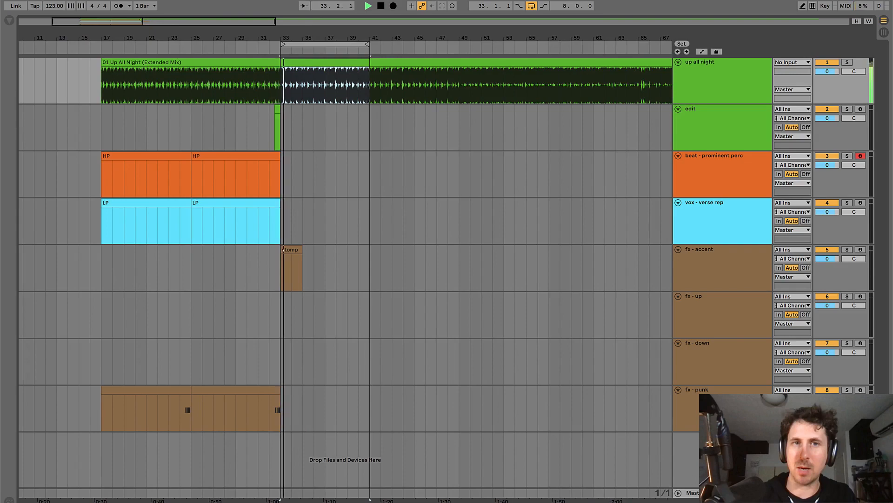
- Enlarge the Spectrum analyzer on the Master track and examine the low-frequency content of the looped section
double_click(692, 492)
double_click(235, 445)
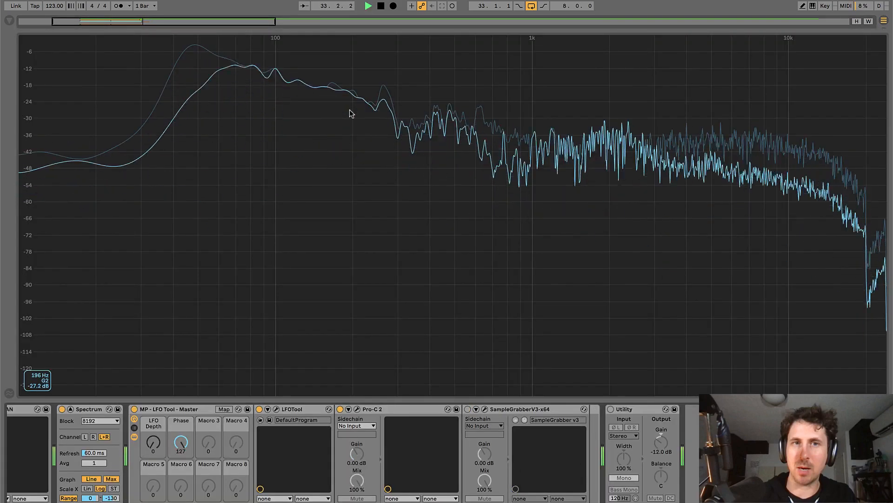
mouse_move(197, 51)
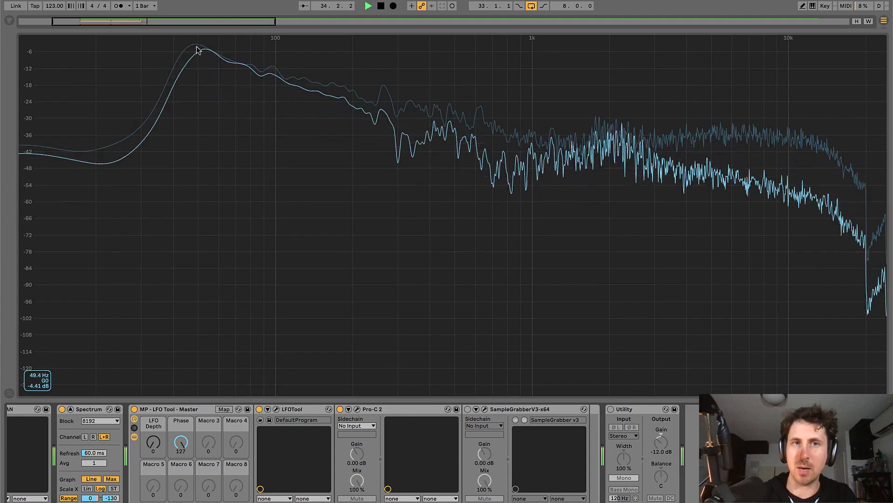
double_click(241, 159)
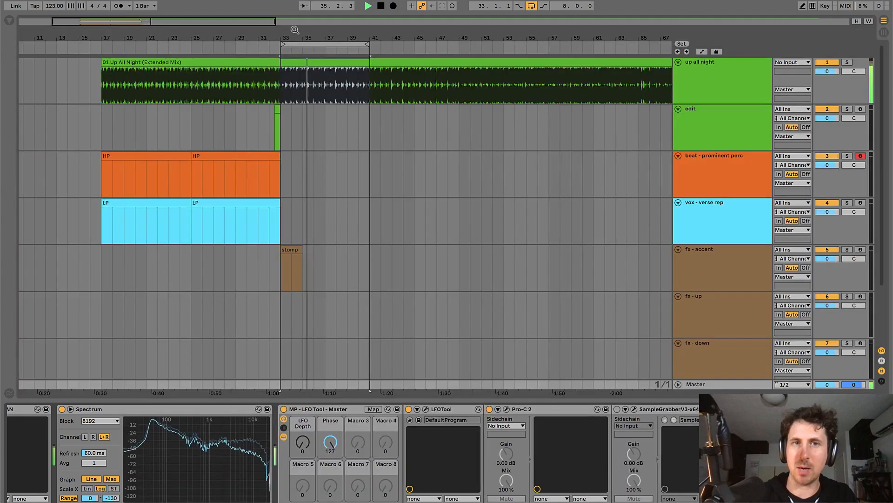
- Duplicate the second HP clip to bar 33 on the beat track and clear the copy's name
left_click(349, 155)
key("ctrl+d")
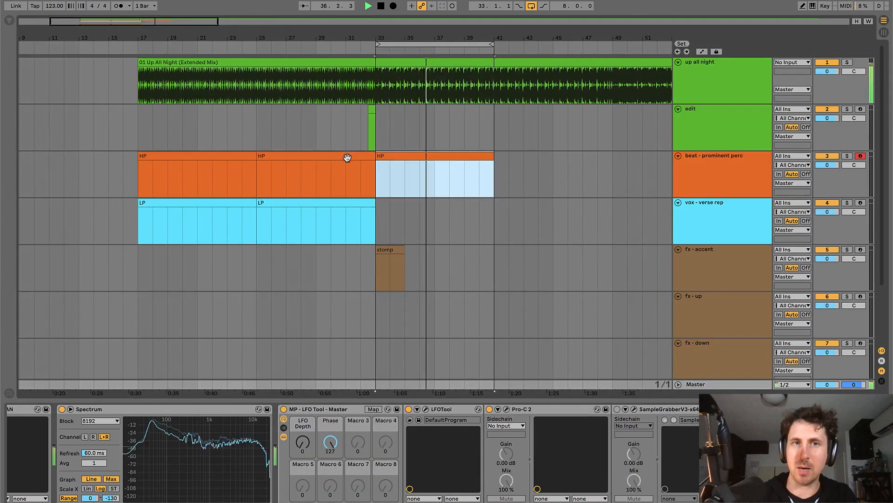
left_click(434, 157)
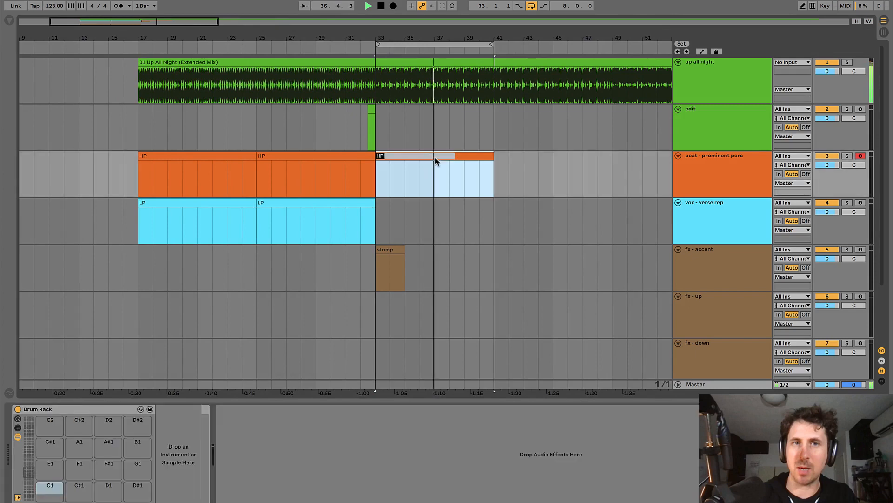
- Duplicate the second LP clip on the vox - verse rep track to bar 33
left_click(331, 203)
key("ctrl+d")
left_click(423, 221)
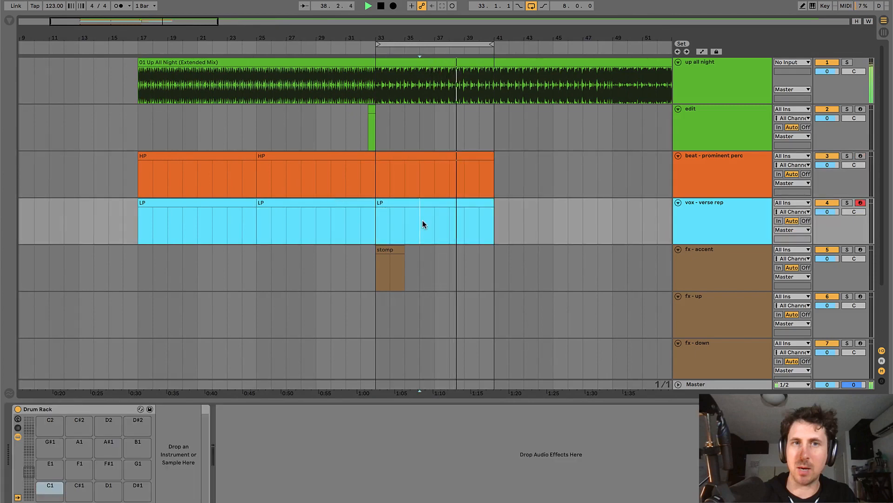
- Rename the bar 33 vocal clip LP up and replace the two earlier LP clips with copies of it
key("minus")
key("space")
left_click(352, 202)
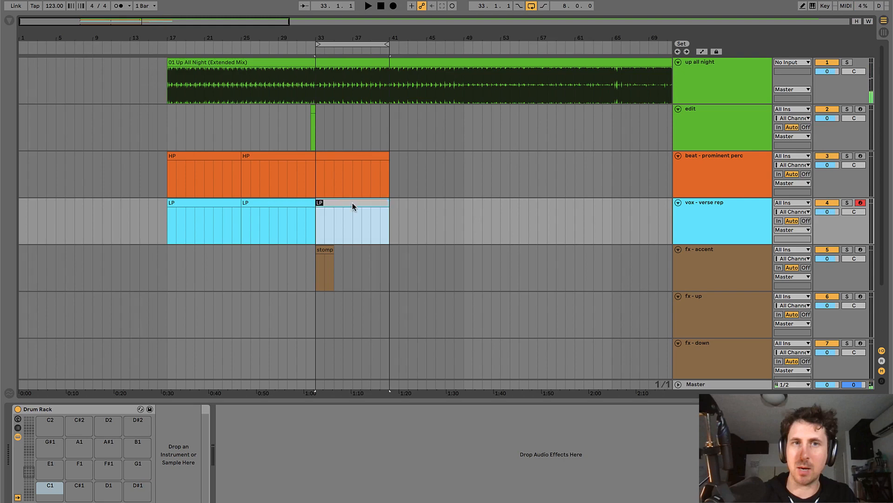
key("Right")
type("up")
key("Return")
left_click_drag(353, 203, 201, 201)
key("super+d")
key("super+d")
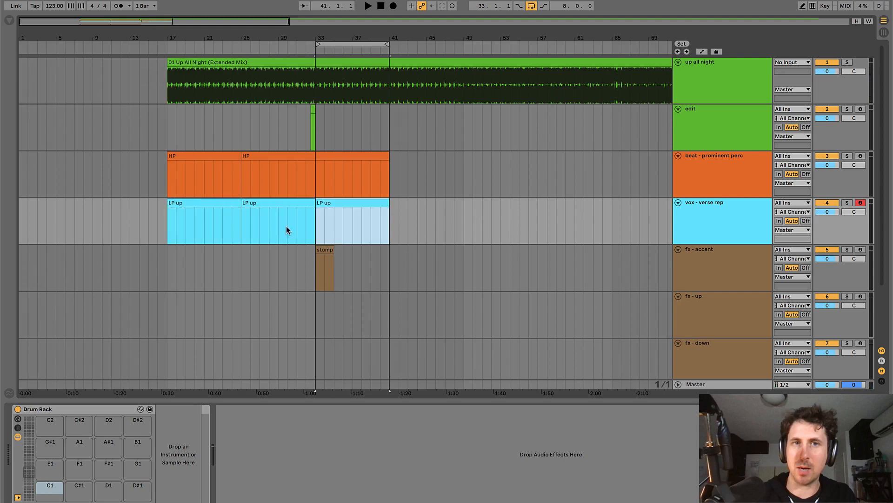
- Play the looped section from bar 33 to listen to its elements
left_click(349, 227)
key("plus")
left_click(316, 203)
key("space")
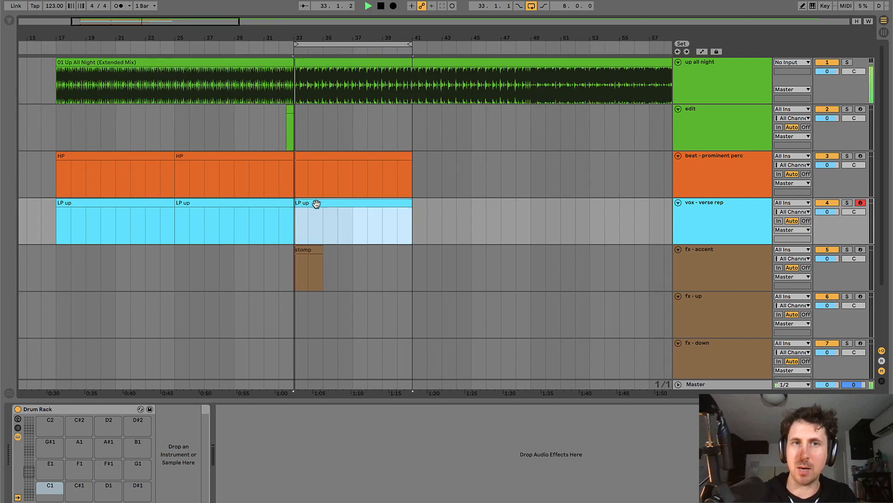
- Fold all tracks, unfold only the up all night track, and hide the device view
left_click(678, 250, "alt")
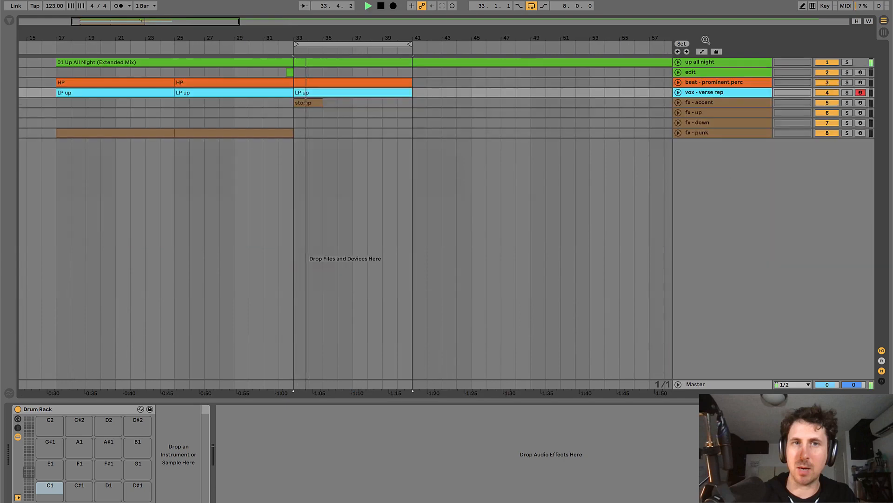
left_click(688, 63)
left_click(678, 62)
double_click(699, 66)
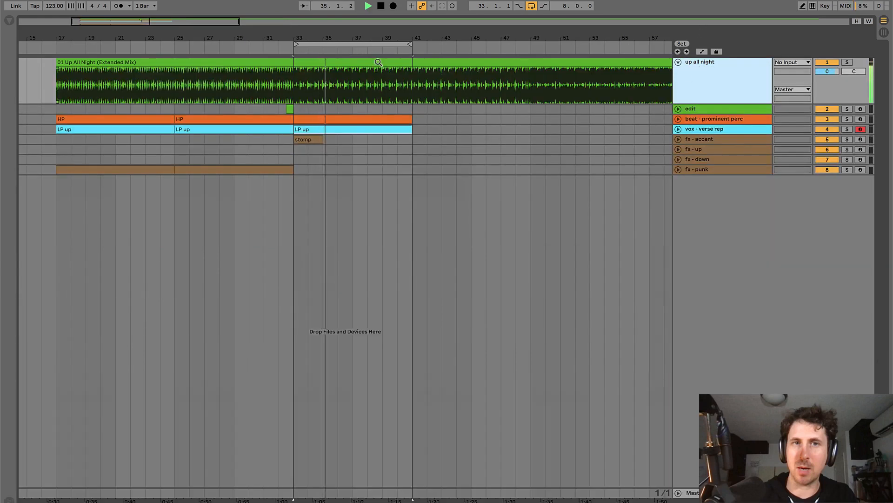
- Compare the song by playing it from bar 29, bar 35 and the middle of bar 36
key("plus")
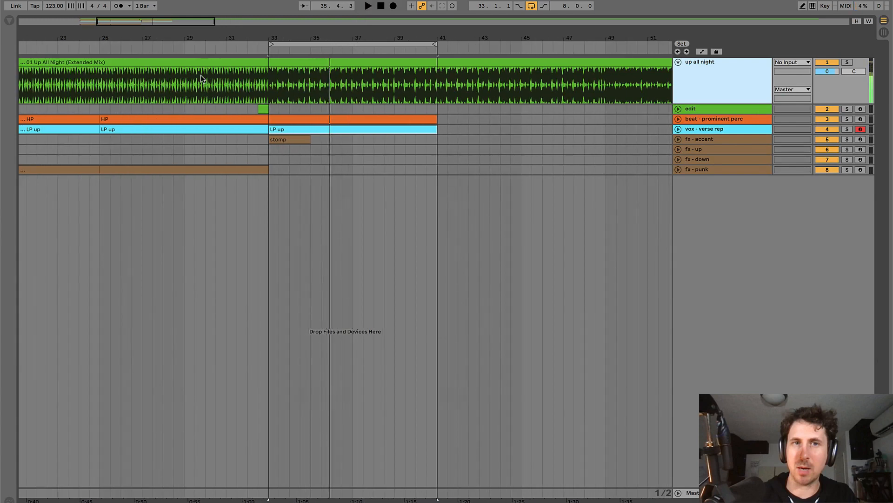
left_click(186, 75)
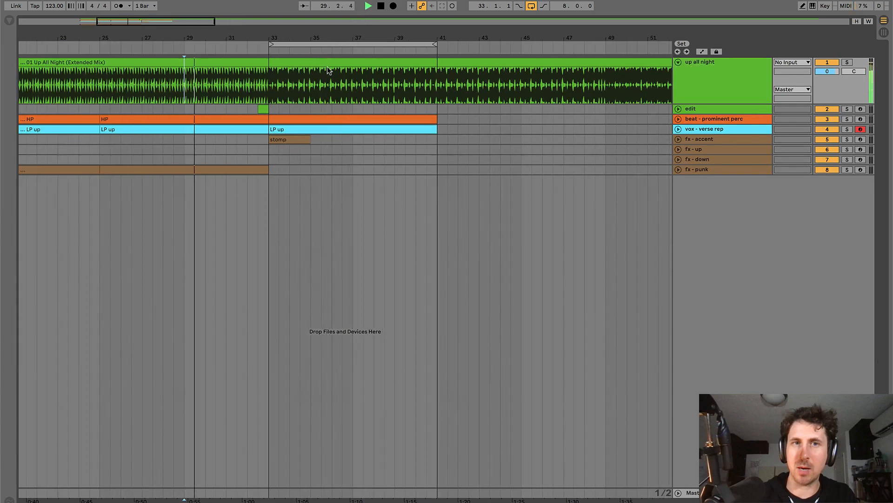
left_click(311, 81)
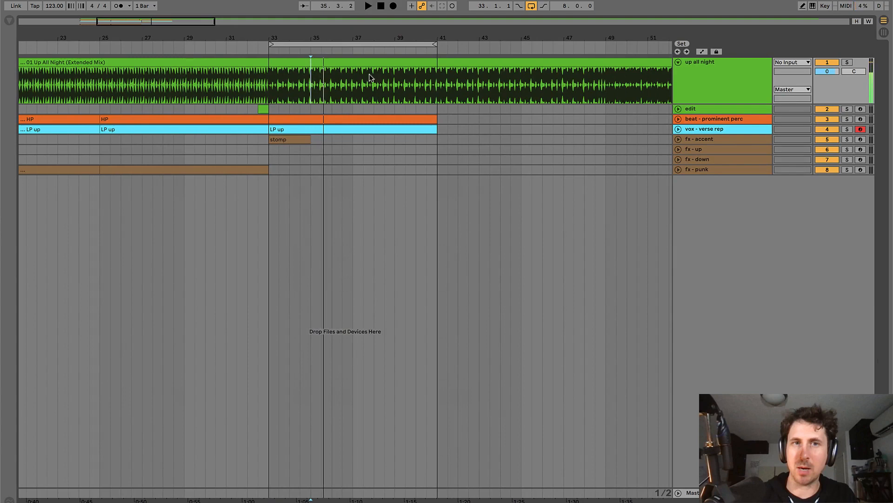
left_click(342, 80)
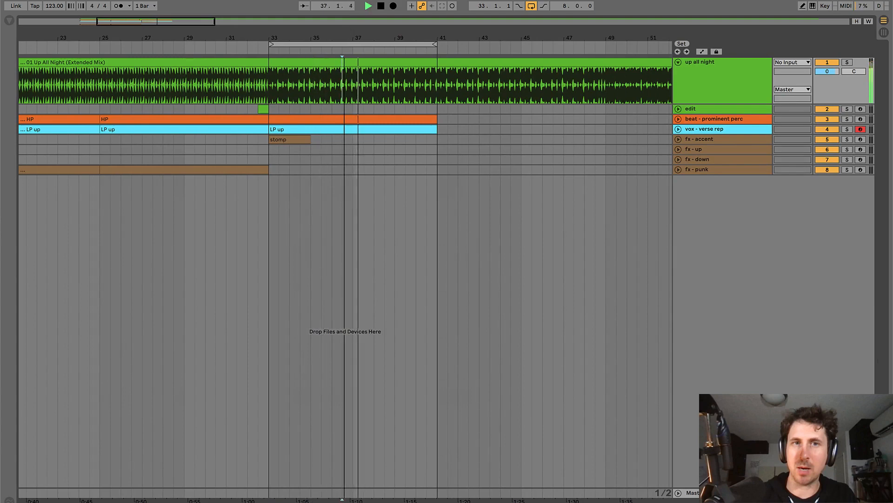
mouse_move(341, 36)
left_mouse_down()
mouse_move(395, 36)
mouse_move(345, 36)
left_mouse_up()
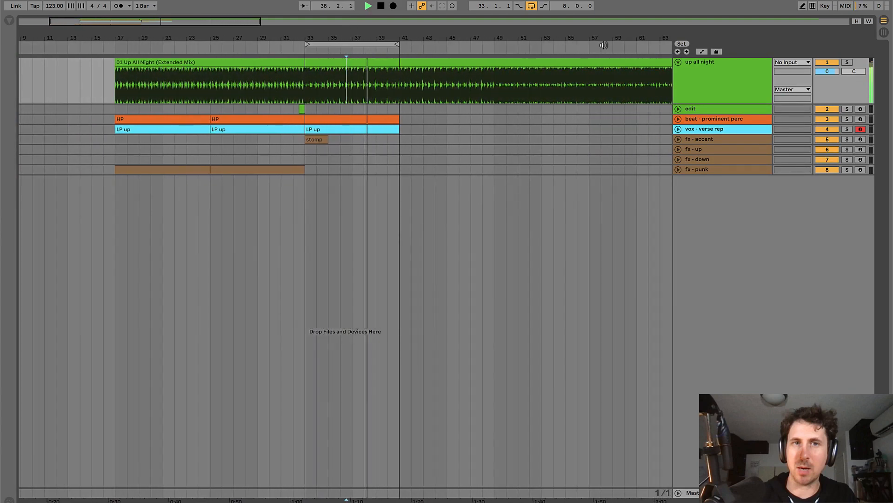
- Duplicate the beat and vocal clips that start at bar 33 to bar 41
left_click(375, 119)
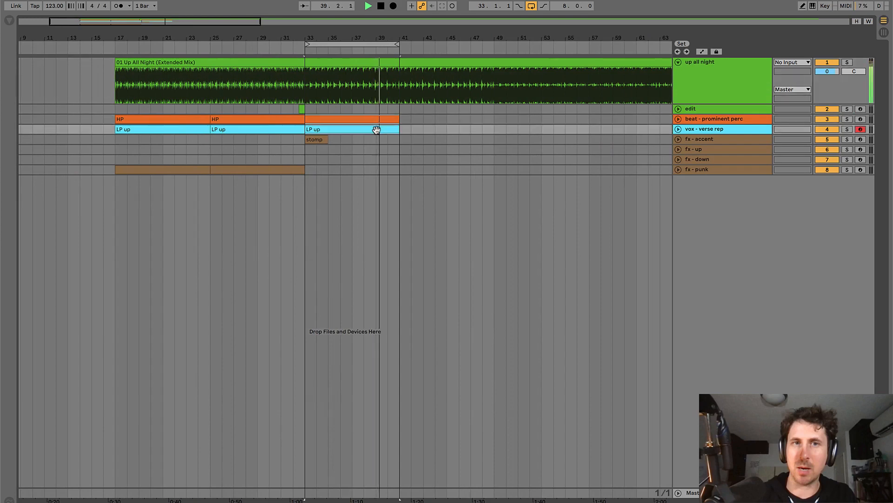
key("ctrl+d")
- Duplicate the second fx - punk clip to bar 33 and unfold the fx - punk track
left_click(292, 171)
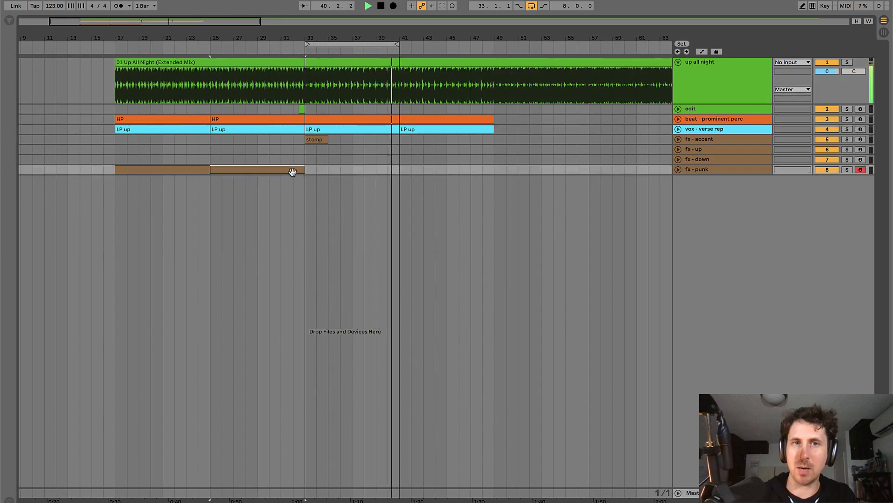
key("ctrl+d")
left_click(678, 170)
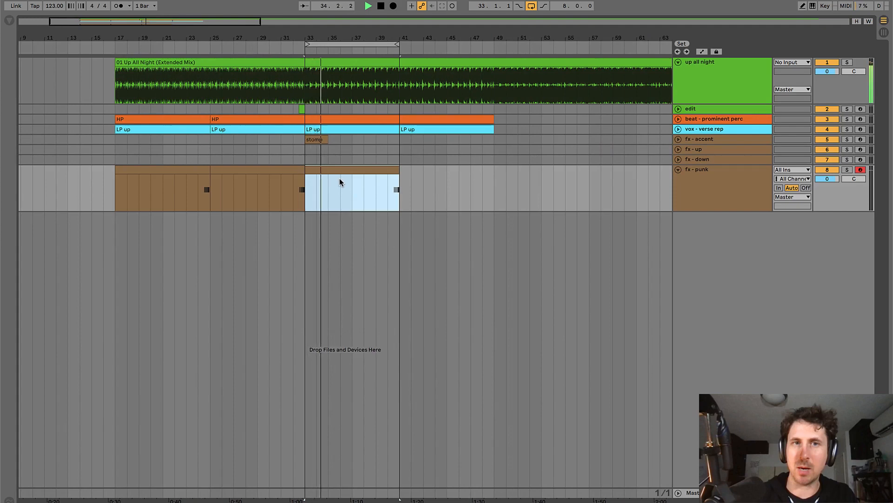
- Play the song repeatedly from bar 26 to listen for effects in the earlier section
left_click(221, 159)
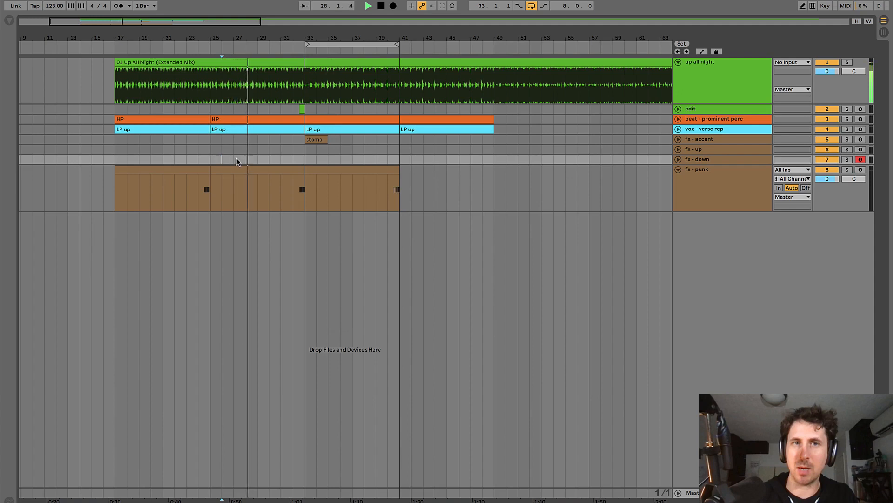
key("space")
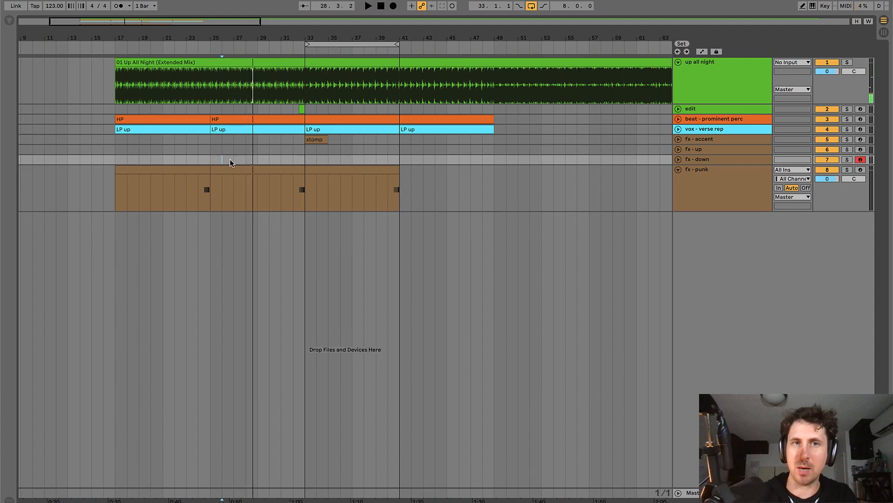
key("space")
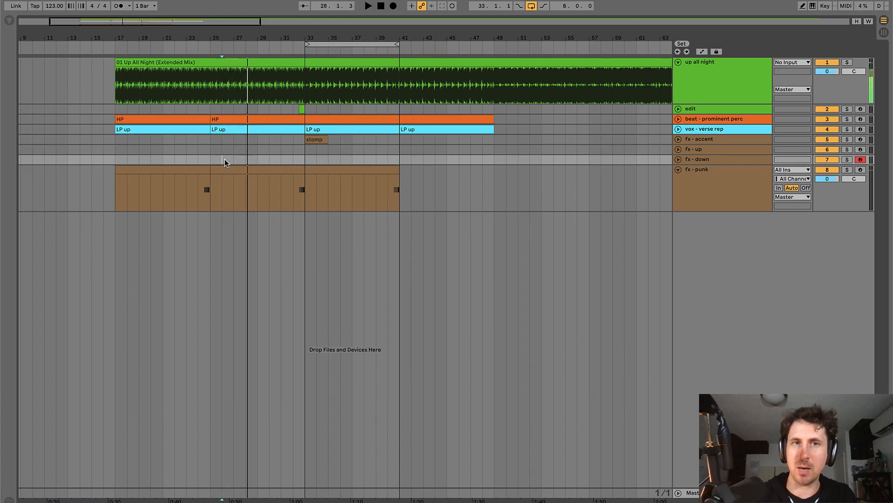
- Unfold the beat - prominent perc track and highlight its clips from bar 17 to bar 49 for review
left_click(303, 159)
left_click_drag(205, 162, 303, 160)
left_click(306, 160)
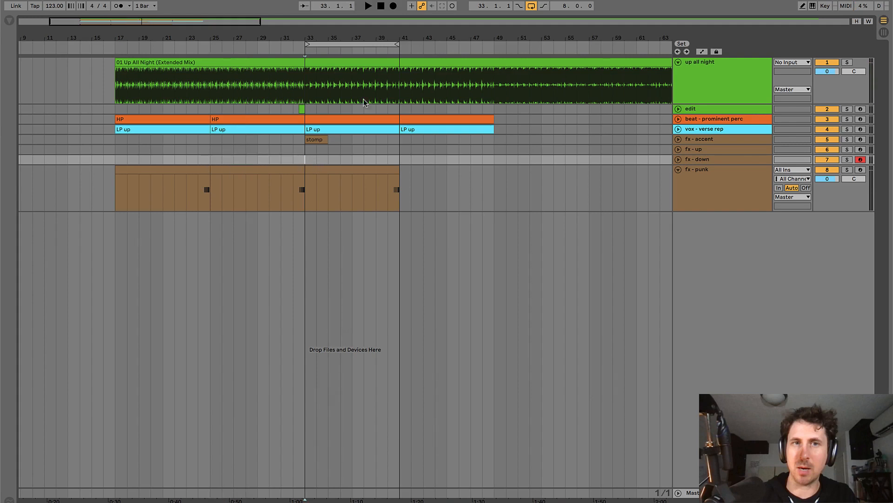
left_click(347, 119)
left_click(698, 120)
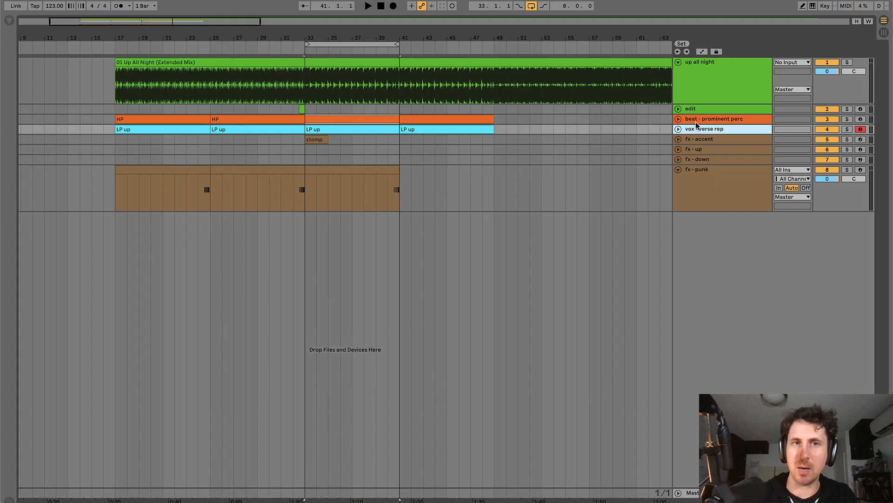
left_click(678, 119)
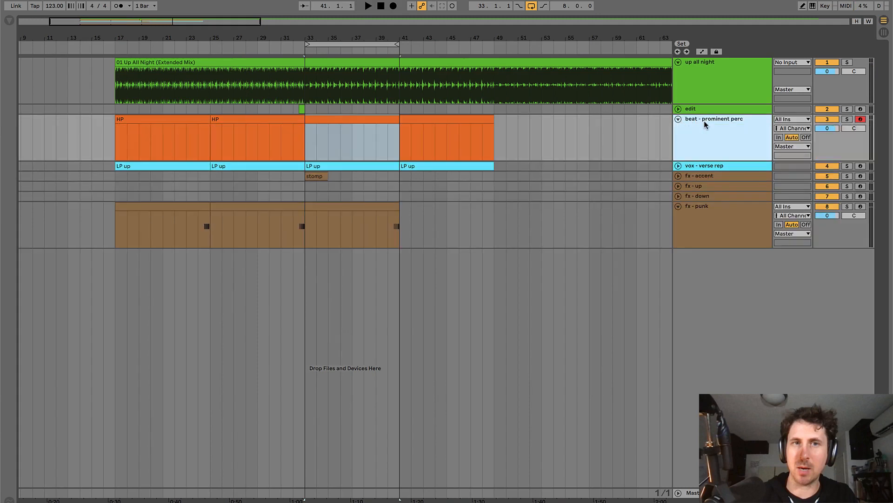
left_click(541, 124)
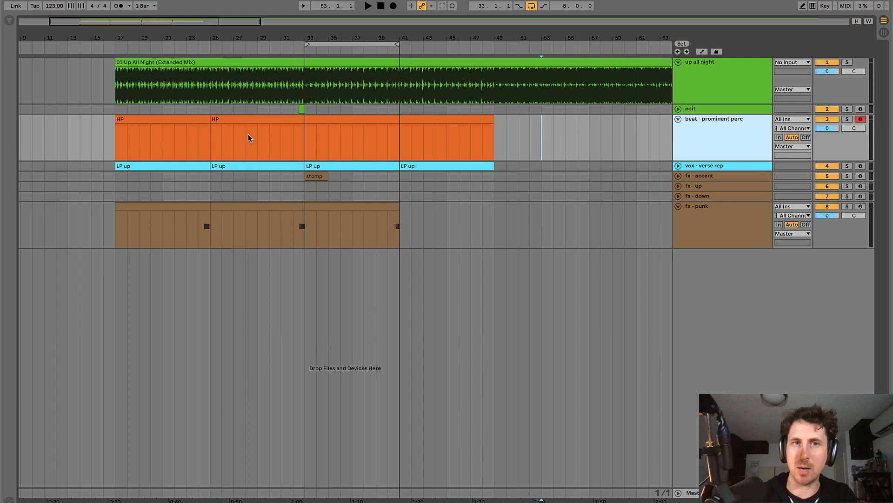
left_click(119, 138)
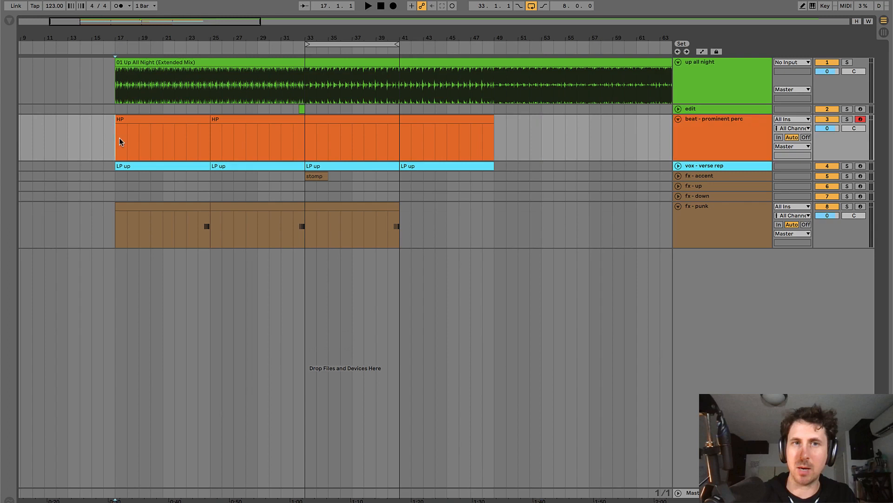
left_click_drag(119, 138, 498, 153)
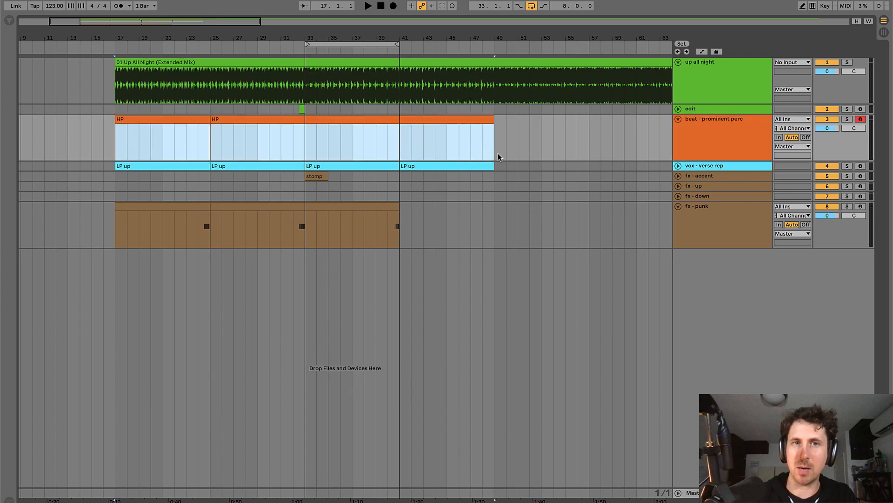
left_click(710, 133)
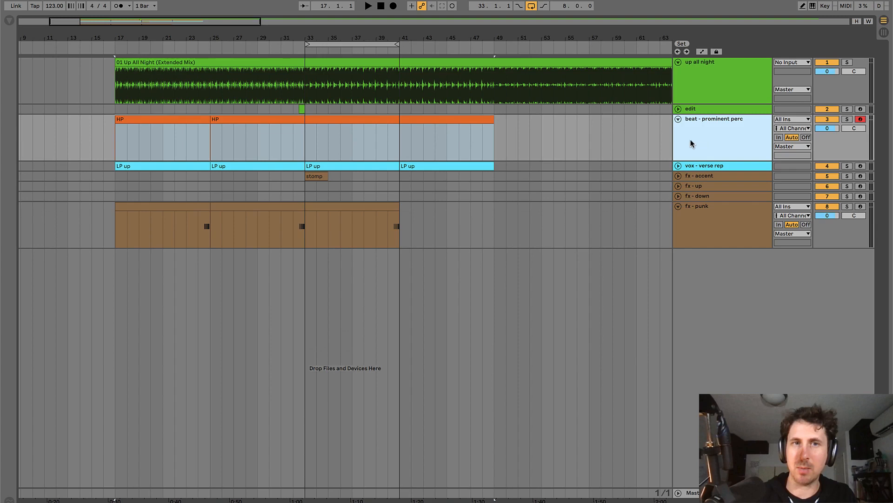
- Move the eight-bar loop to bar 41 and play the song from bar 40
left_click_drag(449, 37, 357, 39)
left_click_drag(270, 39, 270, 41)
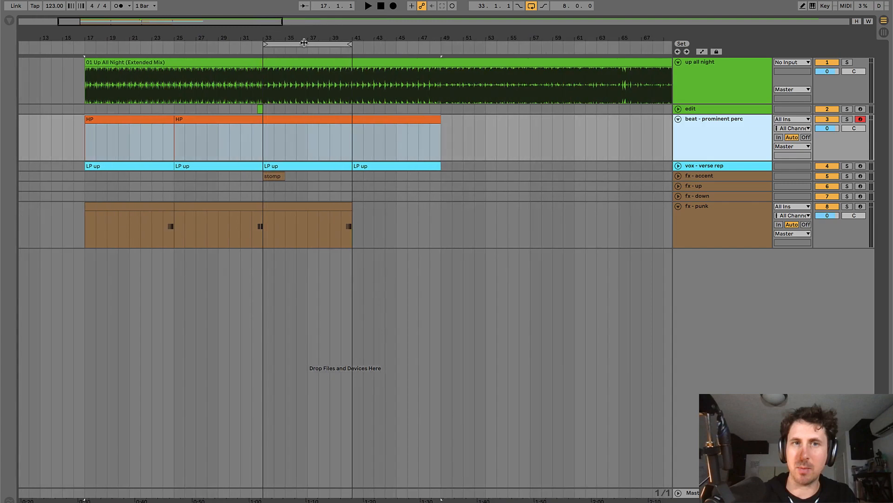
left_click(304, 43)
key("Up")
left_click(338, 192)
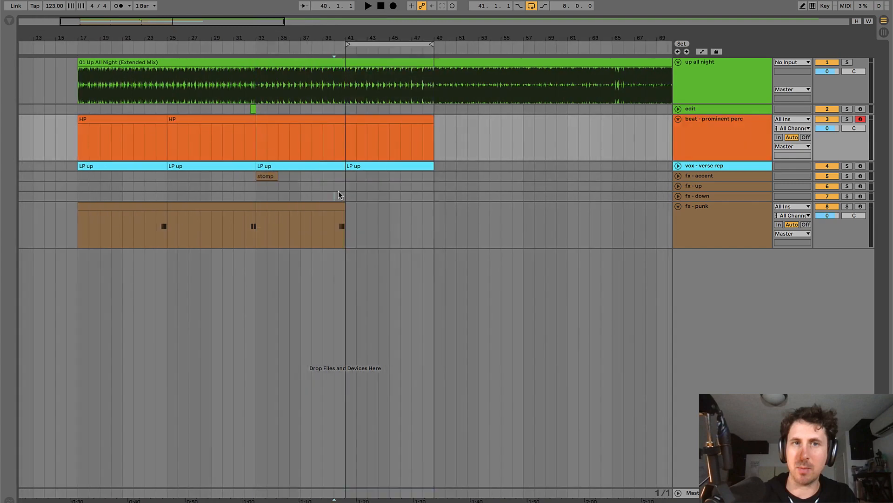
key("space")
key("plus")
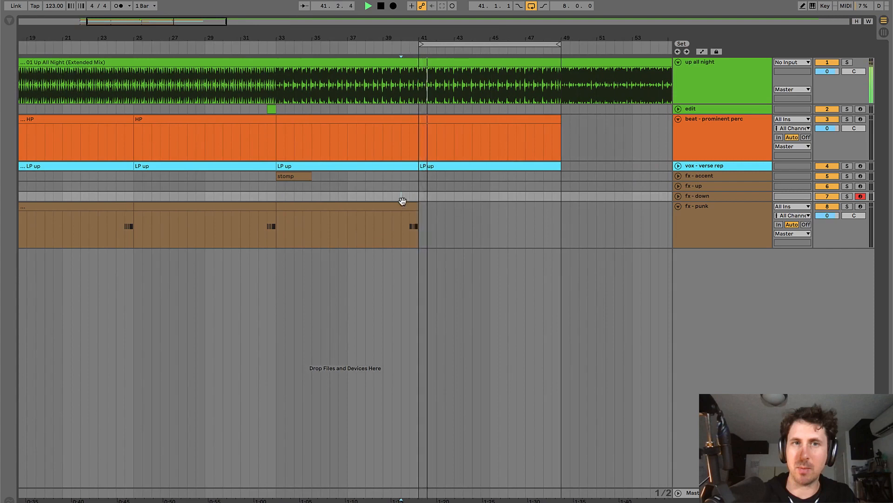
- Duplicate the last fx - punk clip to bar 41
left_click(389, 206)
key("ctrl+d")
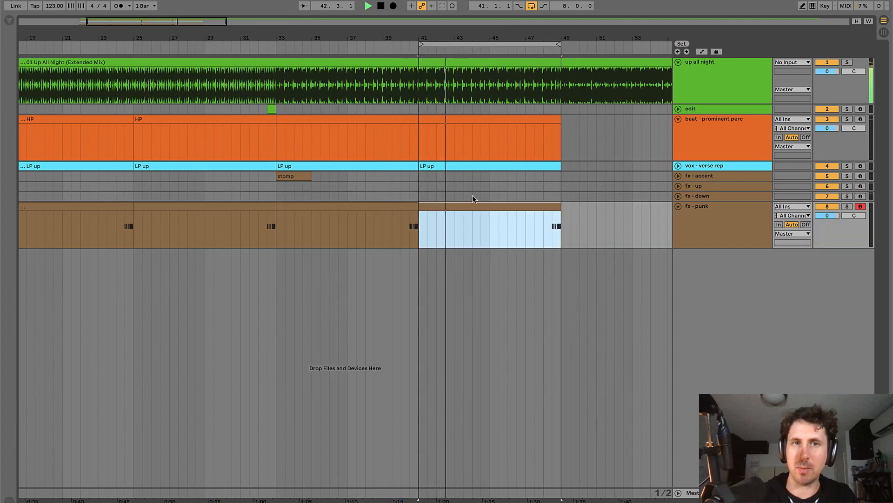
- Duplicate bars 17 to 33 of the edit track to bar 33 and stop playback
left_click_drag(473, 34, 406, 36)
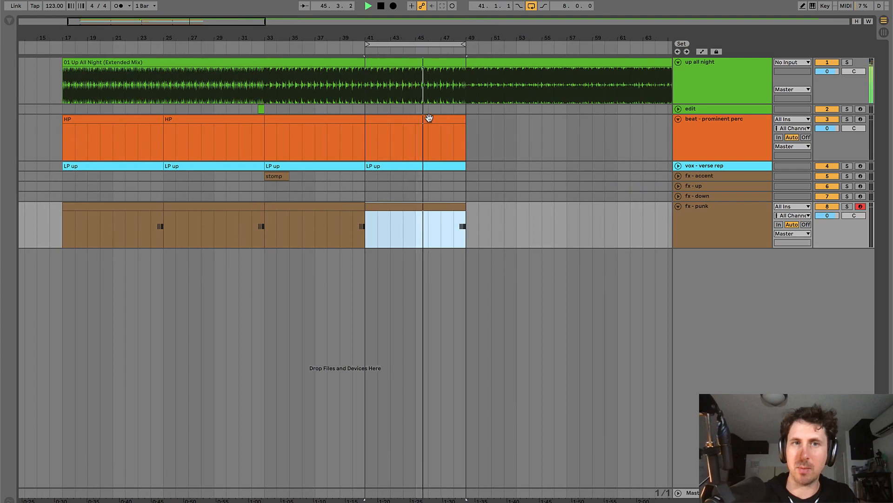
left_click_drag(419, 36, 420, 35)
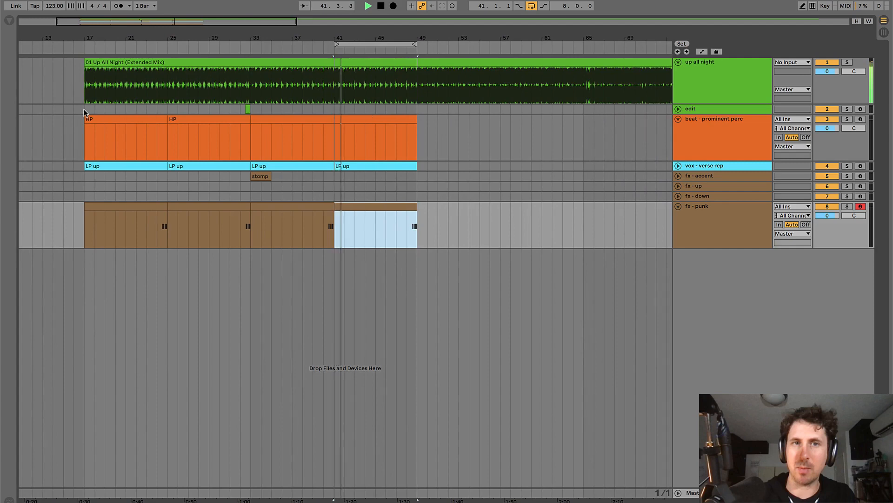
mouse_move(85, 109)
left_mouse_down()
mouse_move(294, 109)
mouse_move(252, 109)
left_mouse_up()
key("super+d")
key("space")
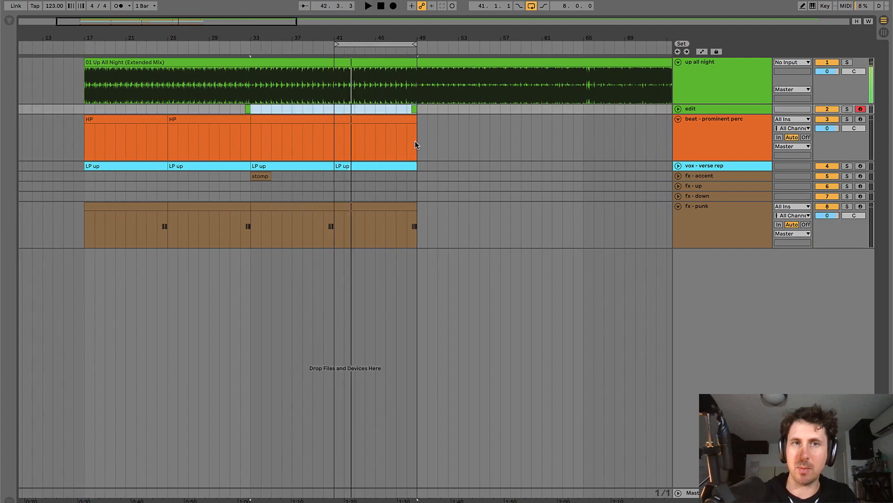
- Fold all tracks, then unfold only the up all night and vox - verse rep tracks
left_click(403, 137)
left_click(678, 119, "alt")
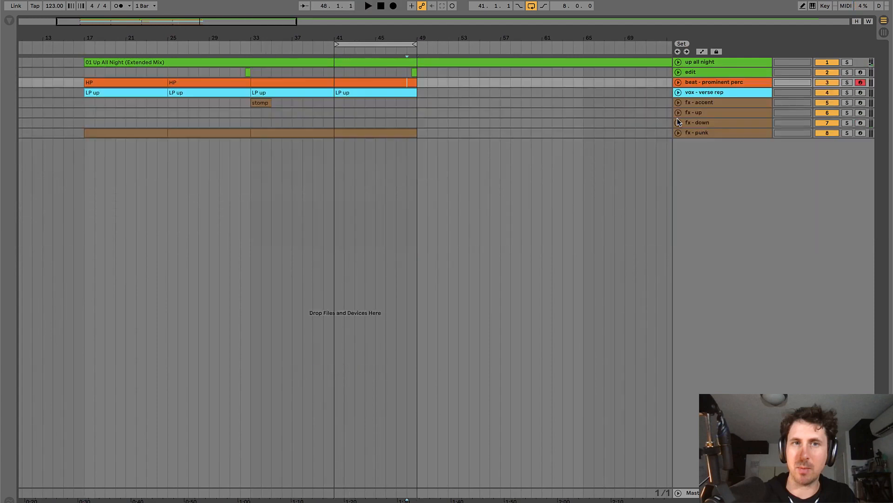
left_click(697, 63)
left_click(678, 62)
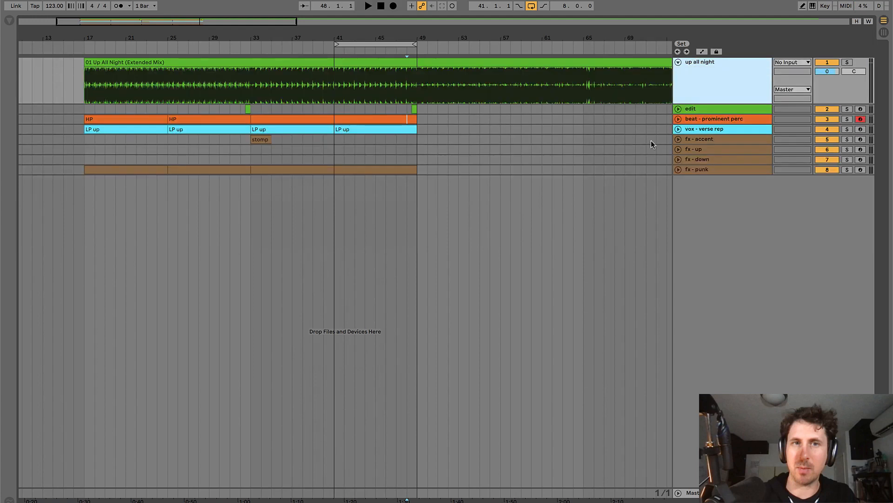
left_click(691, 169)
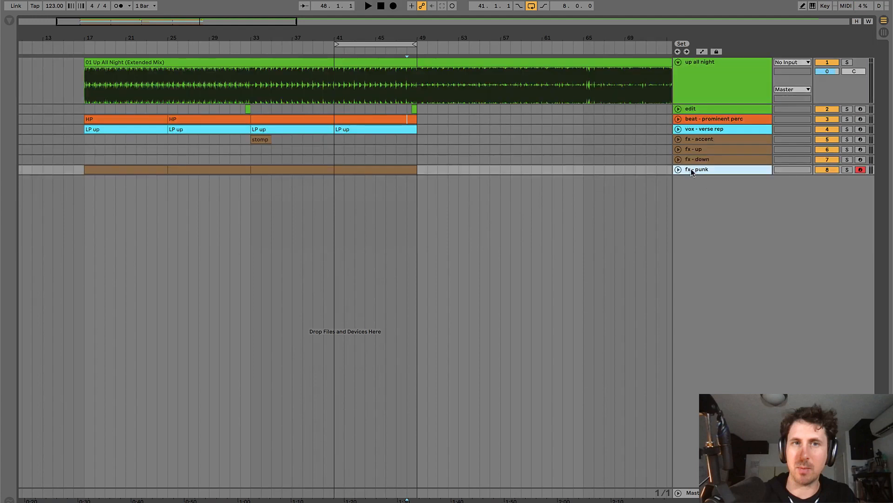
left_click(694, 132)
left_click(678, 129)
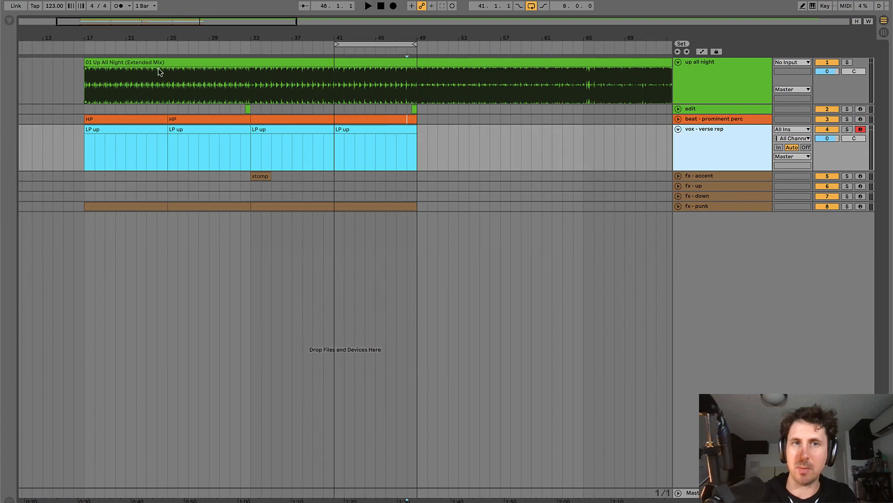
- Highlight the song's and vocal's section from bar 17 to bar 49, and the empty section from bar 49 to bar 65, to compare their structure
left_click_drag(85, 85, 250, 90)
left_click_drag(85, 87, 416, 93)
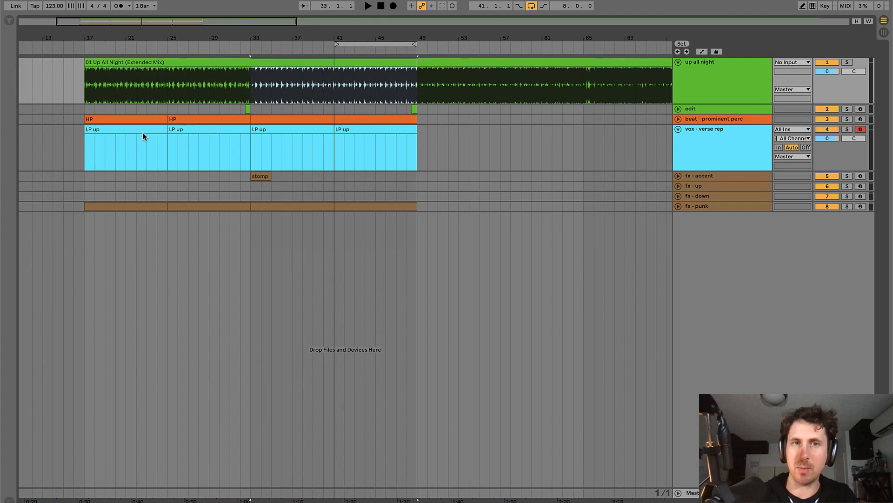
left_click_drag(85, 140, 414, 140)
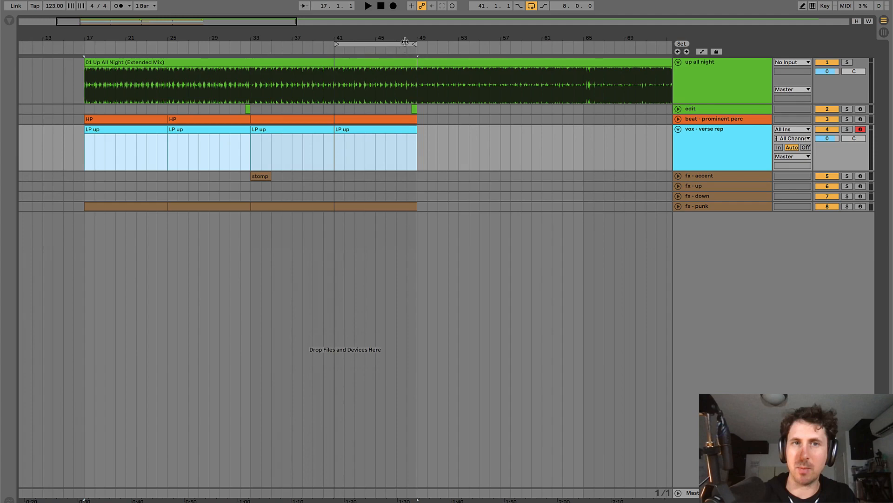
left_click_drag(418, 108, 581, 120)
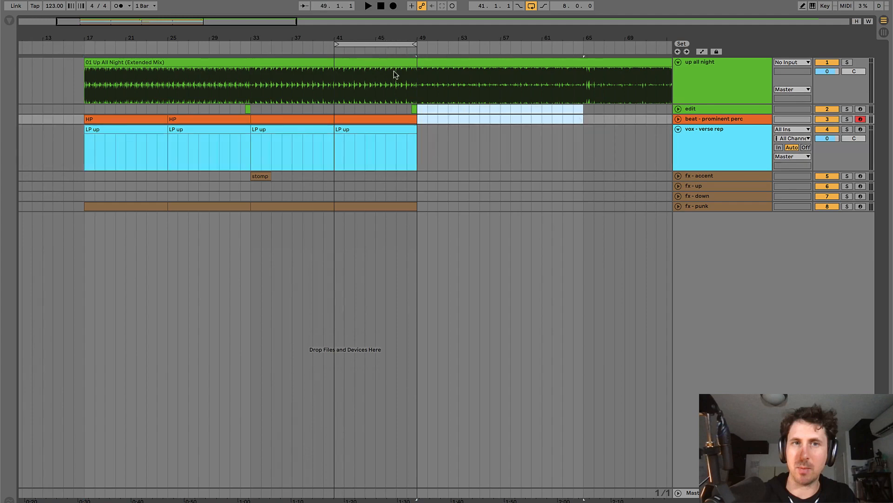
- Play the song from bar 48 and move the eight-bar loop to bar 49
left_click(406, 109)
key("space")
left_click_drag(394, 44, 480, 43)
key("space")
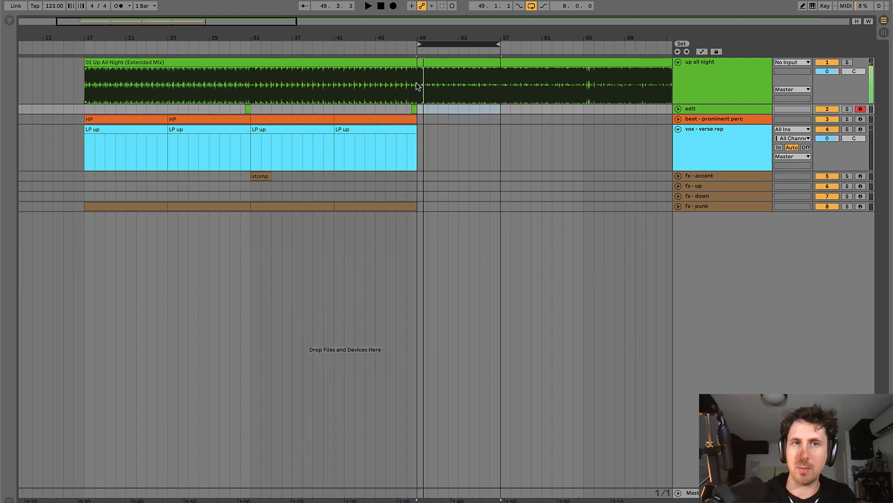
- Split the Up All Night clip at bar 49 and colour the part before it brown
left_click(416, 83)
key("super+e")
right_click(393, 64)
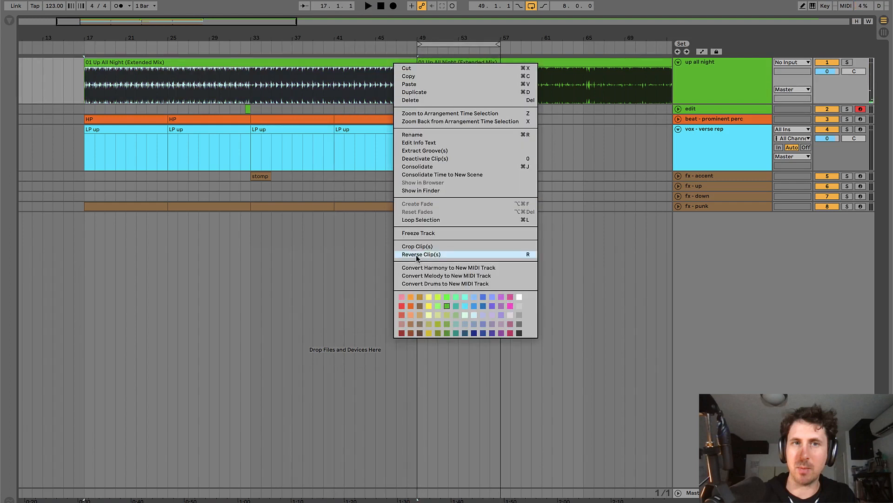
left_click(420, 307)
- Split off the song's section from bar 49 to bar 65, colour it red, and extend the loop to 16 bars
left_click_drag(452, 37, 330, 40)
left_click(442, 83)
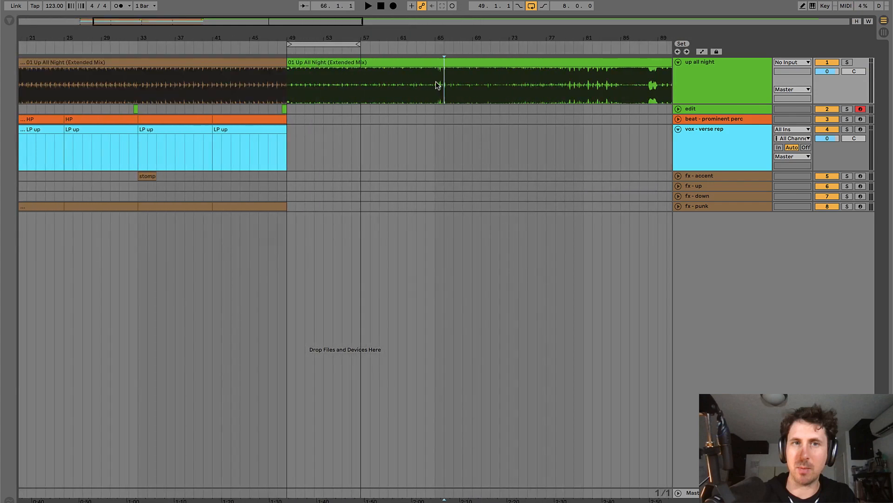
right_click(405, 62)
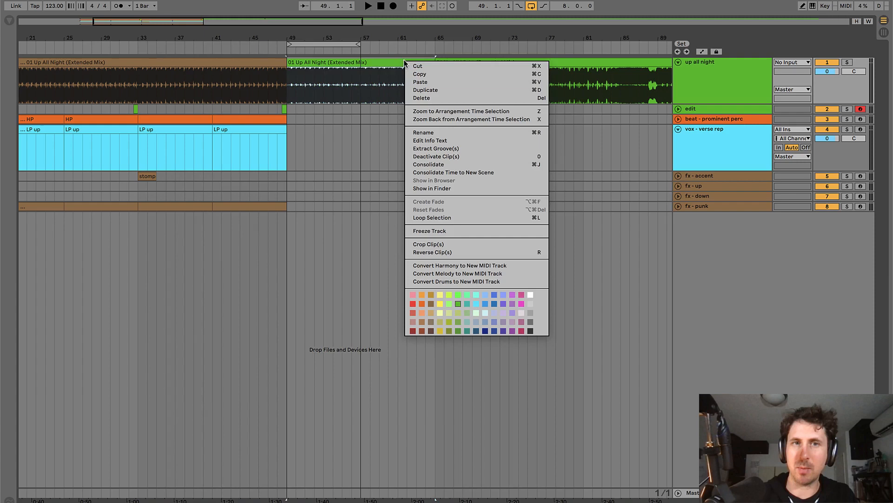
left_click(412, 304)
left_click(351, 151)
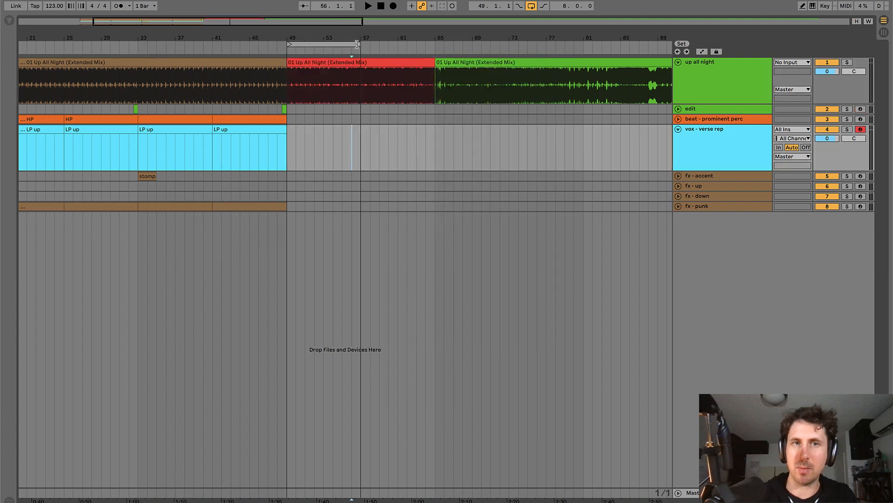
left_click_drag(357, 44, 437, 45)
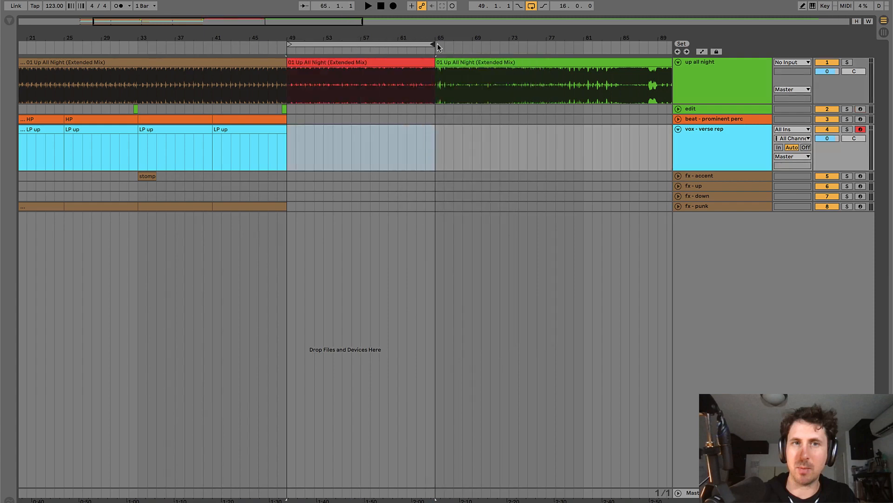
- Duplicate the last beat - prominent perc clip twice, to bars 49 and 57
left_click(242, 117)
key("ctrl+d")
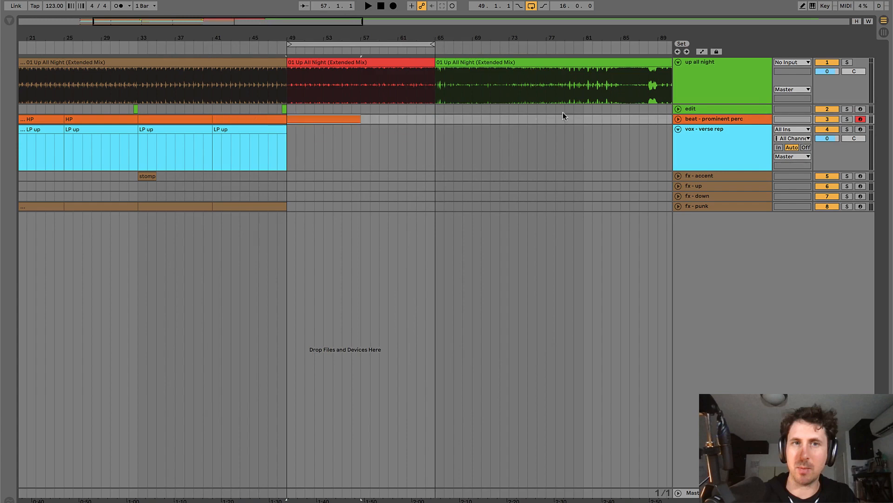
key("ctrl+d")
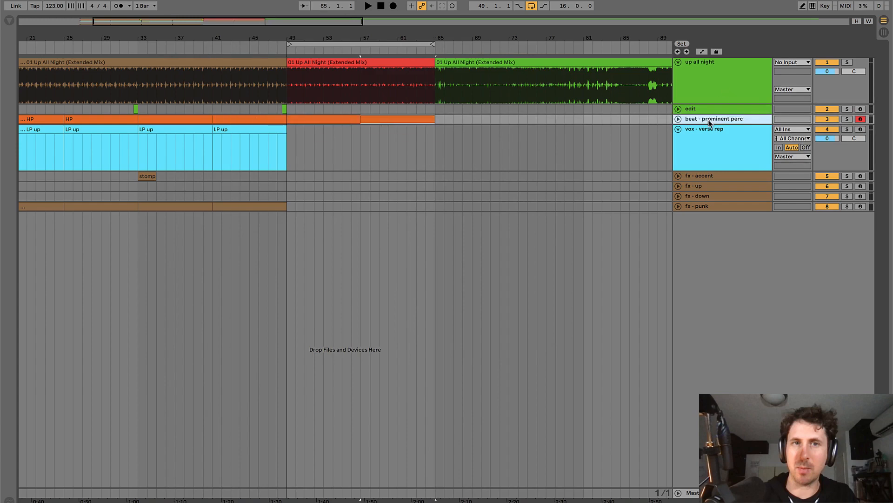
- Insert a MIDI track named bass below the beat track and colour it red
key("ctrl+shift+t")
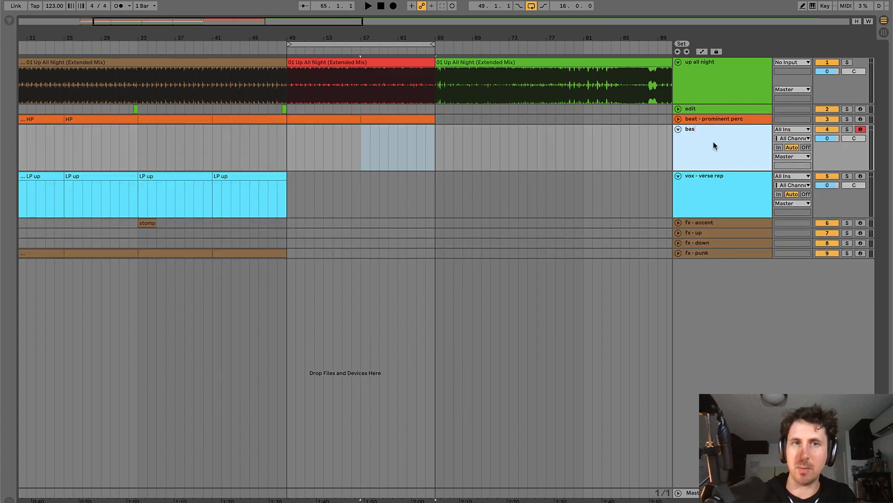
right_click(718, 149)
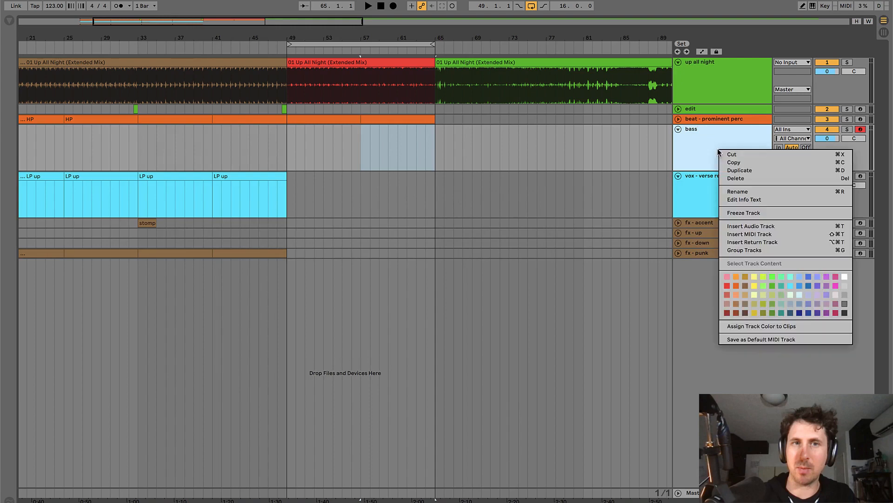
left_click(728, 286)
- Create an empty clip on the bass track from bar 49 to bar 57
left_click_drag(288, 131, 359, 135)
key("super+shift+m")
key("super+alt+l")
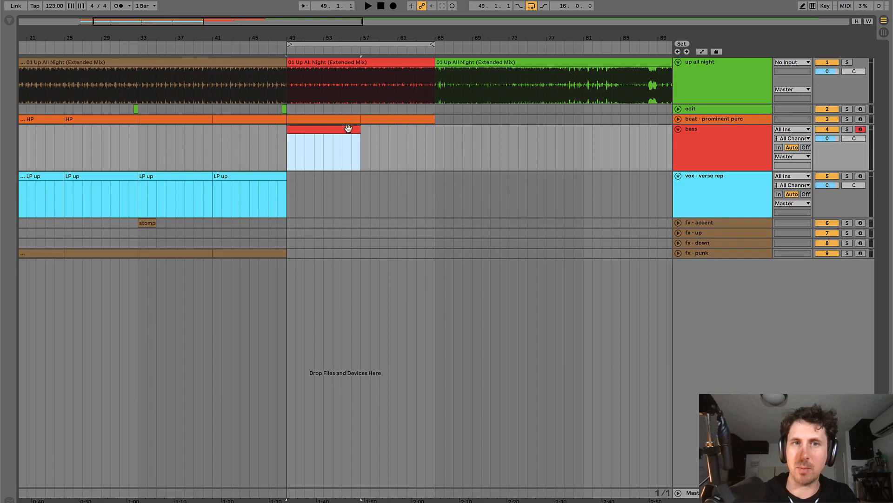
- Play the song at bar 49 twice to listen to the start of the red section
key("space")
key("plus")
scroll(342, 127, "left", 3)
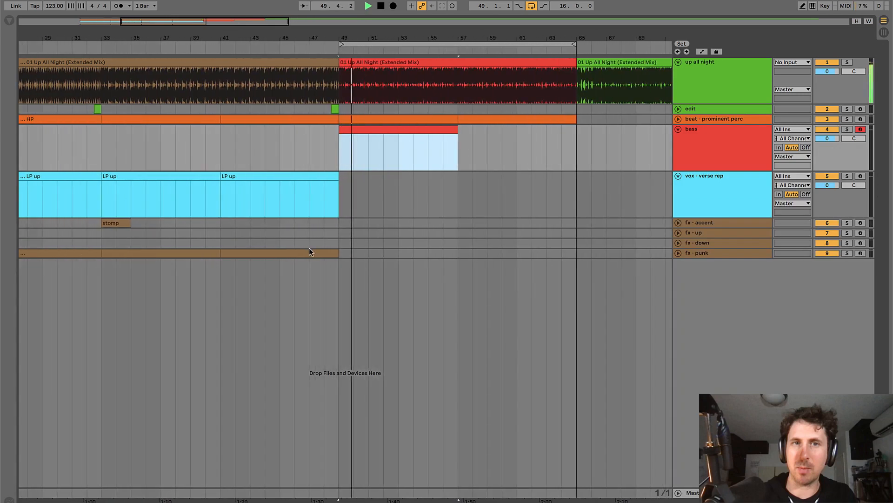
left_click(336, 156)
key("space")
key("space")
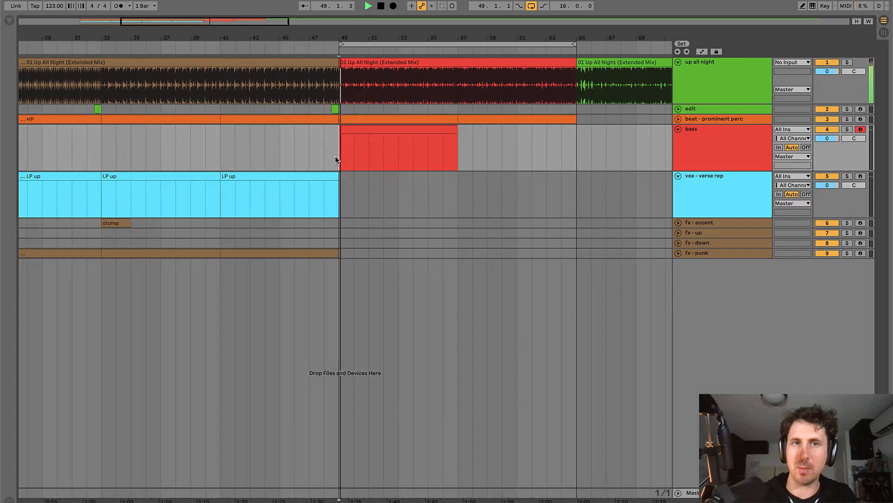
- Stop playback and copy the stomp clip on the fx - accent track to bar 49
key("space")
left_click_drag(118, 223, 351, 225)
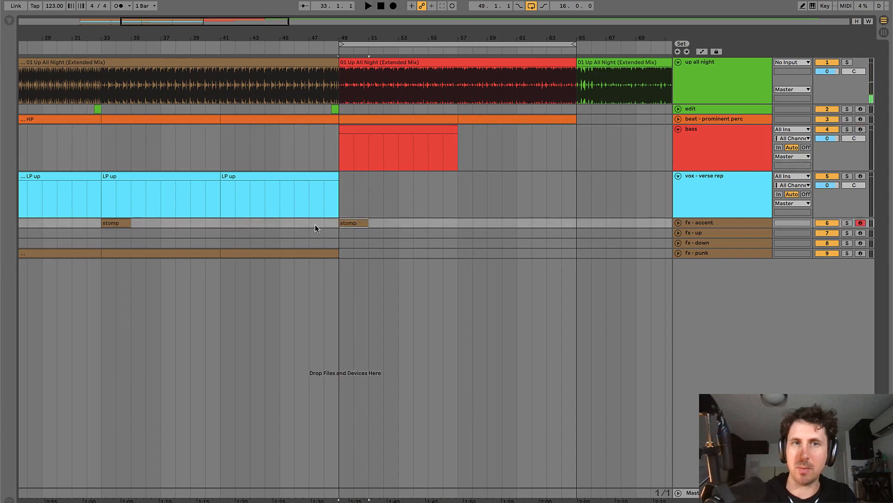
- Play the song from bar 45 to listen to the transition into the red section at bar 49
key("space")
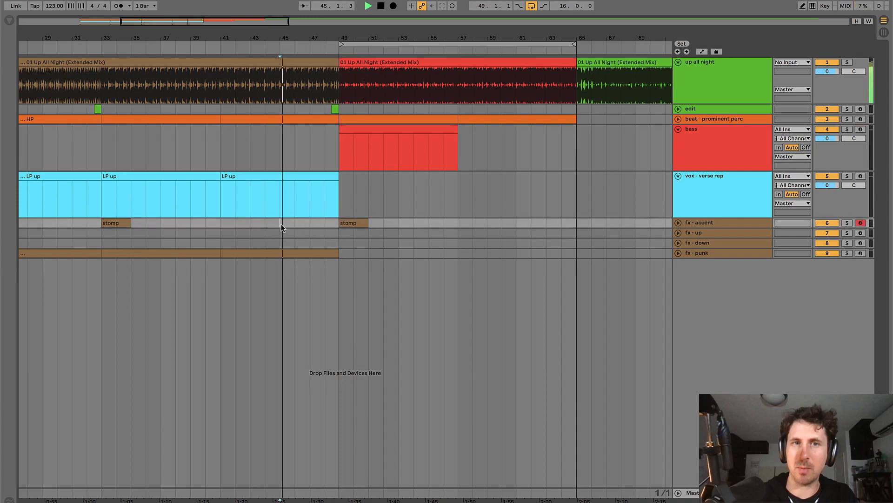
left_click_drag(314, 36, 368, 21)
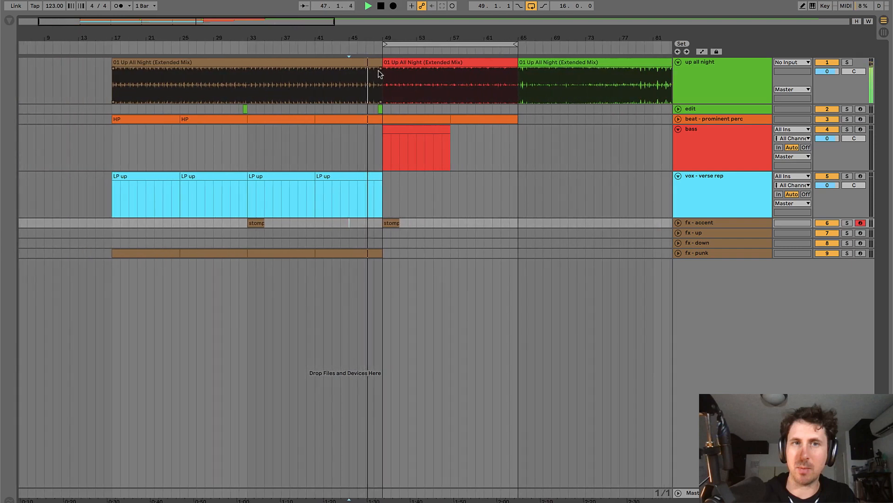
key("super+Tab")
key("super+Tab")
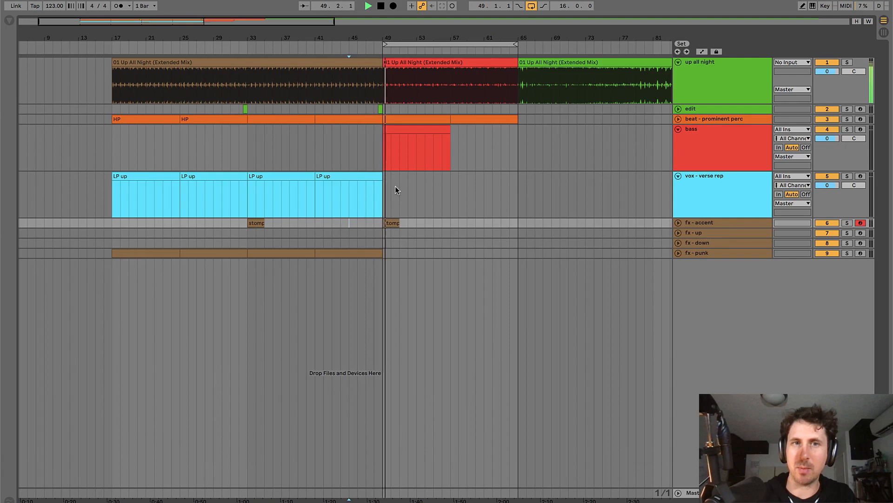
key("space")
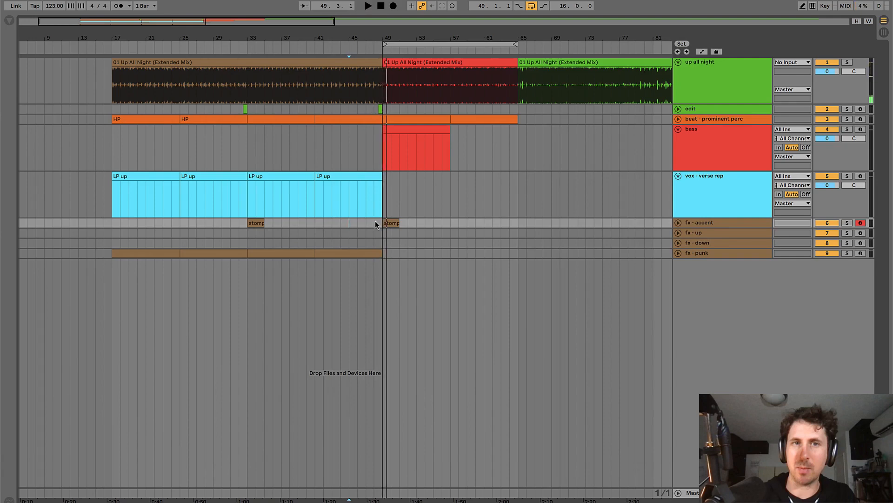
left_click(374, 255)
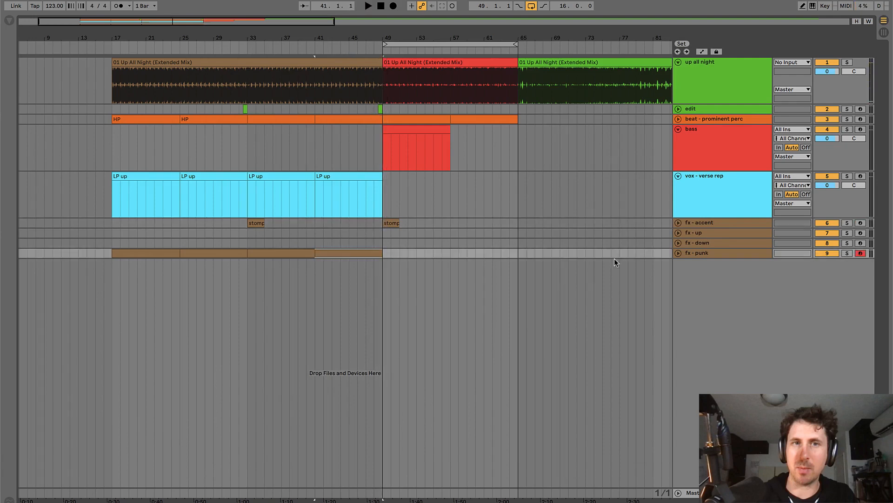
left_click(678, 253)
left_click(678, 254)
left_click_drag(375, 111, 392, 111)
left_click(413, 44)
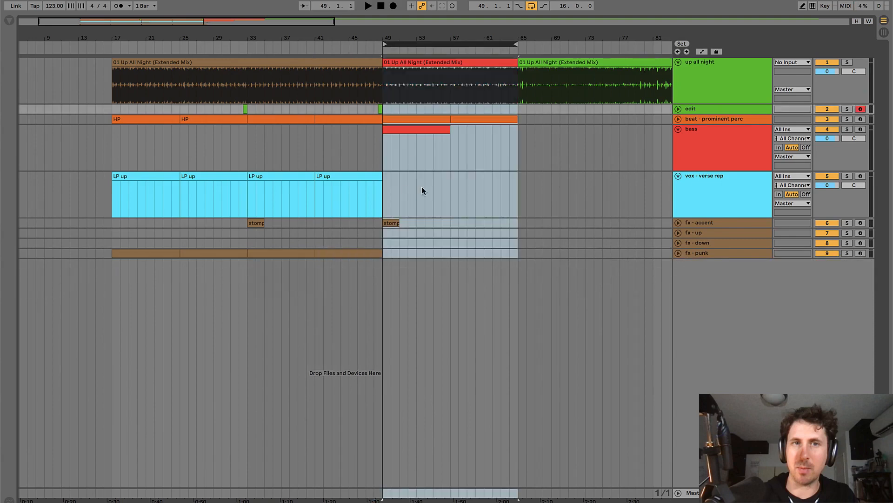
left_click(404, 129)
scroll(405, 127, "up", 3)
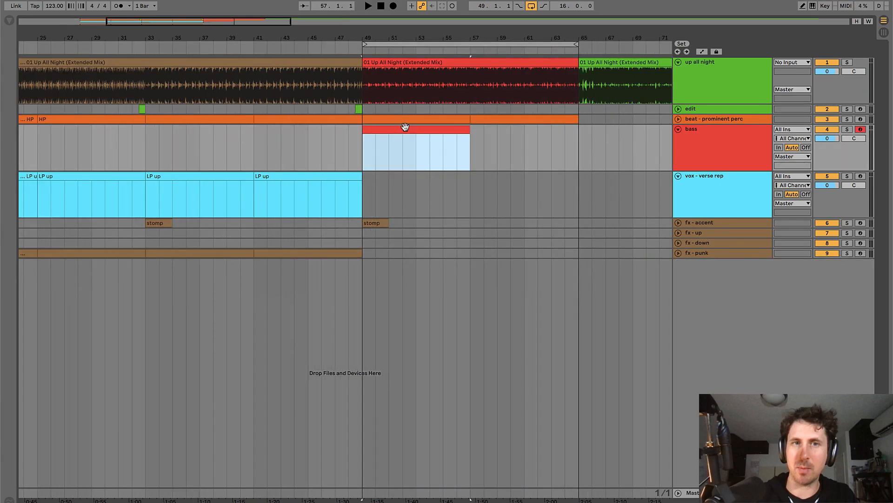
scroll(400, 130, "right", 2)
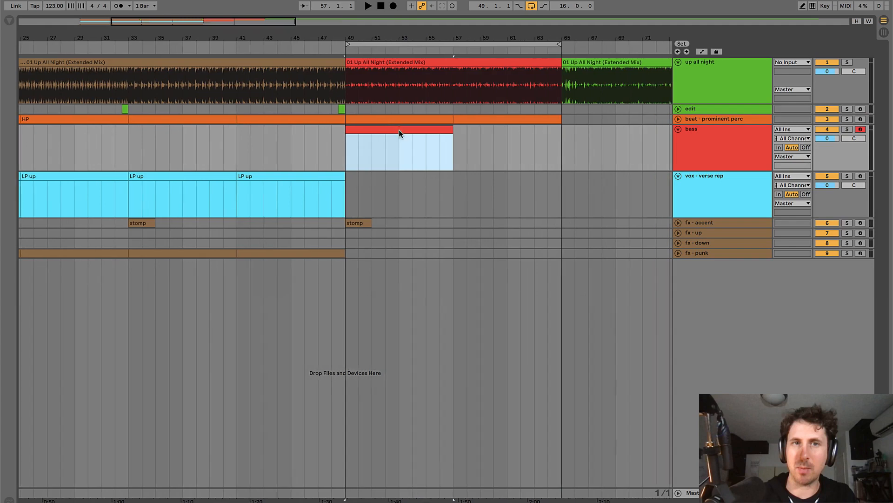
- Extend the LP up clips on vox - verse rep through bar 65 and duplicate the bass clip to bars 57 to 65
left_click(362, 231)
key("space")
left_click(328, 179)
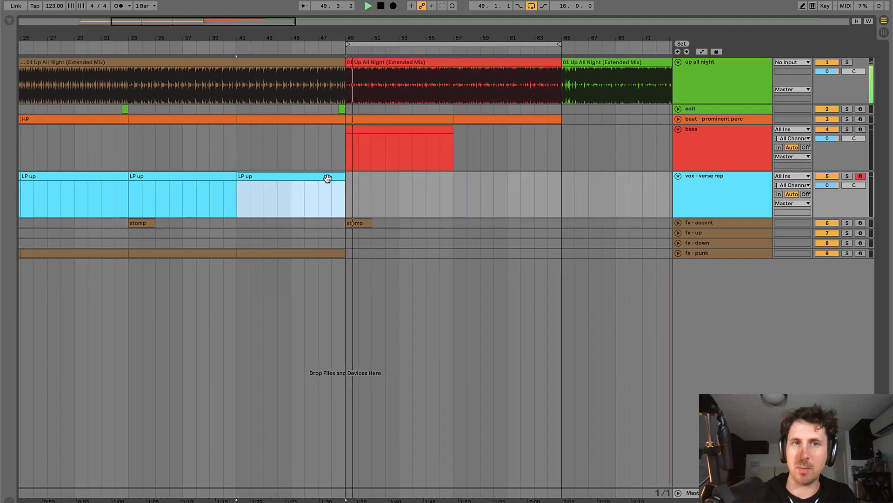
key("ctrl+d")
key("ctrl+d")
left_click(439, 132)
key("ctrl+d")
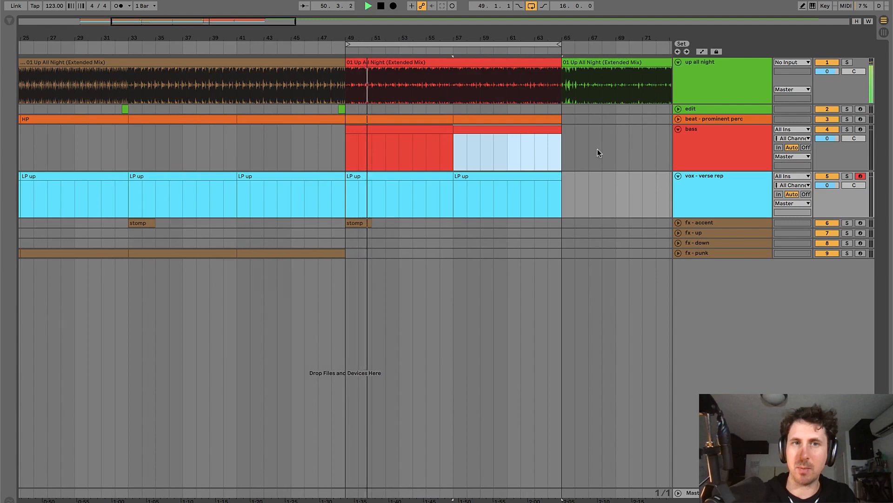
key("space")
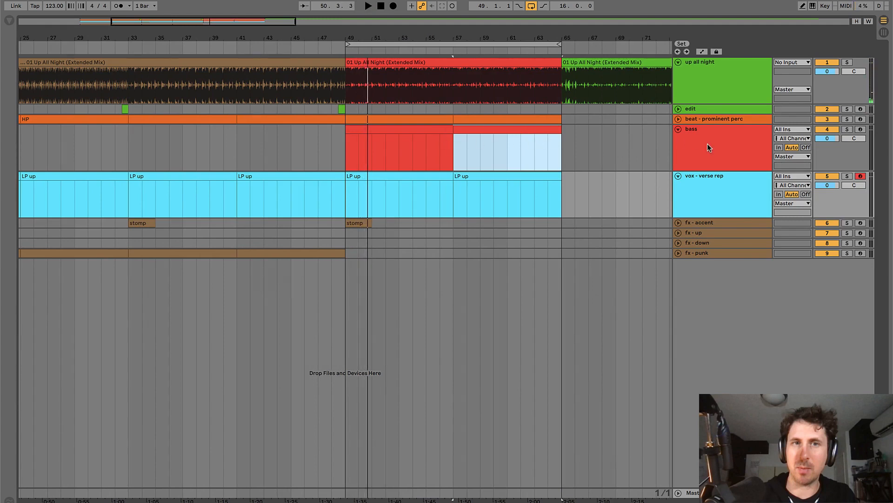
- Play the red section with the Master track's Spectrum analyzer enlarged to examine its frequency content
double_click(711, 493)
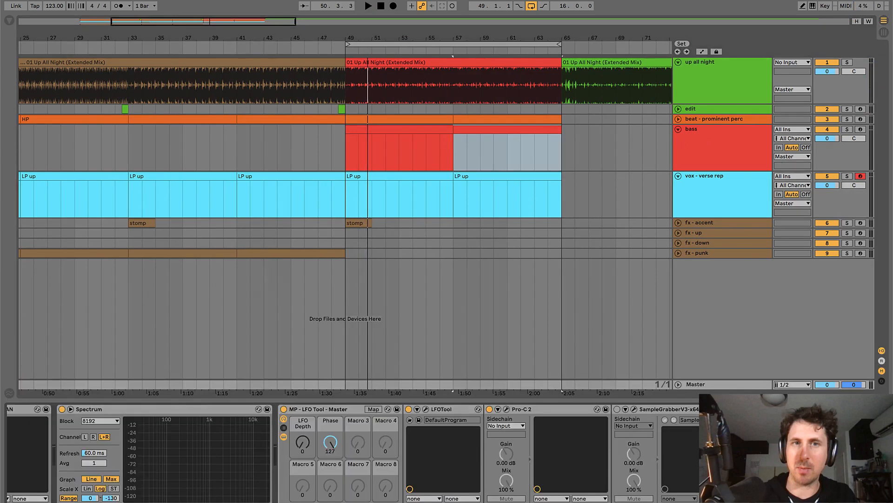
double_click(206, 453)
key("space")
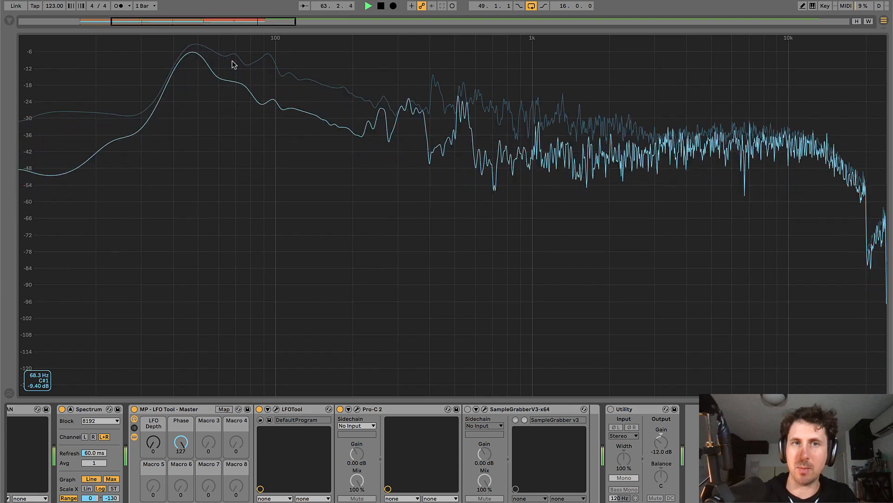
key("space")
double_click(284, 92)
- Replay the song from bar 57 in short stretches with the enlarged Spectrum to examine the low-end bass frequencies
left_click(482, 128)
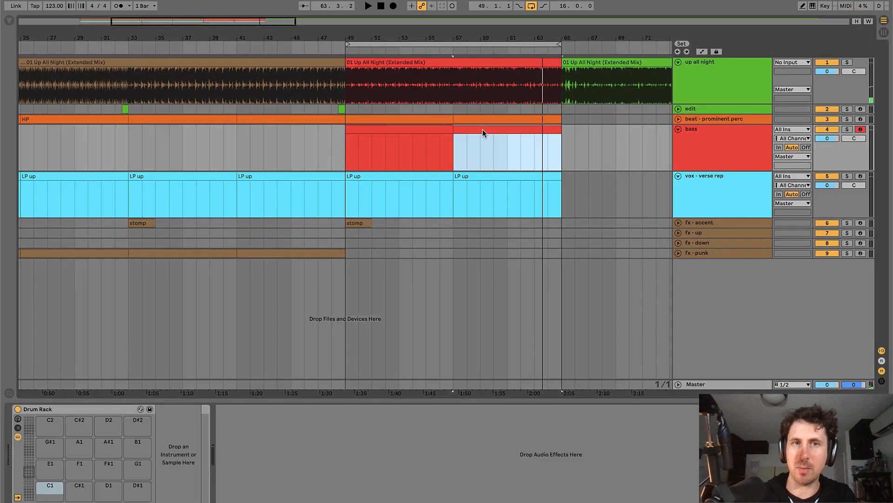
key("space")
left_click(720, 383)
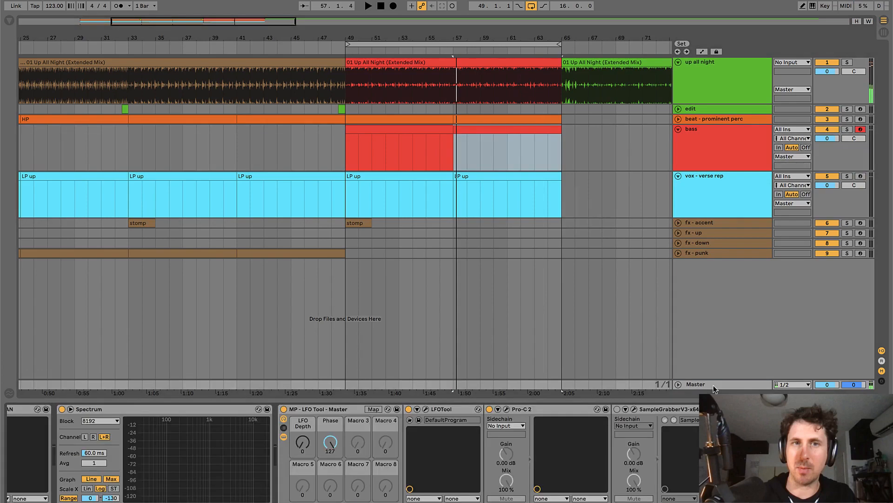
double_click(216, 453)
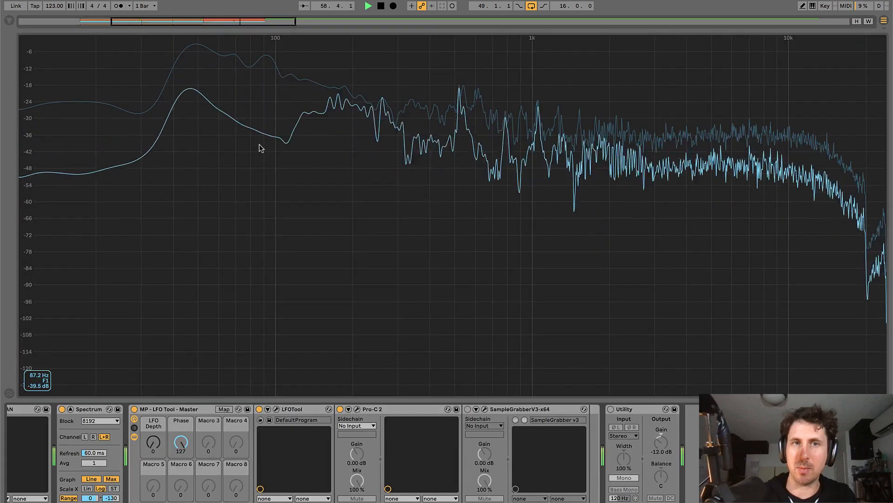
key("space")
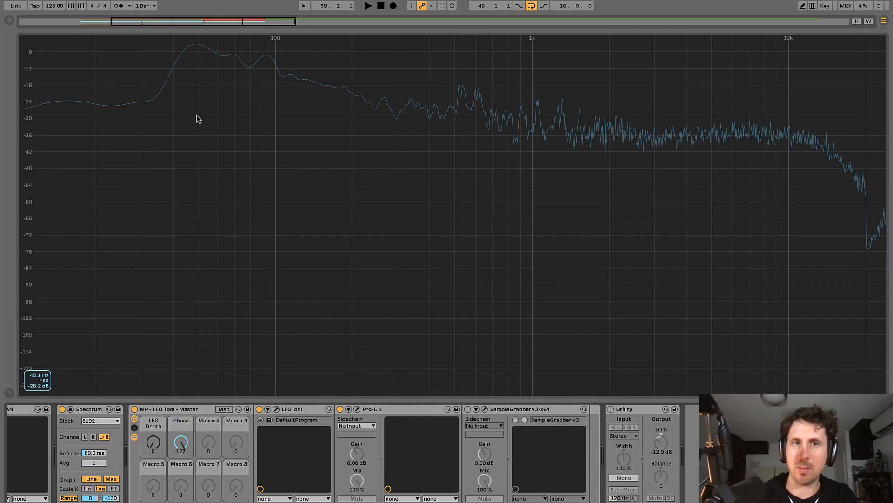
key("space")
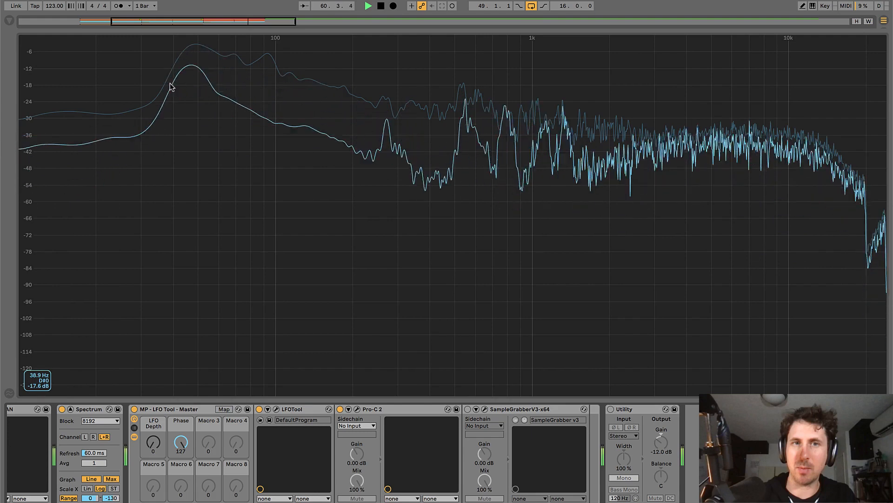
key("space")
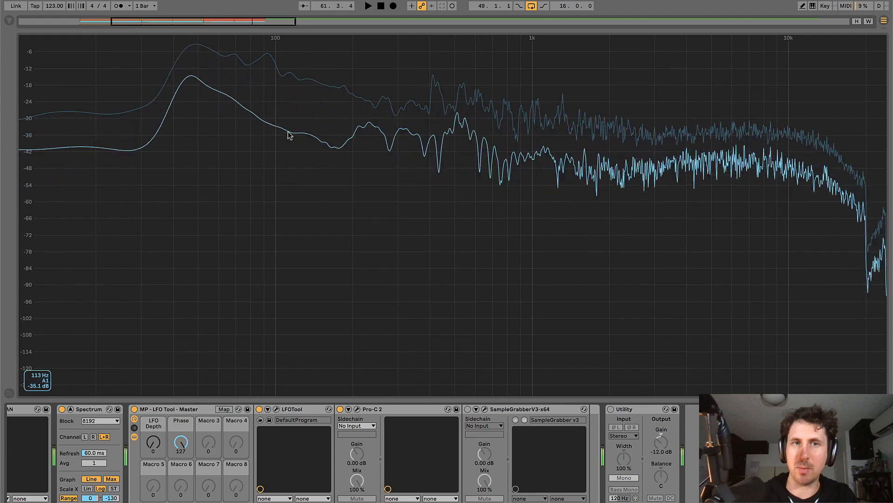
double_click(288, 132)
- Open Insight 2 on the Master track and play from bar 57 to examine the bass in its spectrogram
left_click(481, 152)
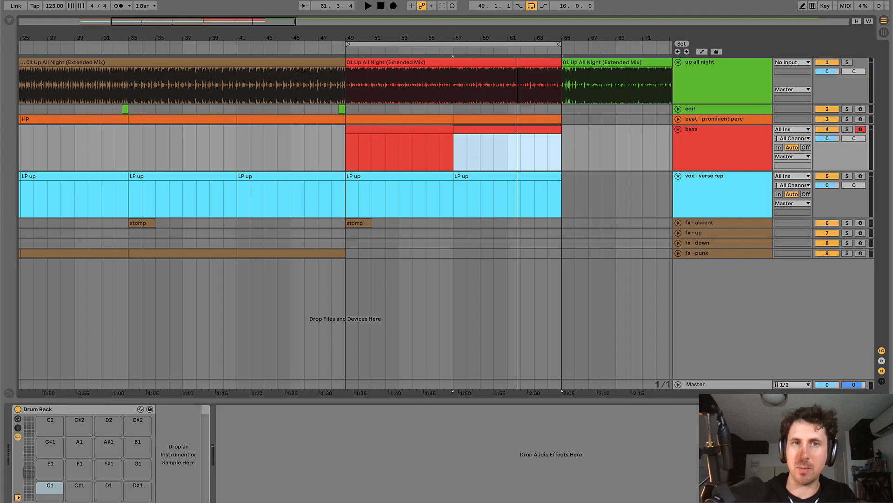
scroll(557, 305, "up", 3)
scroll(557, 304, "right", 1)
left_click(707, 386)
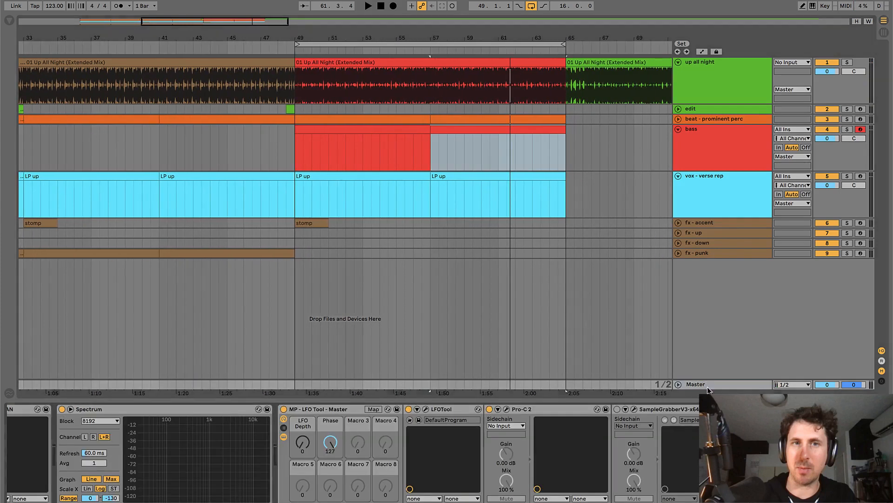
scroll(228, 444, "down", 5)
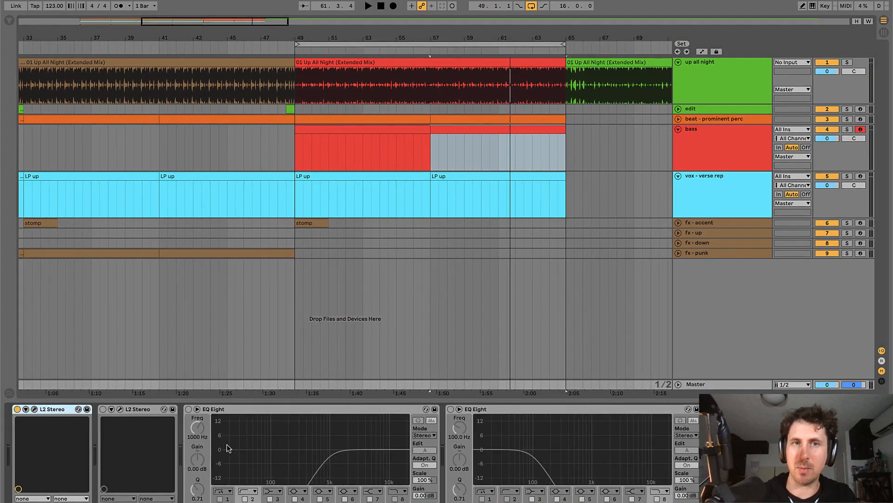
scroll(320, 446, "down", 5)
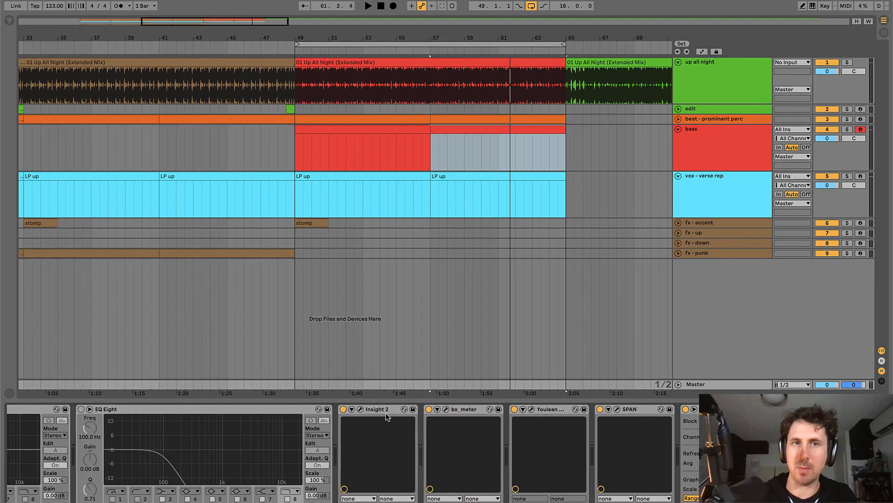
left_click(361, 409)
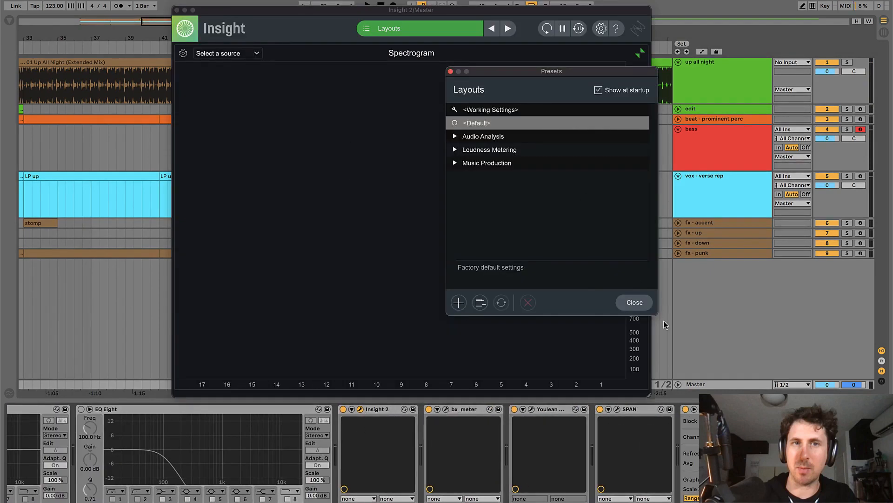
left_click(636, 303)
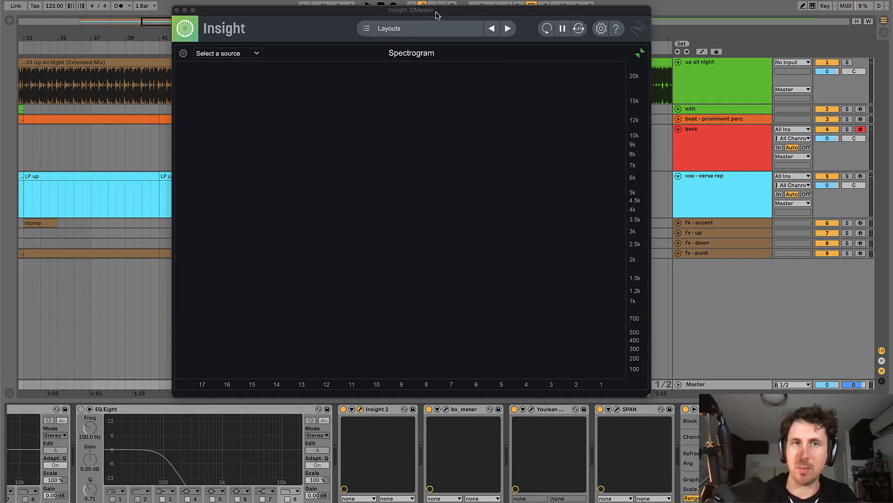
left_click_drag(436, 15, 445, 41)
key("space")
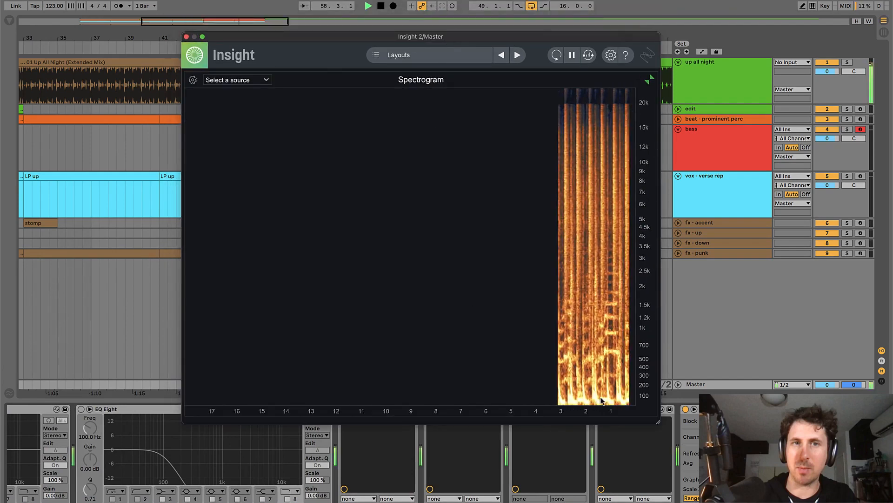
key("space")
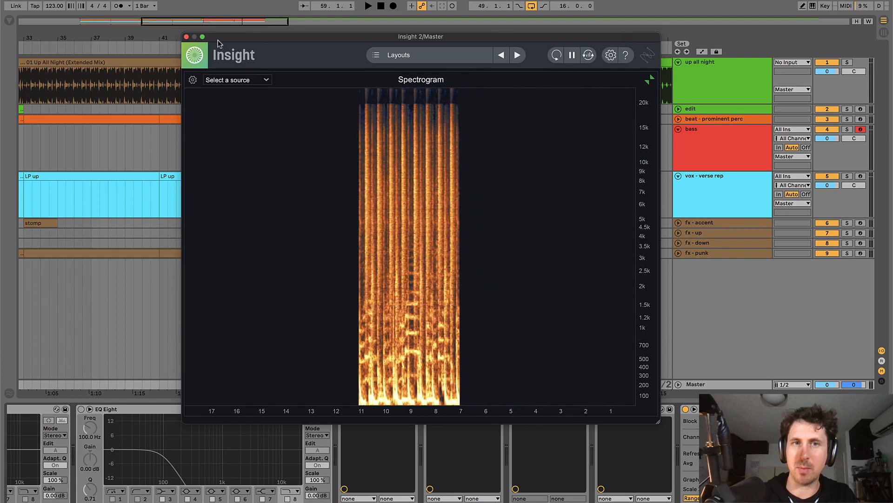
left_click(186, 36)
- Fold all tracks except the up all night reference track
left_click(355, 127)
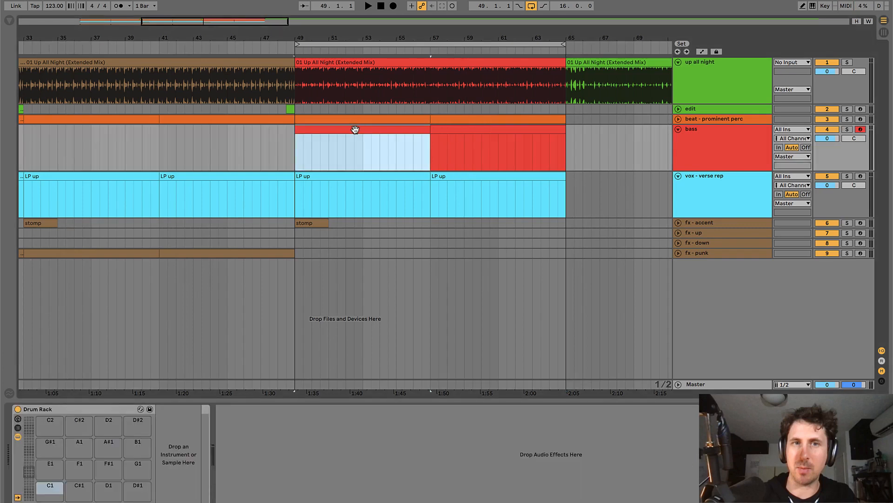
left_click(466, 131)
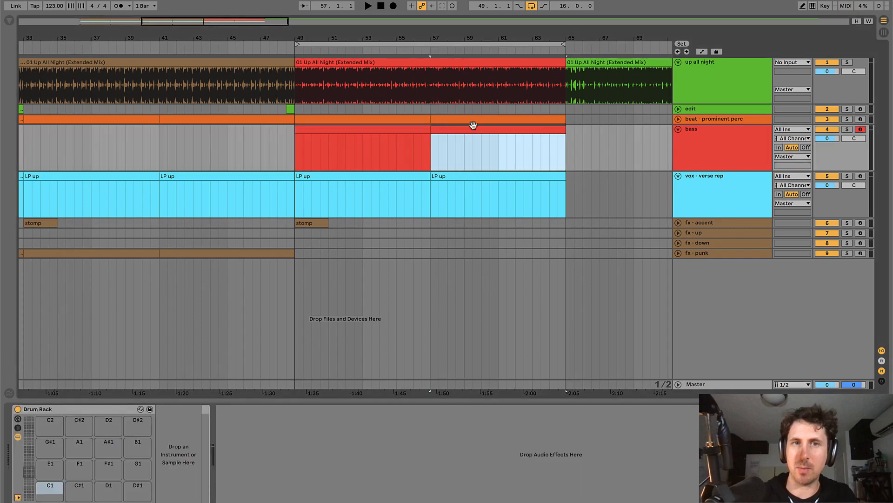
left_click(678, 130, "alt")
left_click(706, 66)
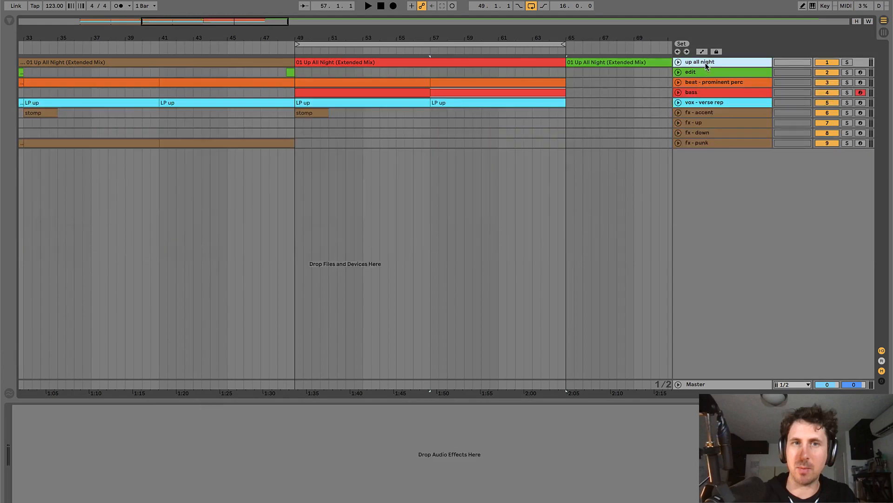
left_click(678, 62)
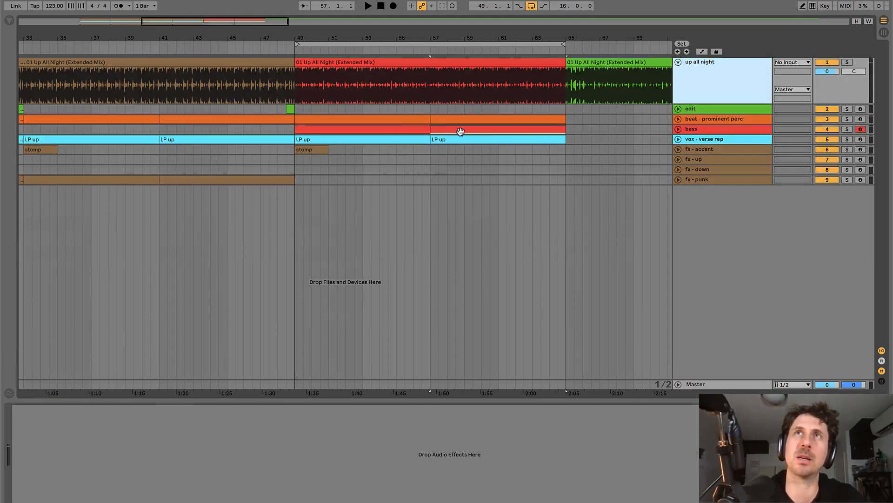
- Play the song from the LP up clip at bar 57 to listen to the second half of the red section
left_click(453, 141)
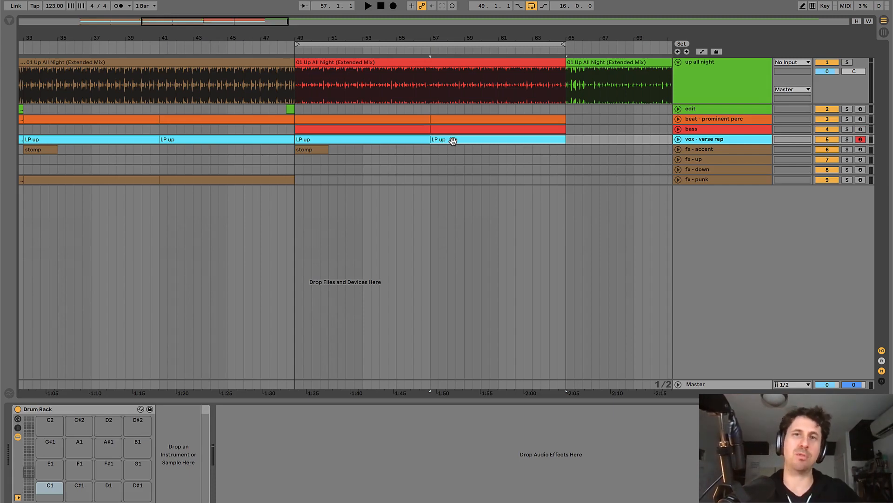
key("space")
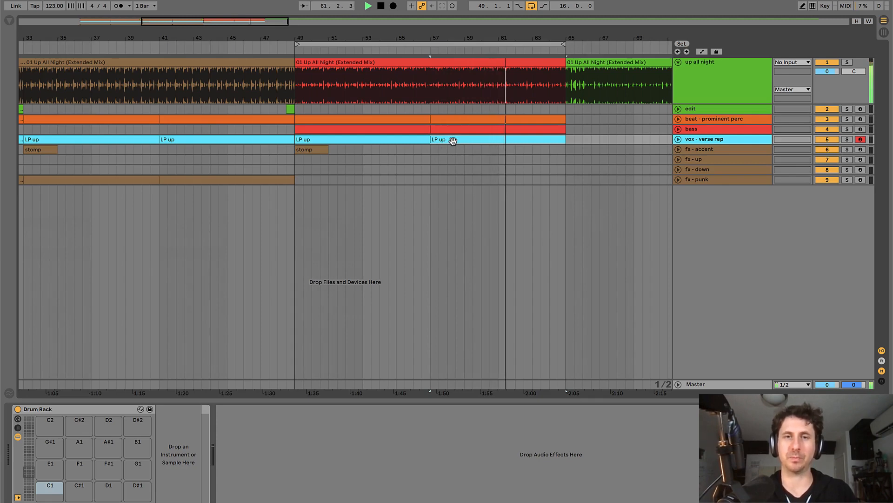
key("space")
- Open Insight 2 on the Master track and play from the LP up clip at bar 41 to examine the spectrogram
scroll(259, 142, "left", 1)
scroll(260, 143, "left", 3)
left_click(279, 141)
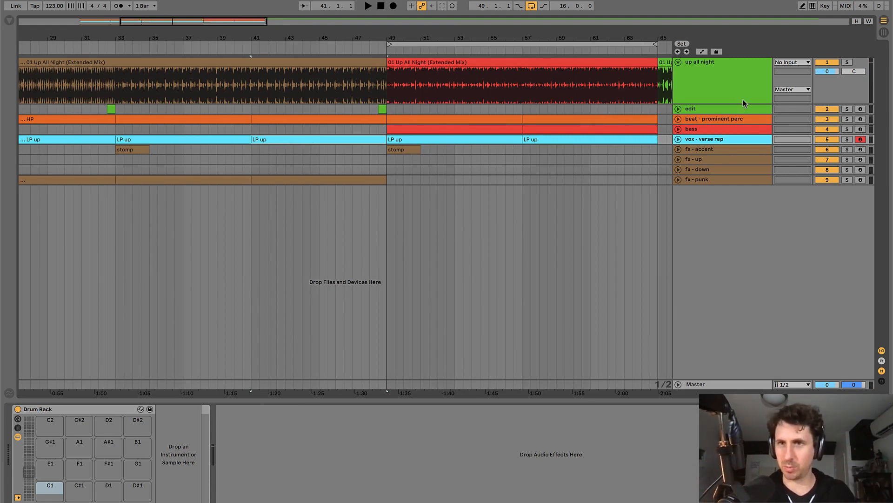
left_click(719, 120)
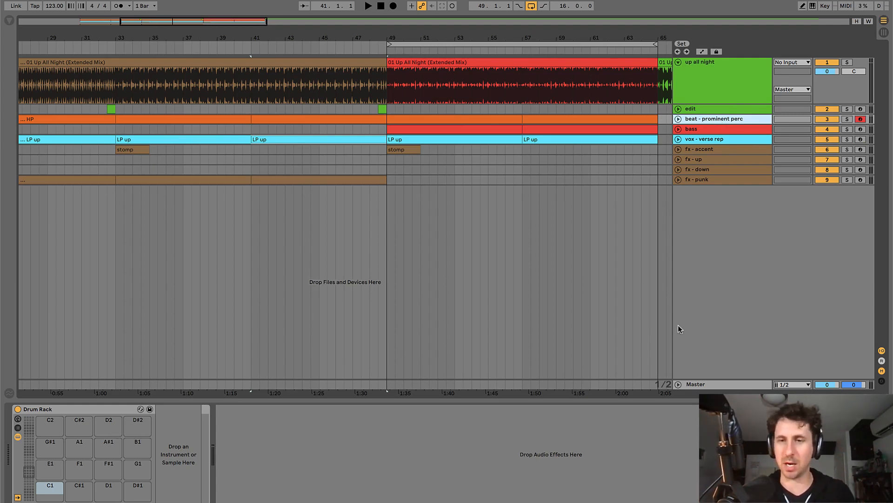
left_click(700, 385)
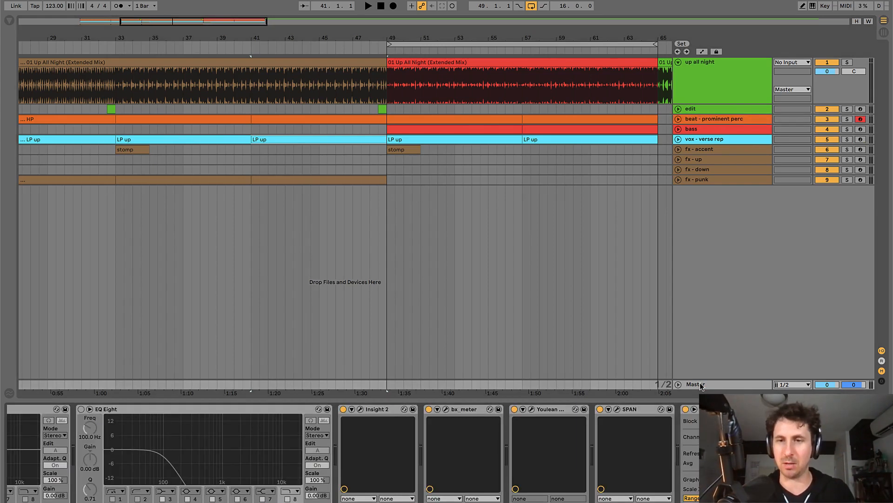
left_click(360, 409)
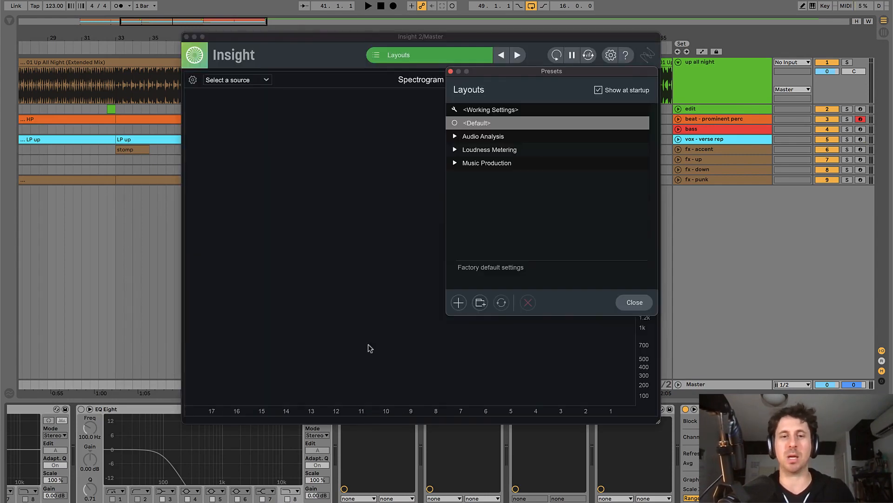
left_click(634, 302)
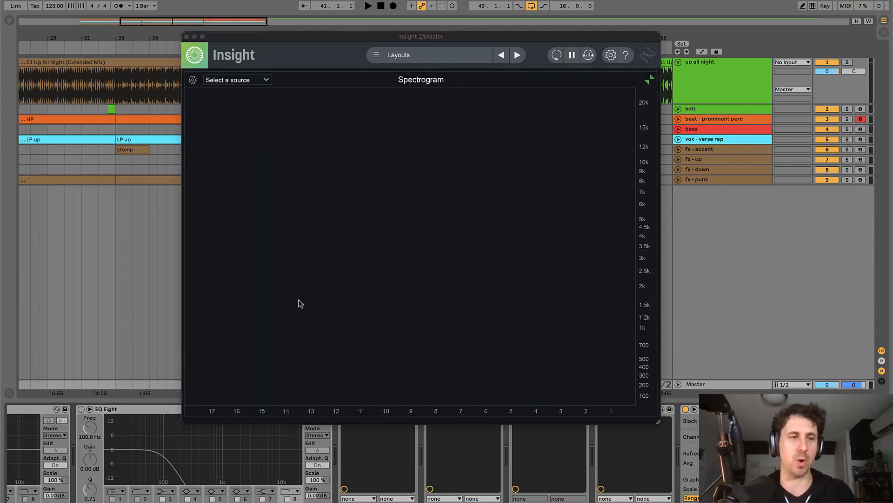
key("space")
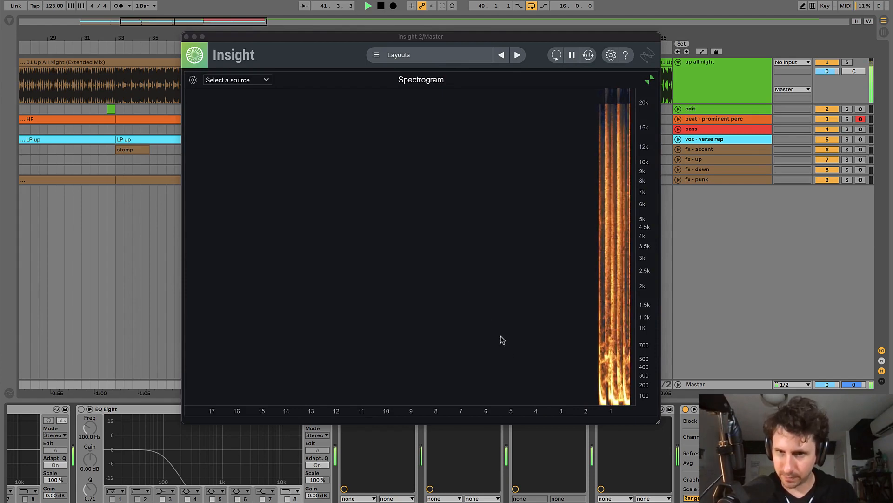
- Compare the red section from bar 57 with the start of the brown section in the spectrogram, and hide the Insight window
left_click_drag(510, 30, 550, 75)
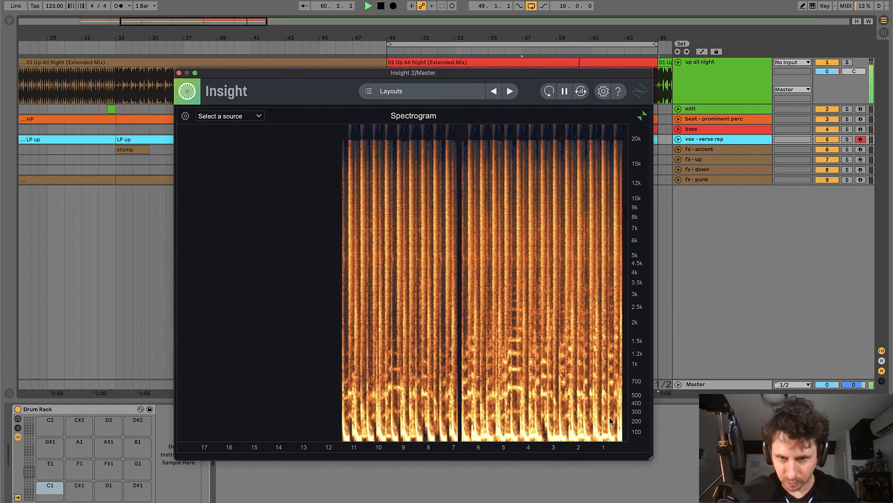
left_click(70, 59)
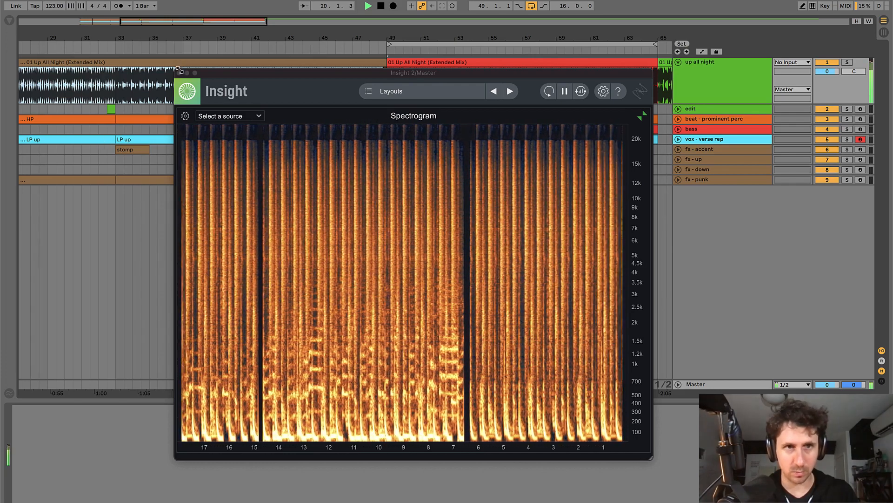
key("super+alt+p")
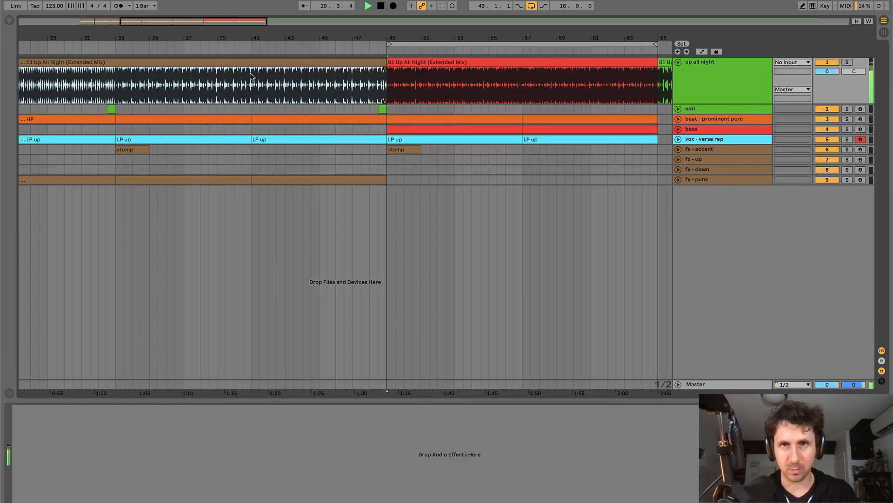
- Replay the reference track from bar 57 to listen to the second half of the red section again
left_click(527, 139)
scroll(557, 140, "right", 5)
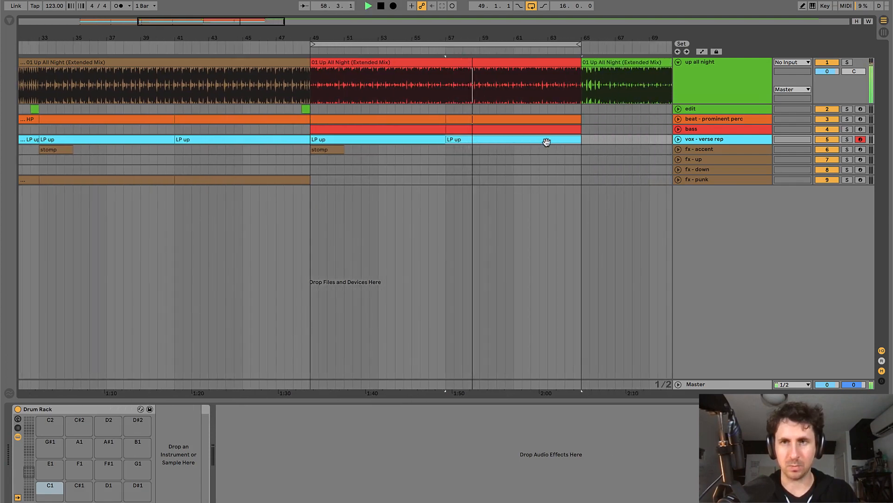
scroll(546, 141, "right", 2)
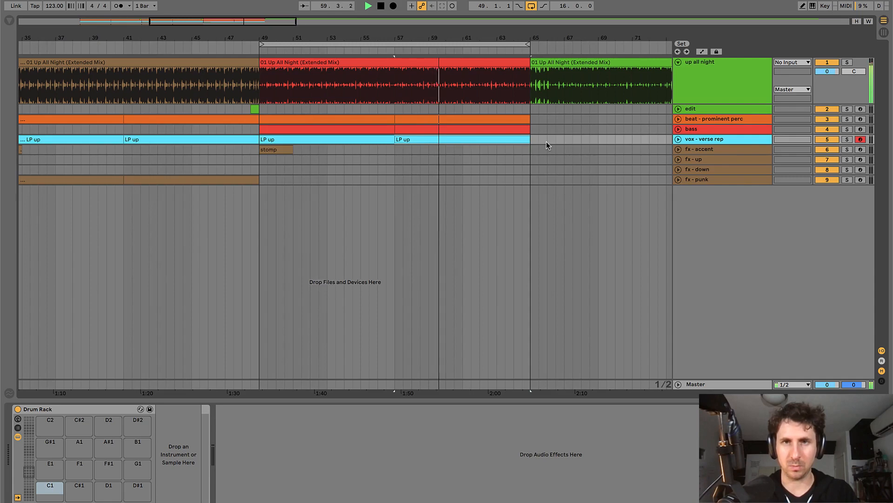
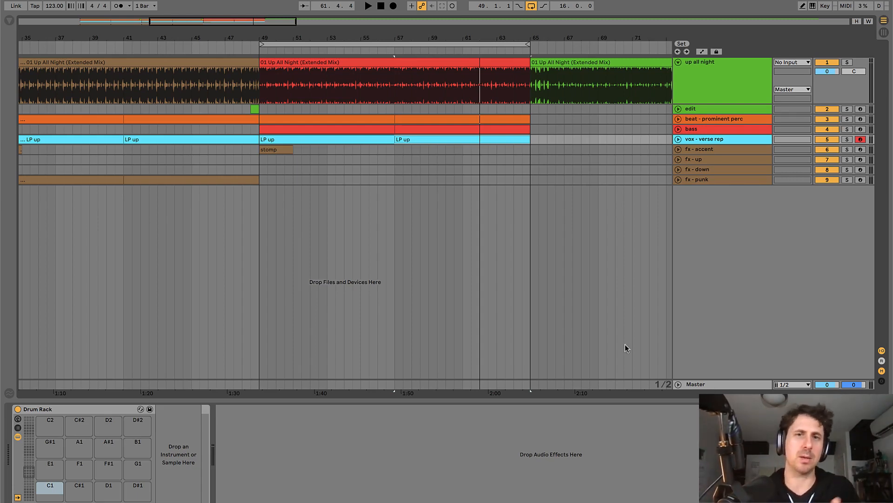
left_click(394, 90)
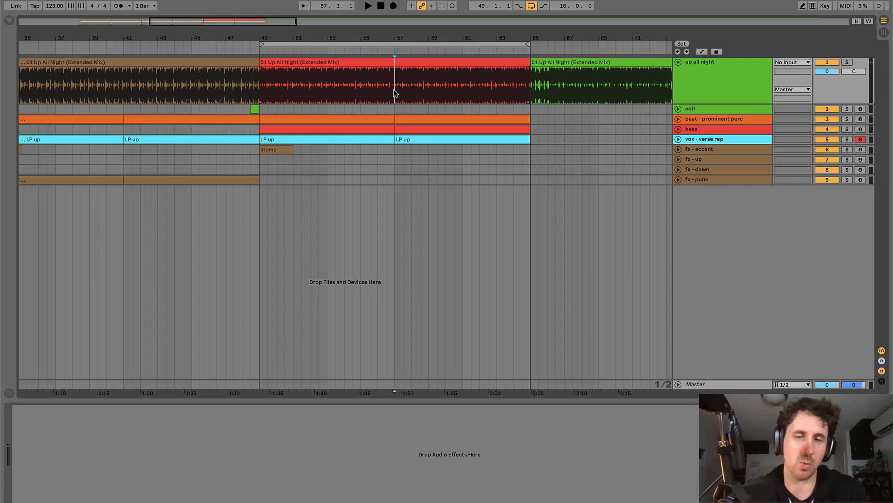
key("space")
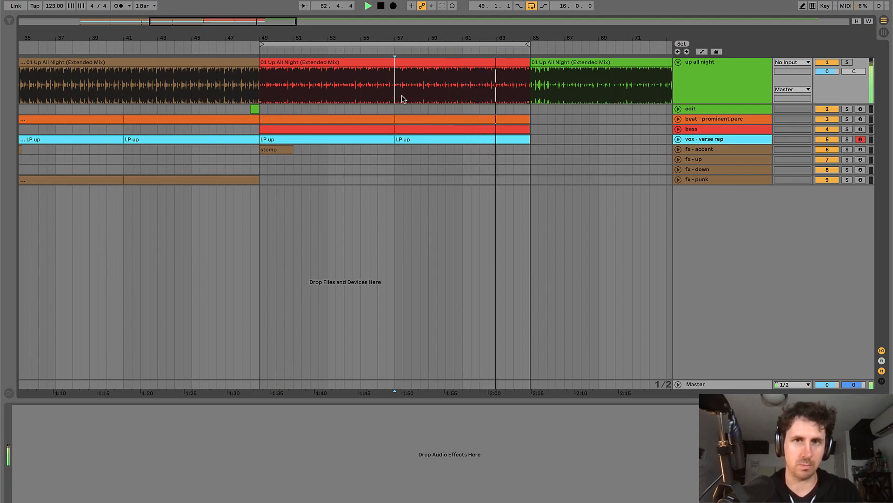
- Listen to short stretches of the red section from about 52.3, 60.3 and 62.3
left_click(316, 91)
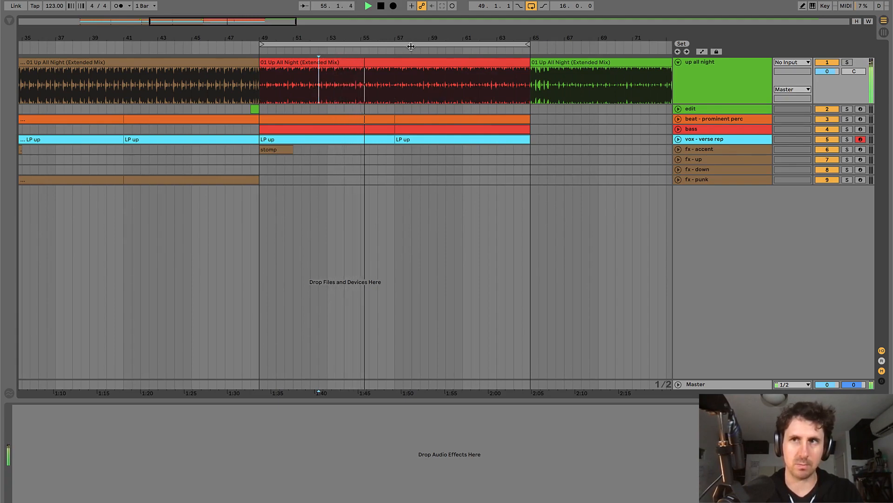
key("space")
left_click(454, 80)
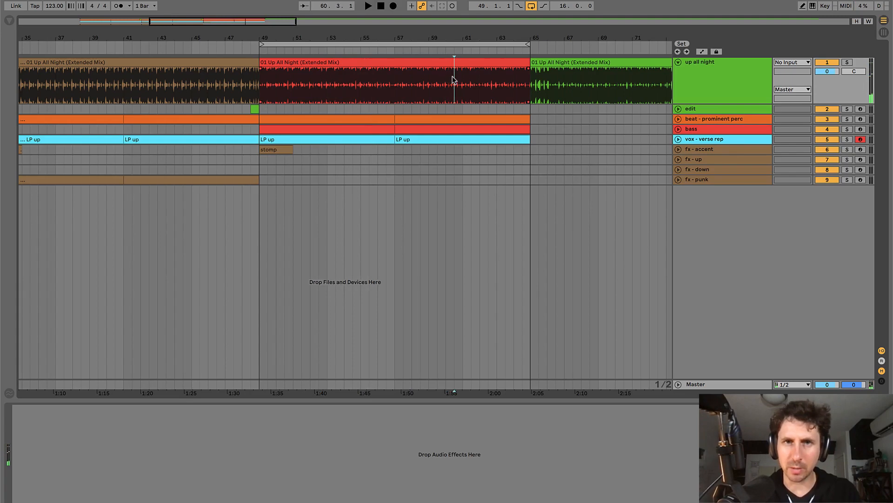
key("space")
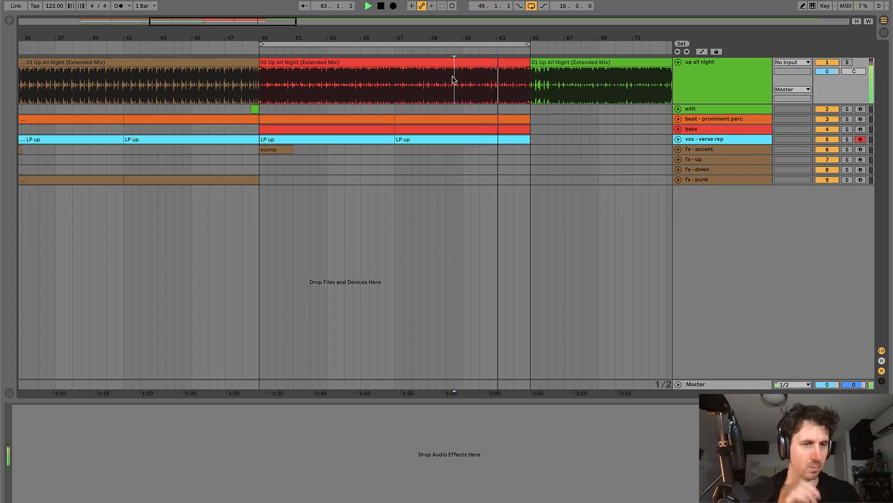
left_click(486, 77)
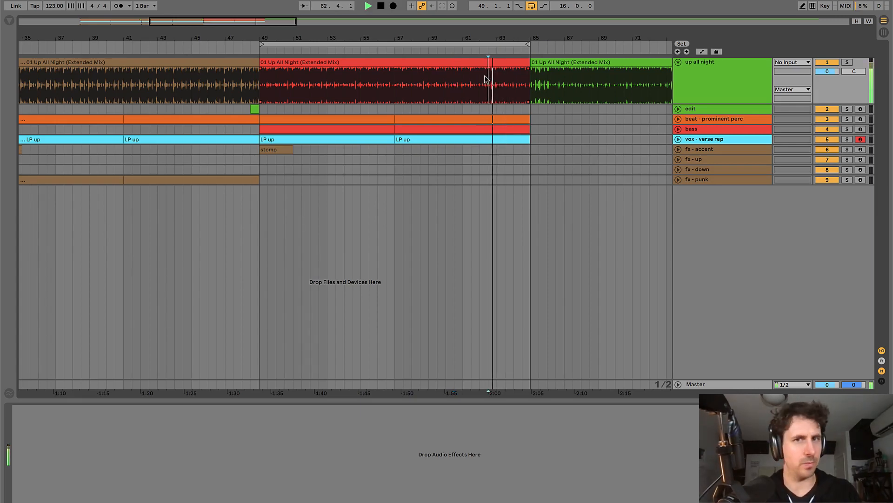
key("space")
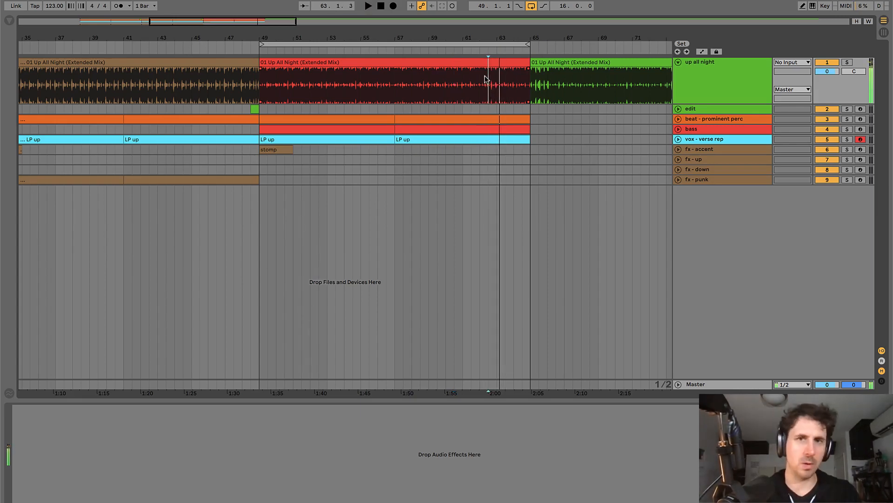
- Listen to the phrase endings of the red section from 55.3 and 62.3 to compare them
left_click(369, 83)
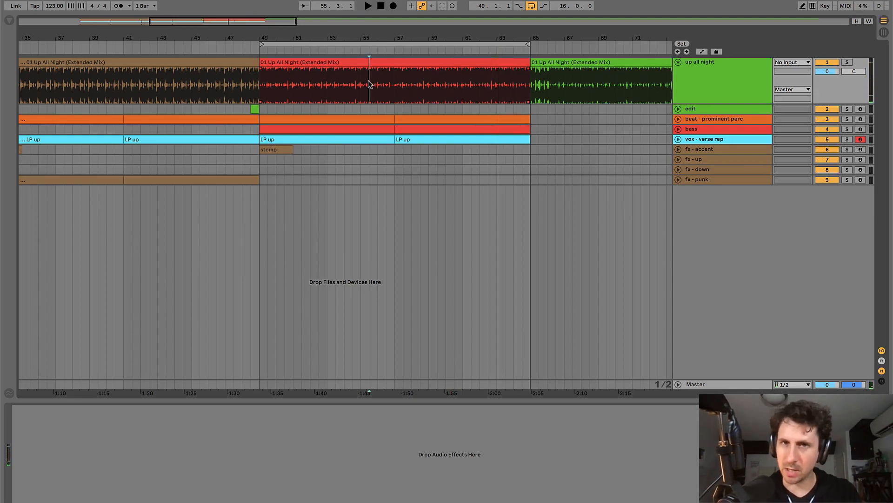
key("space")
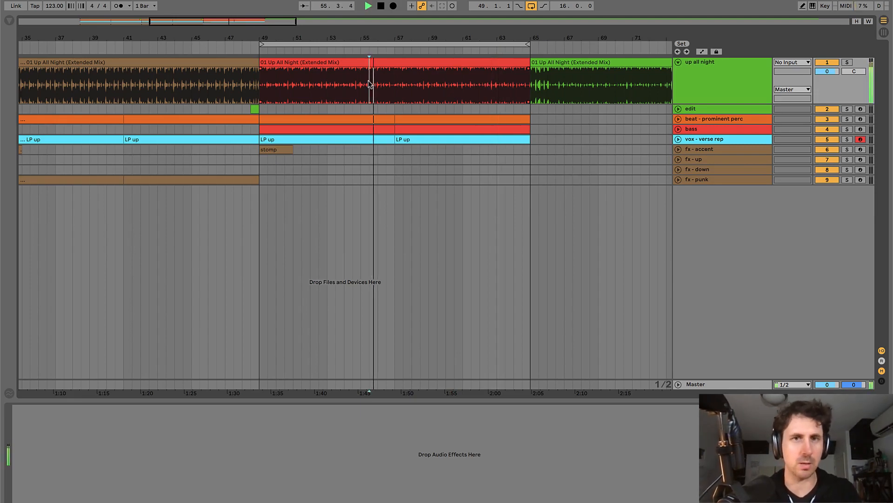
key("space")
left_click(488, 83)
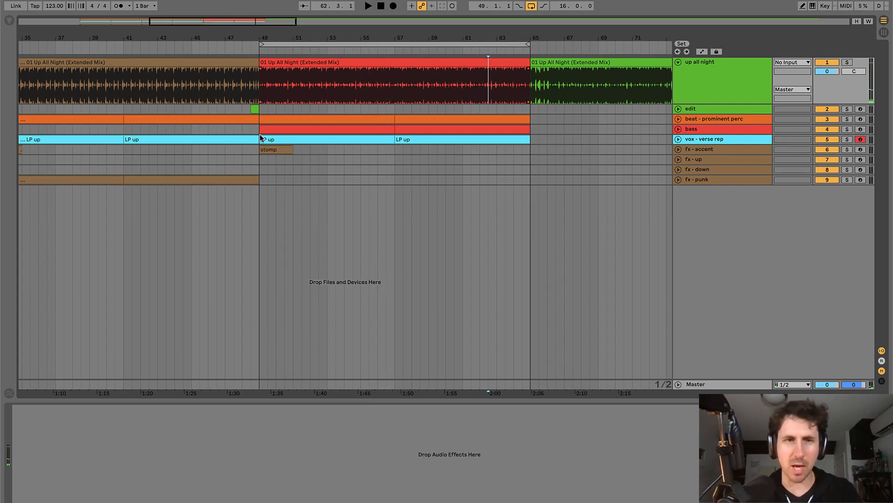
key("space")
- Duplicate the fx - punk clip at bar 41 twice to cover bars 49 to 65, and unfold its track
left_click(249, 180)
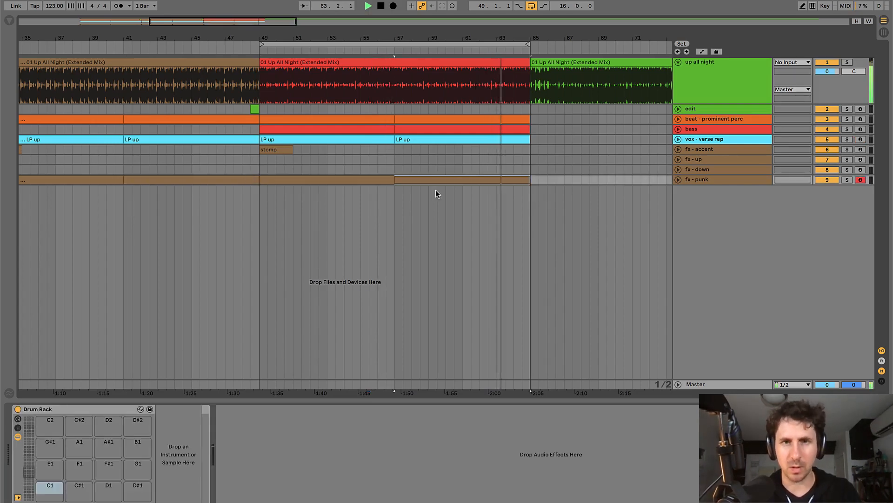
left_click(679, 180)
- Play from bar 56 and bar 64 to check the duplicated fx - punk notes against the reference track
left_click(378, 199)
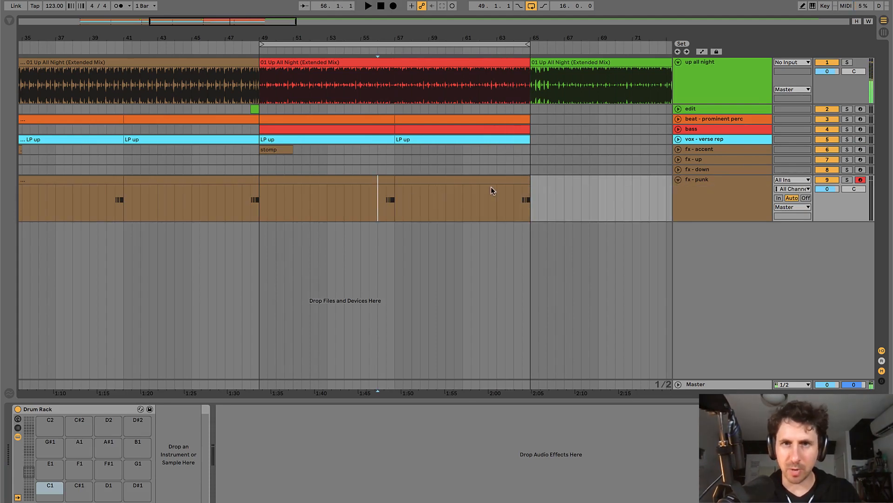
key("space")
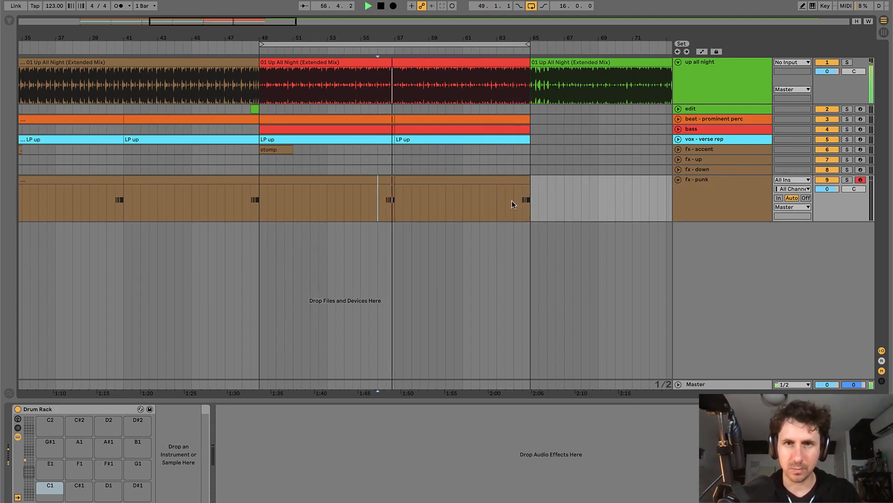
left_click(514, 202)
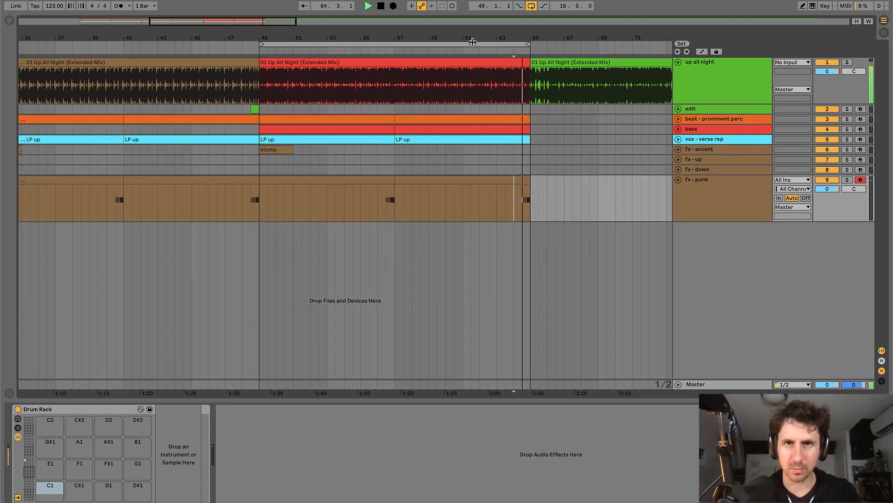
left_click_drag(477, 40, 481, 36)
key("space")
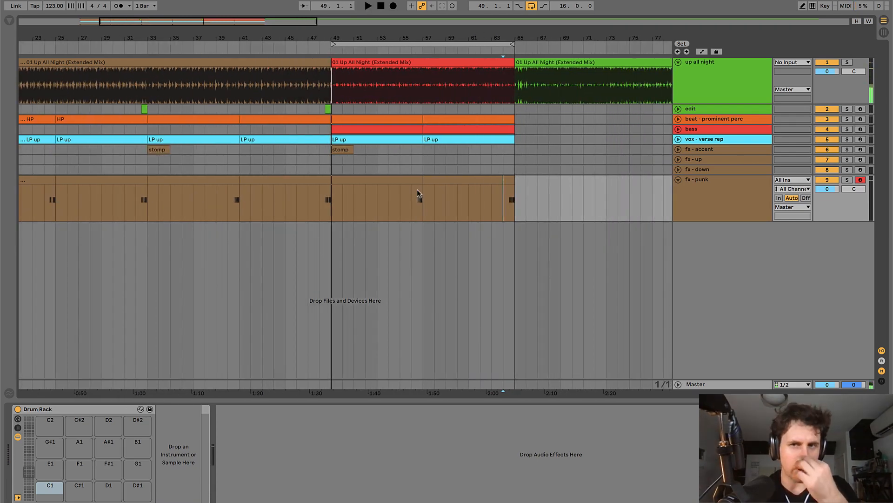
- Review the mapped clips from bar 17 to 65, then highlight the first half of the red section from bar 49
scroll(417, 189, "left", 3)
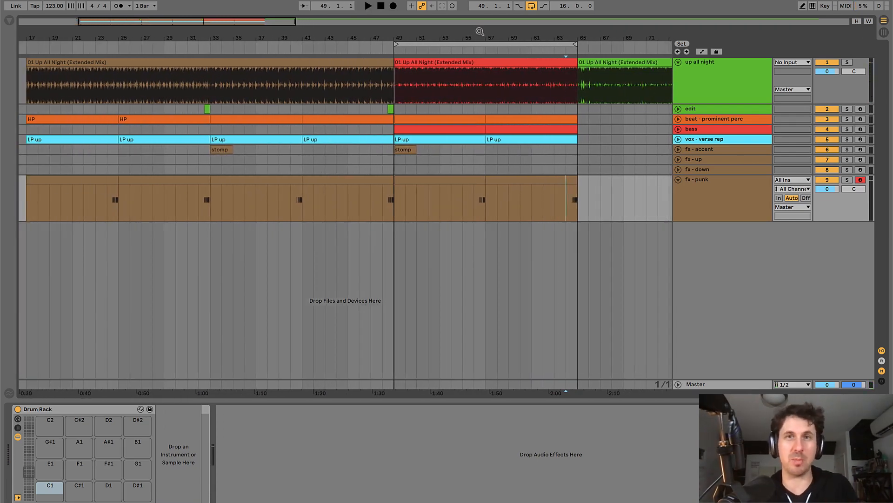
left_click_drag(477, 37, 476, 33)
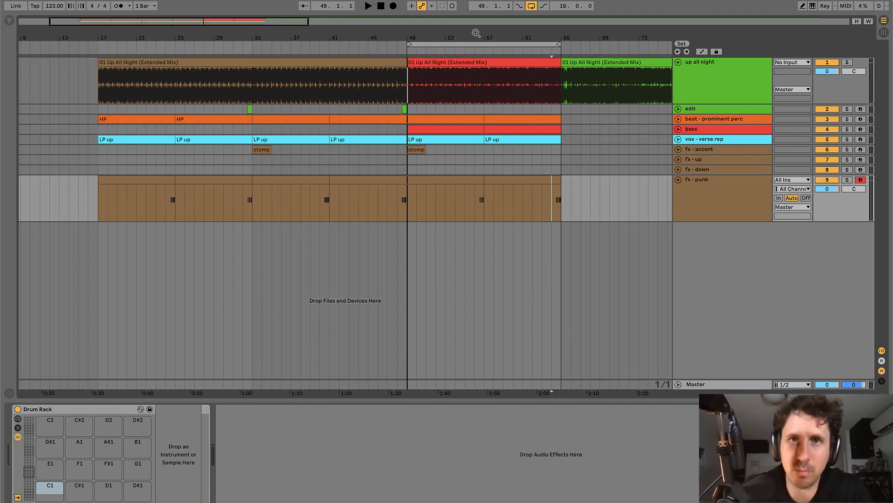
left_click(461, 180)
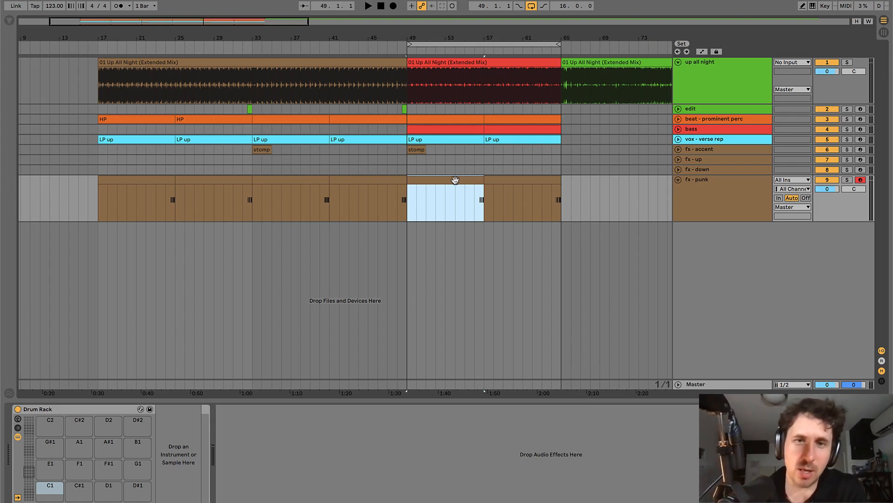
mouse_move(471, 37)
left_mouse_down()
mouse_move(471, 63)
mouse_move(404, 69)
mouse_move(396, 34)
left_mouse_up()
left_click(285, 82)
left_click_drag(284, 81, 419, 83)
- Highlight the spots at 52.3, 56.3 and bar 64 to examine the red section's phrase endings against the fx - punk notes
left_click_drag(343, 83, 358, 83)
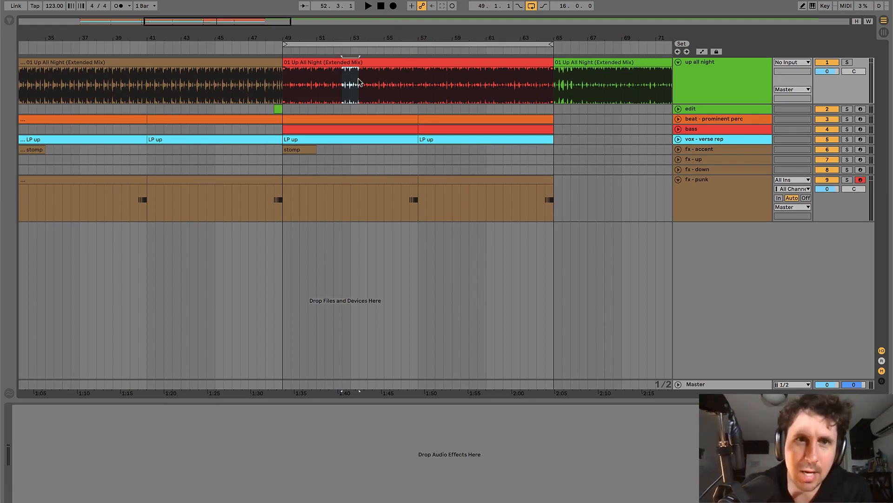
left_click_drag(401, 84, 419, 86)
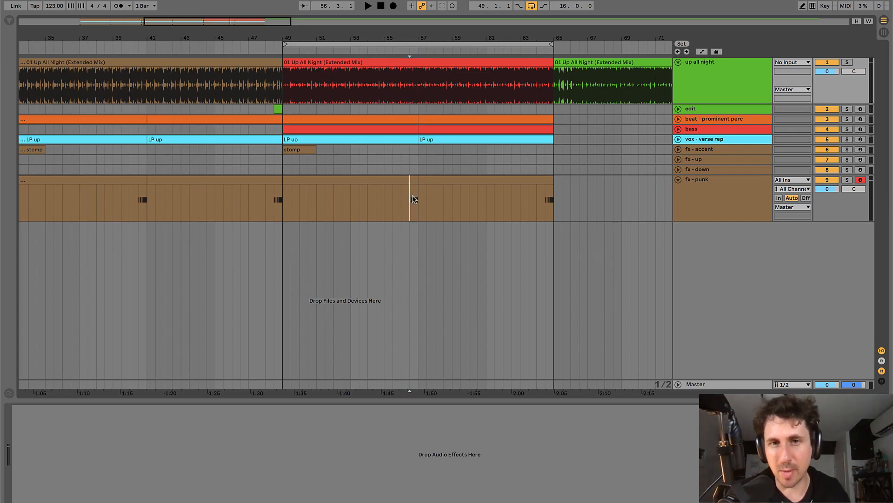
left_click_drag(412, 194, 417, 197)
left_click(409, 200)
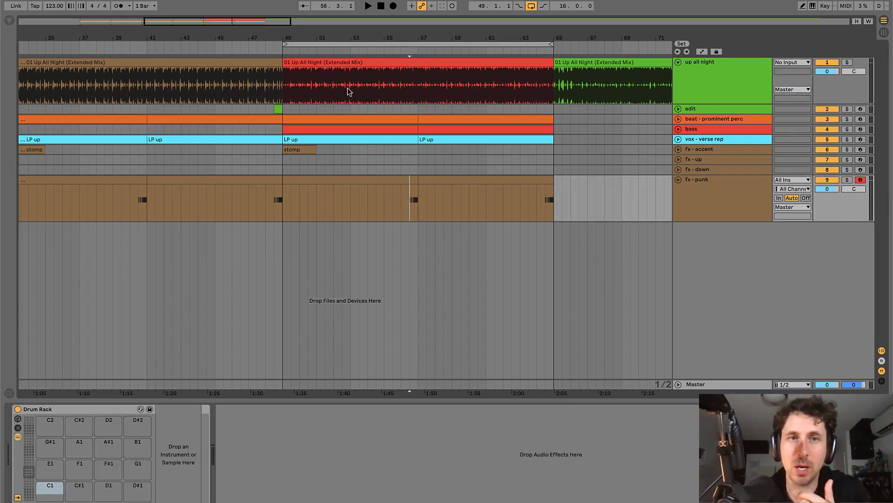
left_click_drag(347, 88, 355, 88)
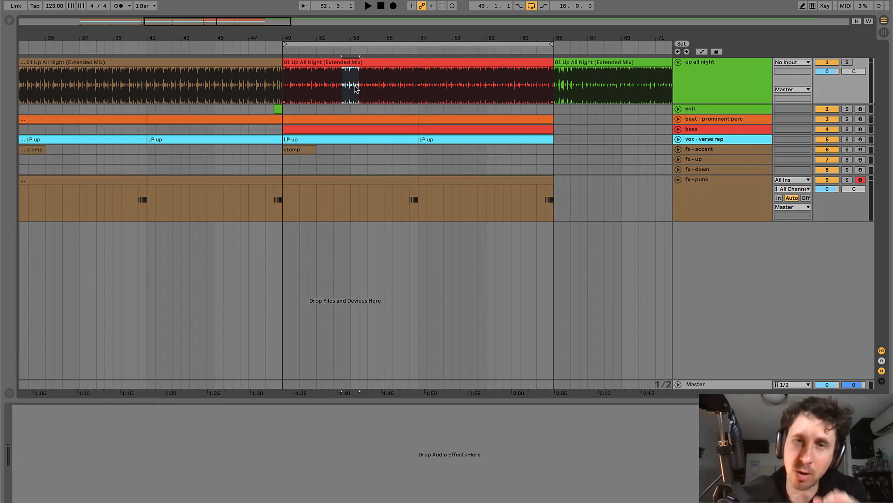
left_click_drag(297, 76, 558, 86)
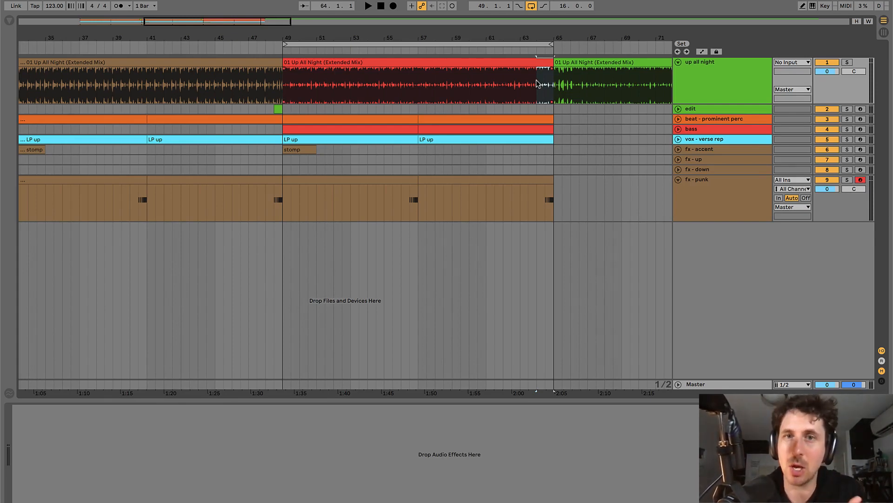
- Highlight the spots at 52.3, 54.3 and bar 56 in the fx - punk clip from bar 49 to examine its note placement
left_click(550, 83)
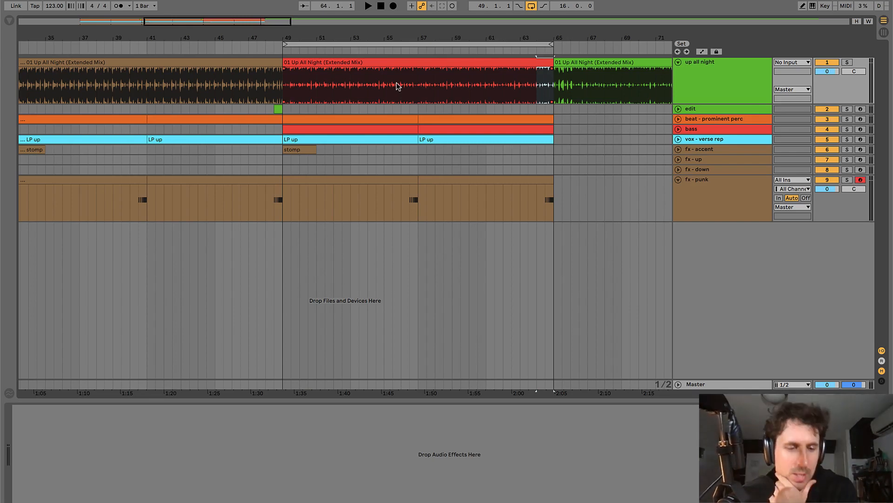
left_click(405, 203)
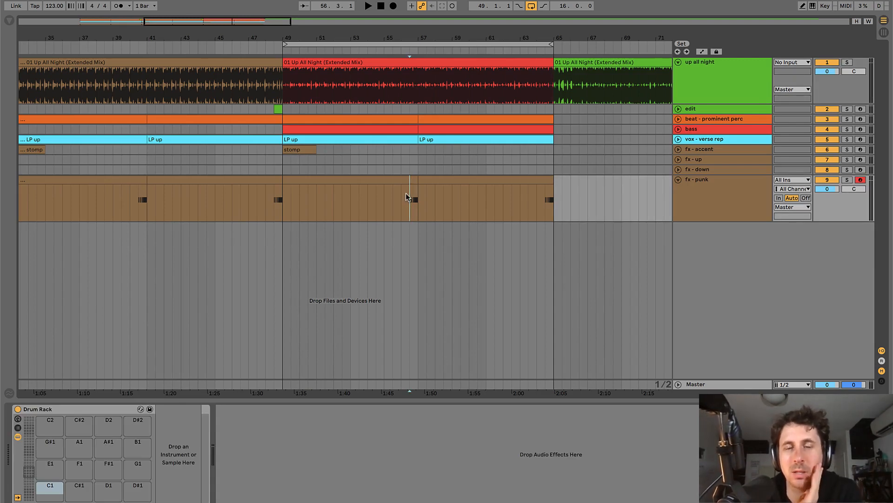
left_click(381, 182)
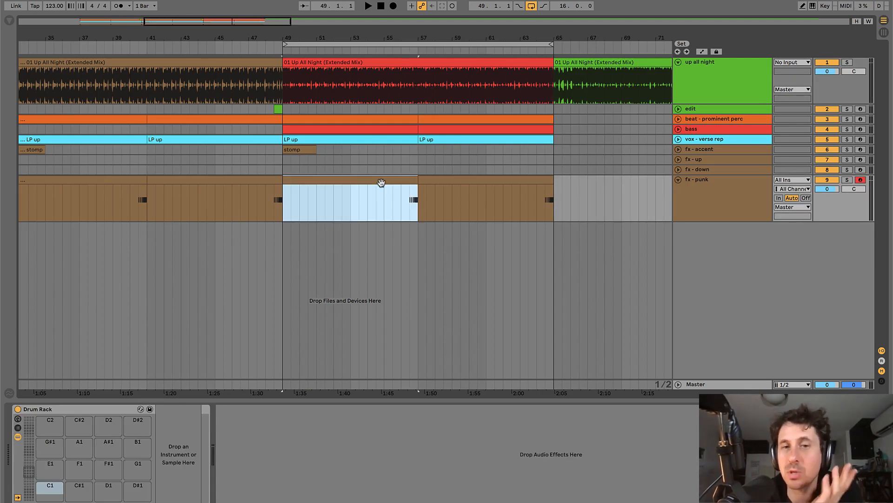
left_click(344, 197)
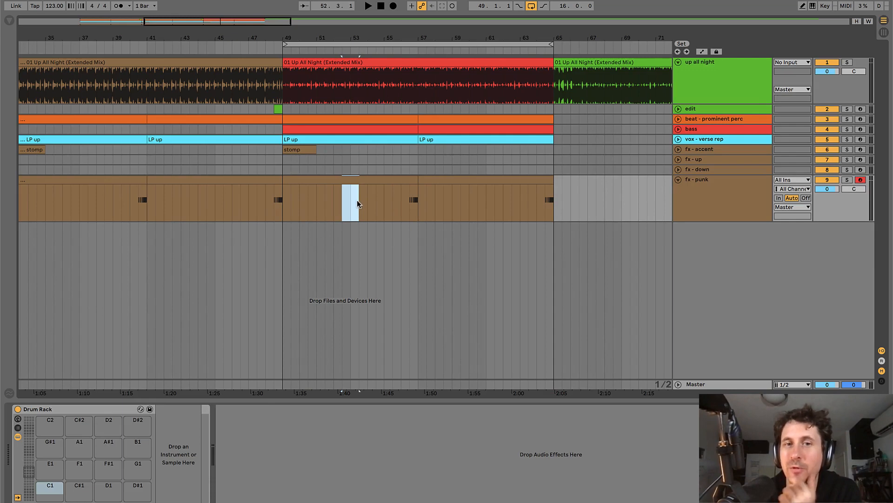
left_click_drag(401, 203, 420, 202)
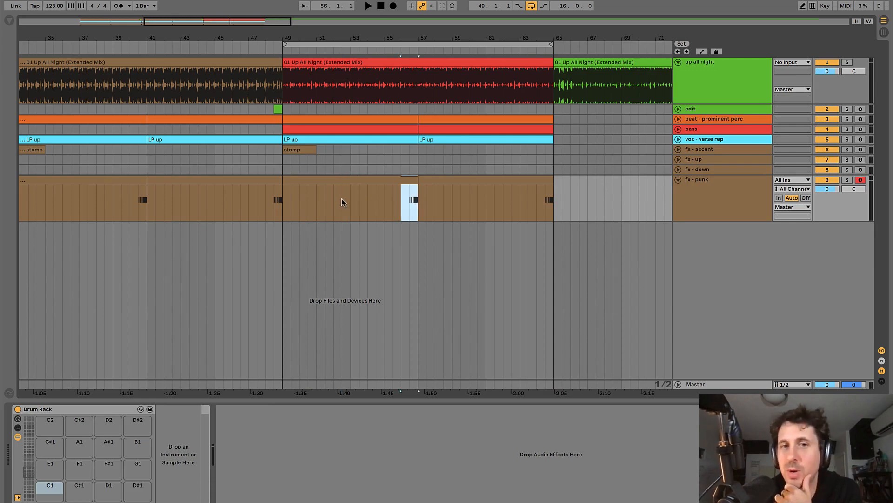
left_click_drag(342, 198, 353, 199)
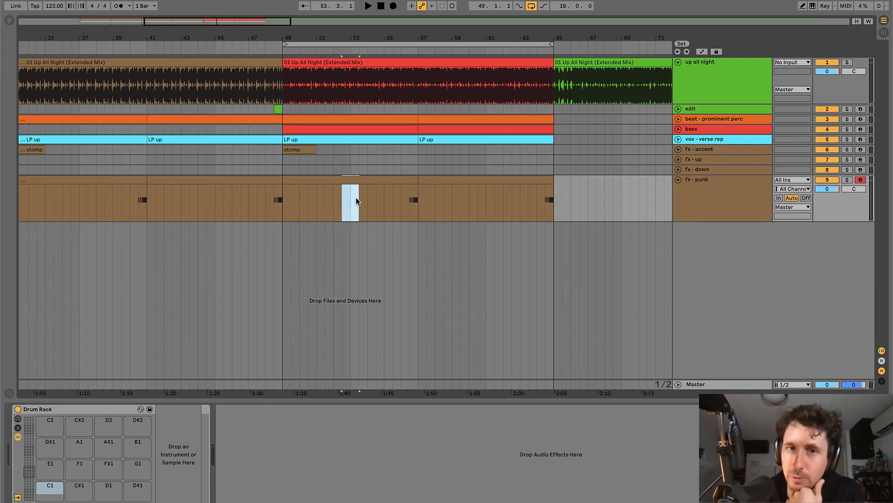
left_click(401, 202)
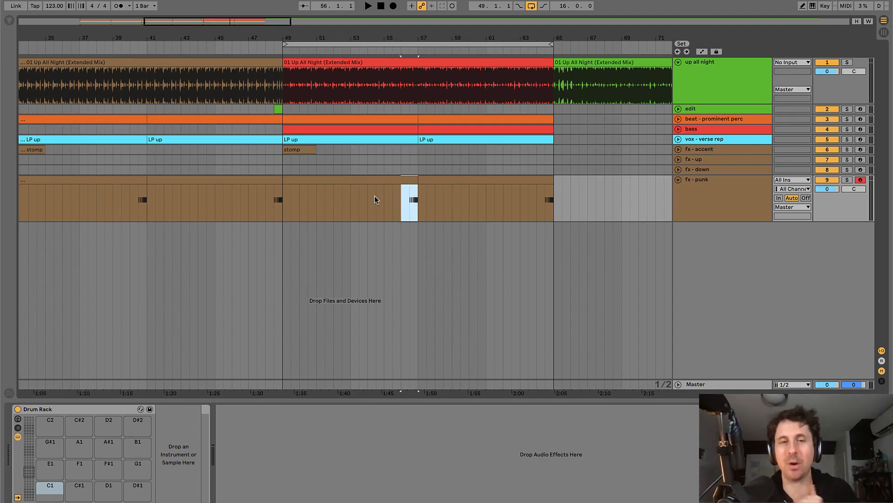
left_click_drag(375, 195, 394, 195)
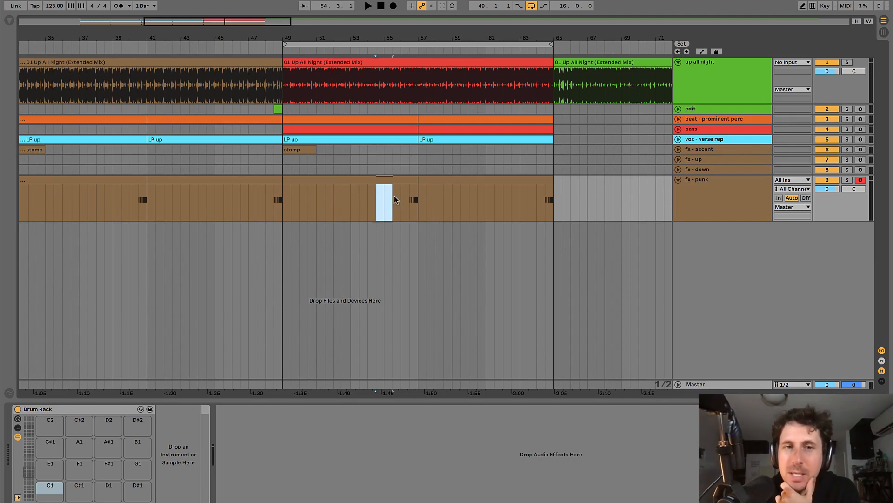
left_click_drag(308, 193, 324, 195)
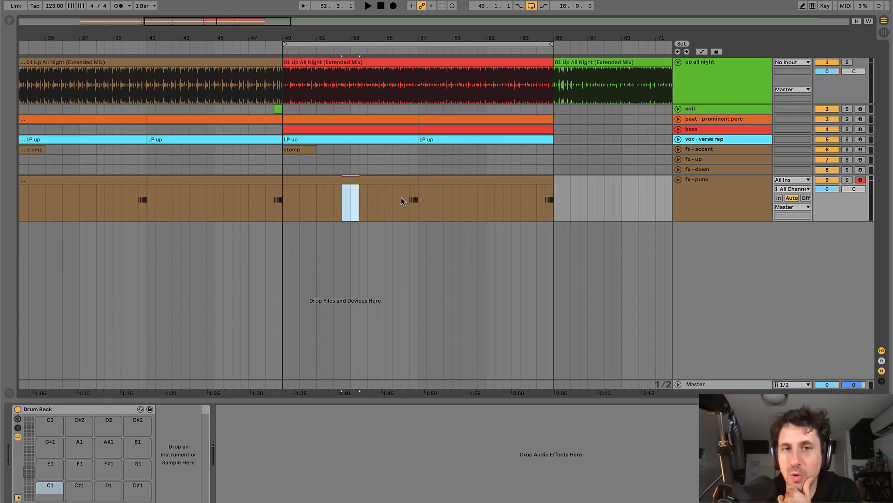
left_click_drag(401, 198, 416, 200)
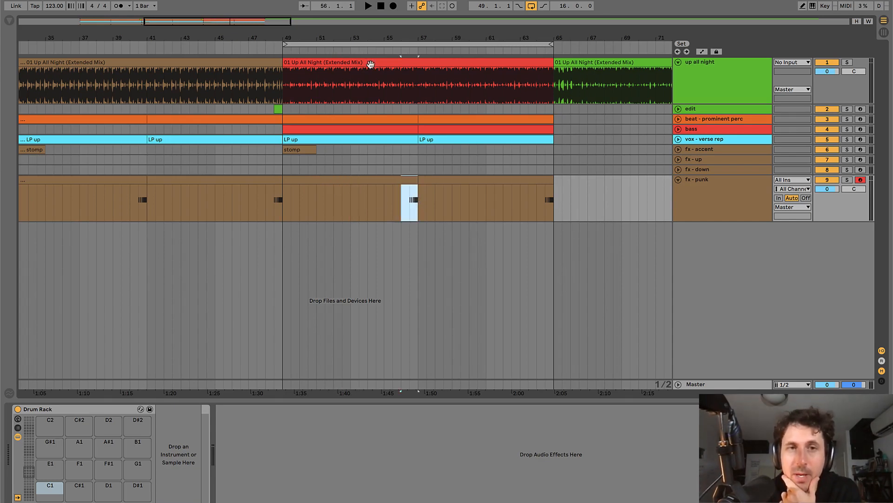
- Highlight bars 49 to 53, then the spots at 52.3, 50.3 and bar 50 on the fx - punk track to examine the phrase length
left_click_drag(343, 32, 384, 55)
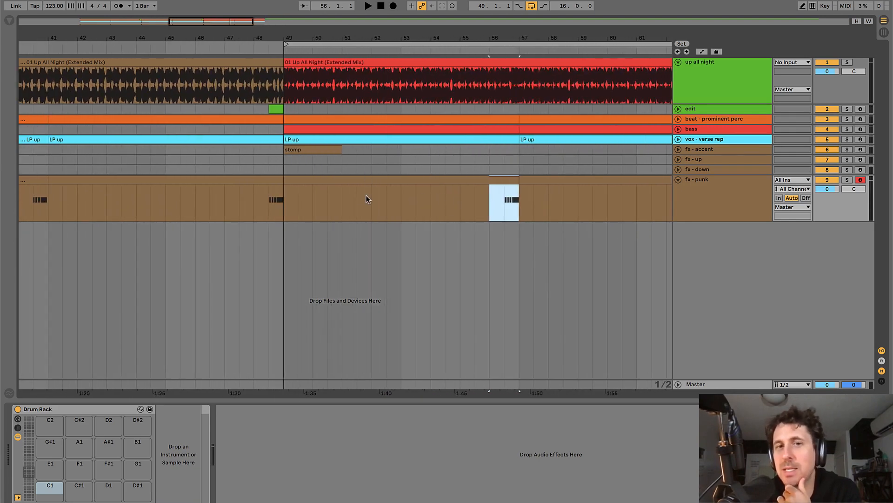
left_click_drag(433, 40, 433, 34)
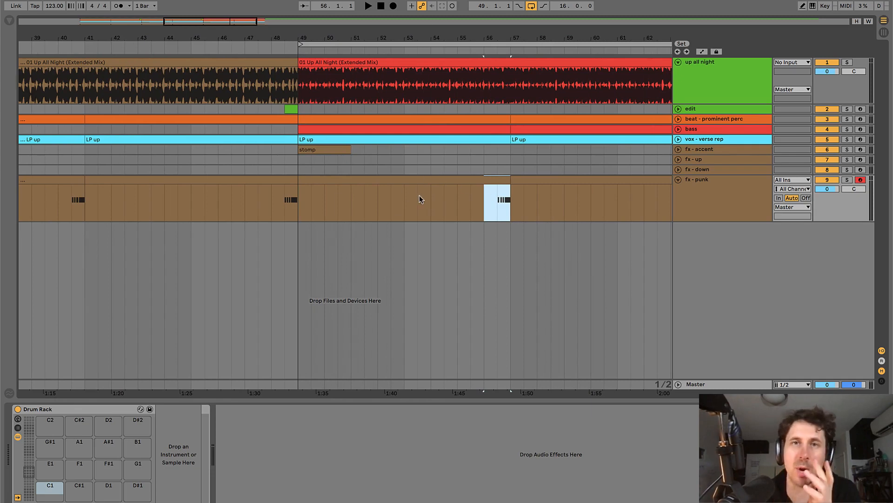
left_click_drag(365, 200, 298, 200)
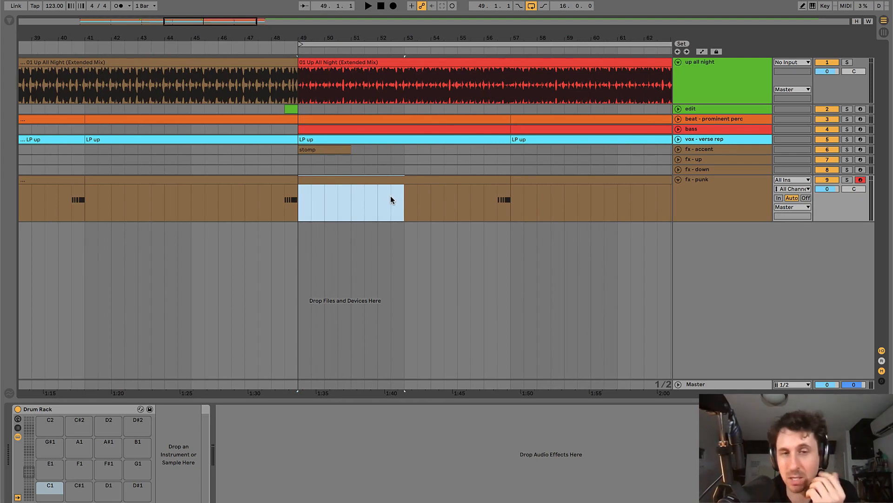
left_click_drag(392, 192, 403, 183)
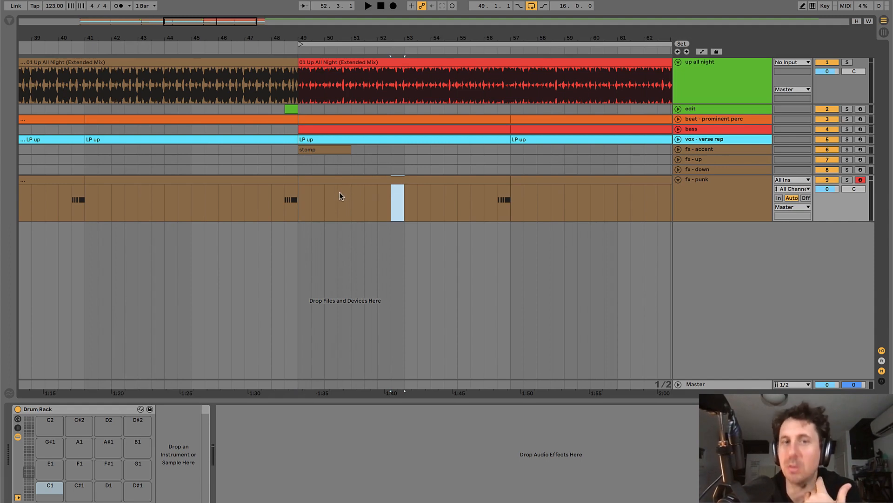
left_click_drag(339, 192, 363, 184)
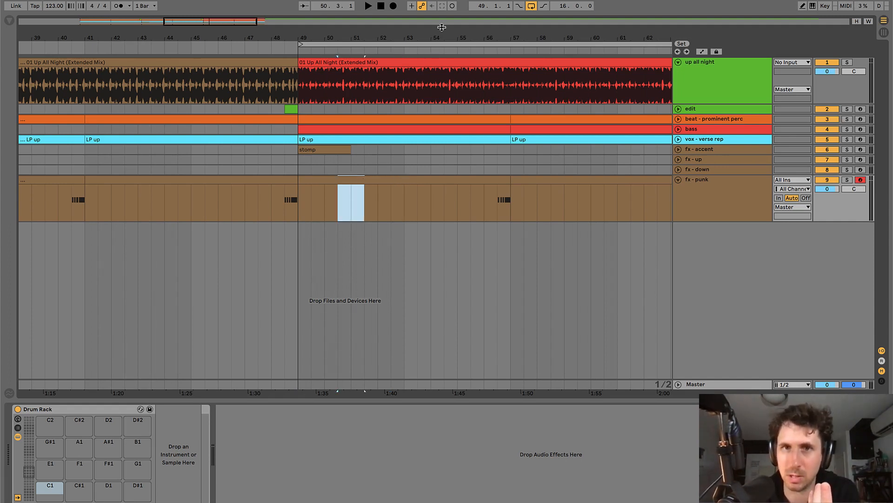
left_click_drag(440, 37, 406, 18)
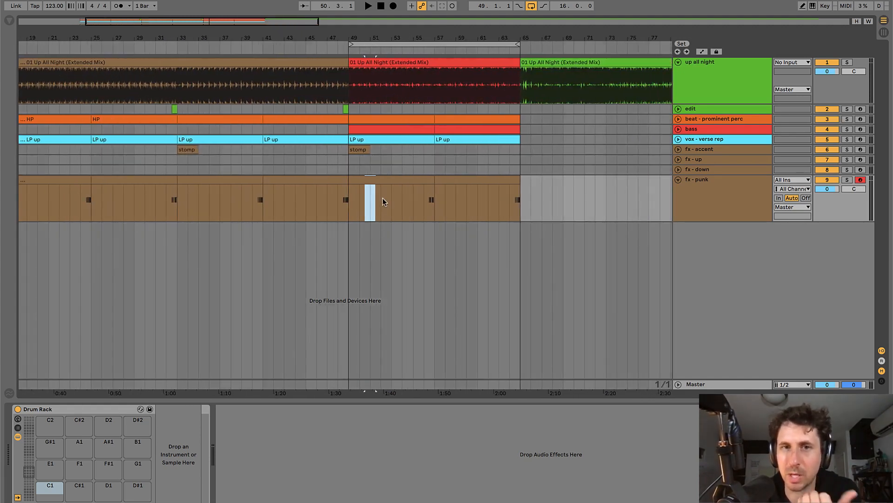
left_click_drag(424, 200, 370, 200)
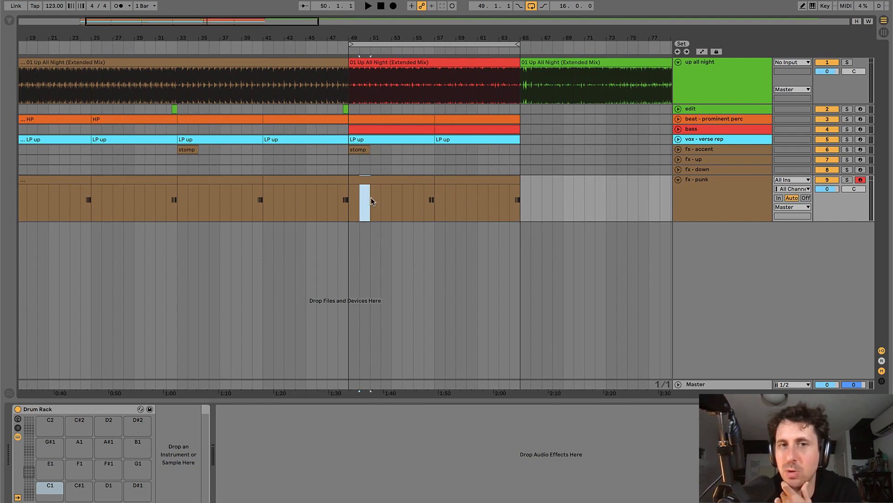
left_click(430, 204)
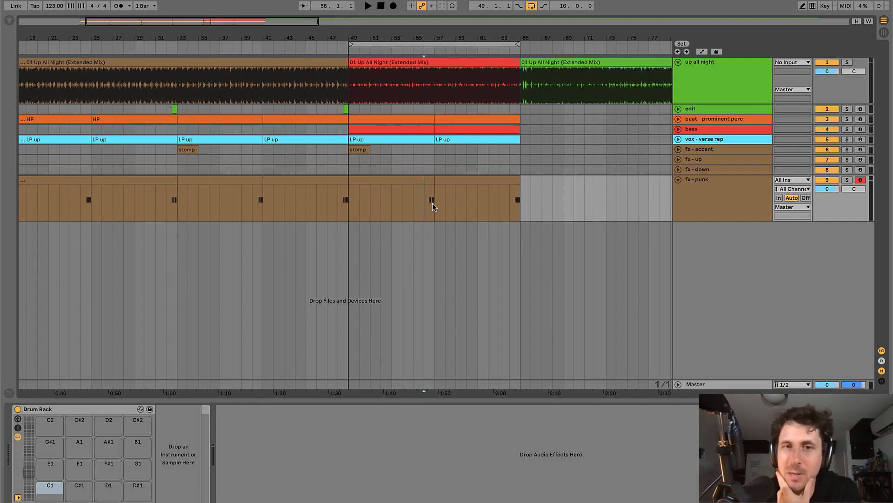
- Rename the fx - punk track to fx - punk P8
left_click(701, 189)
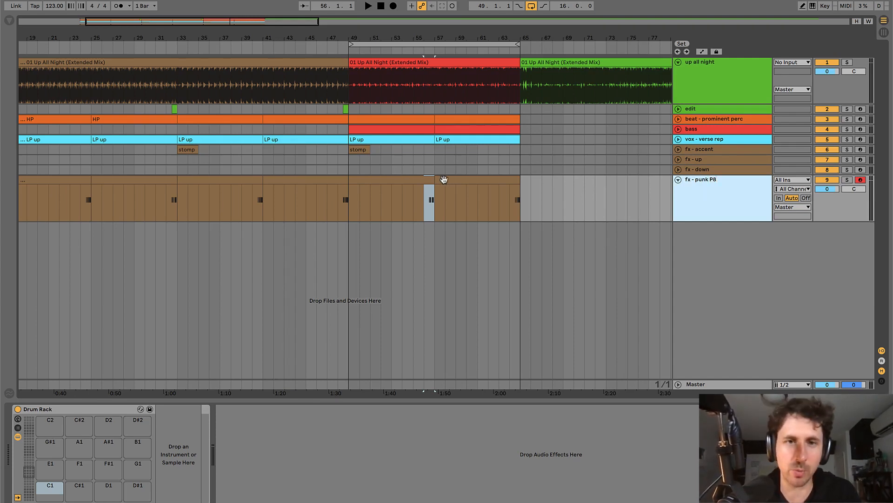
left_click(472, 180)
left_click(509, 170)
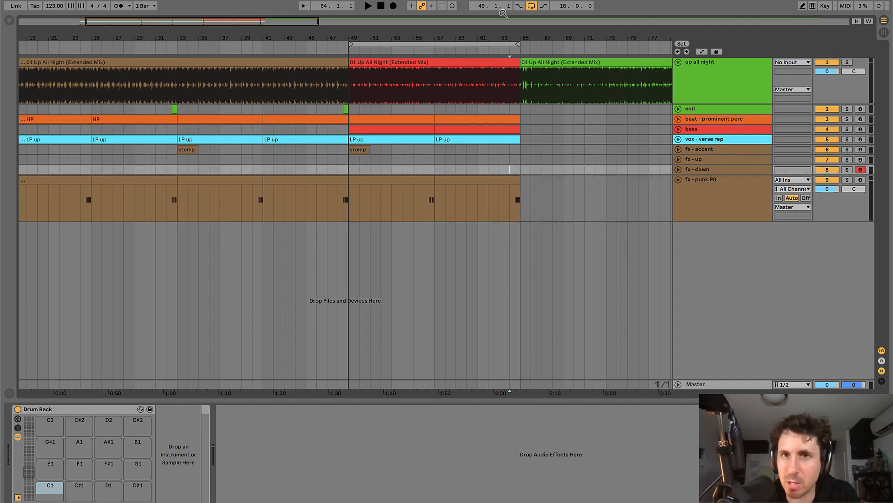
- Play the reference track from bar 63 into the green section with the arrangement loop turned off
mouse_move(499, 32)
left_mouse_down()
mouse_move(416, 26)
mouse_move(371, 34)
left_mouse_up()
left_click(371, 84)
key("space")
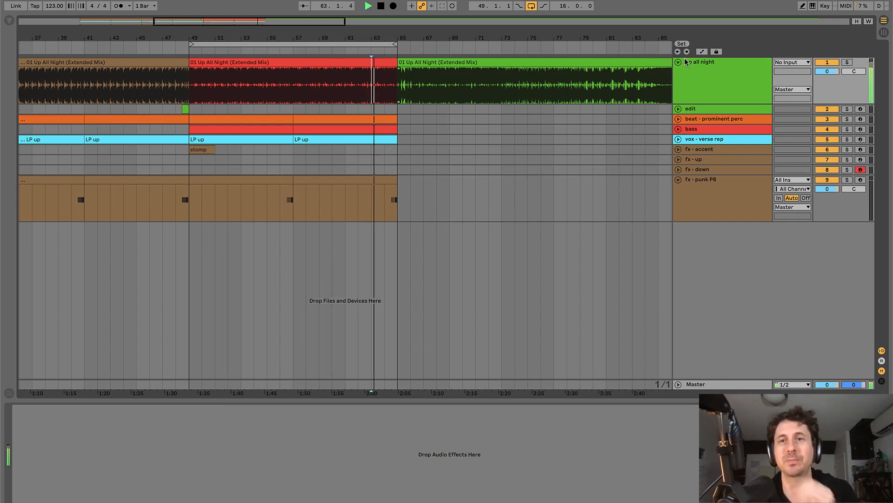
left_click(531, 6)
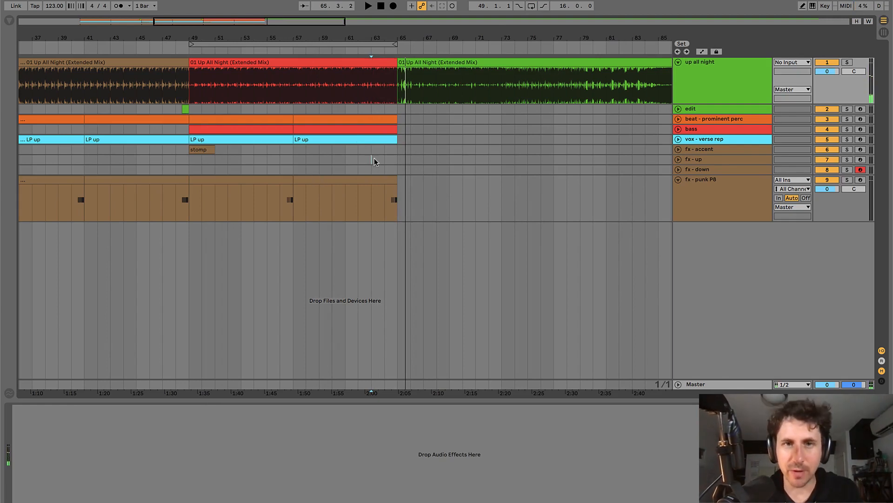
key("space")
- Create a one-bar MIDI clip at bar 64 on the fx - up track and name it rev cymbal
left_click_drag(374, 159, 392, 159)
key("ctrl+shift+m")
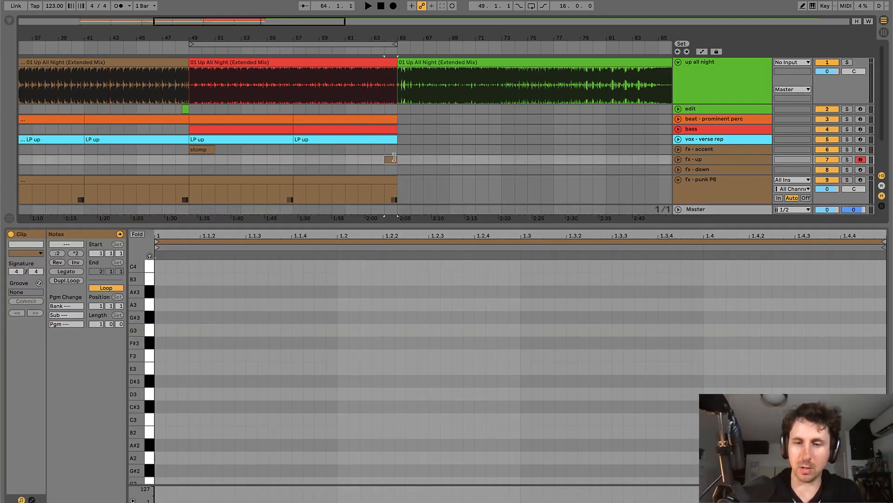
scroll(394, 160, "up", 3)
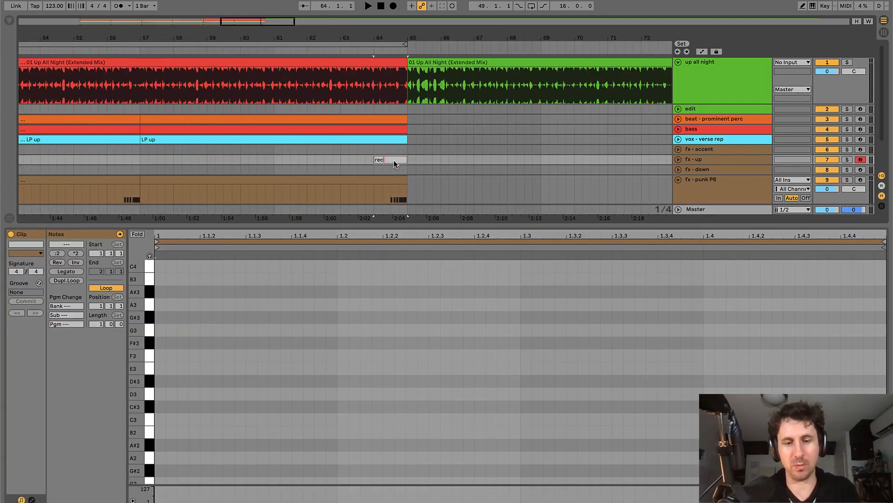
key("Return")
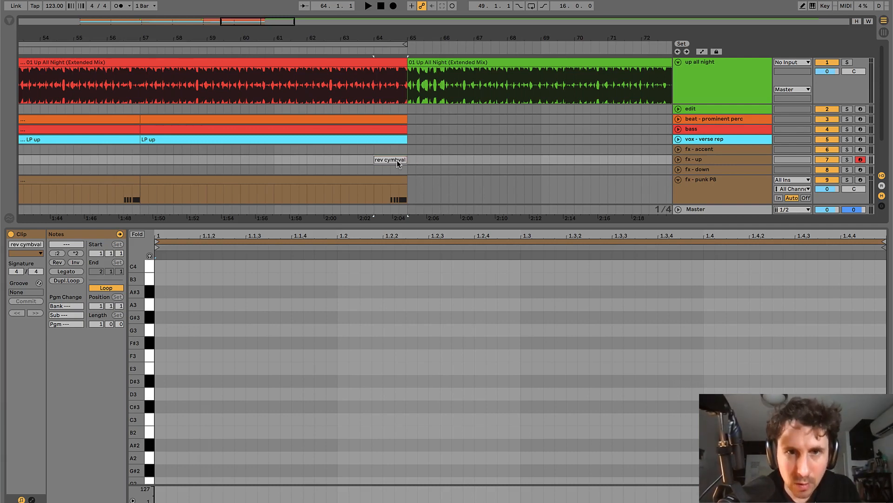
- Play from bar 64 into the green section with the clip details hidden, and copy the stomp clip from bar 49 to bar 65
key("space")
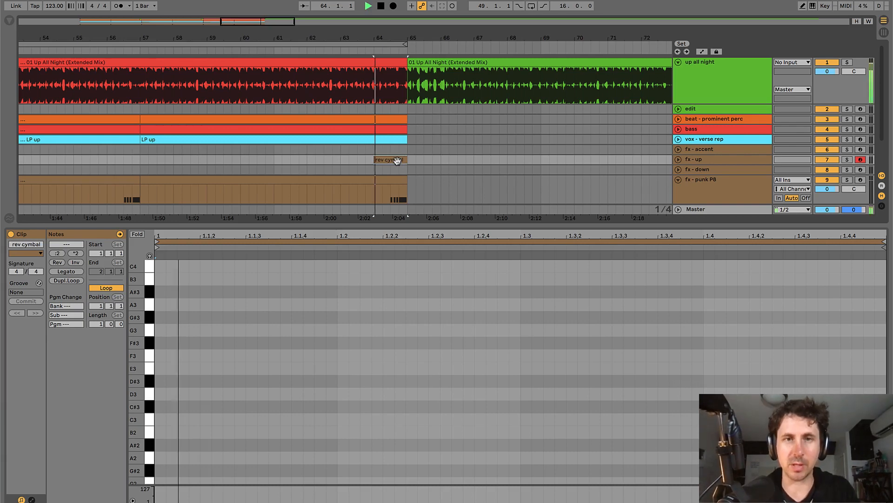
key("ctrl+alt+l")
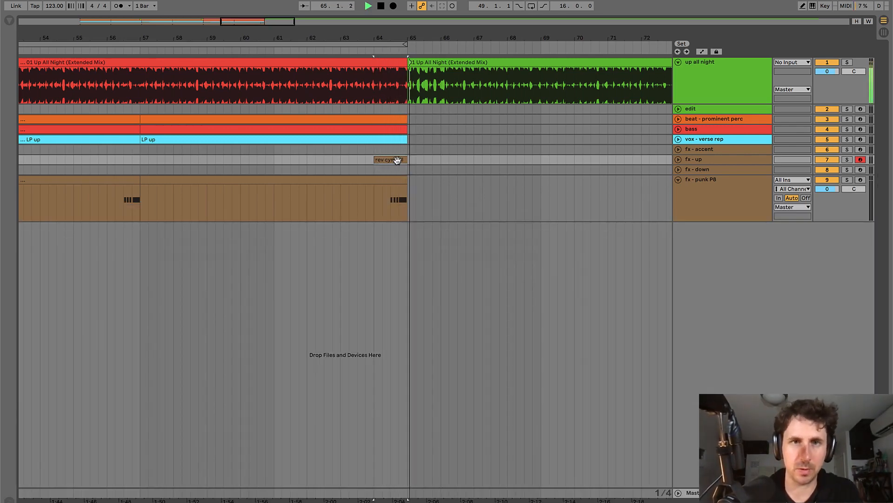
scroll(406, 148, "down", 3)
key("space")
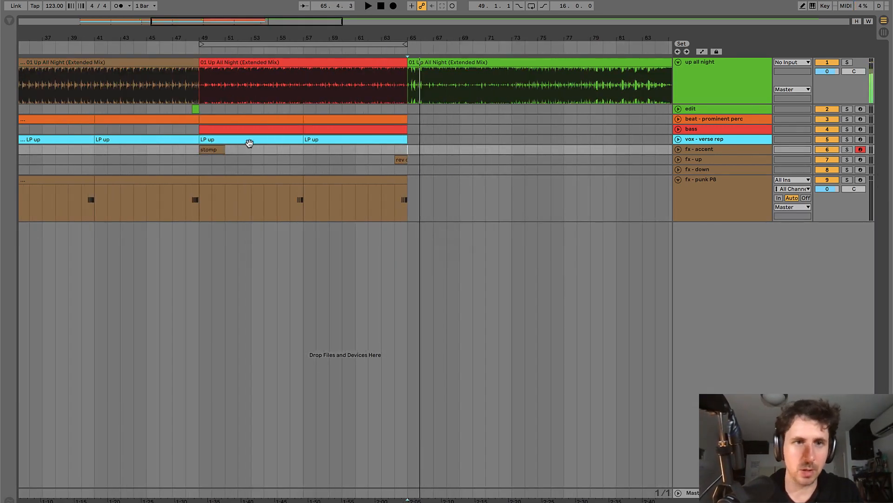
left_click_drag(213, 149, 418, 149)
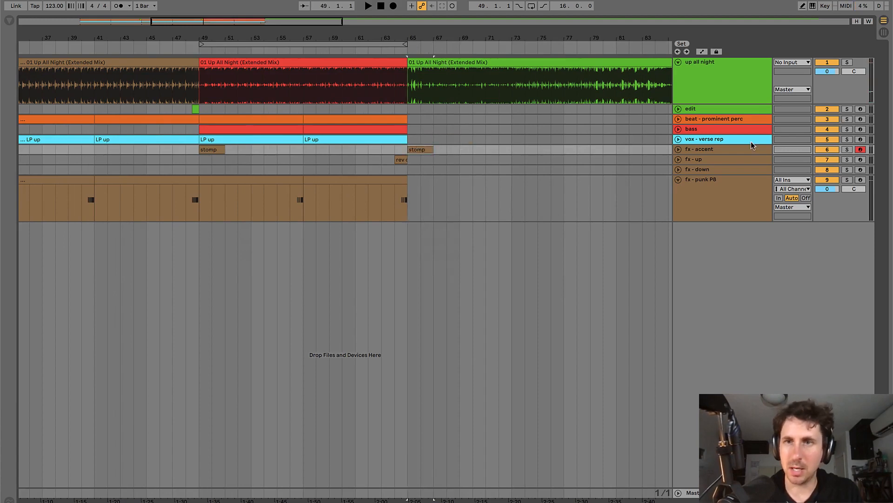
- Duplicate the mapped clips of bars 49 to 65, from the beat track through fx - punk P8, to bars 65 to 81
left_click(268, 120)
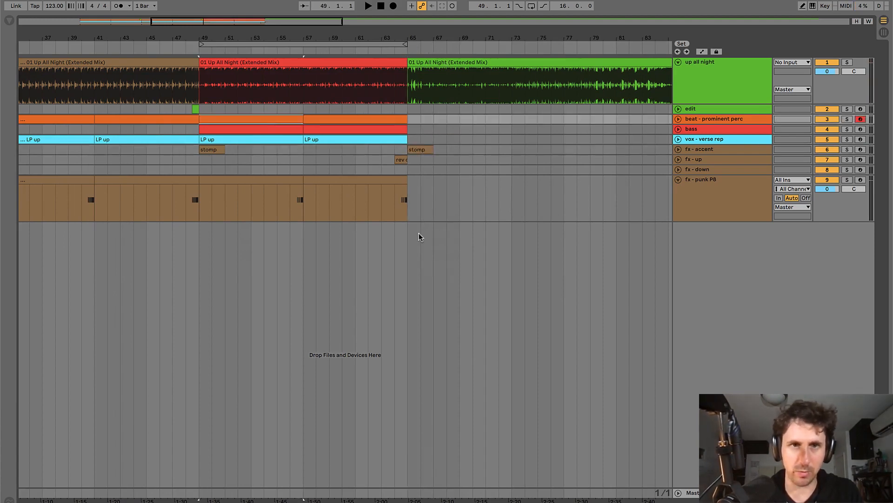
left_click(380, 177, "shift")
key("ctrl+d")
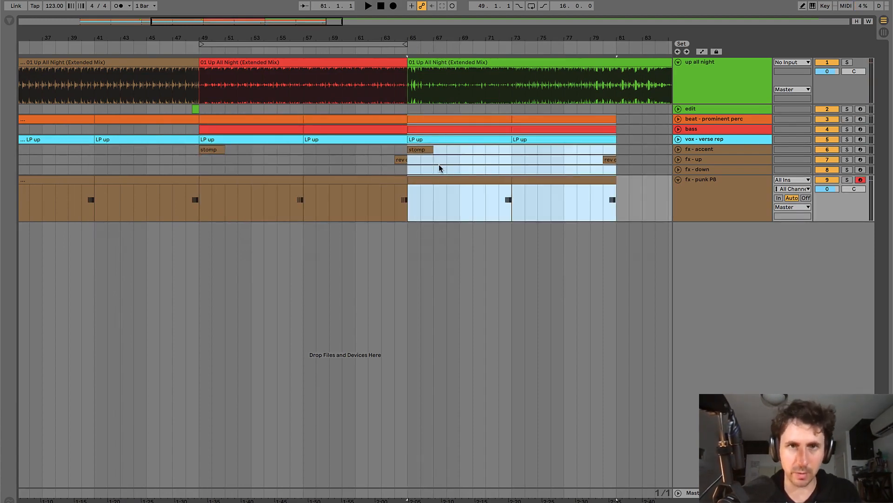
- Play from bar 65 and clear the LP up names from the vox - verse rep clips at bars 65 and 73
left_click(433, 169)
left_click(457, 118)
key("space")
left_click(442, 140)
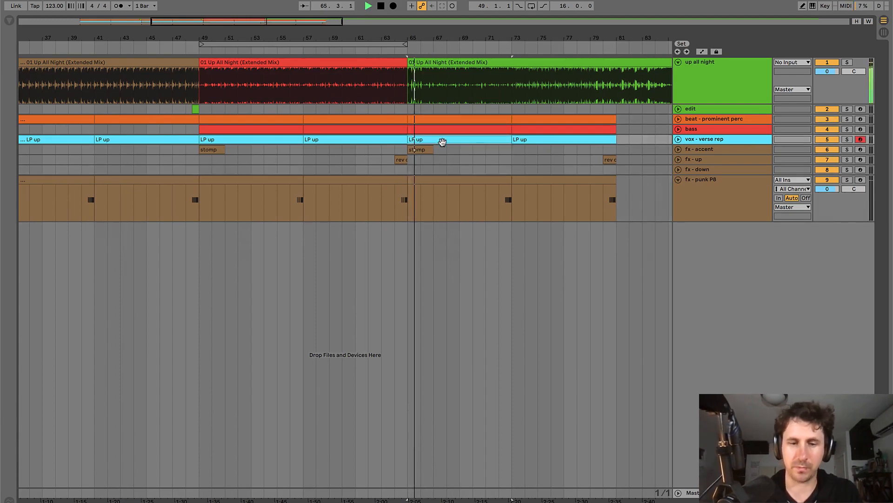
key("BackSpace")
key("Tab")
key("BackSpace")
key("Return")
key("space")
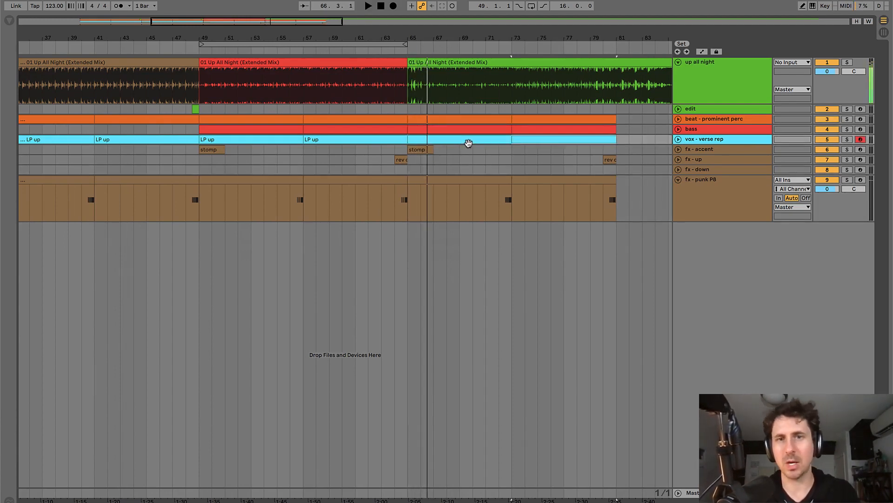
left_click(467, 142)
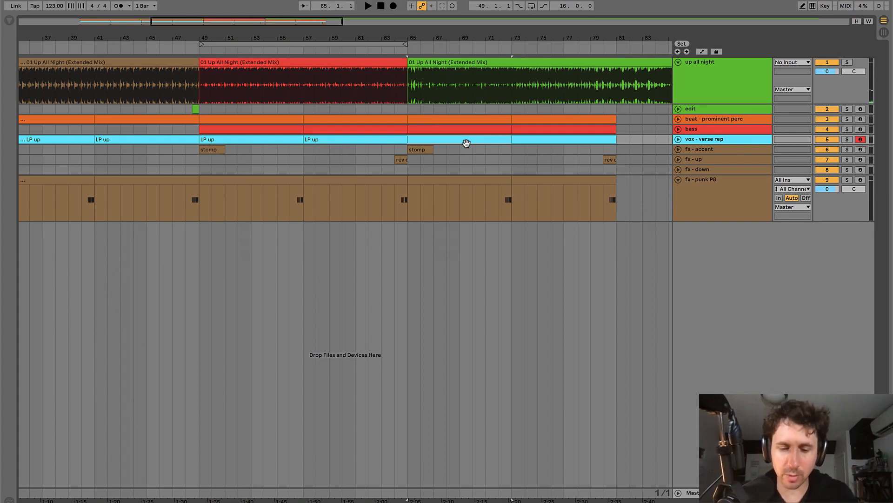
left_click(513, 82)
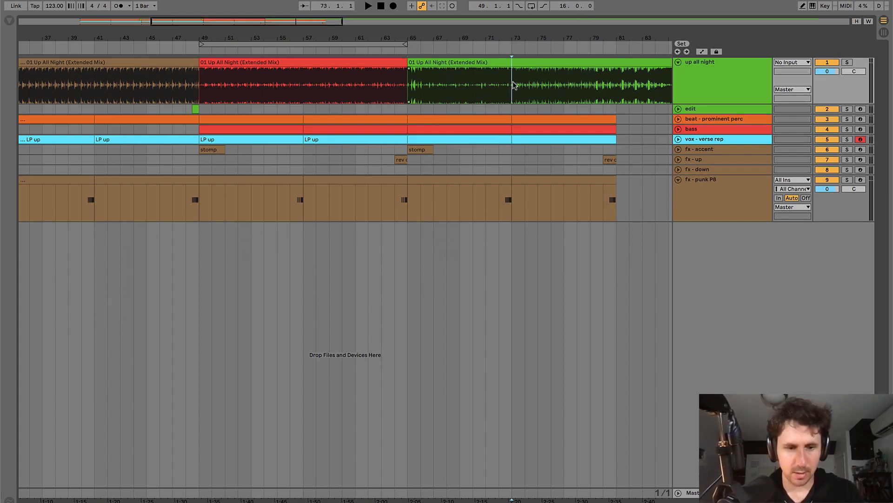
- Split the green section of the reference track at bar 73, colour bars 65 to 73 red, and extend the preceding red section to bar 73
key("super+e")
double_click(475, 62)
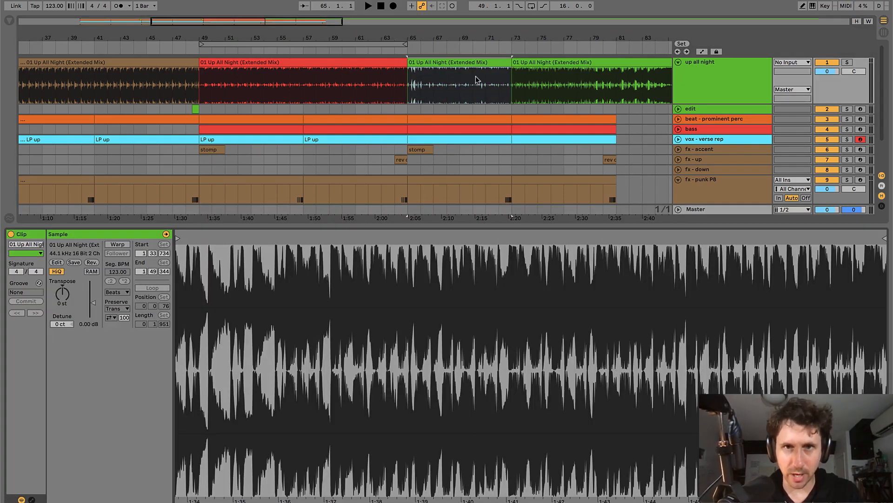
right_click(459, 64)
left_click(472, 309)
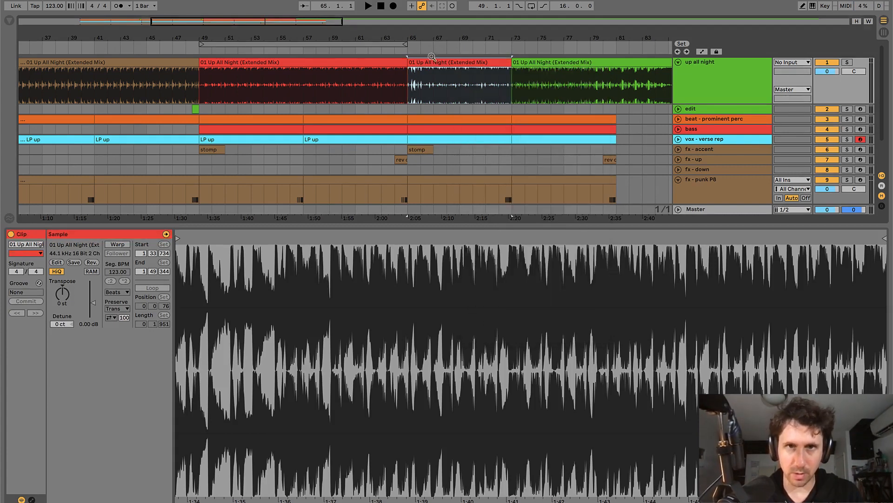
key("shift+Tab")
left_click_drag(405, 63, 515, 66)
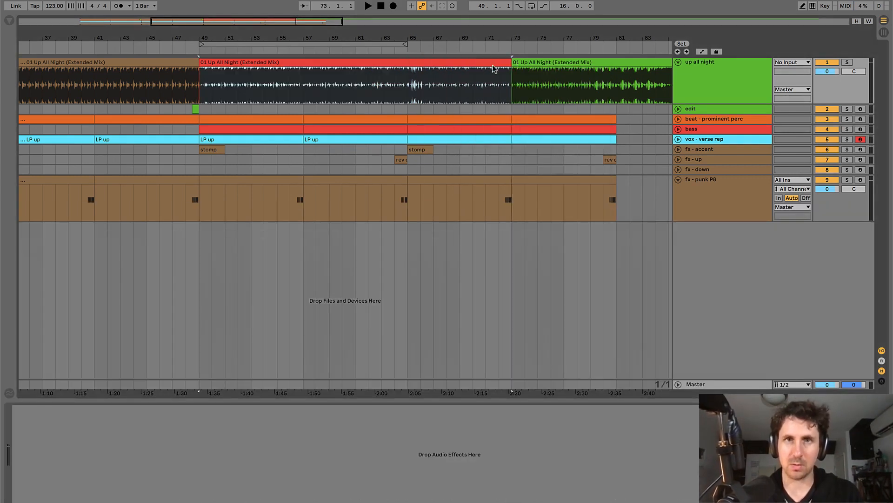
- Play from bar 65, create a one-bar MIDI clip there on the edit track, and hide the clip details
left_click(417, 89)
key("space")
left_click(405, 86)
key("space")
key("space")
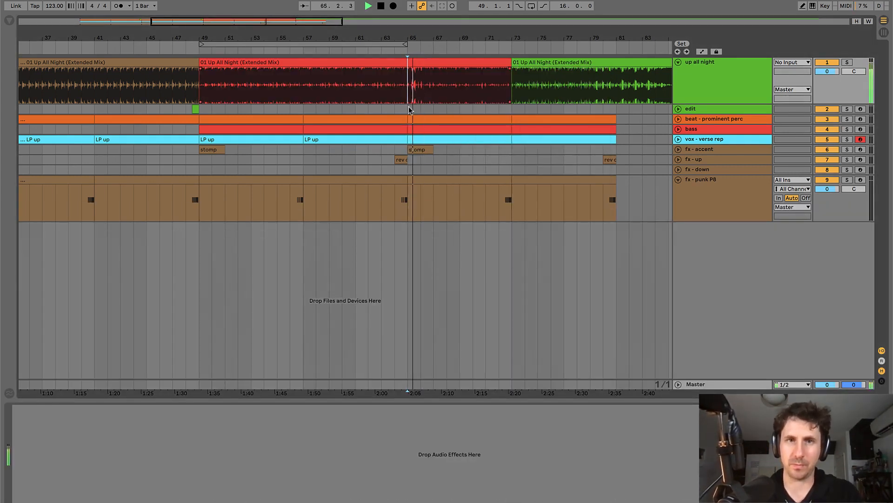
left_click_drag(409, 108, 422, 109)
key("super+shift+m")
key("super+alt+l")
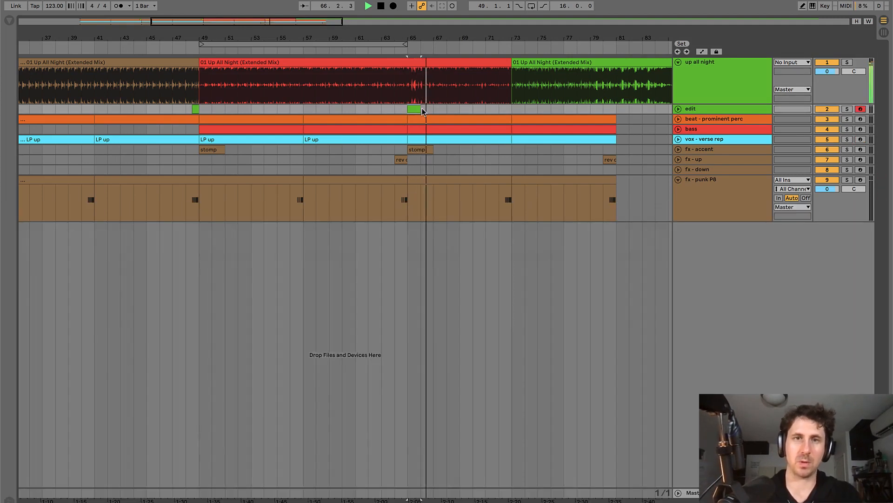
- Fold all tracks, insert a MIDI track below vox - verse rep, and name it piano - wide
left_click(678, 179, "alt")
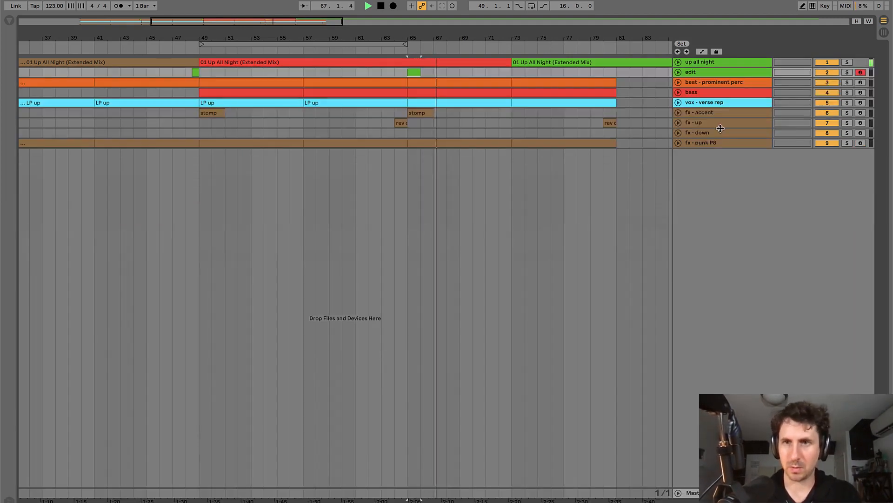
left_click(702, 101)
key("super+shift+t")
key("super+r")
type("p")
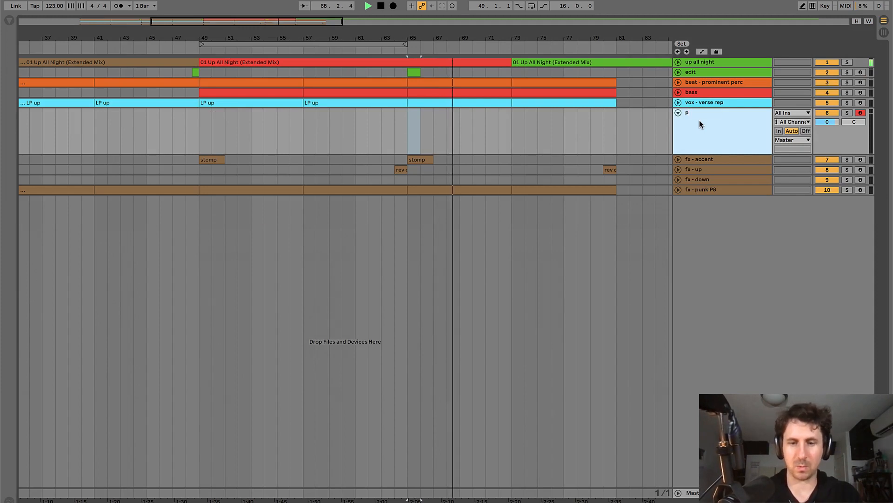
type("iano - woi")
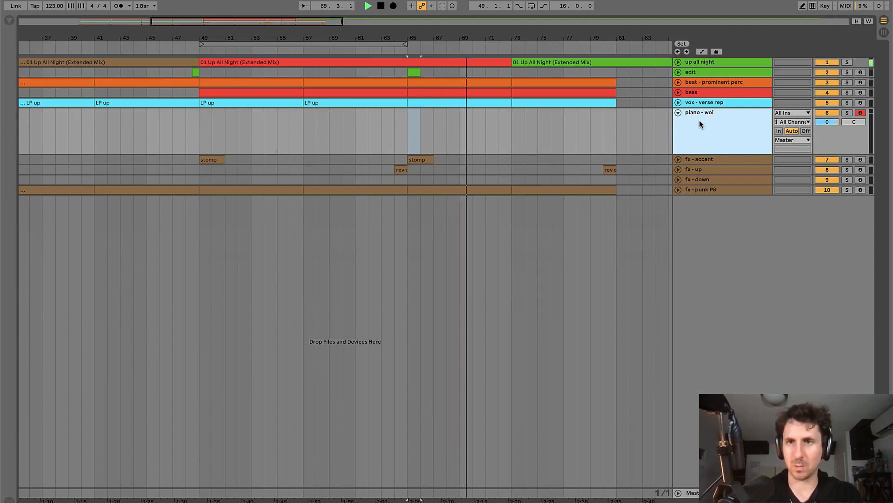
key("BackSpace")
key("BackSpace")
type("ide")
key("Return")
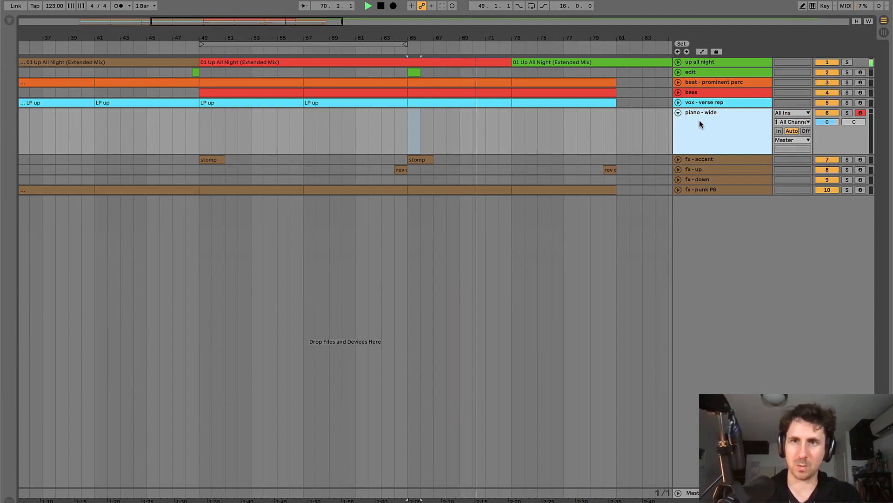
- Insert another MIDI track directly below vox - verse rep, name it vox - tension drone, and stop playback
left_click(718, 104)
key("super+shift+t")
key("super+r")
type("vox")
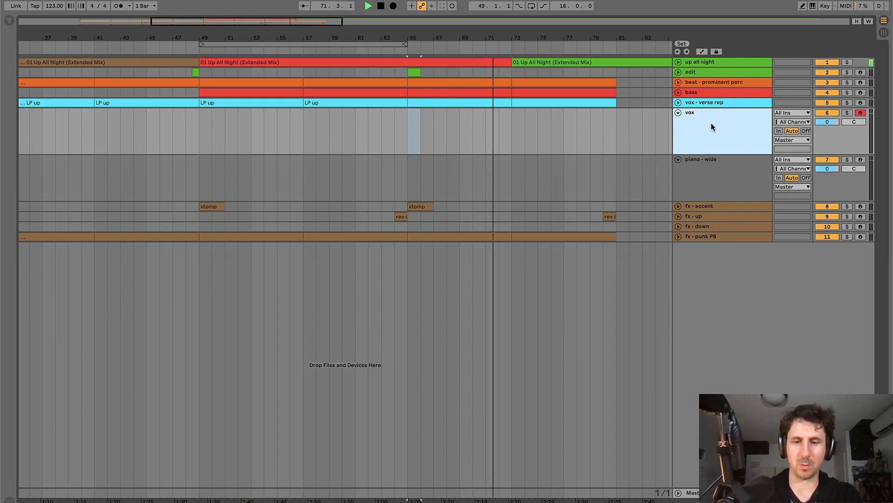
type(" - tension dron")
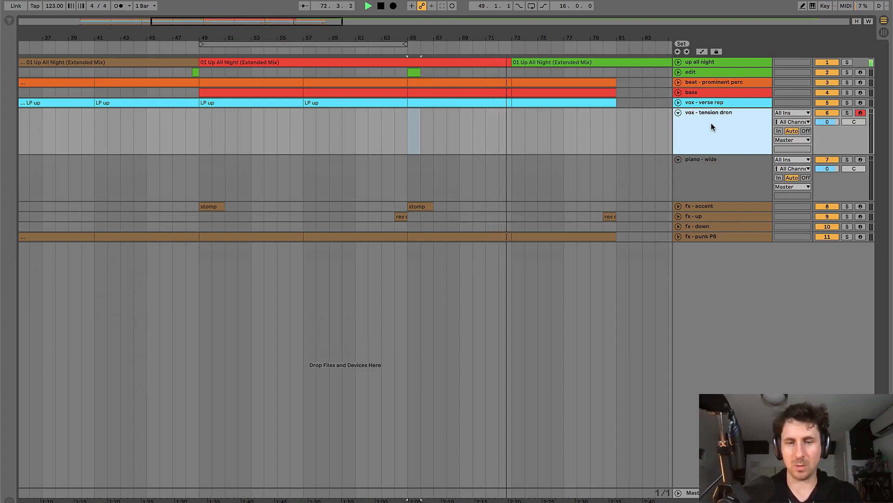
type("e")
key("Return")
key("space")
- Colour the vox - tension drone track cyan like the other vocal track and the piano - wide track magenta
right_click(711, 123)
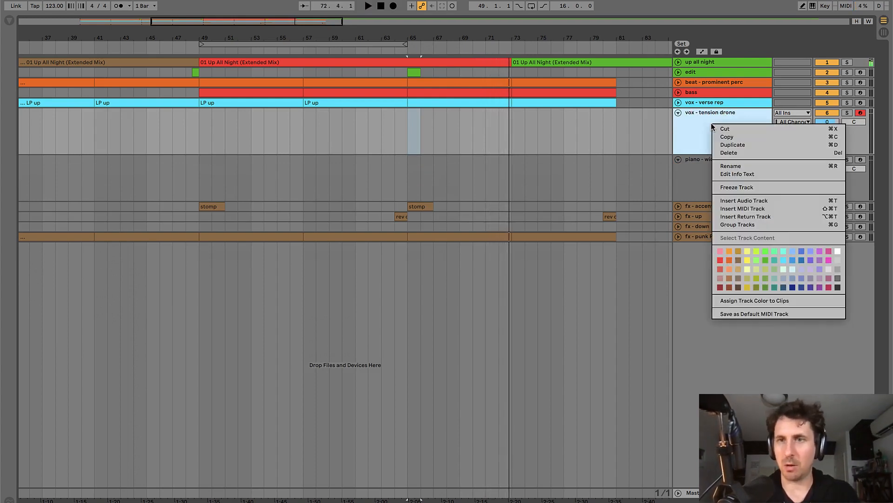
left_click(784, 260)
right_click(721, 182)
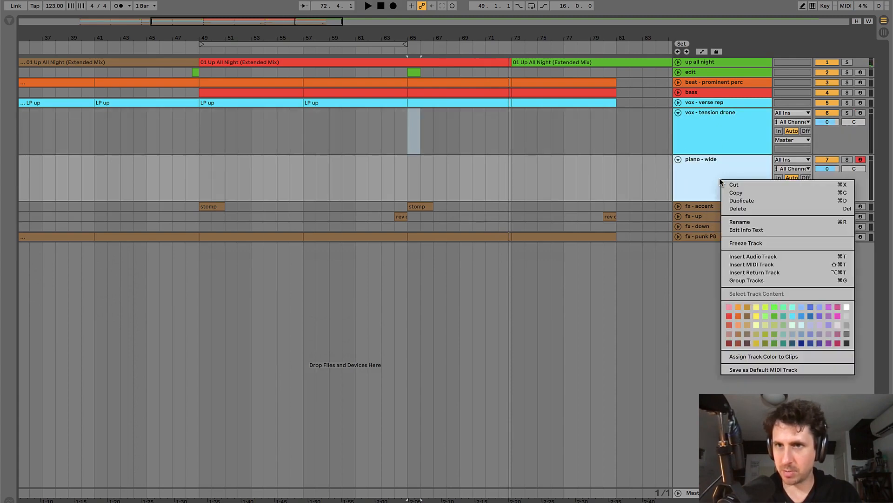
left_click(837, 316)
- Create an eight-bar MIDI clip from bar 65 to bar 73 on the piano - wide track and hide the clip details
left_click(412, 168)
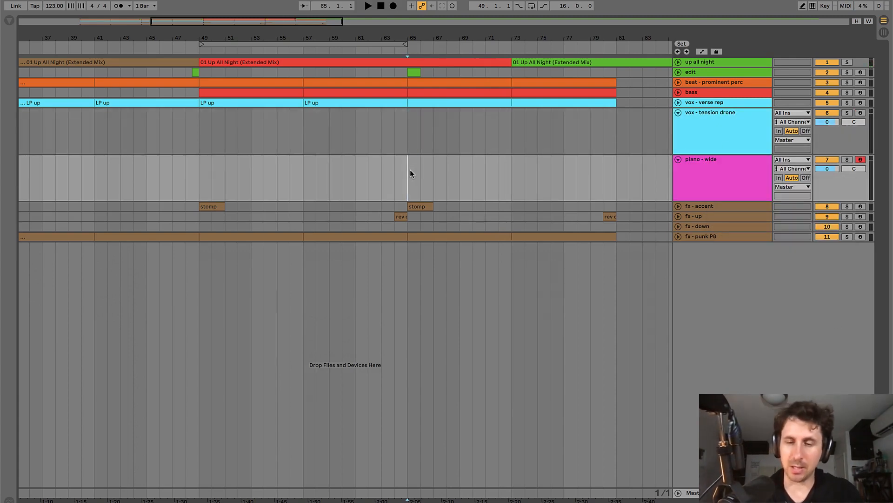
left_click_drag(405, 172, 510, 173)
key("ctrl+shift+m")
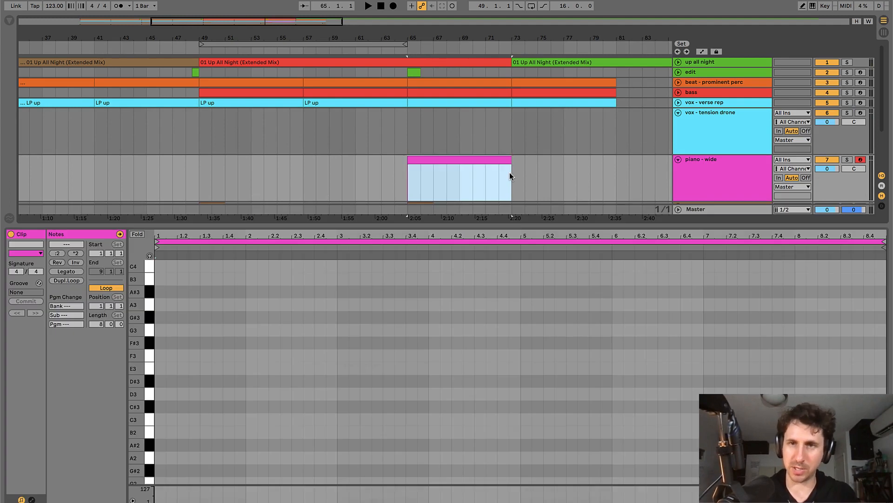
left_click(735, 174)
key("super+alt+l")
- Play from bar 65 and create a MIDI clip from bar 65 to bar 73 on the vox - tension drone track, with the clip details hidden
left_click(714, 139)
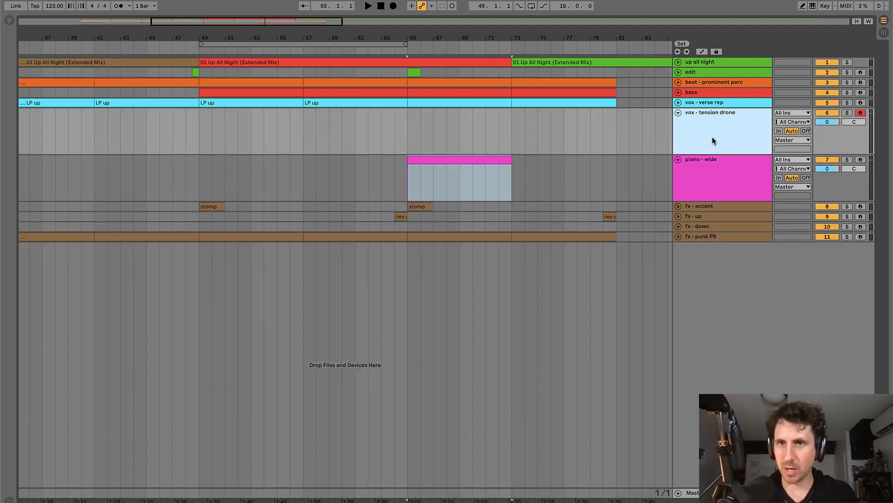
left_click(412, 127)
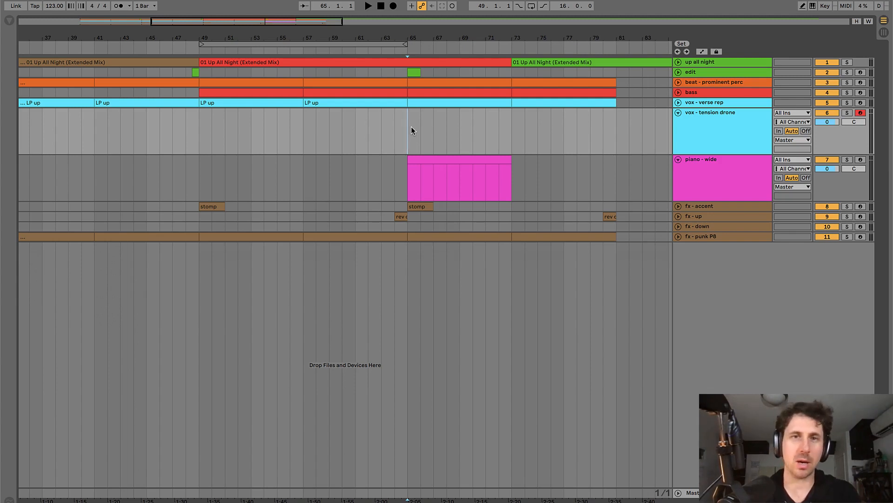
key("space")
key("plus")
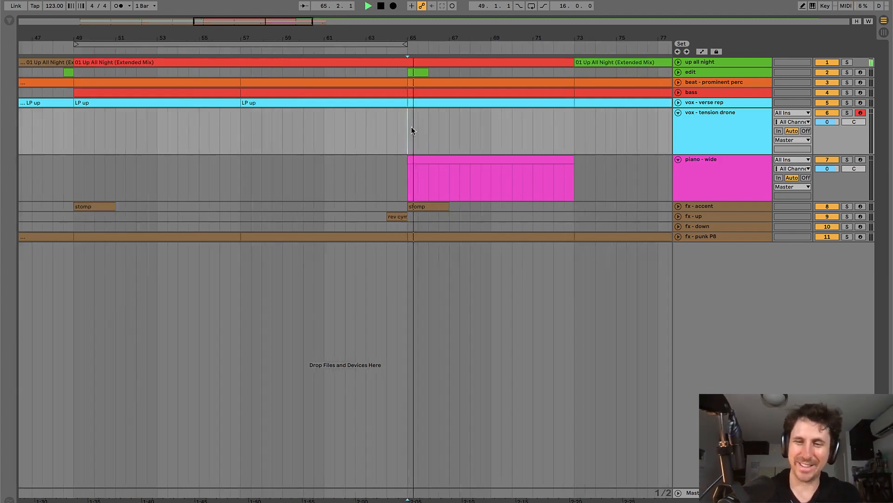
left_click_drag(412, 127, 571, 123)
key("super+shift+m")
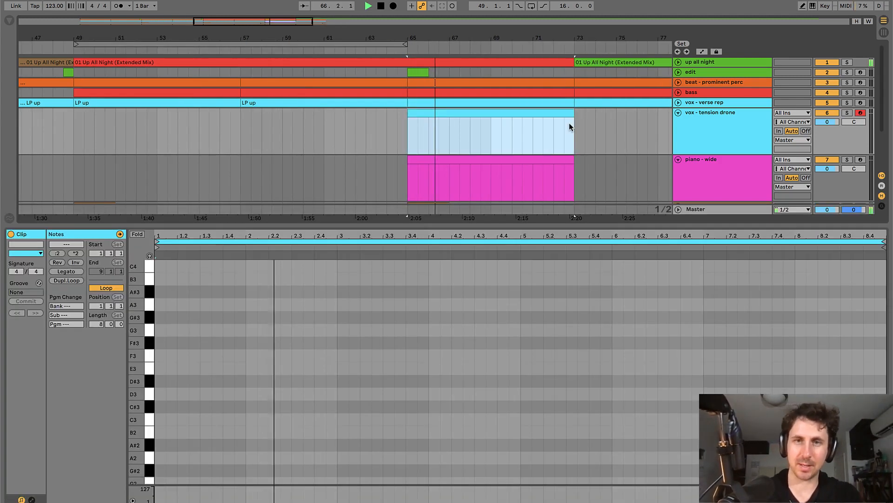
key("super+alt+l")
key("space")
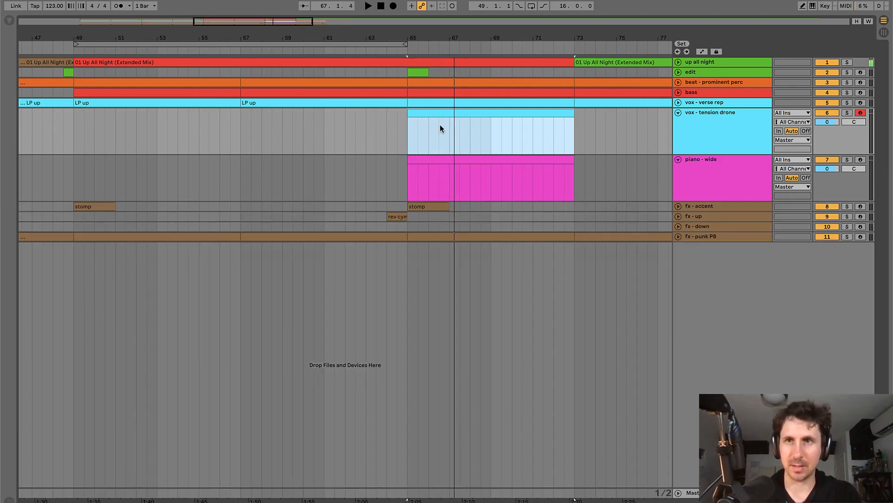
- Replay from bar 65 with the arrangement overview hidden and name the edit clip at bar 65 false start
key("space")
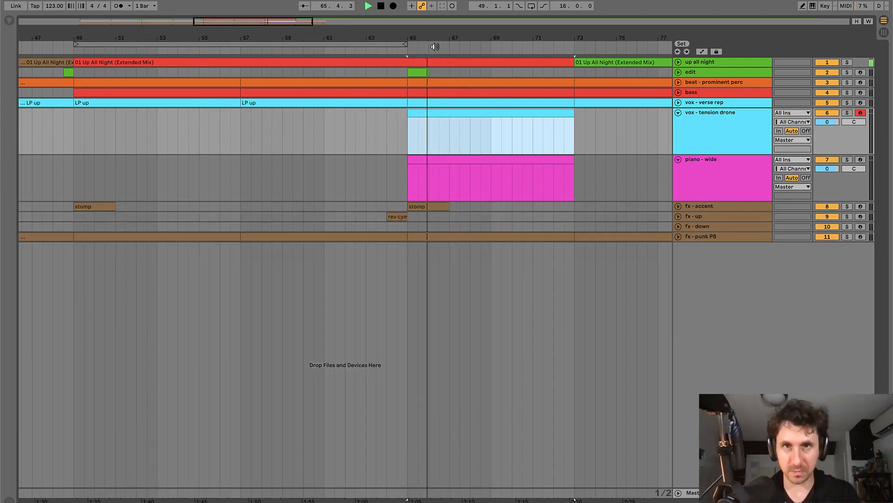
key("super+alt+o")
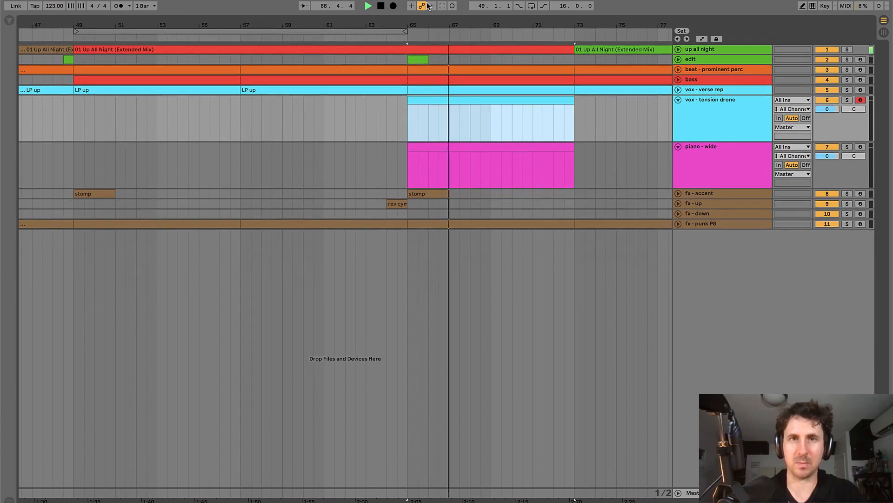
left_click_drag(419, 25, 419, 64)
left_click(418, 61)
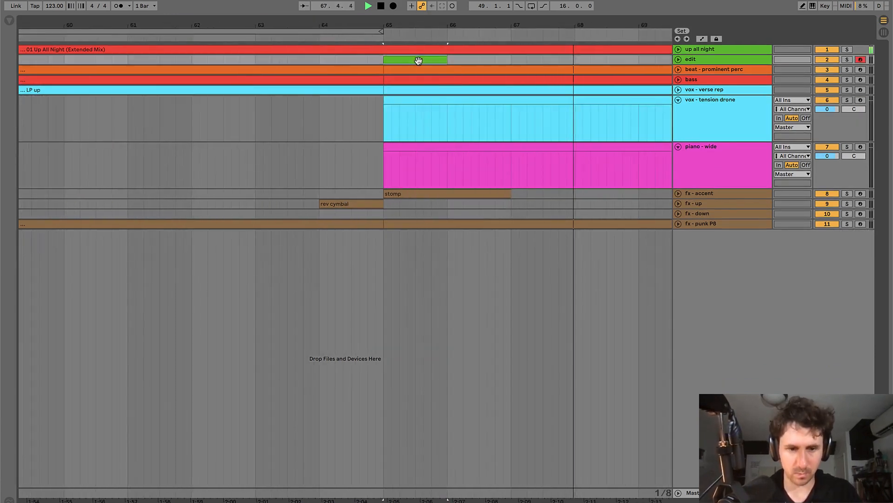
key("super+r")
type("false start")
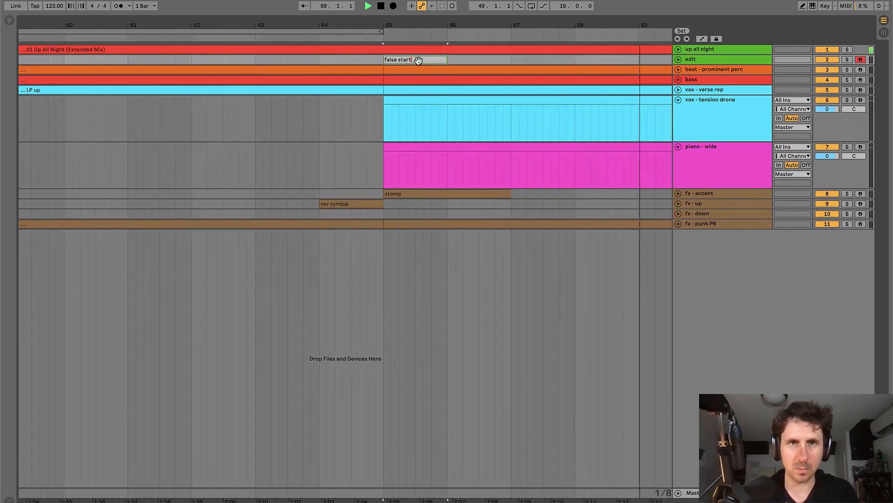
key("Return")
- Listen repeatedly to bars 69 to 73 to examine how the red section leads into the green section
left_click(384, 125)
key("minus")
key("minus")
key("minus")
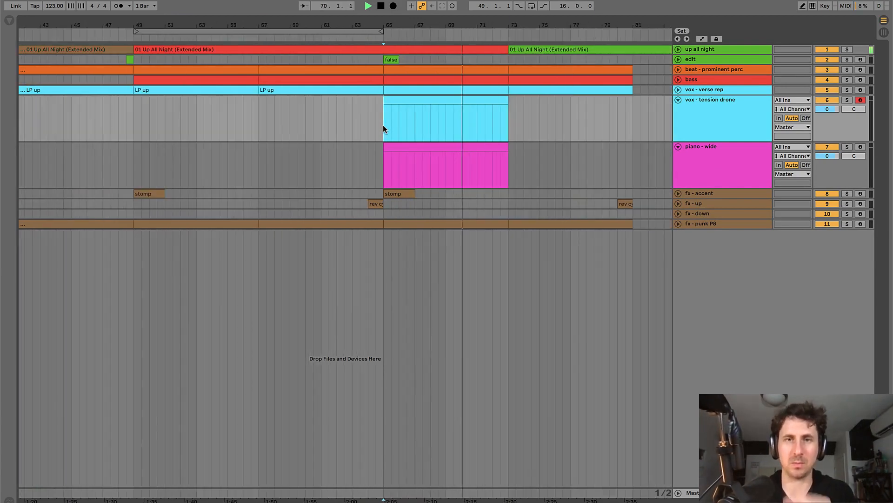
scroll(384, 125, "right", 2)
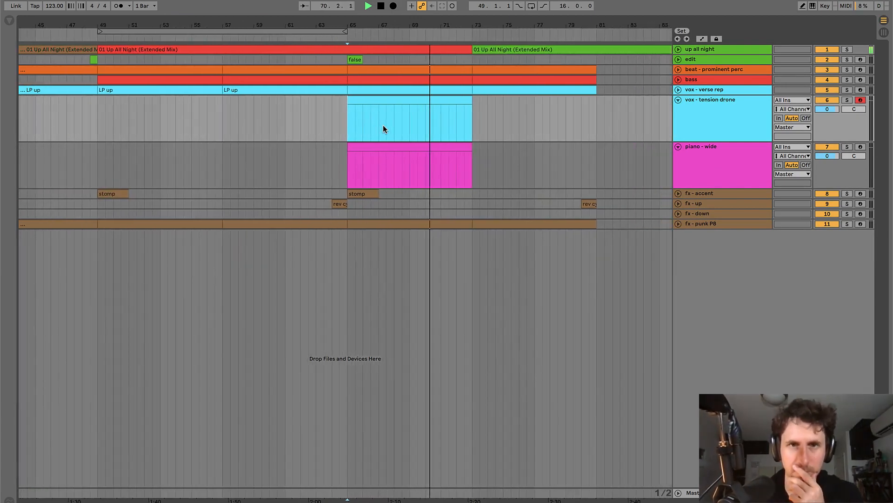
left_click(406, 147)
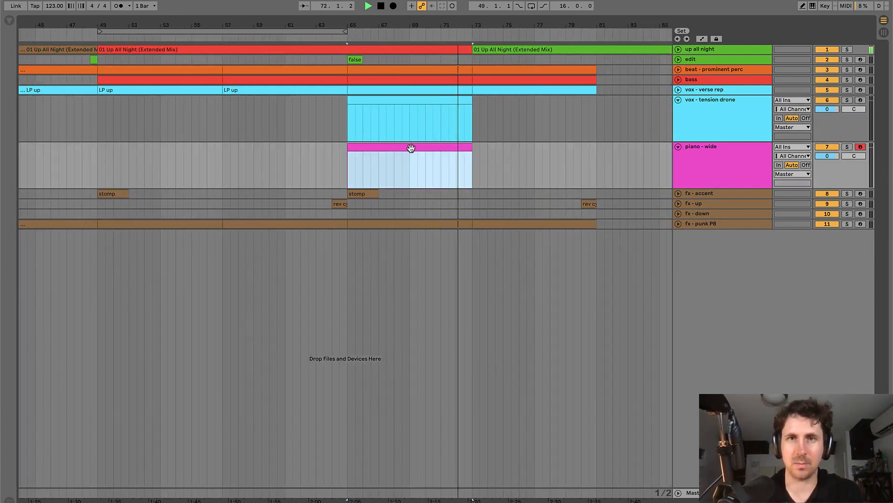
left_click(408, 160)
key("space")
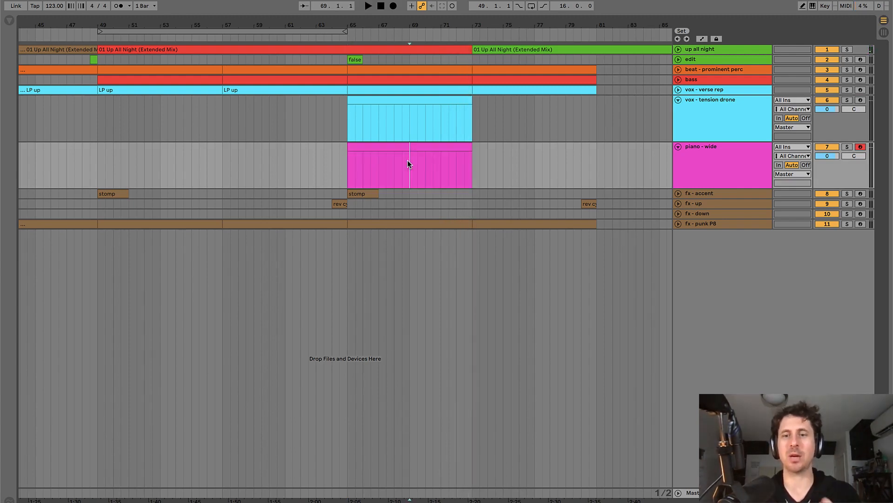
key("XF86AudioLowerVolume")
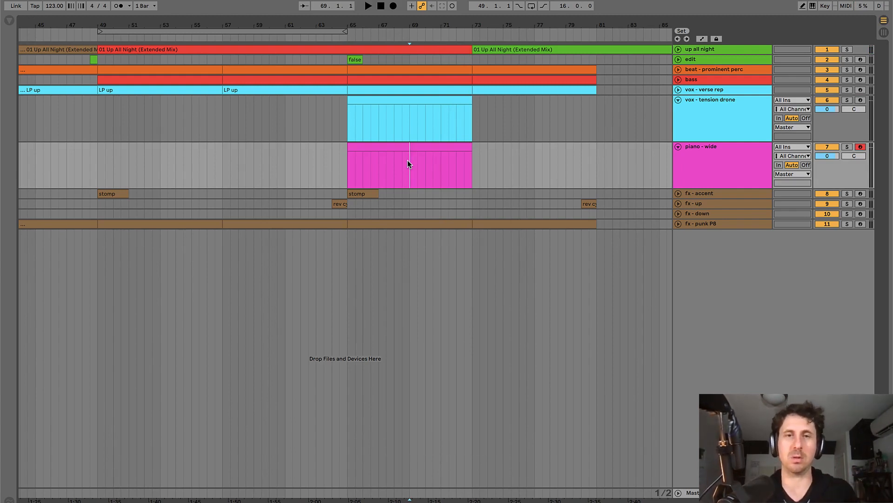
key("space")
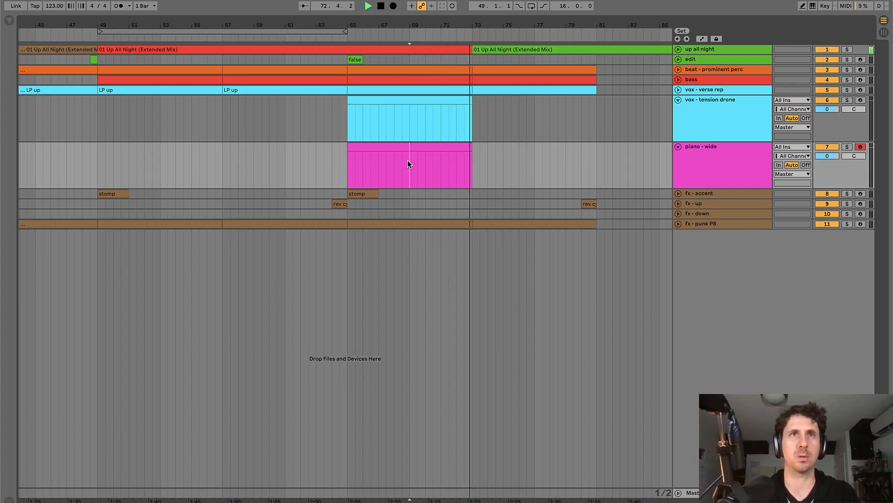
key("space")
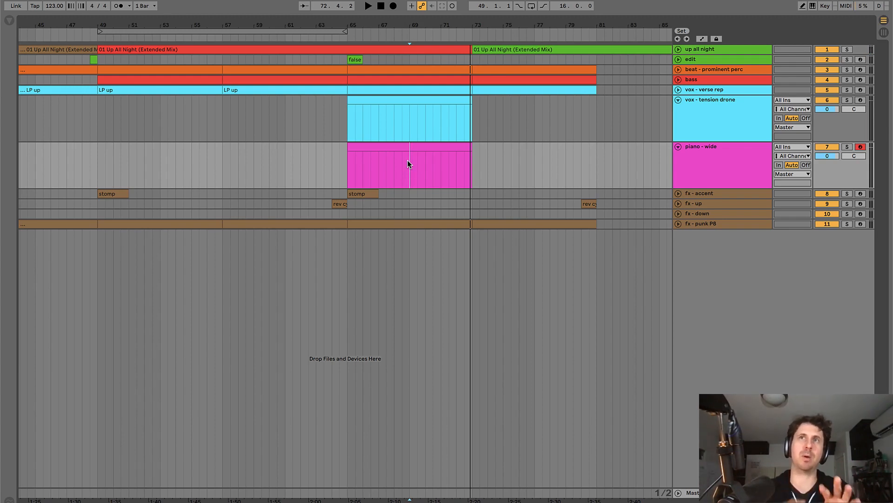
key("space")
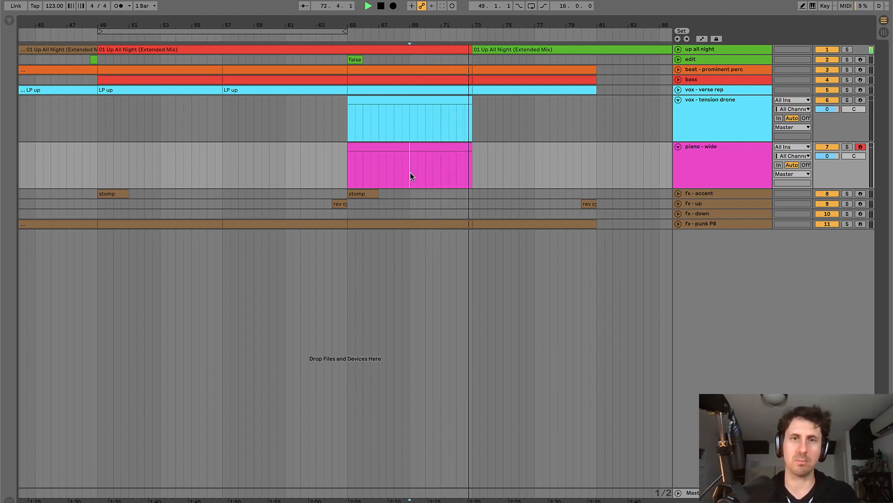
key("space")
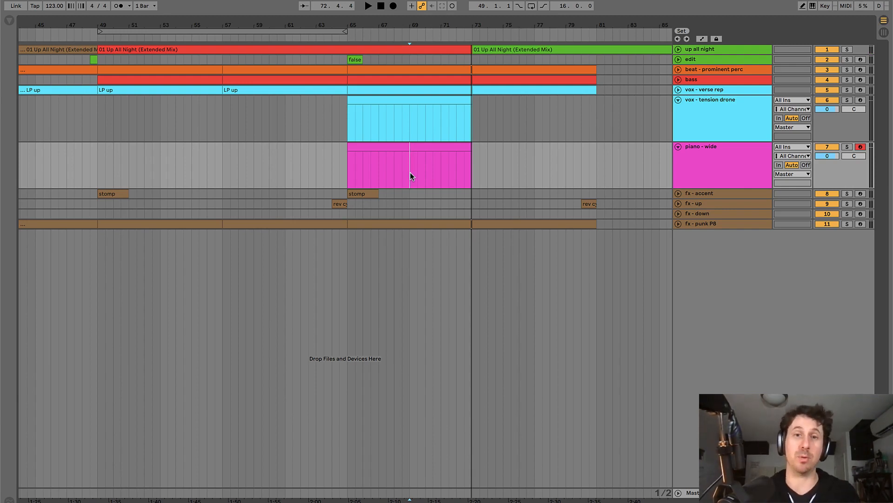
- Fold the piano - wide and vox - tension drone tracks, keeping the playback start at bar 69
left_click(410, 173)
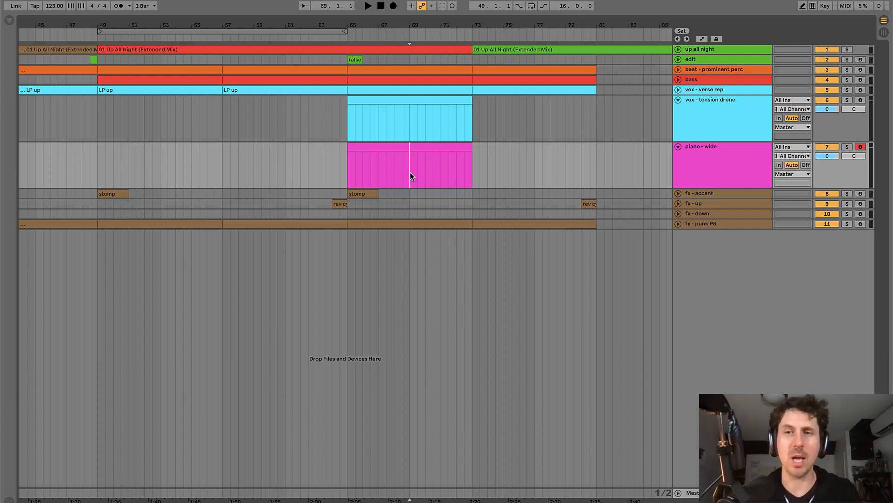
left_click(677, 147)
left_click(678, 100)
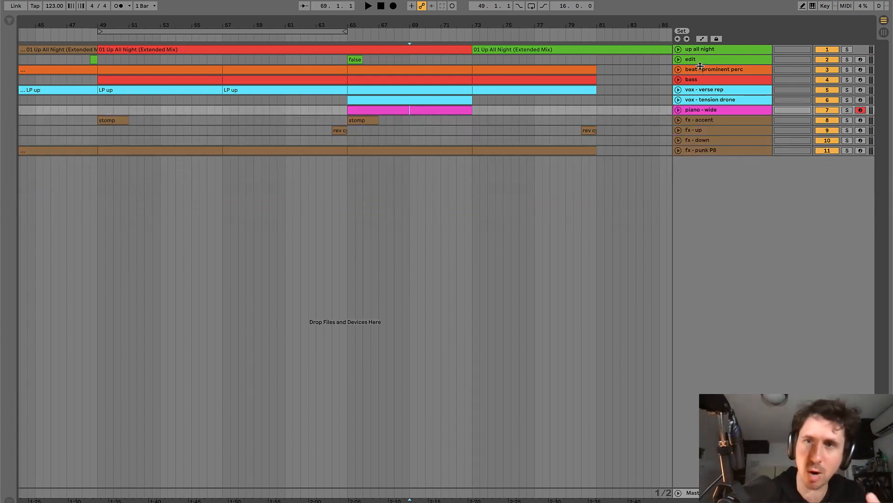
- Unfold the up all night track to show its waveform and play the arrangement from bar 69
left_click(679, 50)
left_click_drag(482, 22, 332, 14)
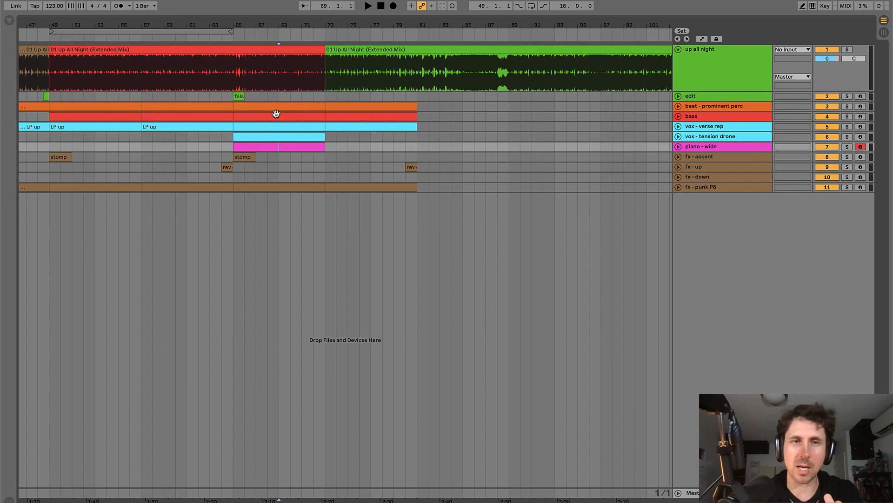
left_click(275, 146)
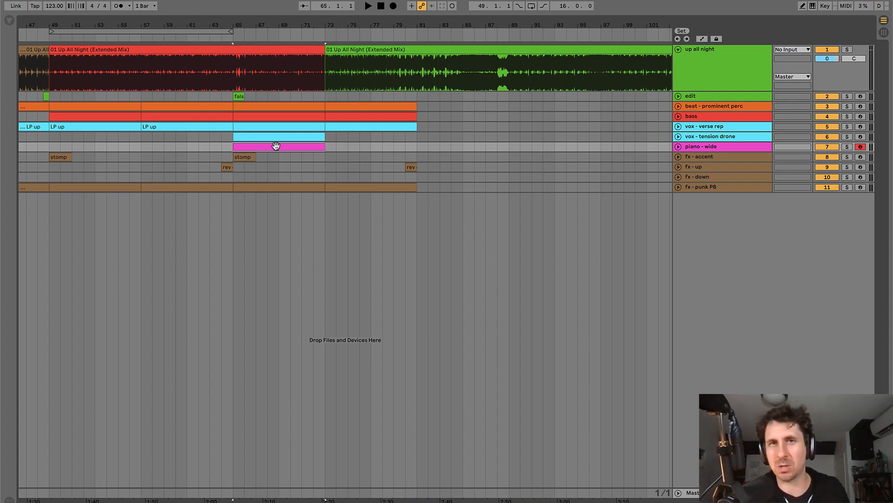
left_click(280, 96)
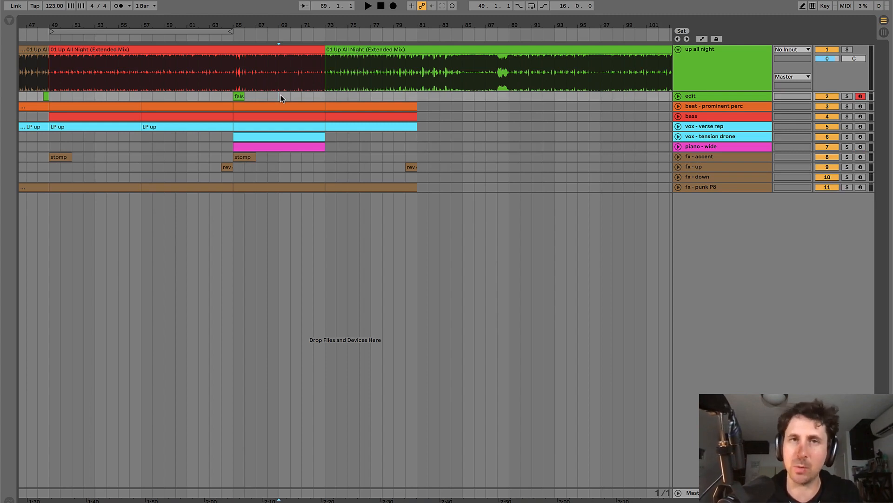
key("space")
key("plus")
key("plus")
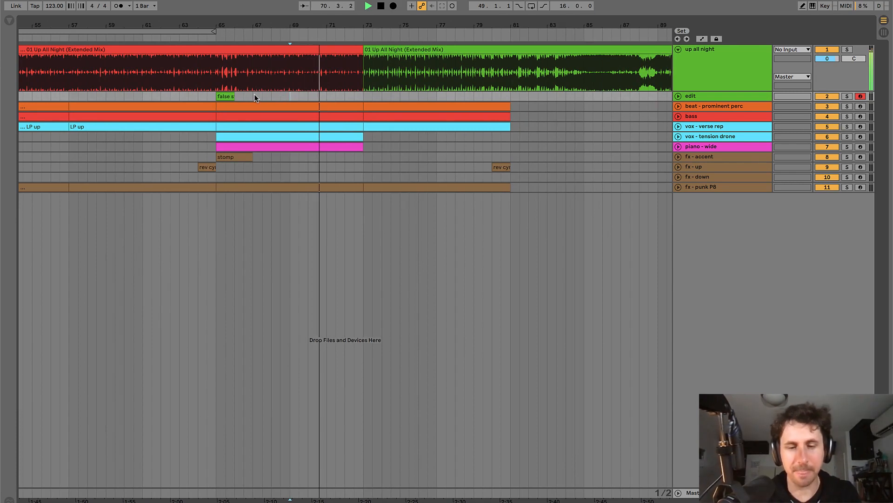
key("space")
- Unfold the edit track and inspect the false start clip and the empty stretch around it
left_click(678, 97)
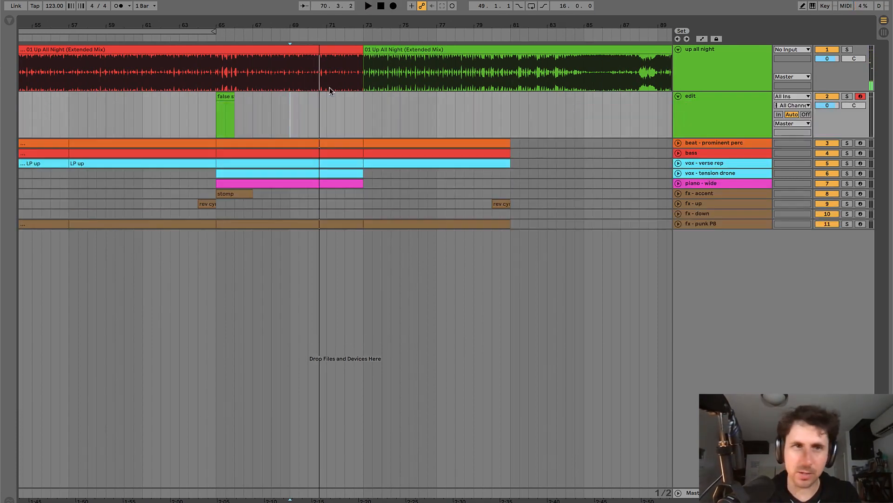
left_click(226, 97)
key("plus")
key("plus")
key("plus")
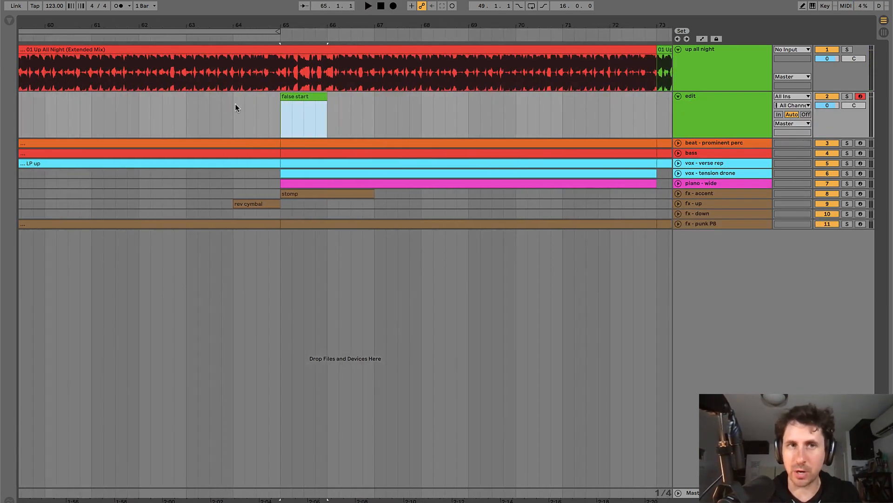
left_click(235, 104)
key("minus")
key("minus")
key("minus")
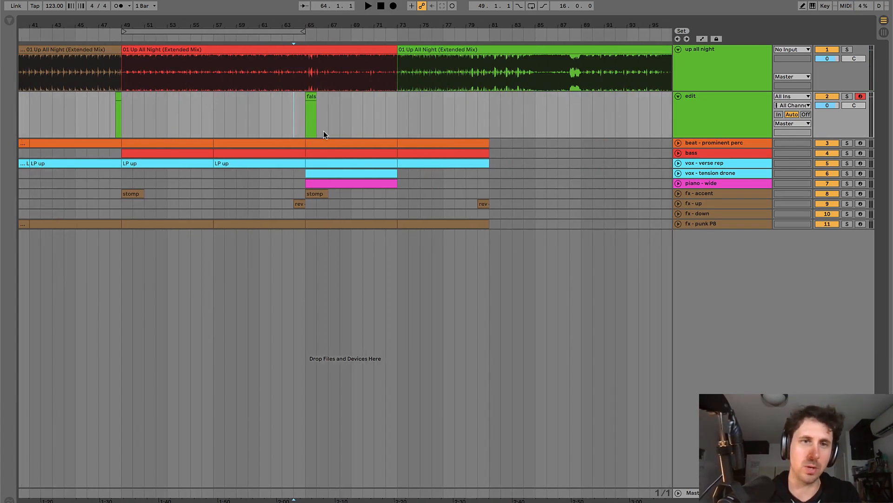
left_click_drag(294, 110, 428, 100)
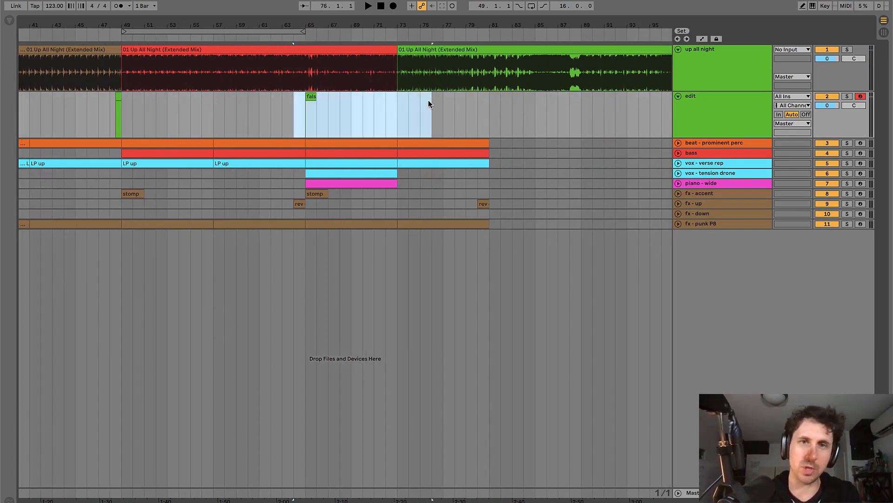
left_click(394, 112)
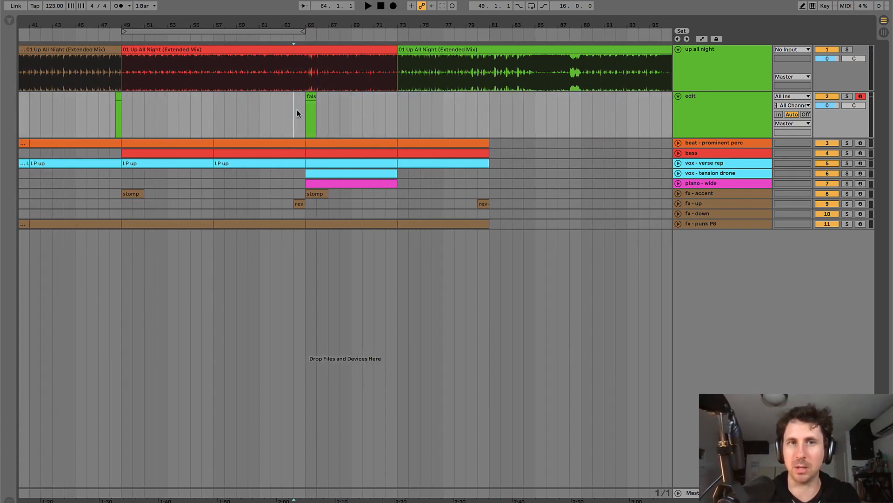
- Replay bars 64 to 66 of the reference track to examine the false start and the accent that follows it
left_click_drag(309, 70, 315, 73)
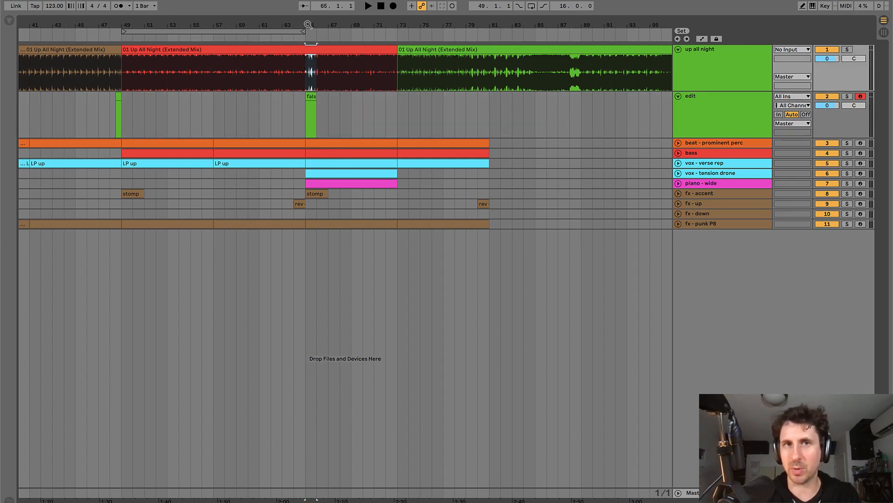
mouse_move(309, 25)
left_mouse_down()
mouse_move(309, 33)
mouse_move(309, 25)
left_mouse_up()
left_click_drag(304, 69, 335, 76)
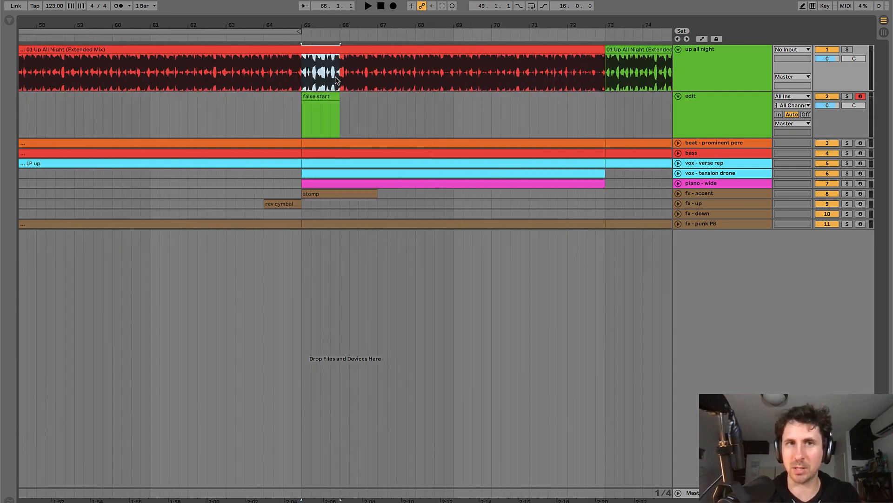
left_click(283, 72)
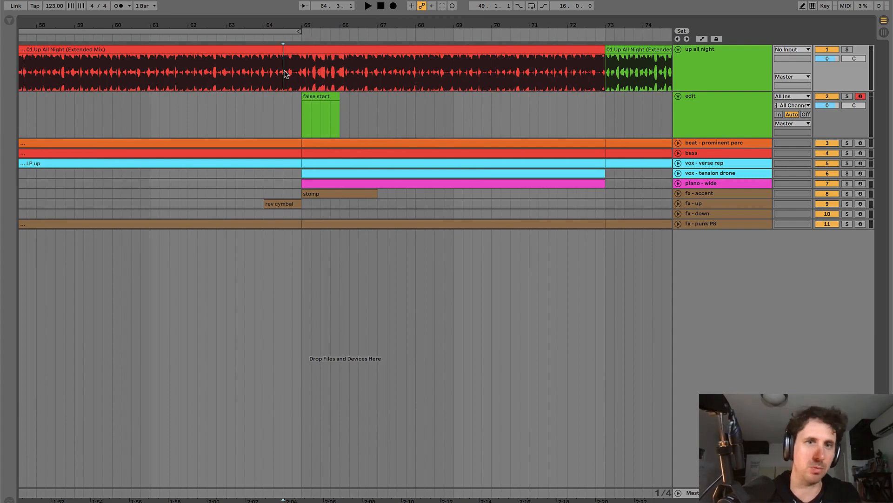
key("space")
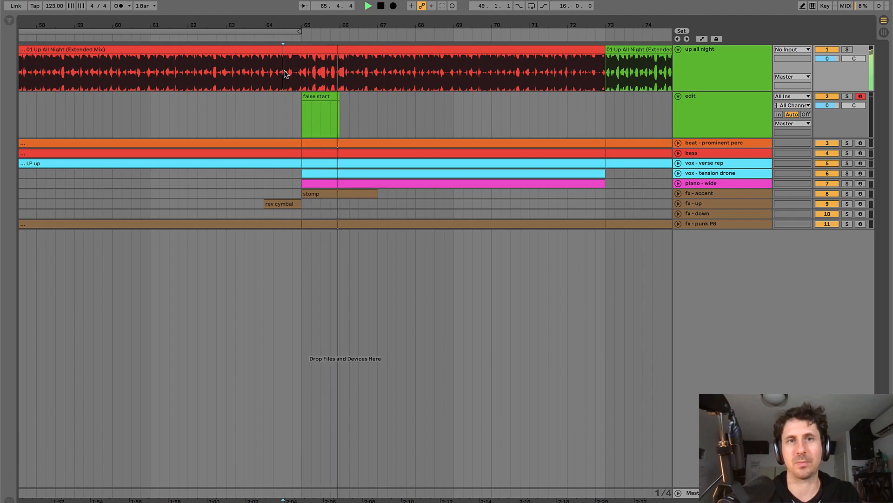
key("space")
left_click_drag(315, 78, 358, 74)
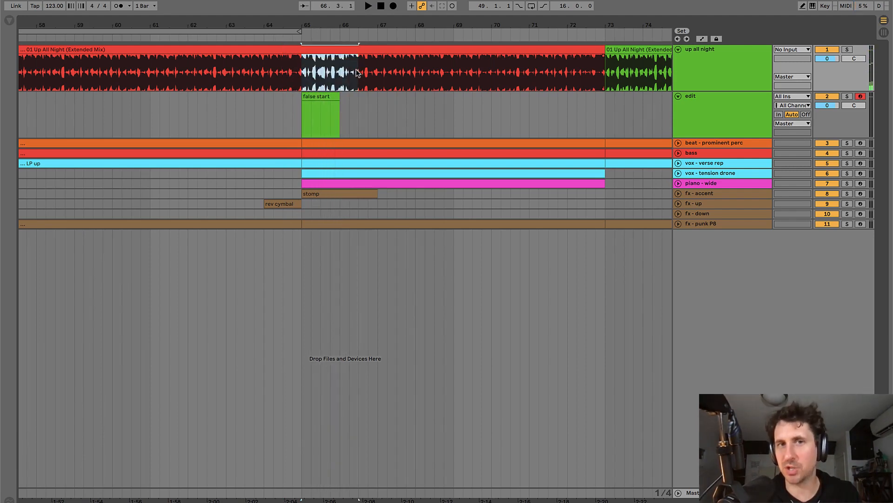
left_click(292, 70)
key("space")
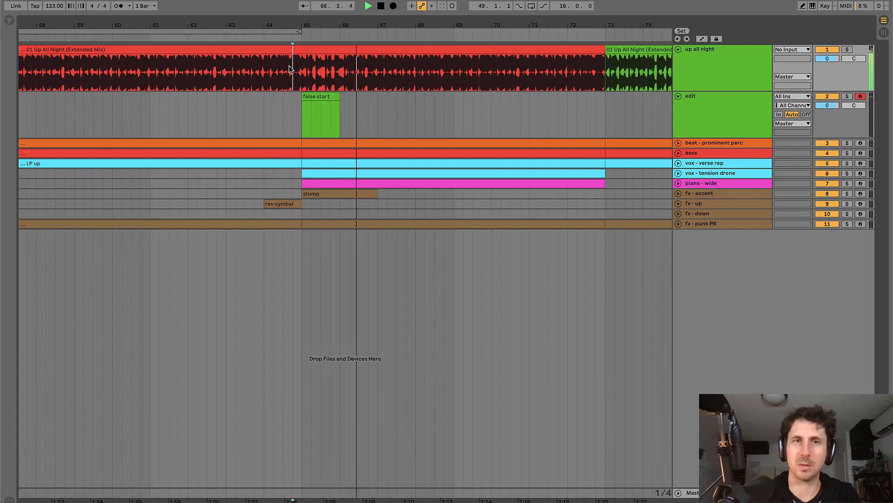
left_click(350, 71)
key("space")
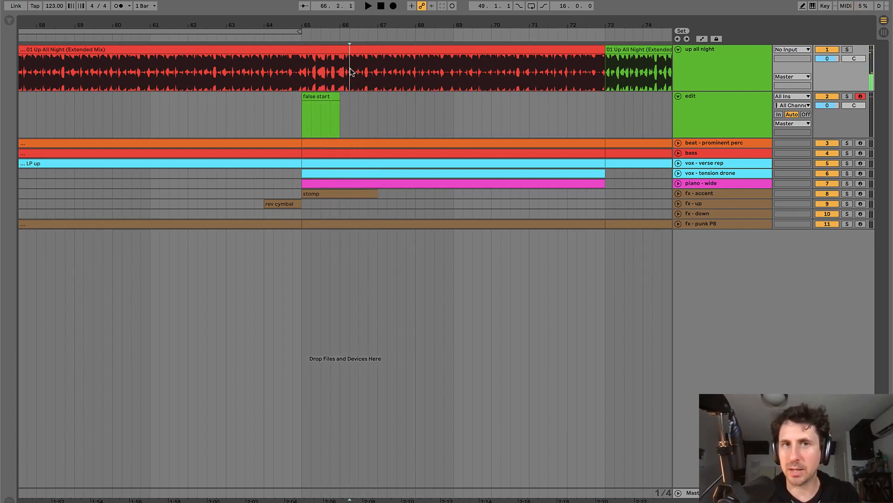
- Separate the stomp clip on fx - accent at bar 66, shift its second half to start at 66.2, and play from bar 66
left_click_drag(383, 190, 338, 189)
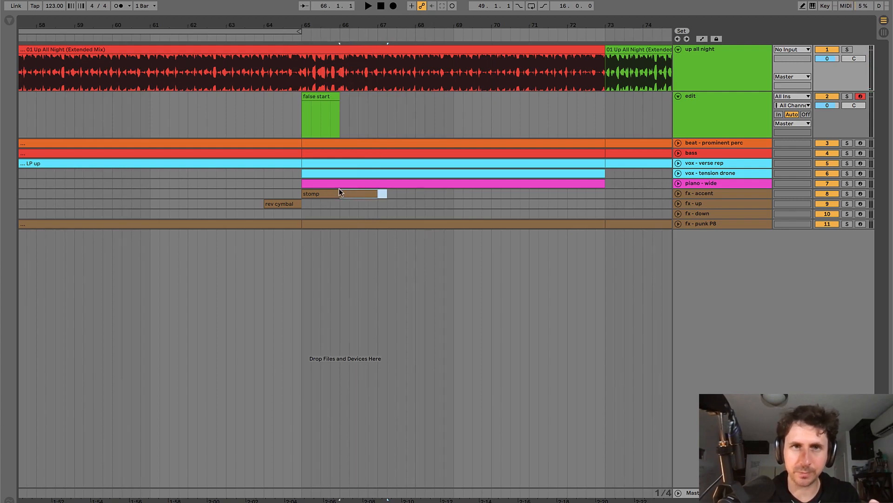
key("space")
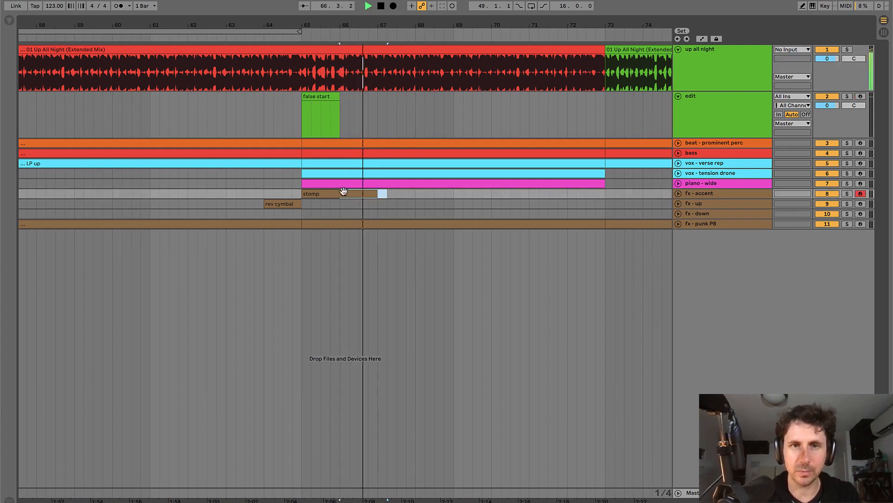
key("Right")
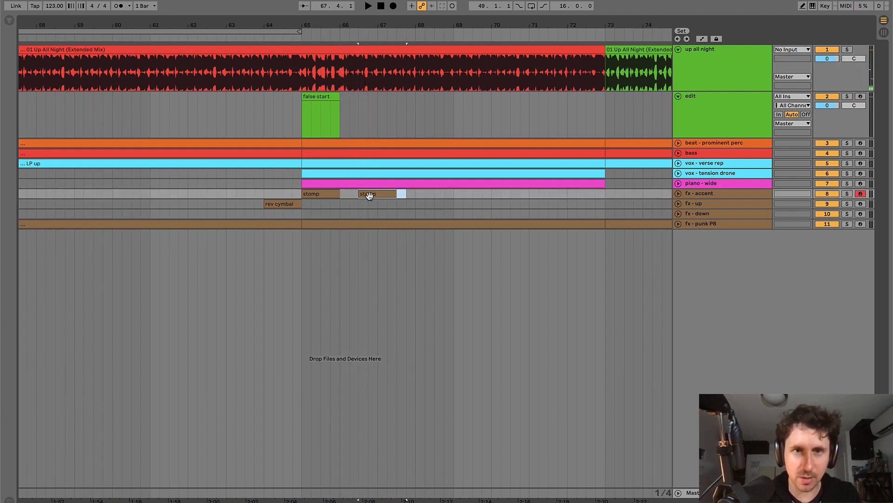
left_click(336, 207)
key("space")
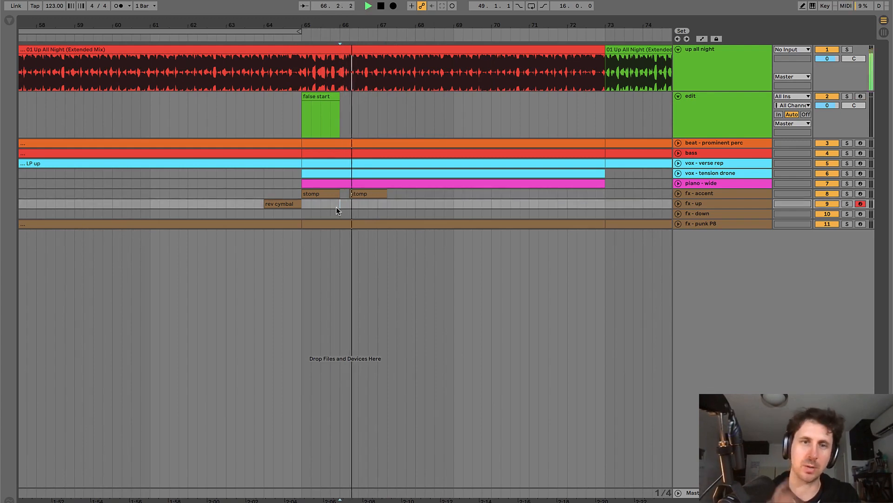
- Trim the shifted fx - accent clip to end at bar 67 and rename it crash
left_click_drag(396, 194, 378, 192)
key("Delete")
left_click(367, 194)
key("super+r")
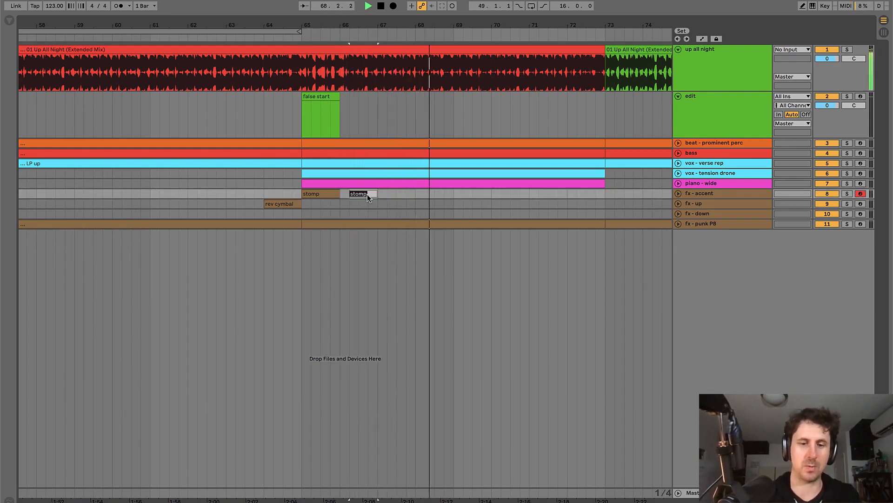
type("crash")
key("Return")
- Name the beat - prominent perc clip at bar 73 HP
left_click(399, 191)
key("minus")
key("minus")
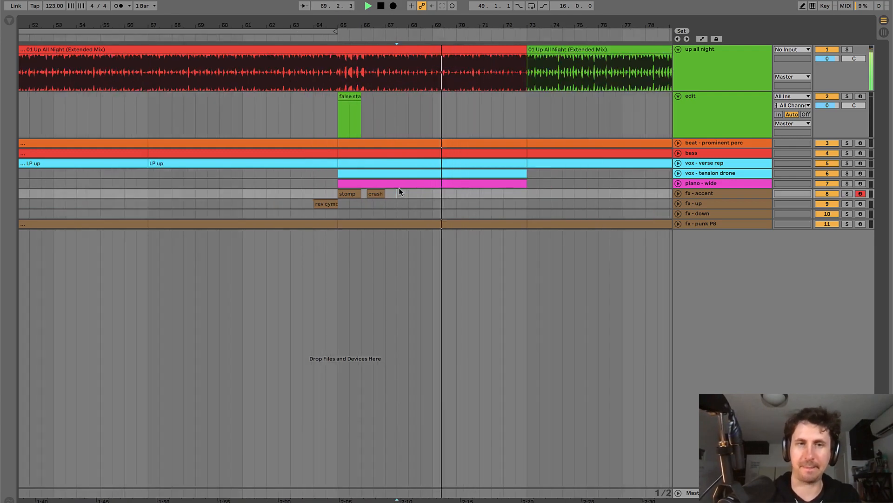
scroll(419, 209, "right", 2)
scroll(419, 208, "right", 1)
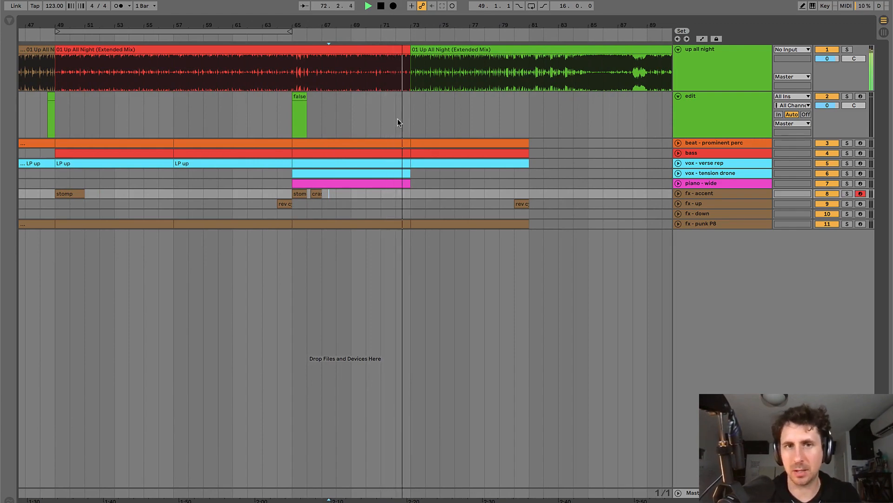
left_click(410, 117)
key("minus")
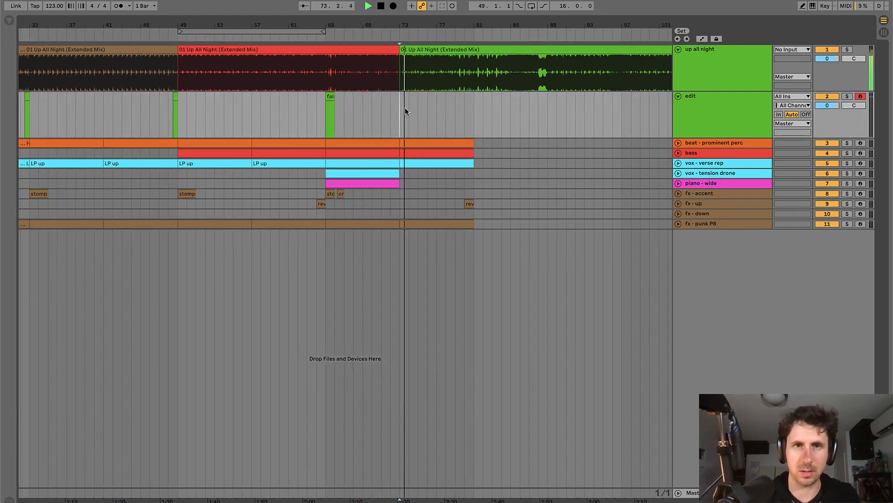
left_click(389, 145)
type("HP")
key("Return")
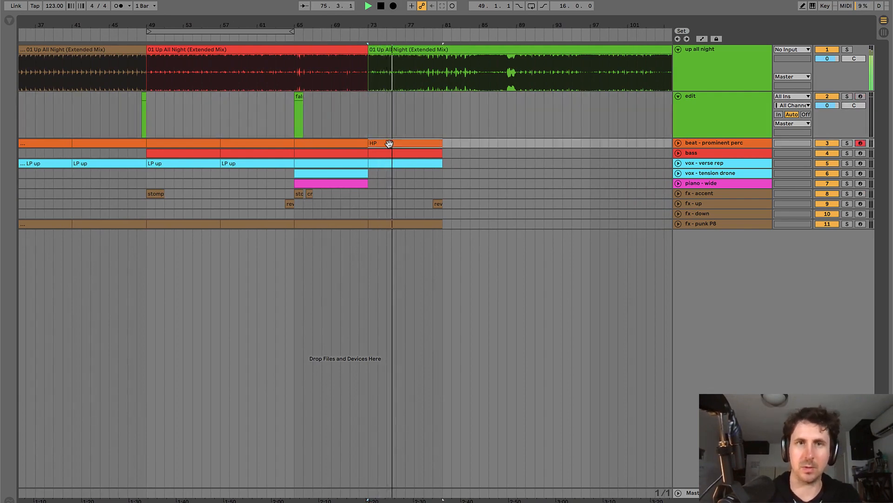
- Split the green reference clip at bar 89 and color the section from bar 73 to bar 89 light blue
left_click(518, 70)
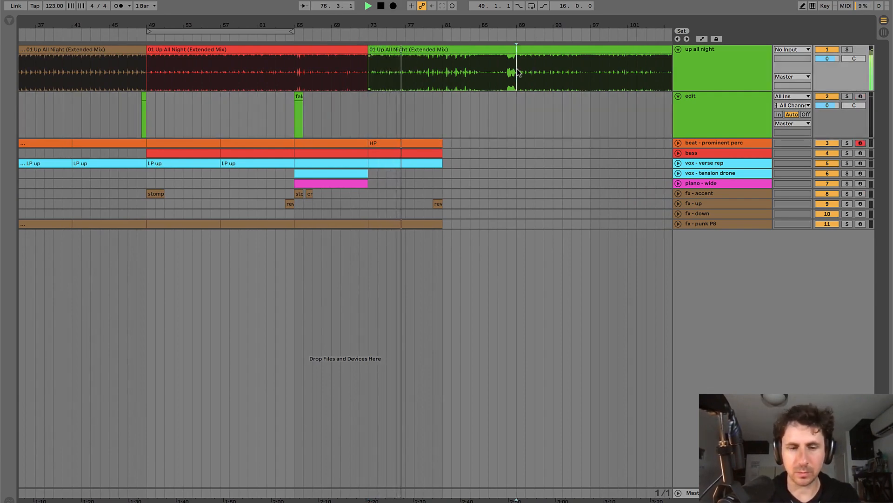
key("super+e")
right_click(490, 52)
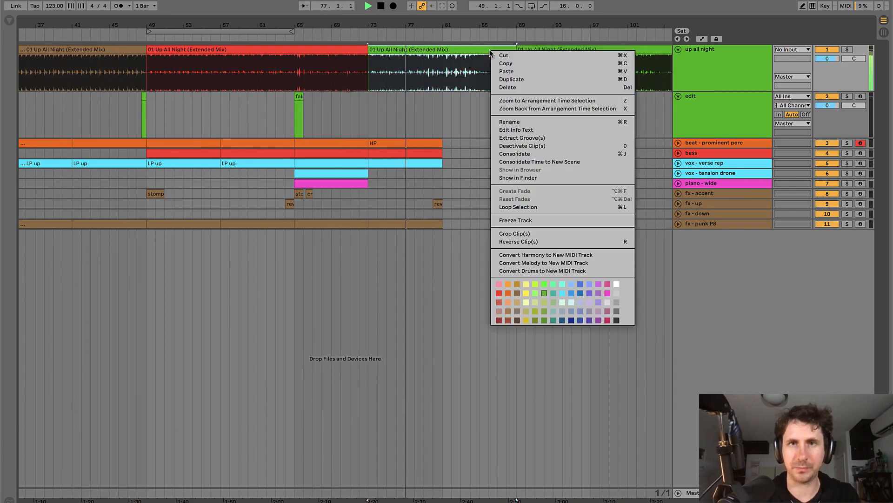
left_click(562, 293)
- Play from bar 73 and name the bass clip there HP
left_click(370, 110)
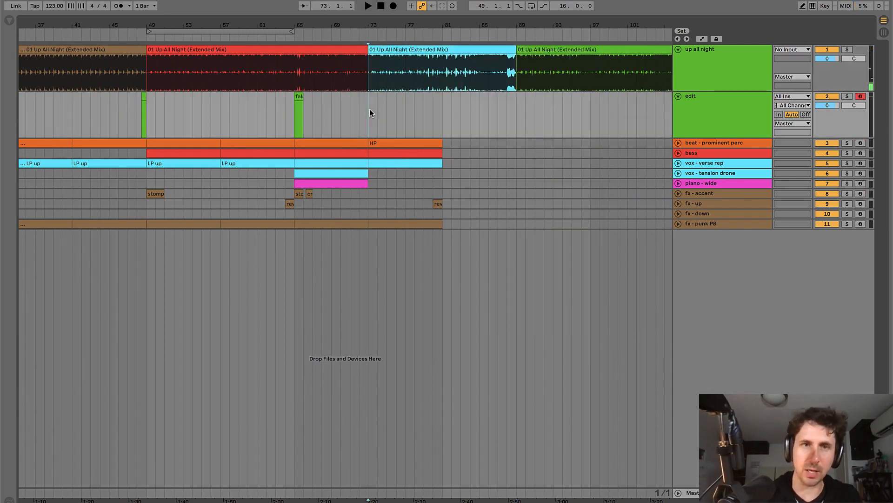
left_click(382, 142)
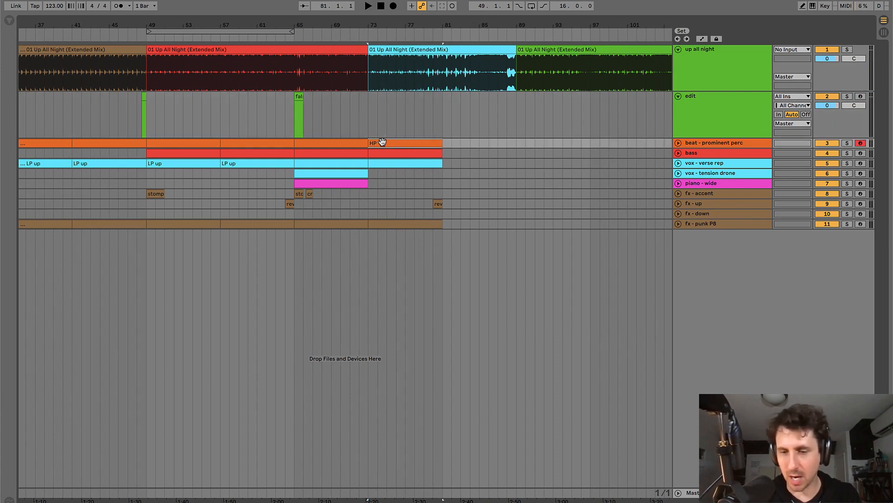
key("space")
left_click(382, 153)
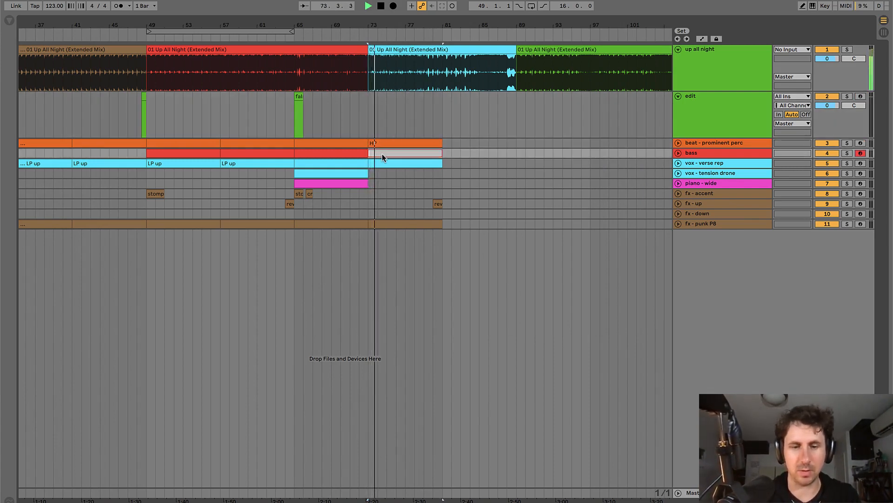
type("HP")
key("Return")
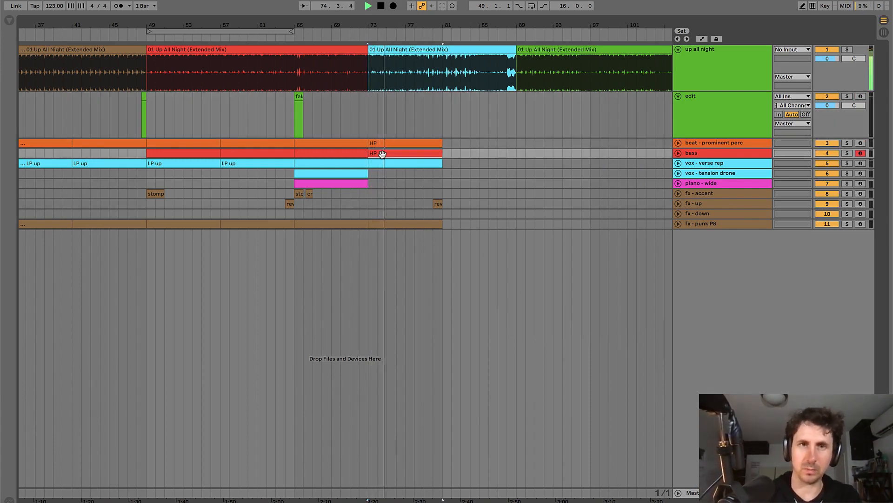
- Loop bars 73 to 81 and examine their low end in the enlarged Spectrum display on the Master track
key("ctrl+l")
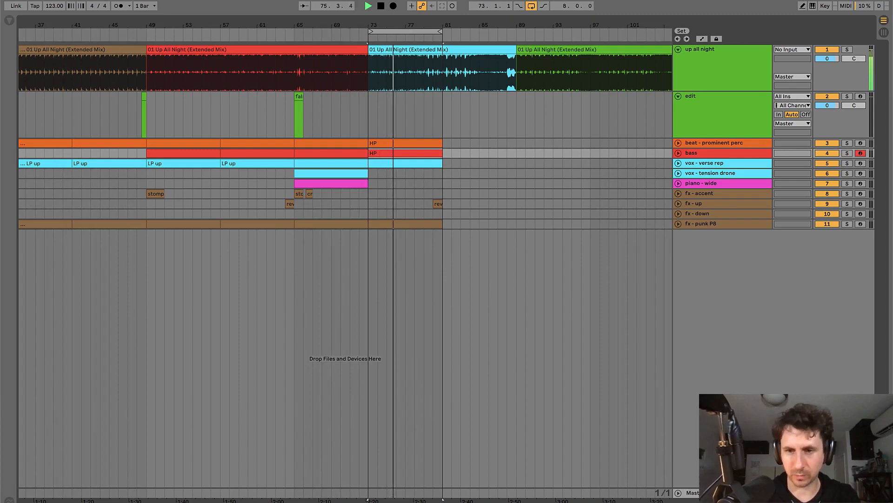
double_click(694, 492)
scroll(589, 475, "right", 10)
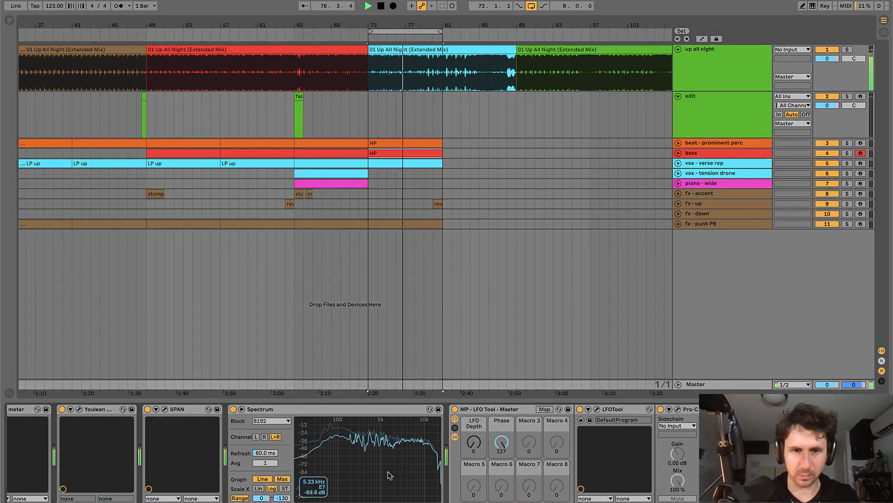
double_click(352, 466)
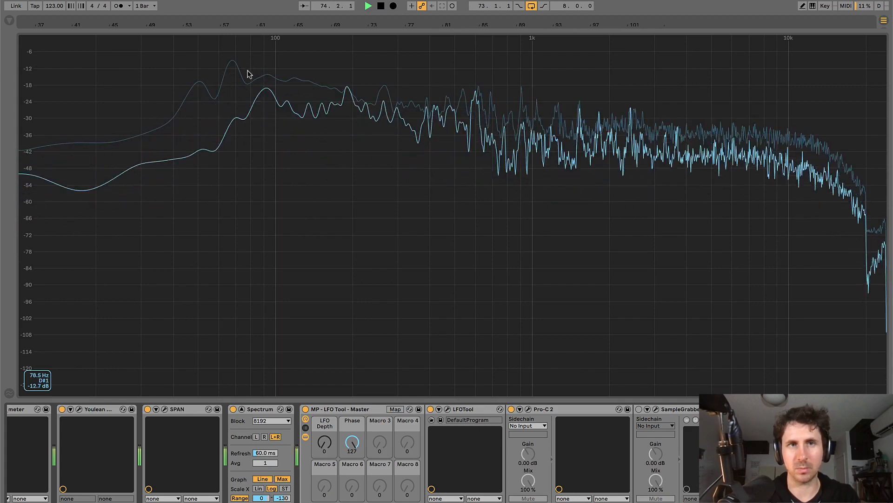
key("space")
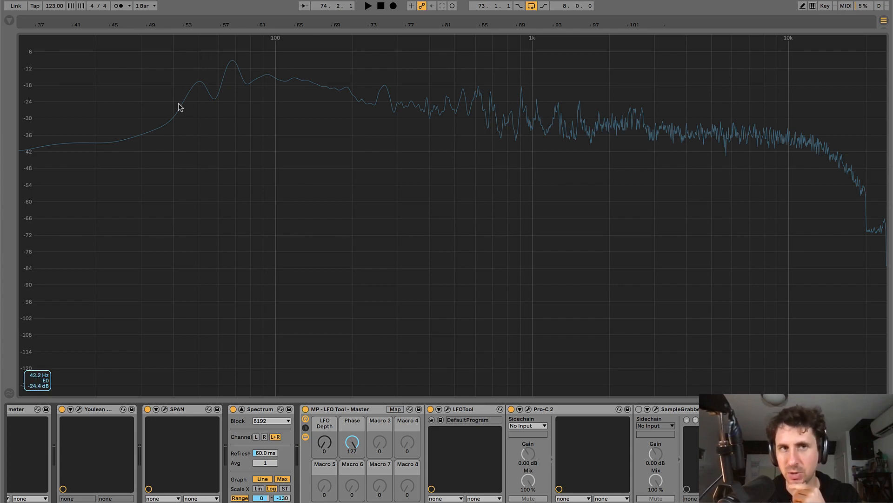
- Play the bar 73 loop in the arrangement and duplicate the piano - wide and vox - tension drone clips into bars 73 to 81
double_click(298, 162)
left_click(409, 152)
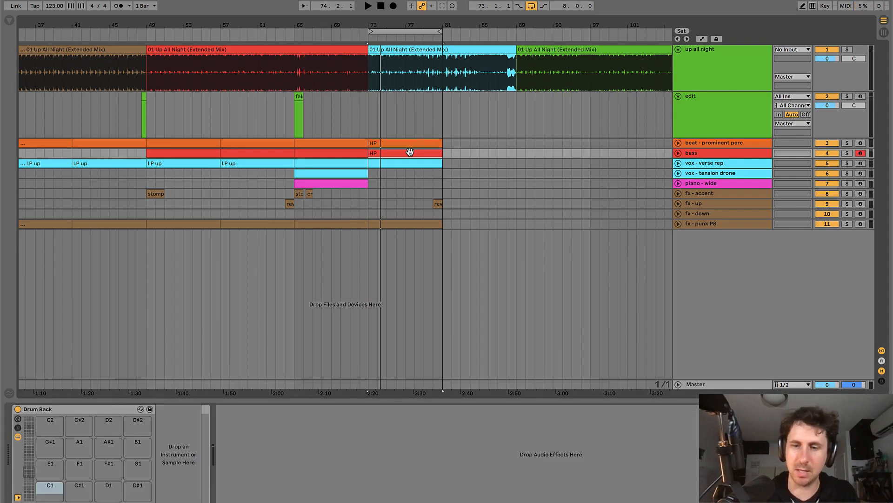
scroll(409, 151, "up", 2)
key("space")
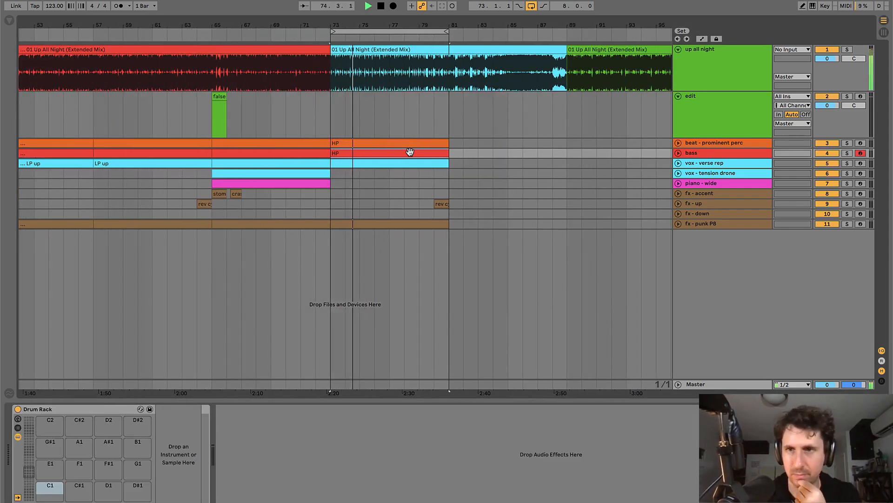
left_click(312, 185)
key("ctrl+d")
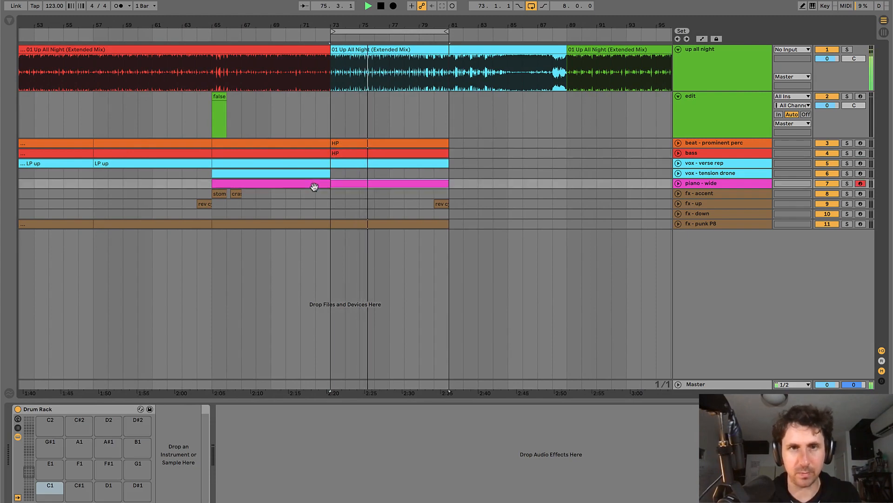
left_click(274, 173)
key("ctrl+d")
left_click(372, 162)
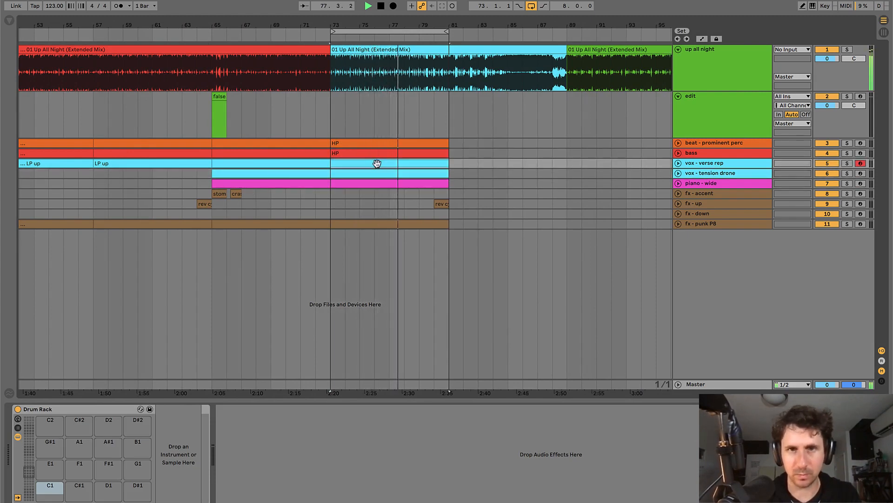
- Play from bar 72 and unfold the fx - punk P8 track to check its notes against the reference around bar 73
left_click(722, 221)
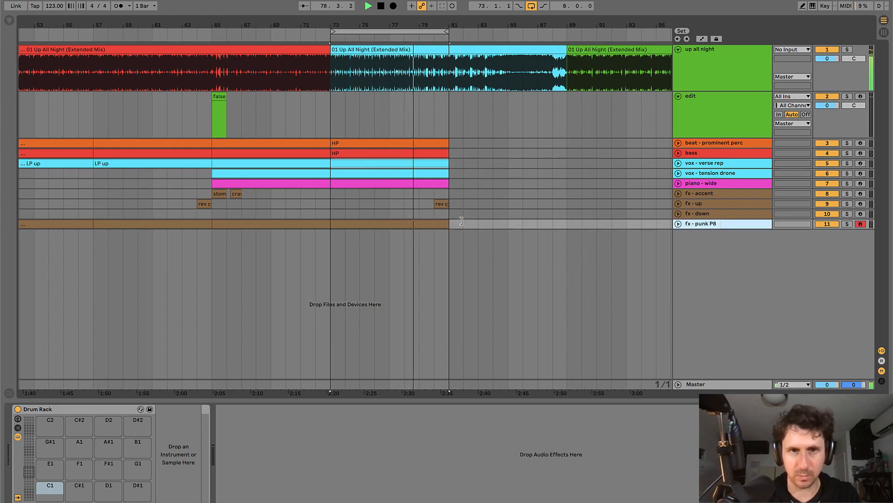
left_click(316, 214)
key("space")
left_click(678, 223)
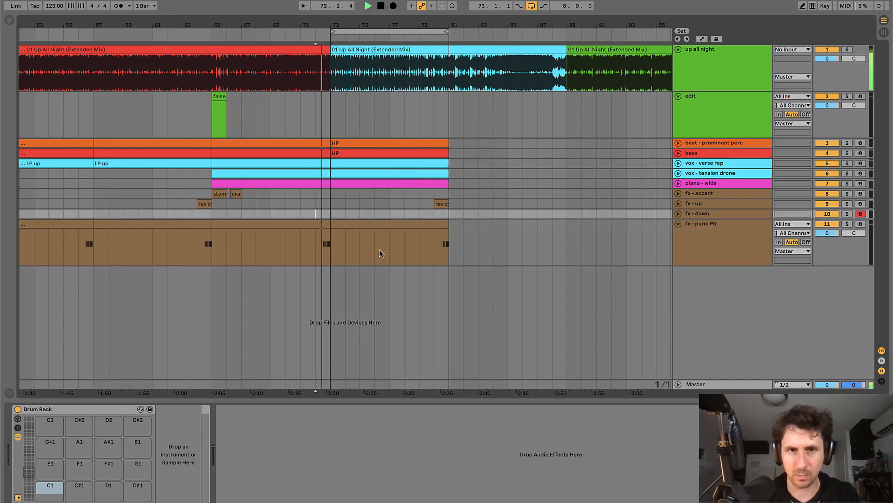
- Copy the rev cymb clip to bar 72 on fx - up and the crash clip to bar 73 on fx - accent
left_click_drag(316, 242, 346, 241)
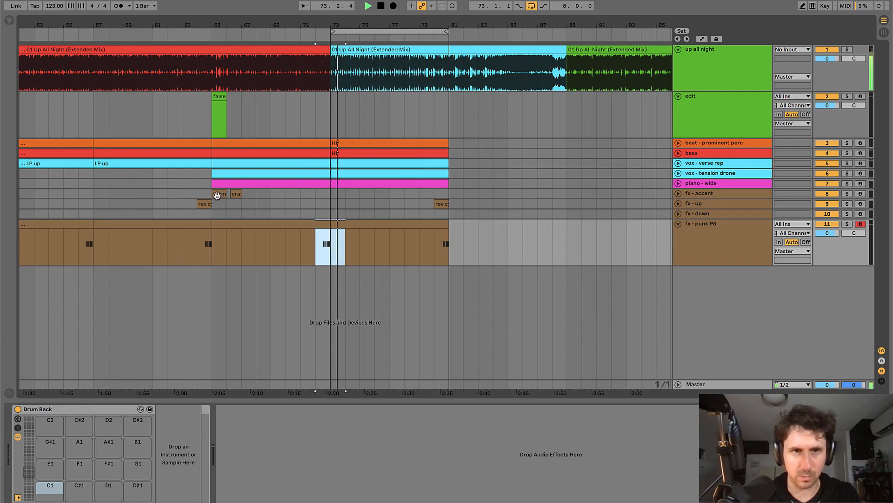
left_click_drag(202, 203, 344, 192)
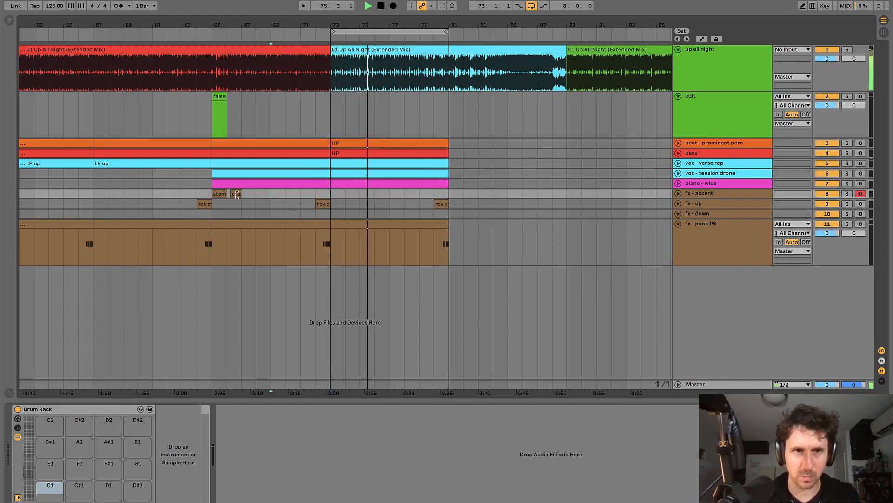
left_click_drag(237, 194, 324, 194)
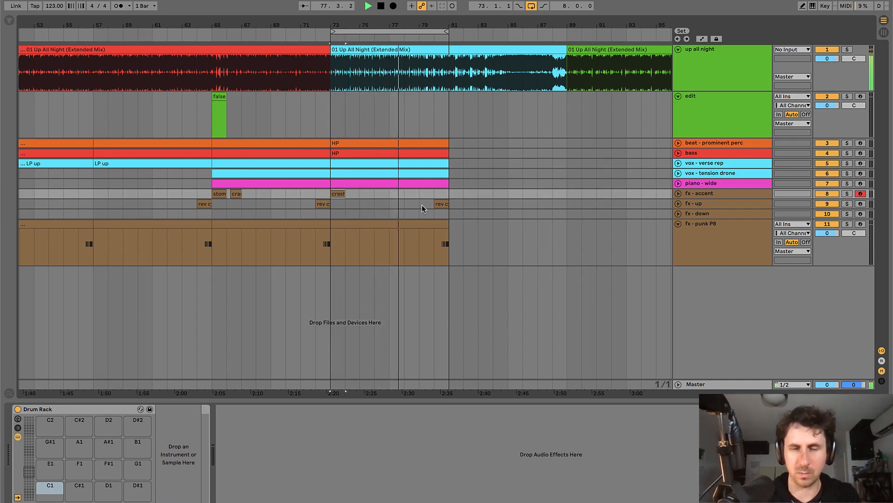
left_click(678, 224)
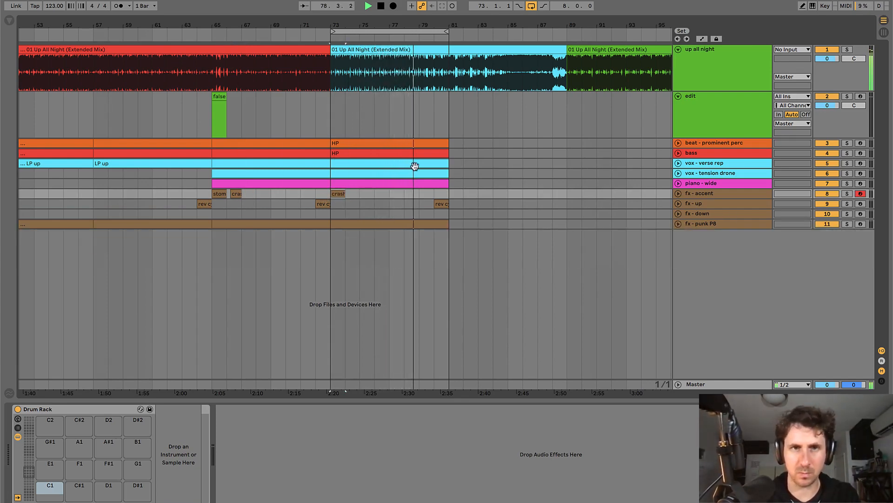
- Move the eight-bar loop to start at bar 81, unfold the vox - verse rep track and audition from bar 79
left_click_drag(421, 30, 541, 31)
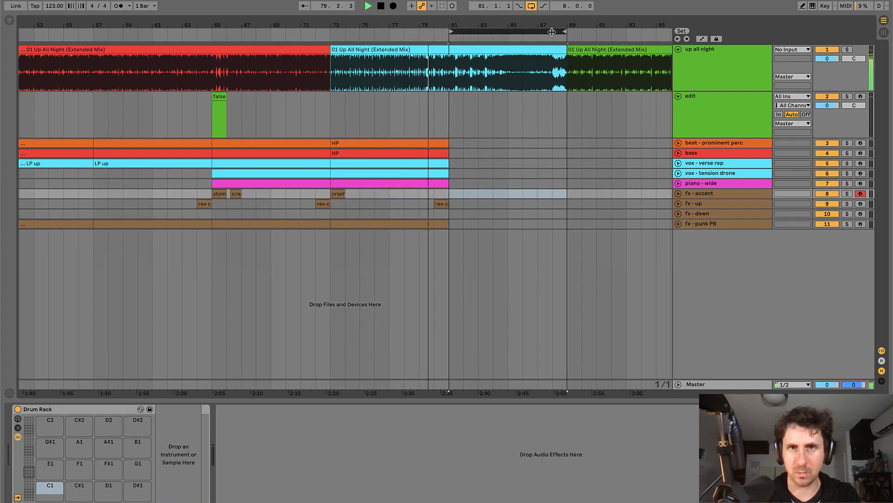
key("space")
left_click(711, 166)
left_click(679, 163)
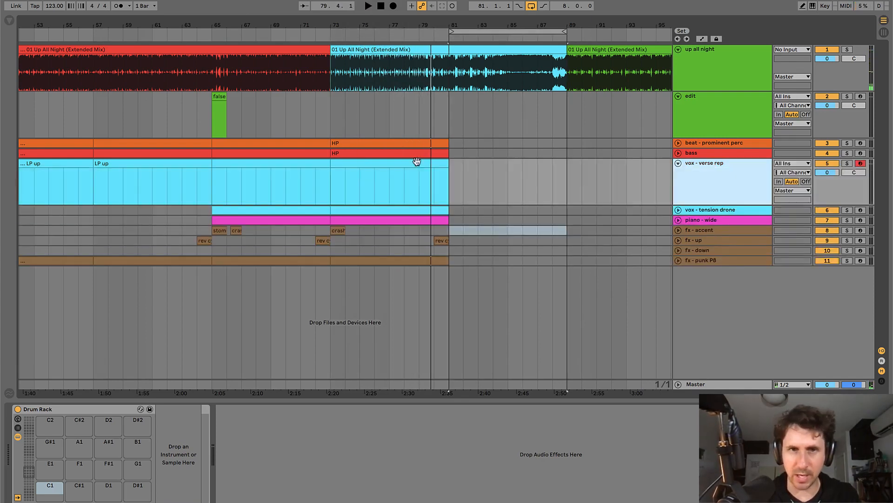
left_click(389, 185)
scroll(390, 185, "up", 2)
key("space")
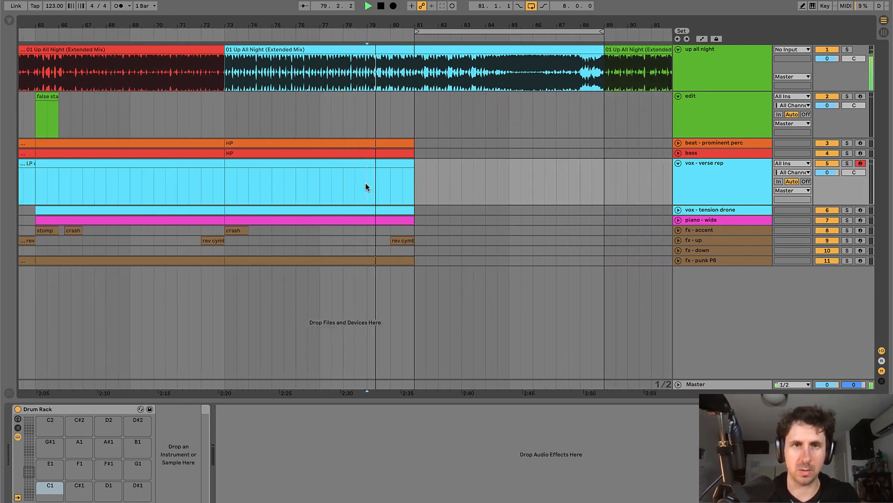
- Split the vox - verse rep clip at bar 79 and name its last two bars faster rep - "up all night"
key("space")
left_click(391, 162)
key("ctrl+f")
type("fas")
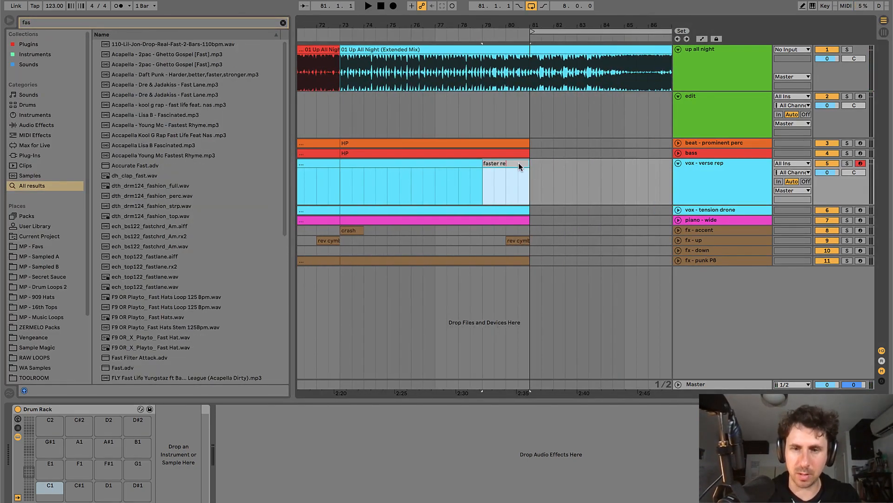
type("up al")
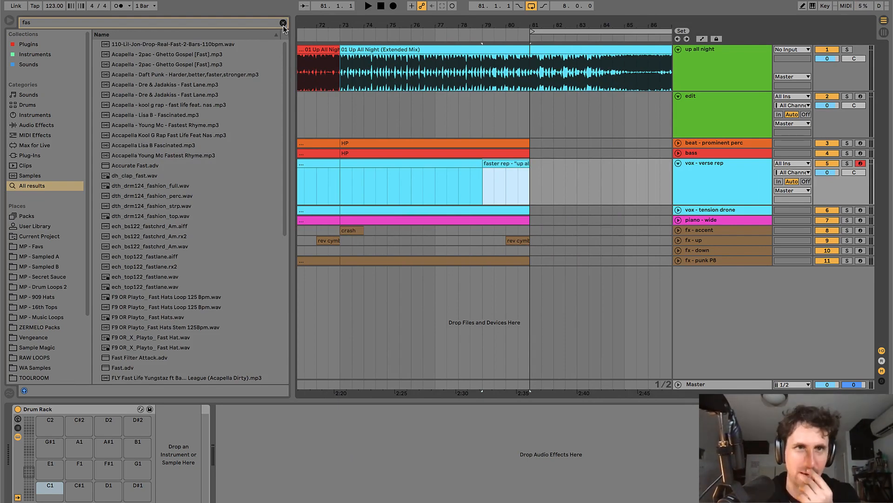
left_click(283, 23)
left_click(10, 20)
left_click(699, 184)
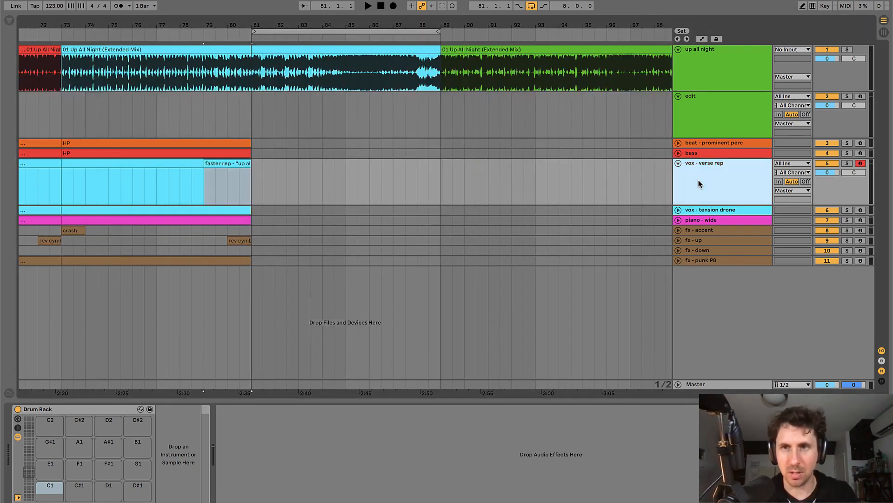
- Insert an empty eight-bar MIDI clip on vox - verse rep from bar 81 to bar 89
scroll(247, 153, "left", 5)
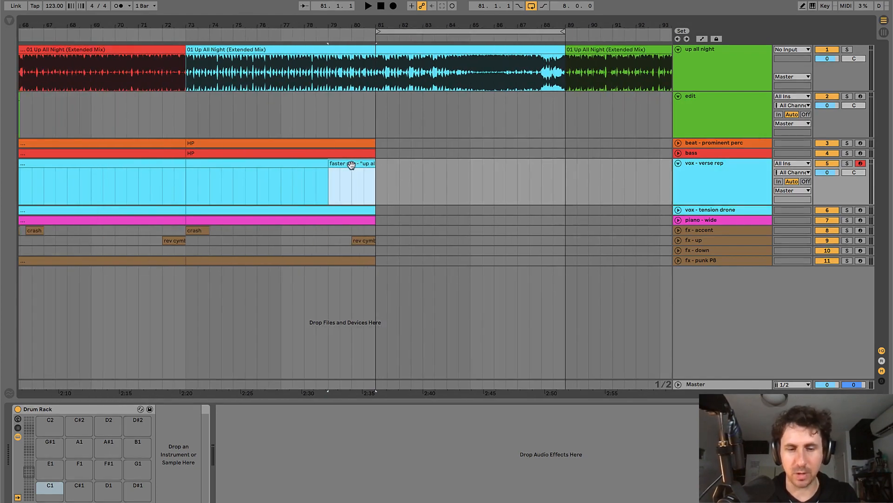
left_click_drag(377, 170, 567, 198)
key("ctrl+shift+m")
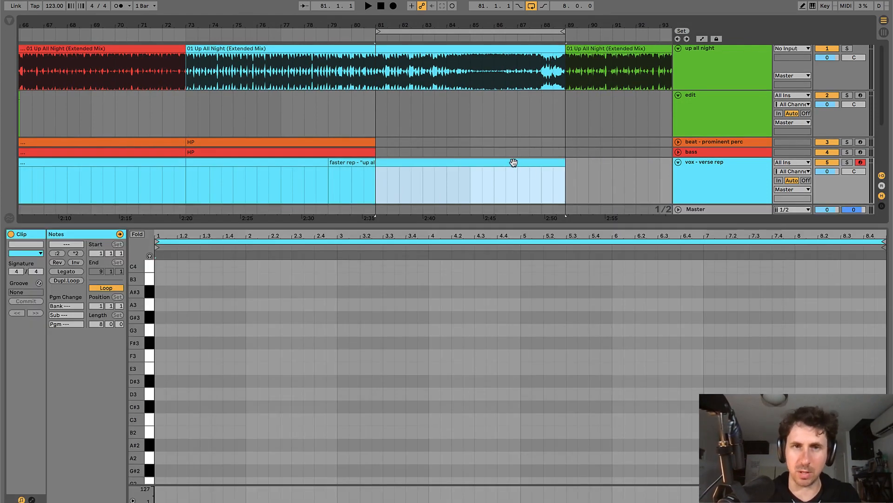
- Rename the bar 79 clip TITLE REP - faster "up all night" and consolidate a duplicate of it across bars 81 to 89
left_click(356, 159)
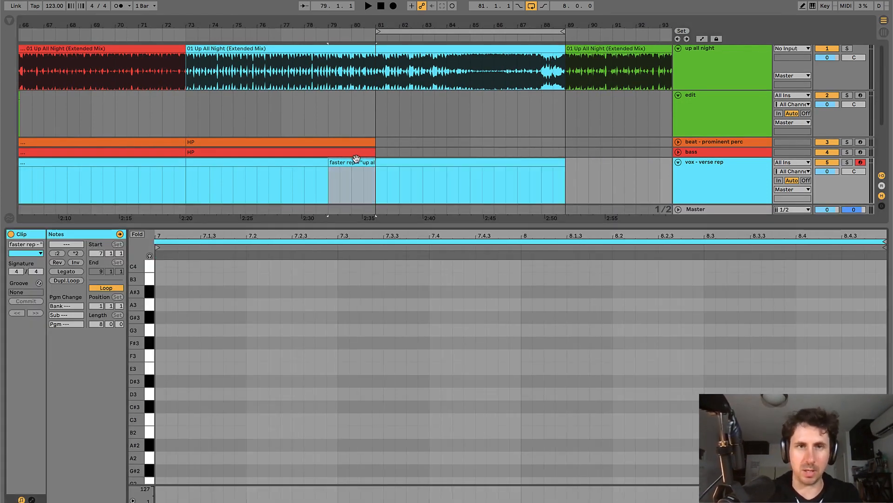
left_click(354, 162)
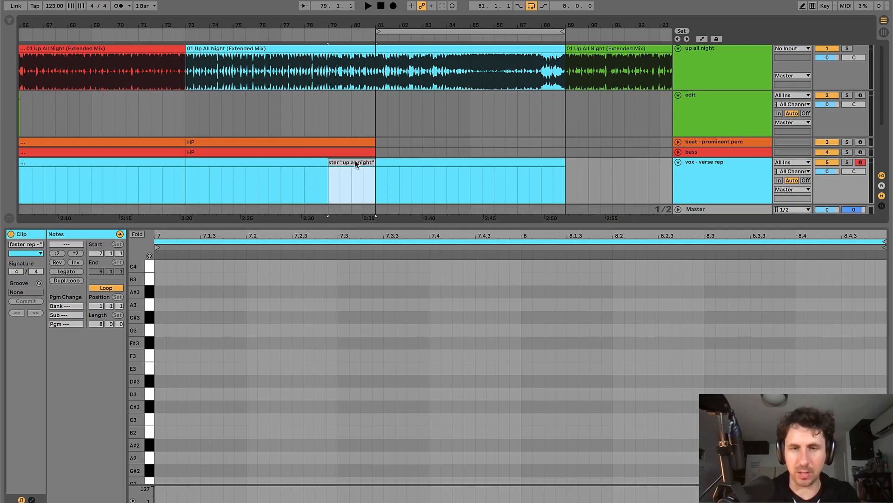
key("ctrl+d")
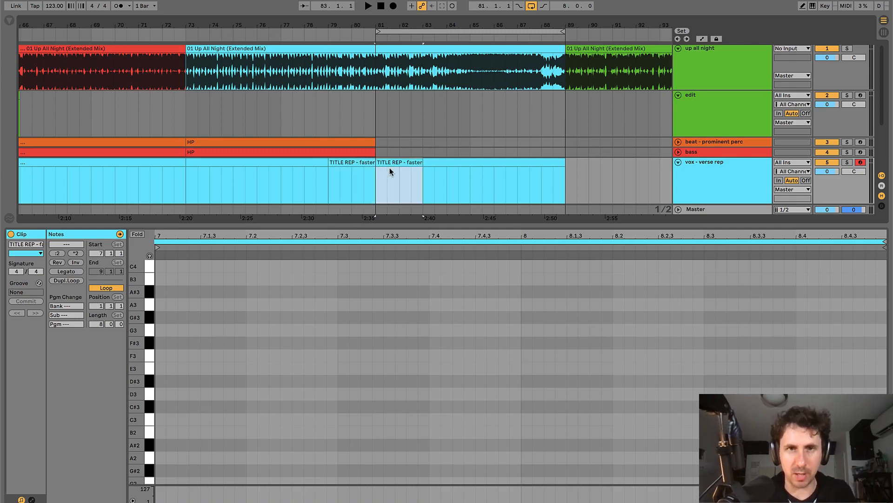
left_click_drag(379, 171, 562, 177)
key("ctrl+j")
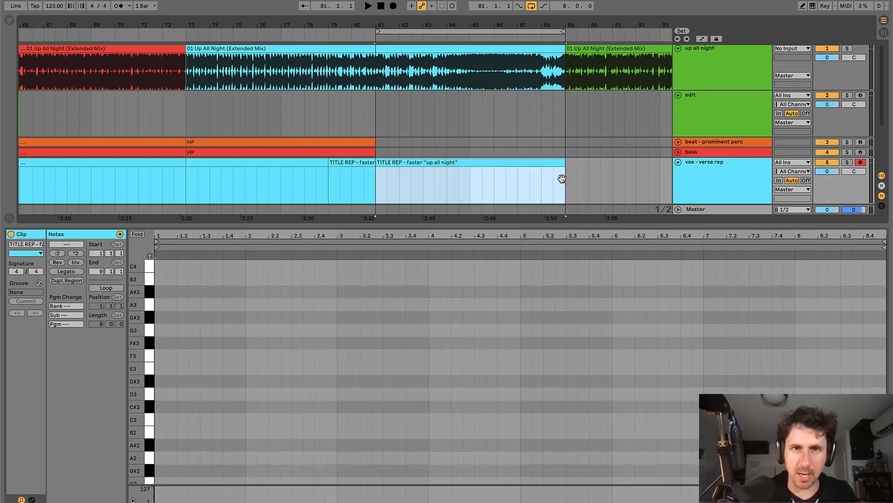
key("ctrl+alt+l")
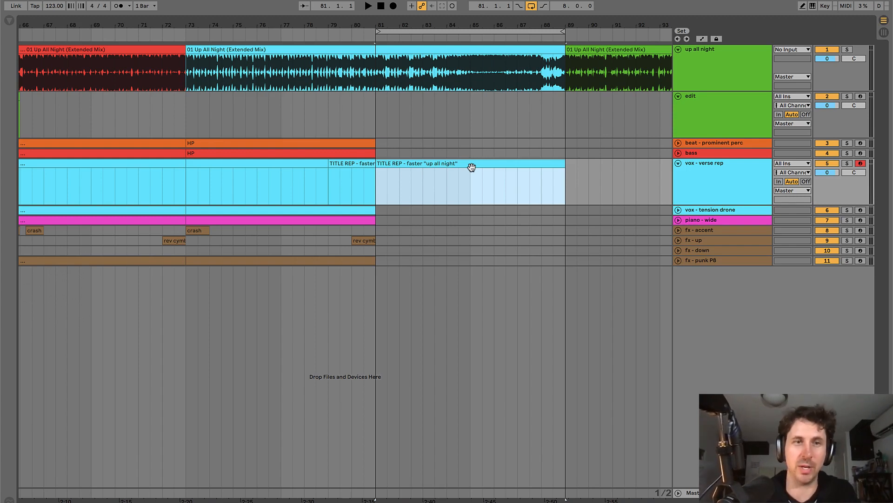
- Audition the section from bars 81 and 79, and extend the loop start back to bar 73 for a 16-bar loop
left_click(297, 147)
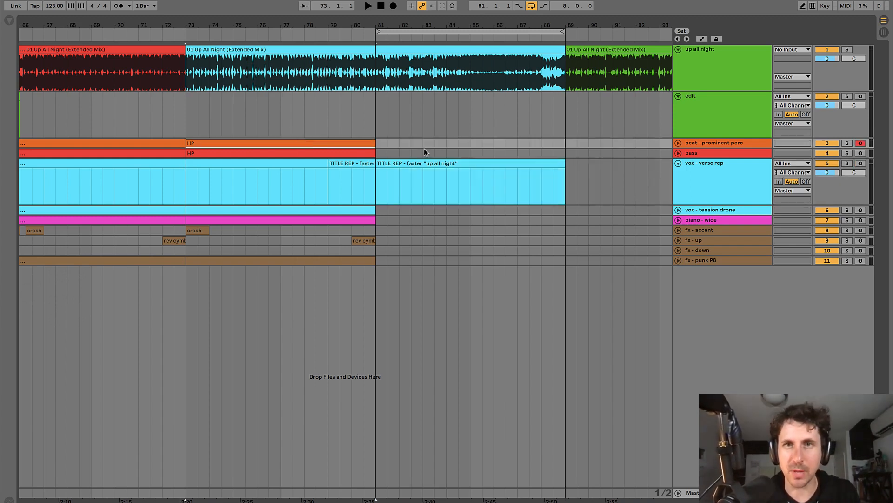
left_click(375, 142)
key("space")
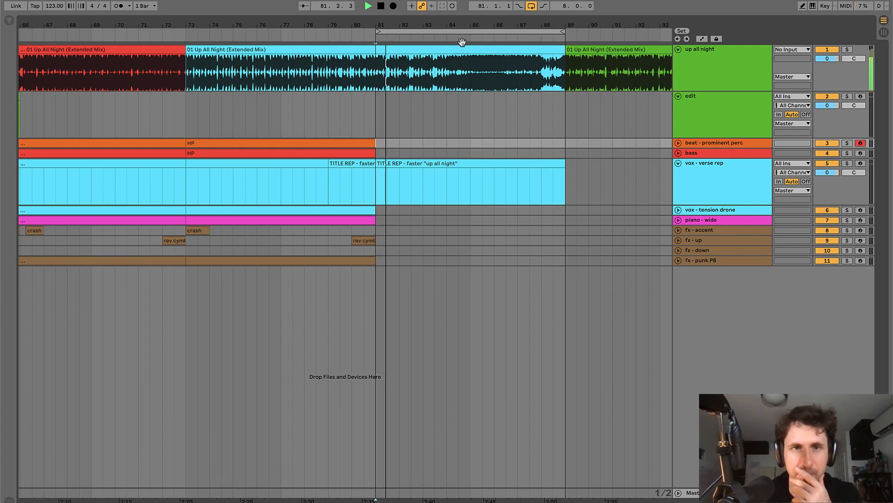
left_click(328, 120)
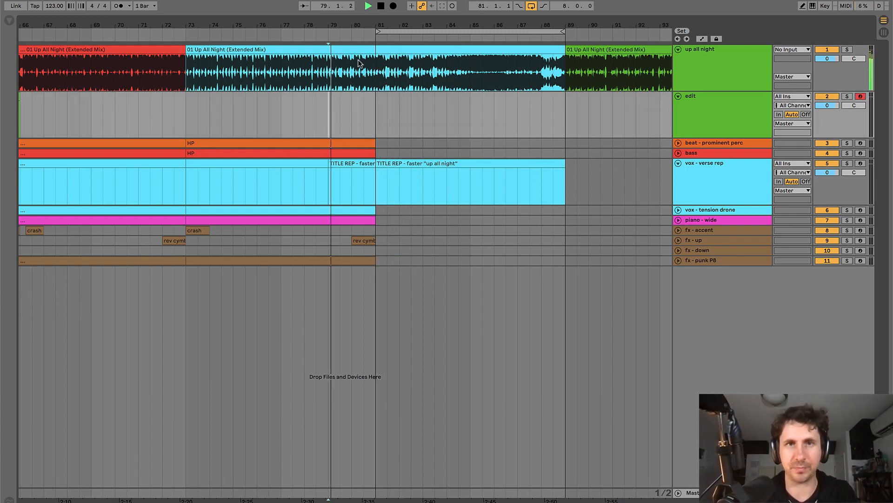
left_click_drag(380, 29, 189, 31)
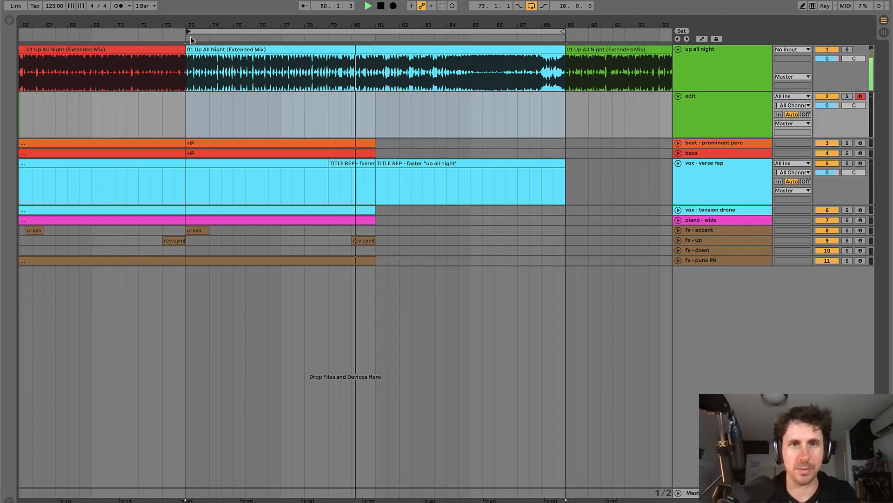
left_click(200, 32)
left_click(344, 221)
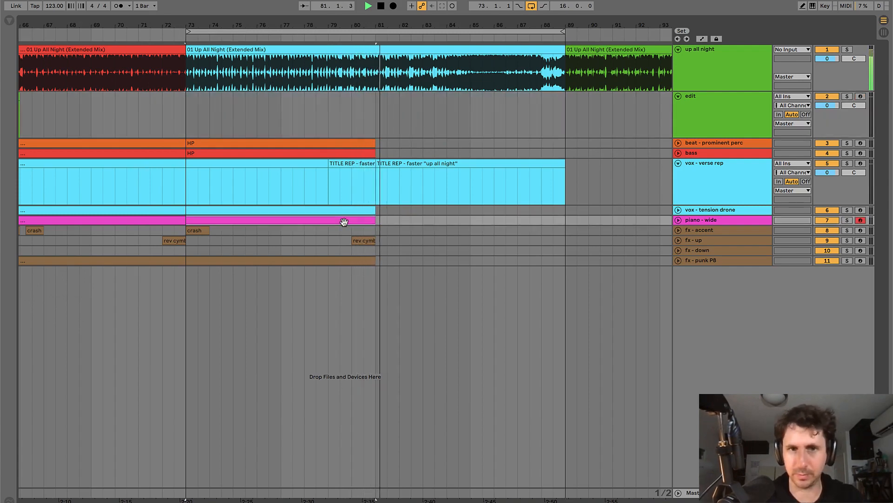
scroll(343, 222, "left", 1)
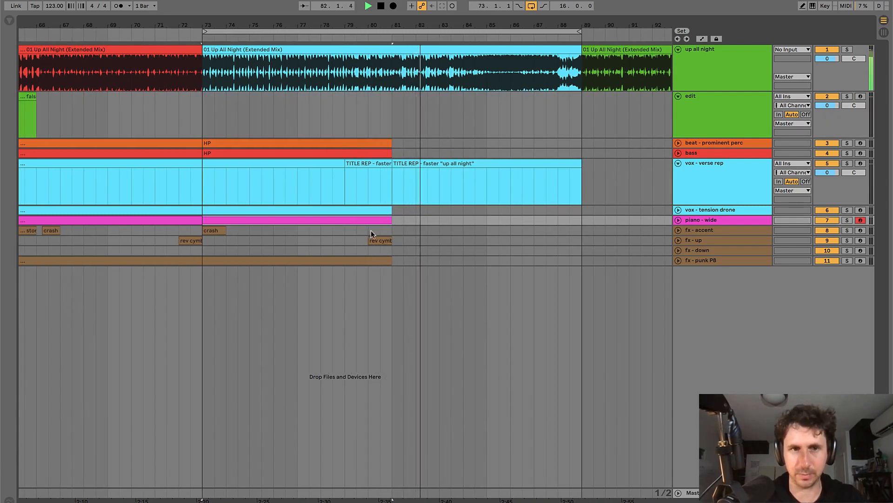
left_click(388, 232)
scroll(388, 233, "down", 2)
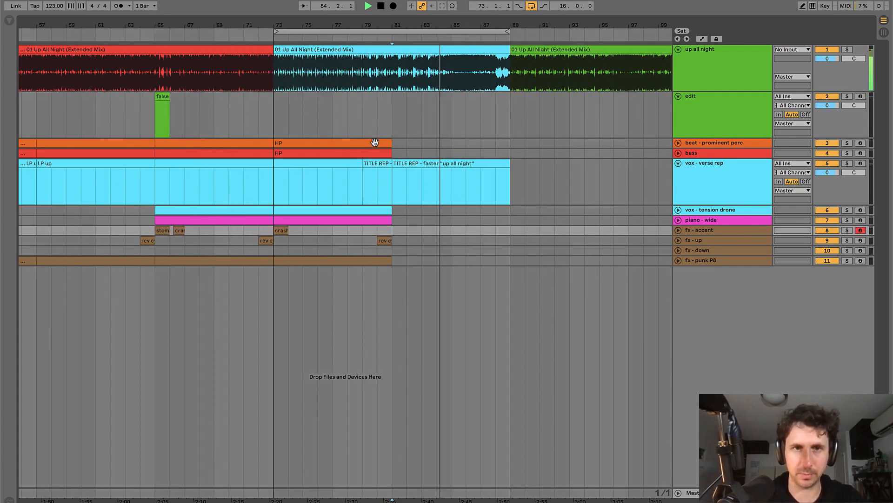
- Insert a MIDI track named snare below bass and add an empty four-bar clip to it at bar 81
left_click(679, 163, "alt")
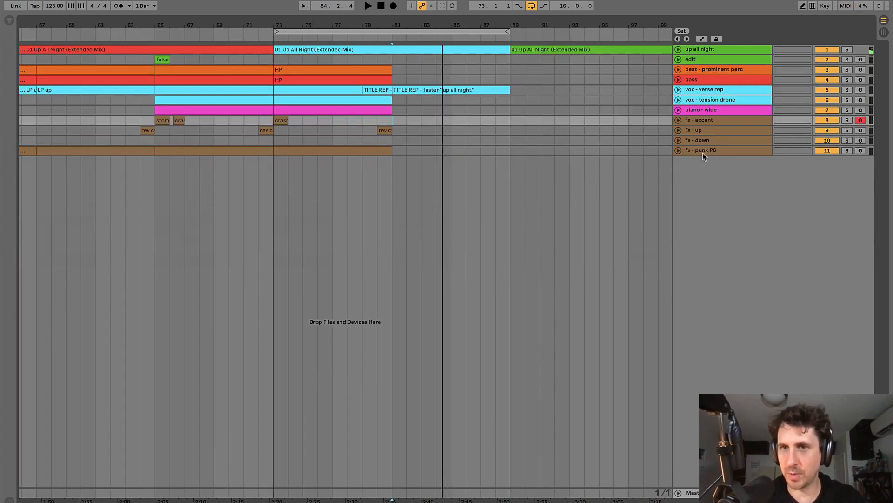
left_click(695, 79)
key("ctrl+shift+t")
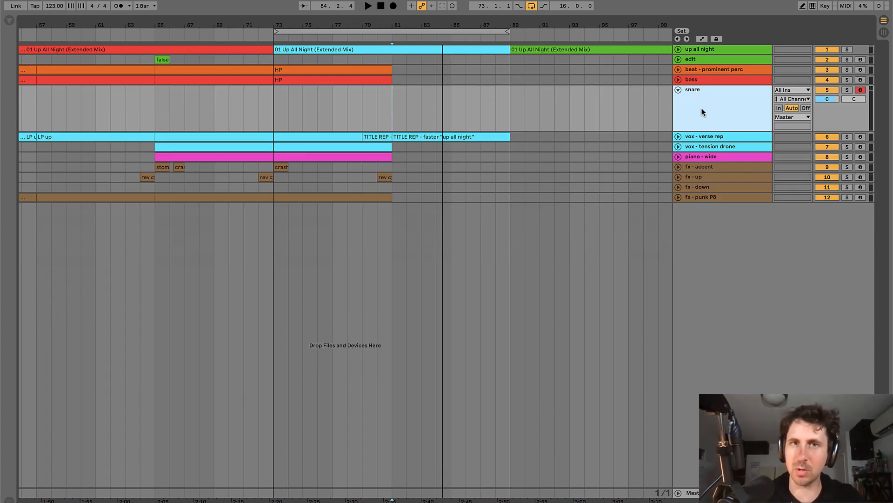
left_click_drag(392, 107, 407, 107)
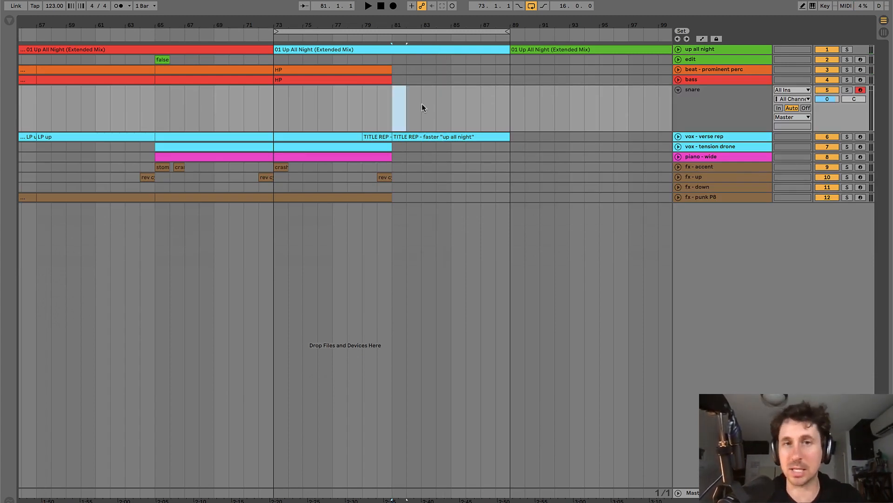
key("super+shift+m")
- Rename the snare track as snare roll and color it orange
right_click(700, 109)
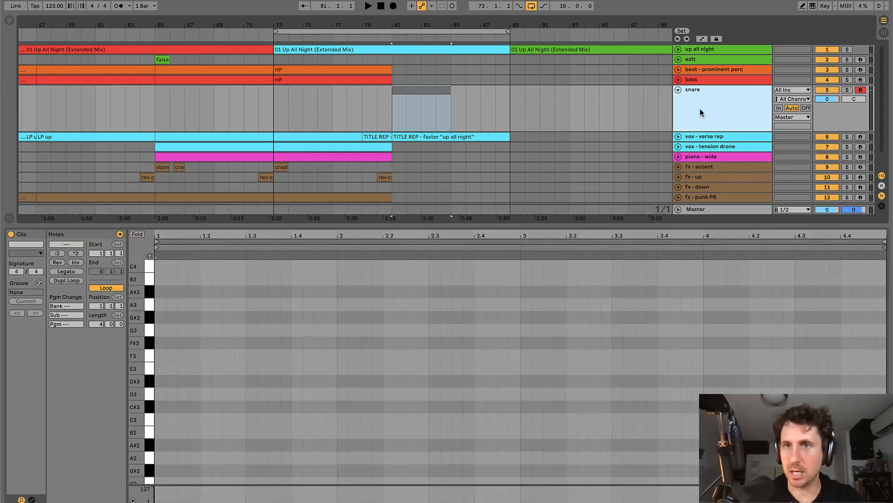
left_click(694, 87)
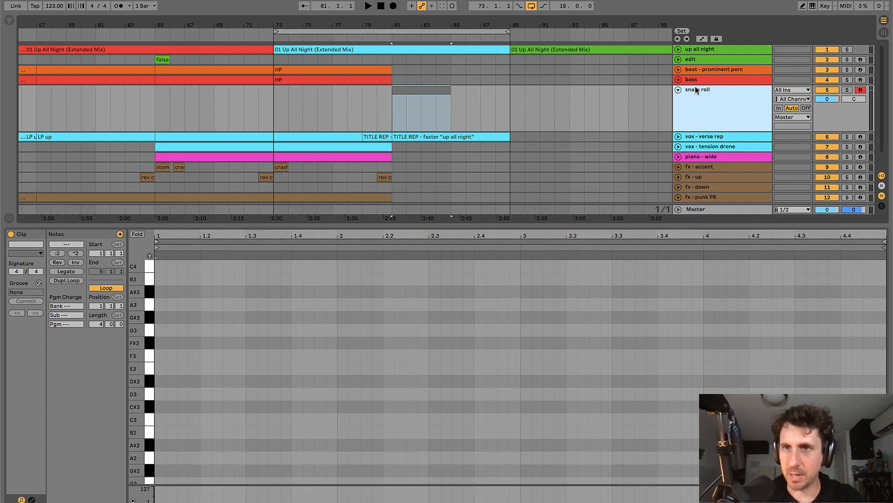
right_click(700, 95)
left_click(718, 230)
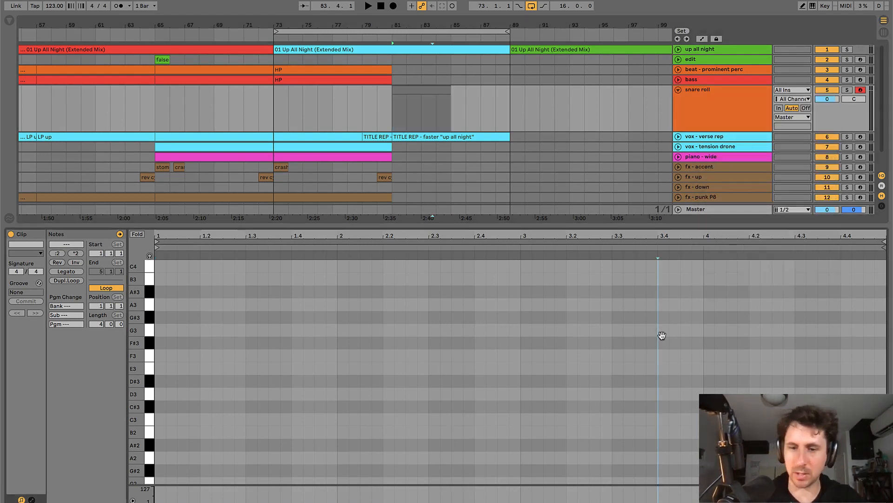
- Name the four-bar snare roll clip broken and assign the track color to it
key("super+alt+l")
left_click(420, 88)
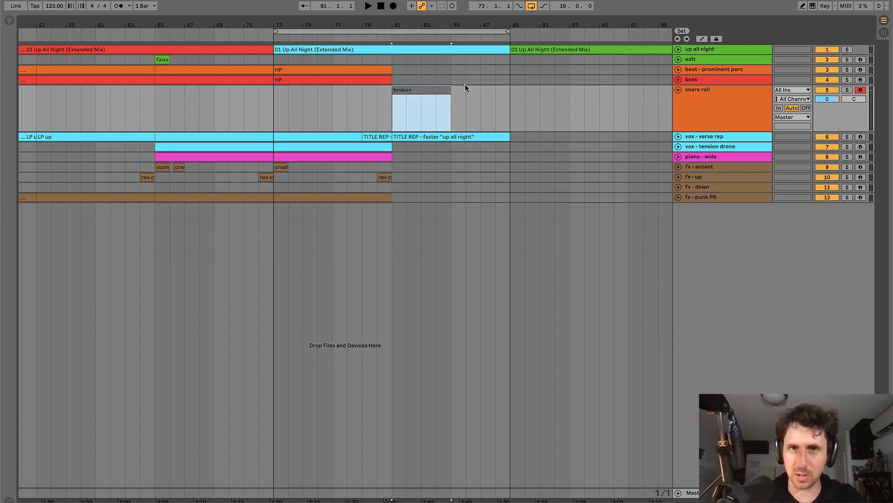
left_click(664, 110)
right_click(697, 107)
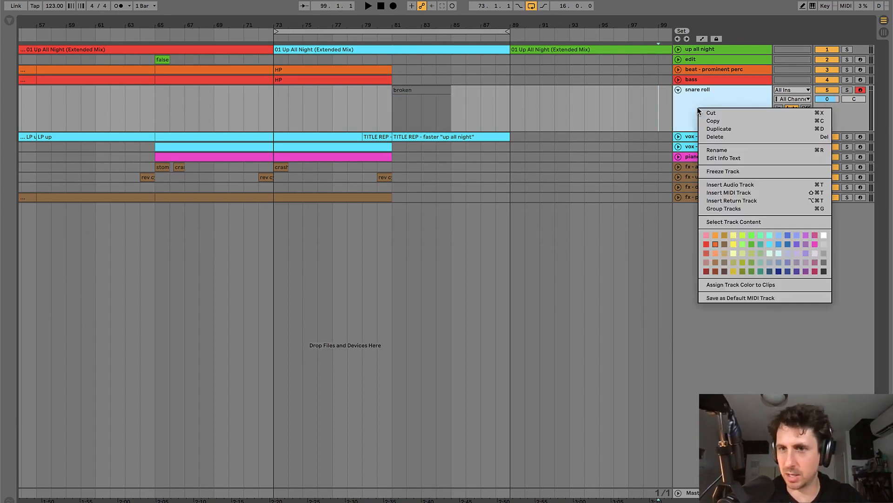
left_click(722, 283)
- Unfold the up all night track and examine its waveform from bar 85 to bar 89 against the snare roll clip
scroll(418, 25, "up", 3)
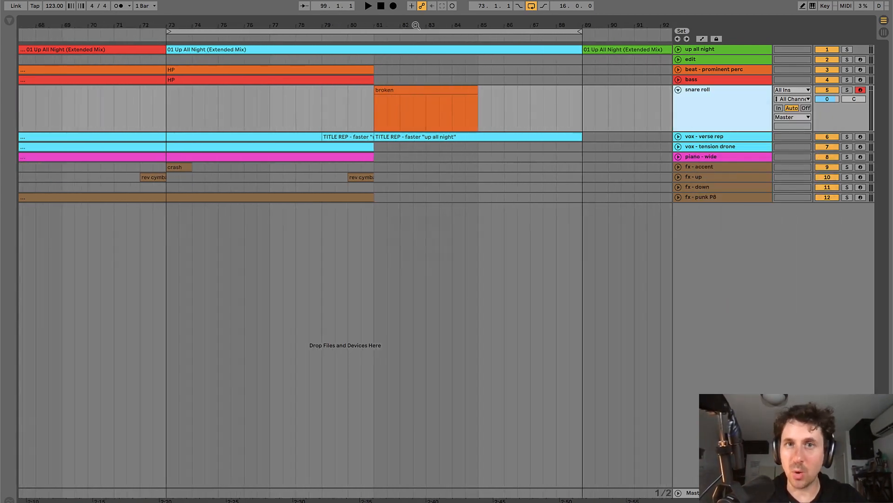
left_click(725, 52)
left_click(678, 50)
left_click_drag(477, 70, 588, 69)
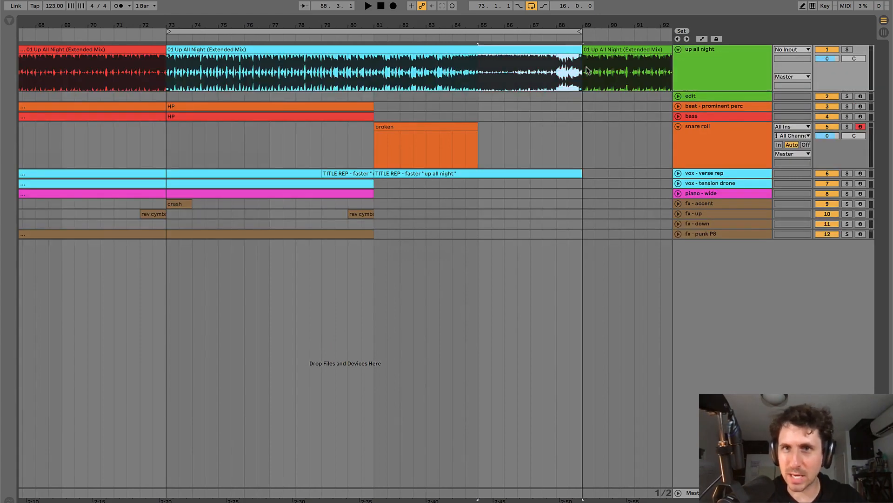
left_click(375, 130)
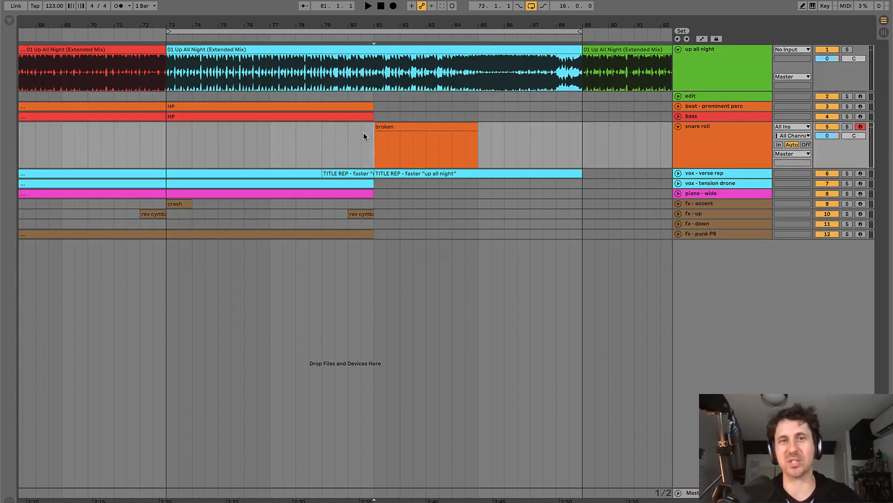
- Duplicate the HP clip on the beat - prominent perc track so the copy fills bars 81 to 89
key("space")
left_click(343, 107)
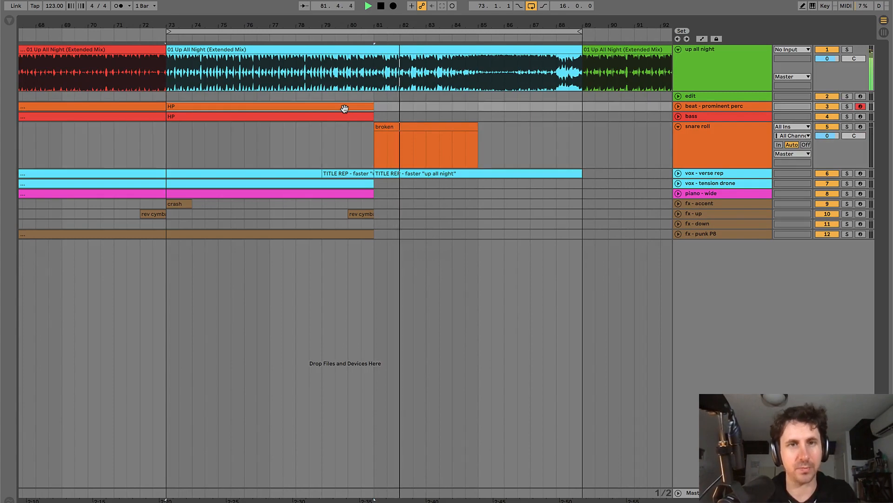
key("ctrl+d")
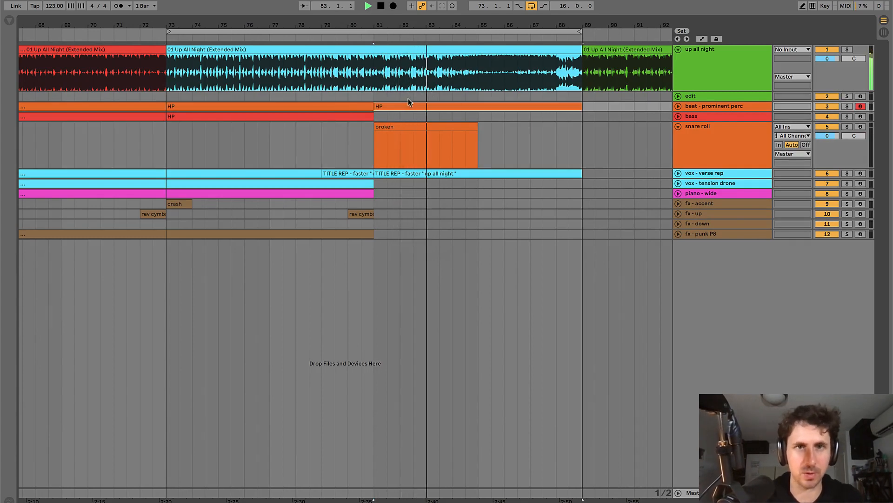
- Play the reference from bar 81 repeatedly and compare it with the bass, snare roll, vox - verse rep and piano - wide tracks
left_click_drag(377, 115, 474, 117)
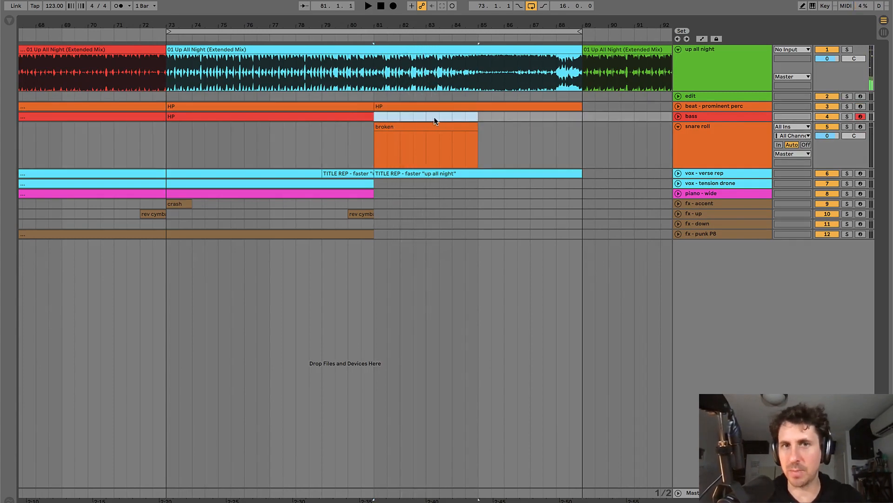
left_click(375, 120)
key("space")
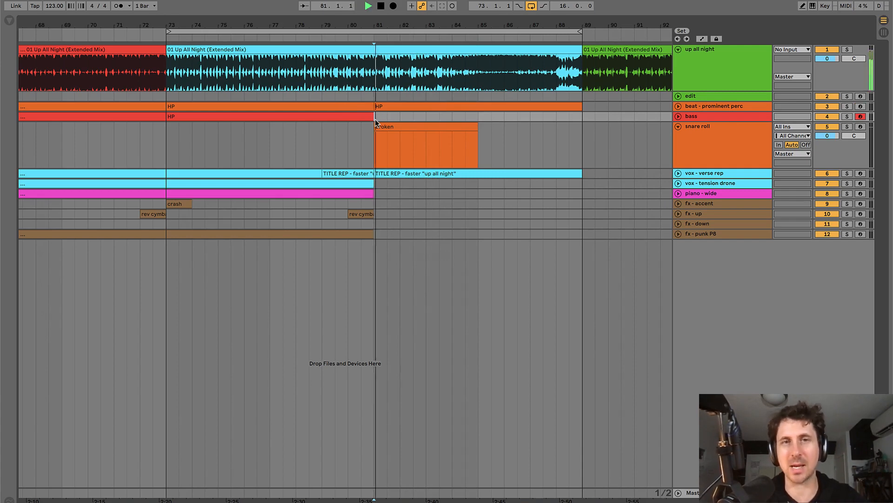
left_click(359, 234)
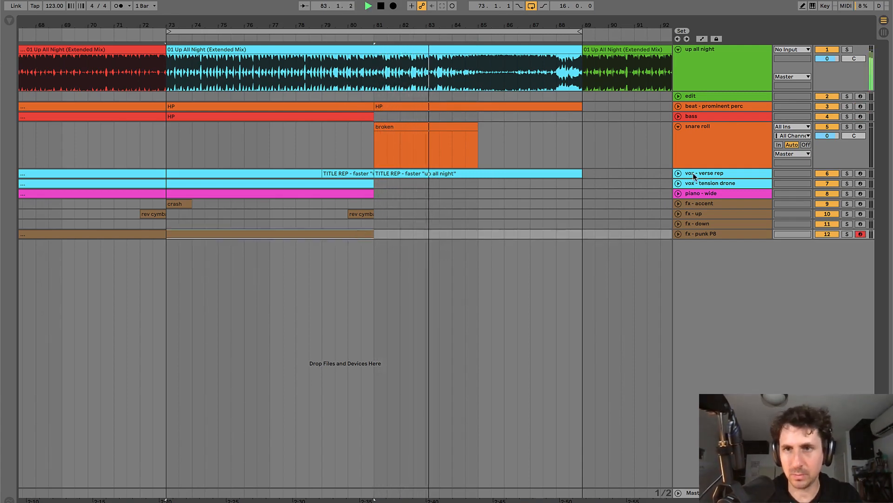
left_click(679, 193)
left_click(678, 194)
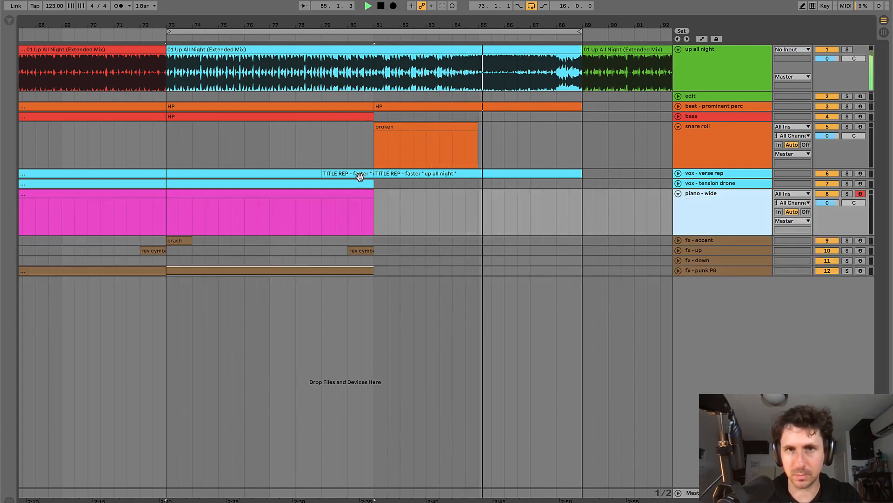
key("space")
key("space")
left_click(419, 127)
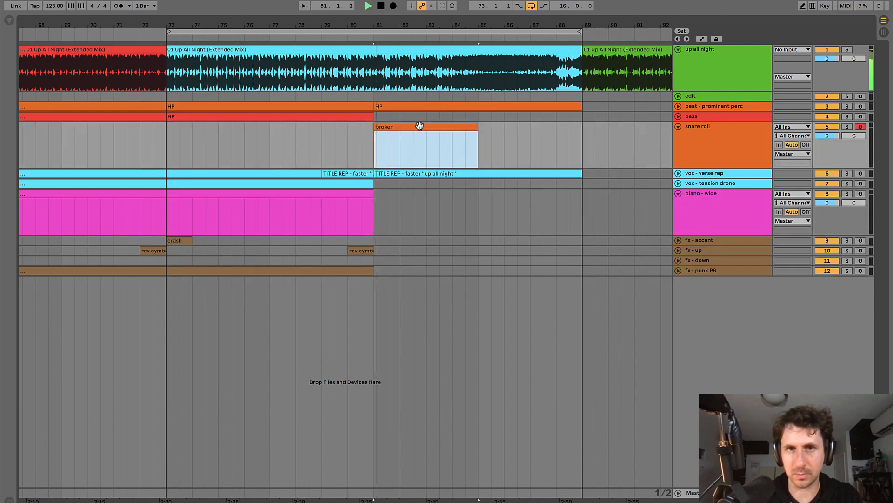
left_click(678, 194, "alt")
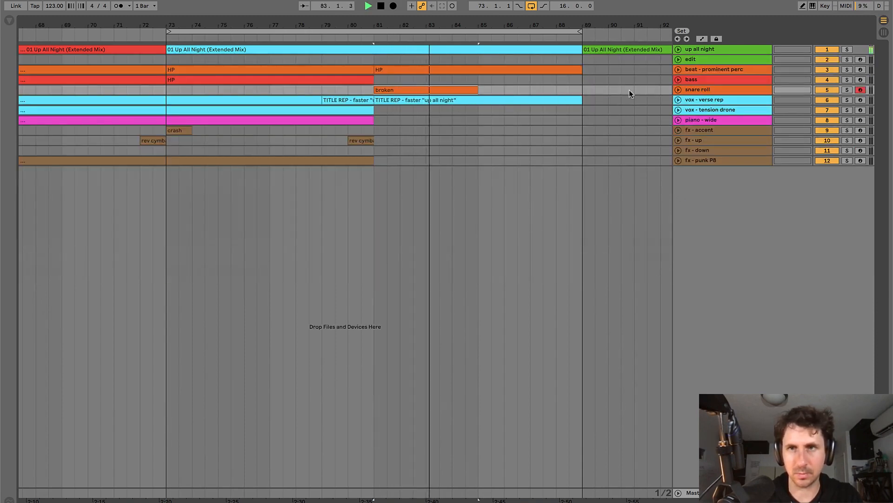
left_click(678, 99)
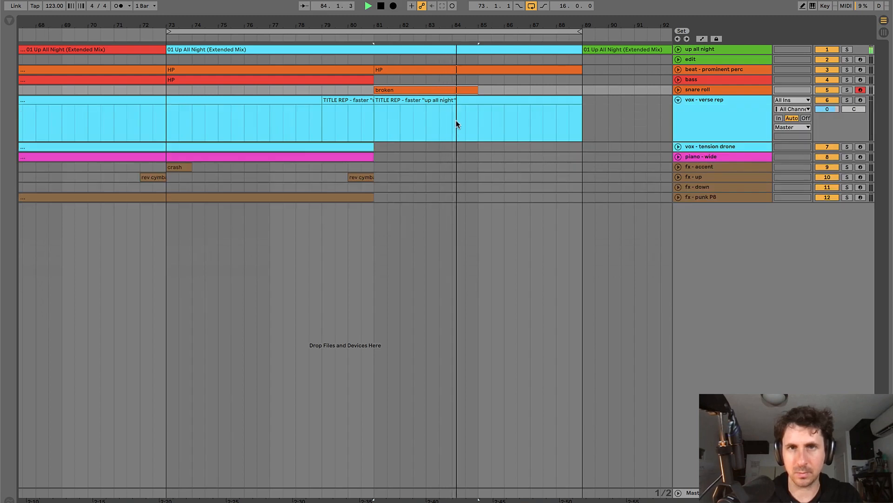
- Add an empty eight-bar MIDI clip to the fx - up track from bar 81 to bar 89
left_click(691, 177)
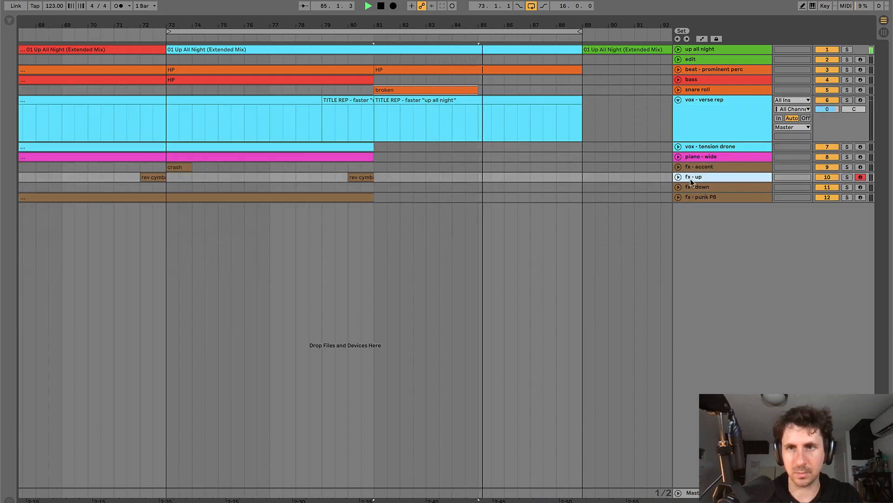
left_click_drag(376, 176, 539, 177)
key("space")
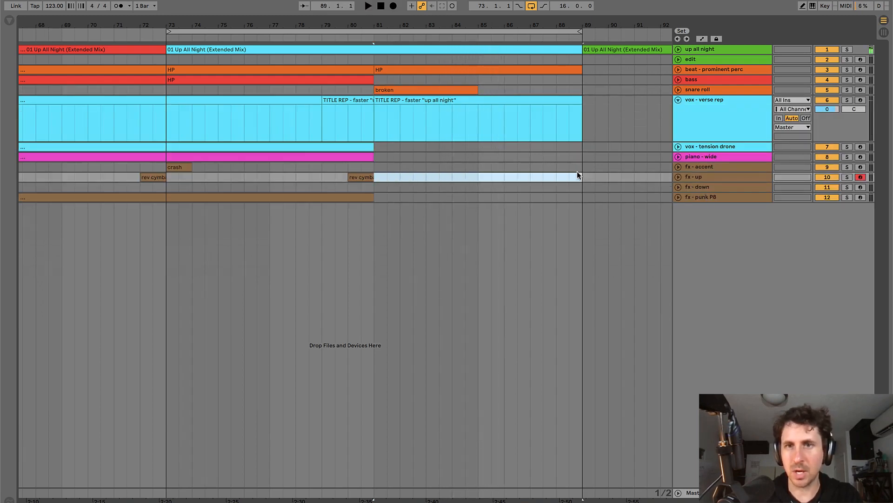
key("super+shift+m")
key("super+alt+l")
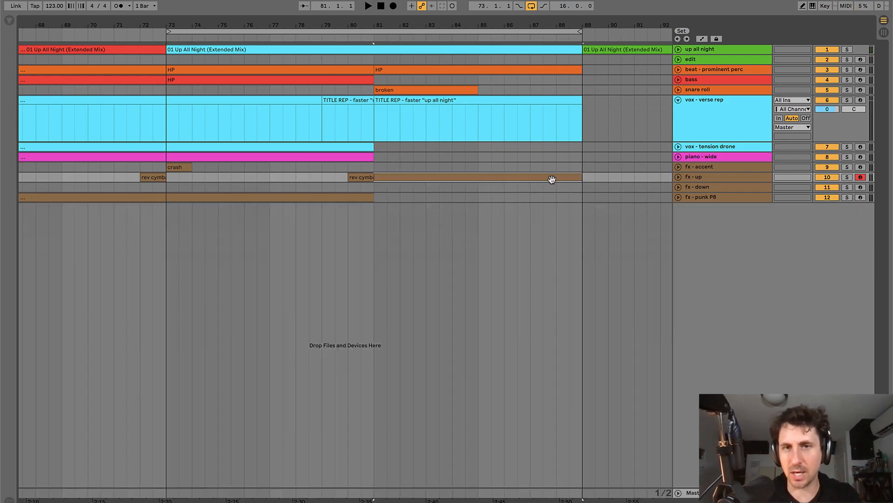
- Listen on past bar 85, and insert a MIDI track named build synth - BIG ominous below piano - wide
key("space")
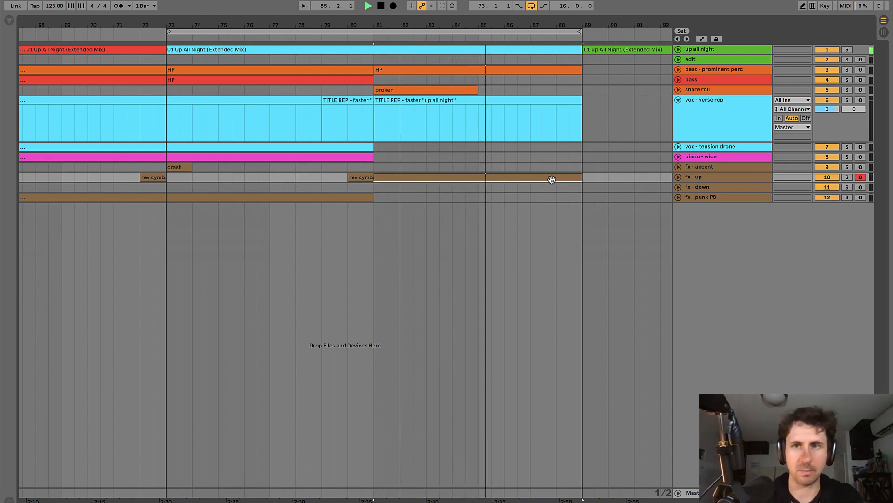
key("space")
left_click(700, 158)
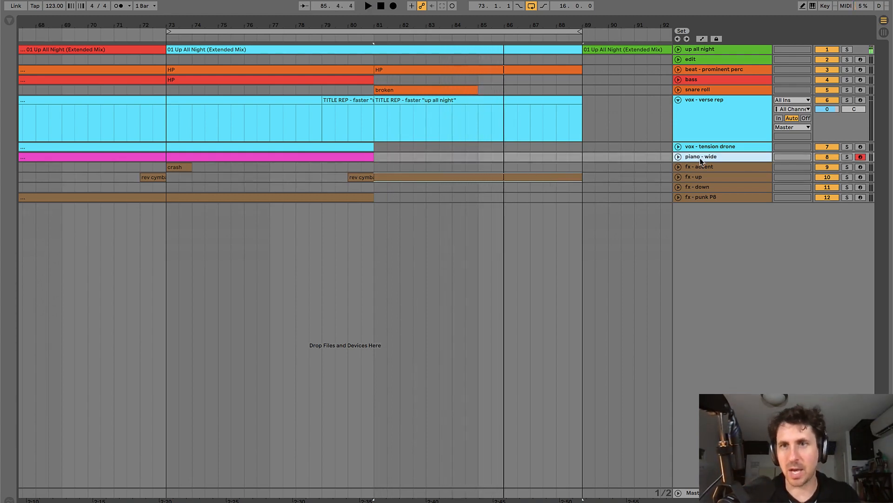
key("ctrl+shift+t")
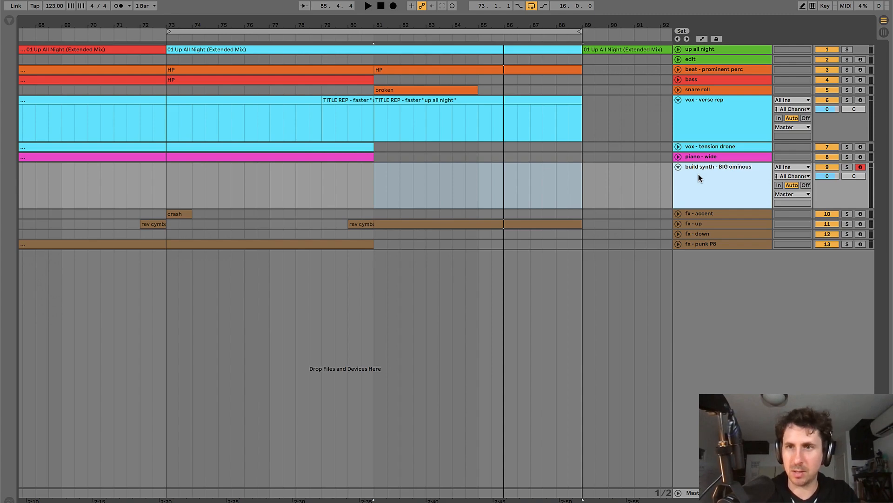
- Replay the reference around bar 85 and color the build synth - BIG ominous track magenta
key("space")
left_click(476, 185)
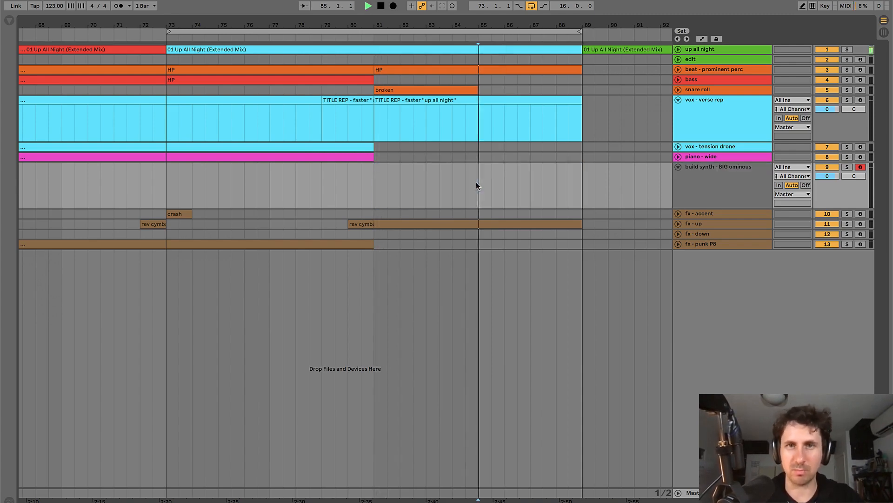
left_click(440, 186)
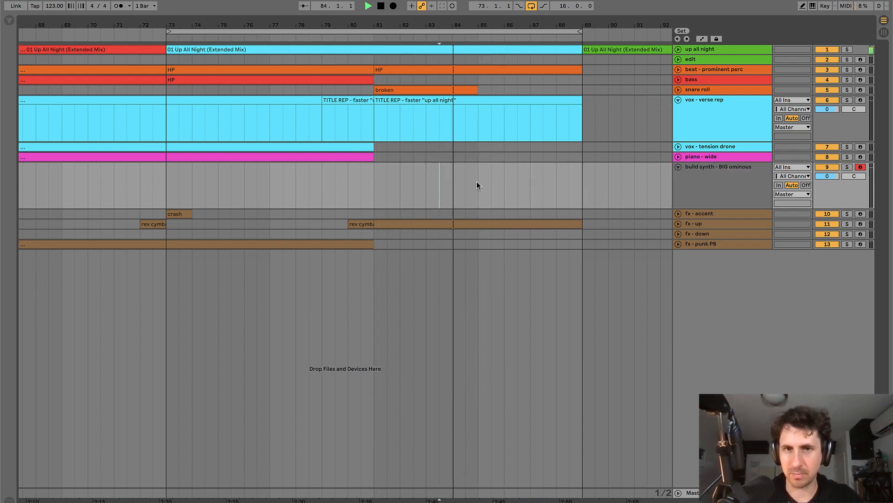
right_click(758, 185)
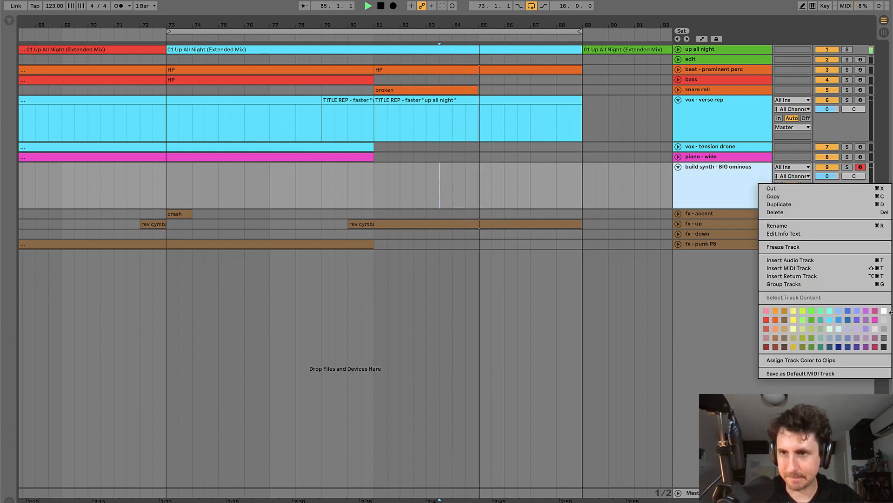
left_click(802, 349)
- Add an empty two-bar MIDI clip to the build synth track from bar 85 to bar 87
left_click_drag(479, 182, 529, 183)
key("ctrl+shift+m")
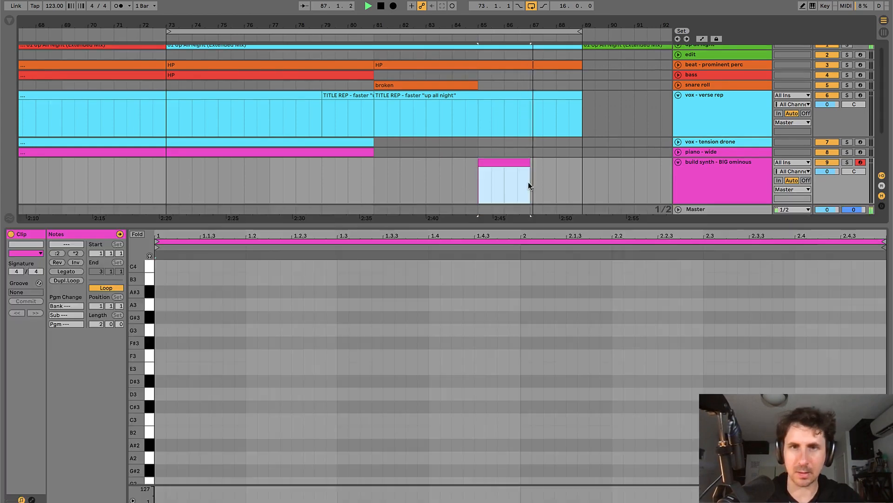
key("ctrl+alt+l")
key("space")
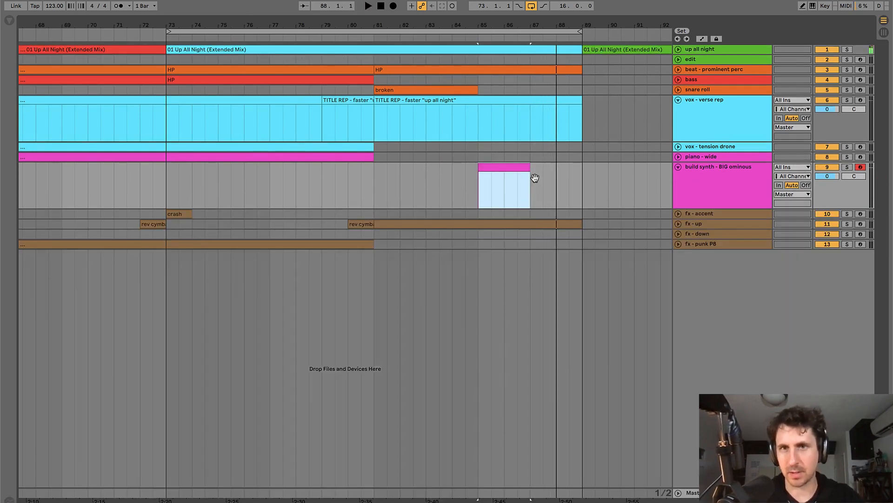
- Open the two-bar build synth clip for note editing with Draw Mode on and a fixed 1/16 grid
double_click(493, 168)
right_click(380, 353)
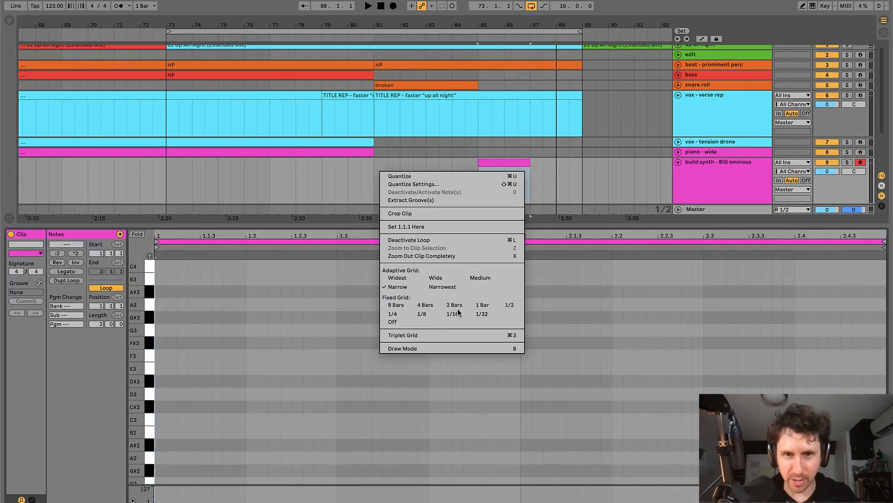
left_click(393, 314)
key("b")
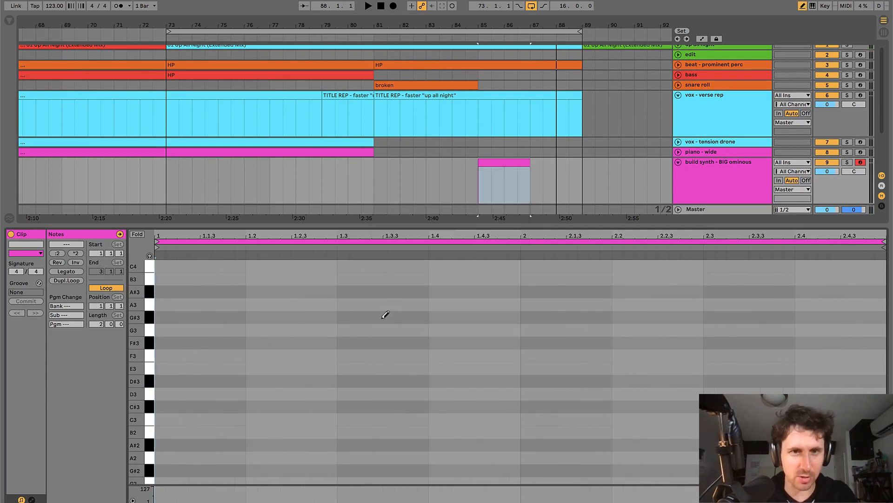
key("space")
right_click(211, 398)
left_click(282, 362)
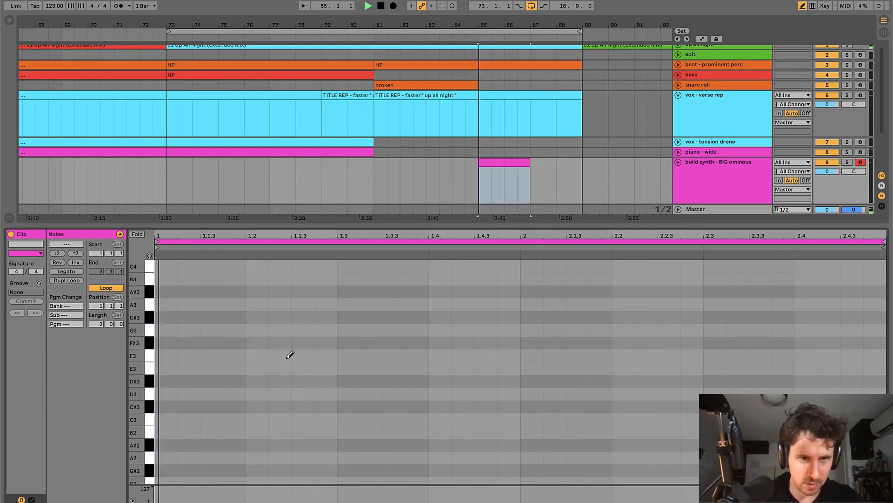
- Draw a C3 note at the clip's start and lengthen it to beat 1.4, checking it against the reference playback
left_click(161, 417)
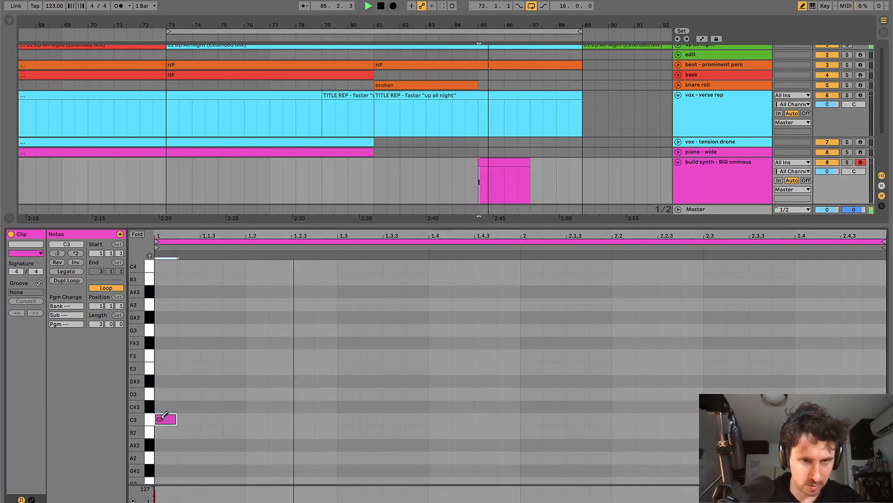
key("shift+Right")
key("shift+Right")
key("shift+Right")
key("shift+Right")
key("shift+Right")
key("shift+Right")
key("shift+Right")
key("shift+Right")
key("space")
key("space")
key("shift+Right")
key("shift+Right")
key("shift+Right")
key("shift+Right")
key("shift+Right")
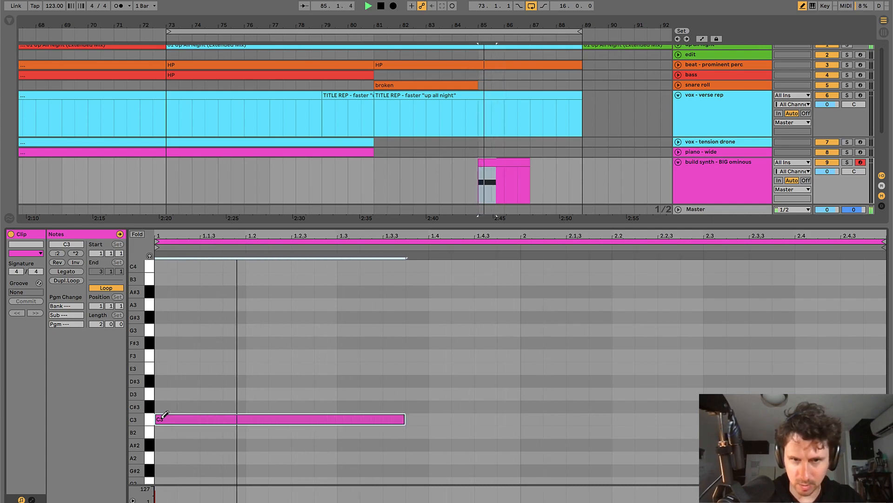
key("shift+Left")
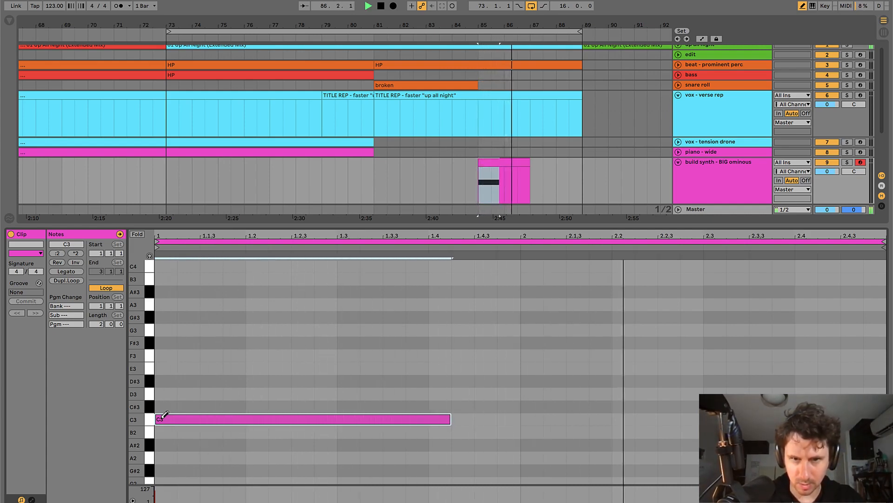
key("shift+Left")
key("space")
key("space")
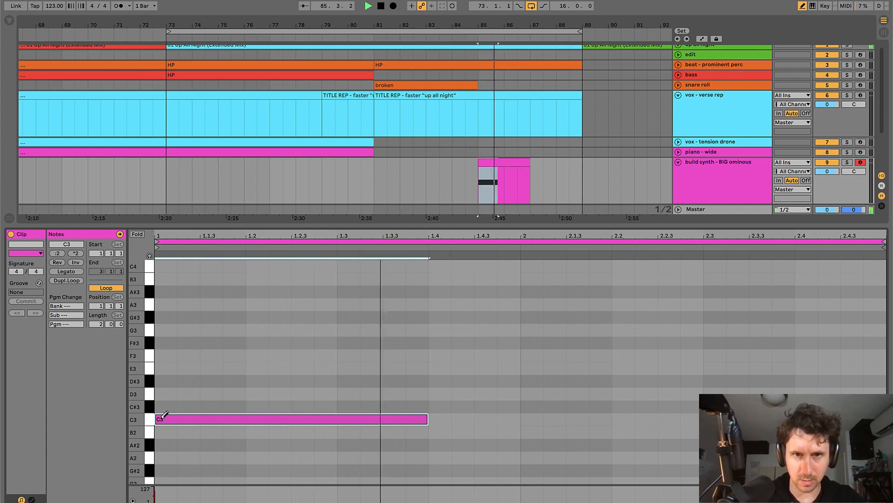
key("space")
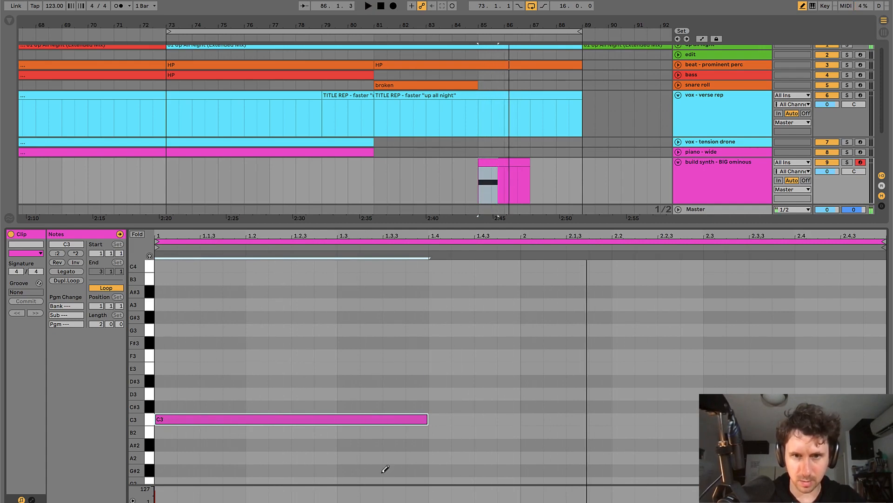
- Draw a D3 note from beat 1.4 to bar 2 of the build synth clip and check it against the reference
left_click(439, 394)
key("shift+Right")
key("space")
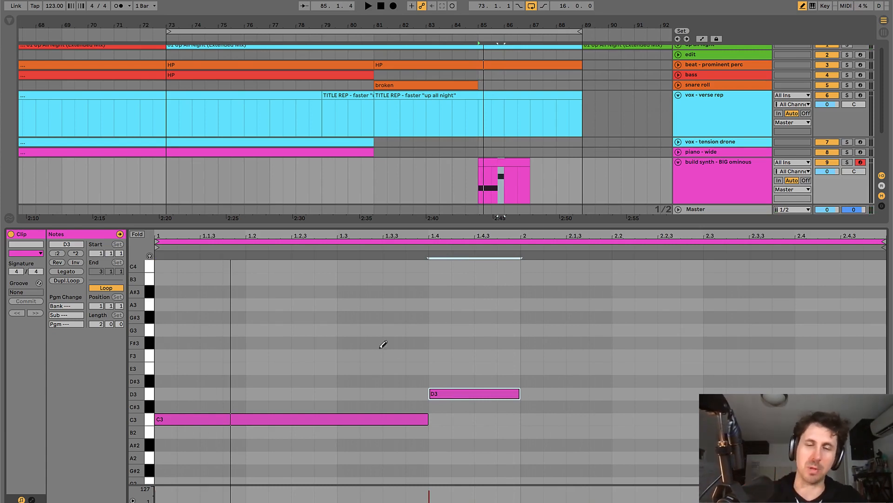
key("space")
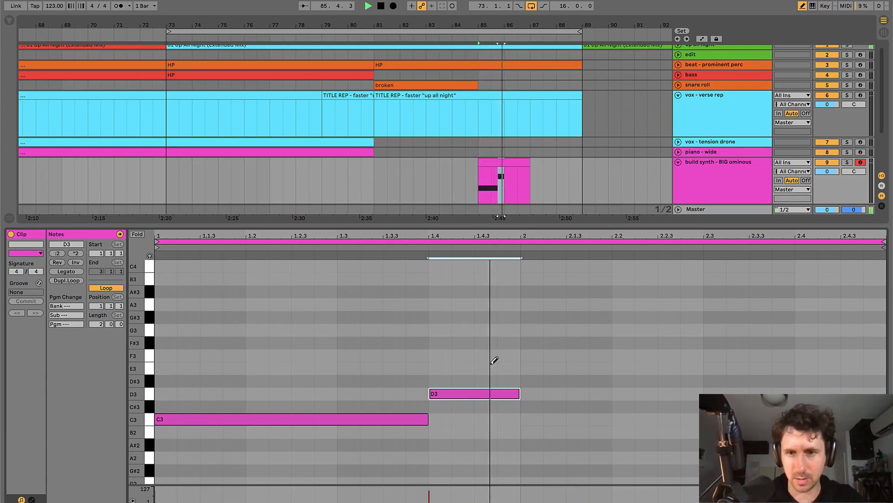
key("space")
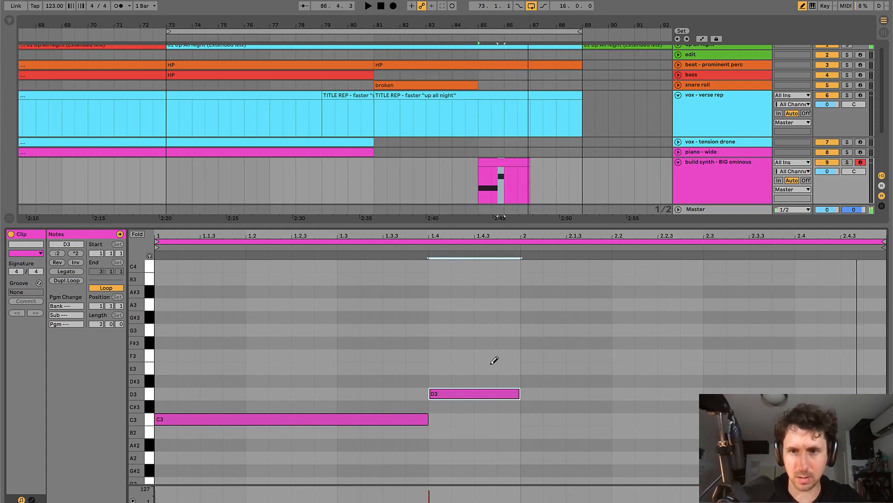
- Draw a C#3 note from bar 2 to beat 2.3 of the build synth clip, and close the note editor
key("space")
left_click(530, 405)
key("shift+Right")
key("shift+Right")
key("shift+Right")
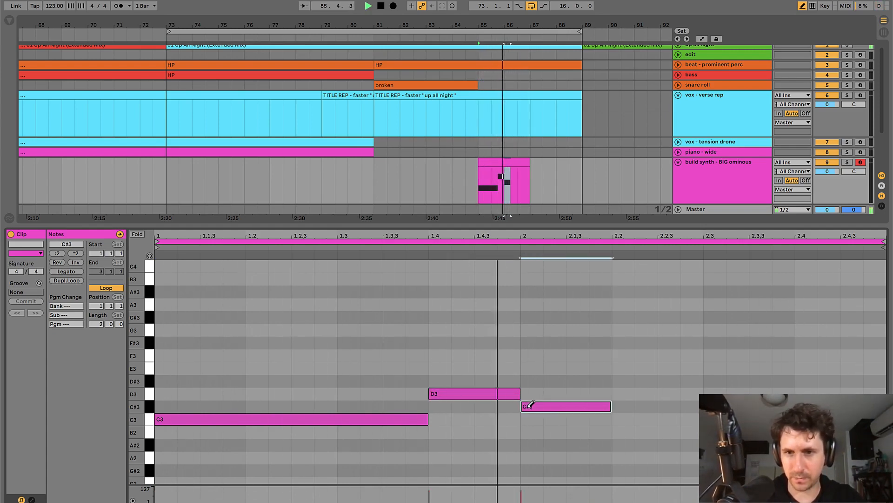
key("shift+Right")
key("shift+Right")
key("shift+Right")
key("shift+Right")
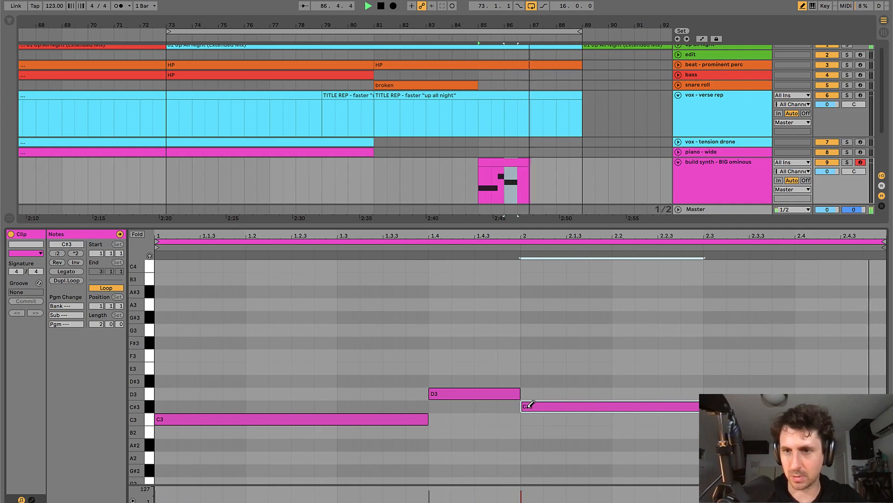
key("space")
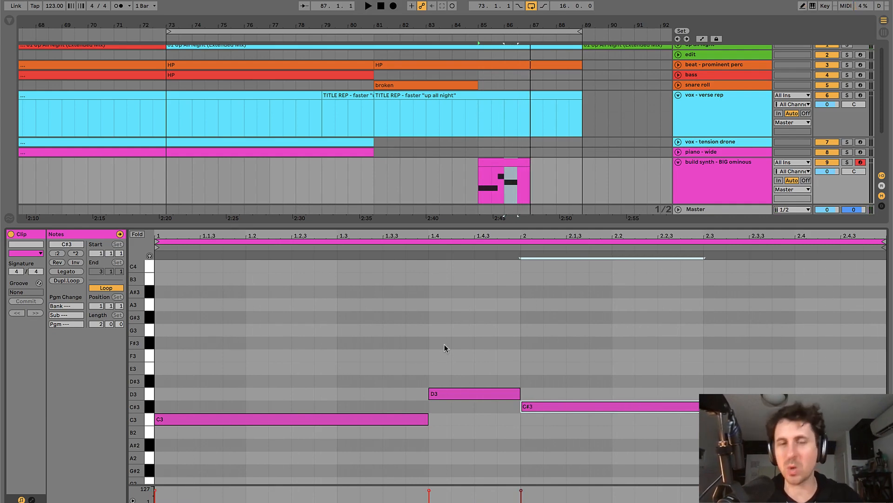
key("super+alt+l")
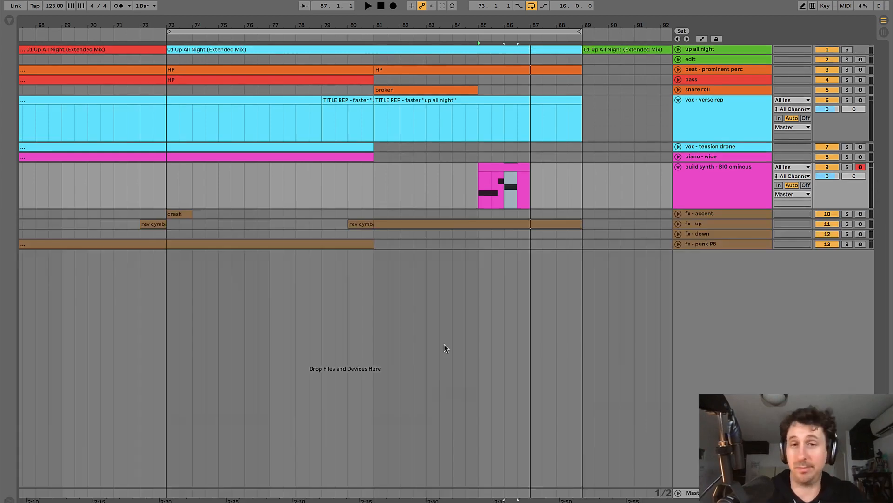
- Play the reference over the two-bar build synth clip starting at bar 85
key("super+Tab")
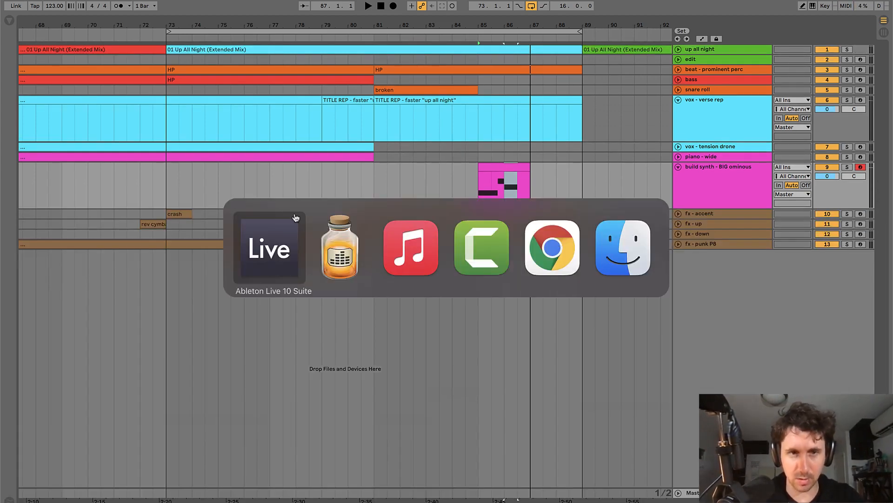
left_click(285, 231)
left_click(503, 167)
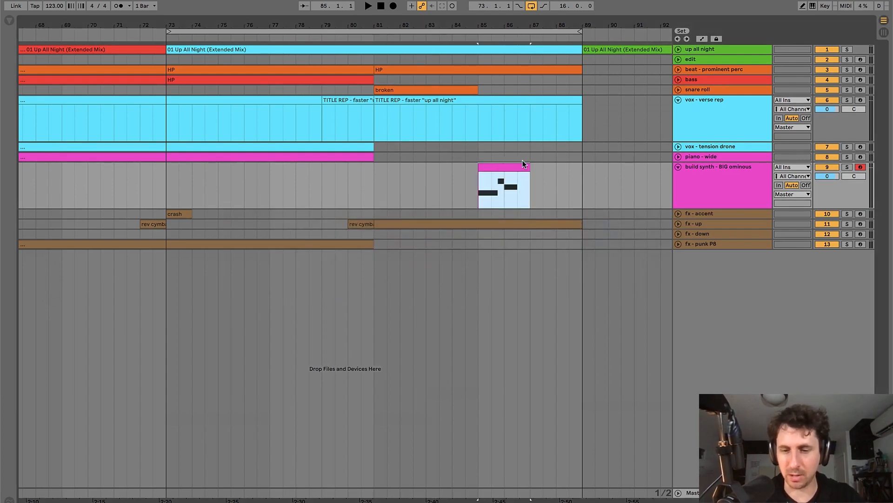
scroll(523, 163, "right", 5)
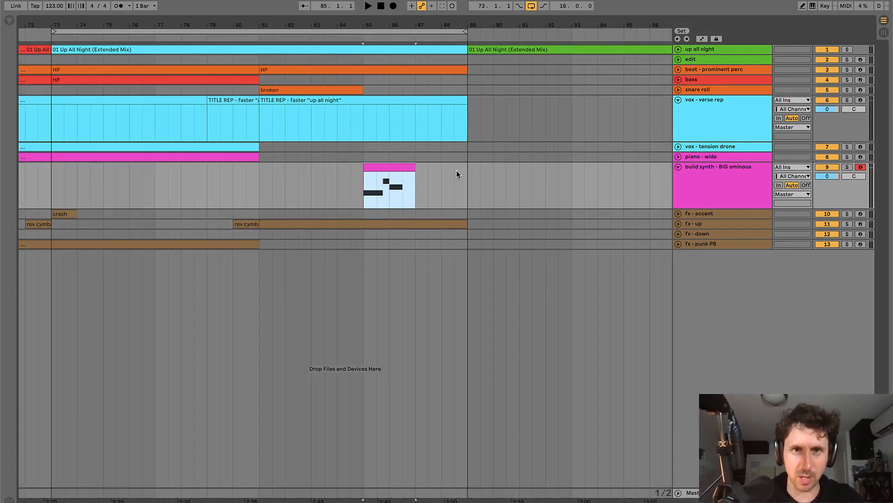
scroll(408, 167, "left", 2)
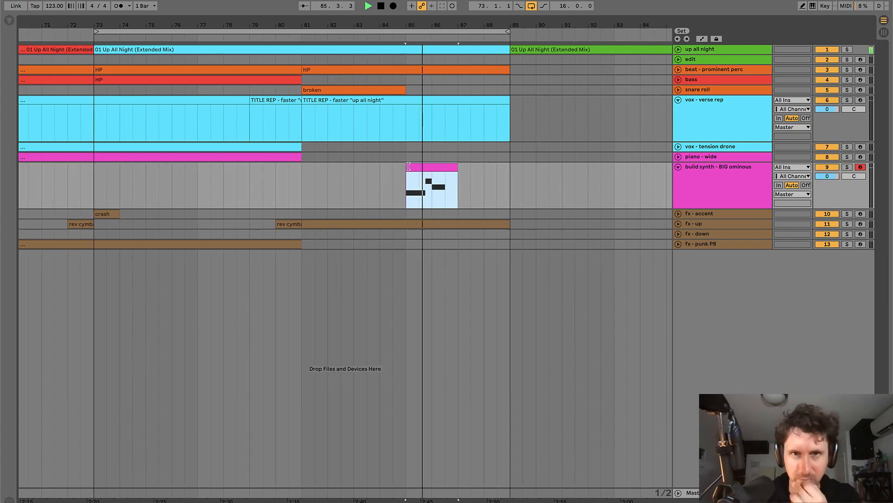
- Expand the snare roll track and listen to the reference around the end of its "broken" clip at bar 85
left_click_drag(410, 89, 455, 89)
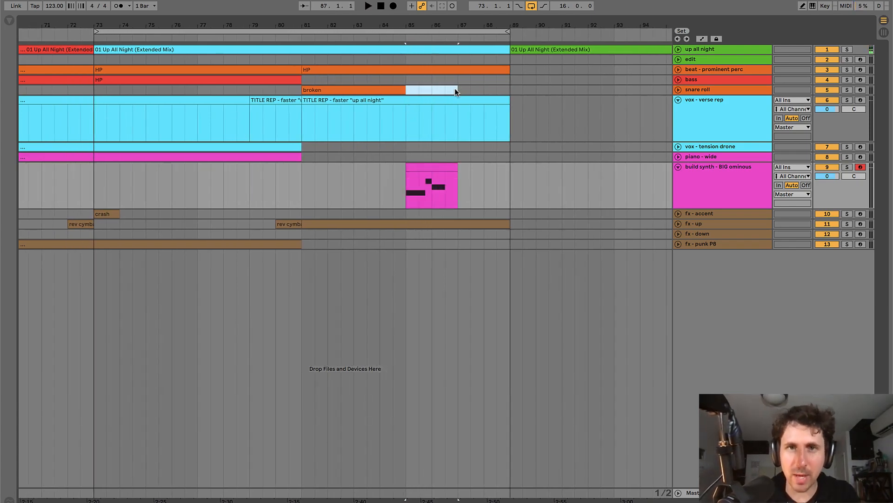
left_click(374, 87)
left_click(382, 82)
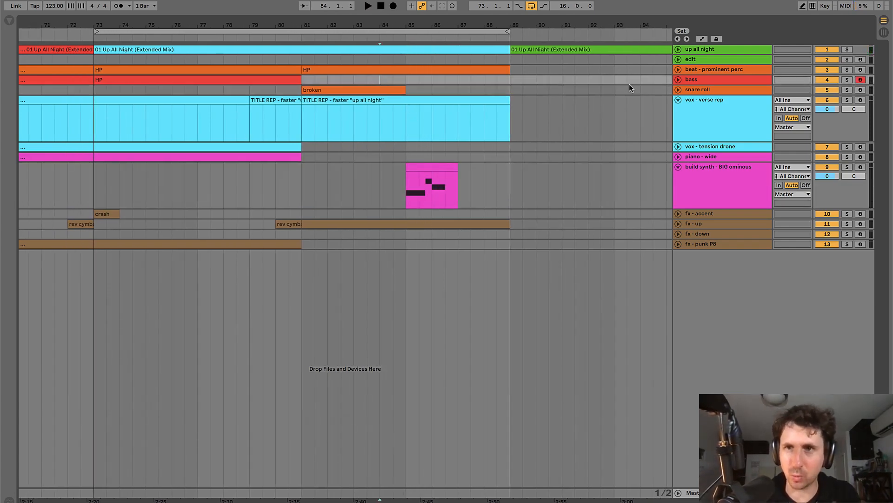
left_click(678, 90)
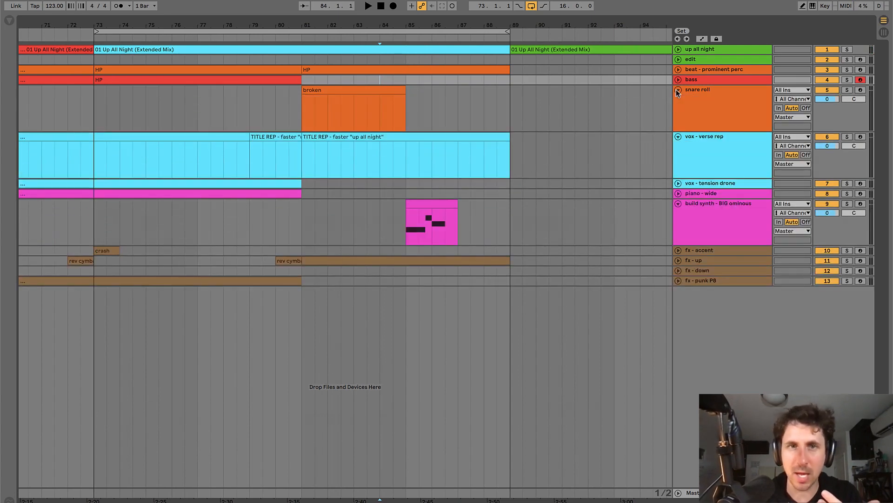
left_click(409, 97)
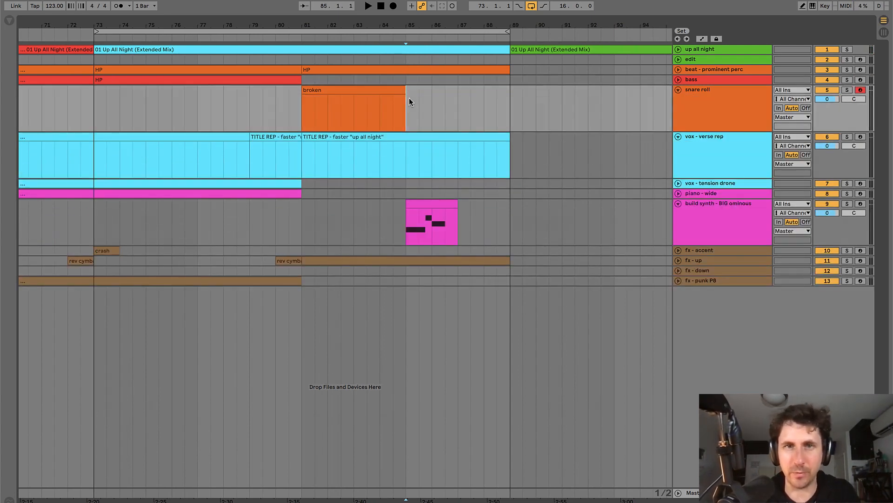
key("space")
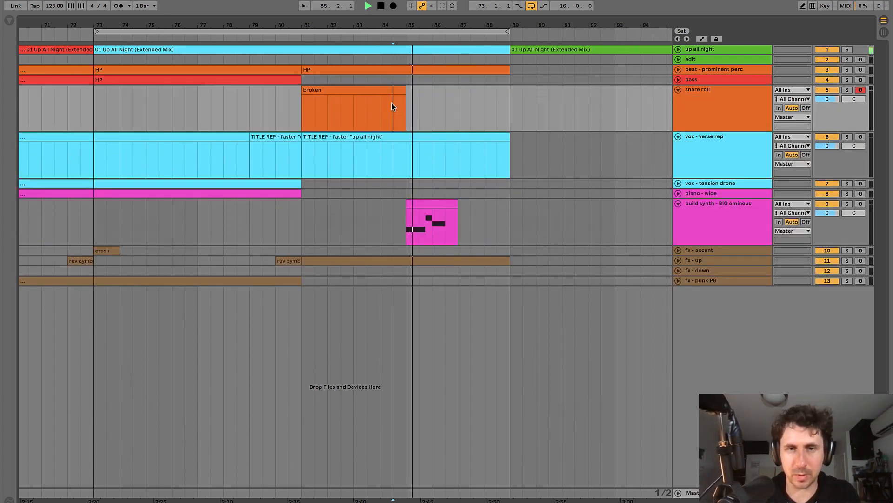
key("space")
- Split the vox - verse rep clip at bar 85 and rename the second part FAST - 8th "night"
left_click(406, 156)
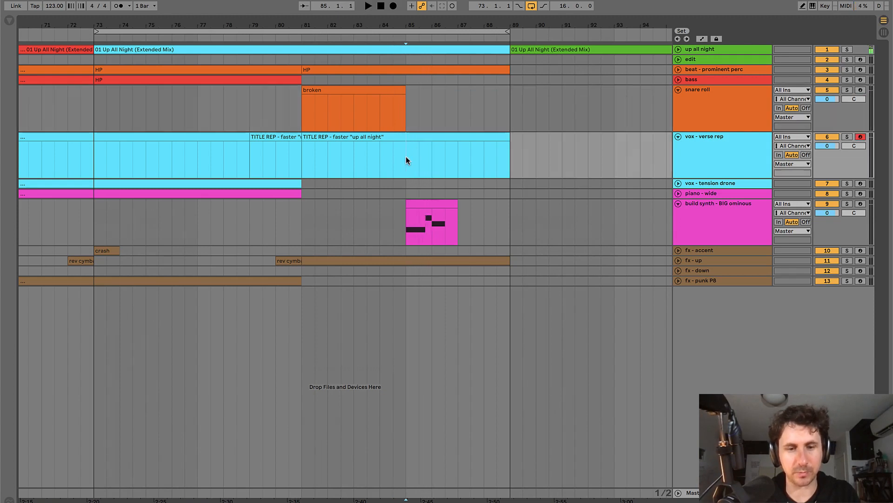
key("ctrl+e")
left_click(429, 135)
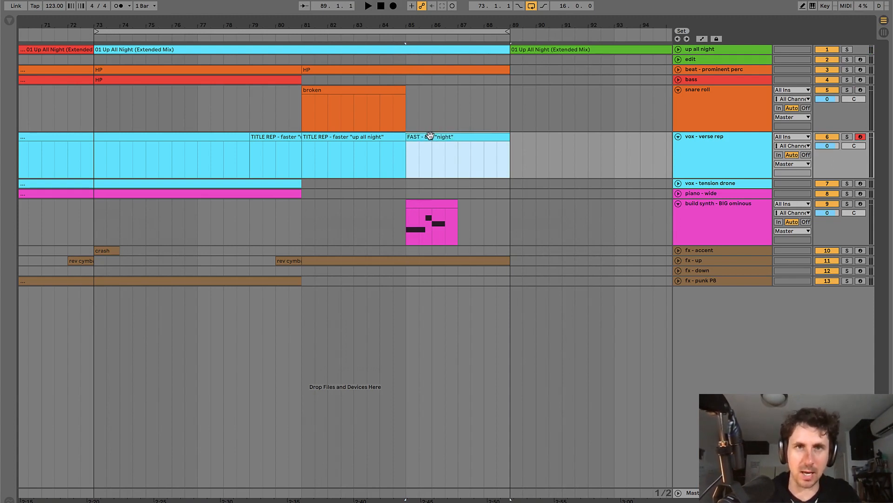
- Locate the snare roll change by ear, split the "broken" clip at bar 84, and rename the last bar "16th"
left_click(416, 114)
key("space")
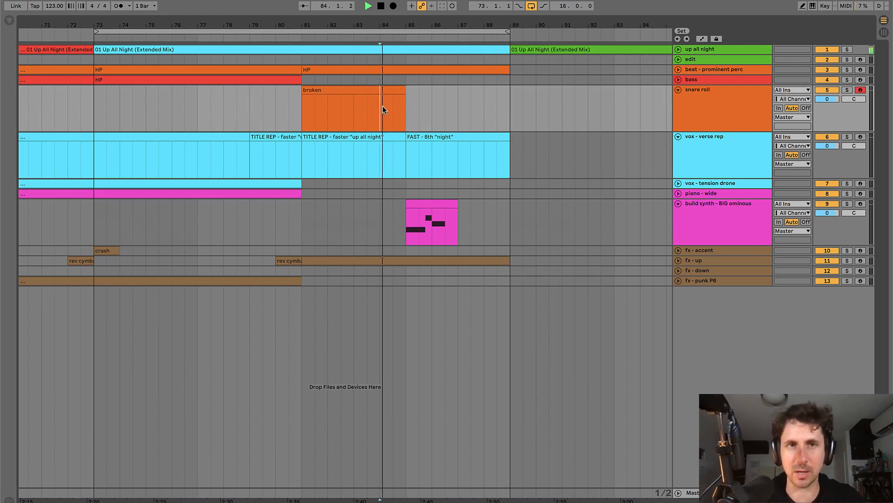
left_click(345, 109)
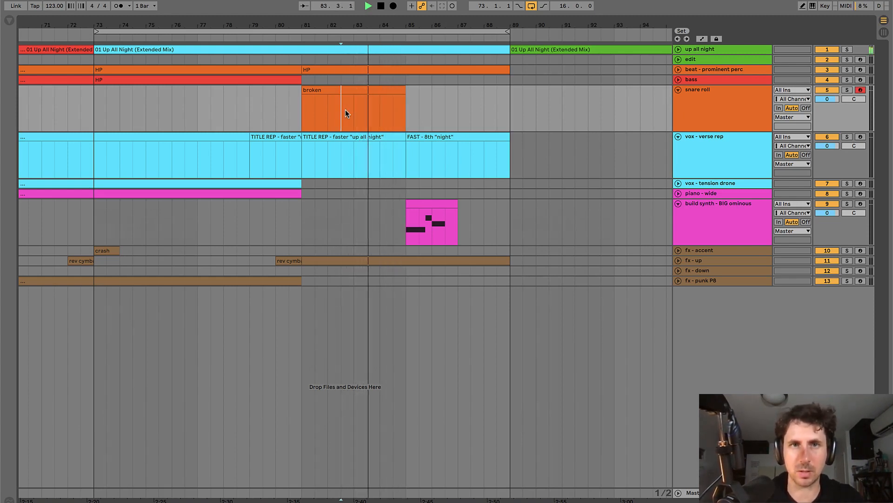
left_click(377, 111)
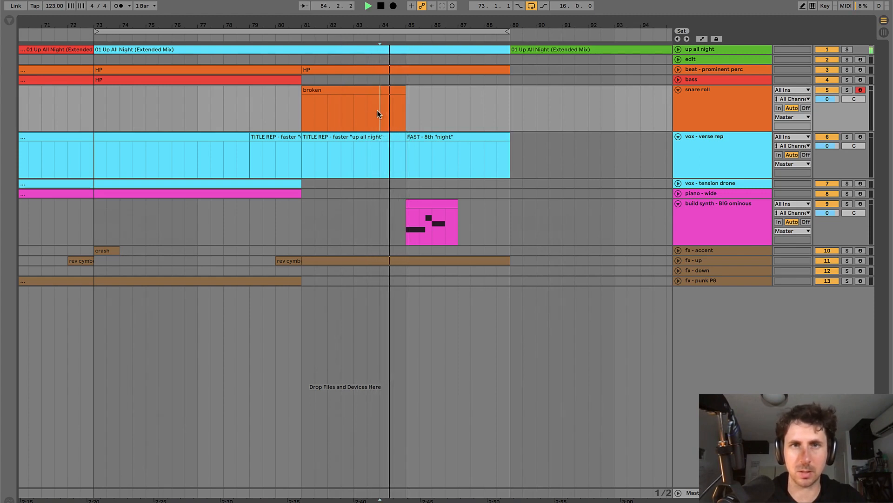
key("space")
key("ctrl+e")
left_click(397, 90)
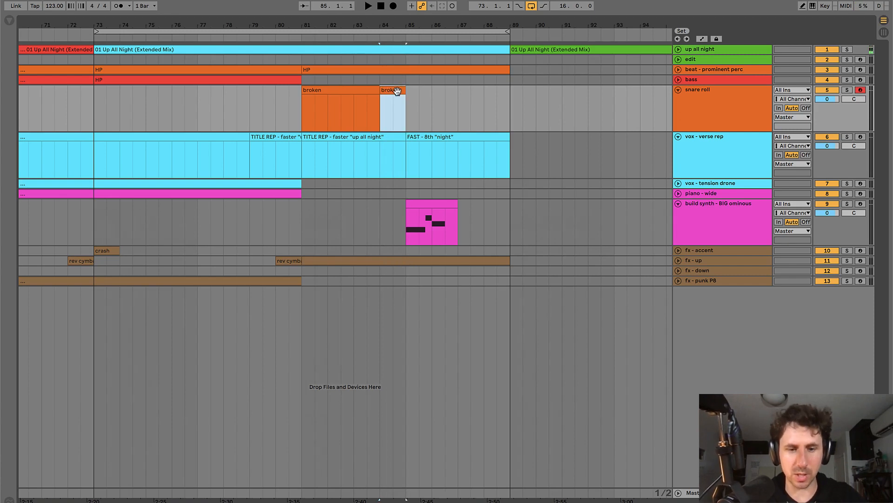
type("16th")
key("Return")
key("space")
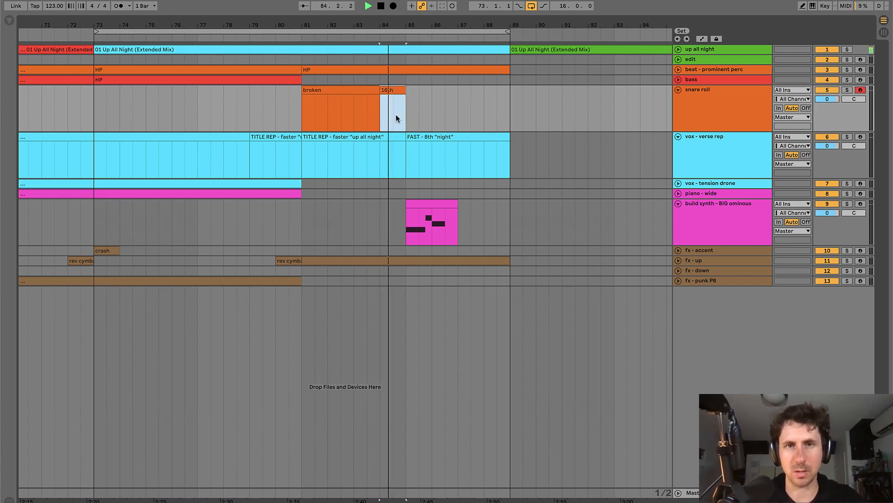
key("space")
- Extend the start of the FAST - 8th "night" vocal clip back to beat 84.3 and check it against the reference
left_click_drag(408, 136, 396, 137)
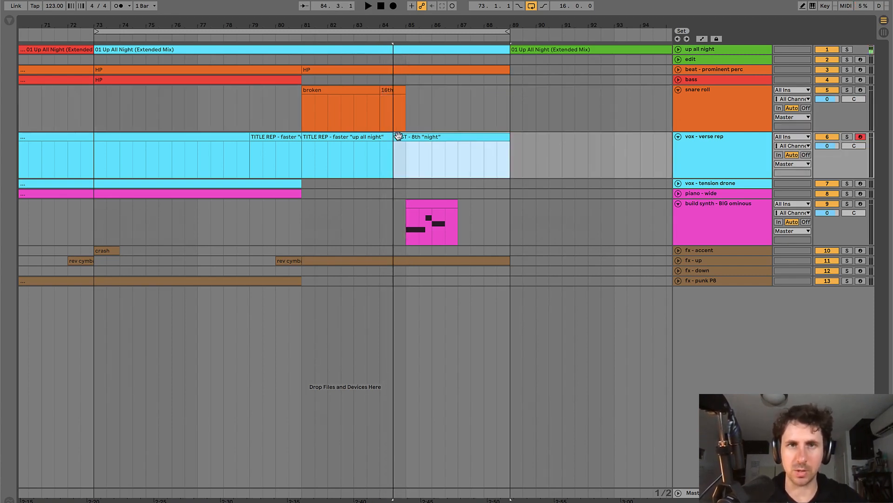
left_click(373, 147)
key("space")
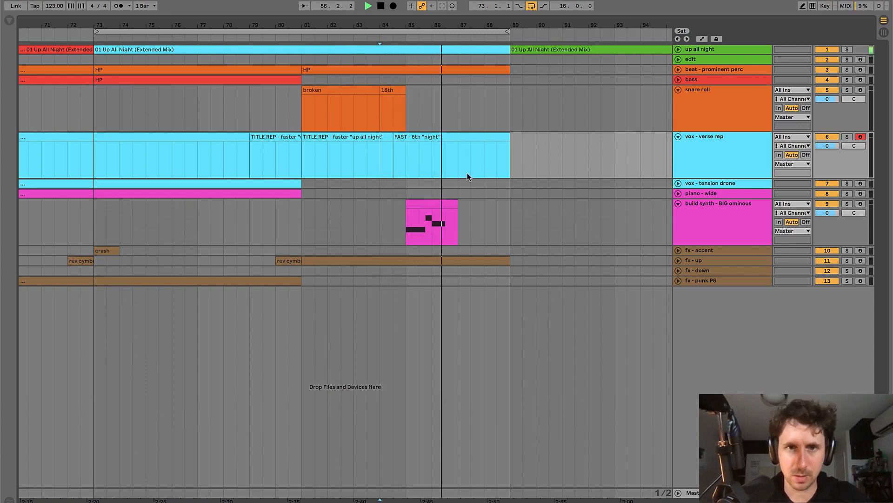
key("space")
- Duplicate the vox - tension drone clip to fill bars 81 to 89 and check it against the reference
left_click(287, 183)
key("ctrl+d")
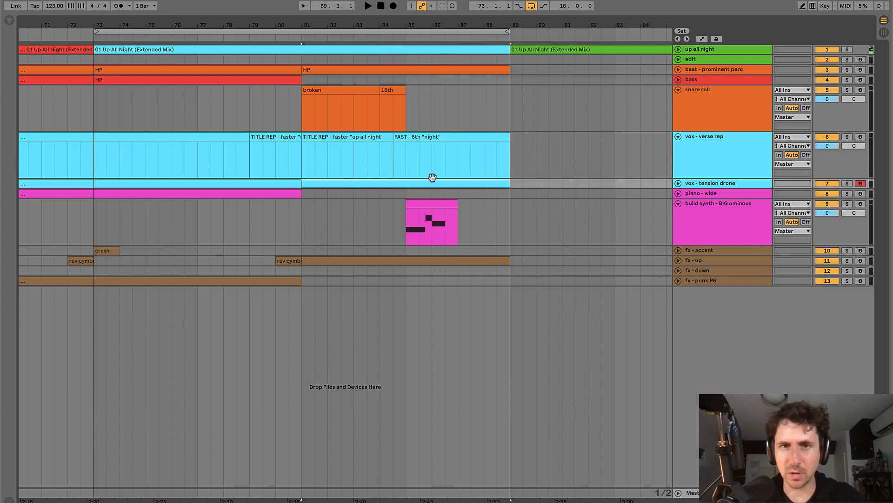
key("space")
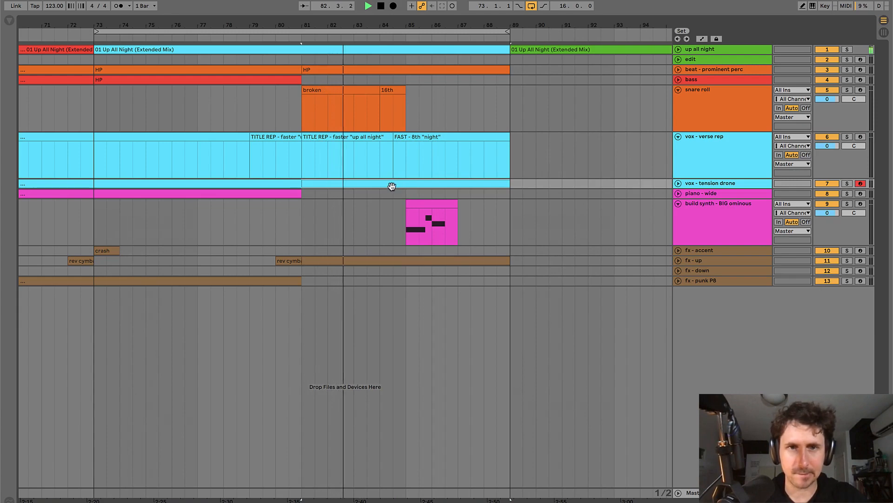
left_click(205, 225)
key("space")
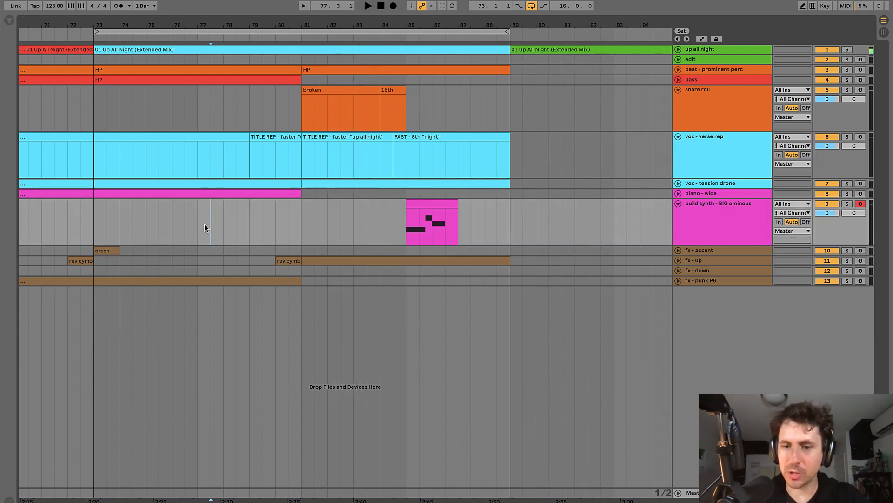
- Listen to the reference at several points from bar 73 to bar 81 to compare it with the mapped clips
key("minus")
scroll(205, 224, "left", 3)
left_click(213, 211)
key("space")
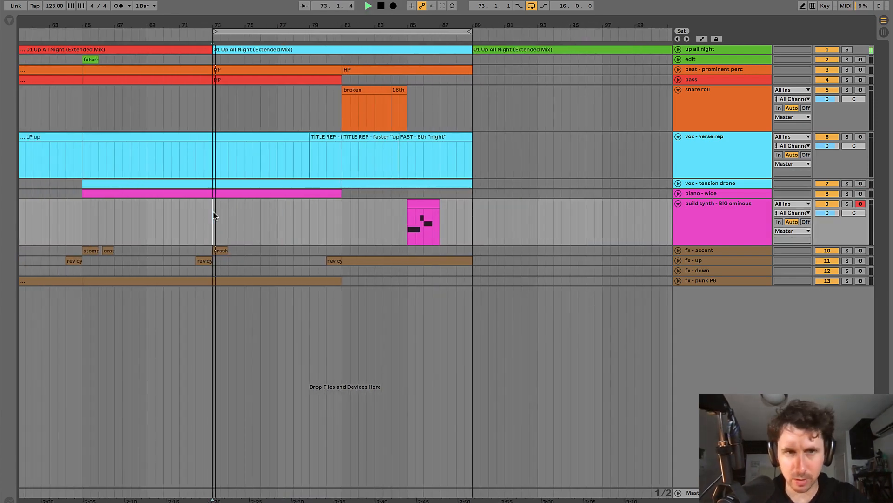
left_click(276, 211)
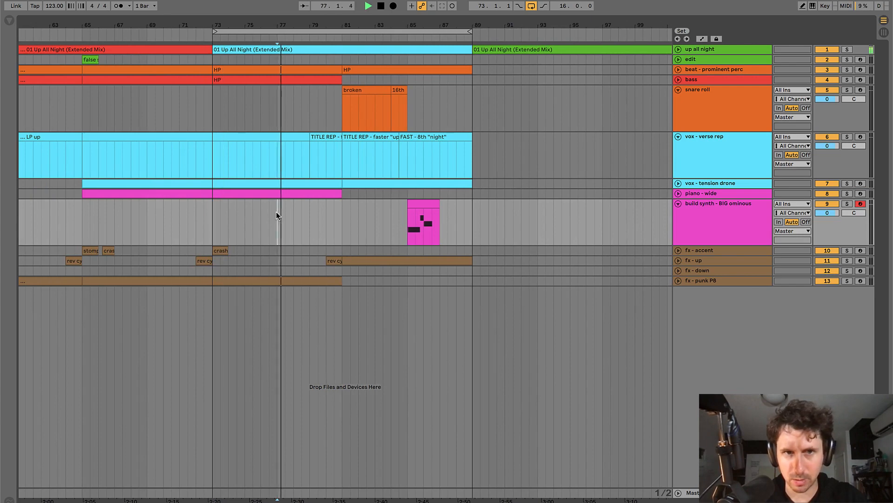
left_click(309, 209)
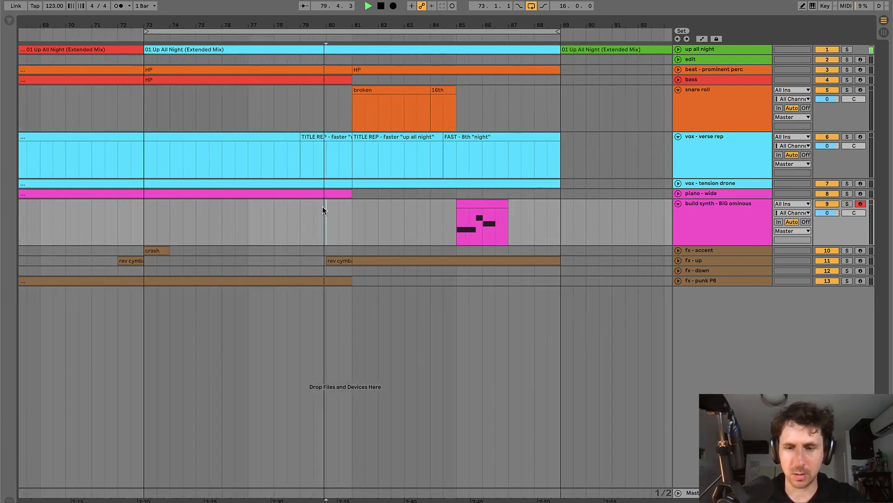
scroll(322, 211, "right", 2)
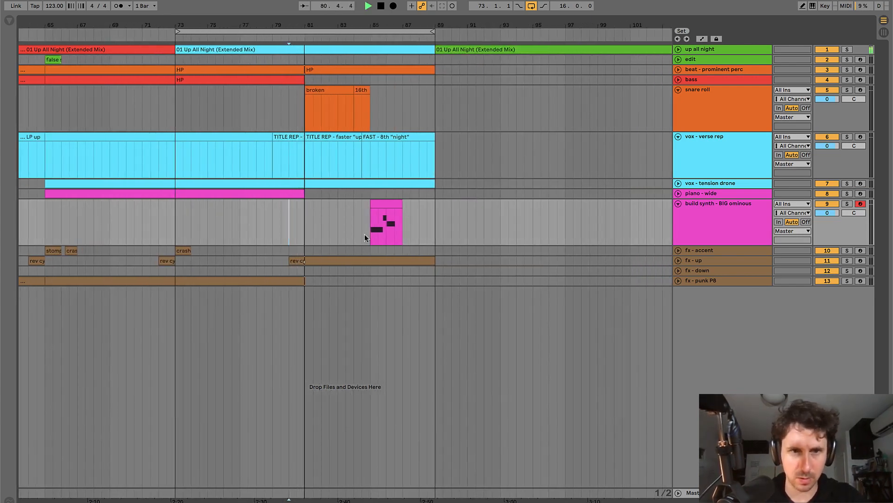
left_click(299, 221)
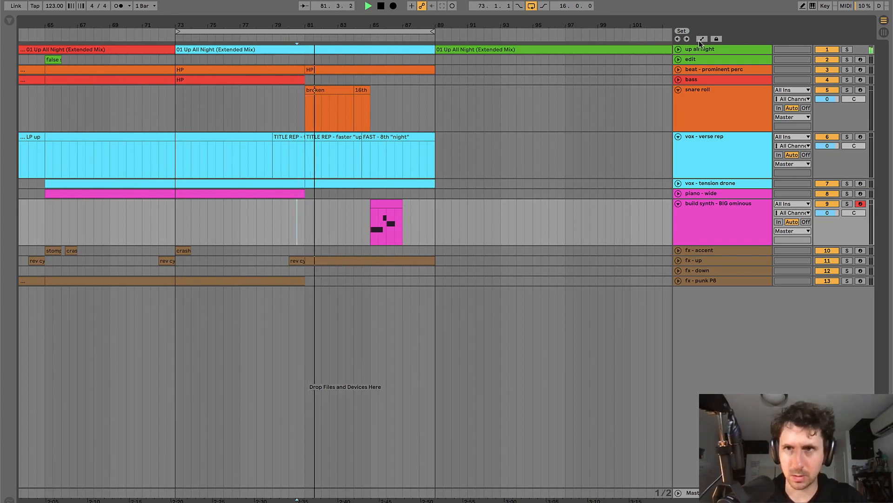
- Expand the up all night and vox - tension drone tracks and play the build section through bar 85
left_click(678, 49)
scroll(347, 160, "left", 2)
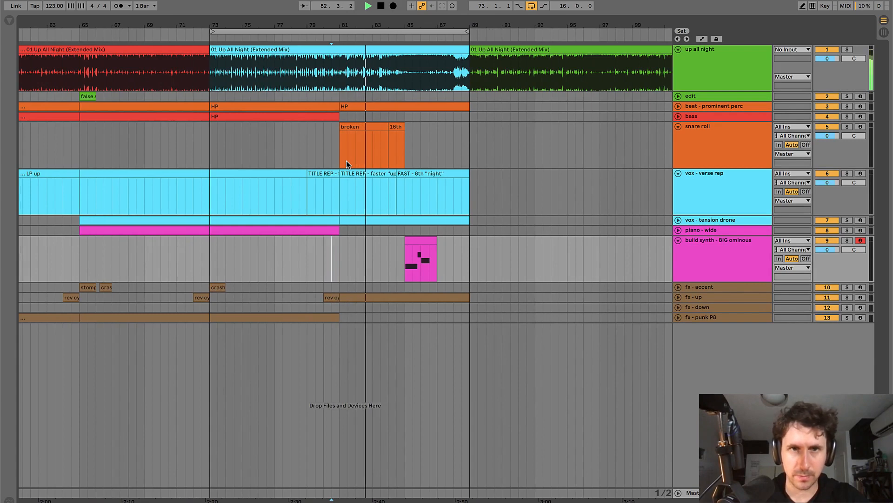
left_click_drag(433, 25, 467, 25)
left_click(678, 220)
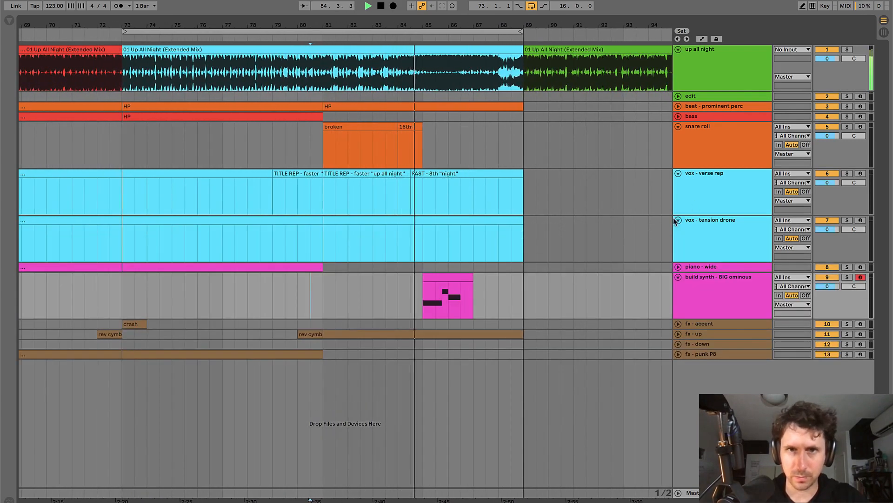
left_click(419, 129)
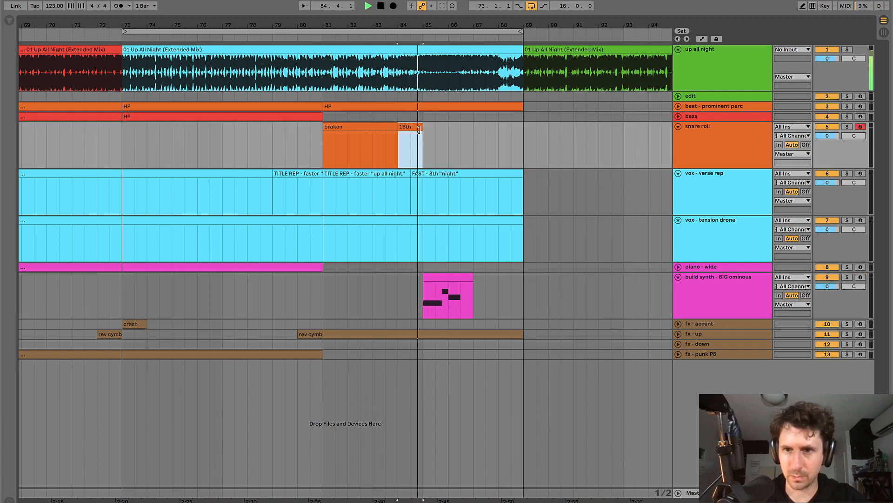
key("space")
- Expand the fx - up track and name its clip starting at bar 81 "low LFO riser"
left_click(678, 334)
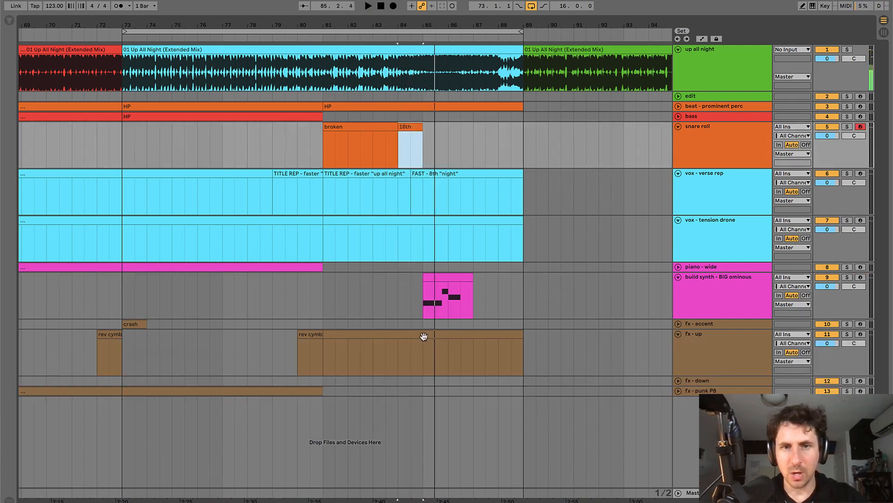
left_click(416, 335)
key("ctrl+r")
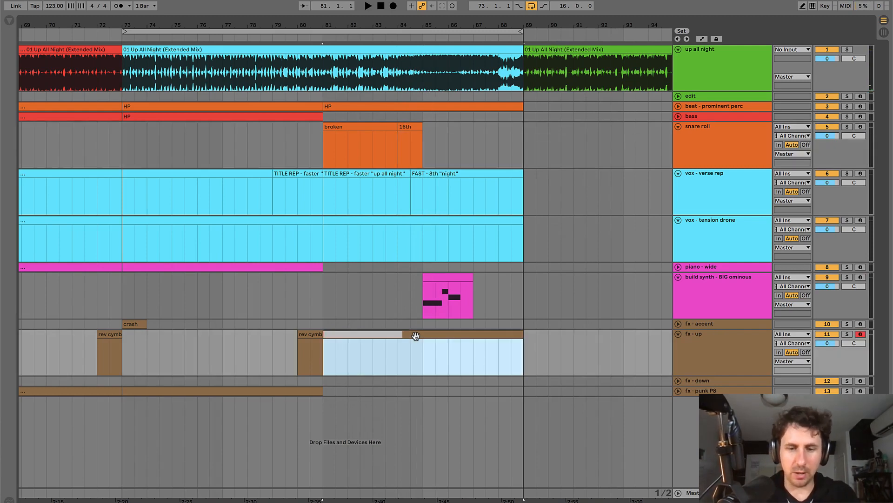
type("low LFO riser")
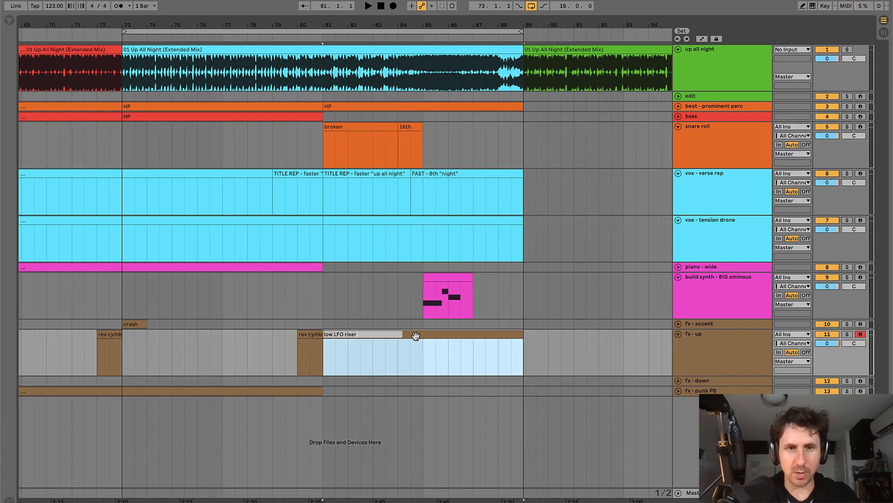
key("Return")
- Split the "low LFO riser" clip at bar 85 and rename the second part "+ WN risers"
left_click(424, 352)
key("super+e")
left_click(442, 335)
key("super+r")
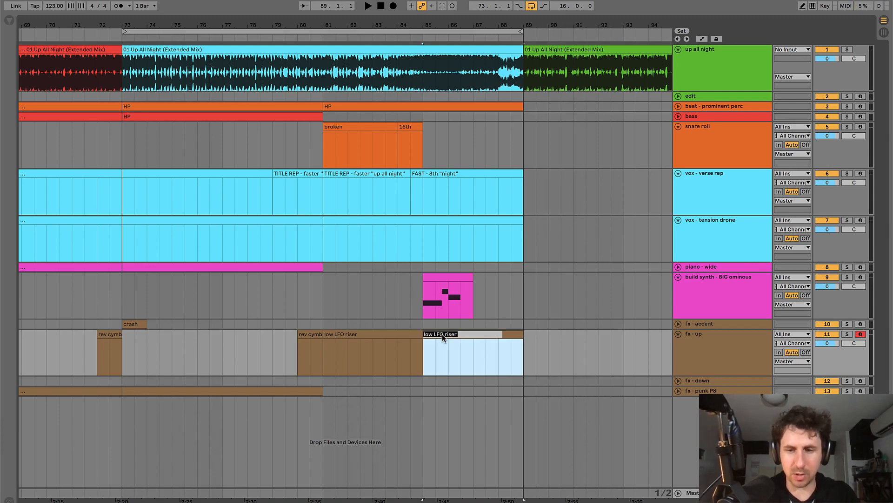
type("+ WN riser")
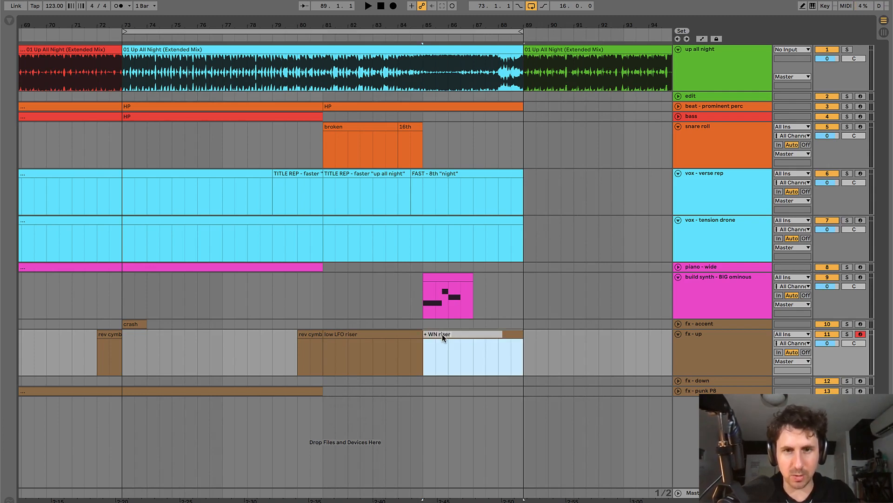
type("s")
key("Return")
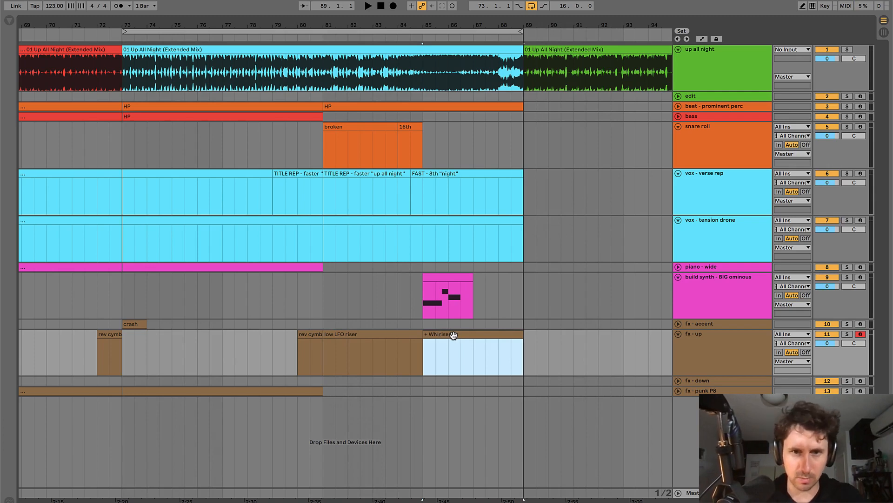
- Listen to the build from the "+ WN risers" clip and from the FAST - 8th "night" vocal clip
scroll(424, 344, "left", 1)
left_click(371, 336)
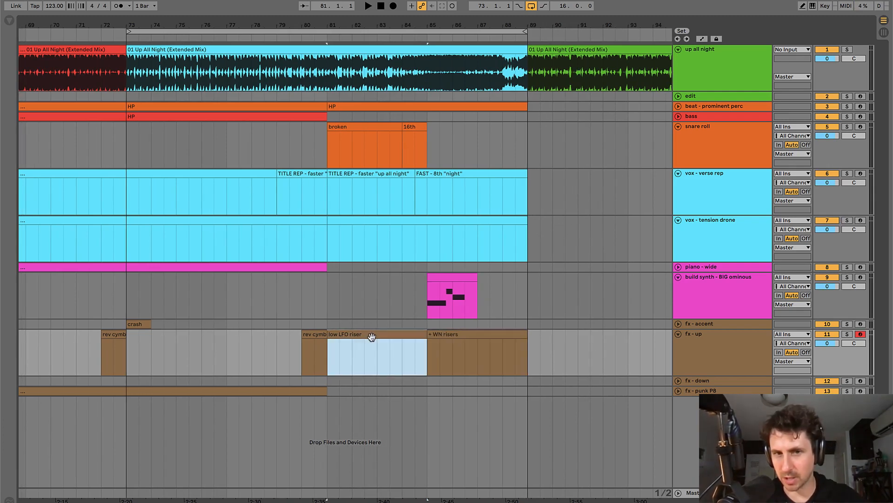
left_click(464, 335)
key("space")
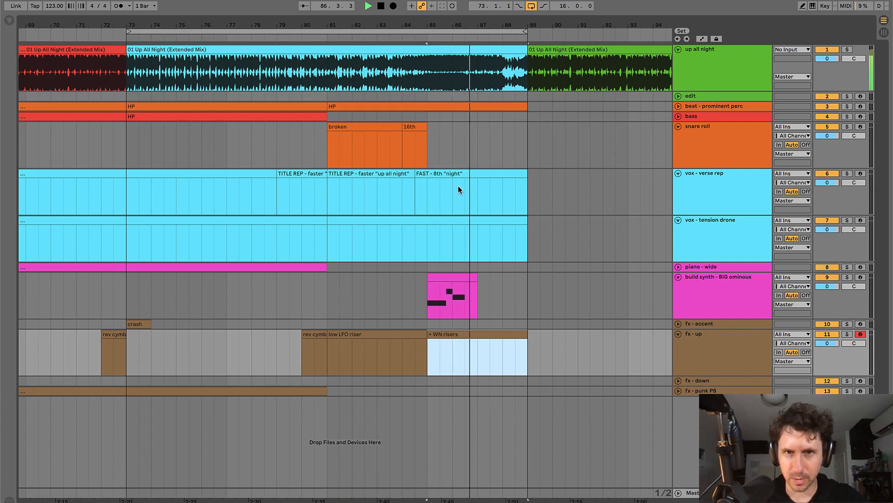
left_click(425, 173)
key("space")
key("space")
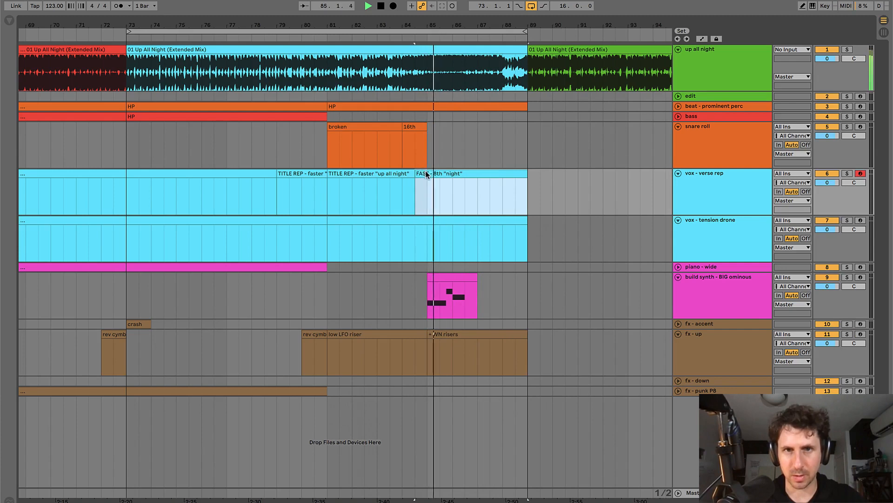
- Extend the "16th" snare roll placeholder so that it ends at bar 88
left_click_drag(430, 133, 503, 134)
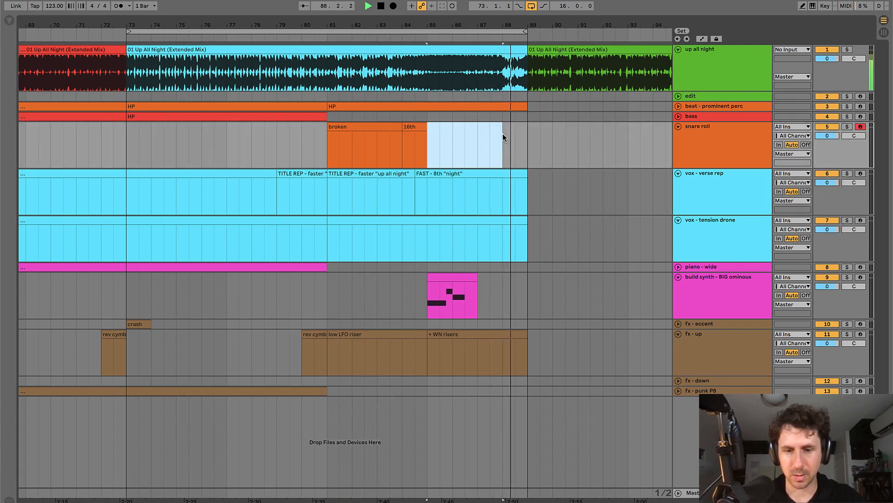
key("super+shift+m")
key("super+alt+l")
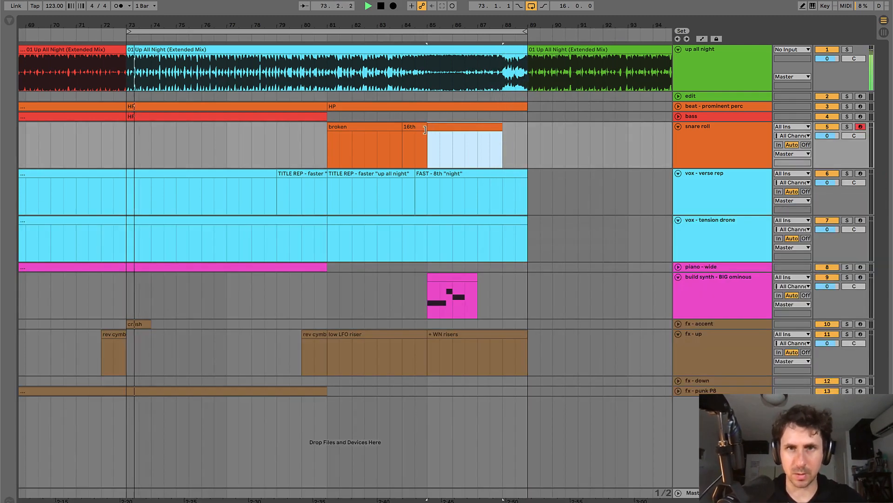
left_click_drag(425, 129, 499, 130)
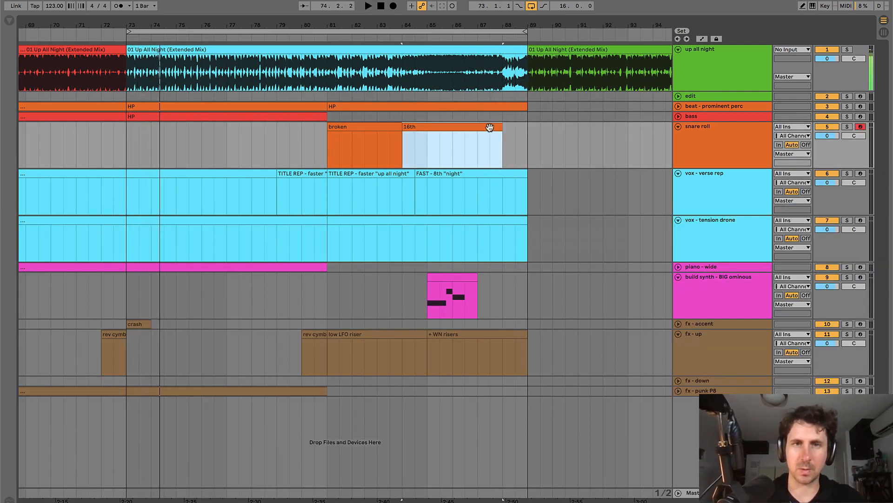
- Split the FAST - 8th "night" vocal clip at bar 86 and rename the second part rep - "up all"
key("space")
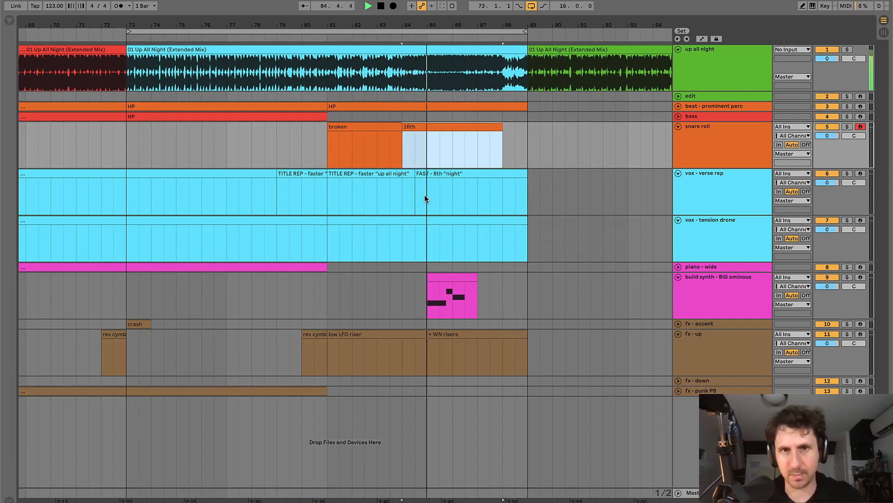
left_click(453, 190)
key("ctrl+e")
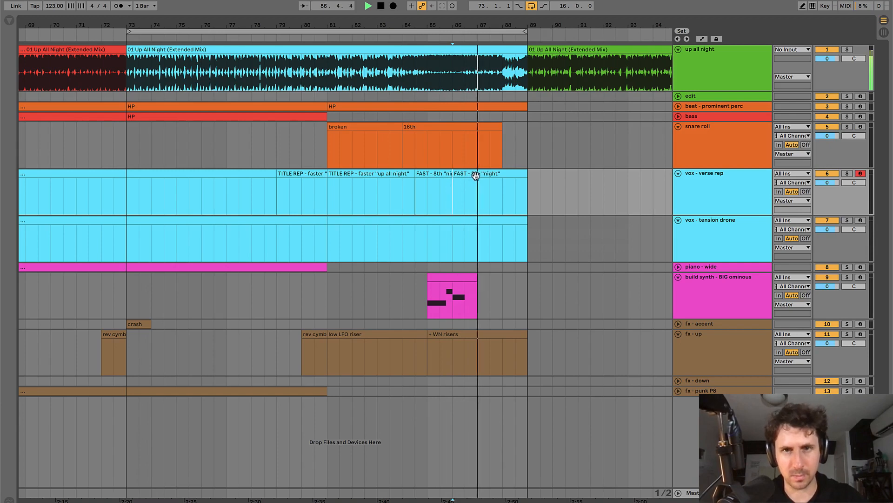
left_click(476, 174)
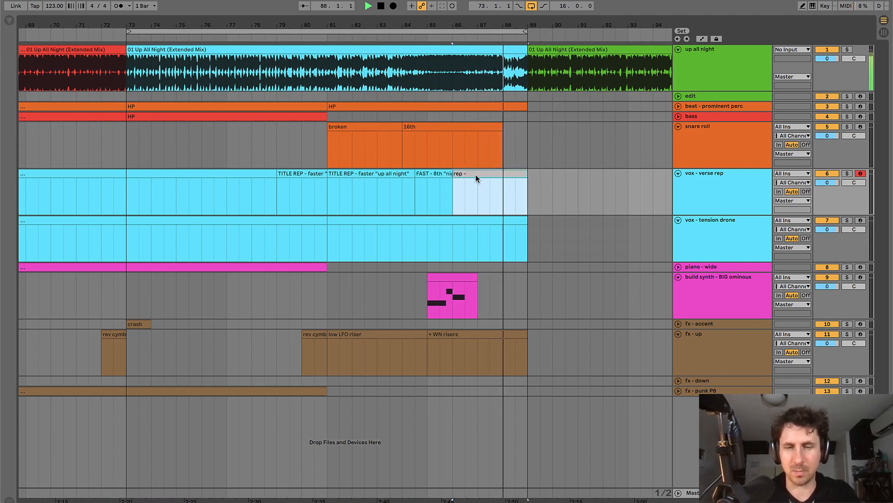
type("rep - ")
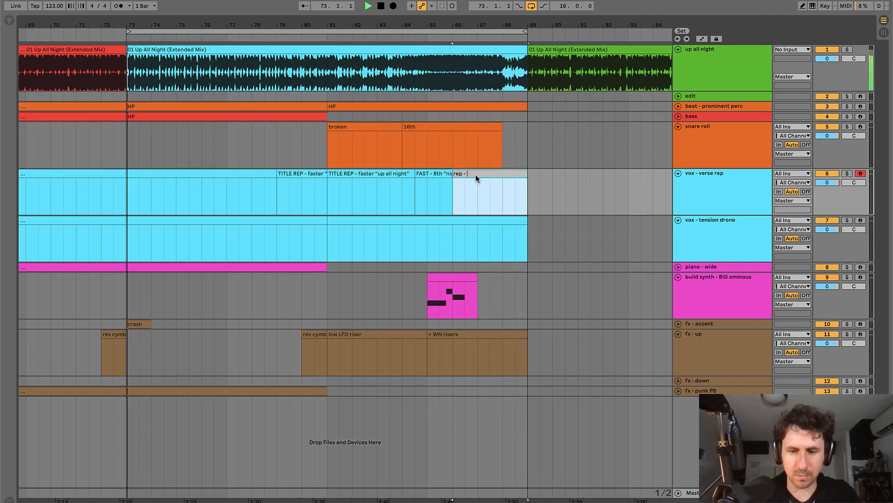
type("\"up all")
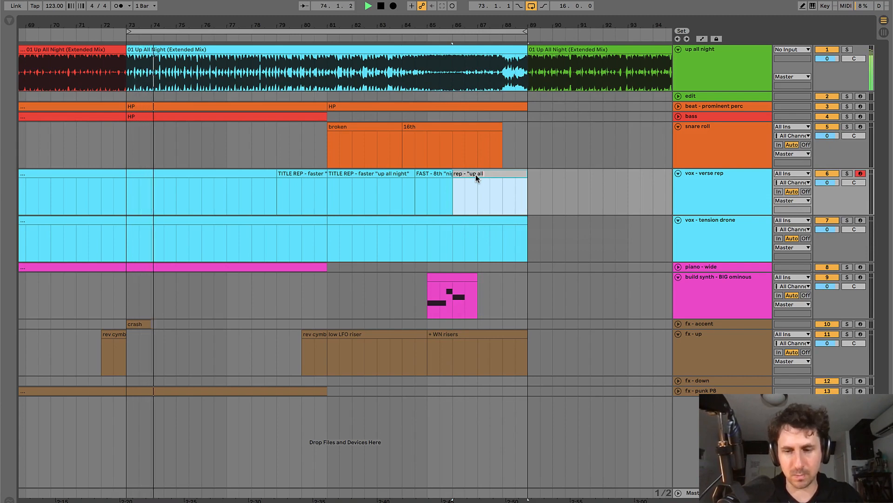
type("\"")
key("Return")
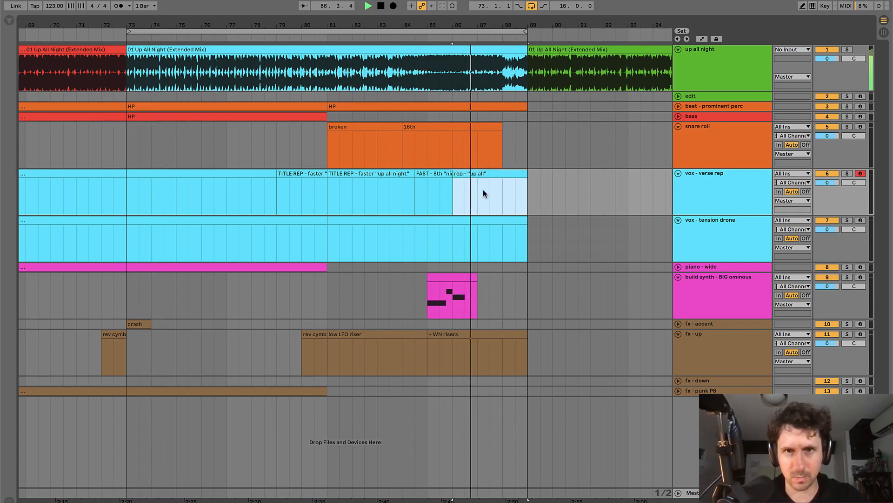
- Split the rep - "up all" vocal clip at bar 87, rename the second part "PHRASE" and play it back
left_click(479, 190)
key("super+e")
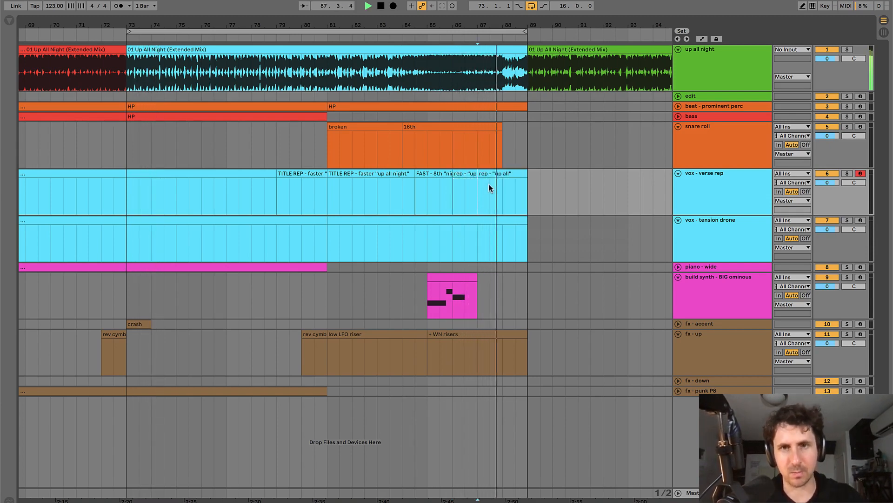
left_click(499, 173)
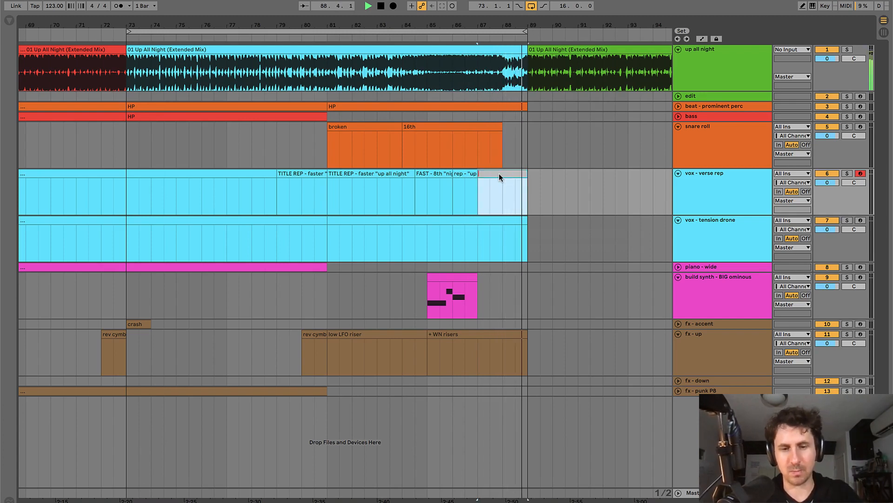
type("PHRAS")
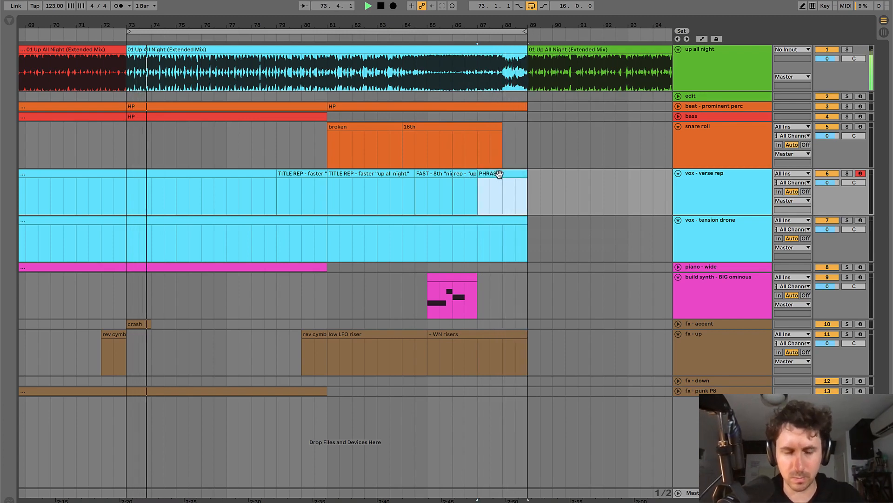
key("super+r")
type("PHRASE")
key("Return")
key("space")
key("space")
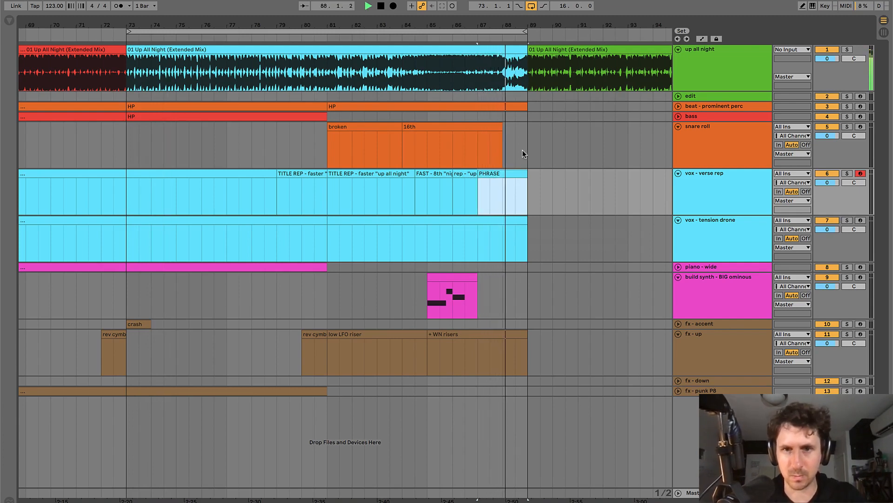
- Clear the beat, fx - up and vox - tension drone clips from bar 88 on, so they end there
left_click_drag(503, 94, 554, 119)
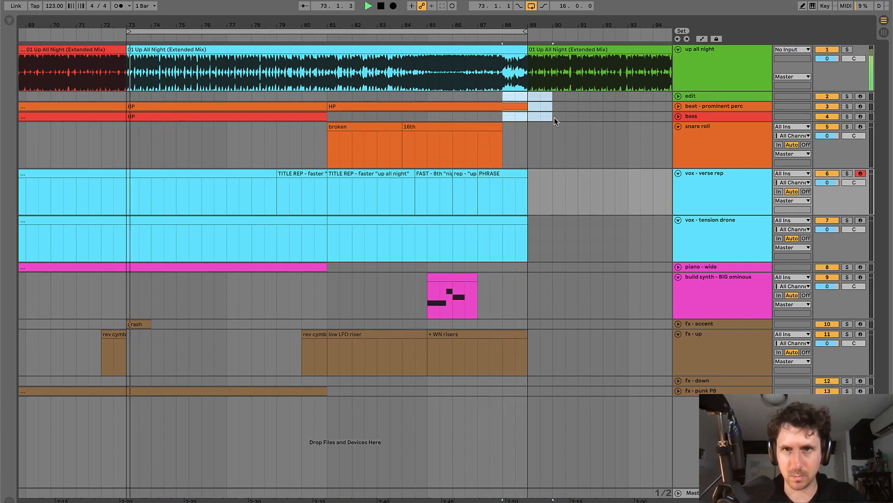
left_click_drag(505, 300, 554, 349)
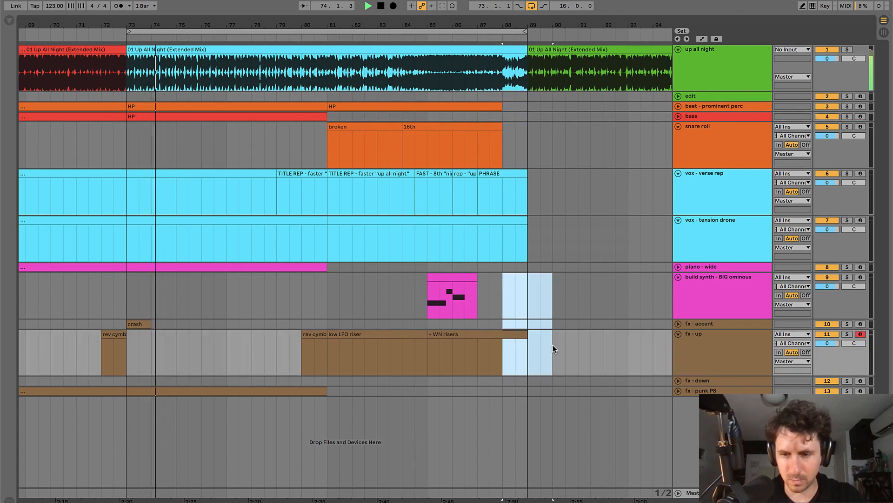
left_click_drag(542, 217, 502, 220)
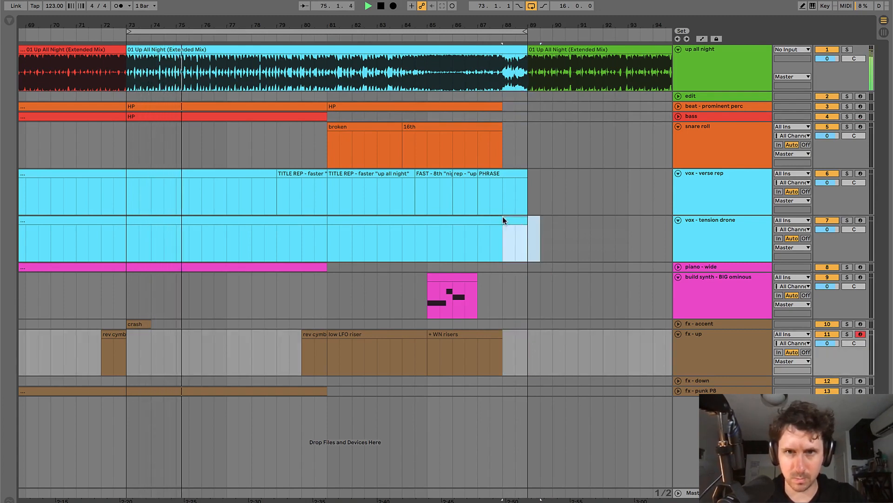
left_click(426, 246)
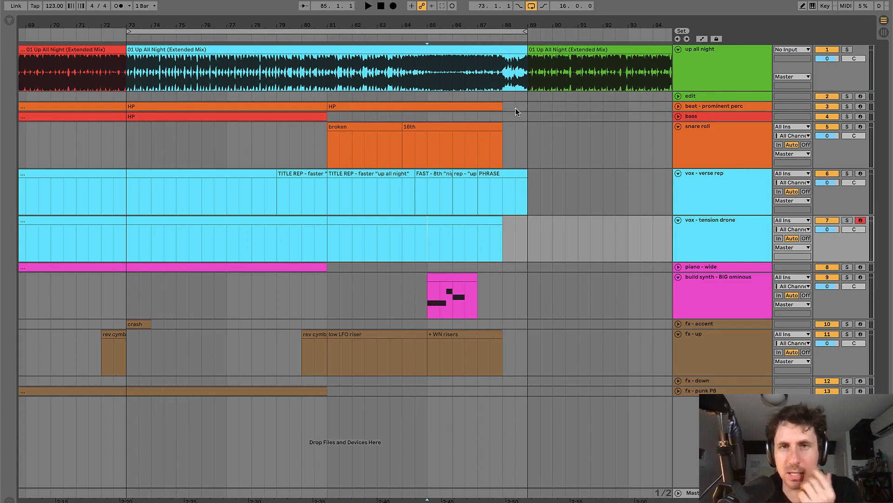
- Insert an empty placeholder MIDI clip on the edit track from bar 88 to bar 89
left_click_drag(401, 91, 573, 367)
left_click(540, 337)
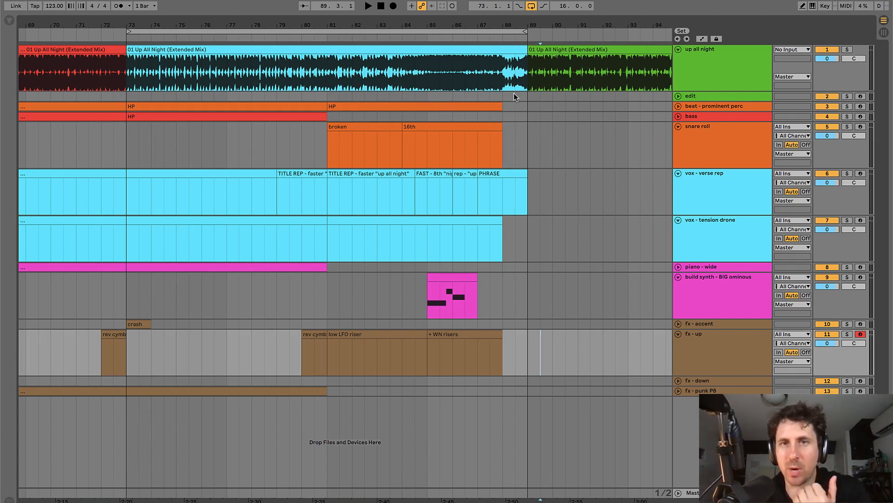
left_click_drag(502, 95, 524, 95)
key("super+shift+m")
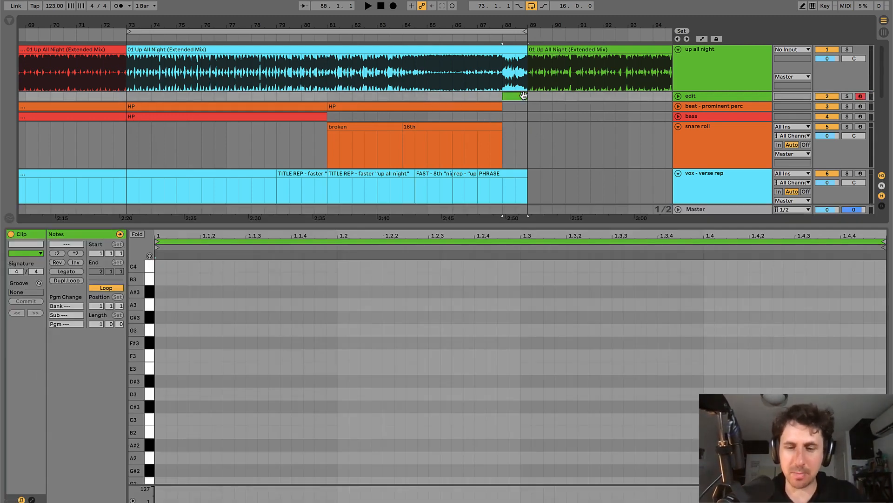
key("super+alt+l")
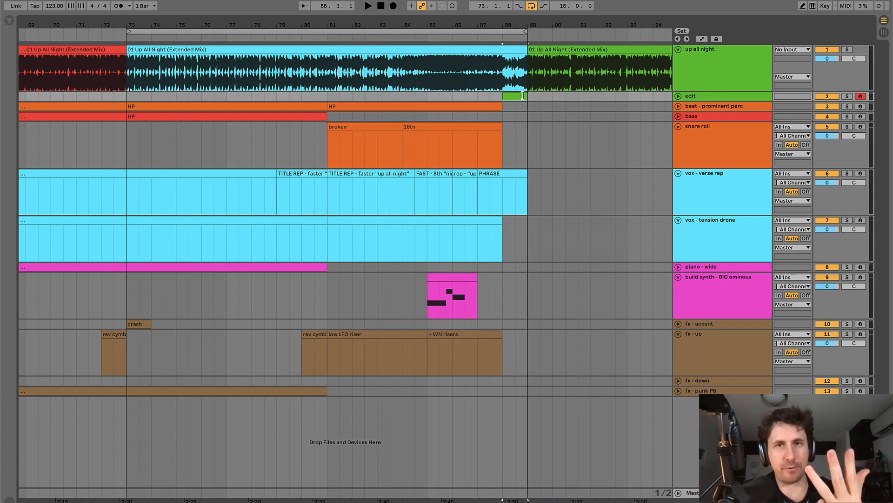
- Examine the tracks before bar 88 and listen to the "PHRASE" vocal clip from bar 87
mouse_move(429, 96)
left_mouse_down()
mouse_move(525, 211)
mouse_move(501, 222)
left_mouse_up()
left_click(510, 240)
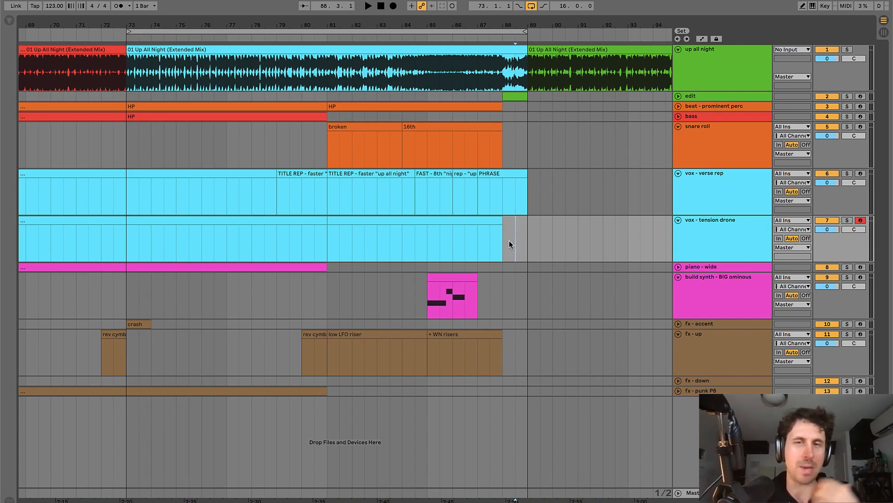
left_click_drag(477, 190, 499, 189)
left_click(459, 191)
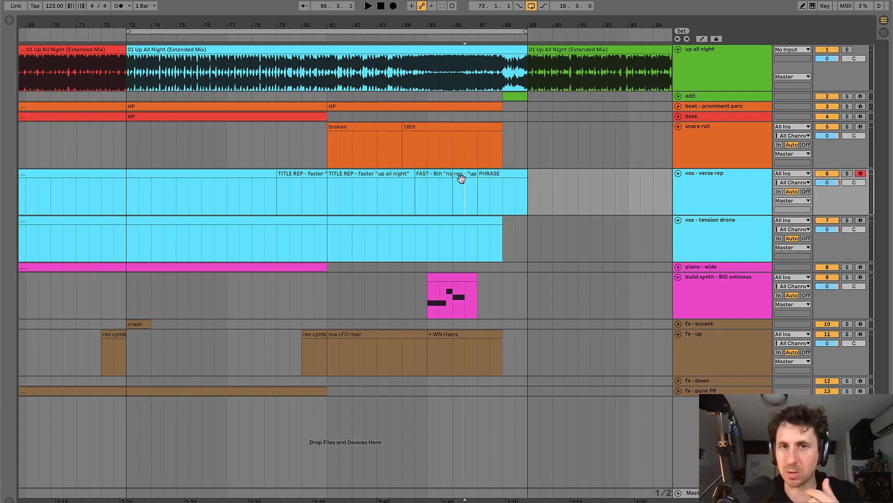
left_click(464, 175)
left_click(499, 174)
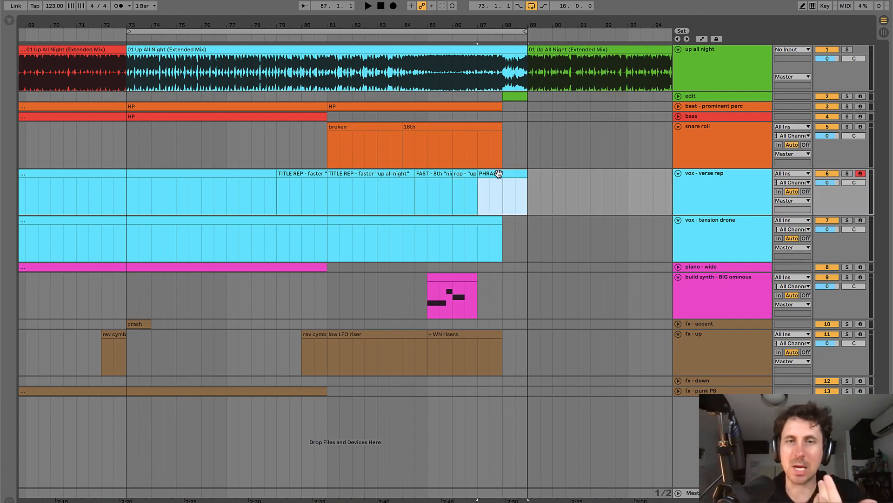
key("space")
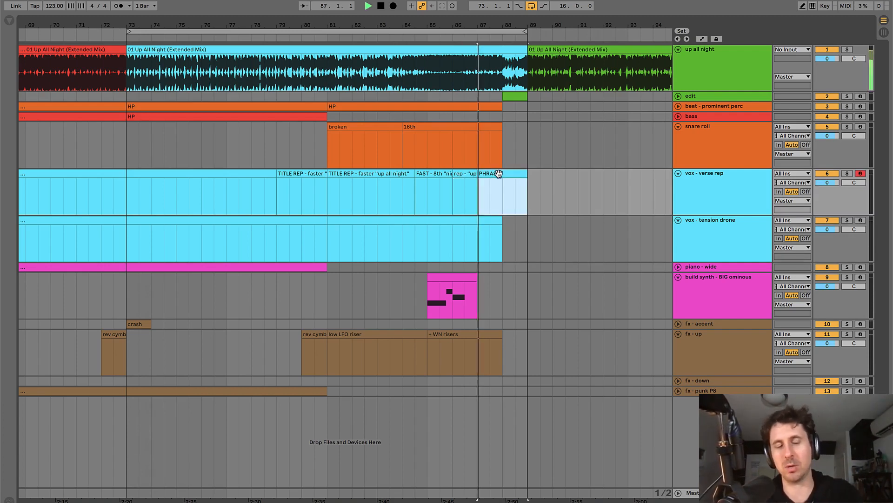
key("space")
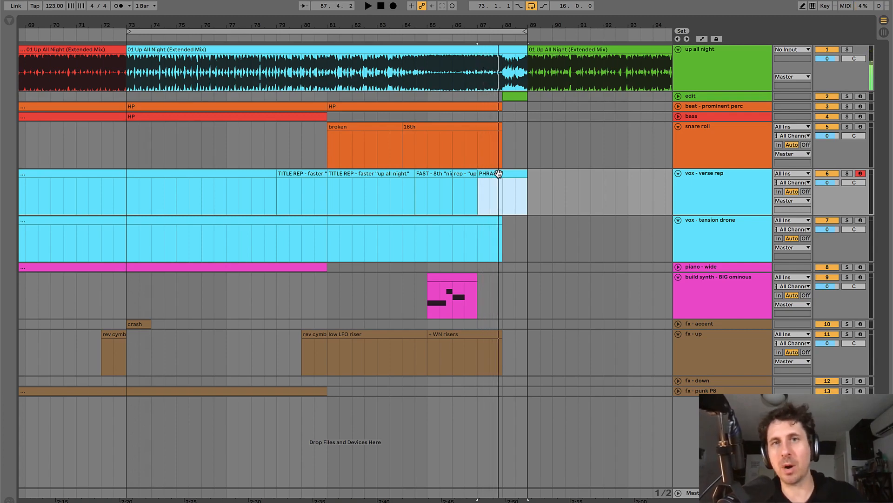
key("space")
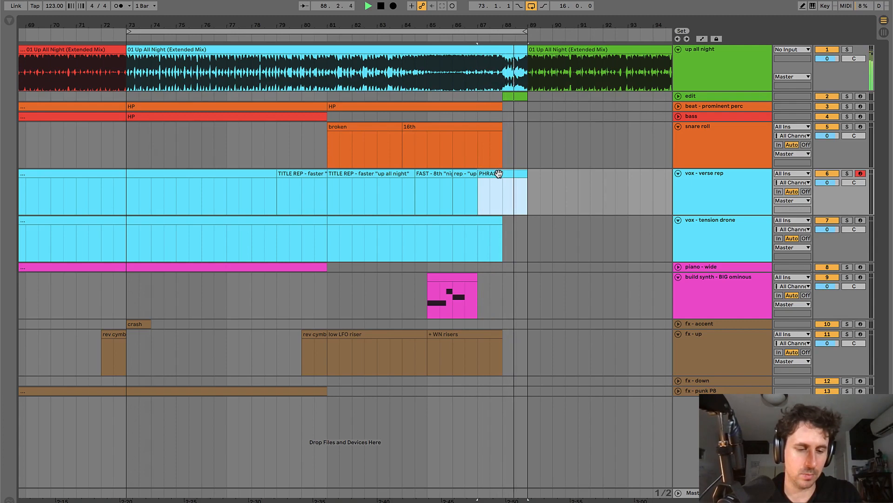
key("space")
left_click(500, 203)
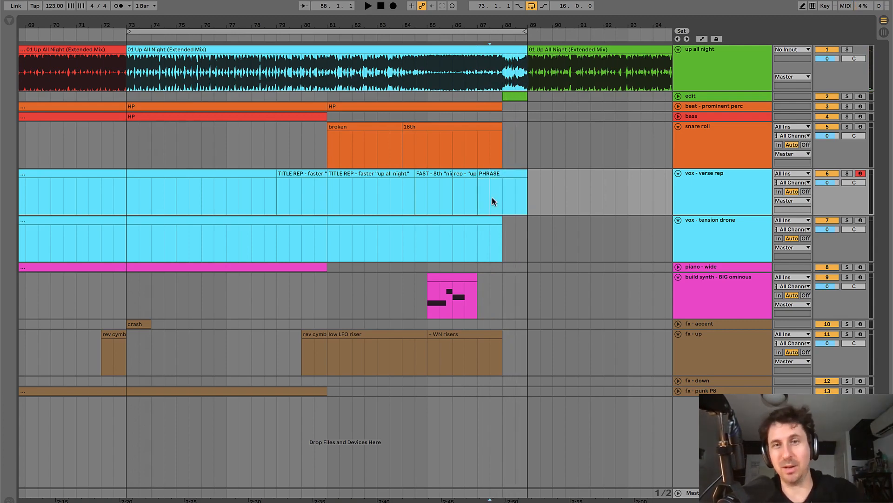
- Review the clips across the tracks from bar 85 to 88, the gap at bar 88 and the "16th" snare roll
left_click(507, 174)
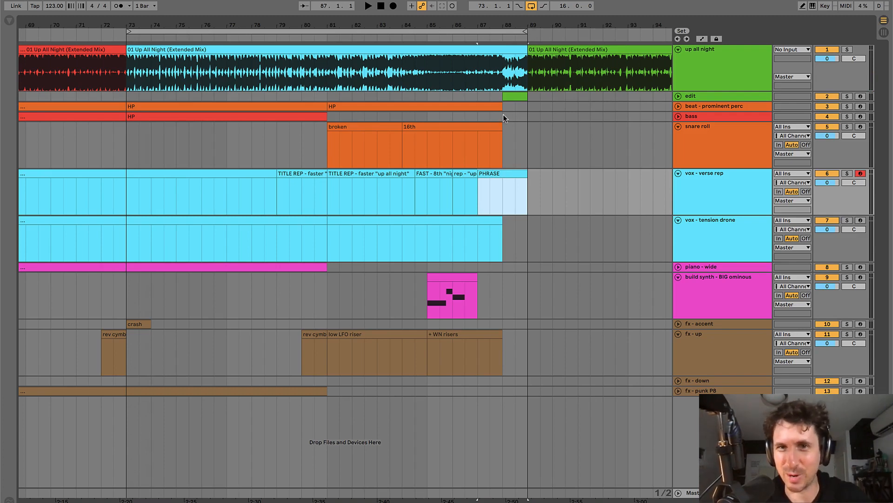
left_click_drag(503, 115, 526, 158)
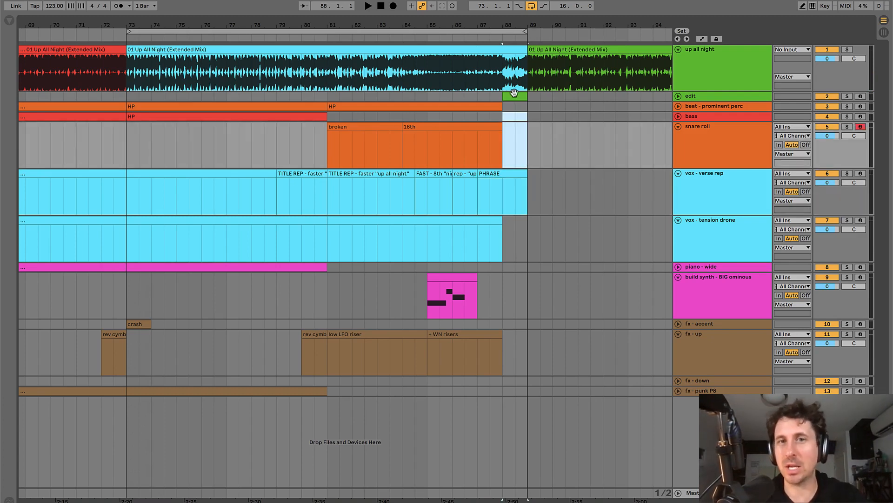
left_click_drag(429, 115, 477, 132)
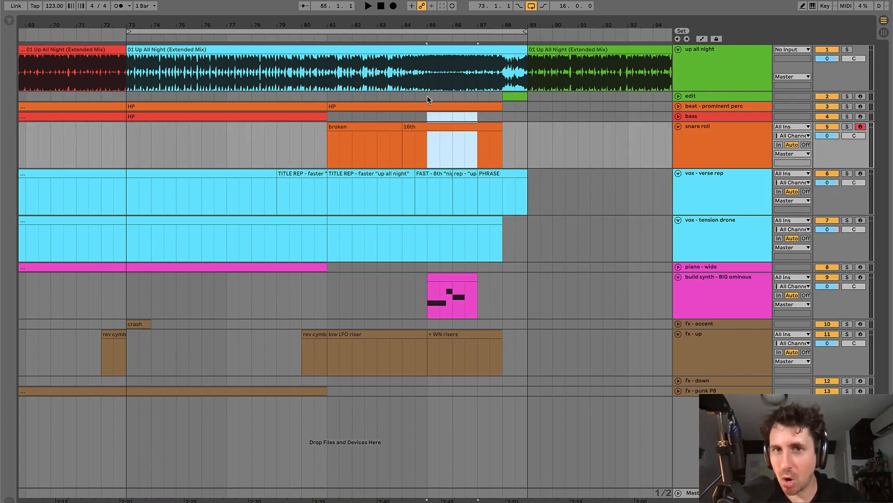
left_click_drag(428, 96, 499, 258)
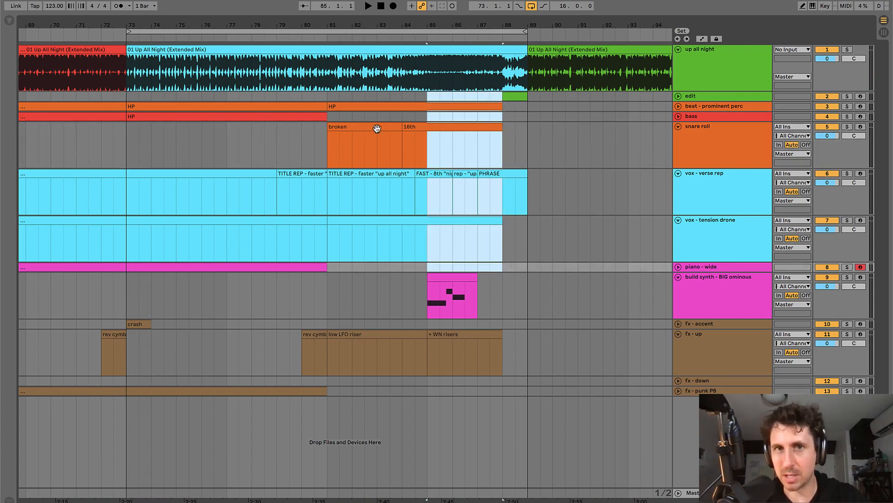
left_click(415, 124)
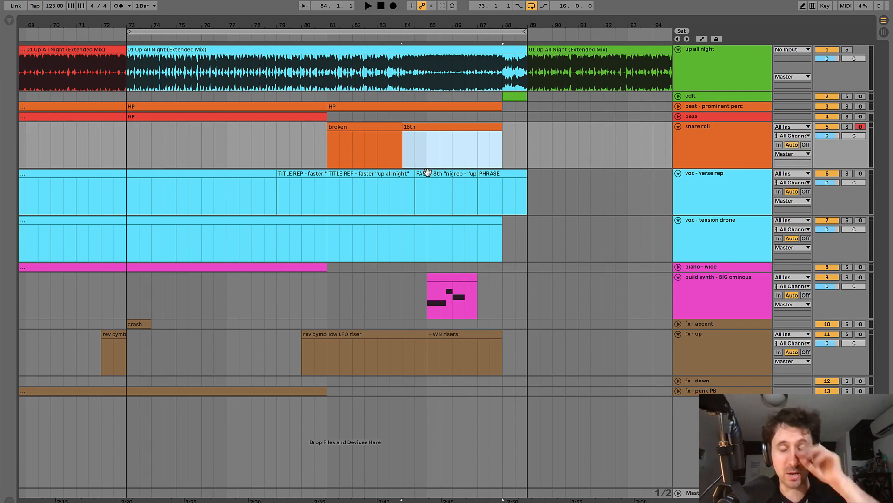
- Examine the short vocal repeat at bar 86 and the gap in the snare roll and tension drone tracks from bar 88 to 89
left_click(467, 170)
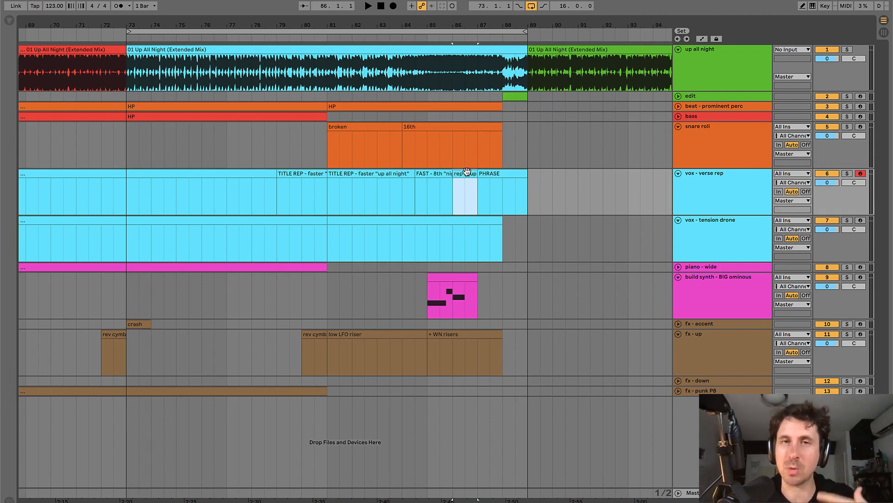
left_click_drag(449, 116, 499, 244)
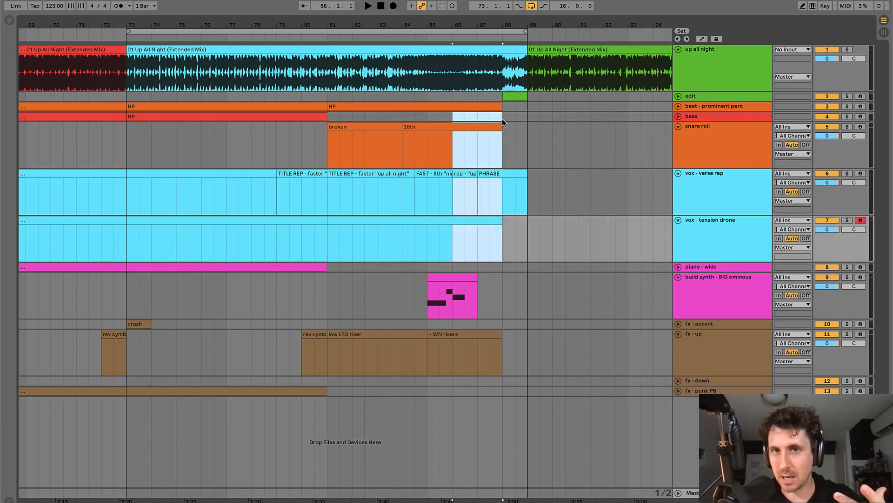
left_click_drag(503, 117, 526, 238)
left_click(527, 243)
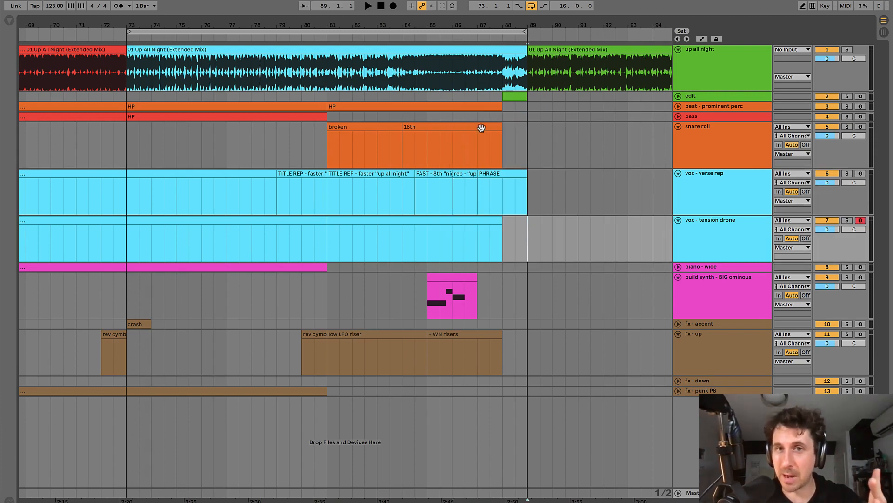
left_click_drag(505, 103, 551, 383)
left_click_drag(505, 116, 547, 243)
left_click(513, 156)
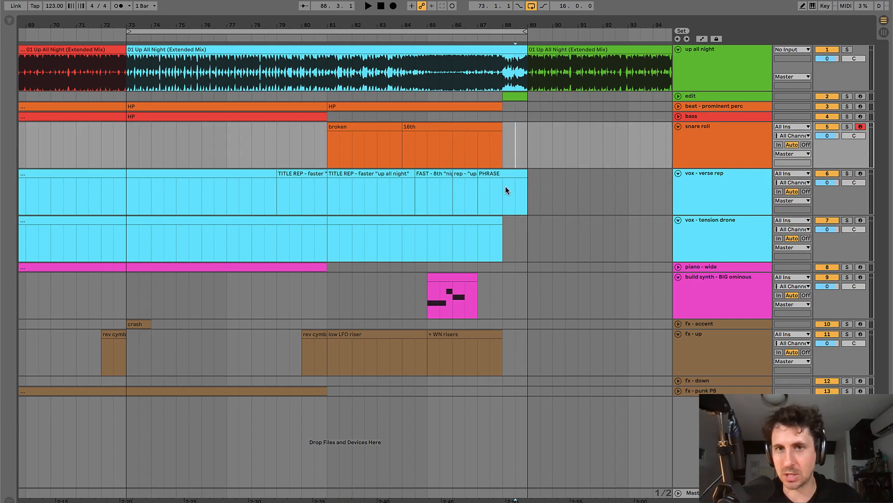
- Review the vox - verse rep clips from bar 81 through the "PHRASE" clip ending at bar 89
left_click(501, 193)
left_click(503, 175)
key("space")
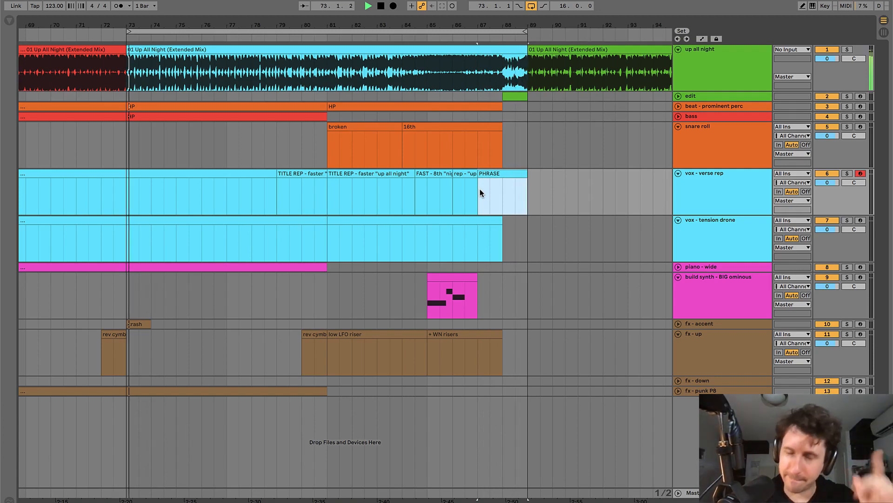
key("space")
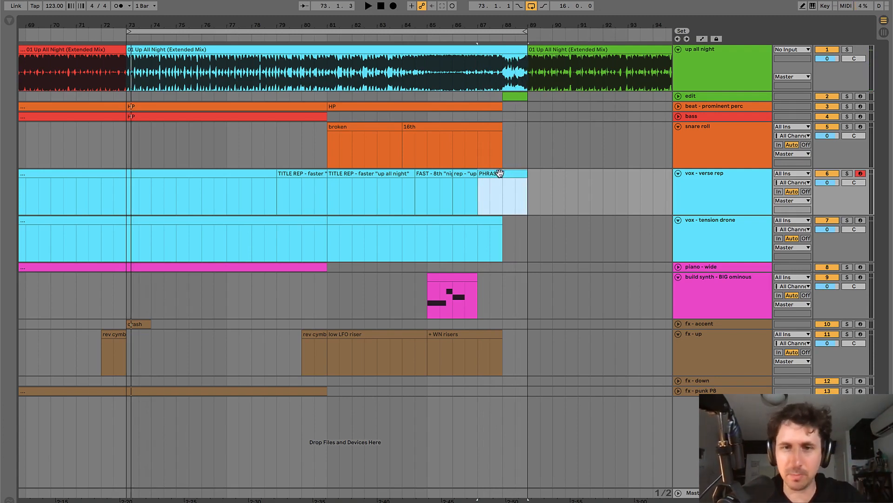
left_click(359, 174, "shift")
left_click(404, 187)
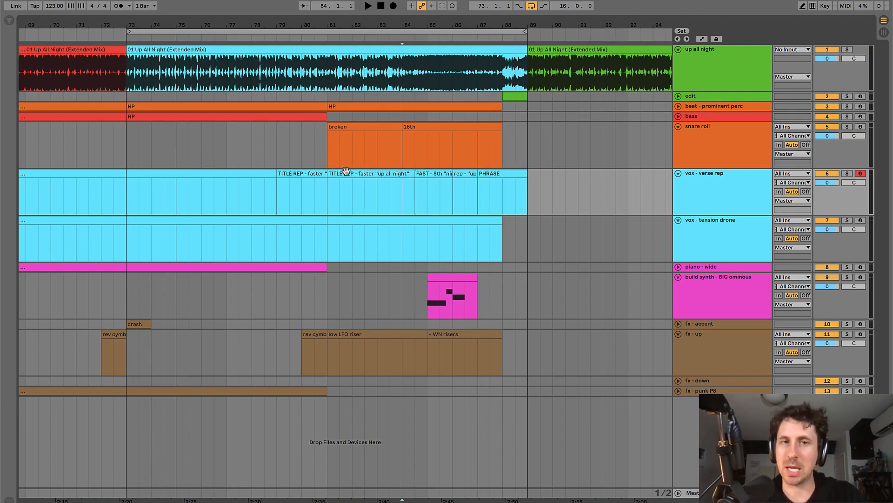
left_click_drag(327, 193, 420, 187)
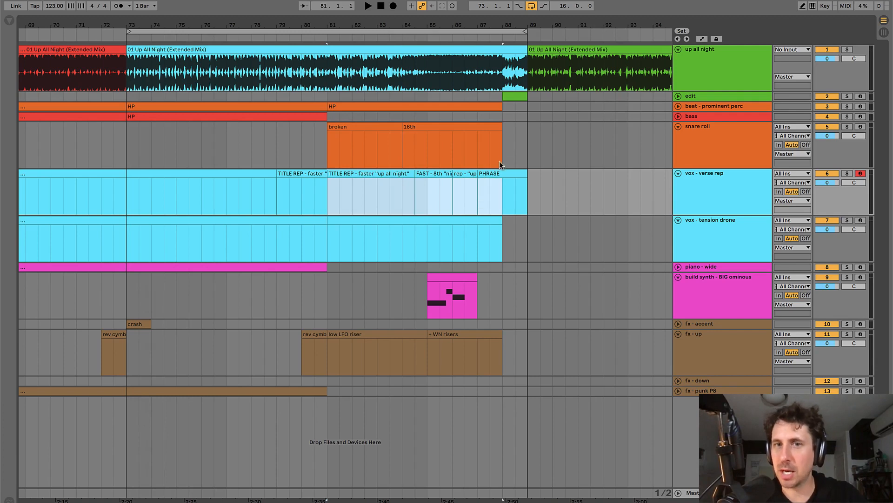
mouse_move(508, 142)
left_mouse_down()
mouse_move(543, 269)
mouse_move(507, 135)
left_mouse_up()
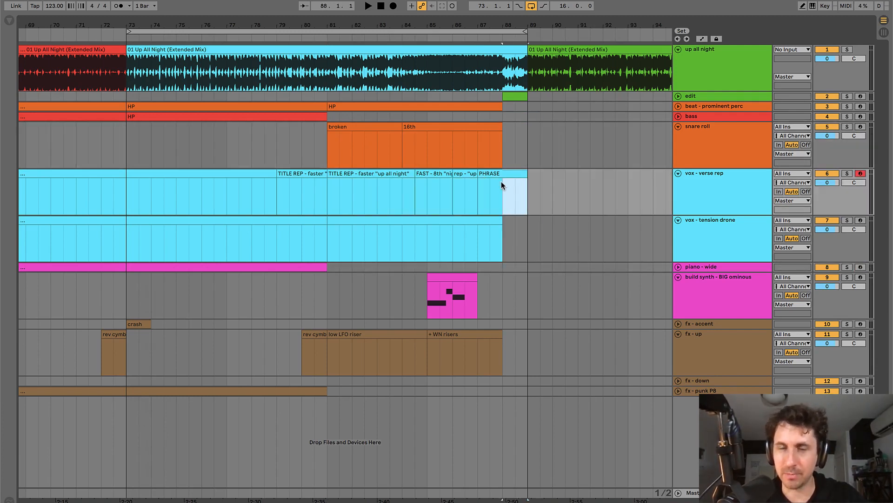
left_click(427, 205)
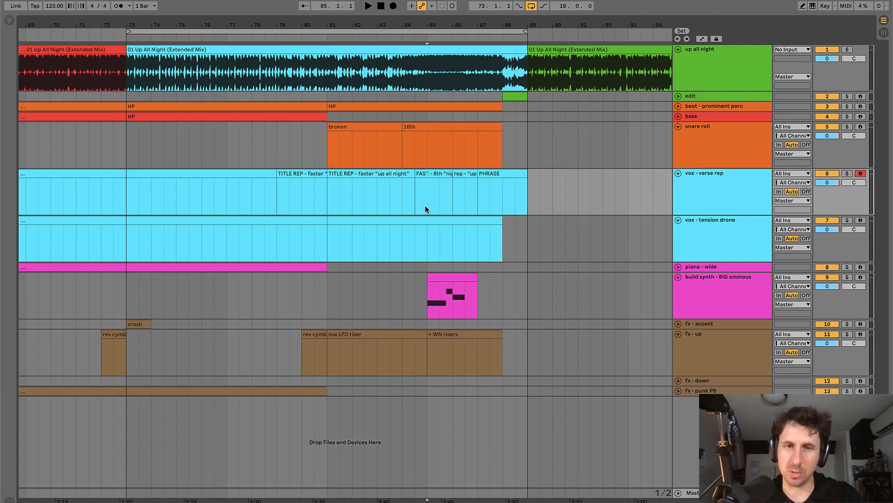
- Collapse all tracks and expand only the up all night track to see its waveform above the placeholder clips
left_click(678, 276, "alt")
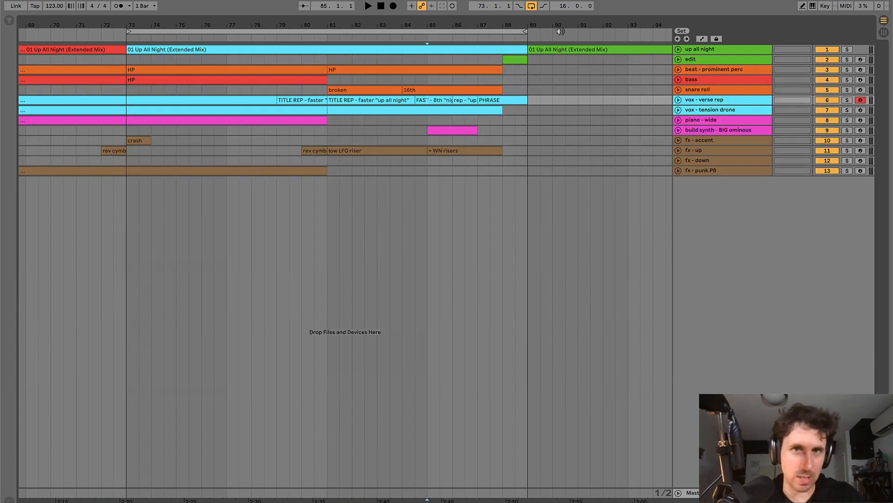
left_click(679, 49)
left_click(420, 92)
key("minus")
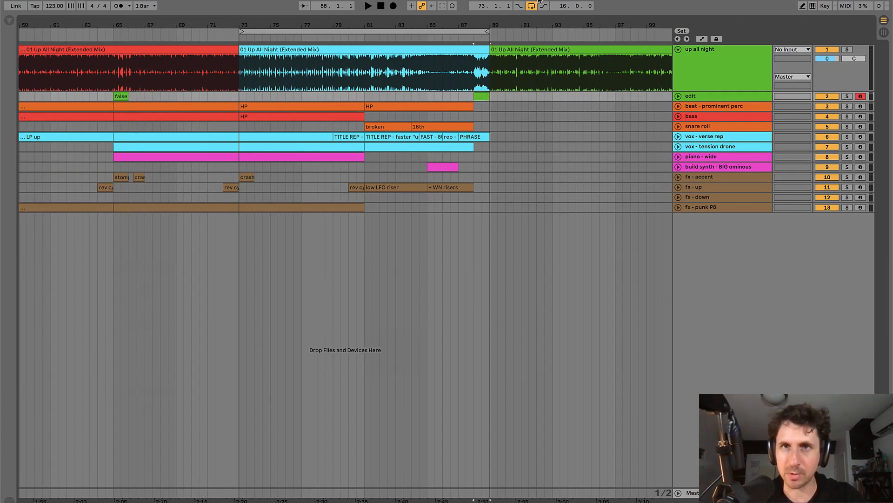
- Turn off looping and play the reference track from bar 88 into the green section at bar 89
left_click(531, 6)
key("space")
scroll(449, 64, "right", 4)
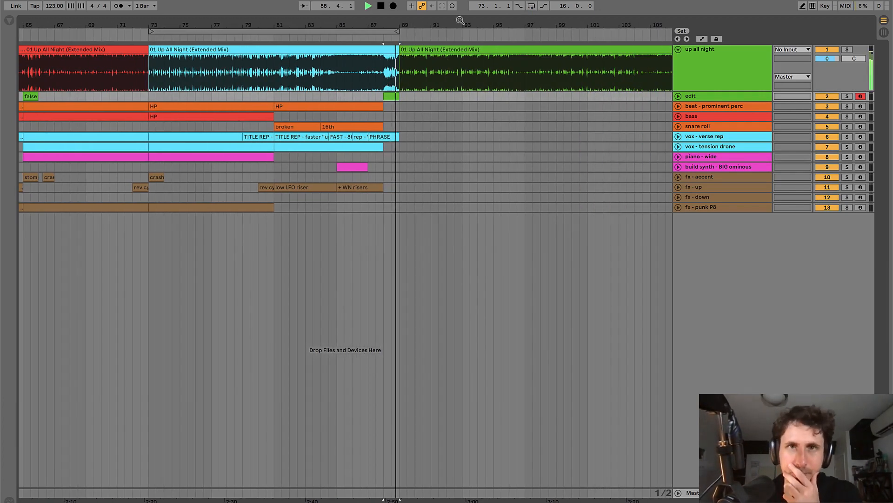
left_click_drag(461, 21, 375, 2)
scroll(390, 107, "left", 1)
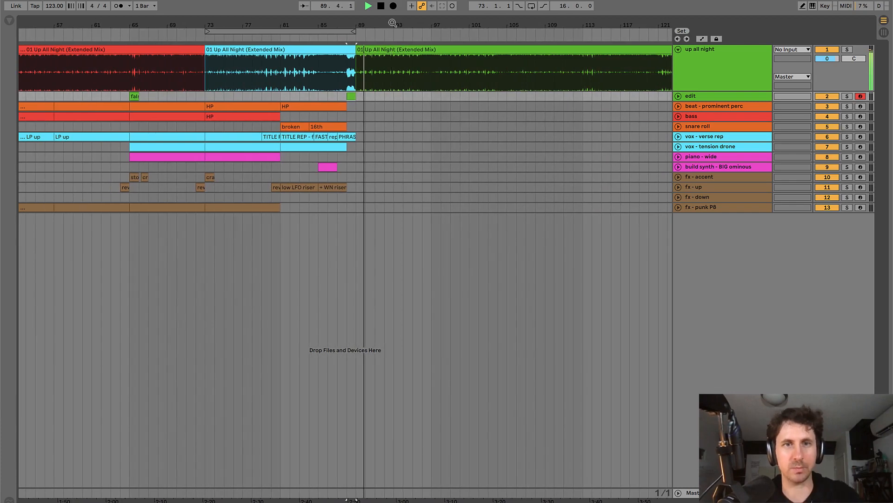
- Copy the earlier eight-bar beat and bass clips to bars 89 to 97, and stop playback
left_click(92, 109)
left_click(92, 117, "shift")
left_click_drag(91, 110, 394, 110)
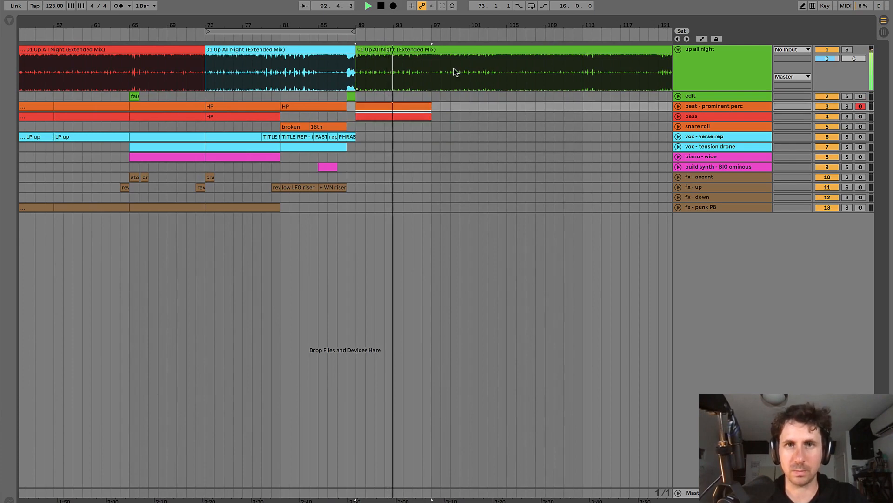
left_click_drag(397, 20, 426, 22)
key("space")
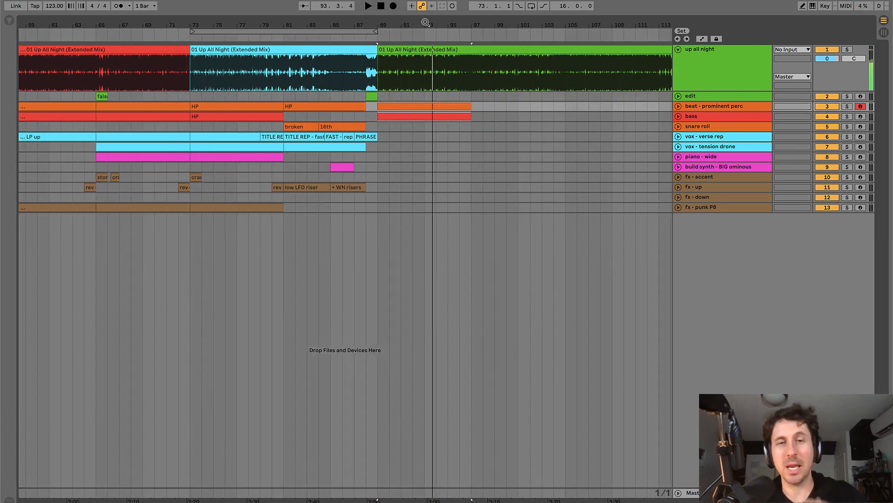
- Compare the reference waveform from bar 89 to 97 with the buildup's waveform, fx and vocal clips from bar 81
left_click_drag(378, 67, 472, 69)
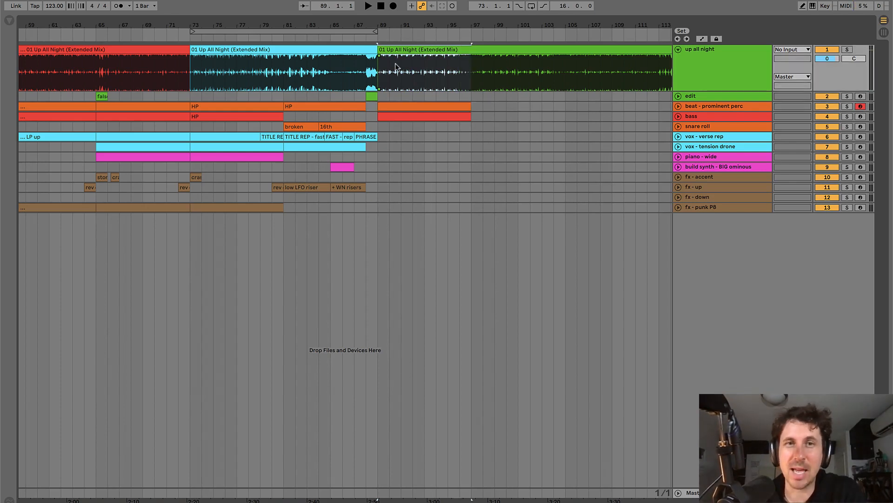
left_click_drag(366, 72, 404, 73)
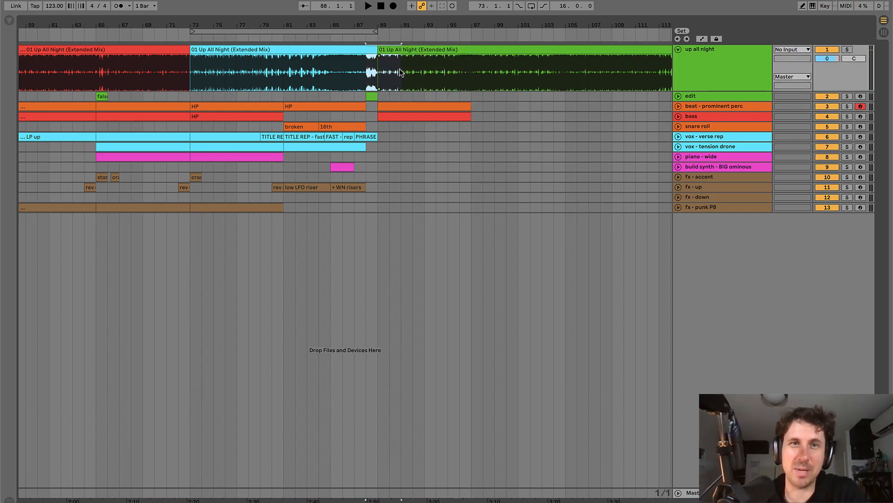
left_click(319, 73)
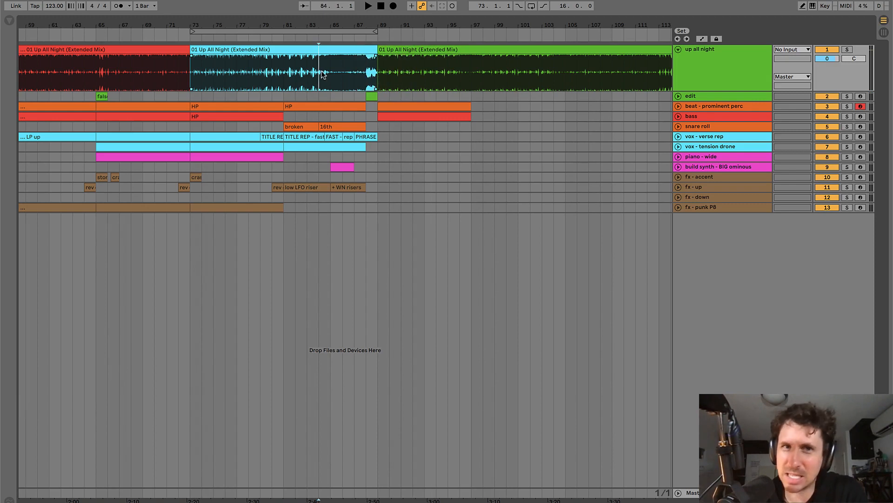
left_click_drag(308, 72, 379, 69)
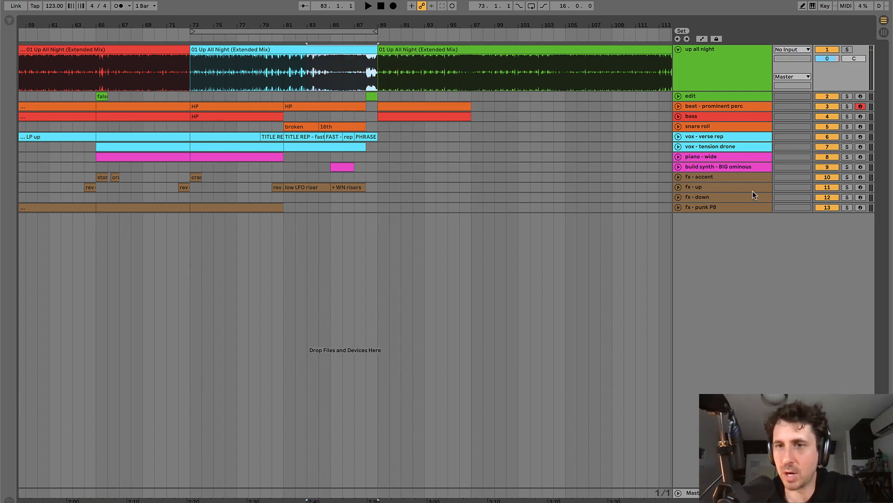
left_click(715, 188)
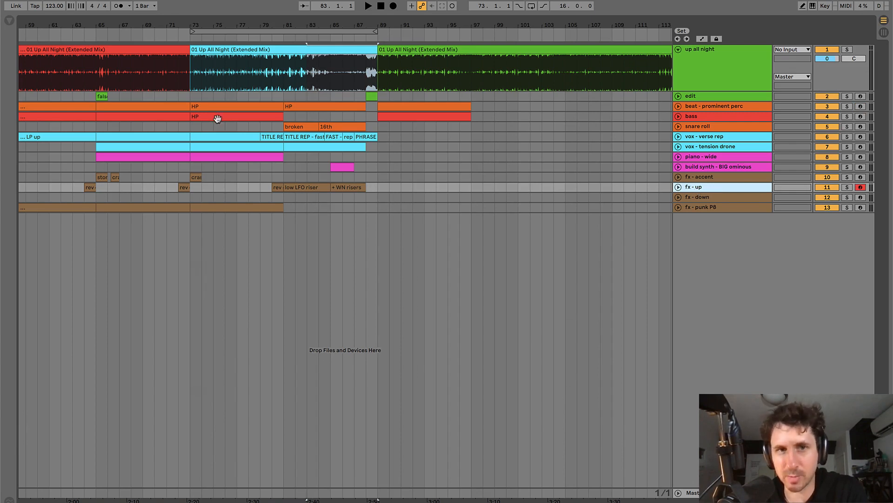
left_click_drag(283, 175, 390, 197)
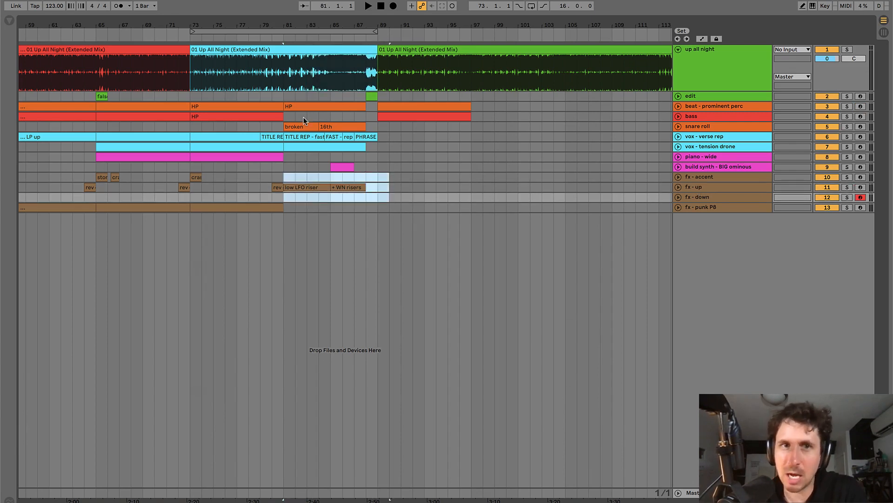
left_click_drag(285, 120, 388, 150)
left_click_drag(378, 68, 471, 69)
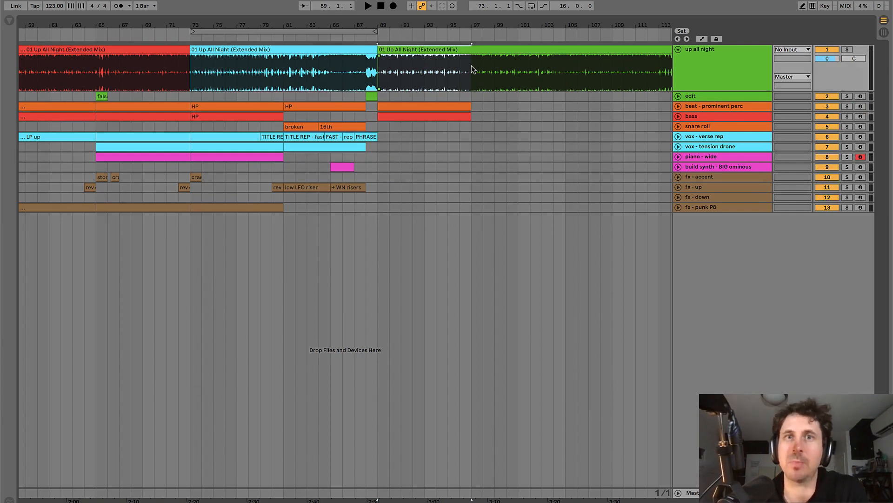
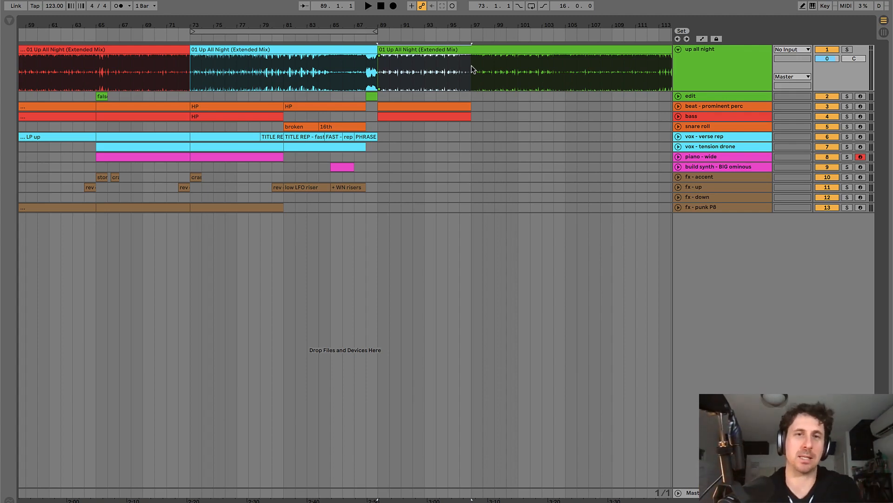
- Examine the reference waveform across the blue section from bar 73, its transition at bars 87 and 88, and bars 89 to 97
left_click(196, 78)
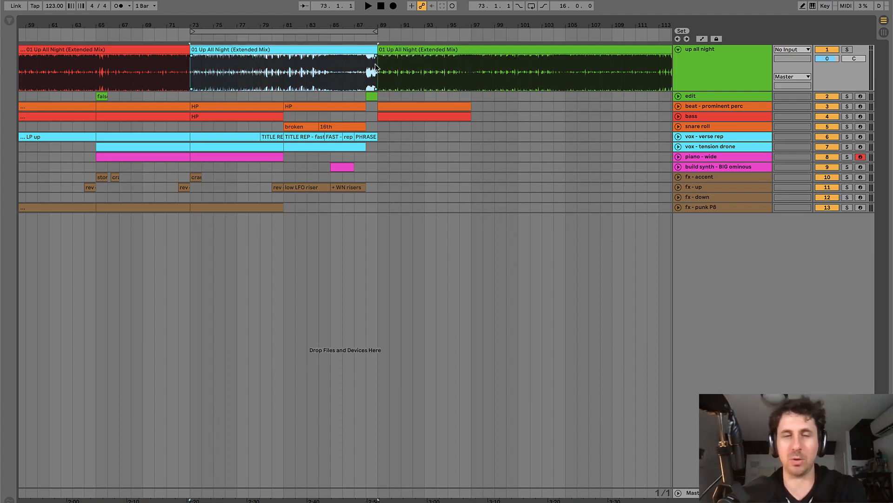
left_click_drag(194, 67, 471, 57)
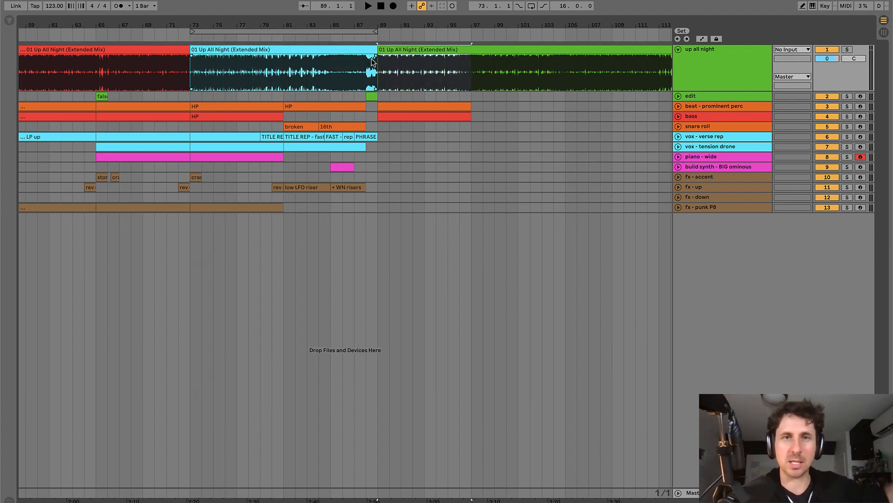
left_click(470, 59)
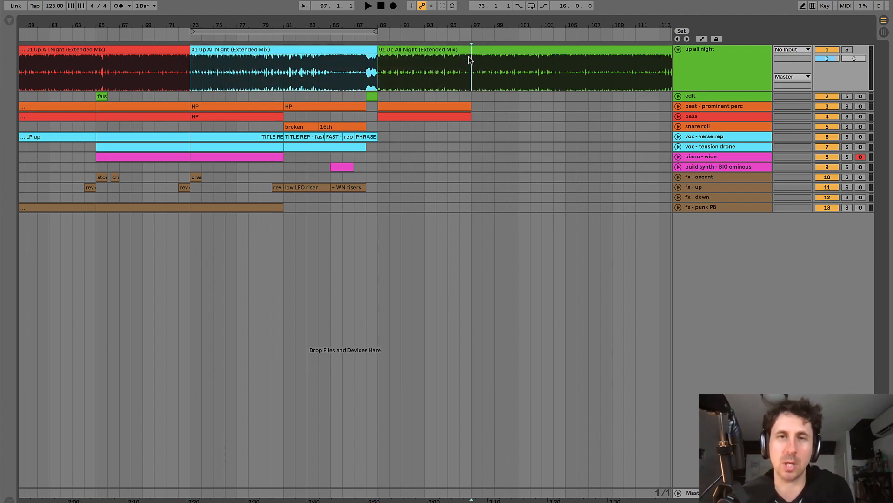
left_click(363, 69)
left_click(353, 71)
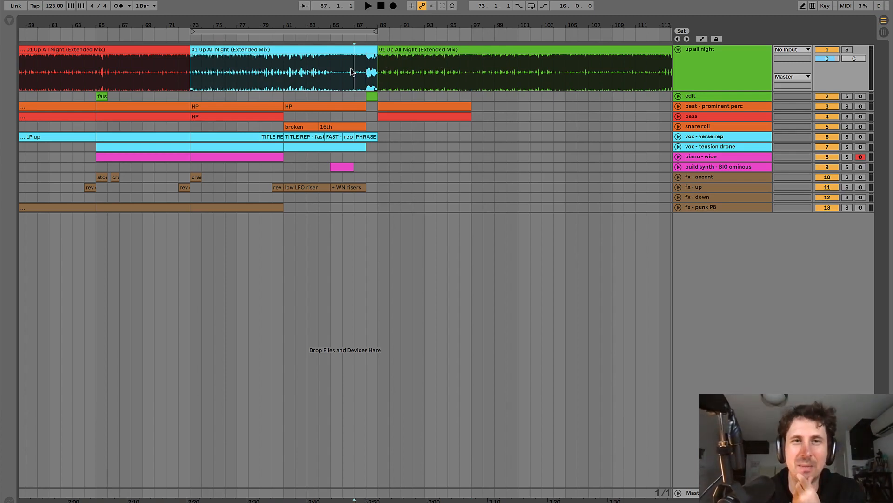
left_click(364, 69)
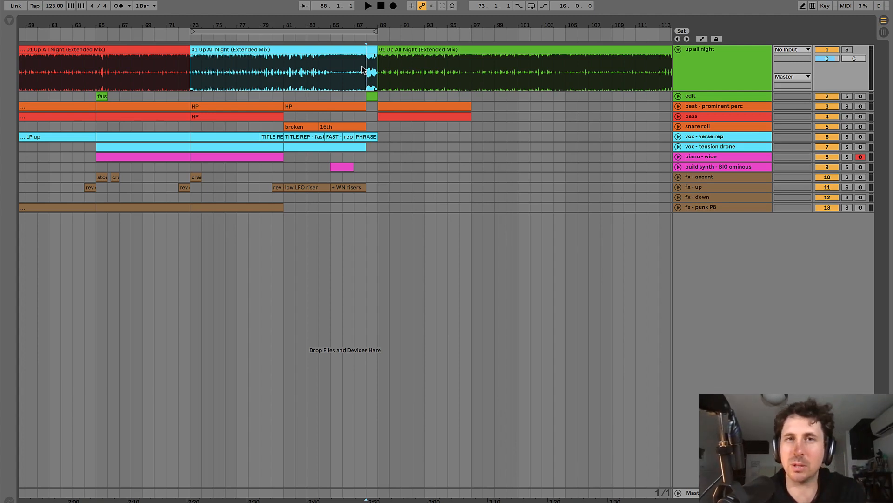
- Listen to the reference track from bar 87 into the green section, and place the cursor at bar 88 on the beat track
left_click(358, 69)
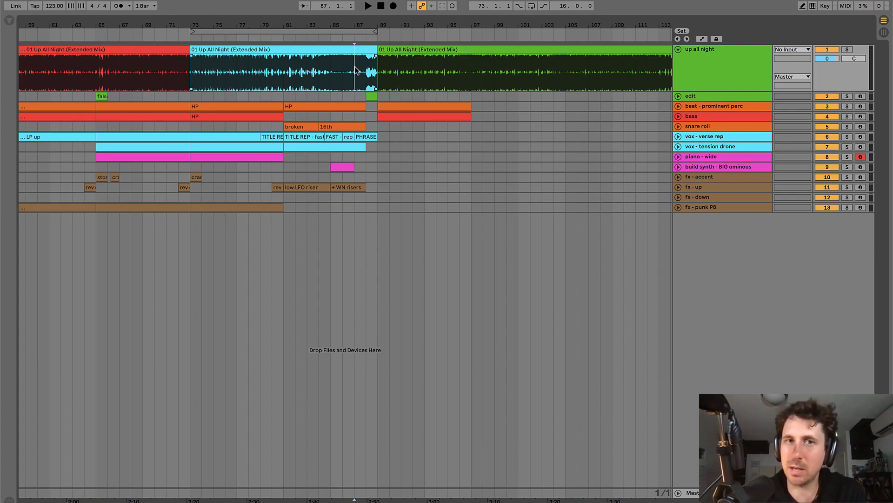
scroll(355, 69, "up", 2)
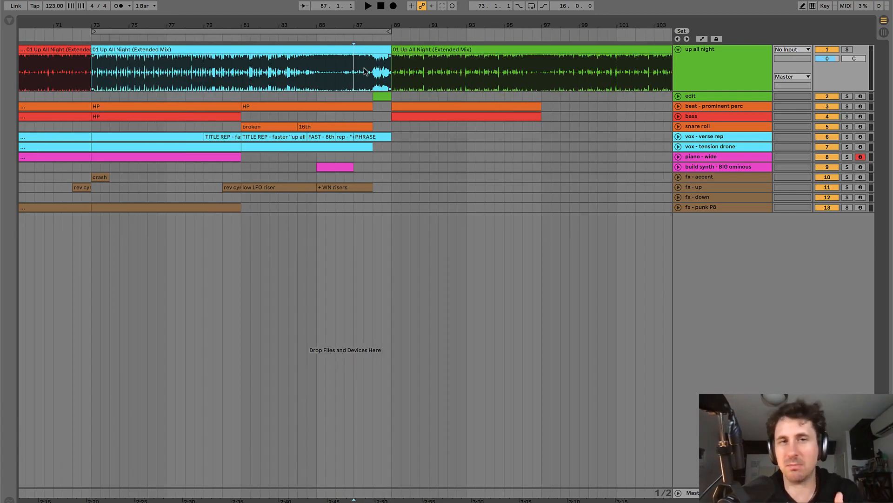
scroll(365, 72, "right", 2)
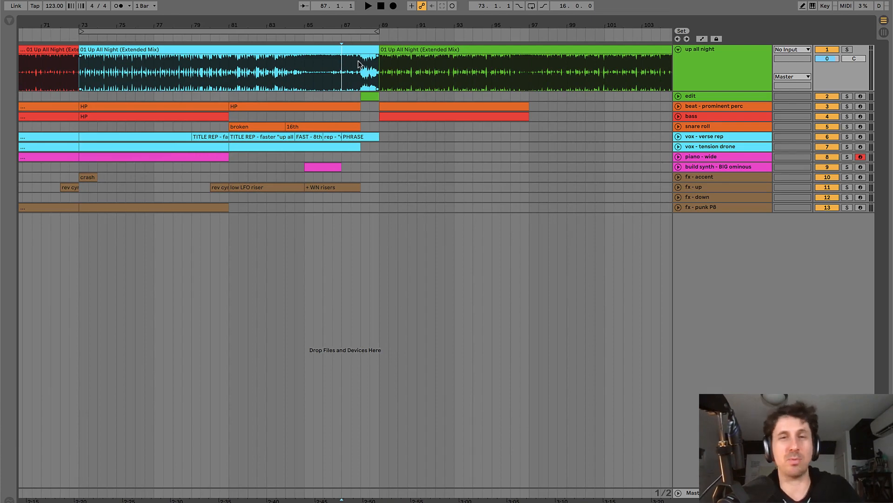
key("space")
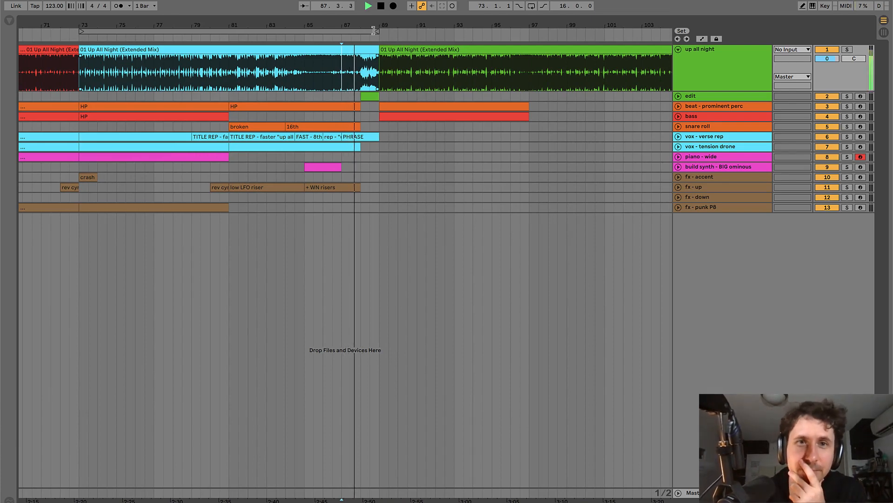
scroll(379, 24, "up", 2)
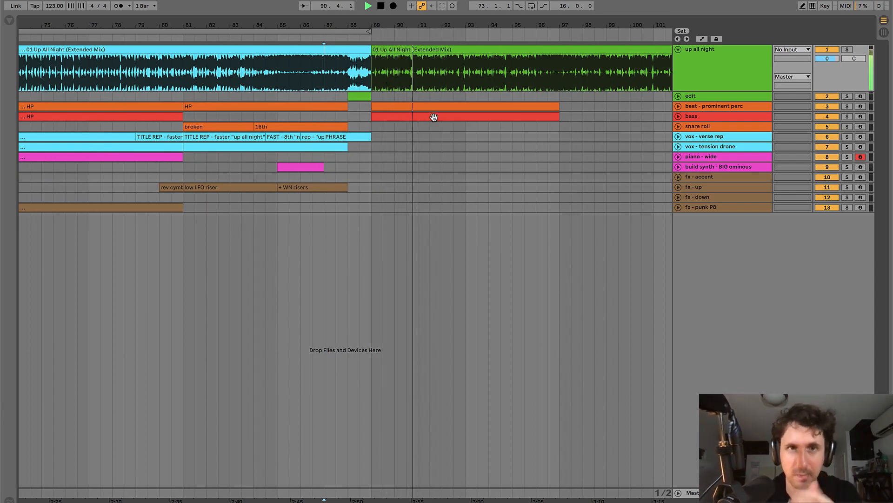
key("space")
left_click(351, 106)
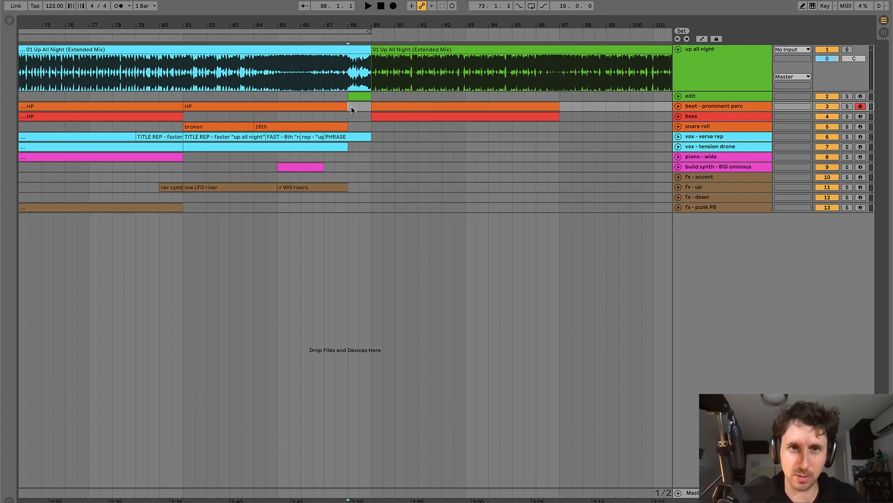
- Listen to the reference track's transition from bar 88 into the green section at bar 89
left_click(348, 118)
key("space")
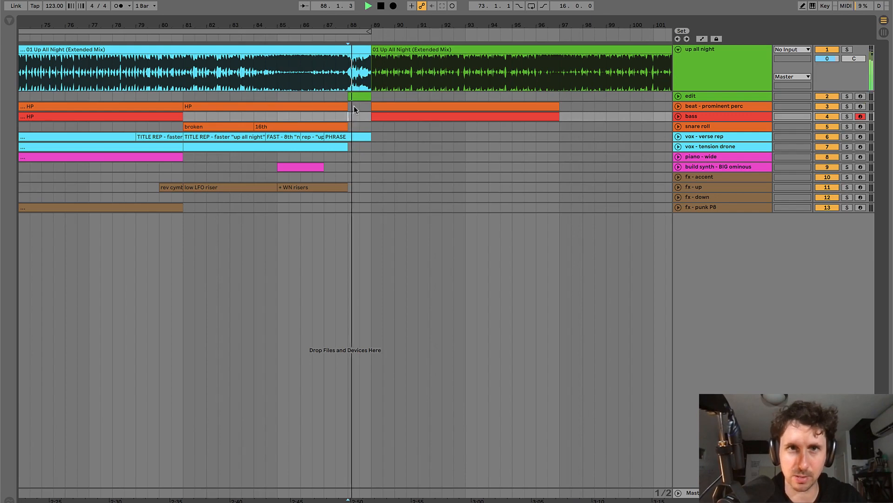
scroll(377, 161, "down", 2)
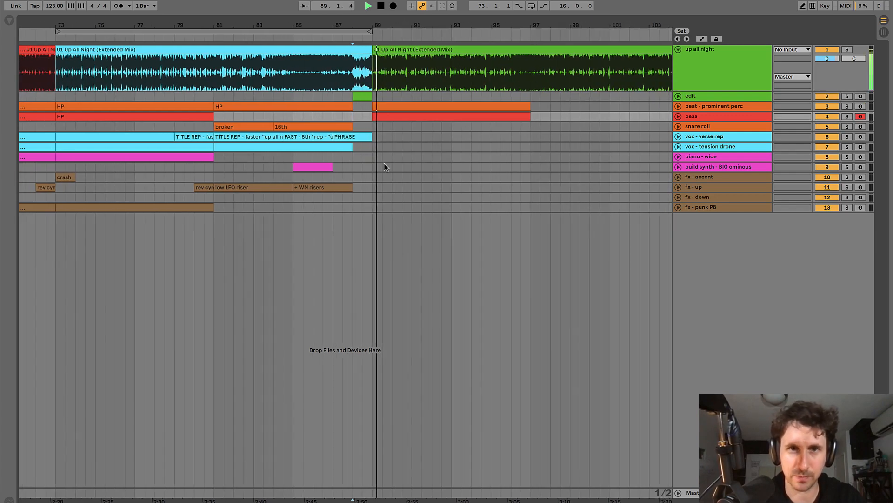
key("space")
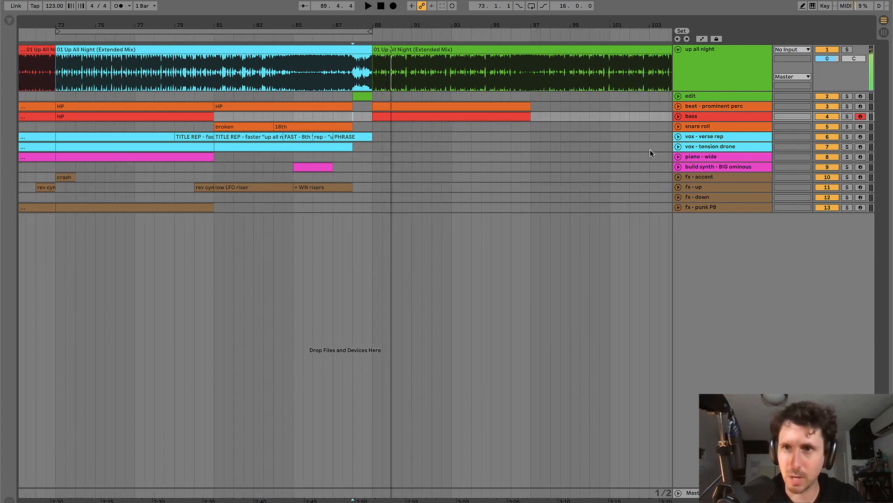
- Insert a new MIDI track below the build synth track and name it "synth entry"
left_click(703, 166)
key("ctrl+shift+t")
key("ctrl+r")
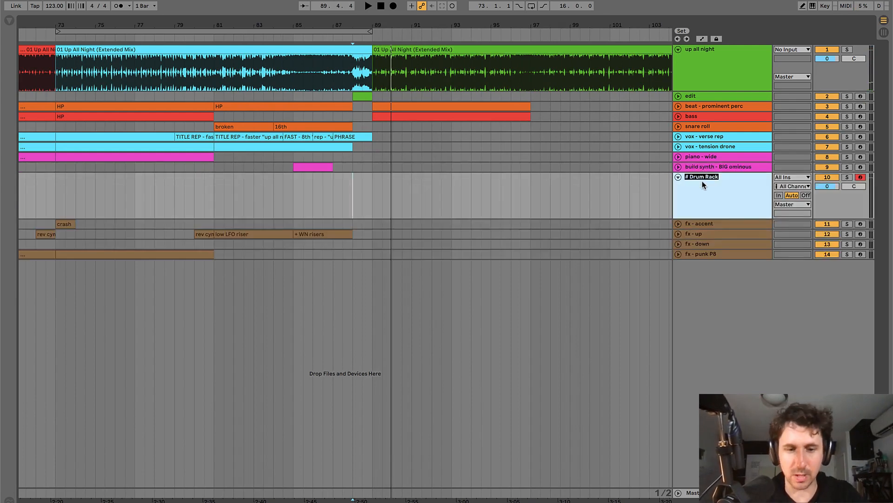
type("synth entry")
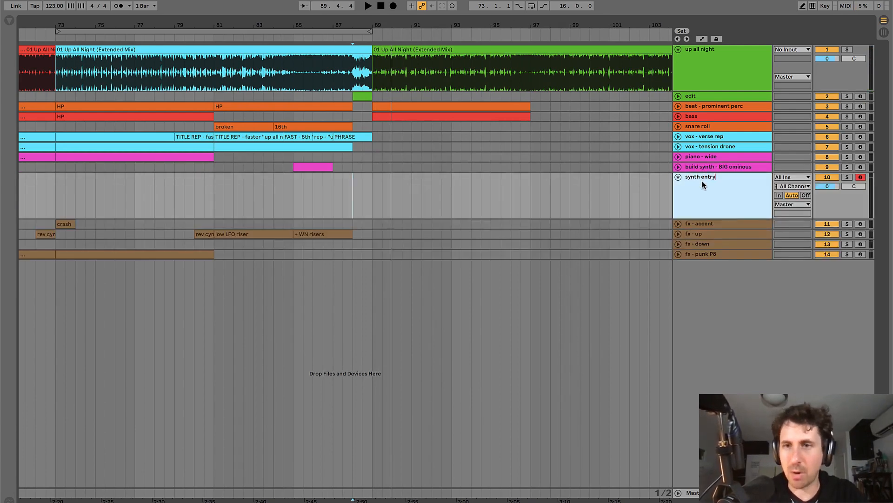
key("Return")
- Color the synth entry track magenta and insert a one-bar MIDI clip on it at bar 89
left_click_drag(371, 188, 390, 185)
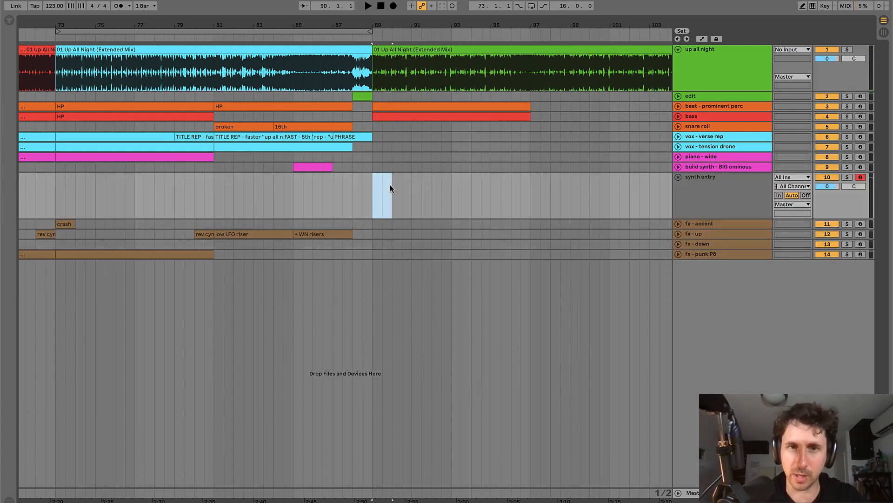
right_click(706, 202)
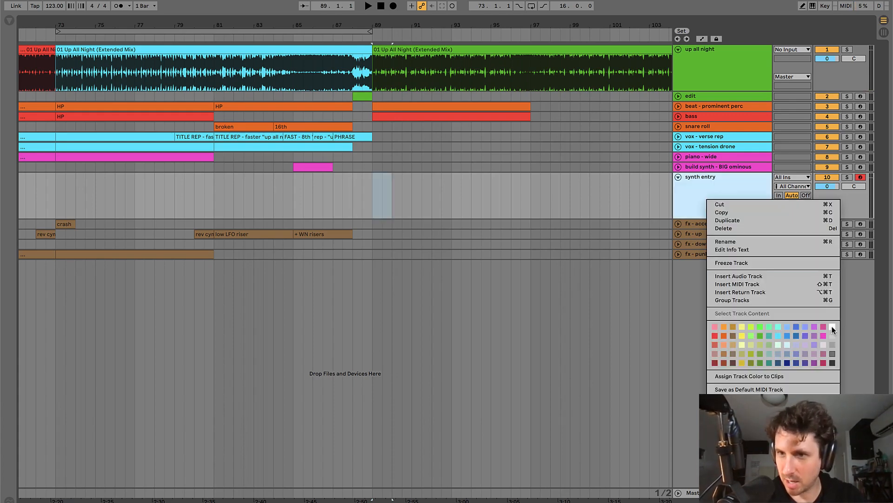
left_click(823, 335)
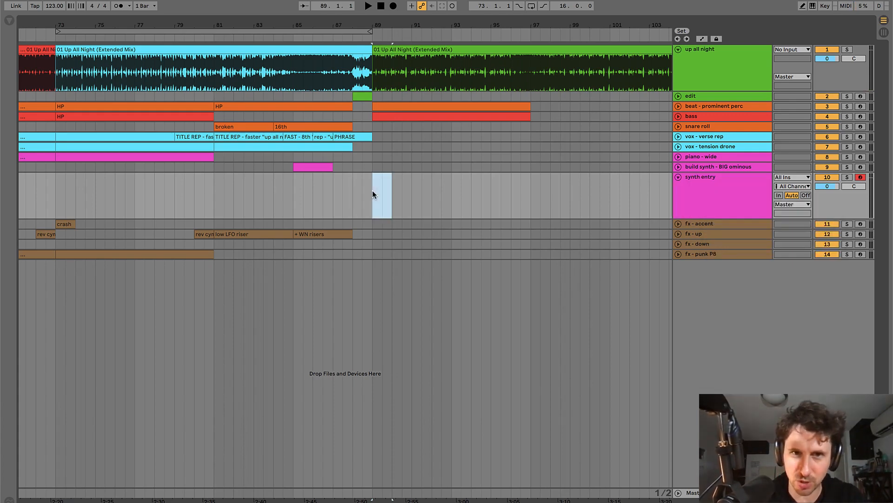
key("super+shift+m")
key("super+alt+l")
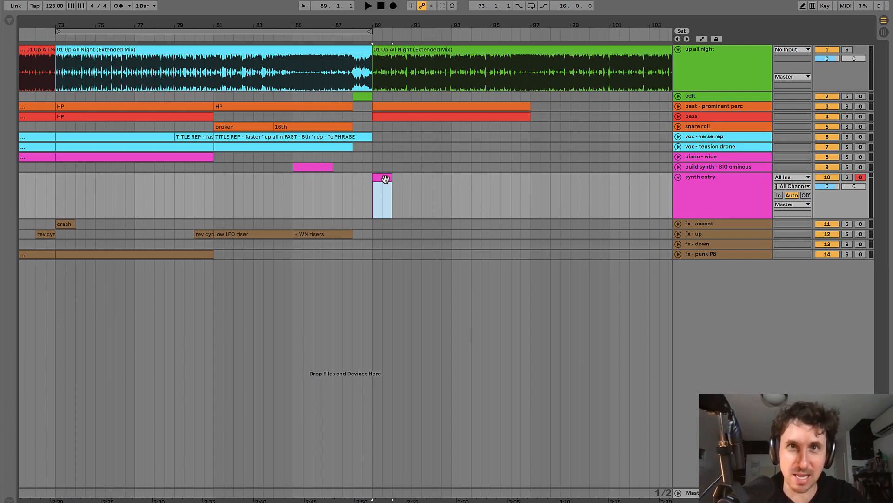
- Listen repeatedly to the reference track from bars 87 and 88 into the start of the green section
left_click(350, 182)
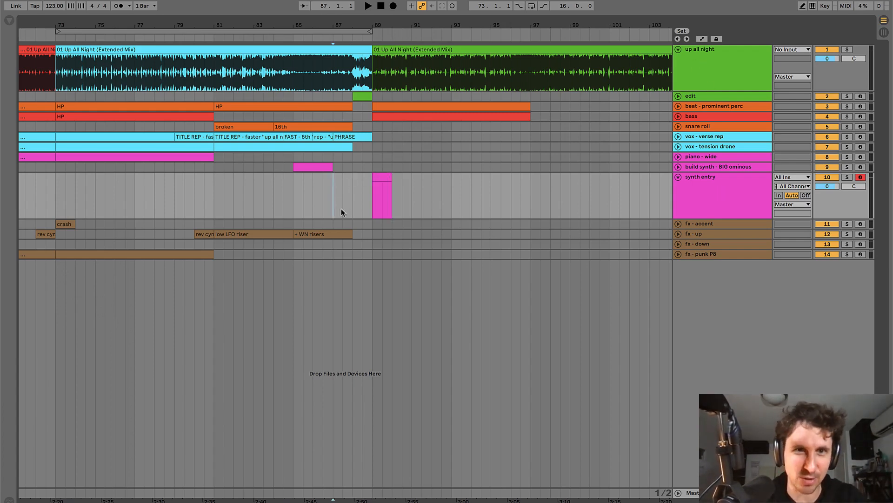
key("space")
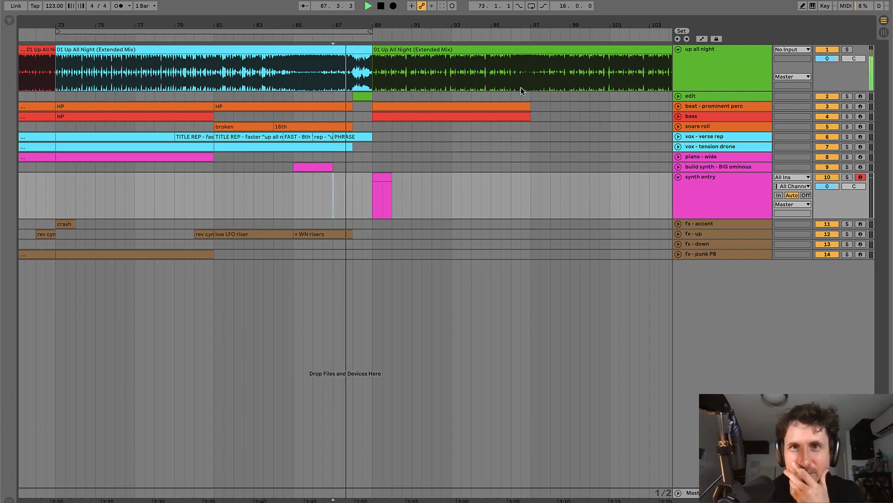
left_click(355, 193)
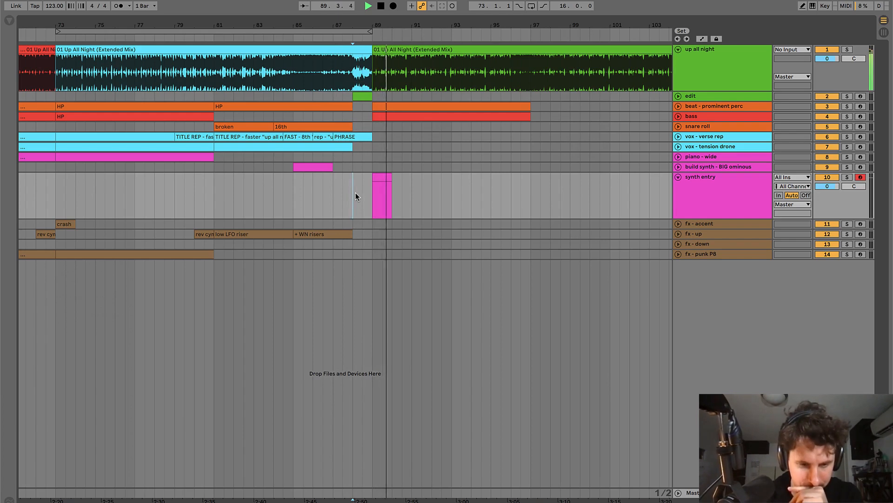
key("space")
key("space")
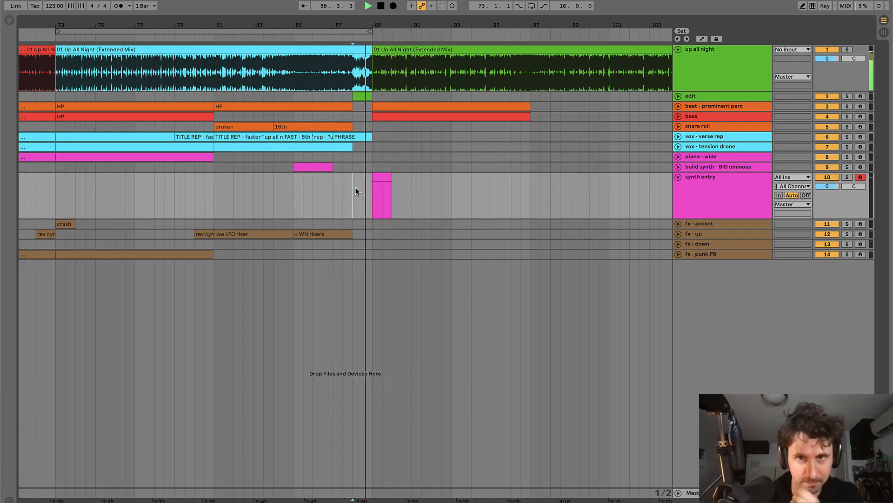
key("space")
key("space")
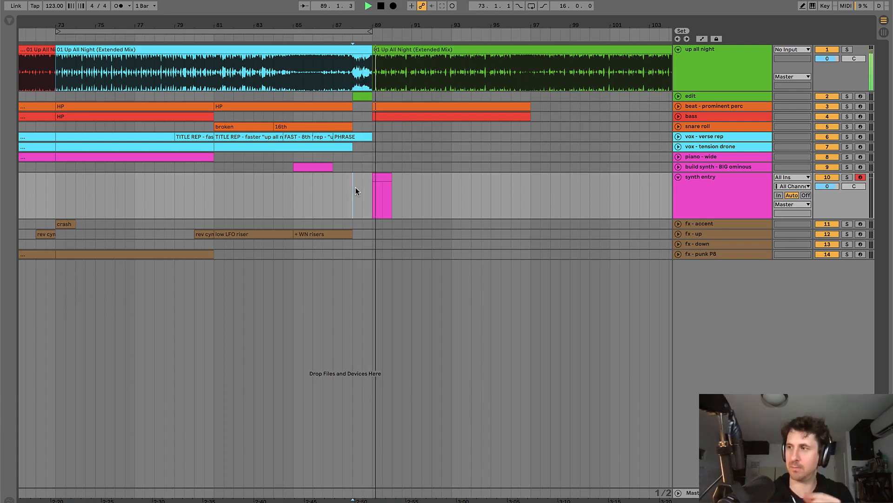
key("space")
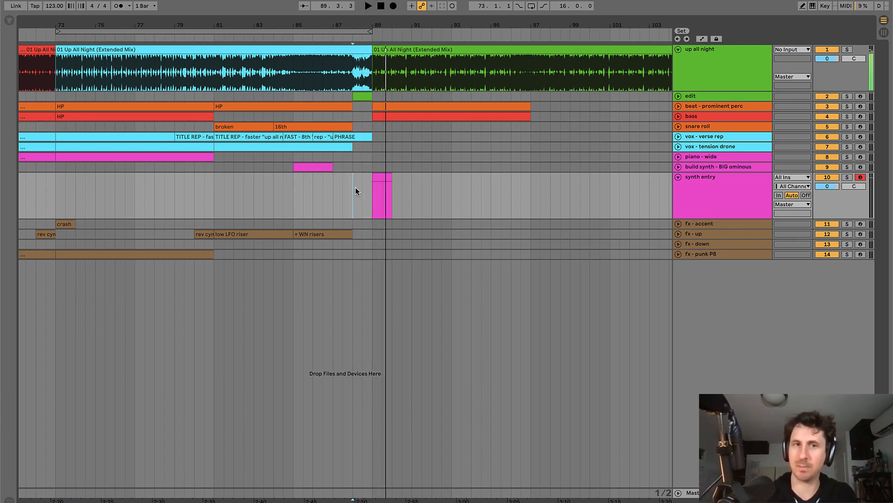
- Copy the stomp clip at bar 65 on the fx - accent track to bar 89
left_click(170, 194)
key("minus")
key("minus")
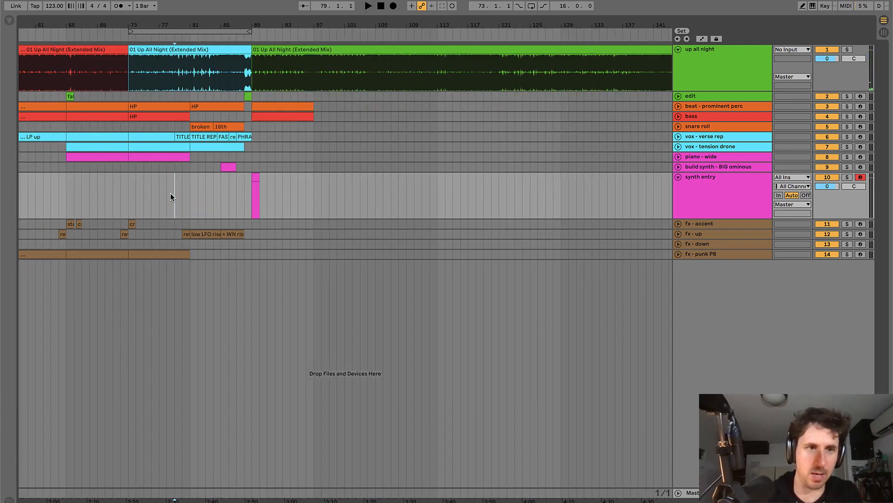
left_click(70, 223)
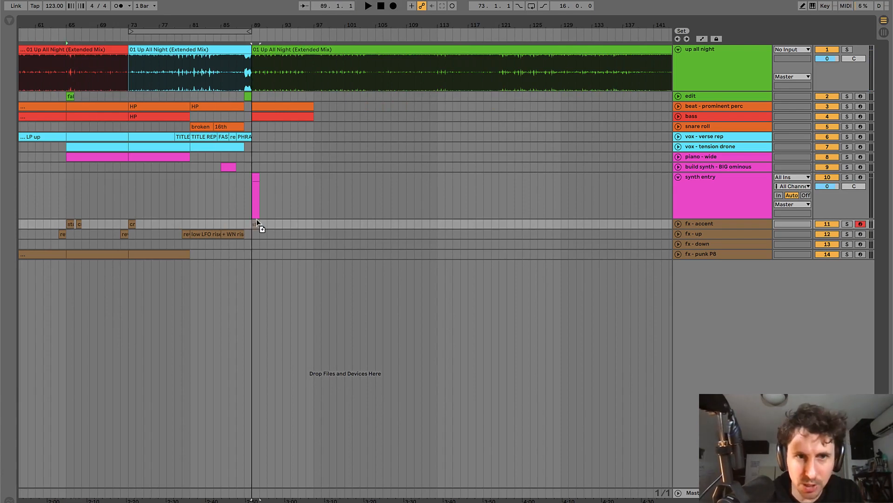
- Rename the copied stomp clip at bar 89 as "stomp, synth"
left_click(236, 215)
key("plus")
key("plus")
key("plus")
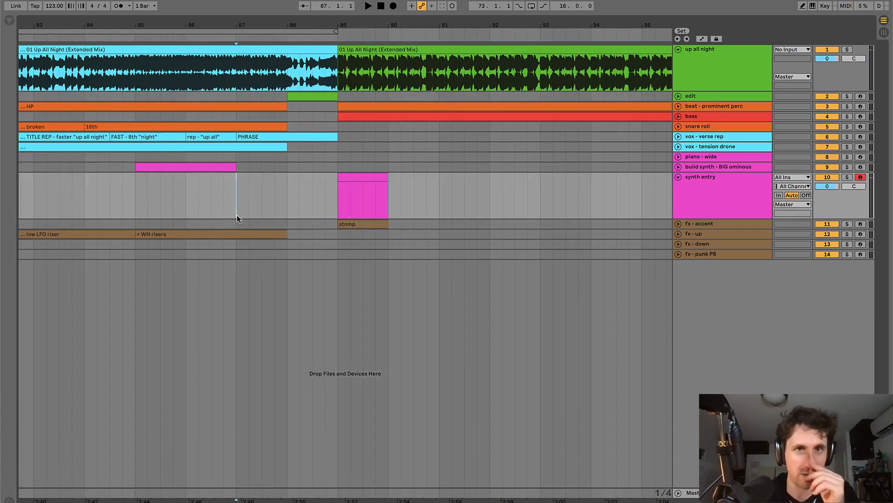
left_click(364, 225)
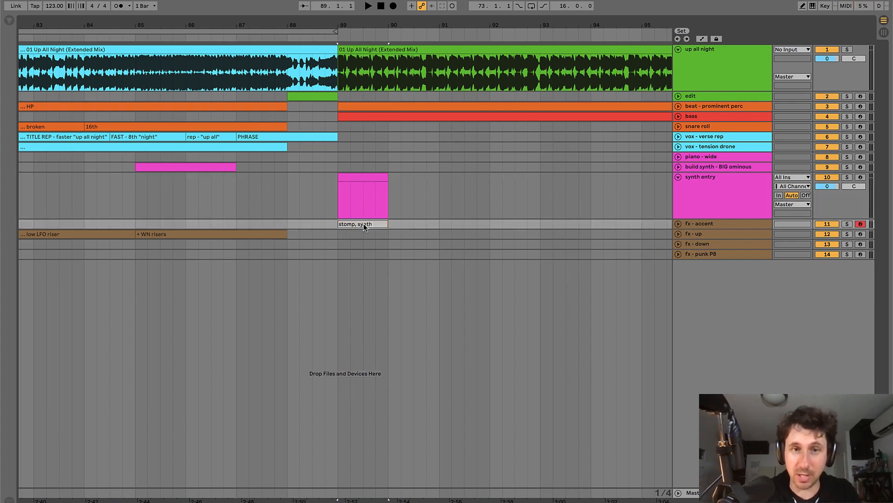
- Listen to the reference track from bar 88 through the green section's entry to bar 90
left_click(322, 193)
key("minus")
key("space")
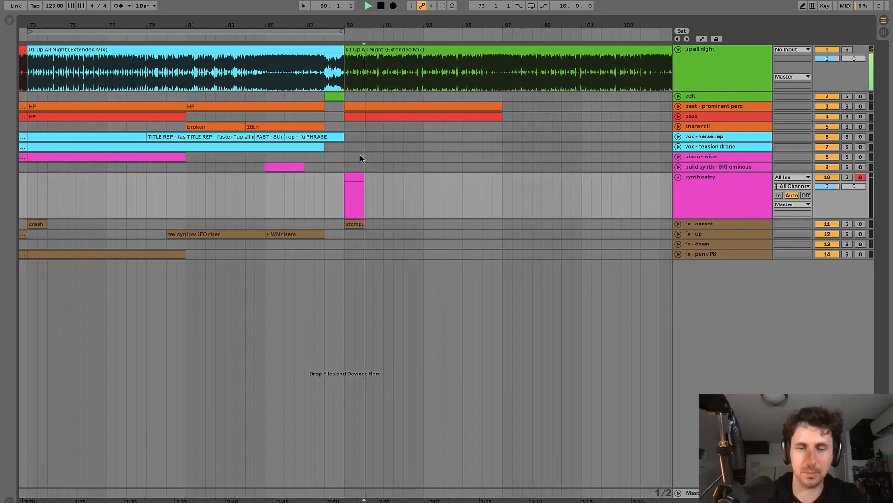
left_click(360, 155)
key("minus")
key("space")
- Compare the reference audio in the red section at bars 66 and 60 with the green section at bar 90
scroll(352, 142, "left", 3)
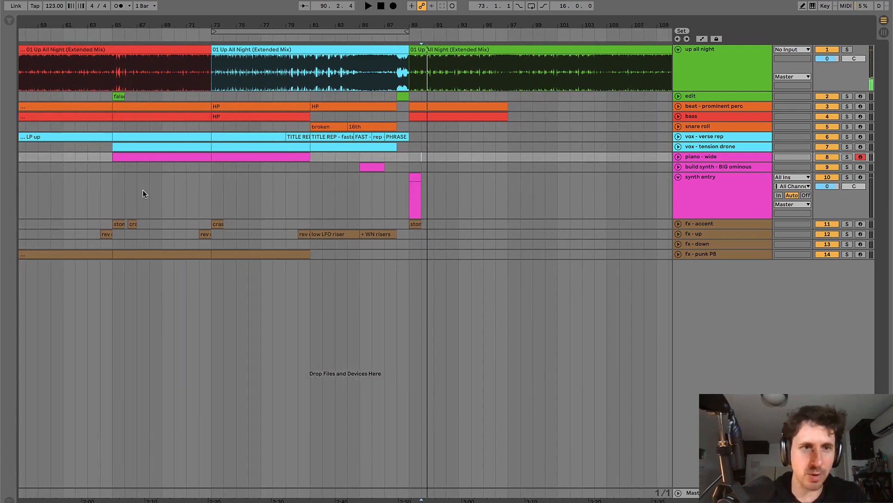
left_click(128, 184)
key("space")
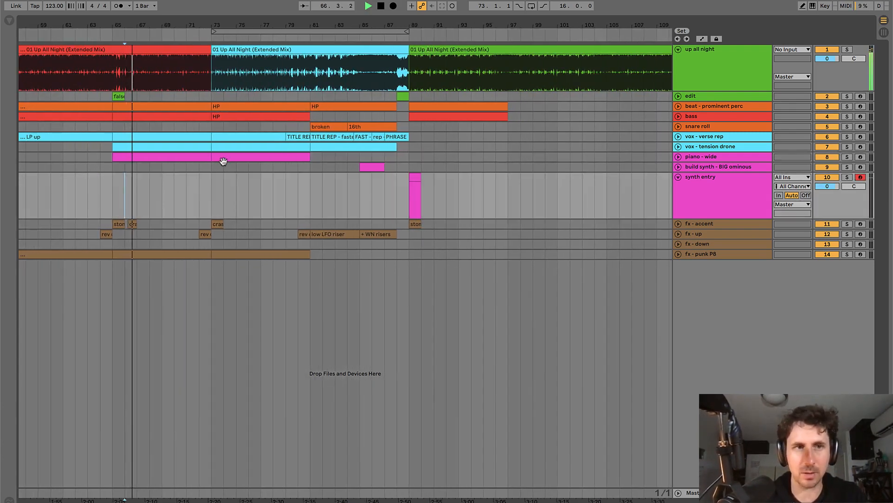
left_click(52, 190)
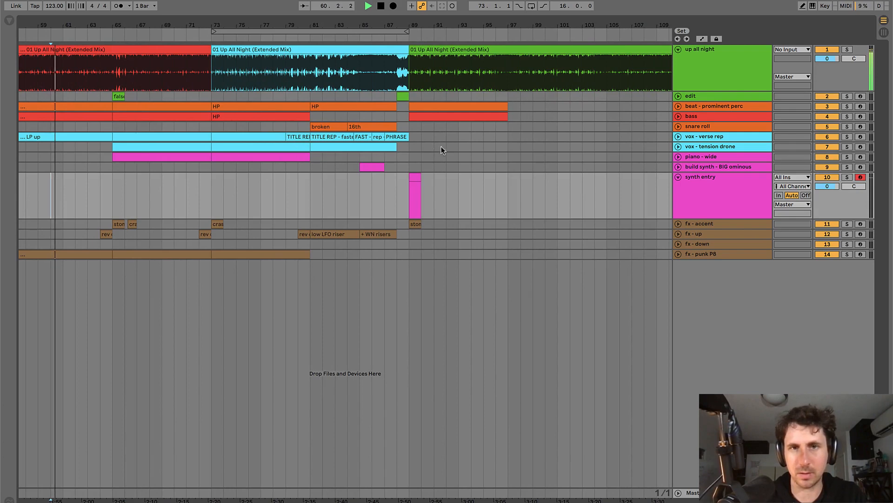
left_click(423, 146)
scroll(255, 151, "left", 3)
key("space")
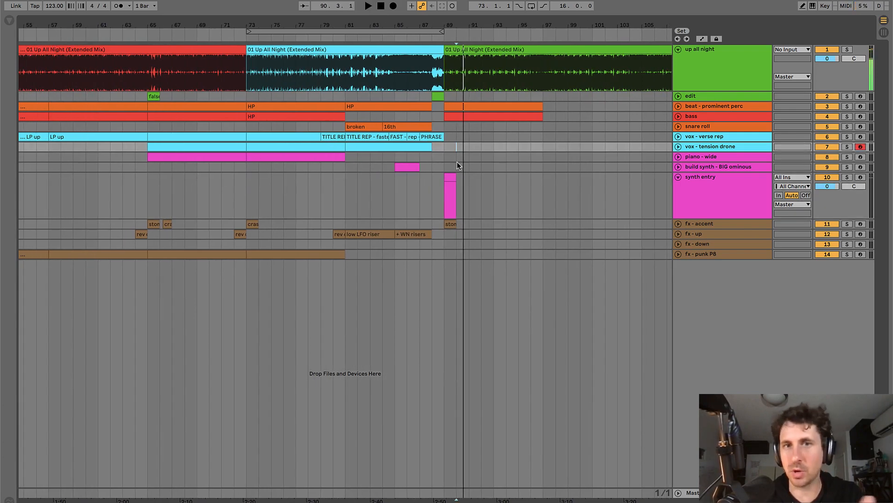
- Listen to the vocals in the reference track's green section from bar 90 through bar 91
left_click(86, 97)
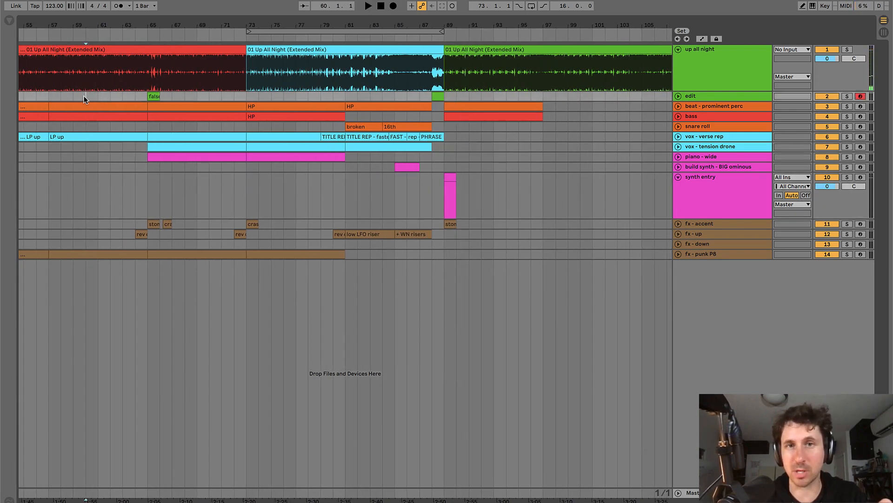
left_click(446, 144)
scroll(456, 138, "up", 3)
scroll(451, 138, "right", 3)
key("space")
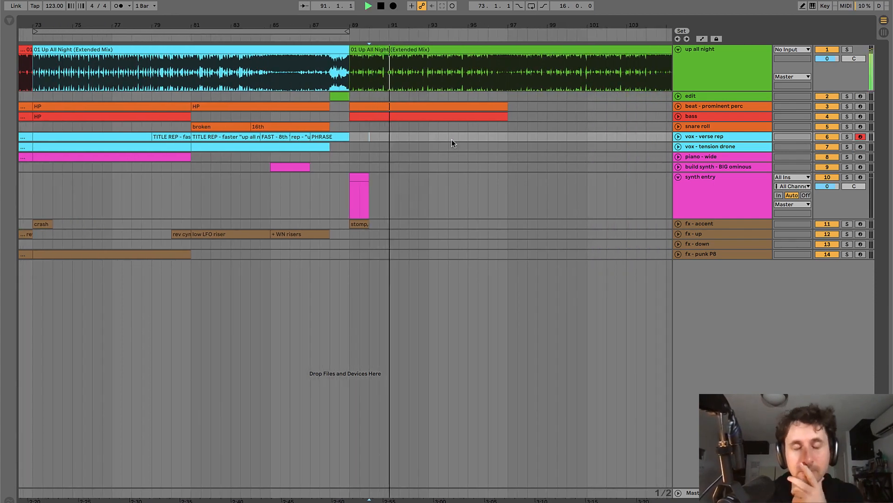
key("space")
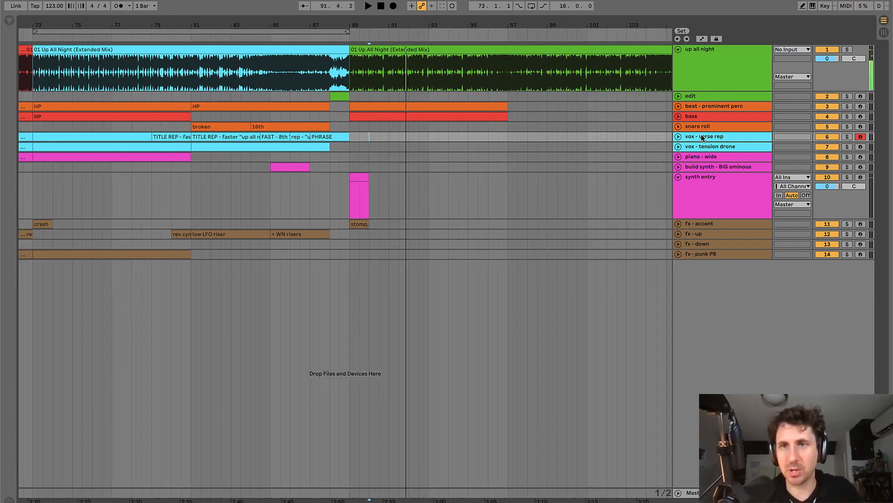
- Insert a new MIDI track below the vox - verse rep track and name it "vox - seg"
left_click(708, 137)
key("super+shift+t")
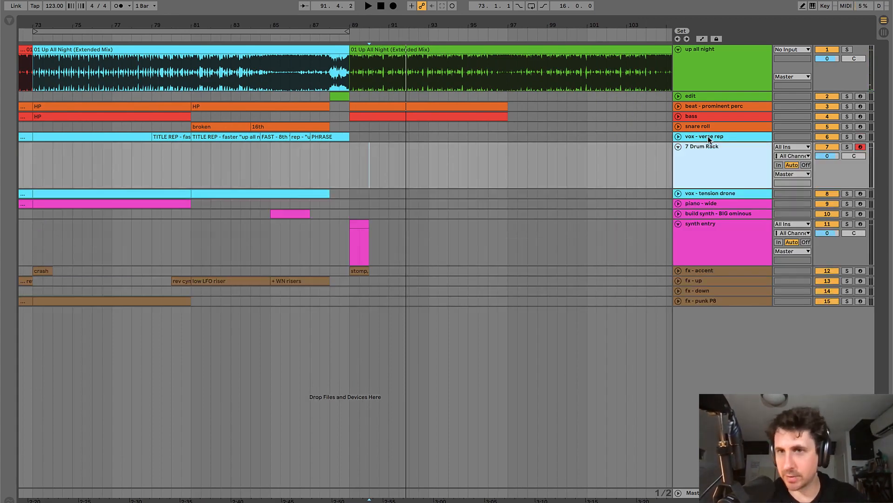
key("super+r")
type("vo")
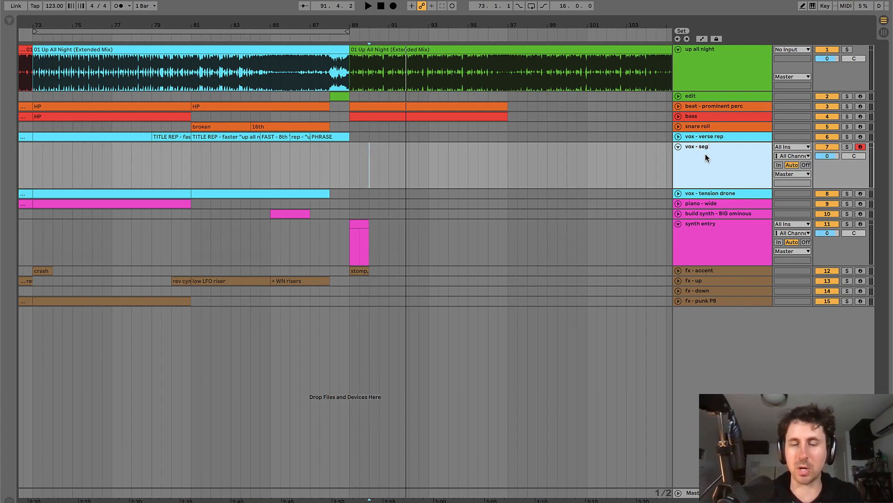
left_click(349, 153)
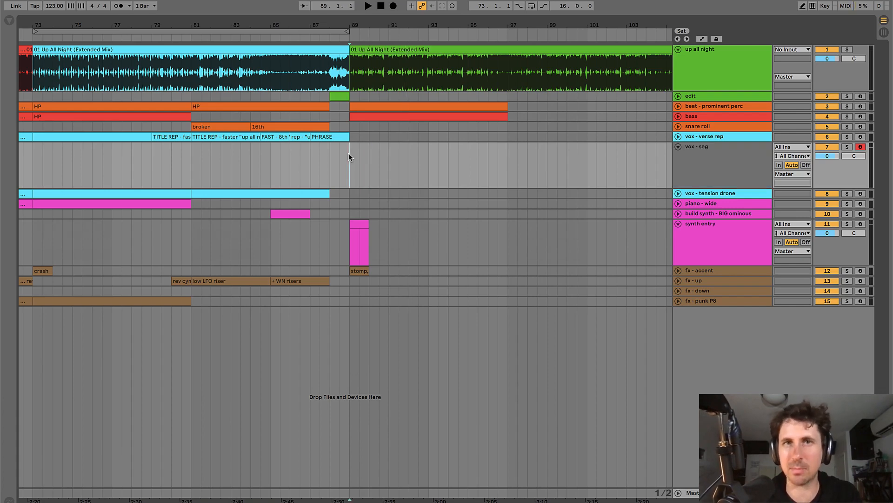
- Color the new vocal track cyan and rename it "vox - seg chop"
right_click(717, 159)
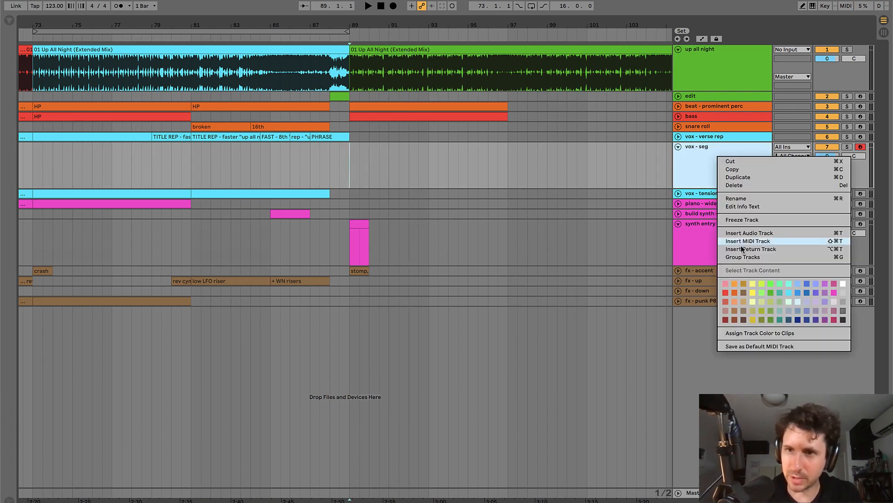
left_click(789, 281)
left_click(730, 166)
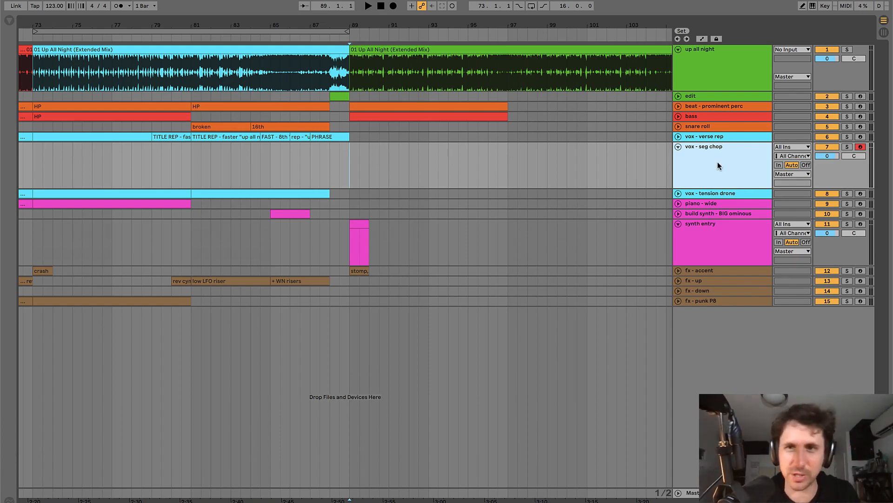
- Insert an empty MIDI clip on the vox - seg chop track from bar 89 to bar 97
left_click(353, 160)
key("space")
key("plus")
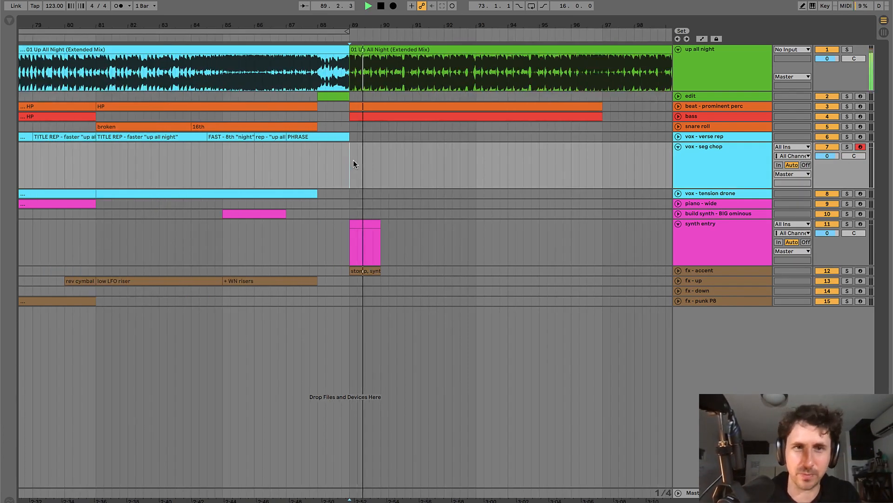
left_click_drag(350, 159, 602, 161)
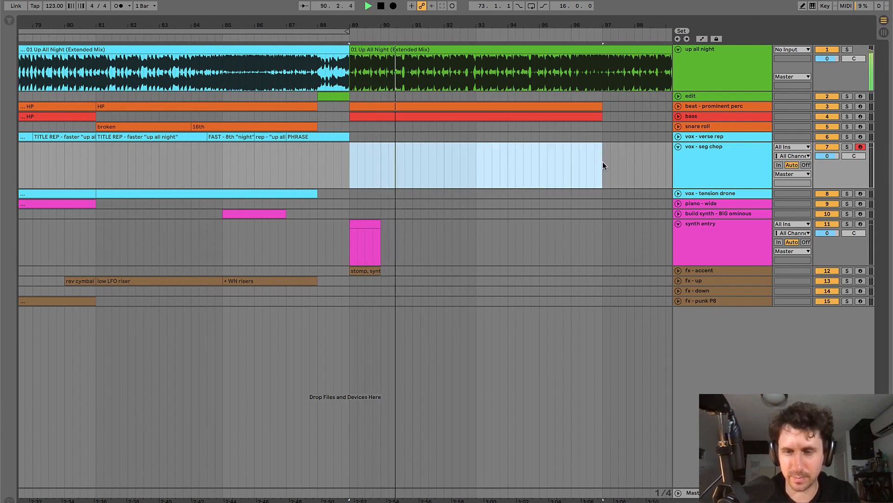
key("super+shift+m")
- Add one-beat C3 notes at 2.4, 4.3 and 4.4 in the new vox - seg chop clip
right_click(356, 392)
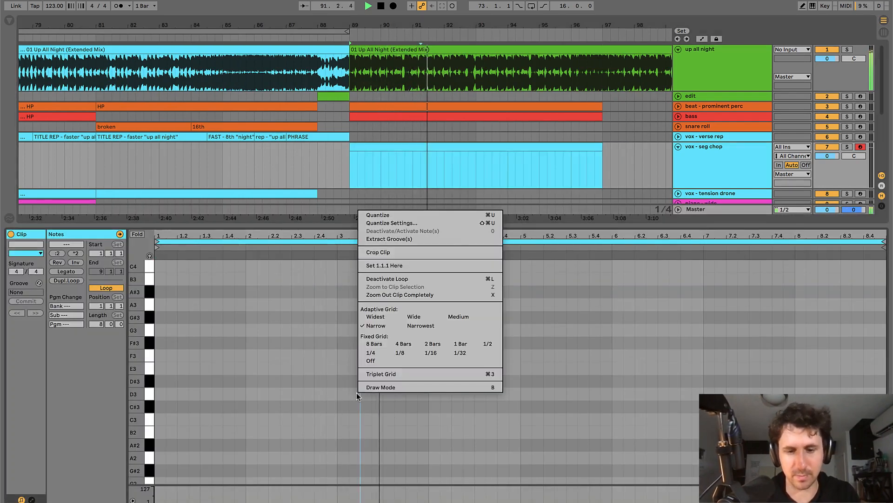
key("b")
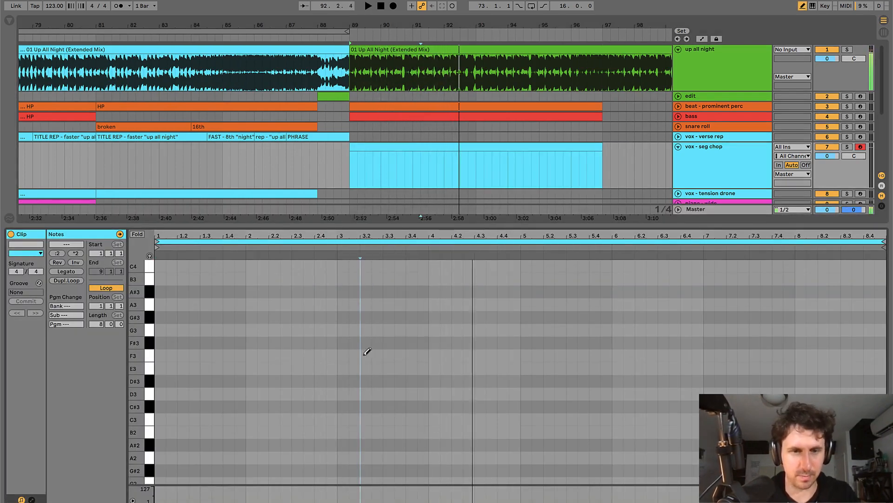
left_click(320, 419)
key("shift+Right")
key("b")
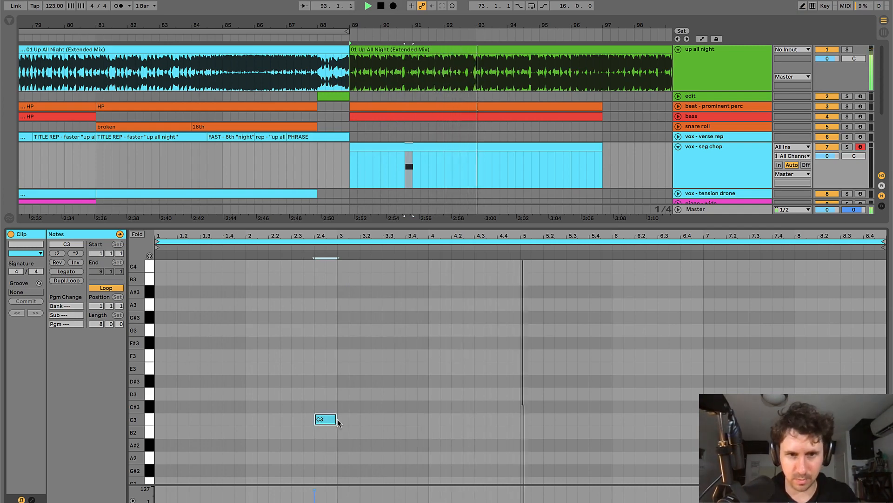
left_click_drag(334, 419, 480, 425)
key("ctrl+d")
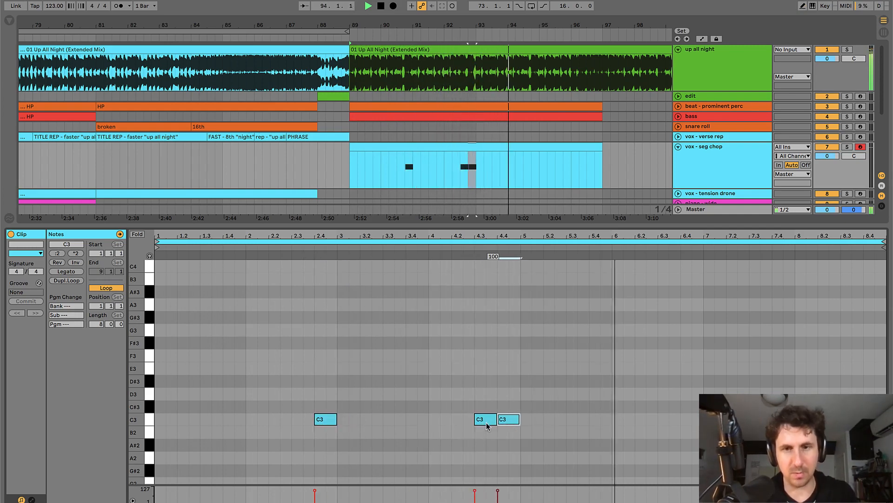
- Loop the first four bars of the vox - seg chop clip and return to the full arrangement
key("space")
left_click_drag(159, 385, 516, 434)
key("ctrl+l")
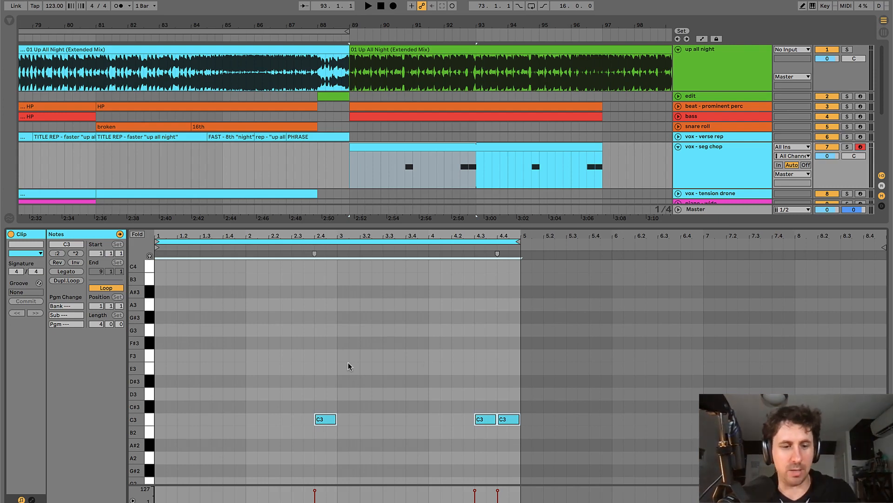
left_click(335, 347)
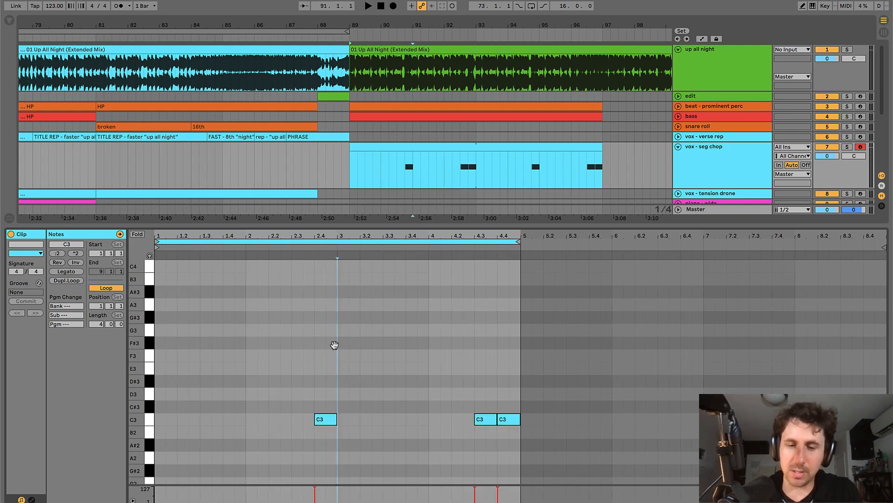
key("ctrl+alt+l")
left_click_drag(359, 135, 402, 137)
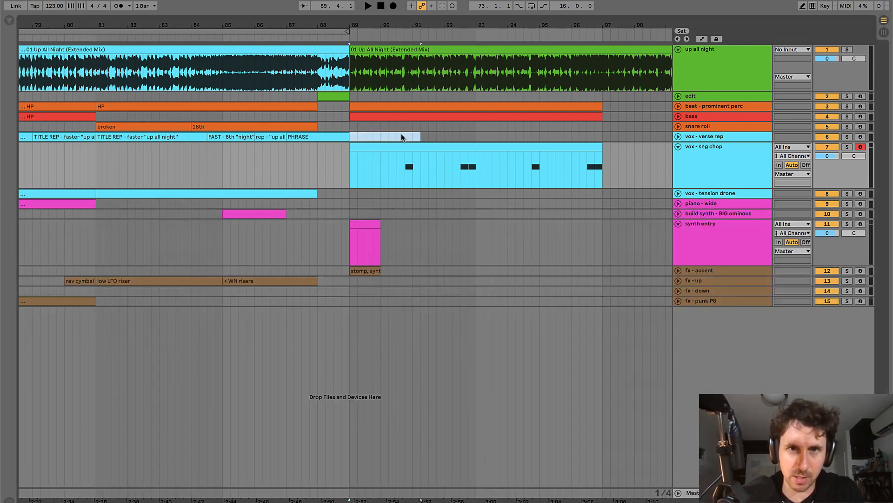
left_click(475, 135)
key("minus")
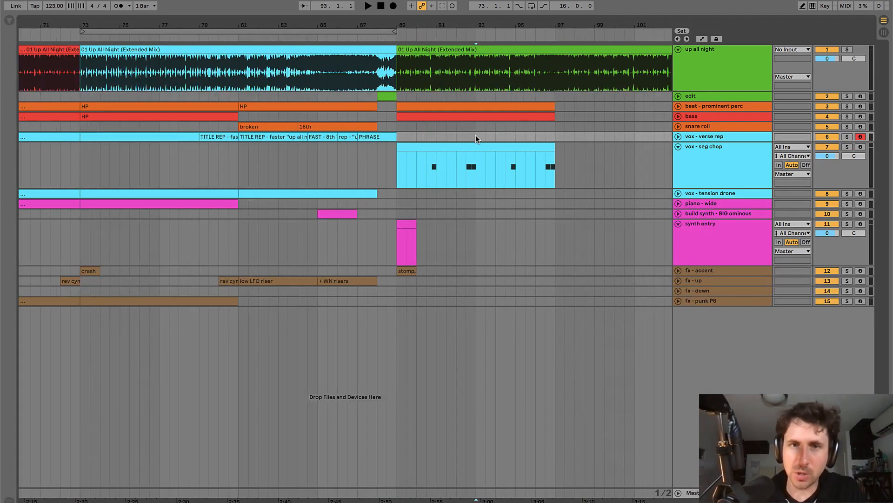
- Expand the fx - punk PB track and duplicate its clip from bars 73–81 twice, up to bar 97
left_click(678, 301)
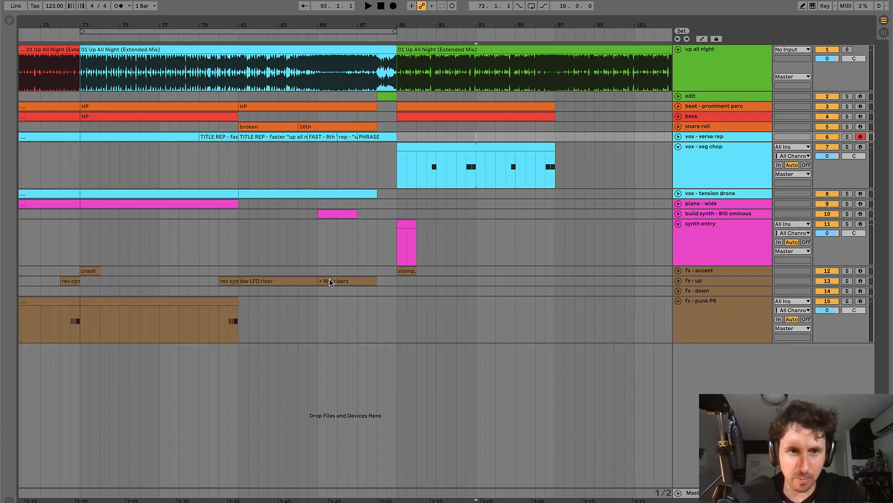
left_click(206, 298)
key("ctrl+d")
key("ctrl+d")
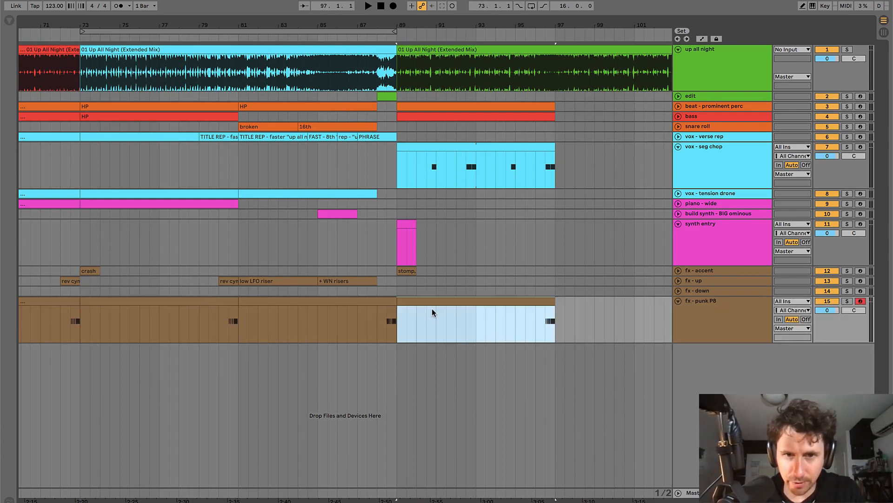
- Shorten the fx - punk PB clip starting at bar 89 to four bars, keeping its closing hits at the end
left_click(457, 316)
key("space")
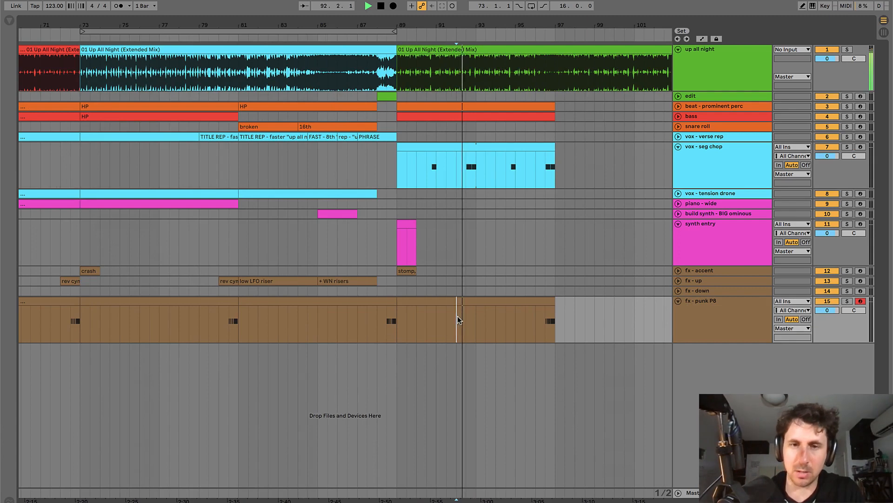
key("space")
left_click_drag(476, 319, 443, 303)
- Check the audio around bar 88 and delete the fx - punk PB clip between bars 81 and 89
left_click(383, 319)
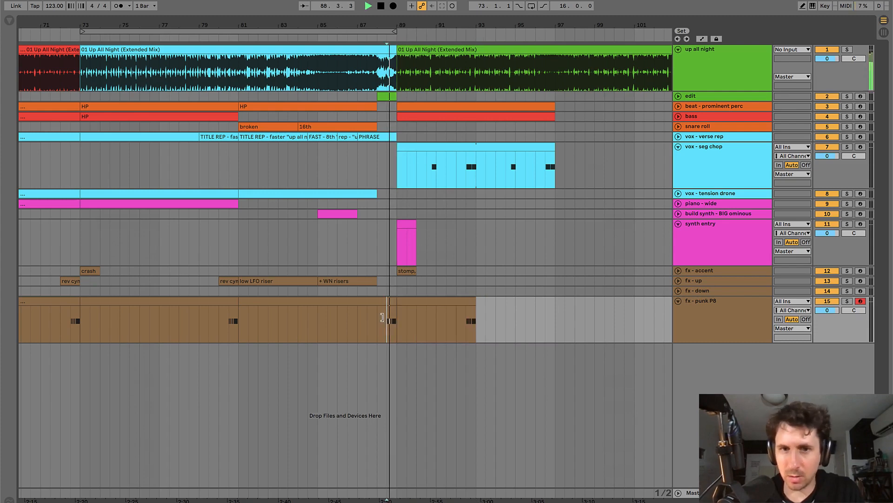
left_click(389, 300)
key("Delete")
- Compare the fill at bar 80 with the reference from bar 89 through bar 96, collapsing the fx - punk PB track
left_click(227, 319)
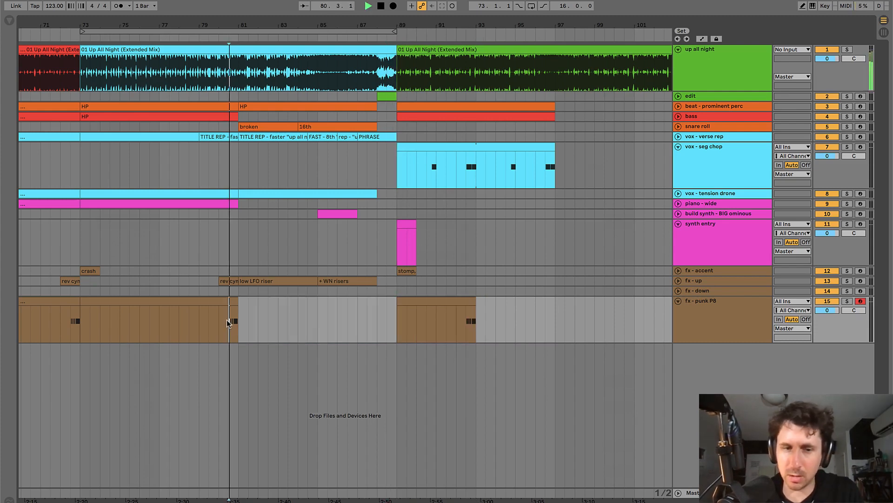
key("space")
key("space")
left_click(432, 302)
key("space")
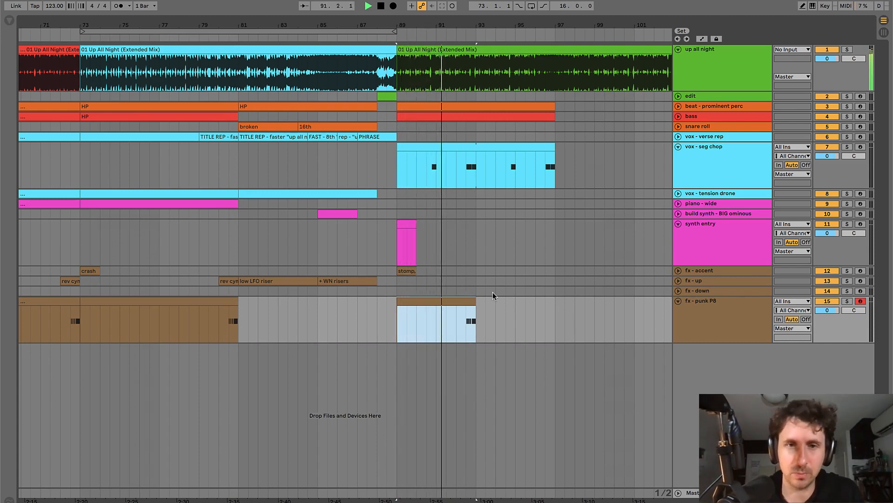
left_click(679, 301)
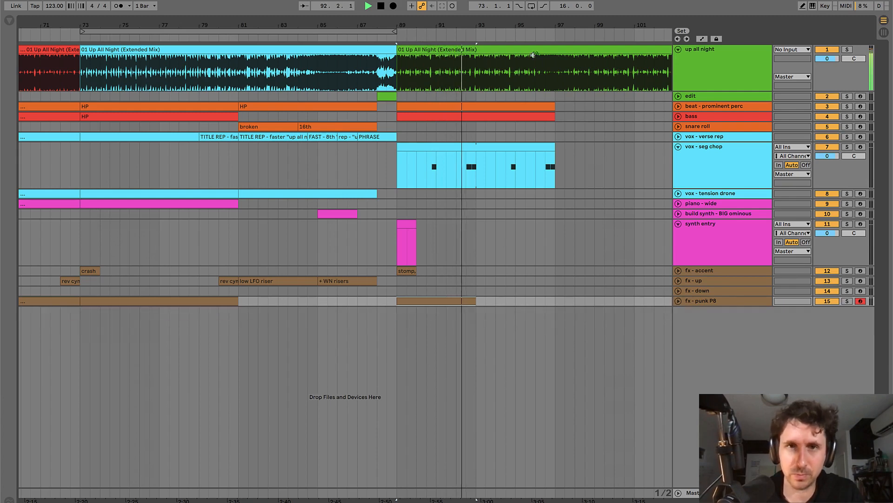
left_click_drag(518, 25, 429, 34)
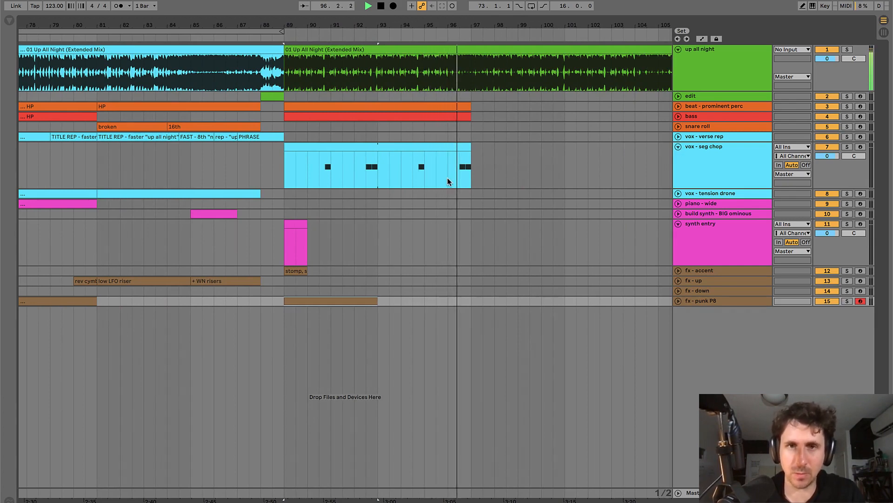
- Copy the last two C3 notes of the vox - seg chop clip to 4.1 and 4.2, filling every beat of its fourth bar
double_click(451, 151)
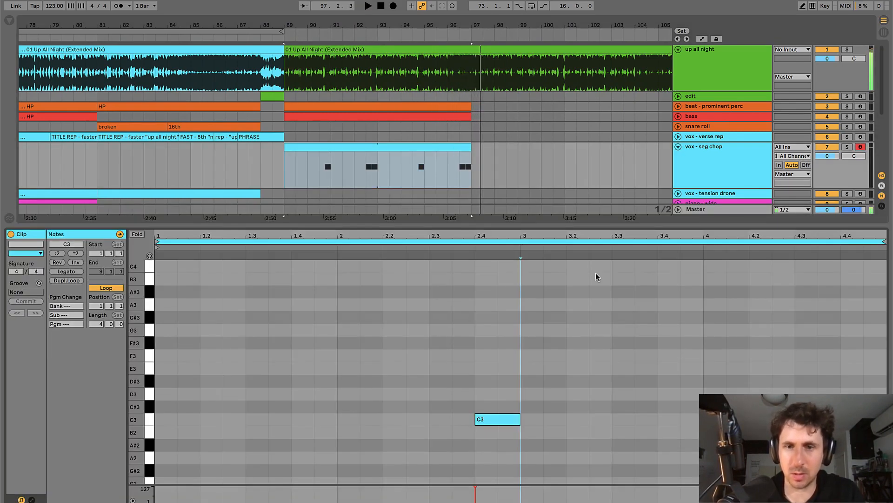
key("space")
left_click(613, 340)
mouse_move(807, 420)
left_mouse_down()
mouse_move(692, 423)
mouse_move(715, 420)
left_mouse_up()
key("super+d")
left_click(689, 350)
key("super+alt+l")
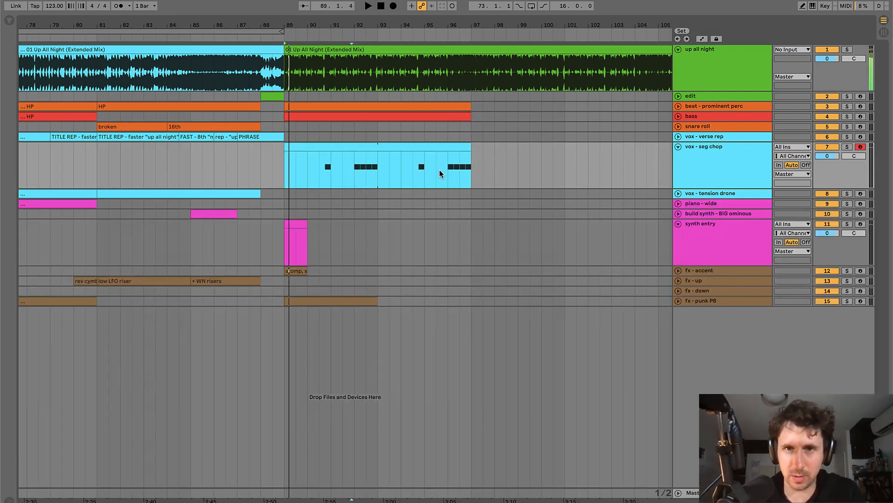
- Listen to the reference from bar 95 and duplicate the four-bar fx - punk PB clip to bars 93–97
left_click(440, 169)
key("space")
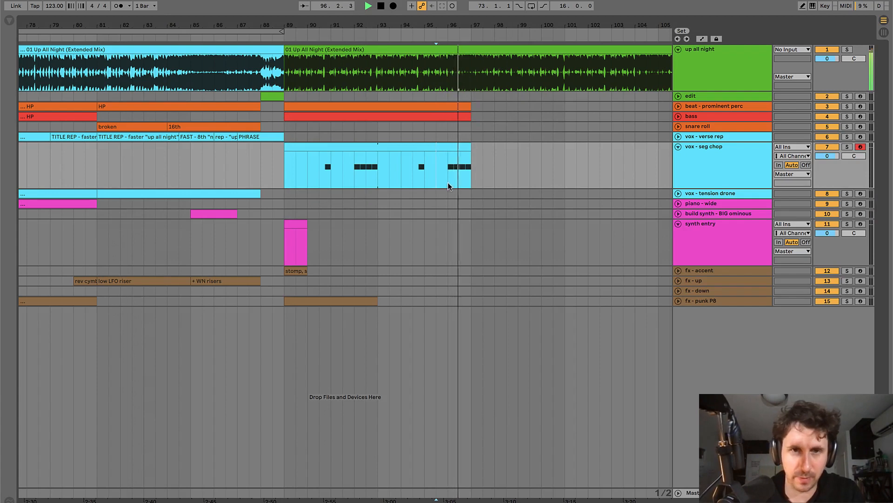
key("space")
left_click(436, 239)
key("space")
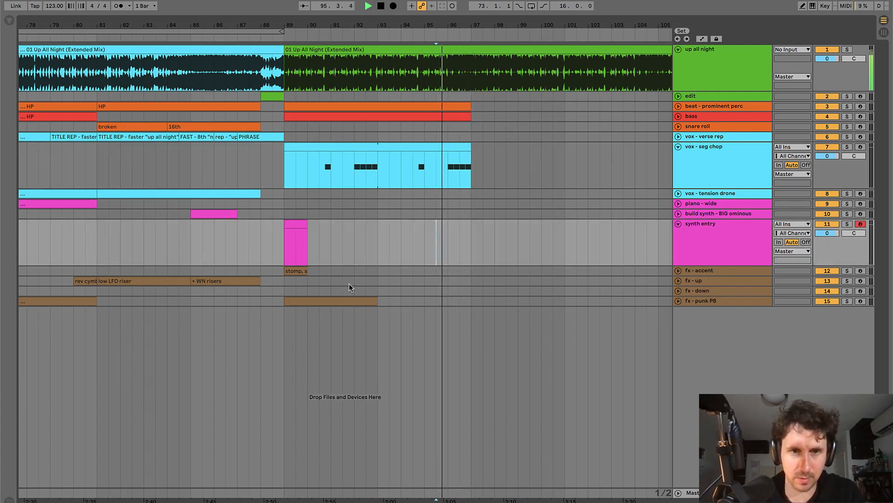
left_click(343, 301)
key("super+d")
key("space")
left_click(679, 301)
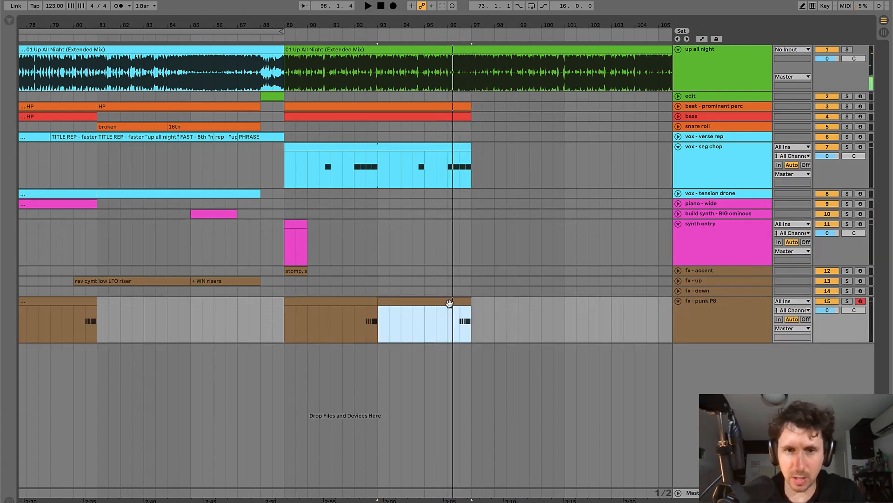
left_click(437, 305)
left_click(455, 302)
- Replay the reference at bar 96 and insert a one-bar MIDI clip there on the fx - accent track
left_click(451, 214)
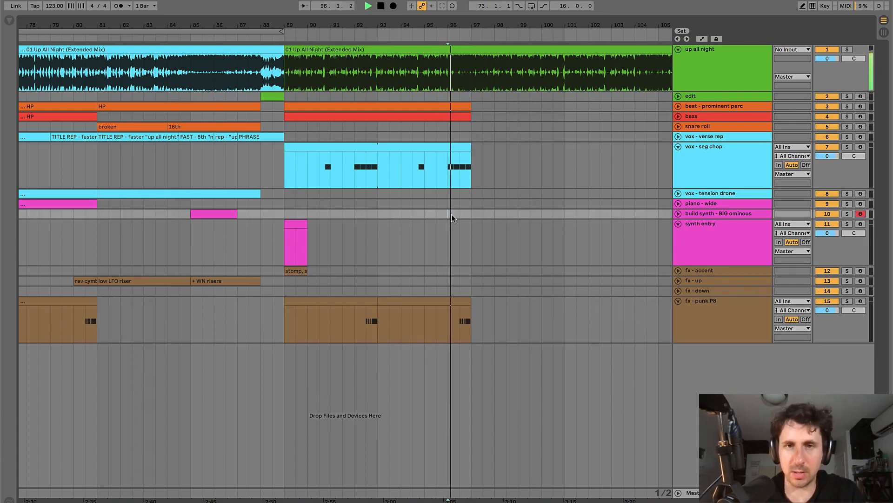
key("space")
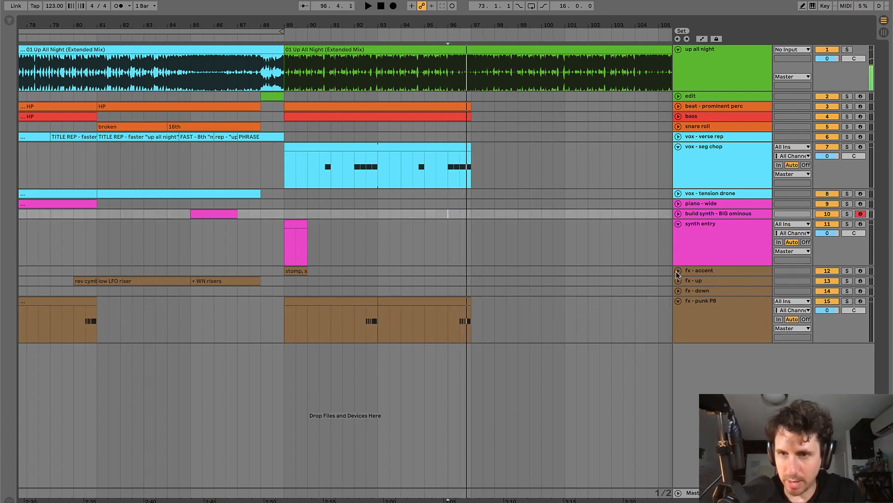
left_click(678, 271)
left_click(444, 276)
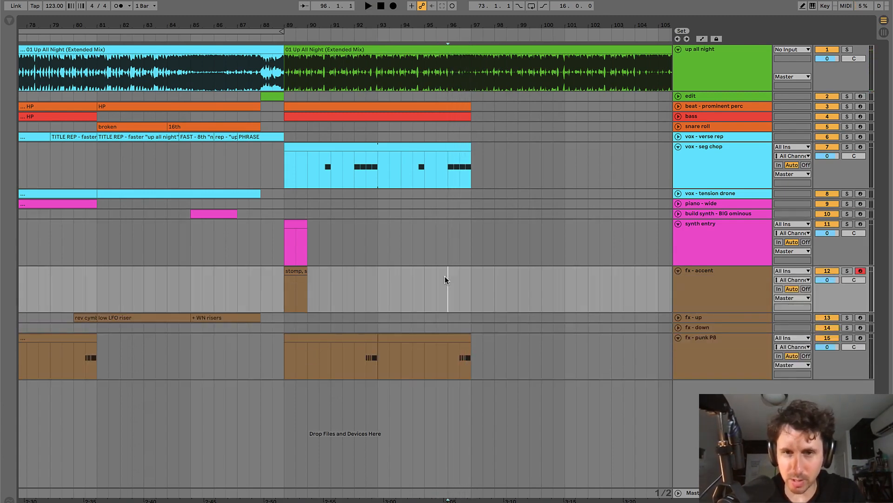
key("plus")
mouse_move(442, 276)
left_mouse_down()
mouse_move(482, 280)
mouse_move(451, 277)
left_mouse_up()
double_click(447, 277)
- Set the note grid to 1/8, draw consecutive C3 eighth notes across beats 3 and 4 of the accent clip, and audition the passage
right_click(481, 361)
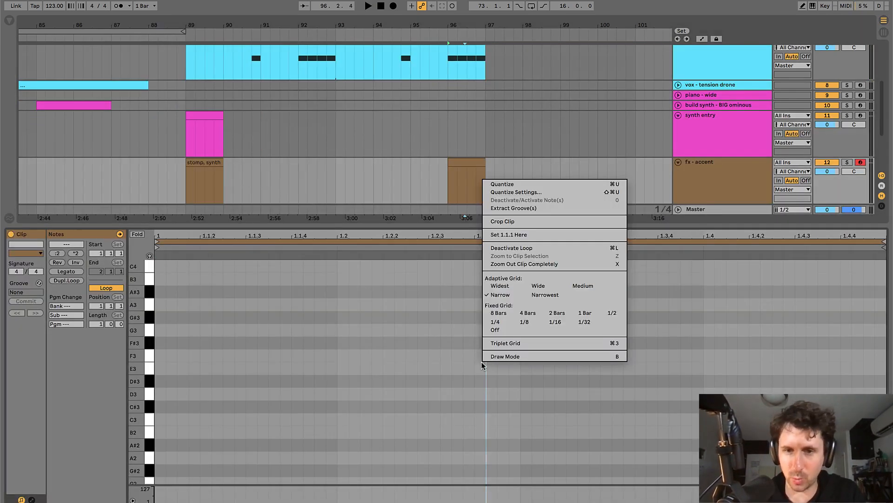
left_click(525, 322)
key("b")
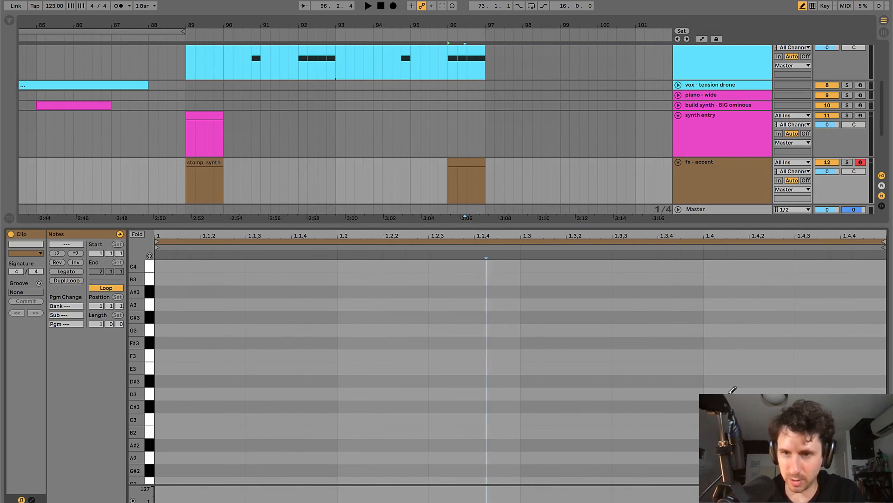
left_click(533, 418)
left_click(651, 419)
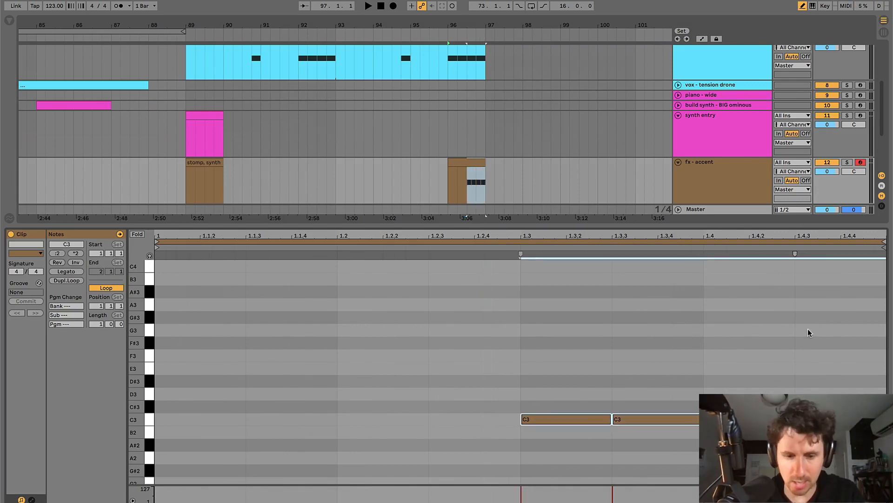
key("b")
left_click(696, 293)
key("space")
key("super+alt+l")
key("space")
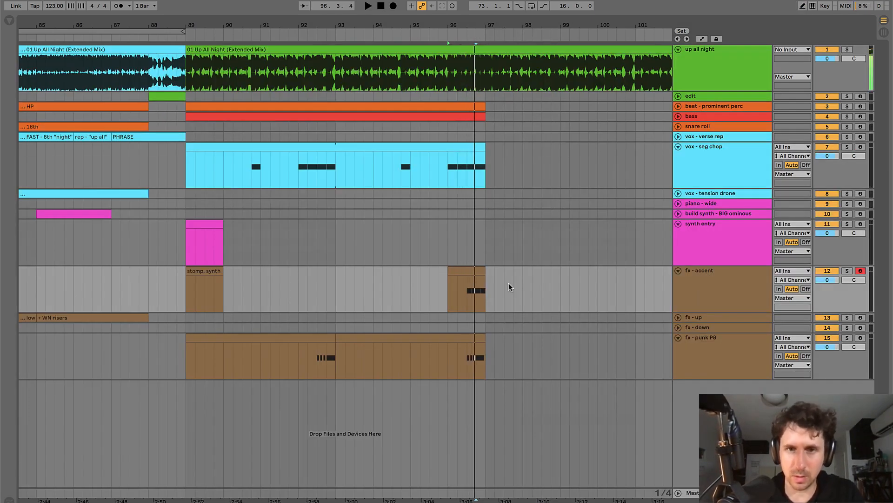
- Rework the accent clip's pattern at bar 96 into one C3 eighth note on each of the four beats
double_click(465, 271)
left_click_drag(540, 378, 664, 445)
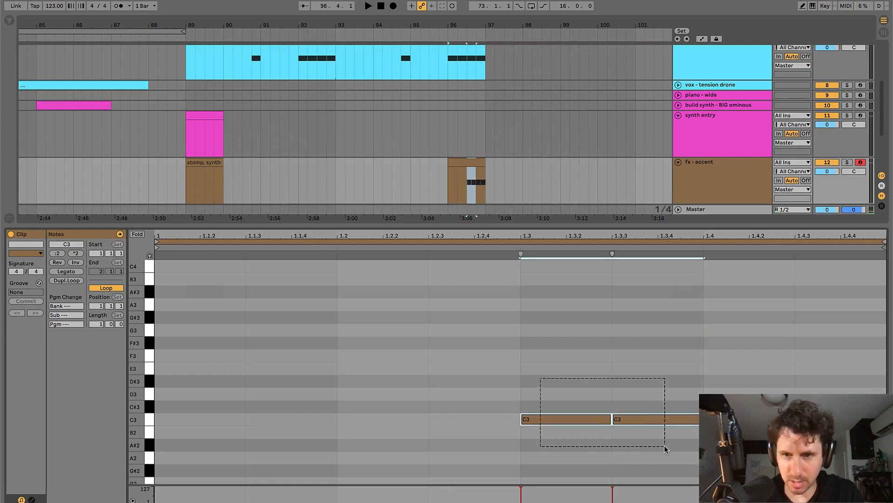
left_click(584, 395)
mouse_move(562, 416)
left_mouse_down()
mouse_move(243, 410)
mouse_move(205, 425)
mouse_move(565, 423)
left_mouse_up()
left_click_drag(660, 389, 705, 427)
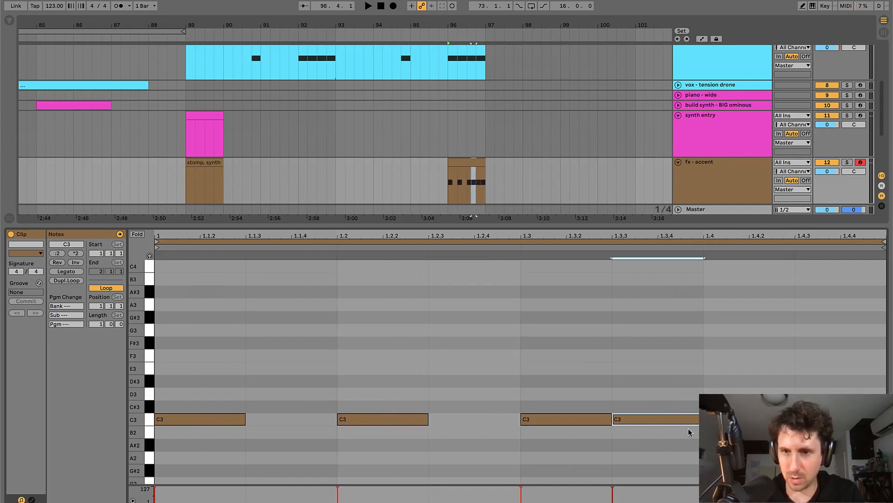
key("Delete")
left_click(795, 419)
- Apply Legato to all notes in the bar 96 accent clip and play the arrangement from that clip
key("super+a")
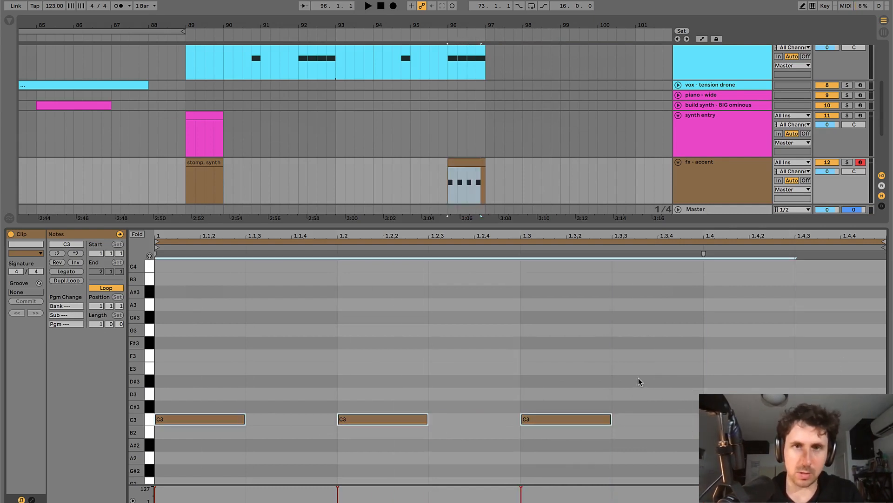
left_click(71, 271)
left_click(226, 308)
key("shift+Tab")
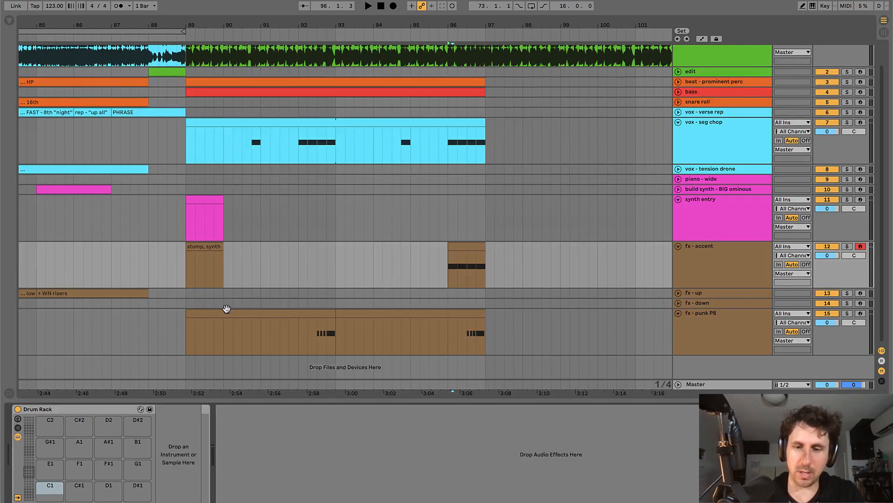
key("alt+super+l")
left_click(468, 272)
key("space")
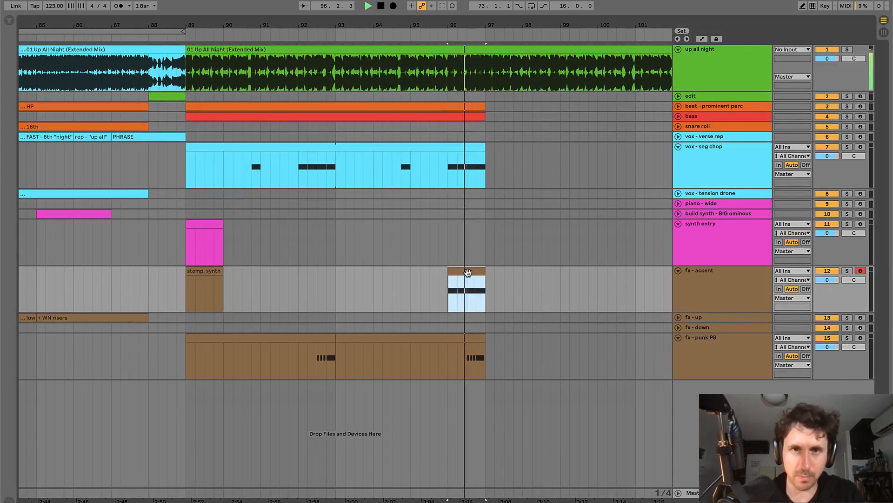
- Stop playback near bar 97 and audition the synth entry clip at bar 89 against the reference
left_click(488, 242)
key("minus")
key("space")
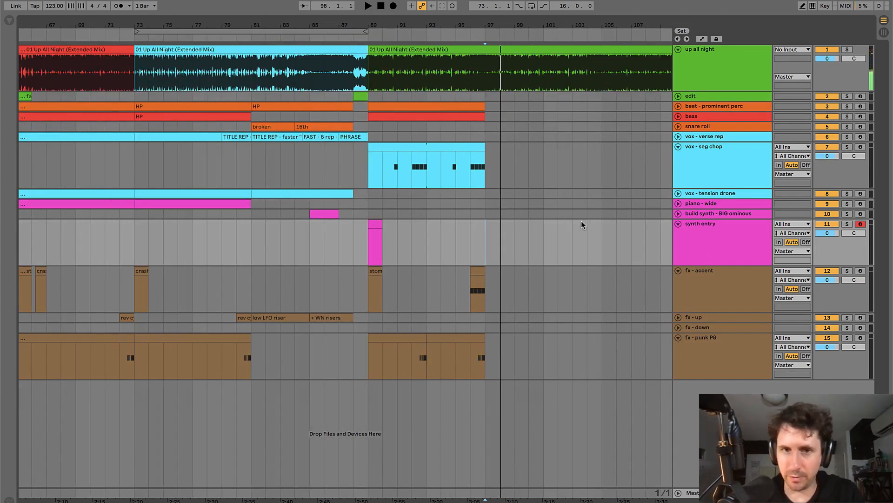
left_click(375, 232)
key("space")
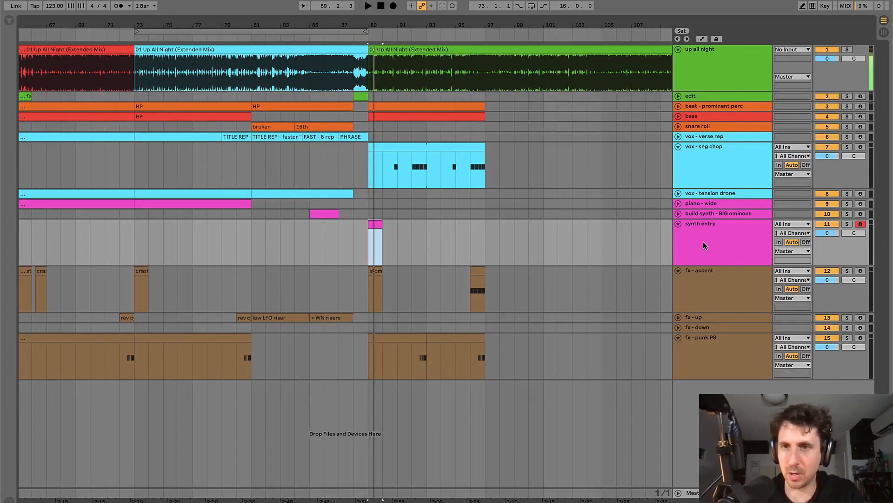
- Rename the synth entry track as "synth"
left_click(703, 245)
key("ctrl+r")
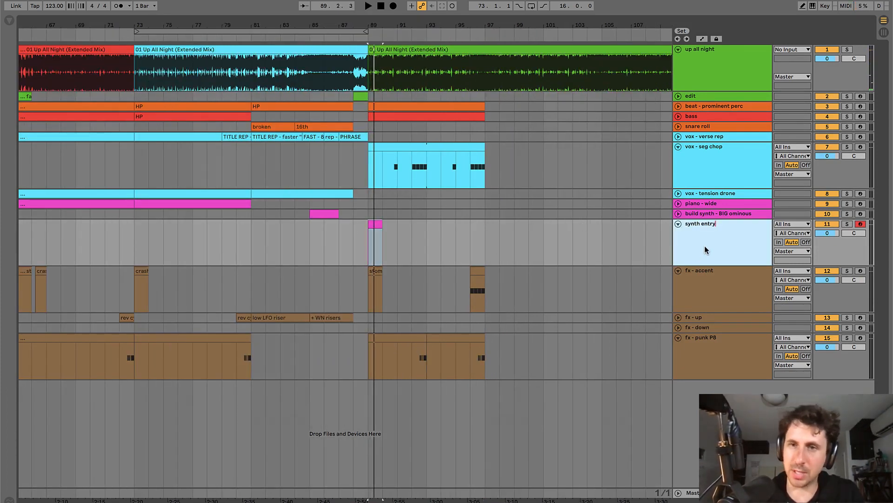
key("Return")
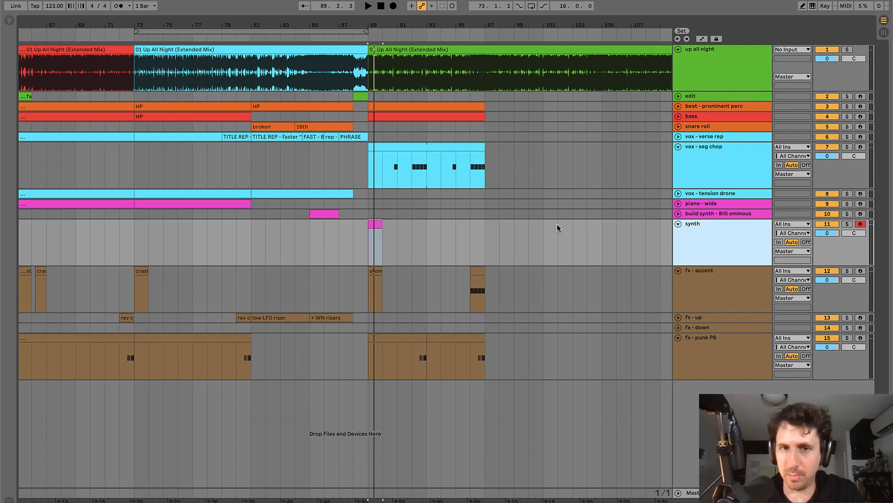
- Play the reference from bar 97, insert a one-bar MIDI clip there on the synth track and duplicate it to bar 98
left_click(480, 233)
key("space")
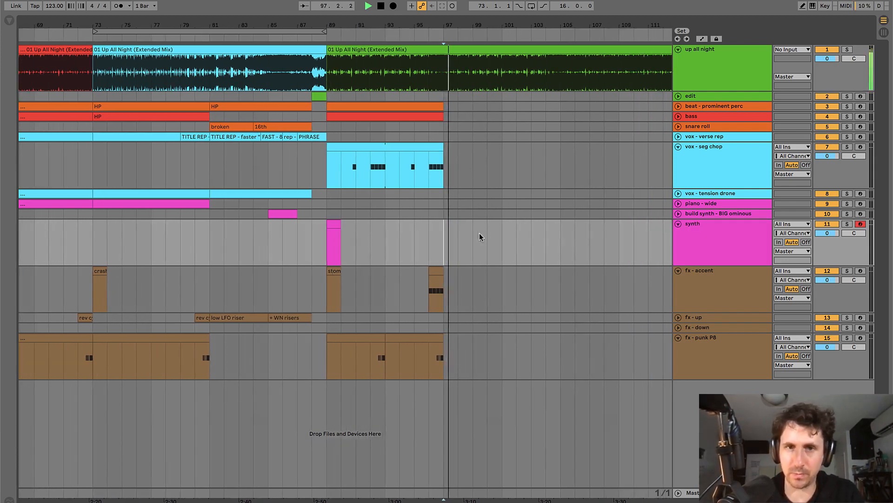
left_click_drag(445, 234, 459, 235)
key("super+shift+m")
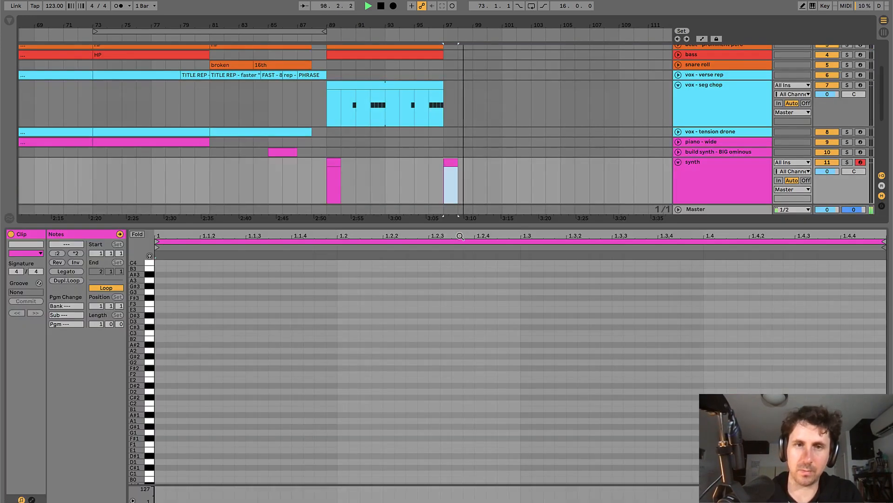
key("super+alt+l")
key("super+d")
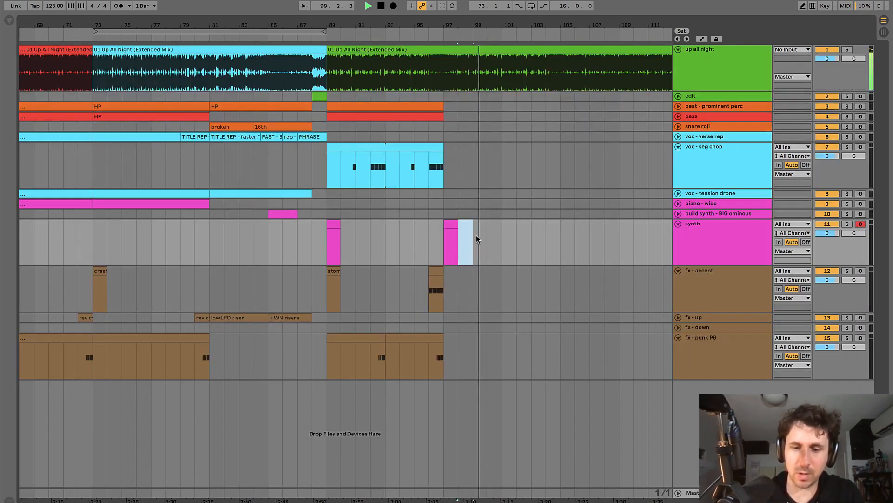
key("super+alt+l")
key("super+alt+l")
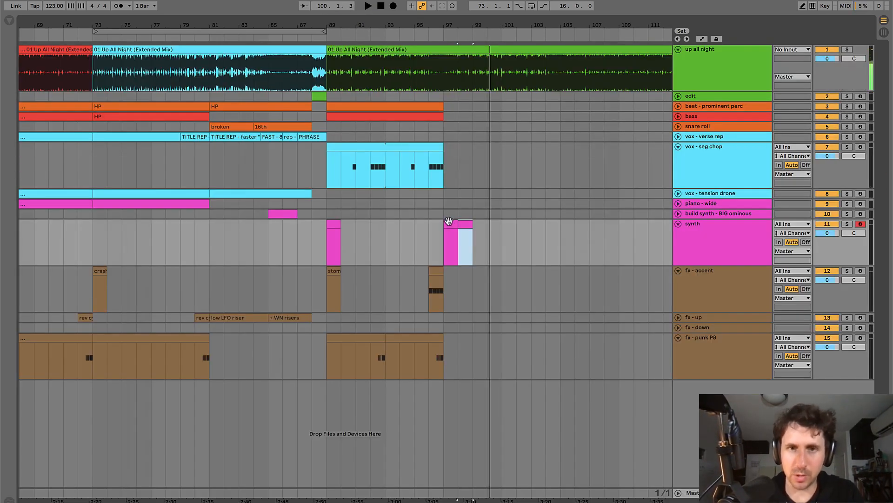
- Rename the synth clip at bar 97 as "call" and the one at bar 98 as "response"
left_click(452, 225)
key("plus")
key("plus")
key("plus")
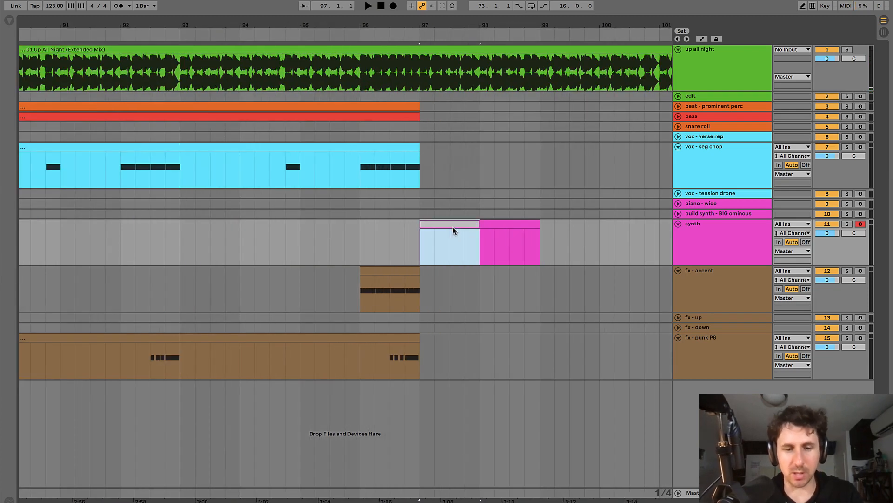
left_click(500, 228)
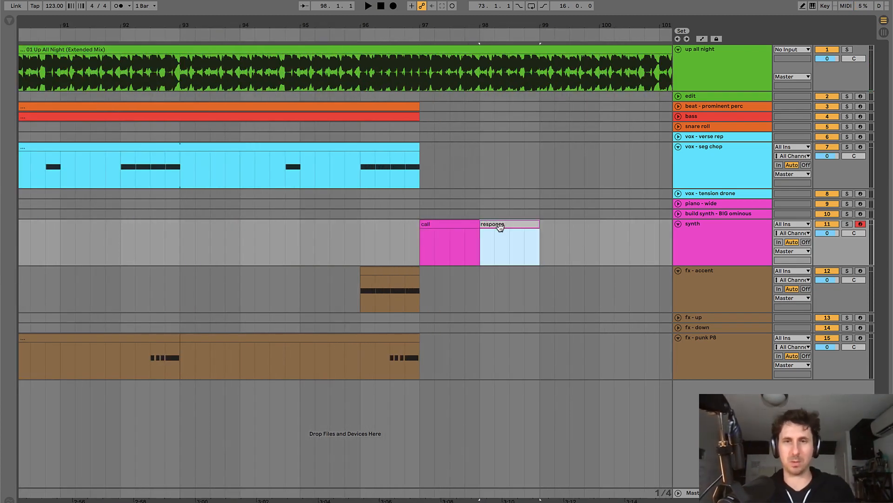
- Replay the reference from bar 96 through the call and response clips to check their placement
left_click(371, 221)
key("space")
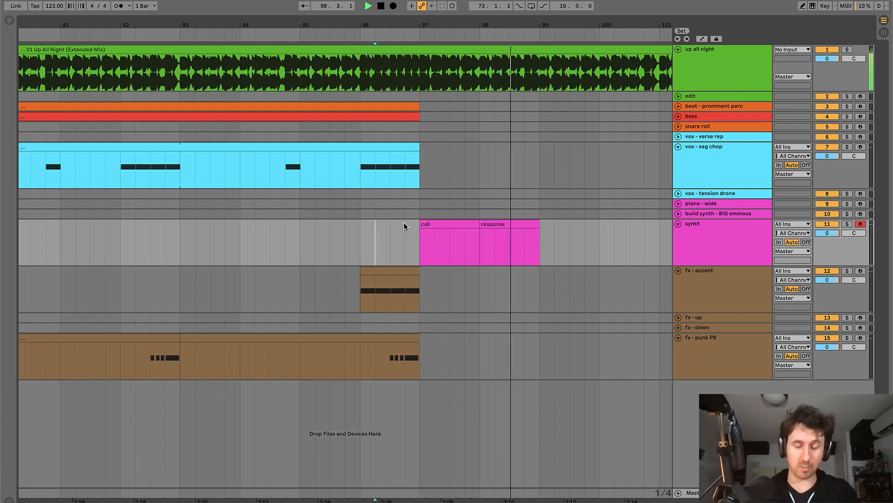
key("space")
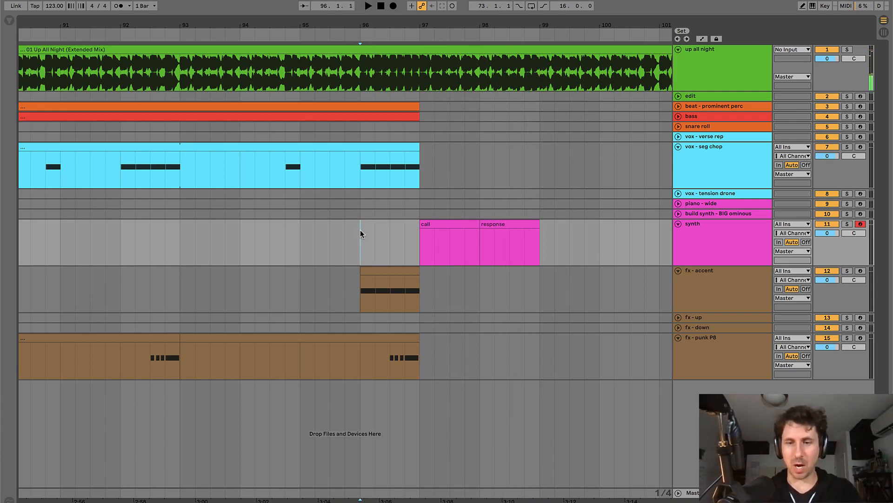
scroll(360, 229, "down", 2)
key("space")
left_click(357, 229)
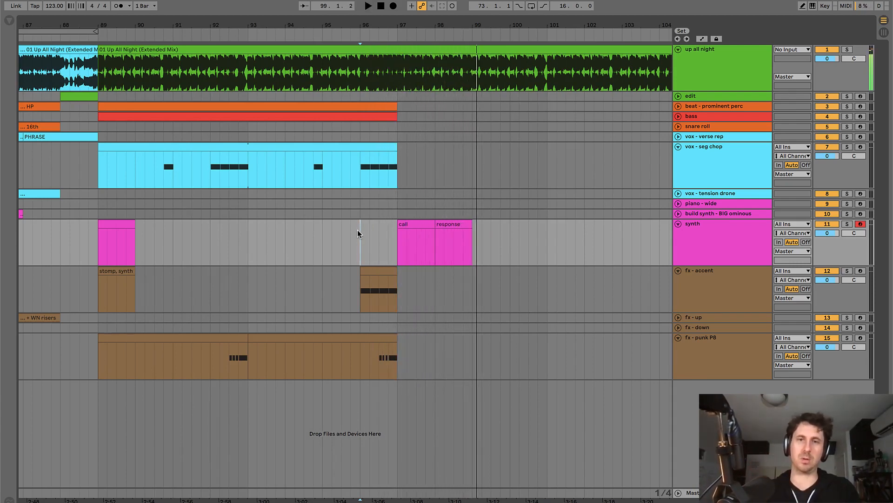
left_click(448, 225)
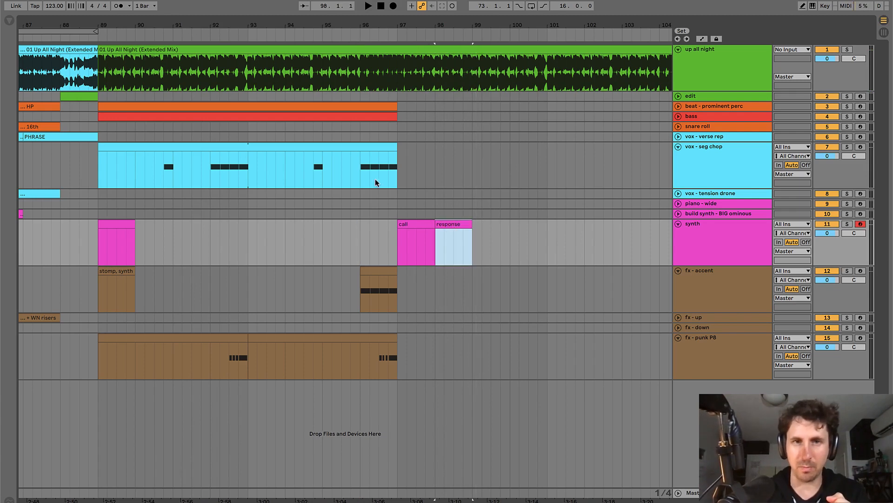
left_click(375, 179)
- Duplicate the eight-bar beat and bass clips starting at bar 89 so the copies begin at bar 97
left_click(358, 116)
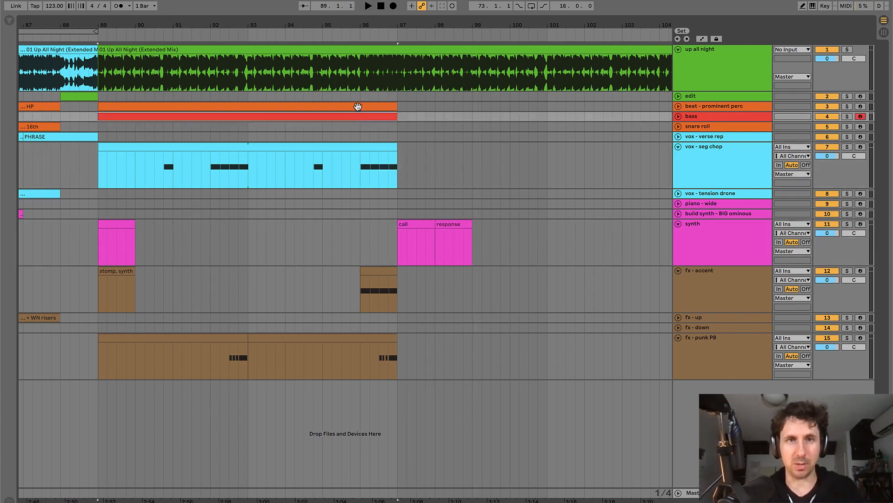
left_click(358, 108, "shift")
key("super+d")
left_click(352, 189)
key("minus")
key("minus")
key("minus")
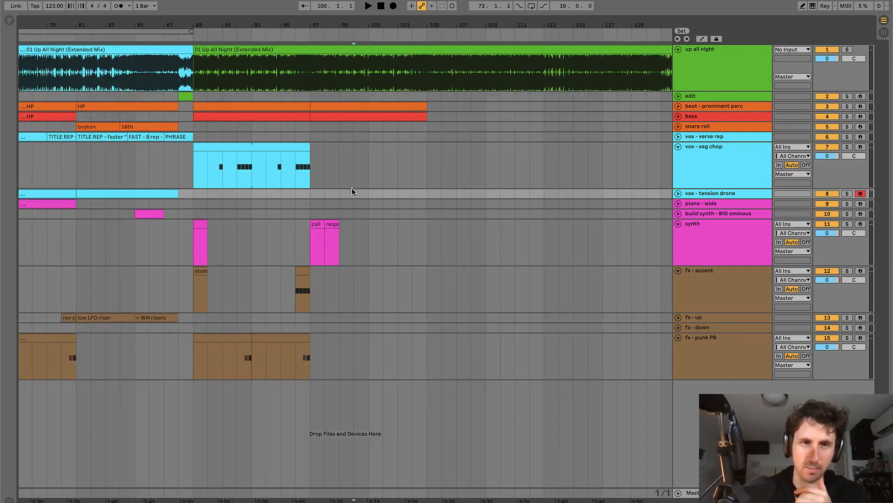
- Compare the vocal chop and synth content from bar 89 with the call and response section from bar 97
left_click(281, 145)
key("plus")
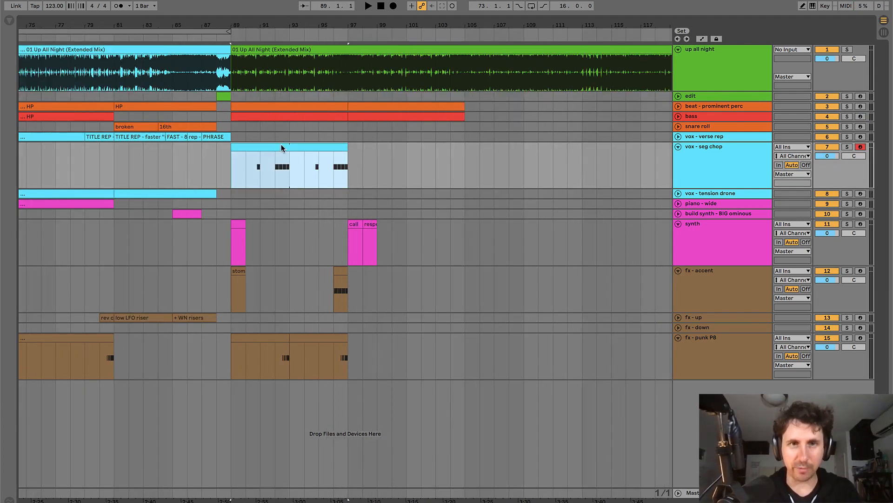
left_click_drag(349, 230, 375, 231)
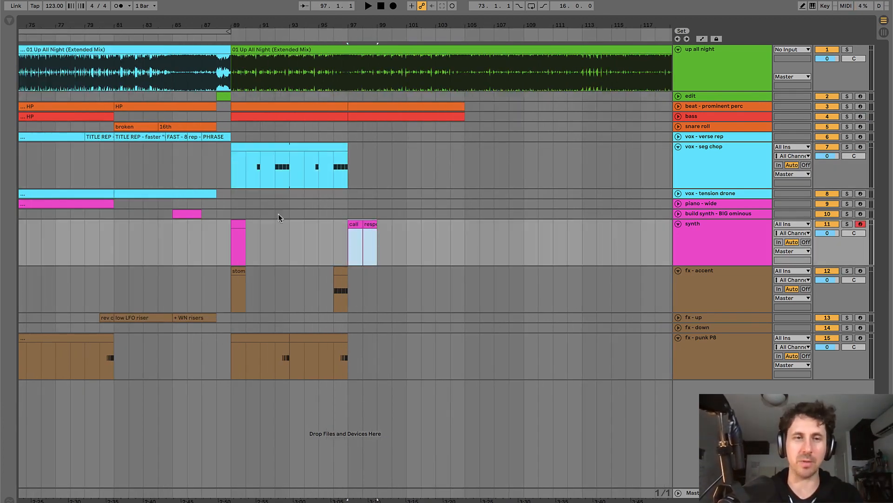
left_click_drag(232, 201, 305, 291)
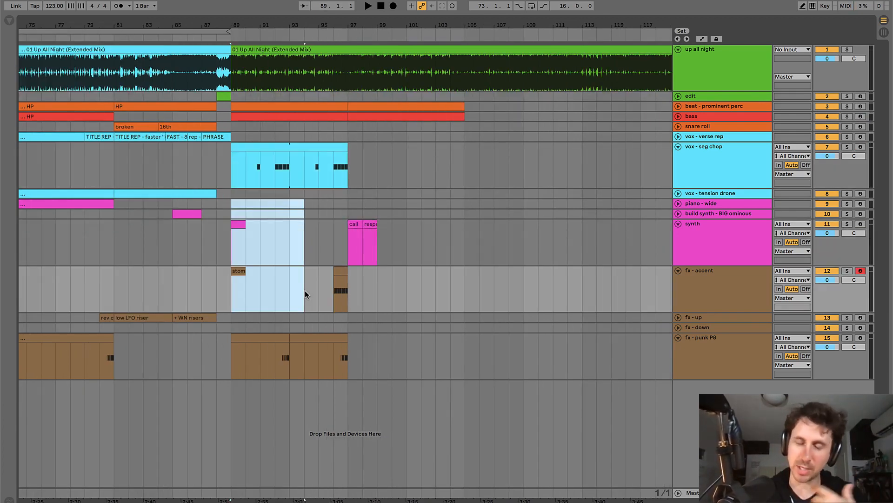
mouse_move(351, 207)
left_mouse_down()
mouse_move(432, 255)
mouse_move(461, 252)
left_mouse_up()
left_click(335, 192)
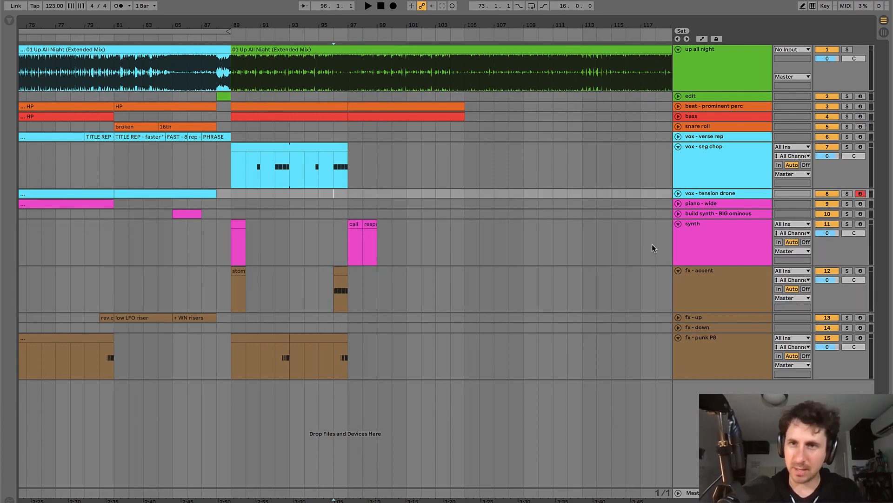
- Collapse all tracks except up all night and play the reference from bar 96 through bar 98
left_click(679, 225, "alt")
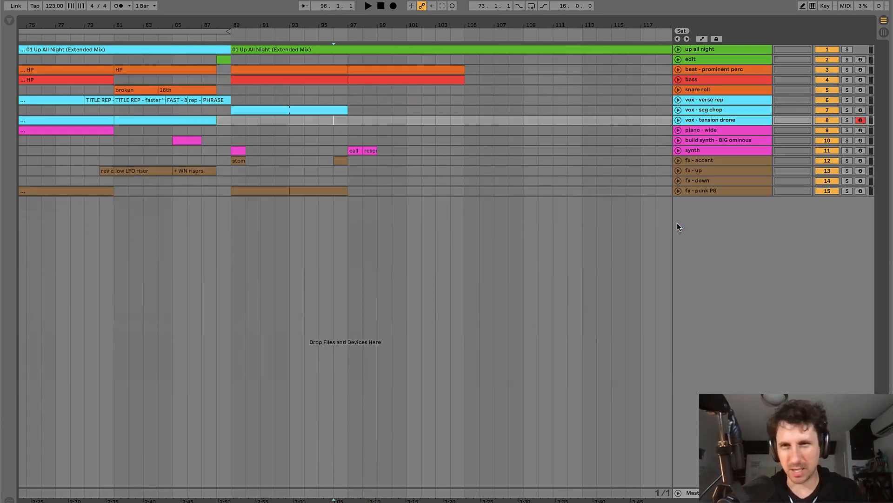
left_click(678, 50)
left_click(340, 138)
key("space")
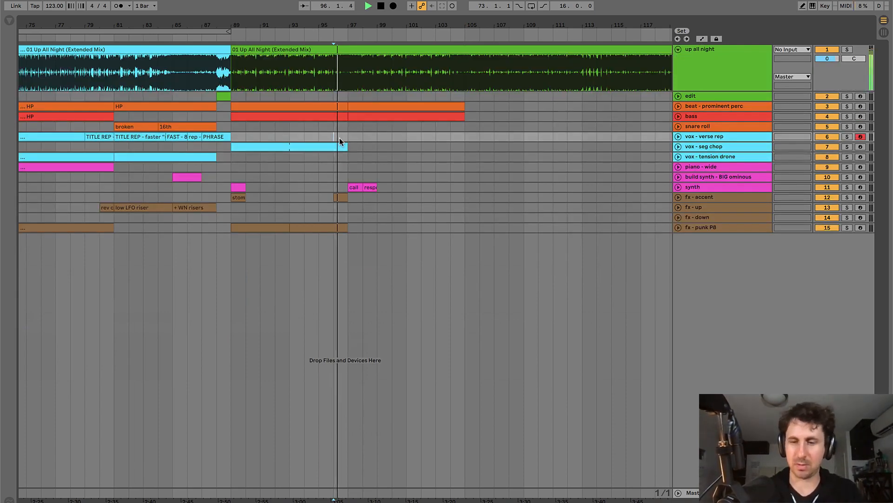
scroll(339, 138, "up", 3)
scroll(353, 152, "left", 2)
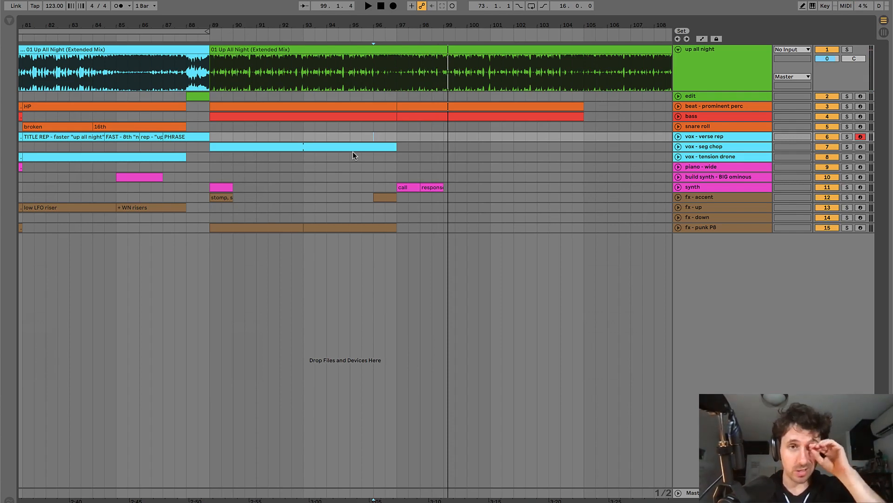
- Review the section change at bar 89 by playing the reference from there, then set the playback start to bar 88
left_click(410, 187)
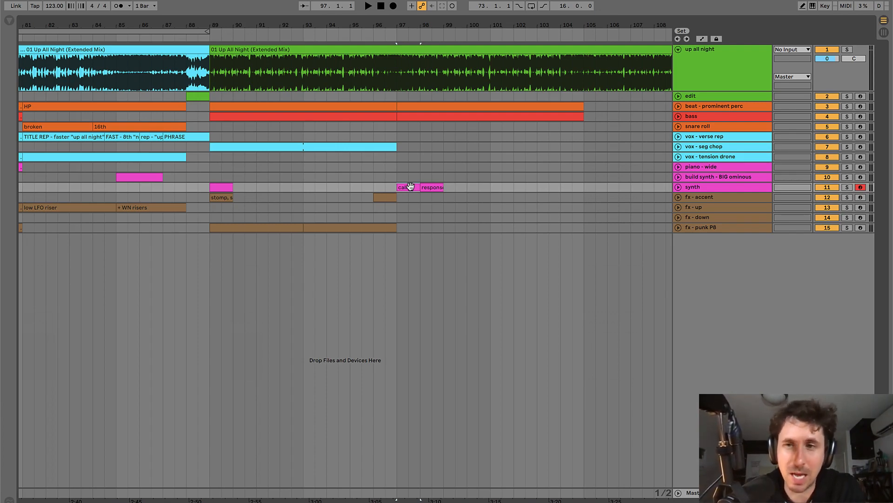
left_click(205, 177)
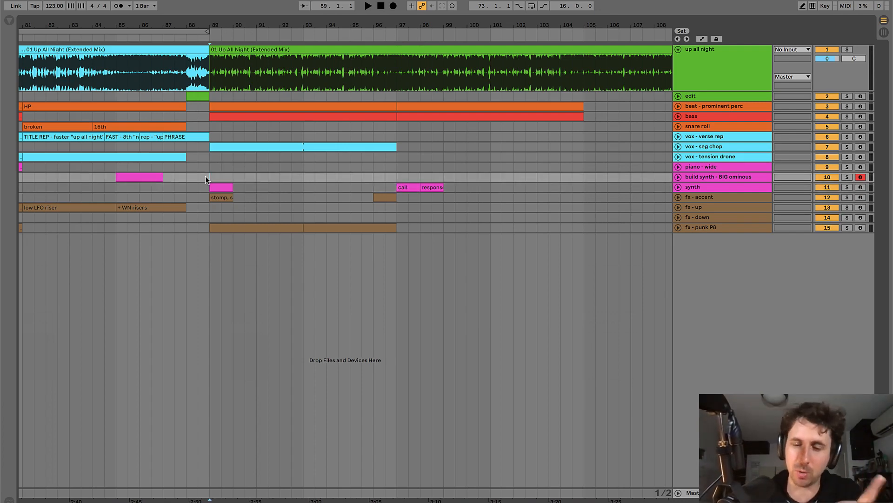
key("minus")
scroll(323, 83, "left", 5)
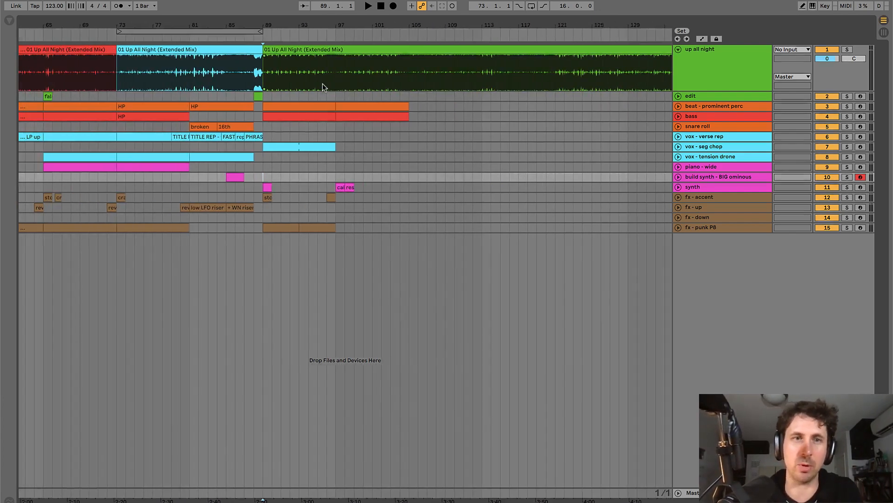
left_click(302, 75)
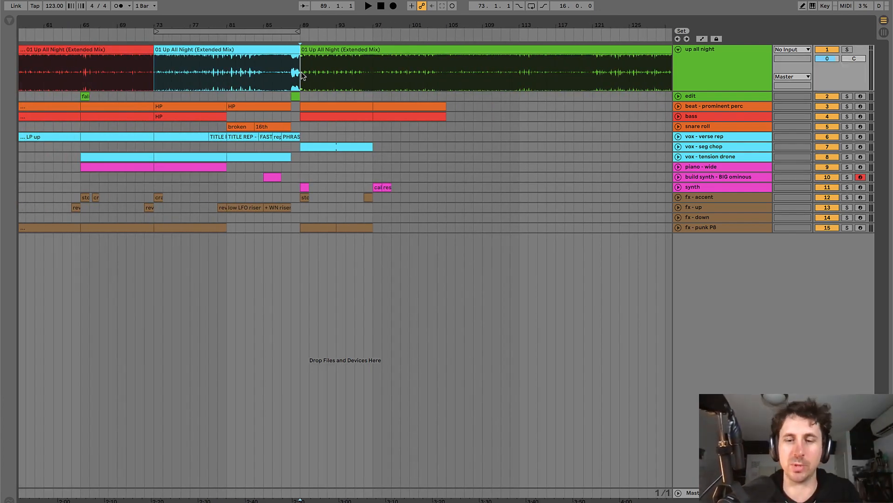
key("plus")
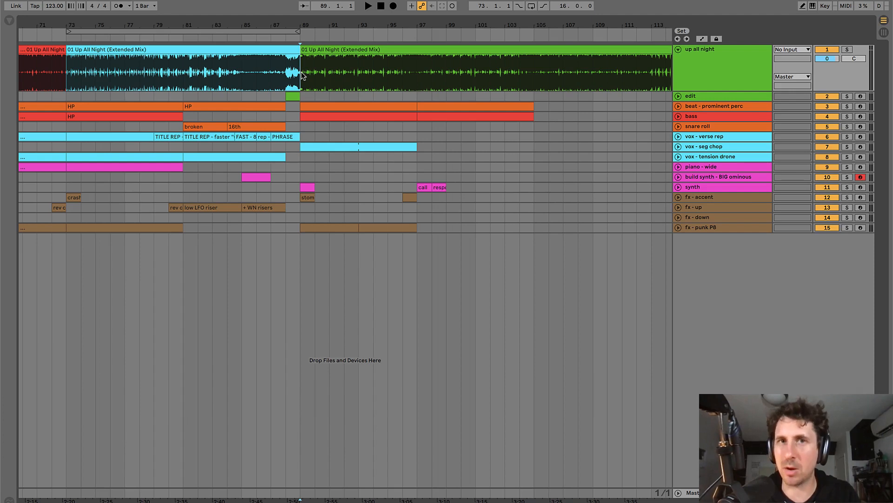
key("space")
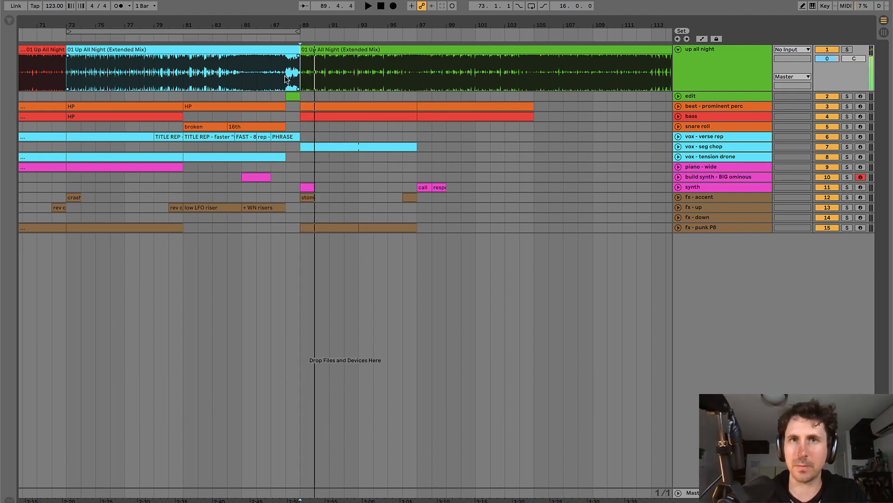
key("space")
left_click(286, 79)
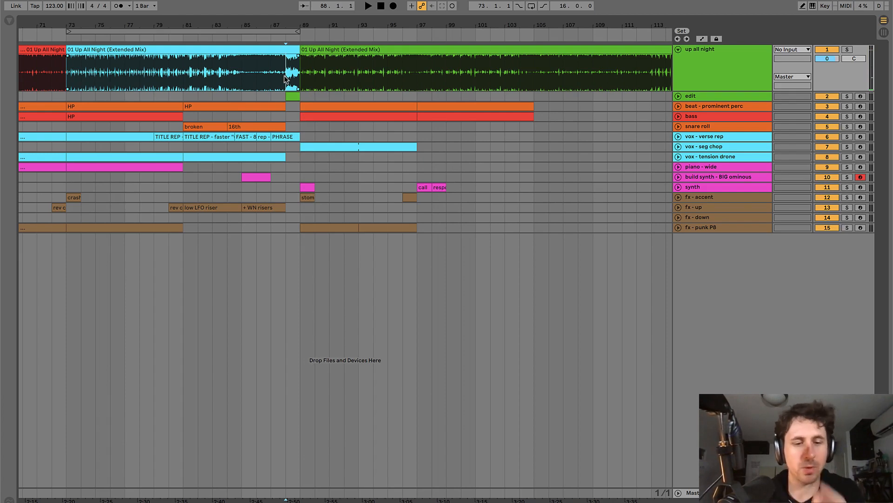
- Quit Google Chrome in the background while keeping the arrangement open
key("super+Tab")
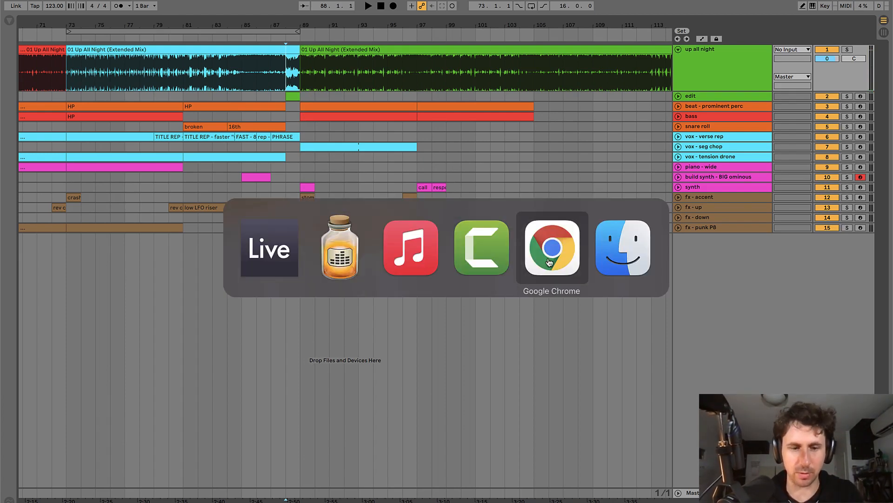
key("super+q")
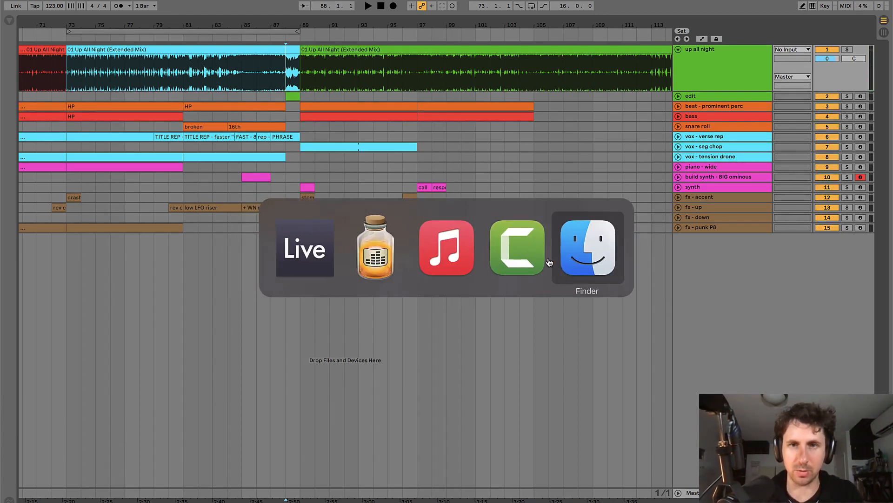
key("super+q")
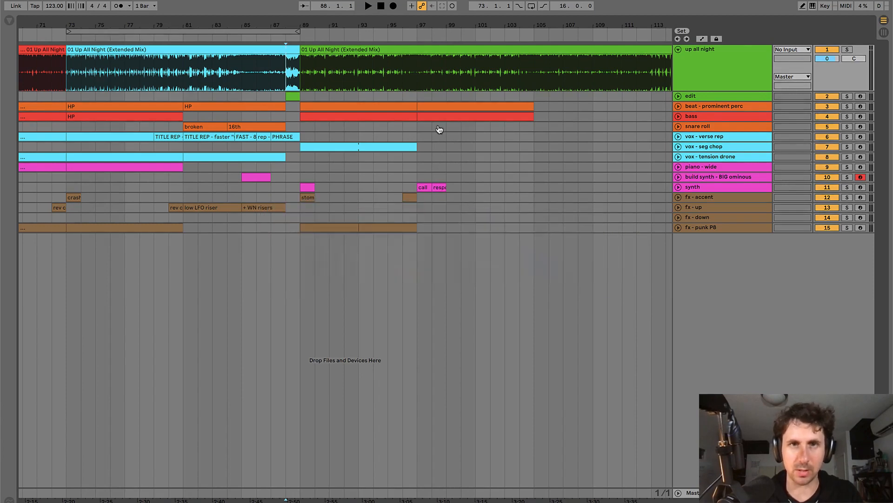
- Listen again from bar 96 into the call and response clips, stopping playback in bar 98
left_click(402, 134)
key("space")
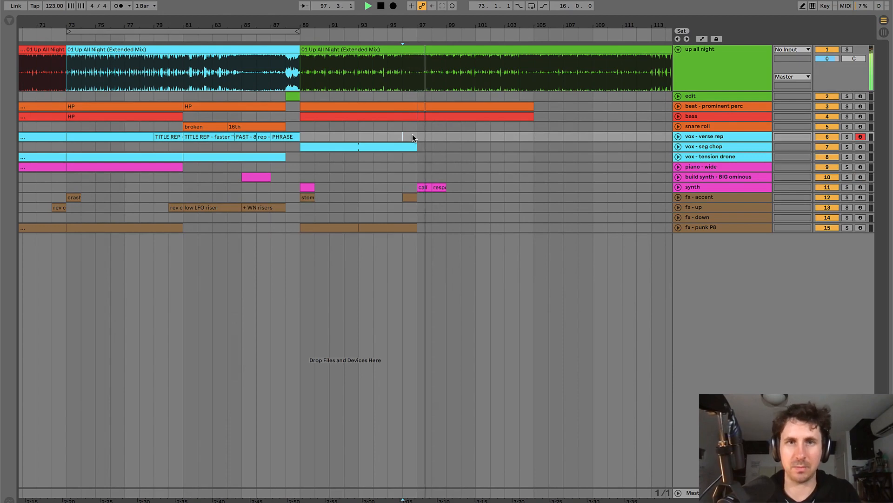
key("space")
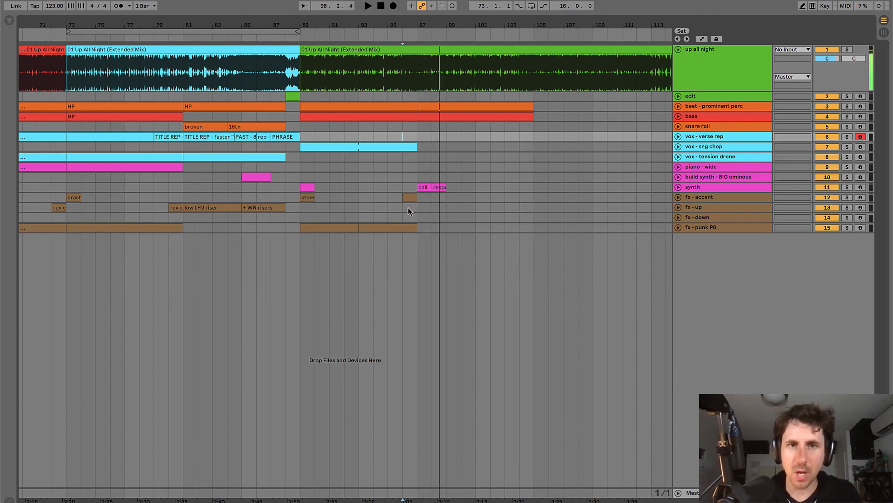
- Play the reference from bar 97 and stop it in bar 98
left_click(418, 217)
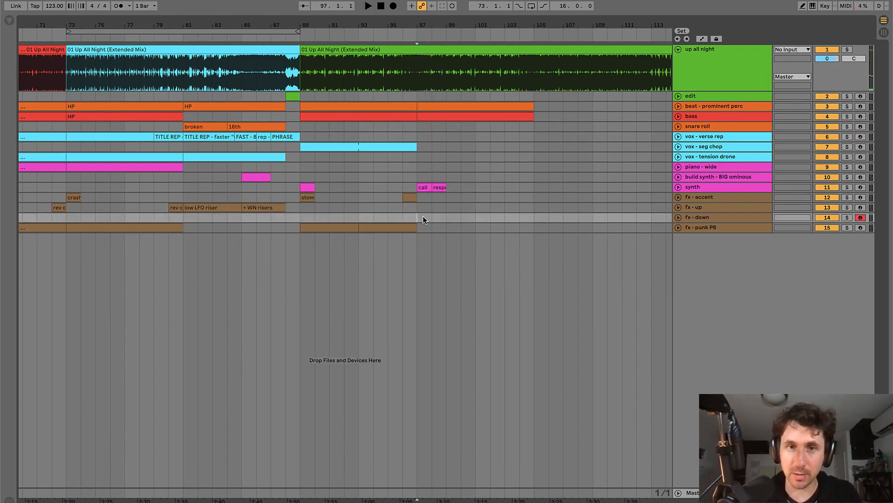
key("space")
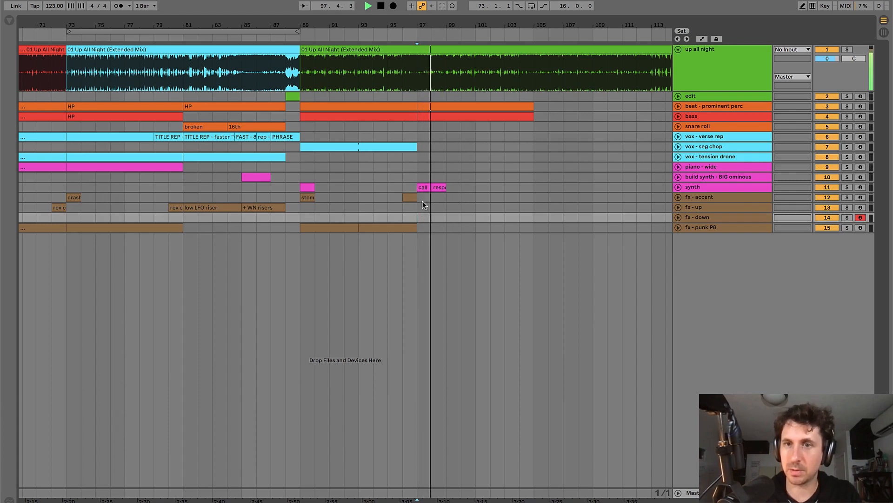
key("space")
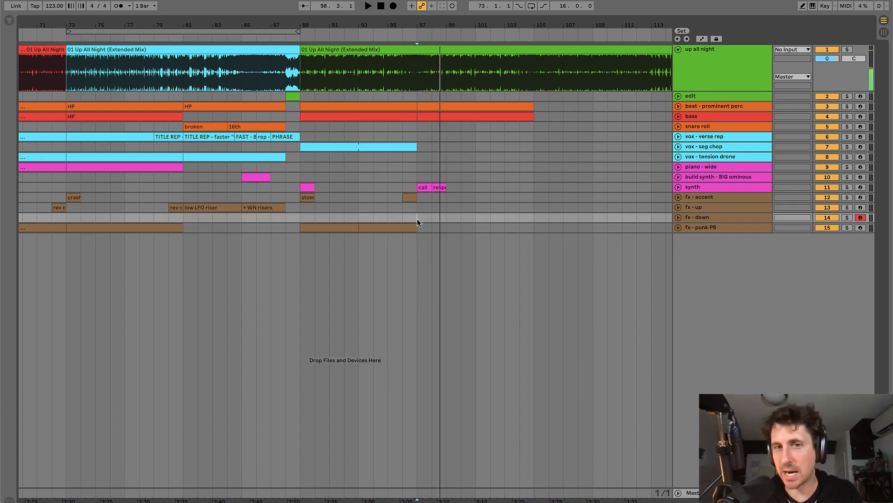
- Add a four-bar placeholder clip from bar 97 on the fx - down track and name it downshifter
left_click(428, 216)
left_click_drag(415, 217, 477, 217)
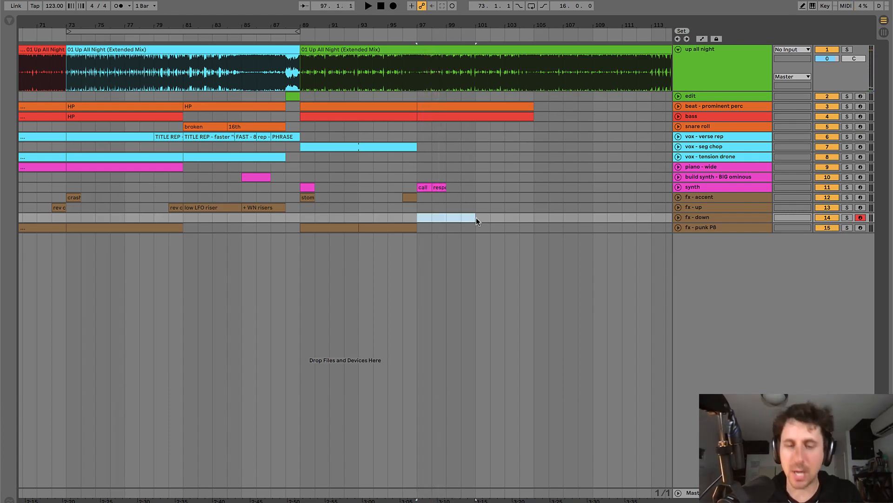
key("ctrl+shift+m")
key("super+alt+l")
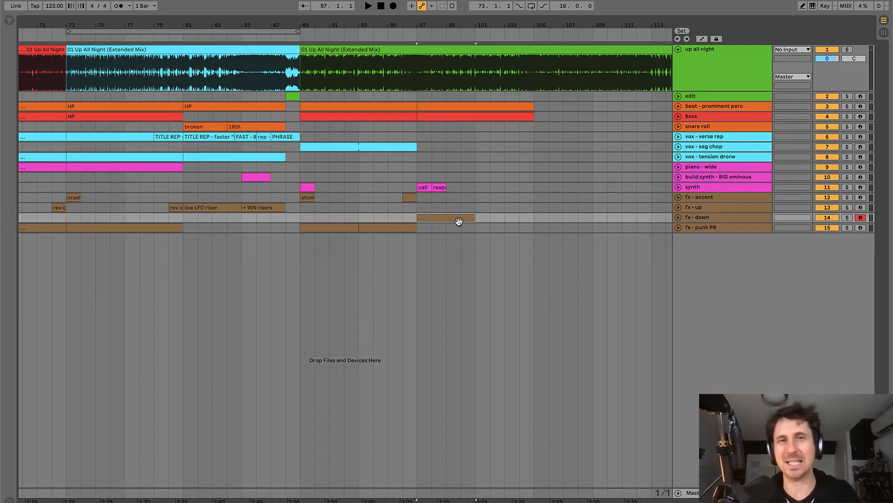
key("super+r")
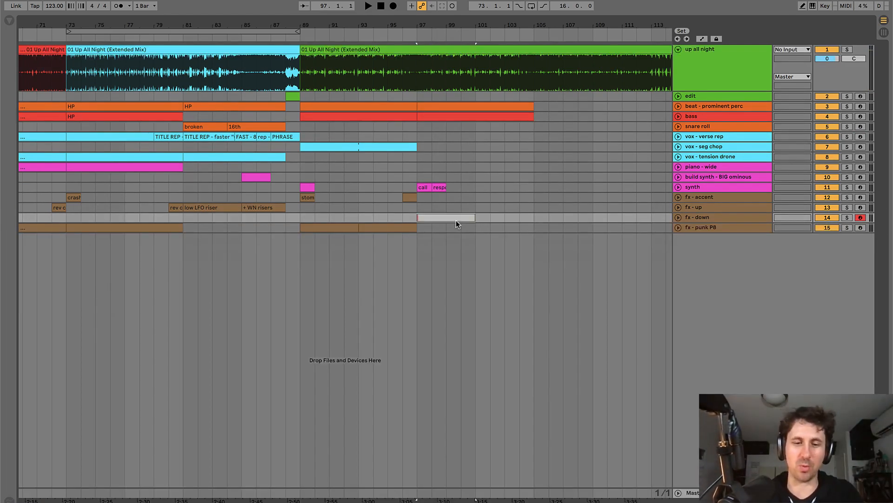
type("downsh")
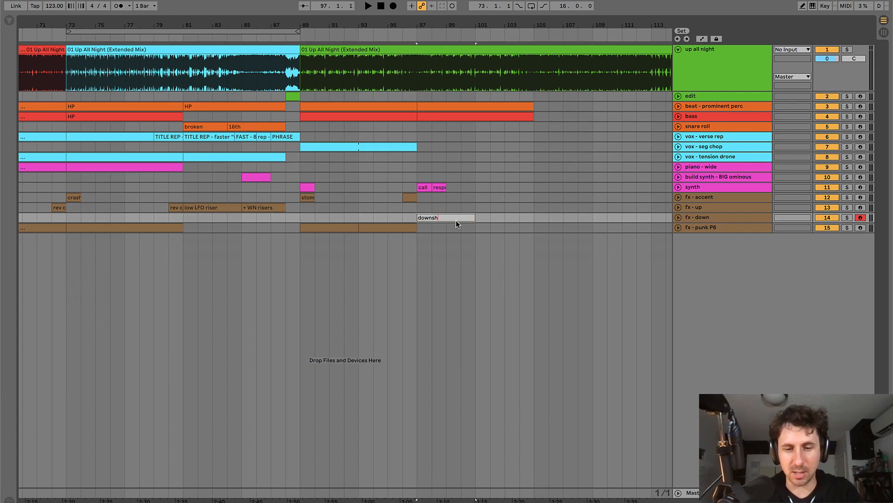
type("ifti")
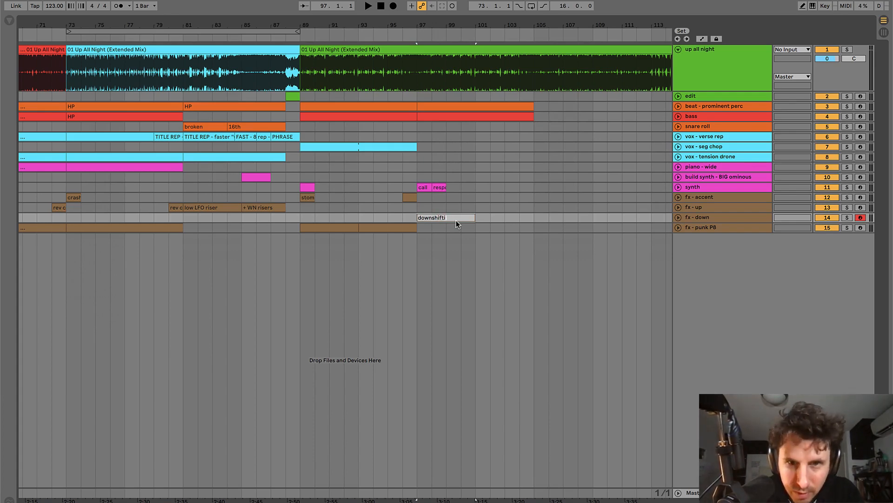
type("er")
key("Return")
- Move the downshifter clip up to the fx - accent track, keeping its start at bar 97
key("plus")
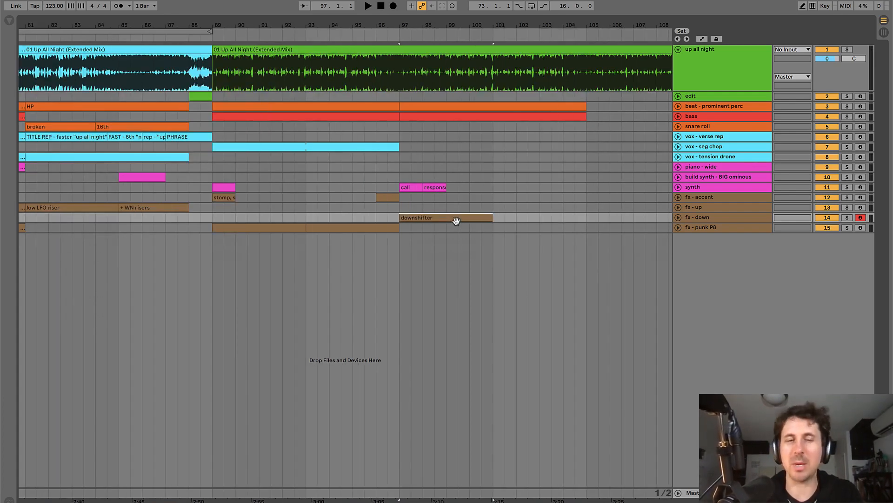
left_click(382, 197)
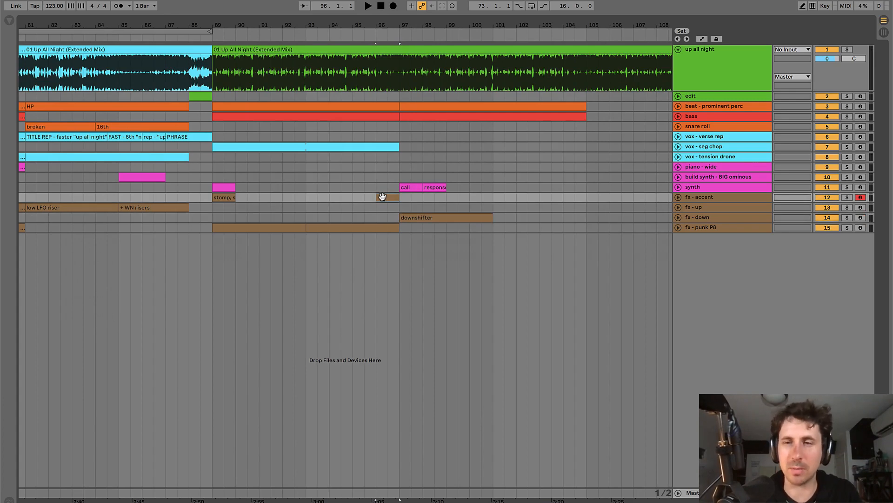
key("minus")
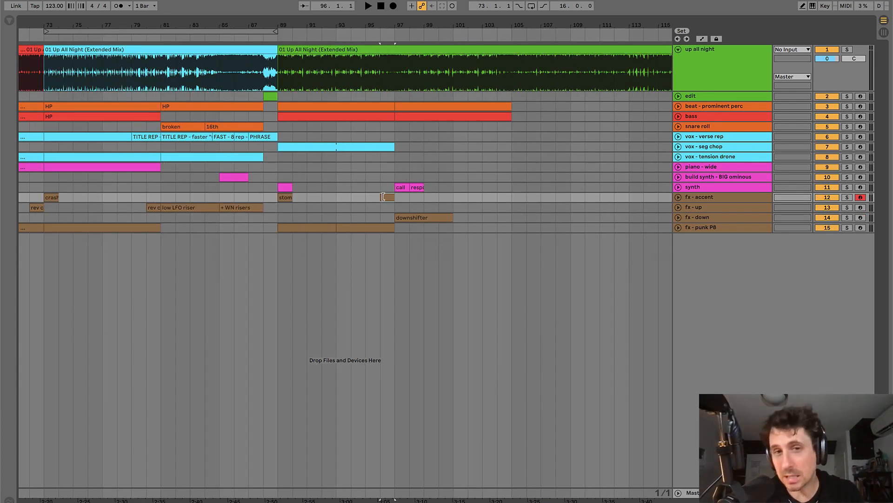
left_click(701, 220)
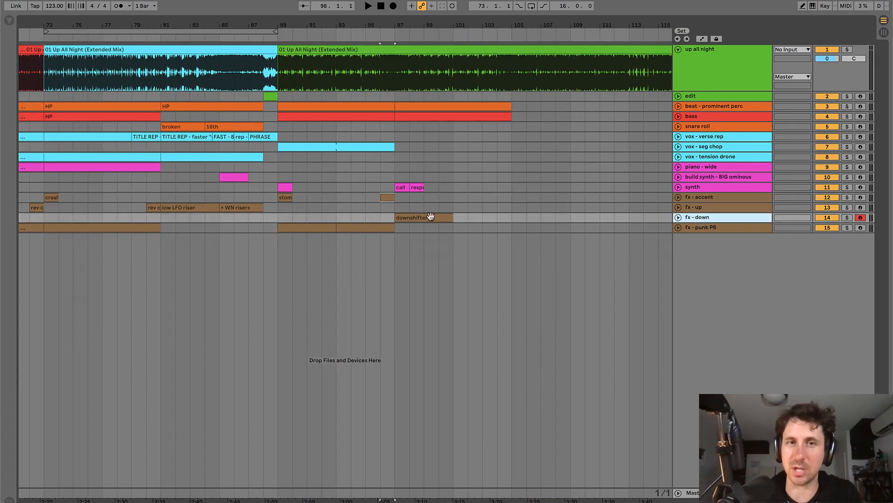
left_click_drag(425, 217, 422, 198)
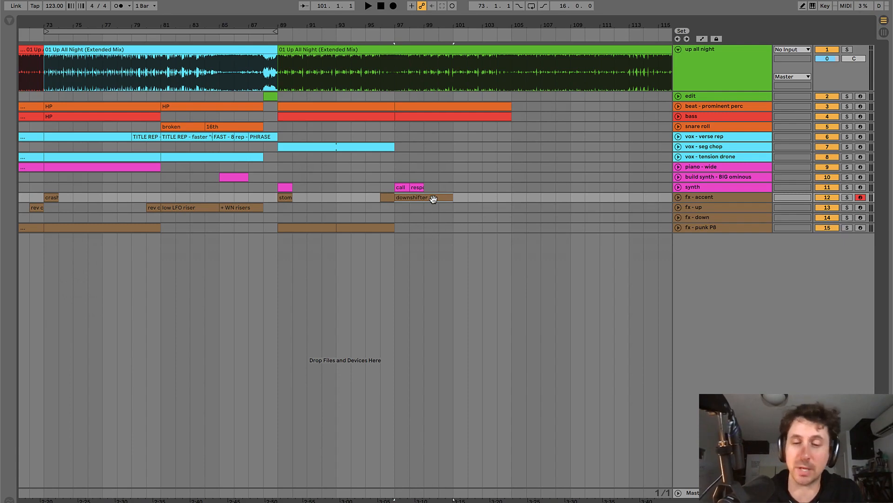
- Listen to the transition around bar 97 and duplicate the fx - punk PB clip from bar 93 to bar 97
key("plus")
key("space")
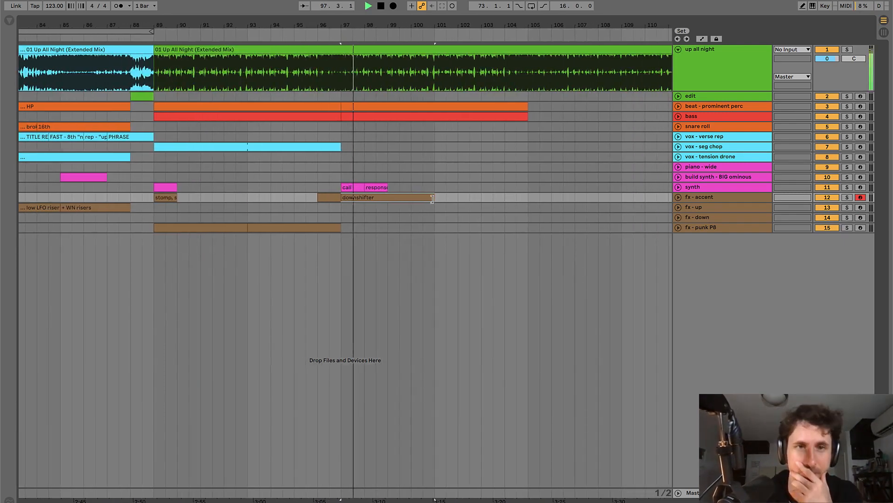
left_click(329, 194)
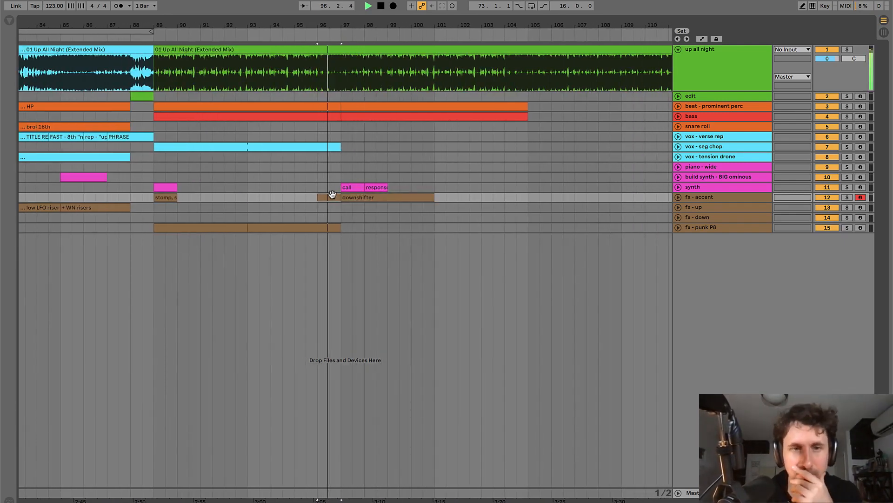
left_click(322, 227)
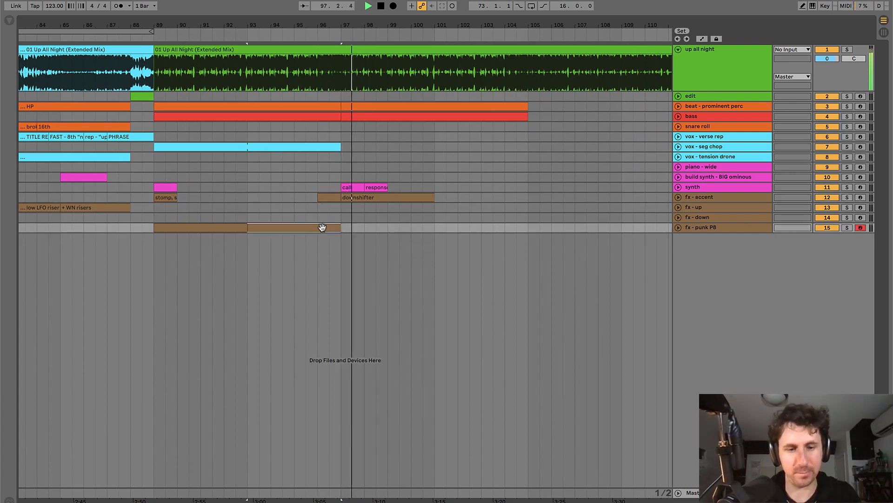
key("ctrl+d")
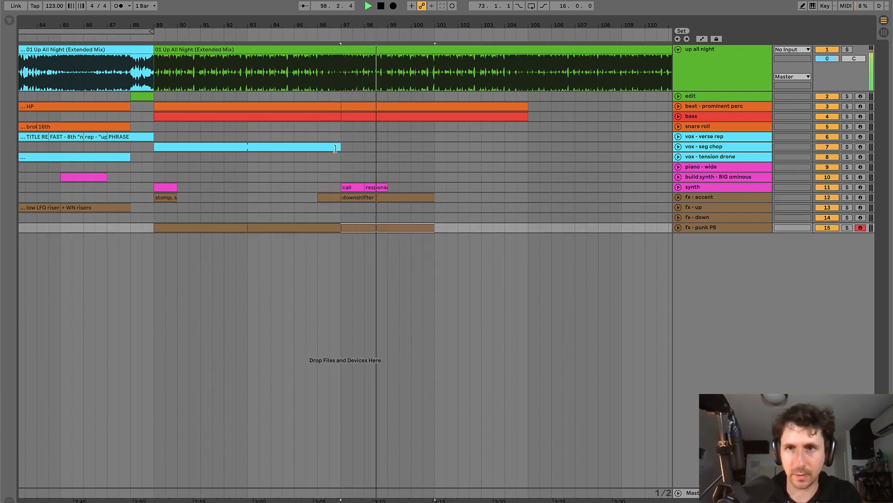
- Unfold the vox - seg chop track and duplicate its eight-bar clip to bar 97
left_click(678, 146)
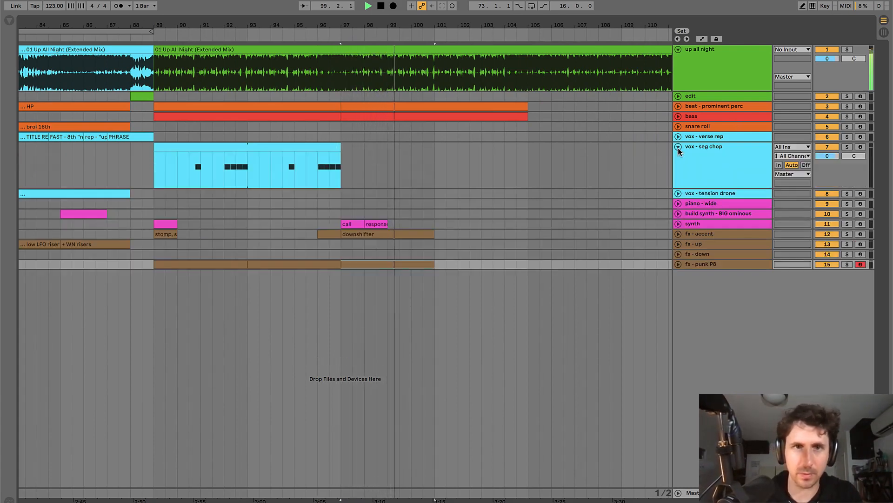
left_click(337, 149)
key("ctrl+d")
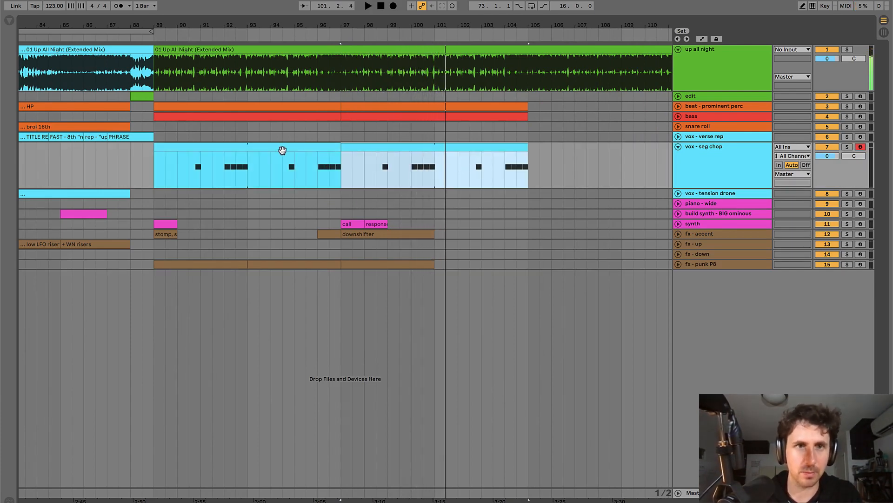
- Stop playback and delete the first two C3 notes of the fourth bar in the vox - seg chop clip at bar 89
left_click(279, 149)
key("space")
double_click(266, 172)
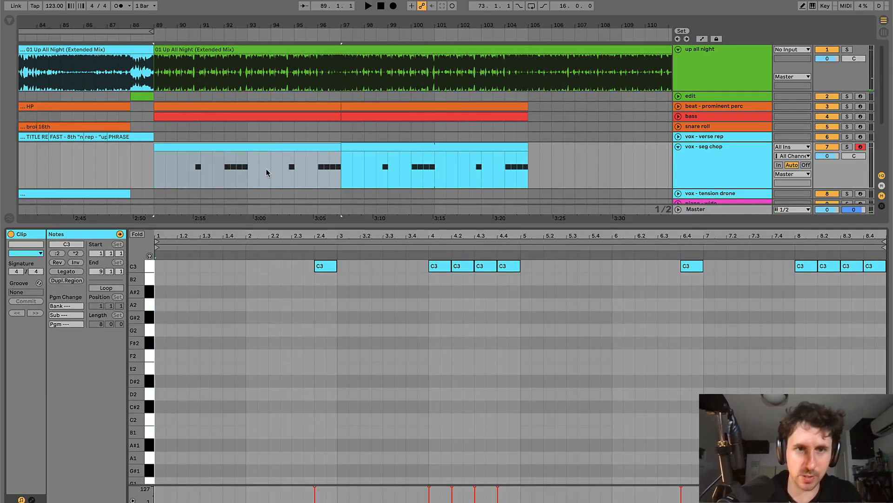
left_click_drag(434, 281, 460, 245)
key("Delete")
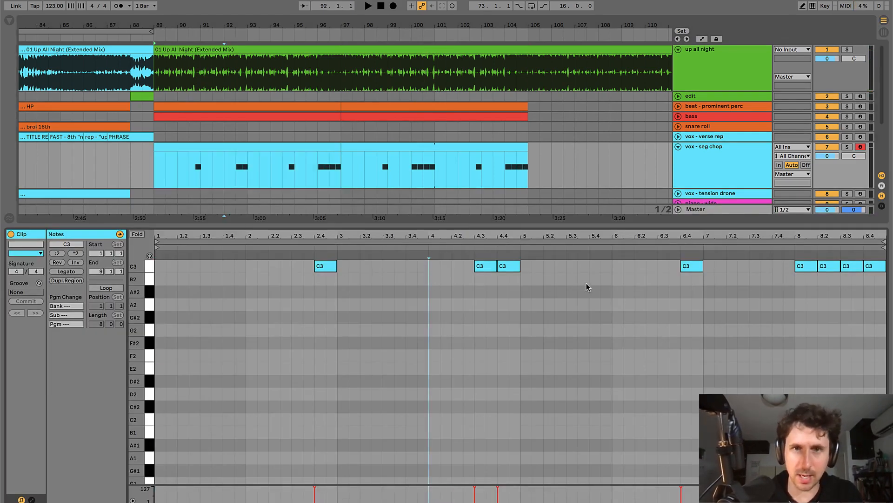
- Replace the vox - seg chop clip at bar 97 with a copy of the edited bar 89 clip and play from there
left_click(358, 156)
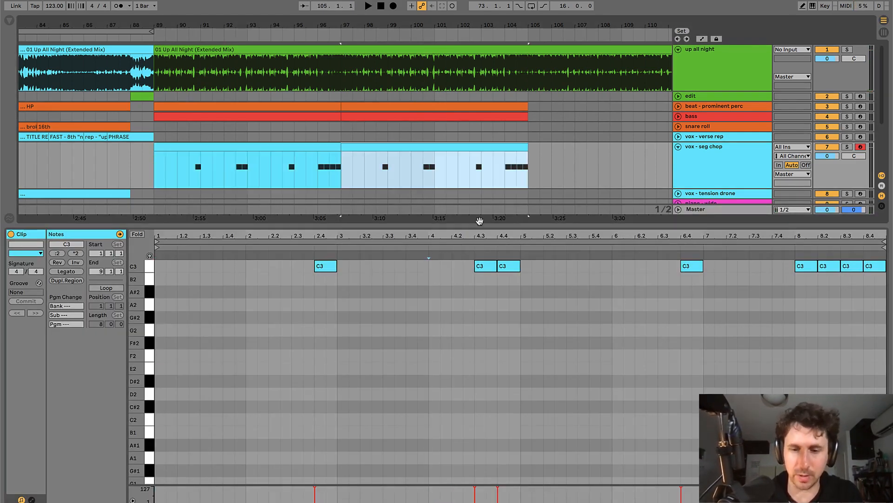
key("super+alt+l")
key("space")
left_click(604, 1)
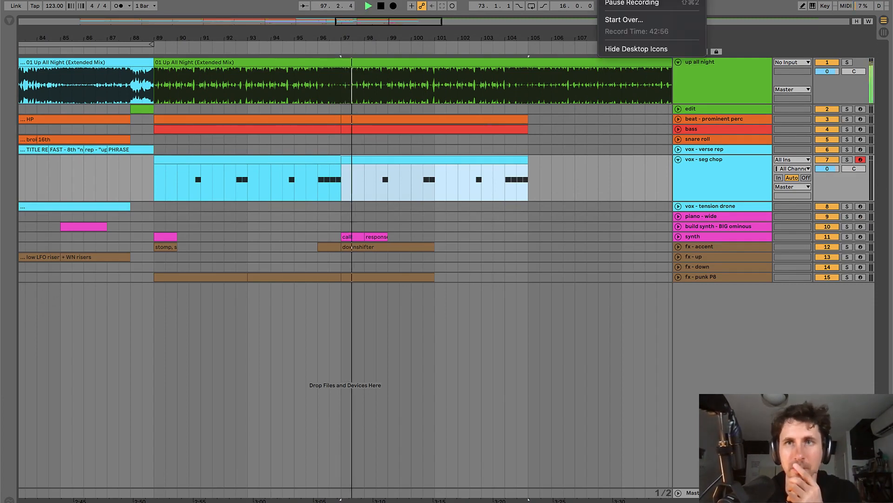
left_click(604, 1)
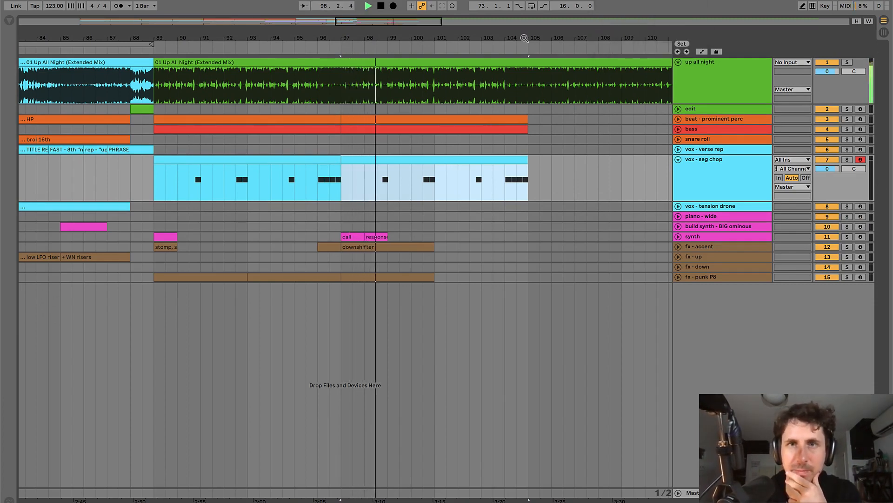
- Delete the C3 note at 4.3 in the vox - seg chop clip at bar 97 and close the note editor
left_click_drag(524, 38, 489, 36)
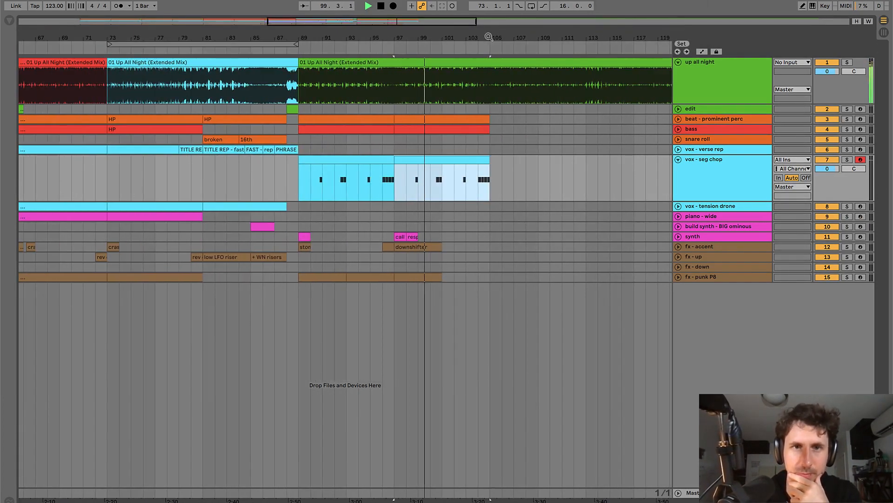
left_click(435, 181)
key("plus")
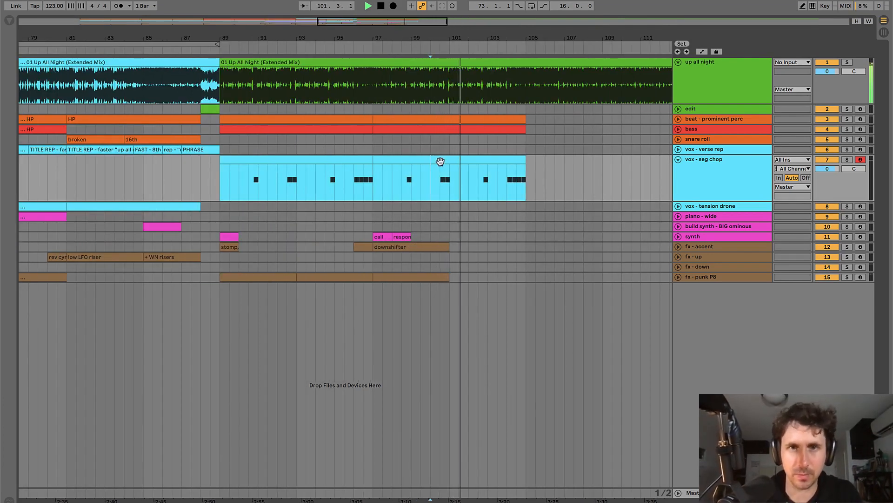
double_click(440, 161)
left_click(479, 267)
key("Delete")
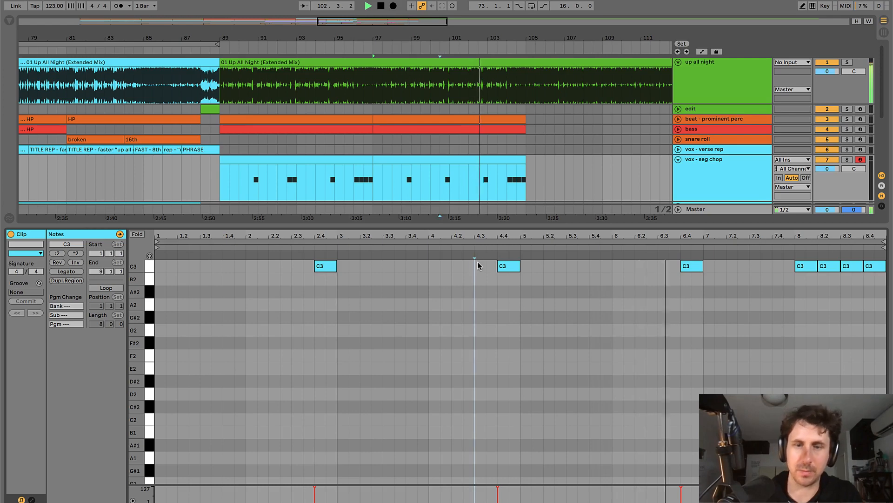
key("ctrl+alt+l")
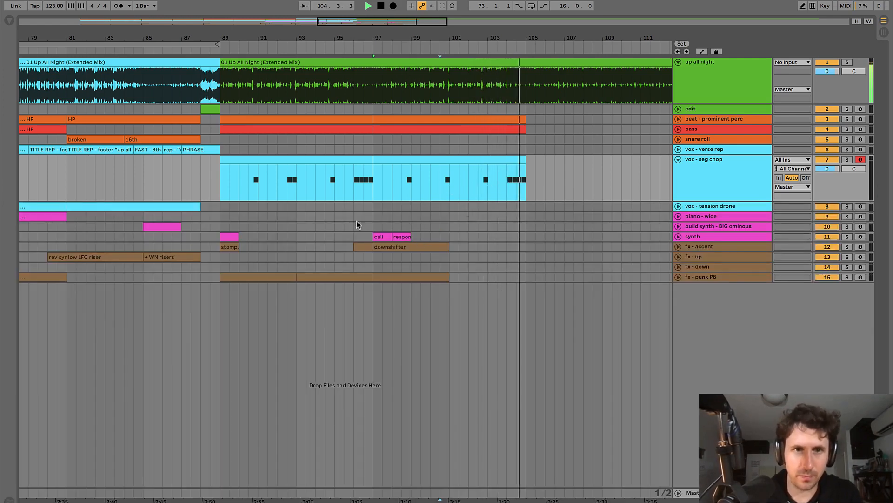
- Copy the one-bar fx - accent clip from bar 96 to bar 104 and replay the reference from bar 100
left_click_drag(362, 246, 515, 246)
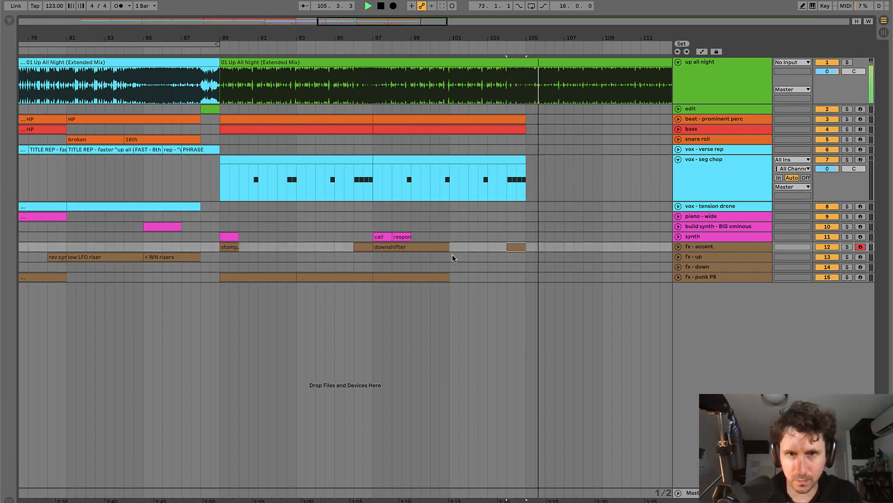
left_click(440, 267)
key("space")
key("space")
- Unfold the fx - punk PB track and duplicate its bar 97 clip to bar 101
left_click(677, 277)
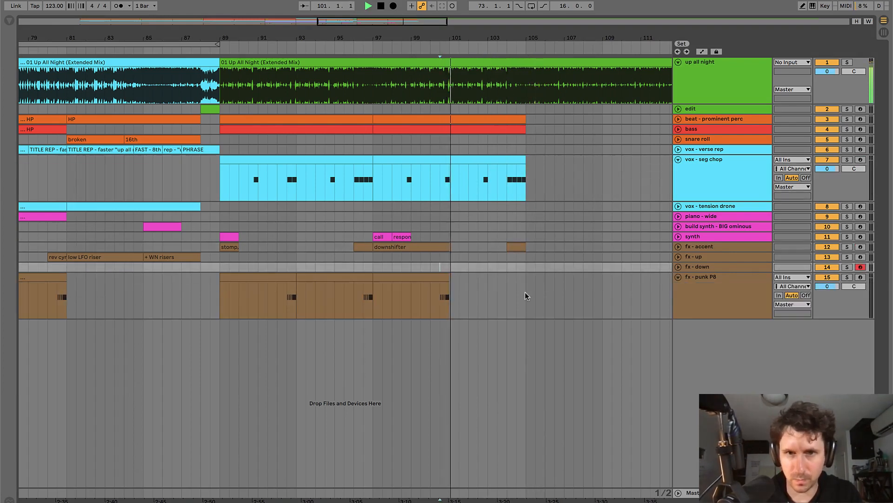
left_click(433, 276)
key("ctrl+d")
- Play the reference from bar 100 to check the fx - punk PB notes before bar 101
left_click(433, 292)
key("space")
key("space")
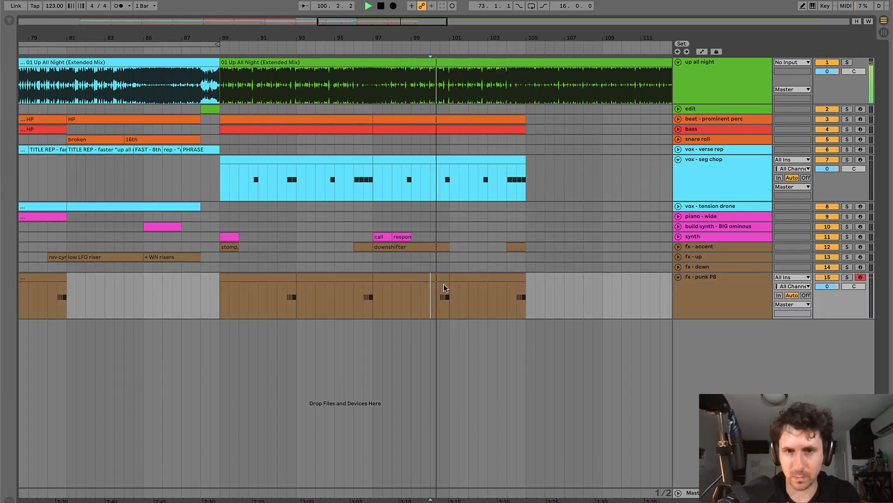
- Stop playback and delete the fx - punk PB clip spanning bars 97 to 101
left_click(429, 278)
key("space")
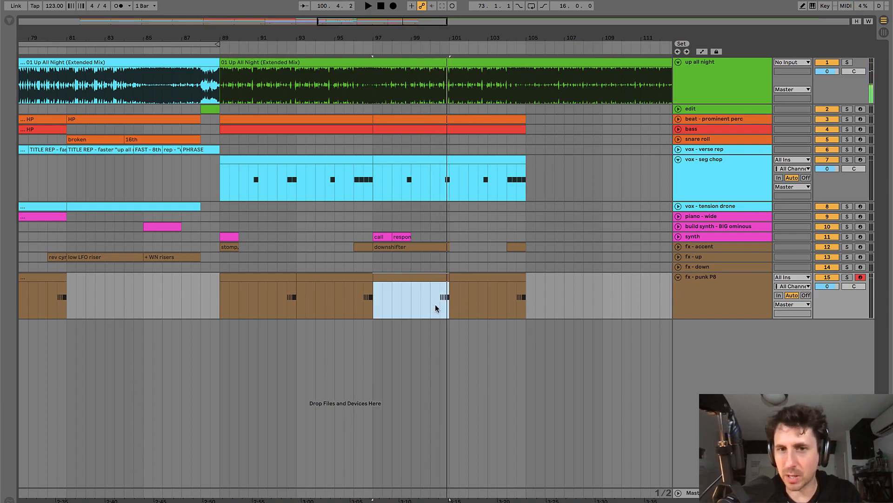
left_click_drag(448, 304, 441, 303)
left_click(422, 280)
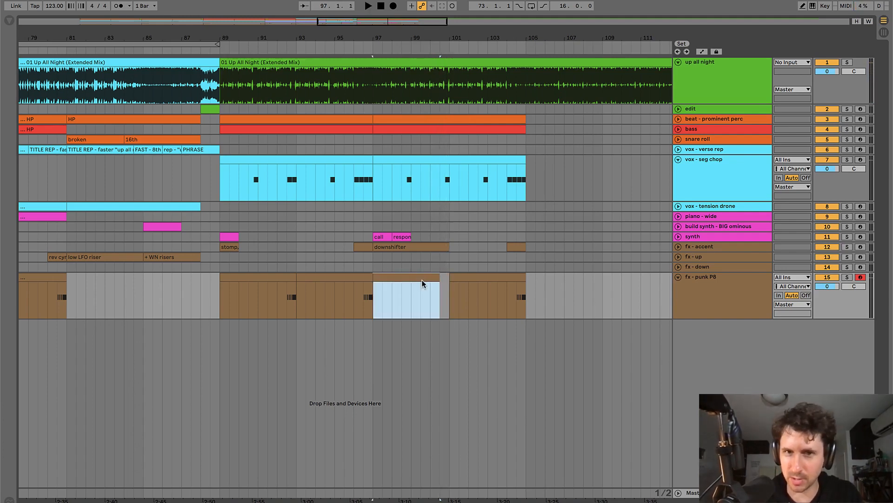
key("Delete")
- Play the reference before bar 93 and around bar 104 to compare the fx - punk PB fills
left_click(286, 299)
key("space")
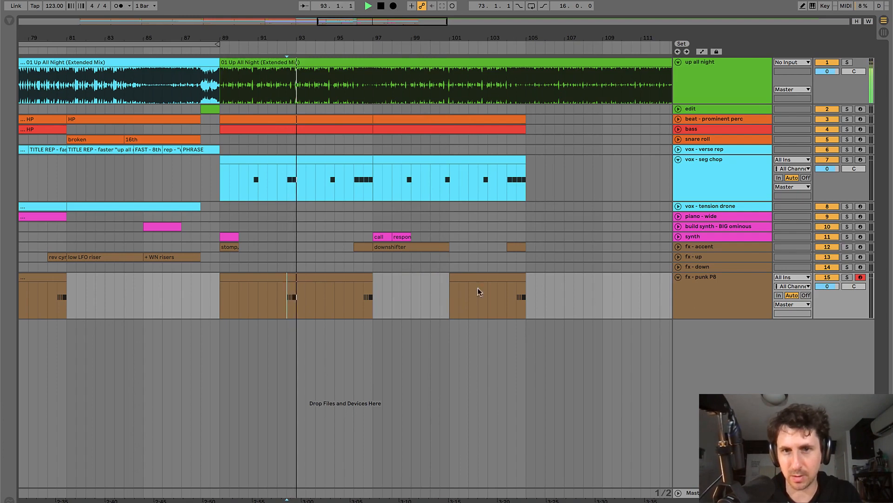
key("space")
left_click(515, 297)
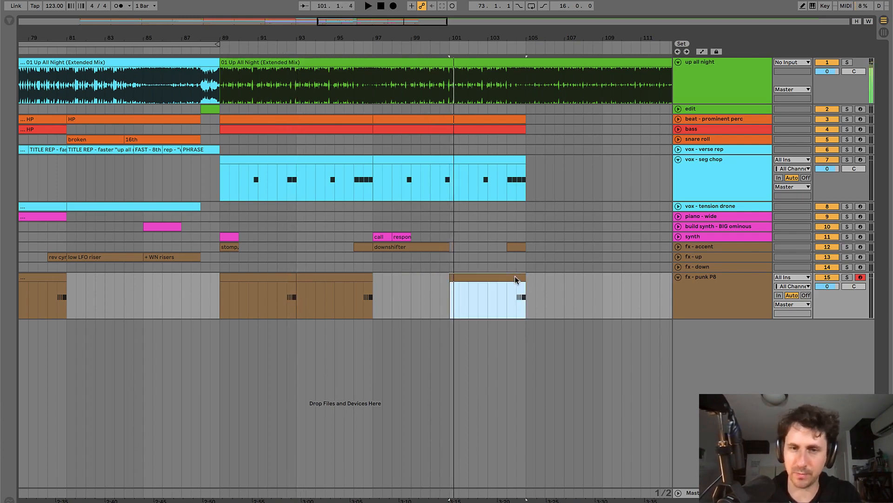
left_click(510, 298)
key("space")
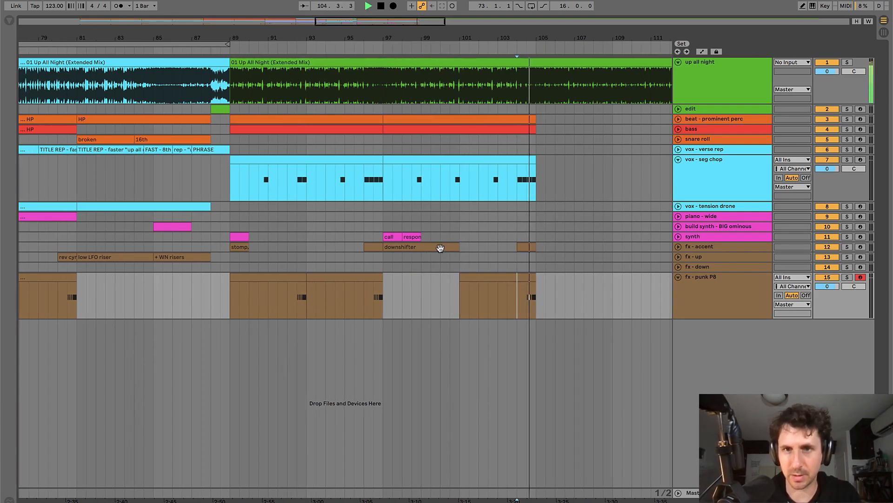
key("space")
- Play the reference from bar 97 through the downshifter clip and replay it from bar 101
left_click(400, 246)
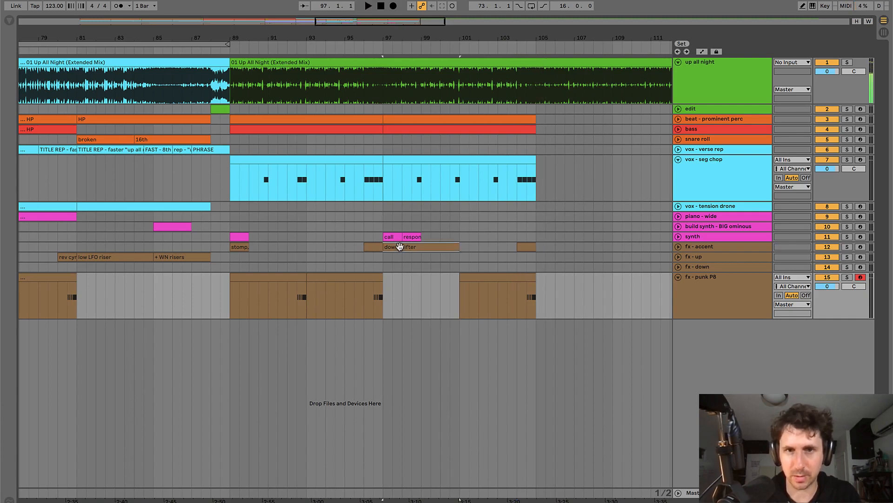
key("space")
key("plus")
scroll(400, 246, "right", 2)
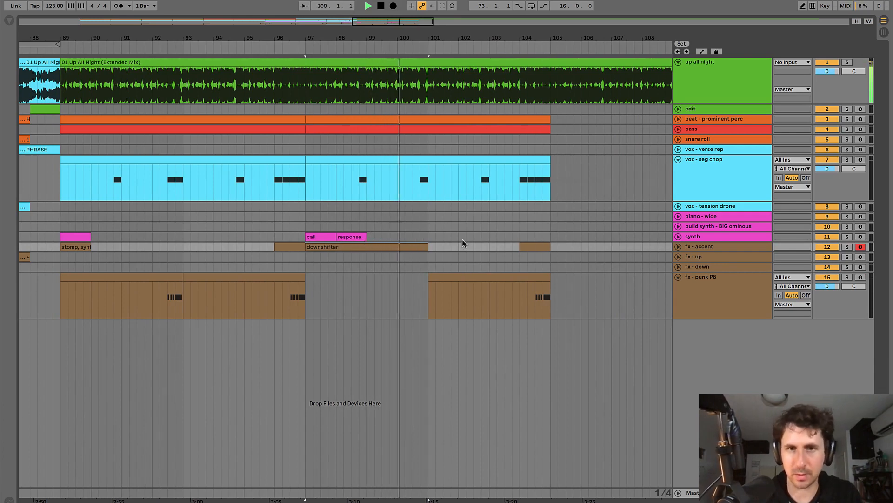
left_click(428, 225)
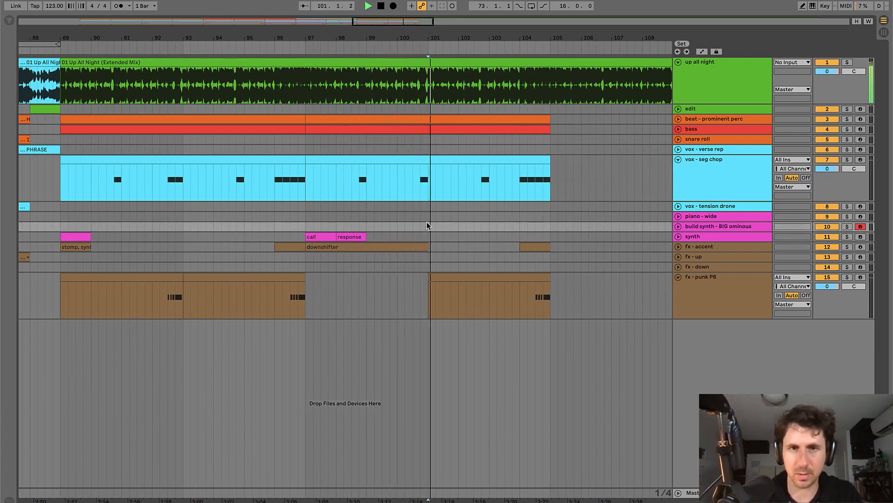
- Insert a new MIDI track below vox - tension drone and name it "vox - loop fx"
left_click(712, 208)
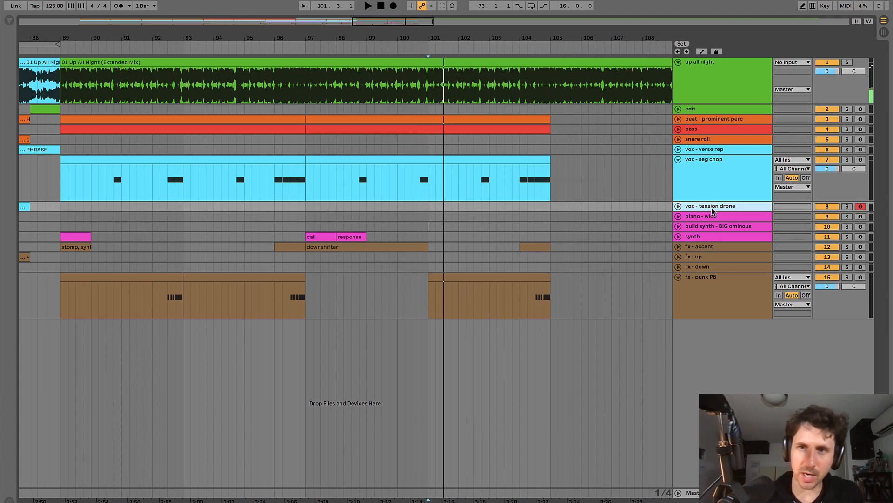
key("super+shift+t")
key("super+r")
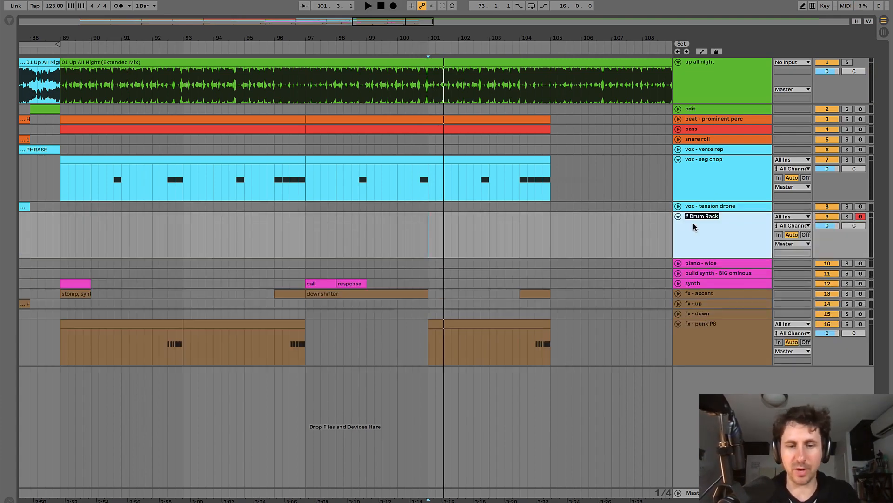
type("vox - loop fx")
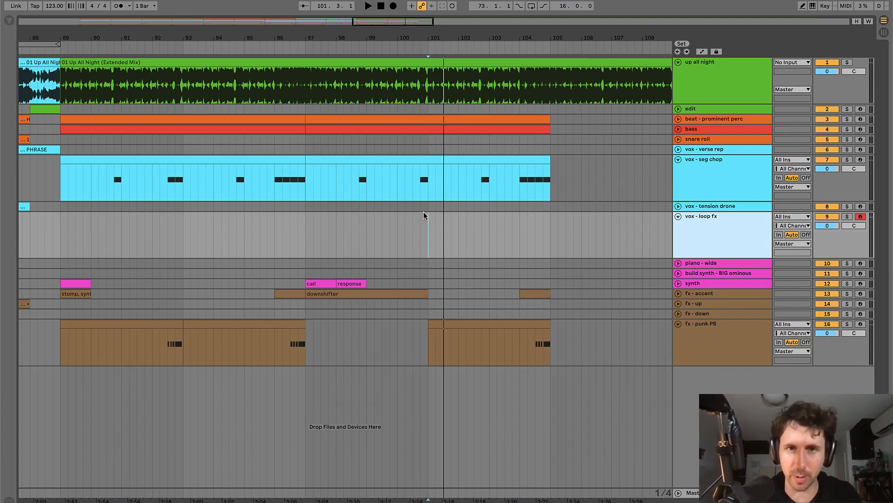
- Replay the reference from bar 101 and create an empty one-bar clip there on the vox - loop fx track
scroll(425, 215, "up", 5)
key("space")
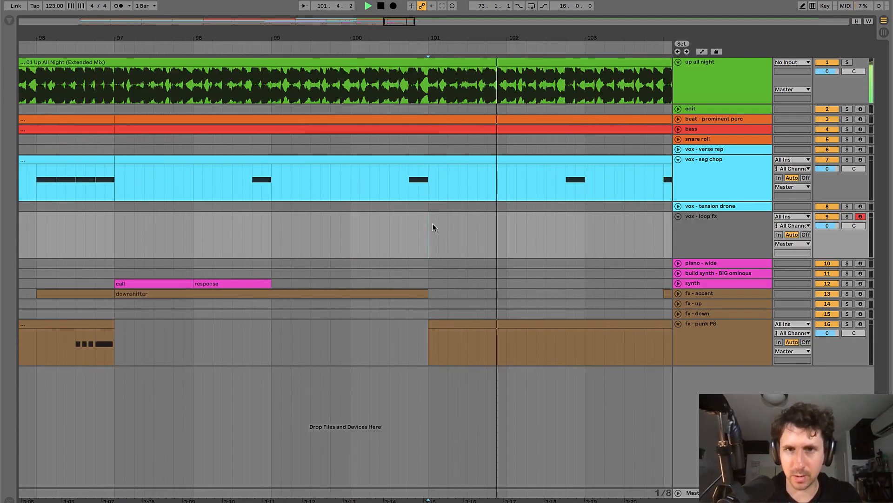
left_click_drag(428, 227, 503, 227)
key("super+shift+m")
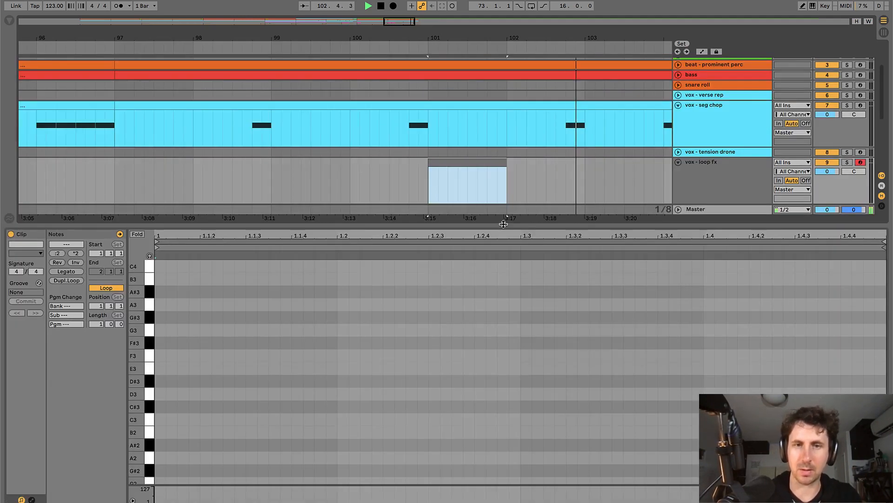
key("super+alt+l")
key("space")
- Color the vox - loop fx track light blue like the other vocal tracks and apply that color to its clip
left_click(688, 227)
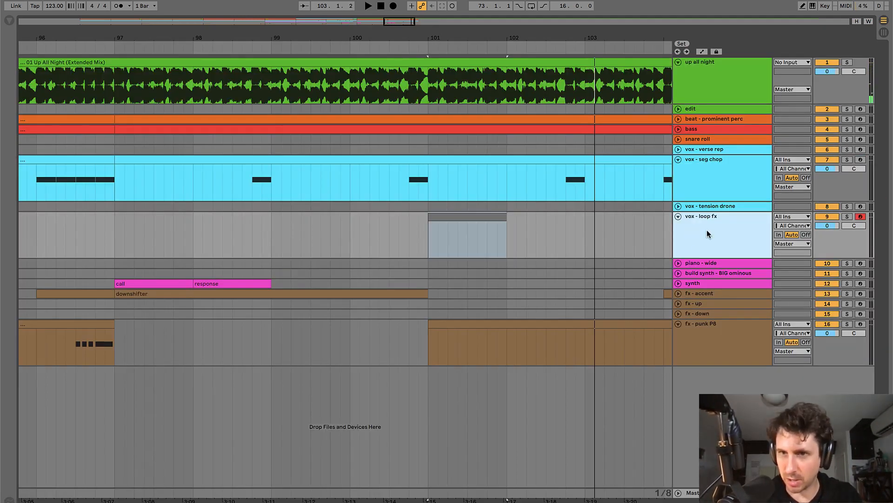
right_click(707, 231)
left_click(781, 367)
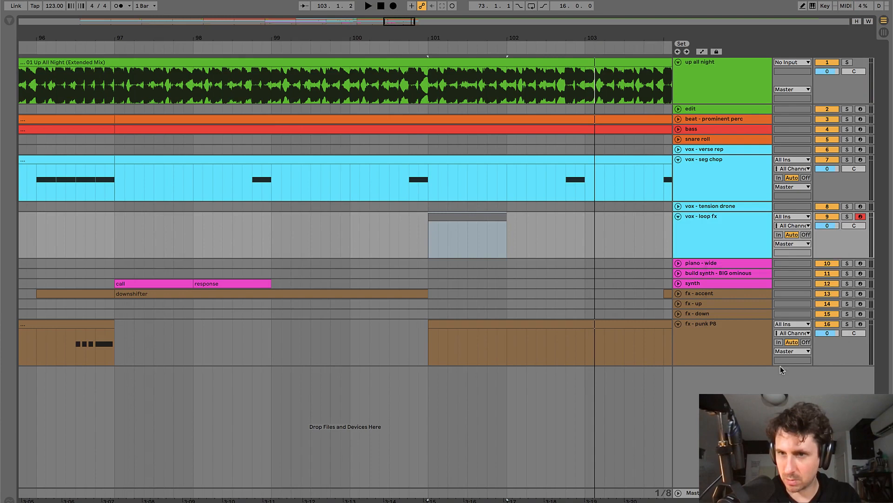
right_click(703, 231)
left_click(740, 388)
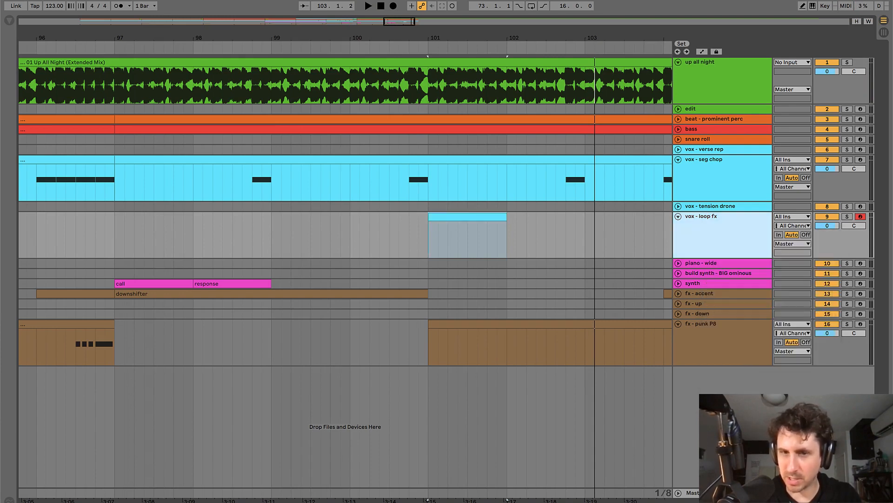
- Play the reference from the vox - loop fx clip at bar 101 and fold all tracks
left_click(443, 218)
key("minus")
key("minus")
key("minus")
key("space")
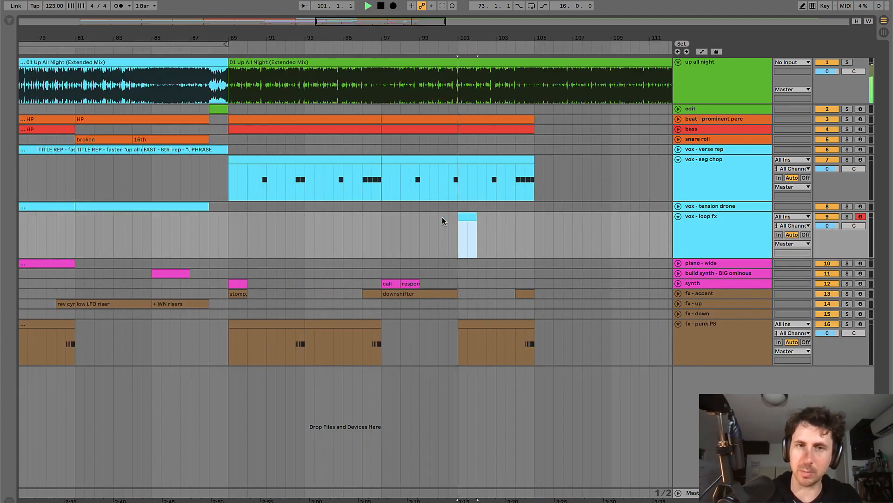
left_click(678, 219, "alt")
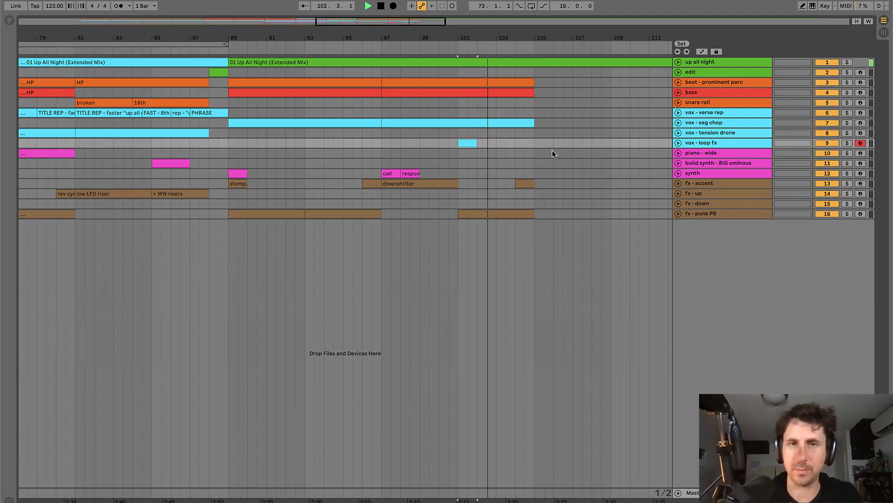
scroll(521, 133, "right", 3)
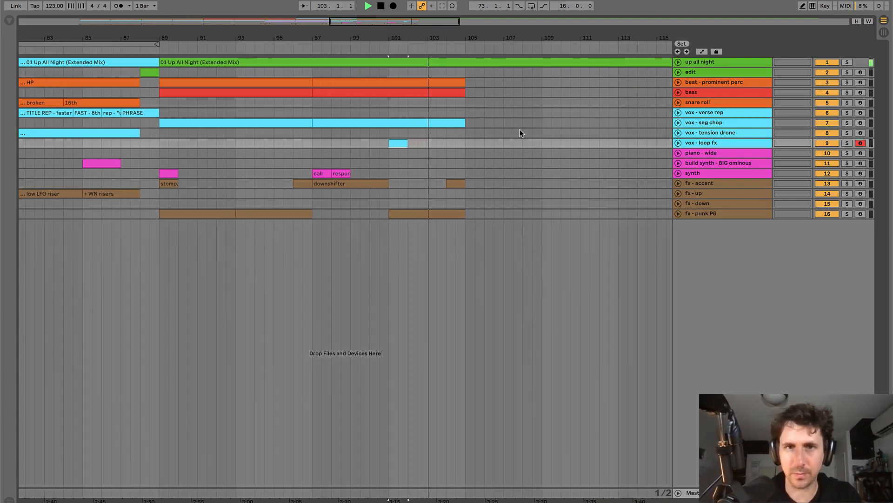
- Unfold the vox - seg chop track and play the reference around its first chop, just before bar 91
left_click(679, 123)
left_click(387, 147)
key("plus")
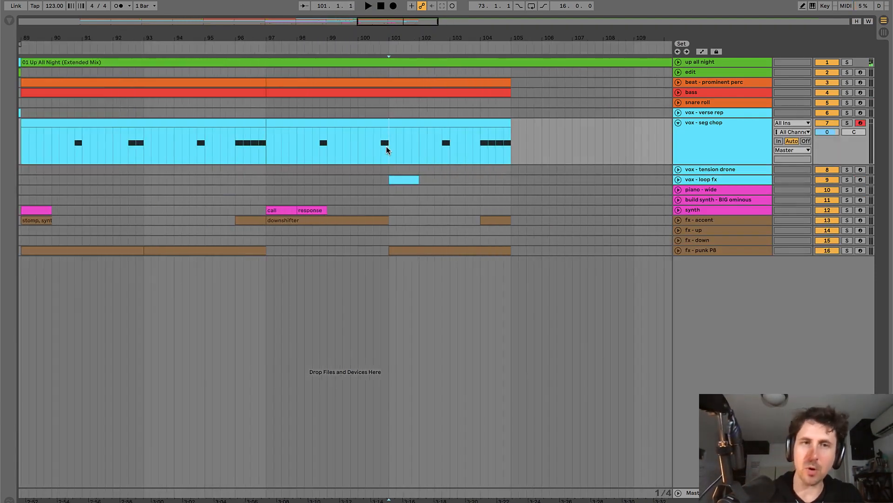
left_click(373, 147)
scroll(373, 148, "left", 2)
scroll(372, 147, "left", 1)
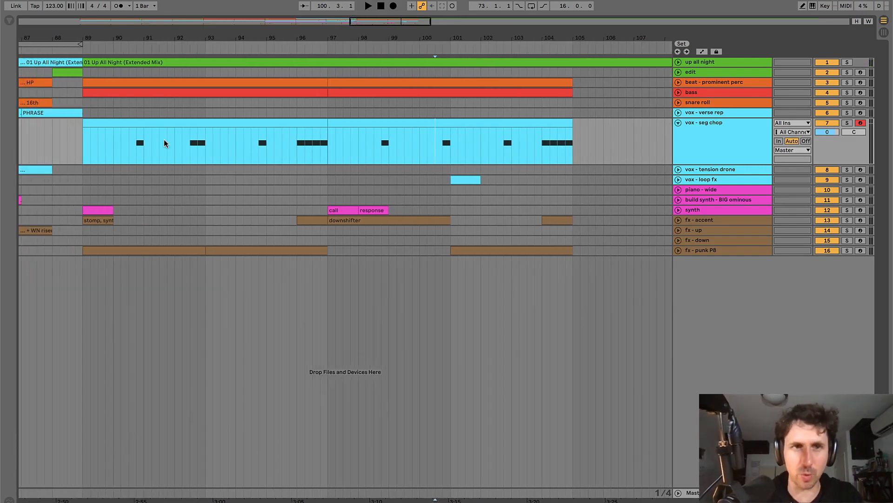
key("space")
left_click(136, 152)
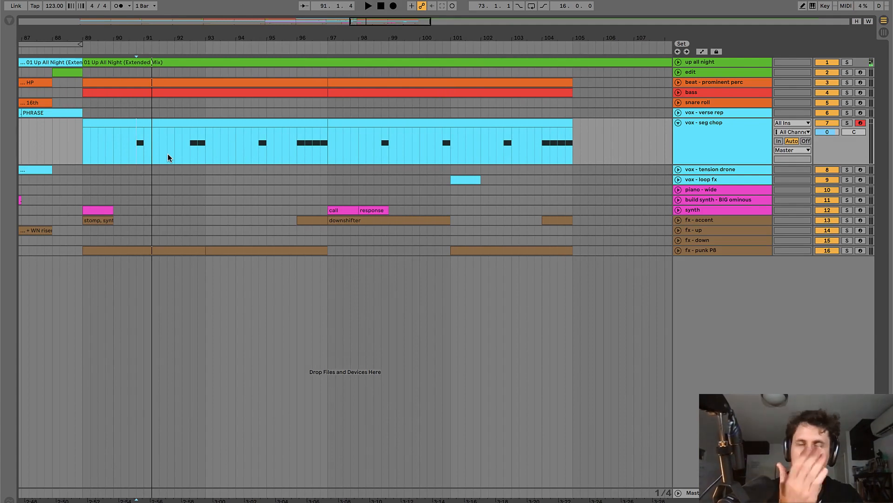
left_click(129, 149)
key("space")
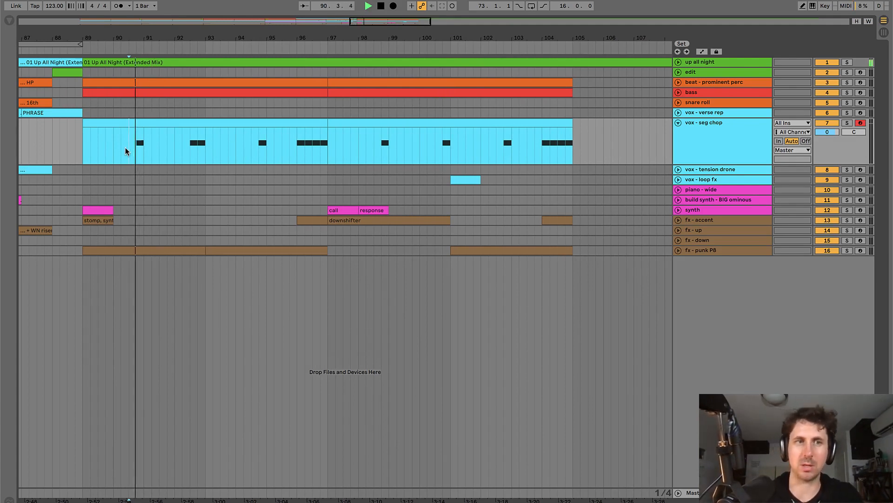
key("space")
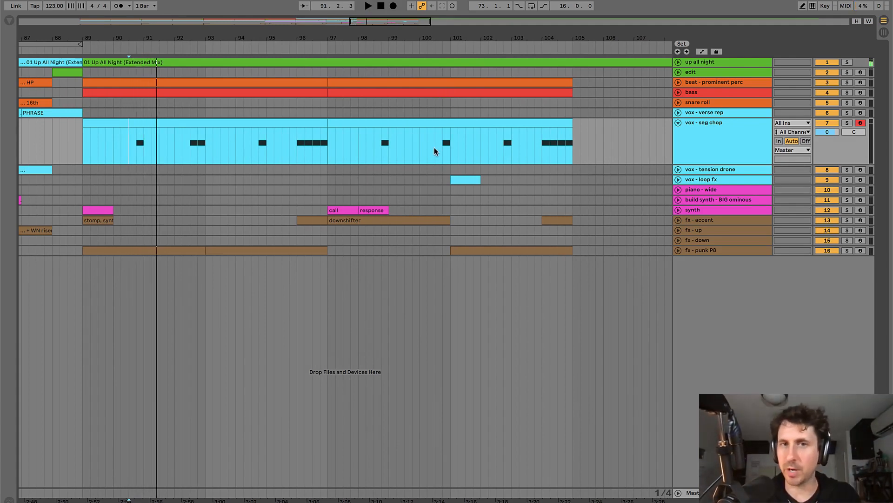
- Play the reference around the vocal chops near bars 101 and 103, and review the bar 104 chop notes
key("space")
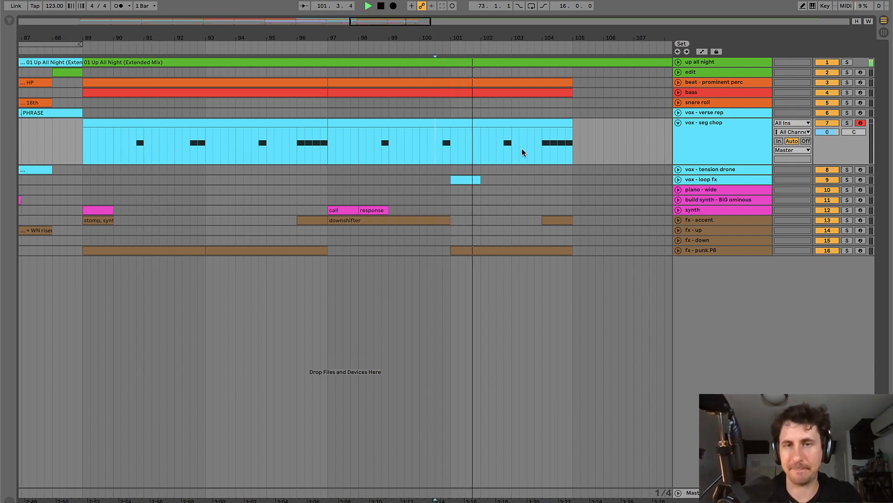
left_click(497, 150)
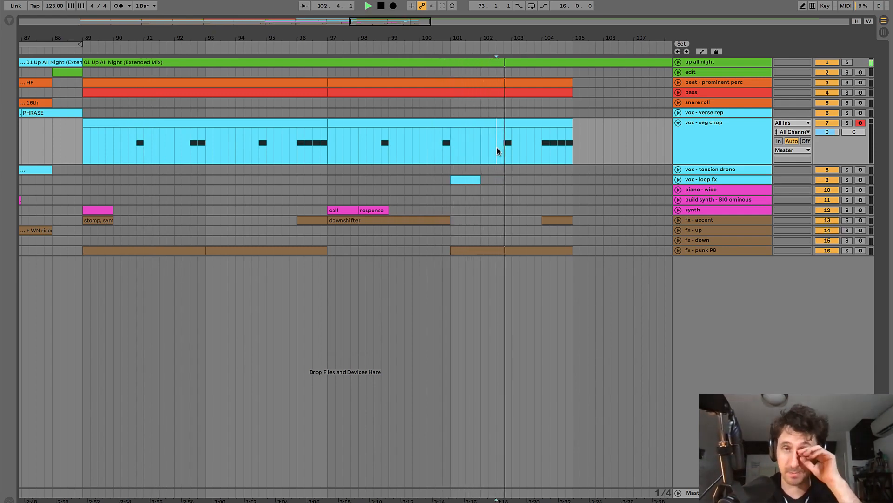
left_click(540, 113)
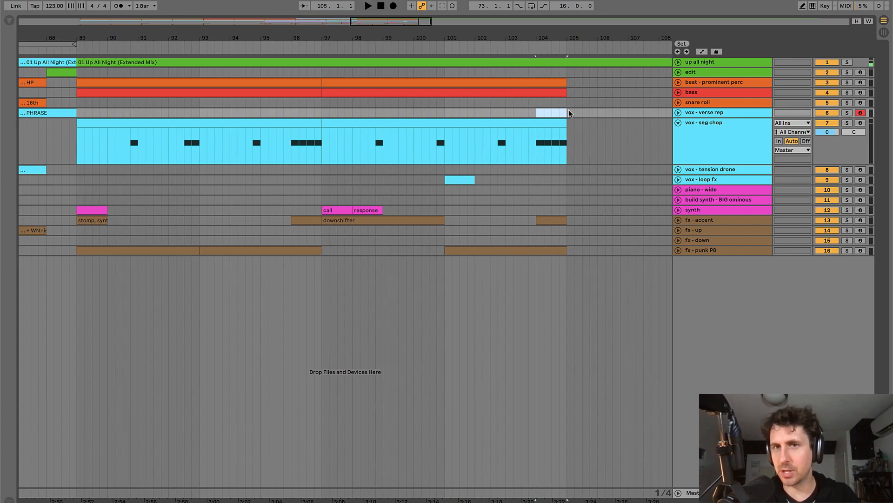
left_click_drag(536, 140, 566, 140)
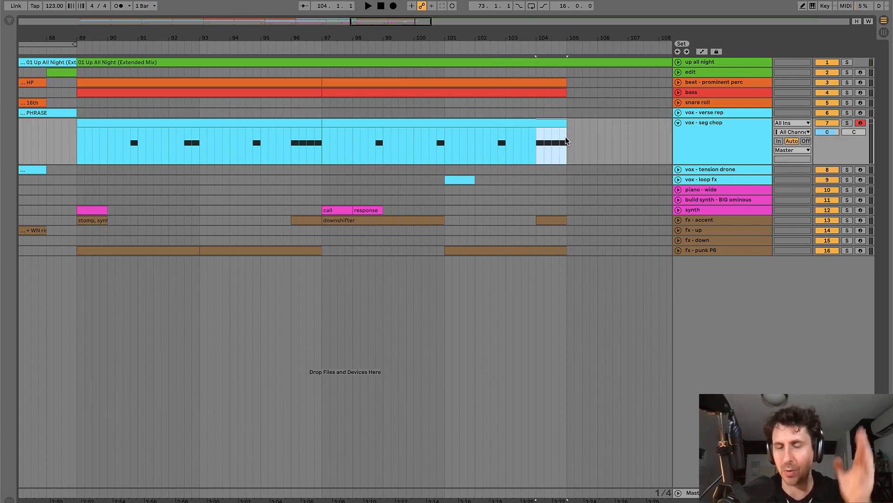
left_click(566, 139)
- Unfold the up all night reference track and play it from bar 97 and near bar 104
key("minus")
key("minus")
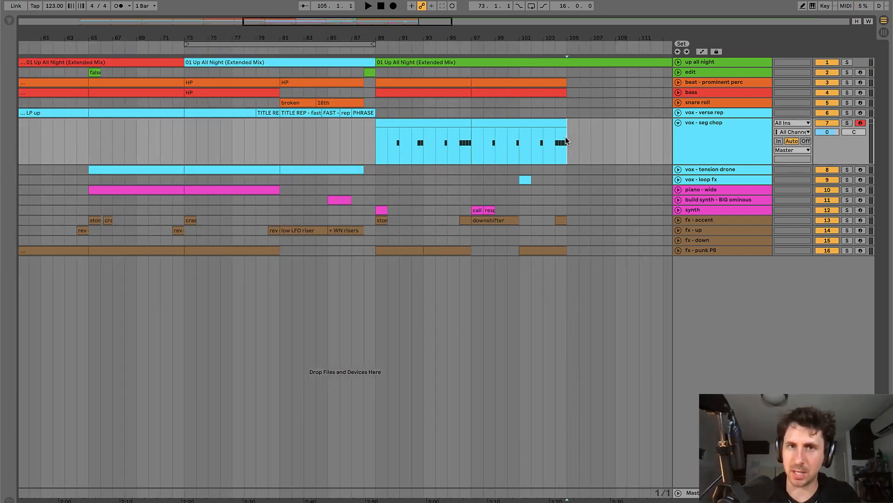
scroll(566, 139, "right", 2)
left_click(698, 114)
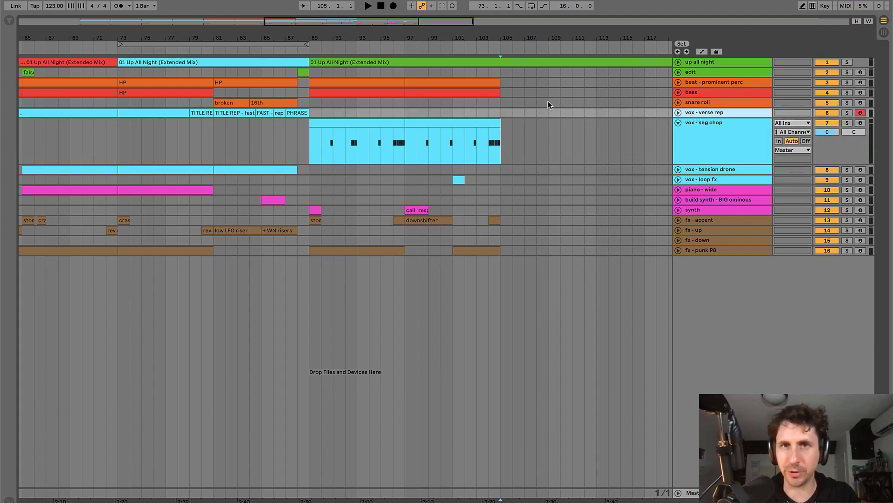
left_click(678, 62)
left_click(476, 120)
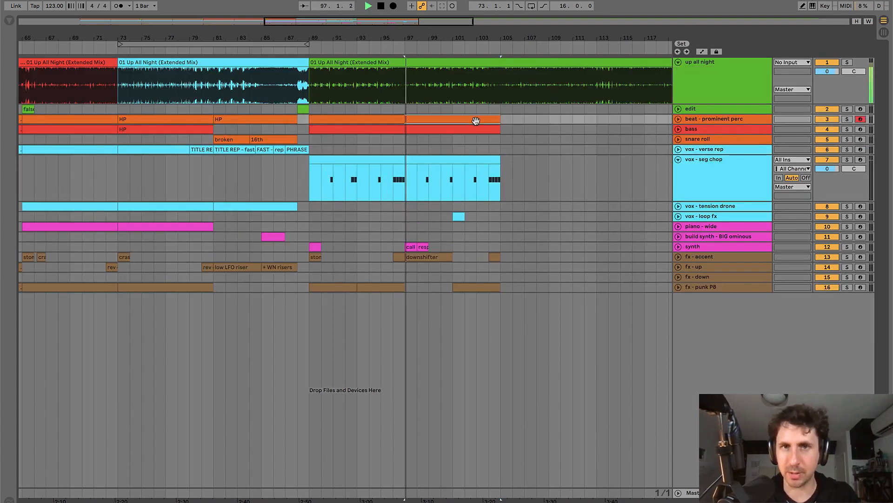
key("space")
left_click(441, 140)
- Duplicate the beat - prominent perc and bass clips of bars 97 to 105 so the copies start at bar 105
left_click(440, 119)
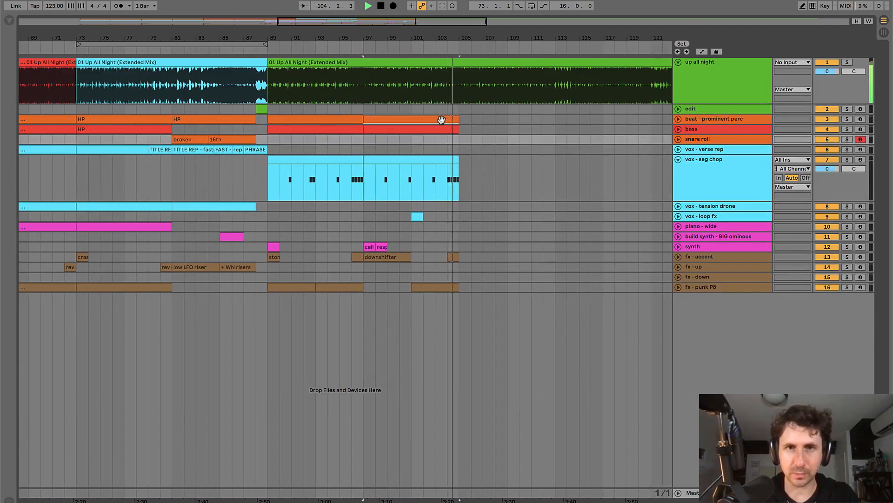
left_click(441, 130, "shift")
key("super+d")
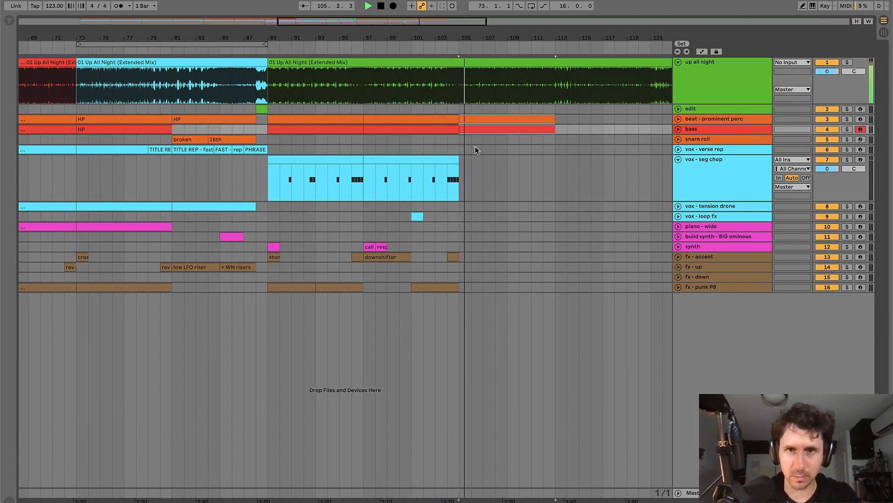
key("space")
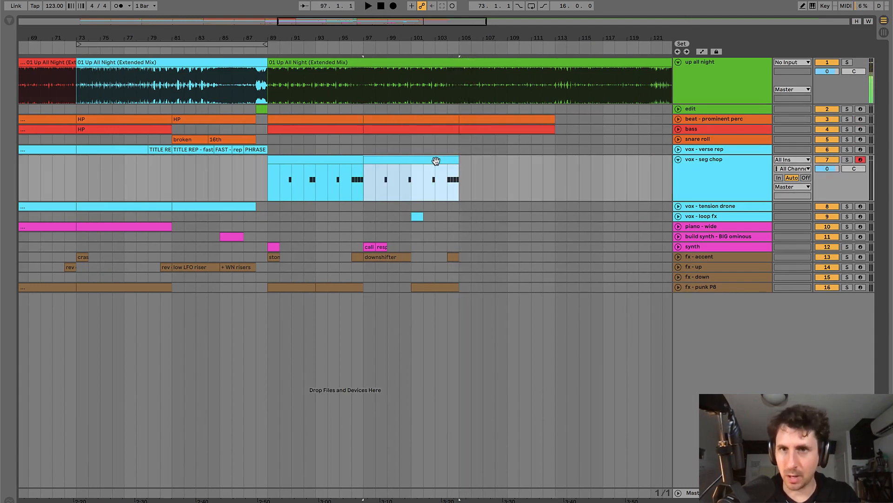
- Copy the vox - seg chop clip from bar 97 to the vox - verse rep track at bar 105 and delete all its notes
left_click_drag(437, 160, 520, 145)
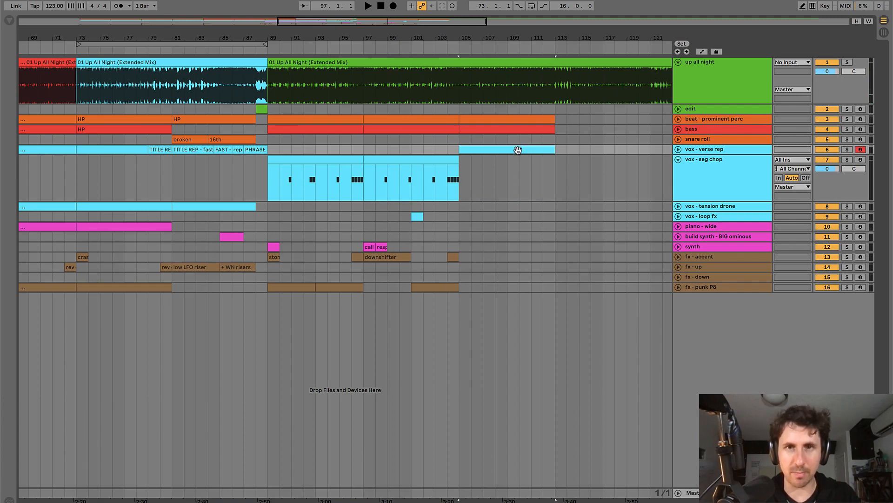
double_click(518, 150)
key("super+a")
key("Delete")
key("super+alt+l")
- Play the reference from bar 105 and select the vox - verse rep clip there
key("space")
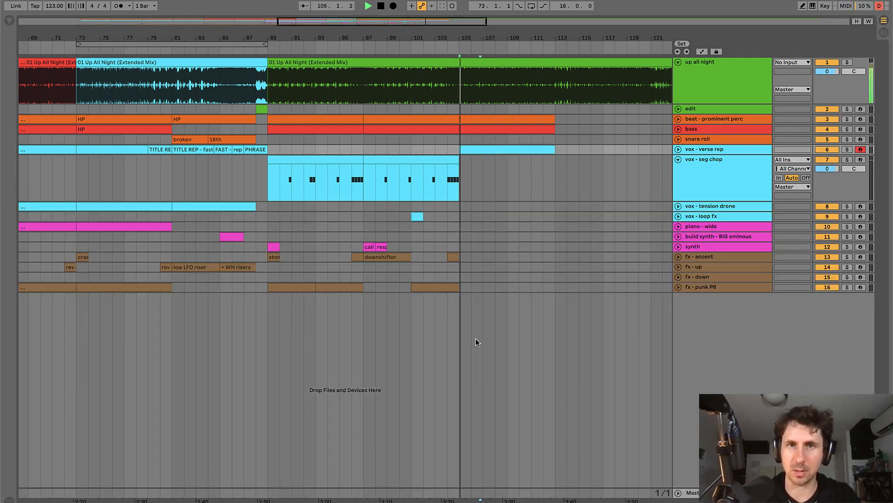
key("space")
left_click(497, 151)
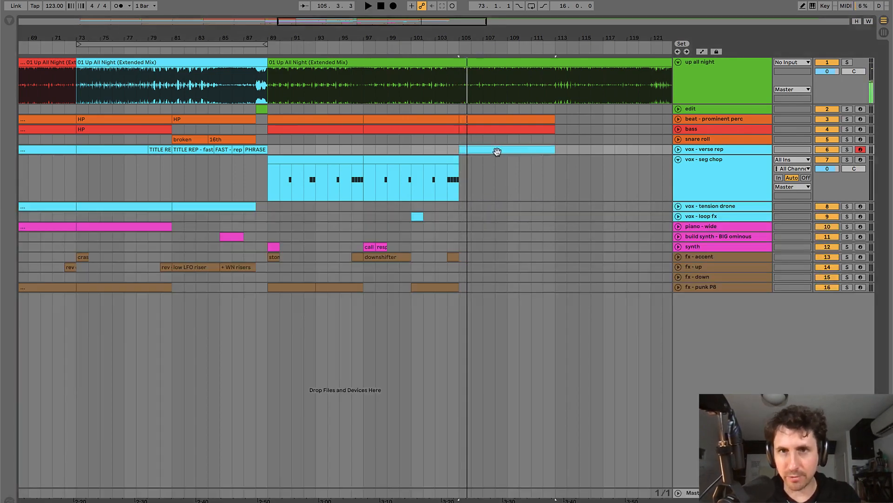
- Copy the vox - verse rep clip at bar 105 to the vox - tension drone track and fold the vox - seg chop track
left_click_drag(497, 150, 498, 207)
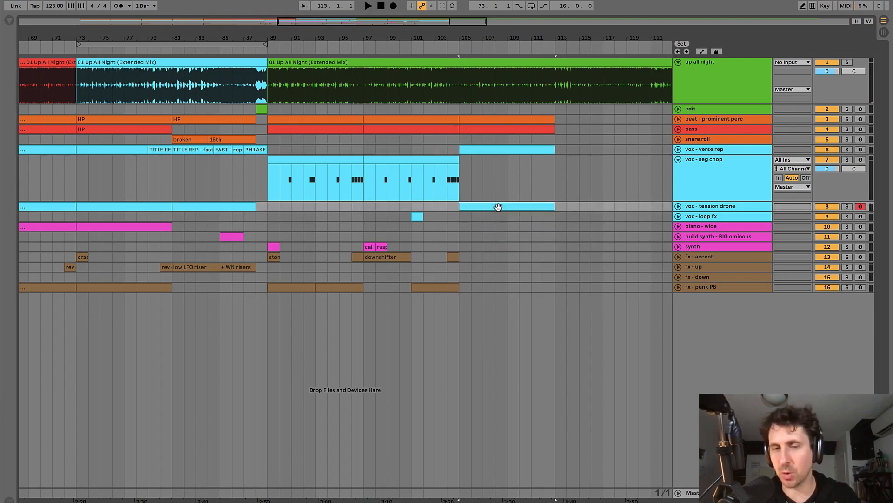
scroll(498, 205, "right", 4)
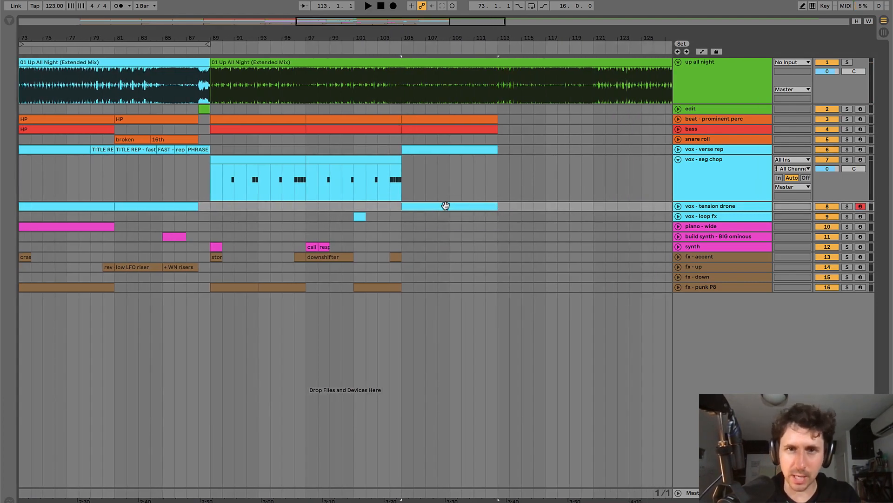
left_click(678, 160)
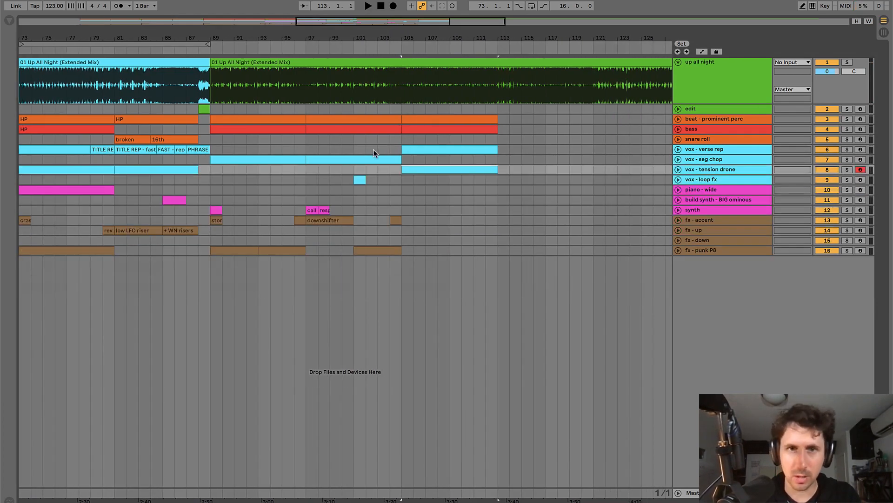
- While playing from bar 105, copy the downshifter clip to bar 105 and the fx - punk PB clip of bars 101 to 105 to bar 109
left_click(423, 150)
key("space")
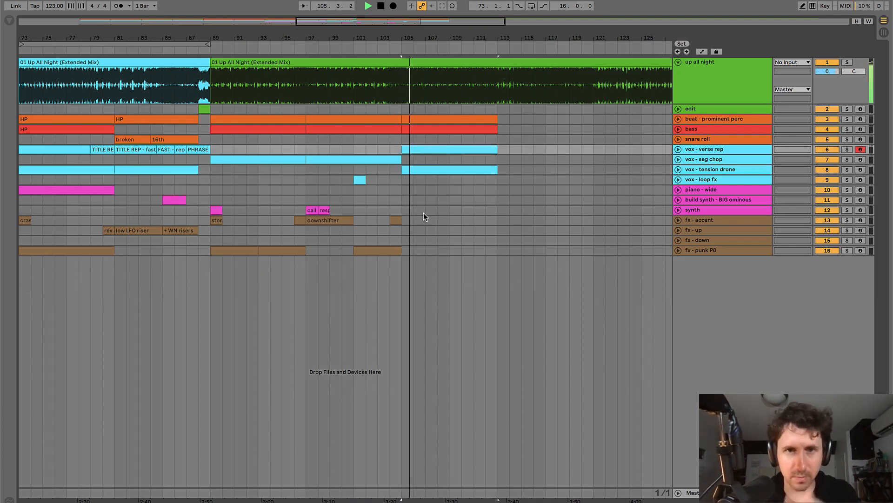
left_click_drag(332, 221, 427, 221)
key("space")
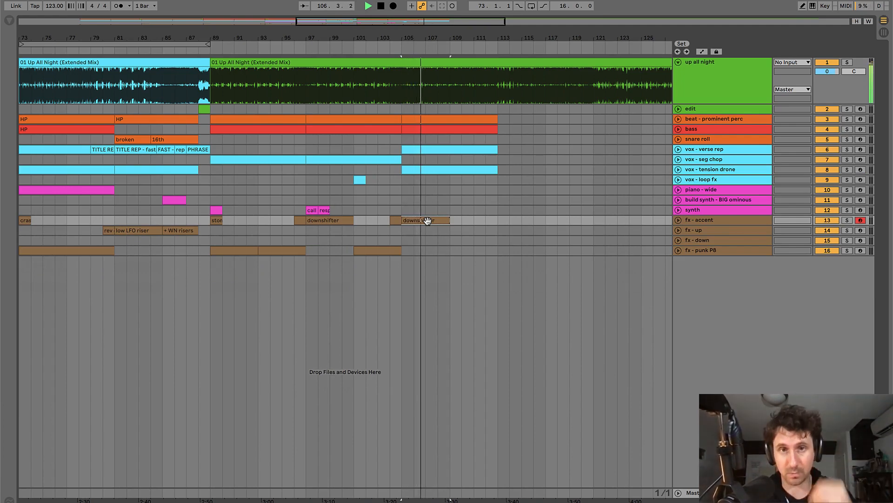
left_click(448, 201)
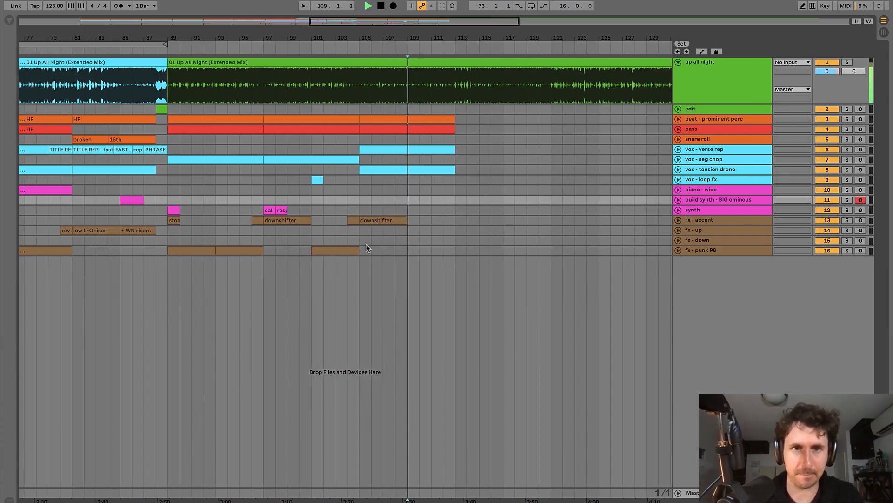
left_click_drag(333, 250, 442, 250)
left_click(467, 210)
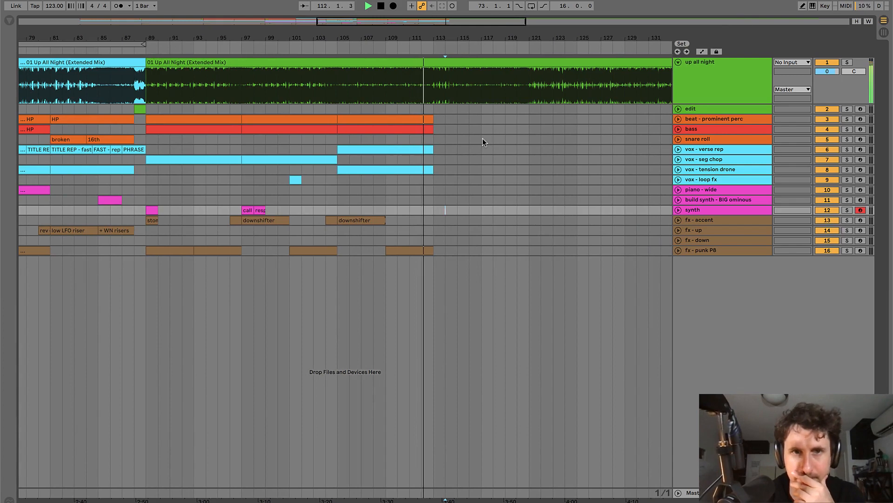
- Play the reference near bar 112 and add a one-bar reverse cymbal clip there on the fx - up track
left_click(420, 139)
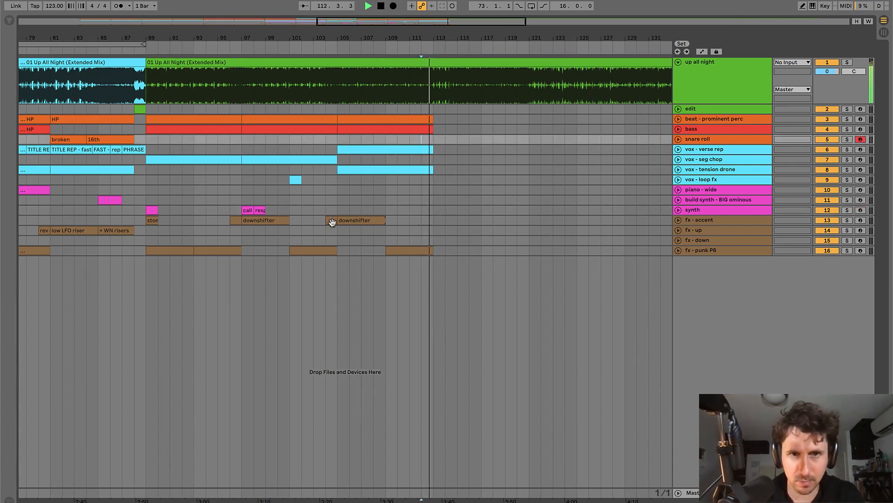
left_click(424, 230)
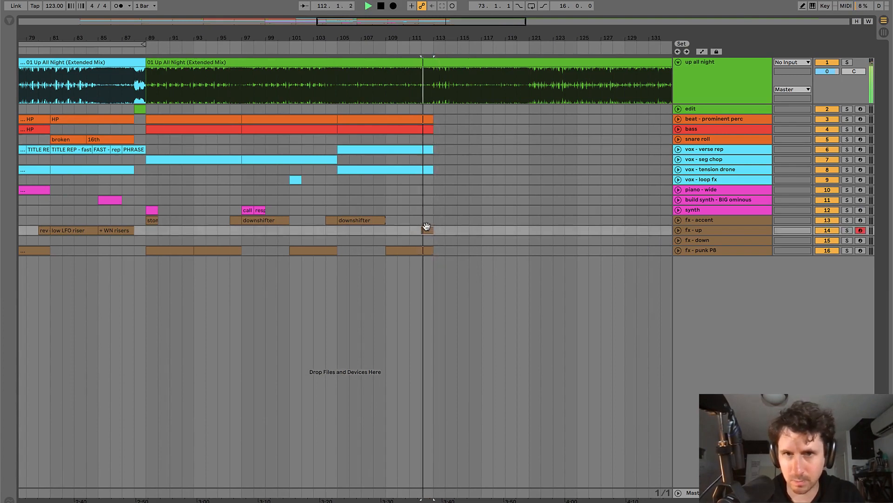
scroll(428, 231, "up", 5)
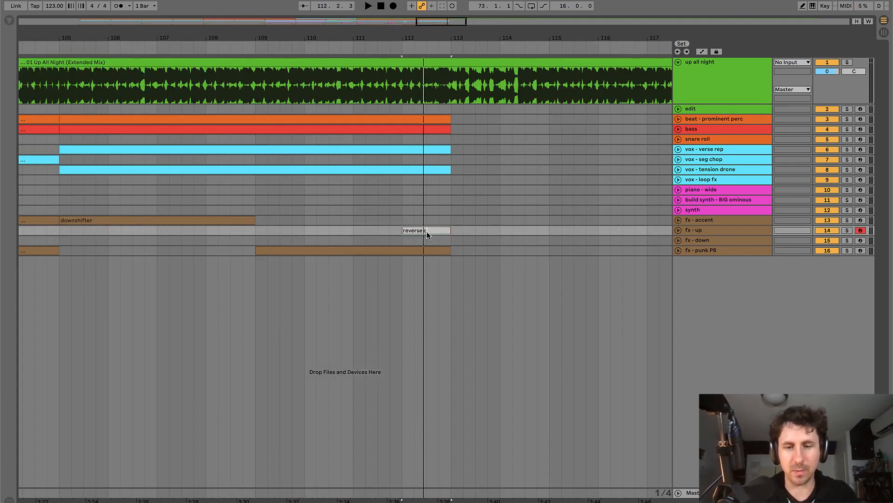
key("space")
scroll(426, 231, "down", 5)
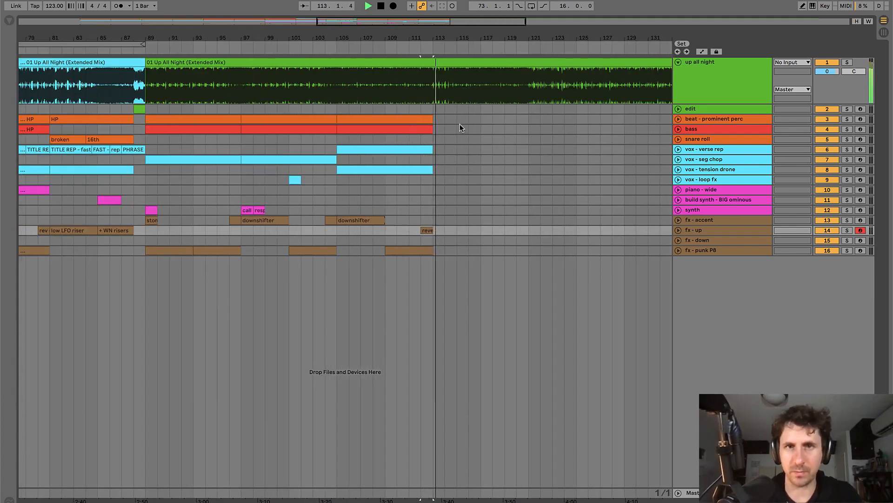
- Create a one-bar clip at bar 113 on the edit track and name it "false start"
left_click_drag(432, 109, 442, 109)
double_click(442, 109)
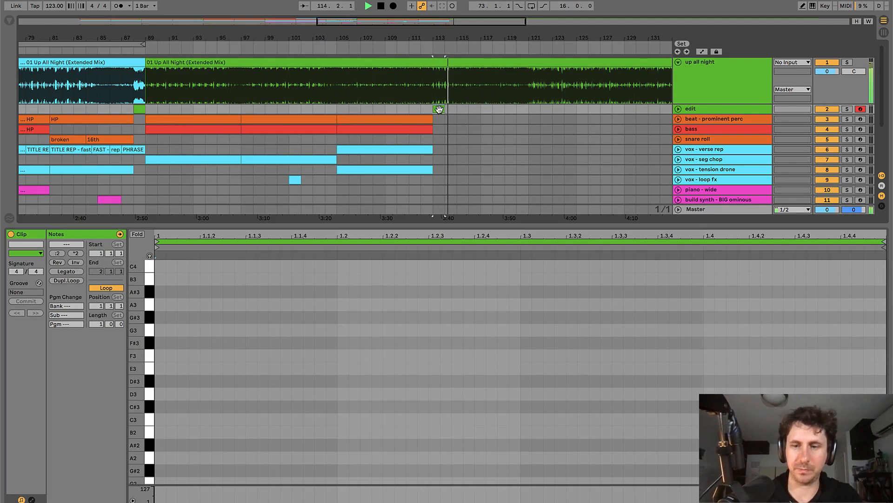
scroll(440, 109, "up", 5)
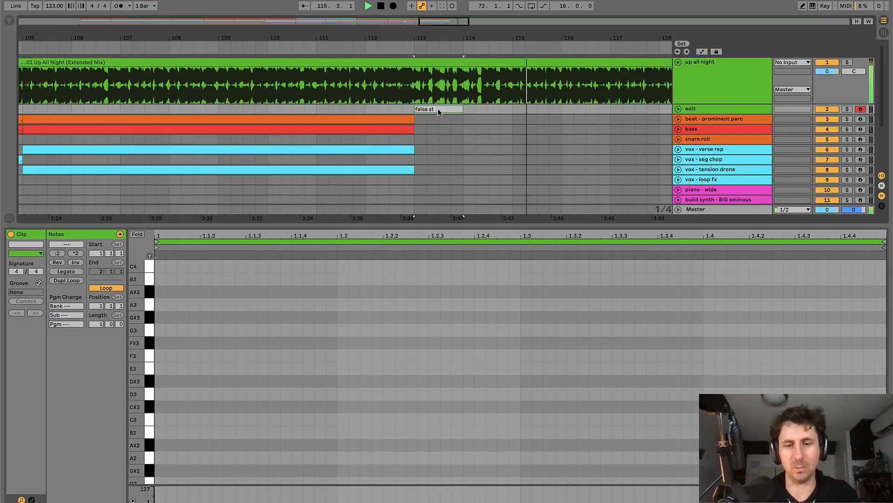
double_click(438, 110)
scroll(438, 110, "down", 10)
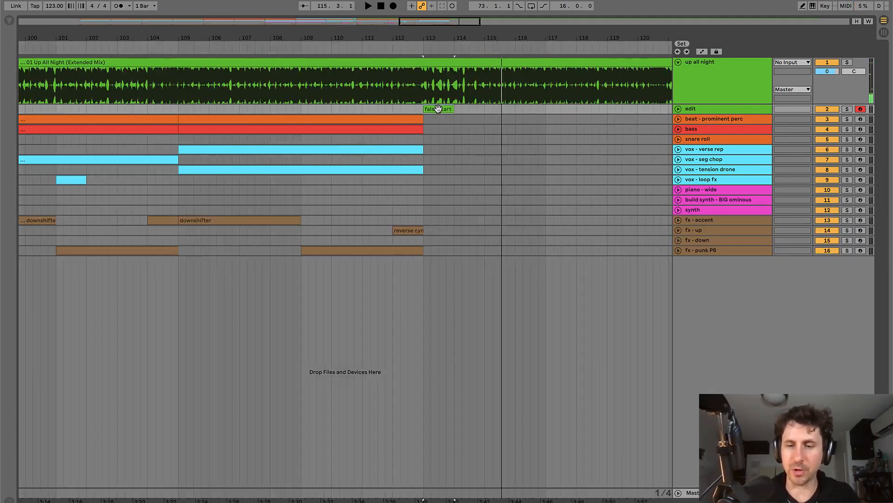
- Play the reference at bar 65 and at bar 113 to compare the two false starts
scroll(223, 83, "left", 3)
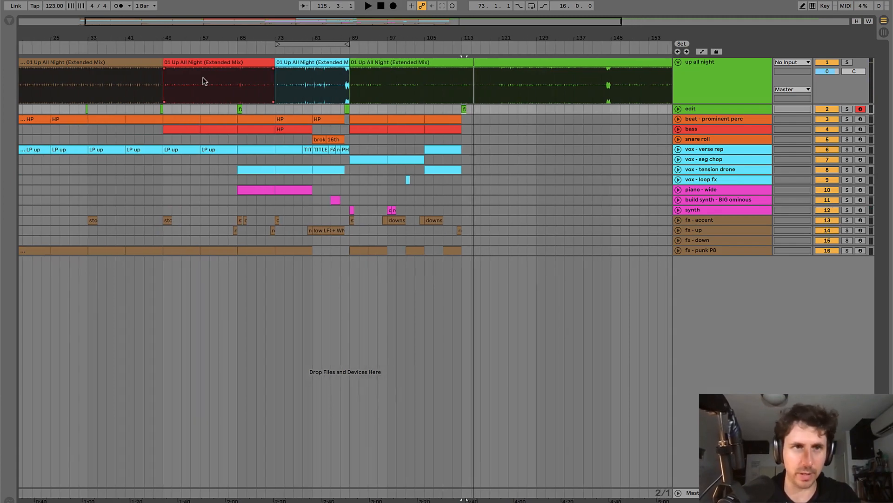
left_click(246, 86)
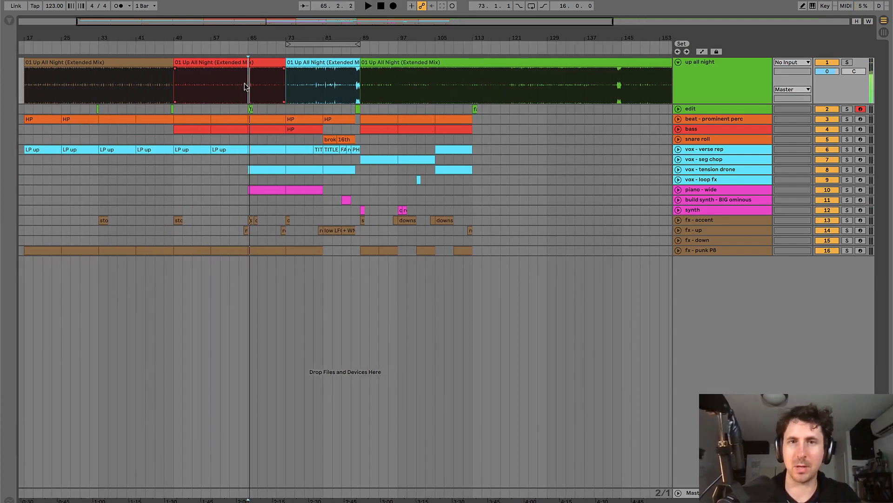
scroll(472, 87, "up", 3)
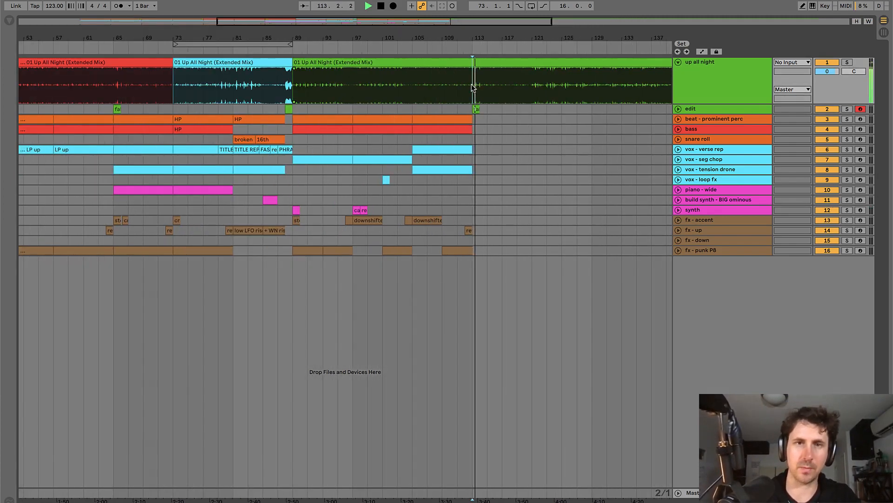
- Duplicate the beat - prominent perc and bass clips of bars 105 to 113 so the copies start at bar 113
left_click(447, 119)
key("ctrl+d")
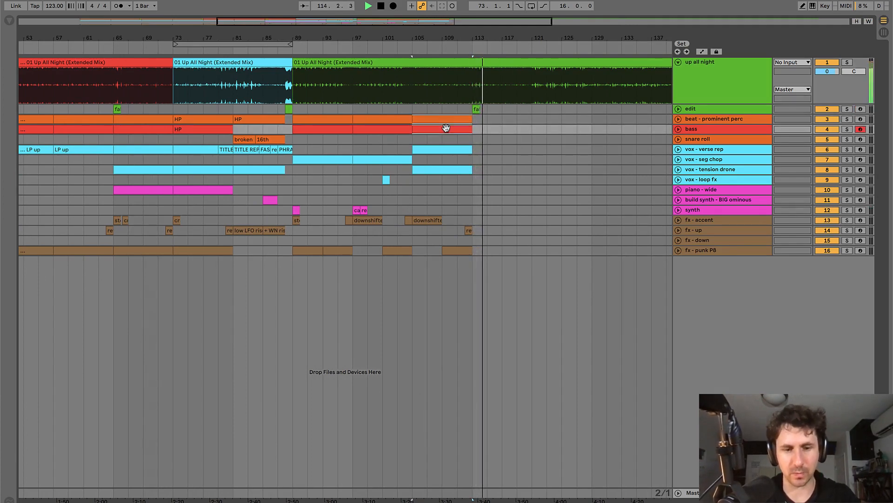
left_click(475, 168)
scroll(476, 168, "down", 3)
key("space")
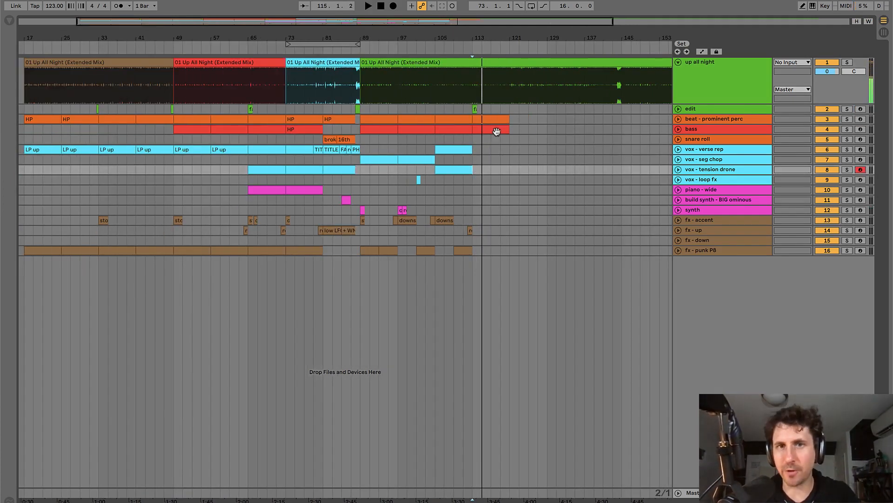
- Copy the piano - wide clips of bars 65 to 81 to bar 113 and delete the second copy at bar 121
left_click(277, 185)
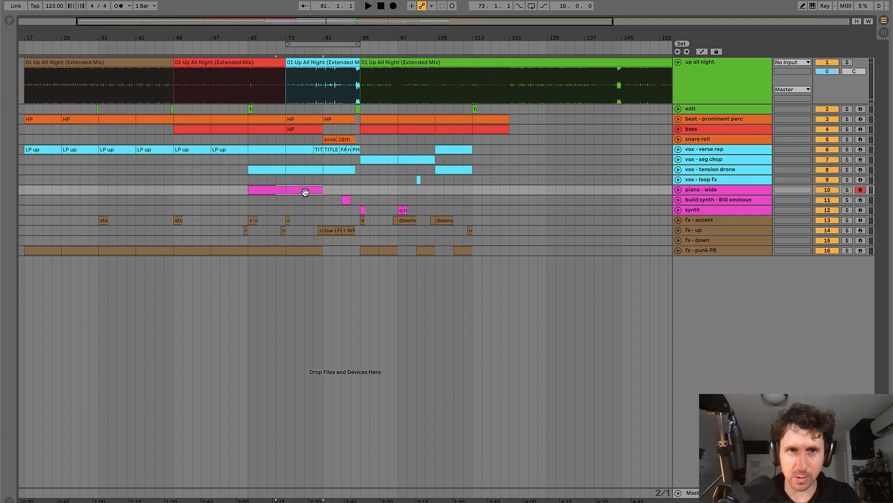
left_click_drag(259, 190, 482, 187)
key("space")
key("plus")
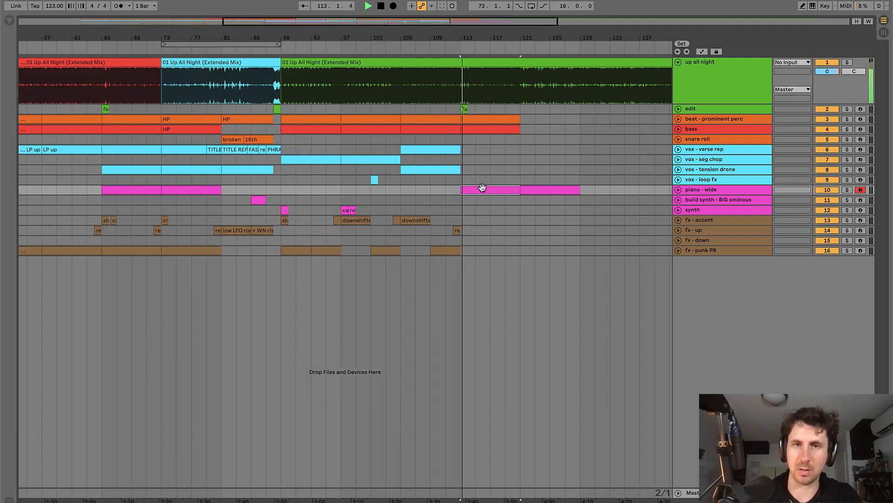
left_click(558, 190)
left_click(555, 189)
key("Delete")
left_click(503, 169)
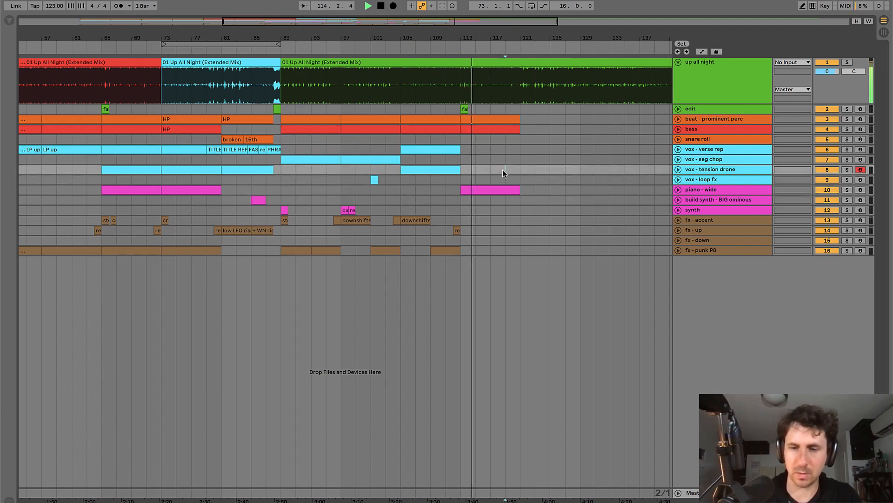
- Unfold the vox - verse rep track, name its clip at bar 105 "LP up" and duplicate it to bar 113
left_click(707, 159)
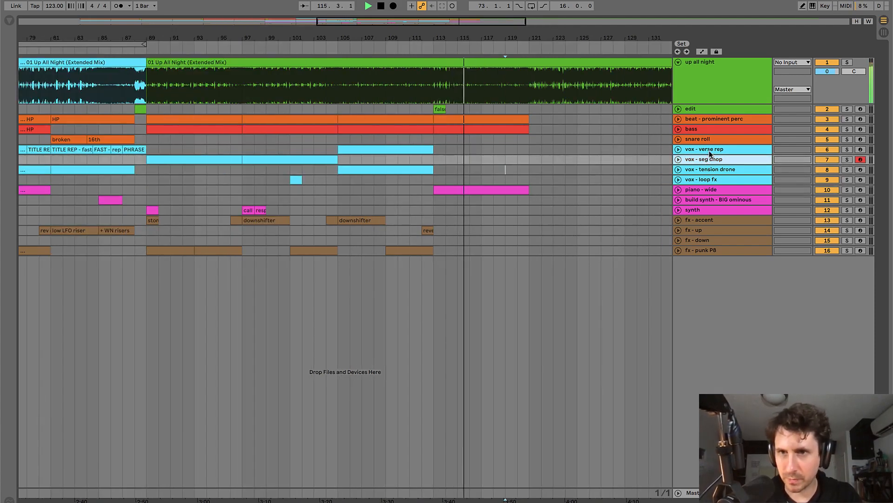
left_click(711, 149)
left_click(678, 149)
left_click(419, 149)
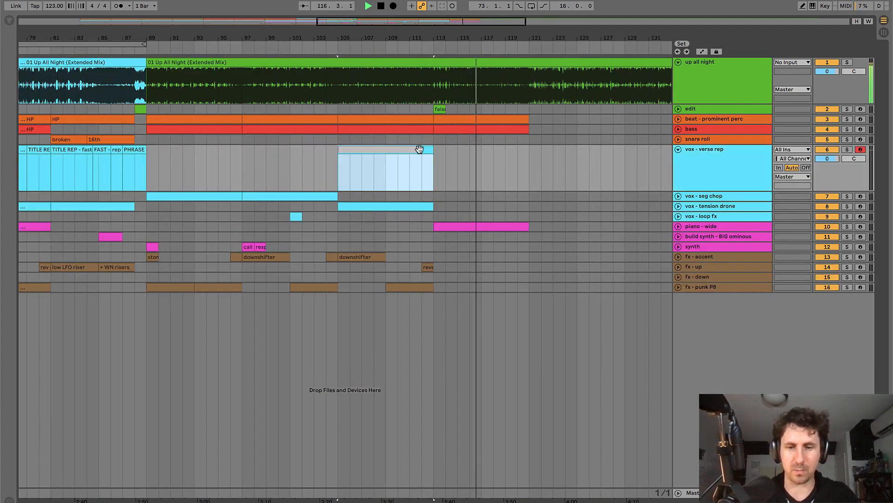
key("ctrl+d")
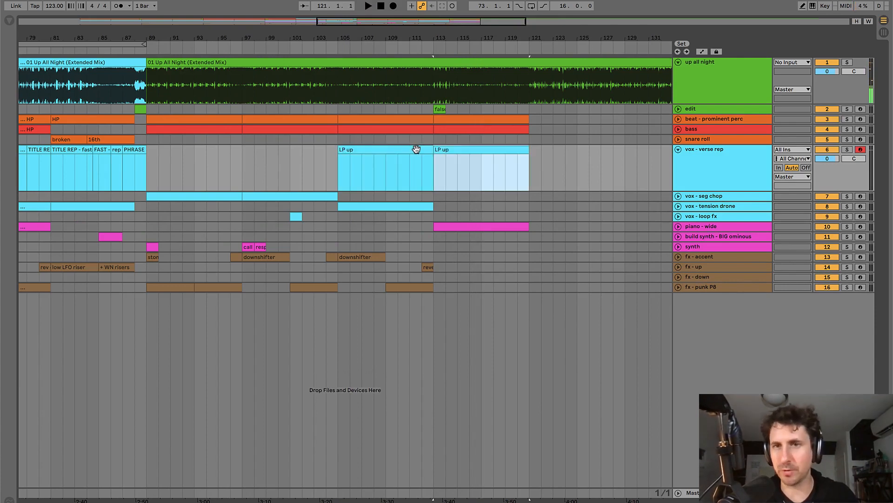
key("minus")
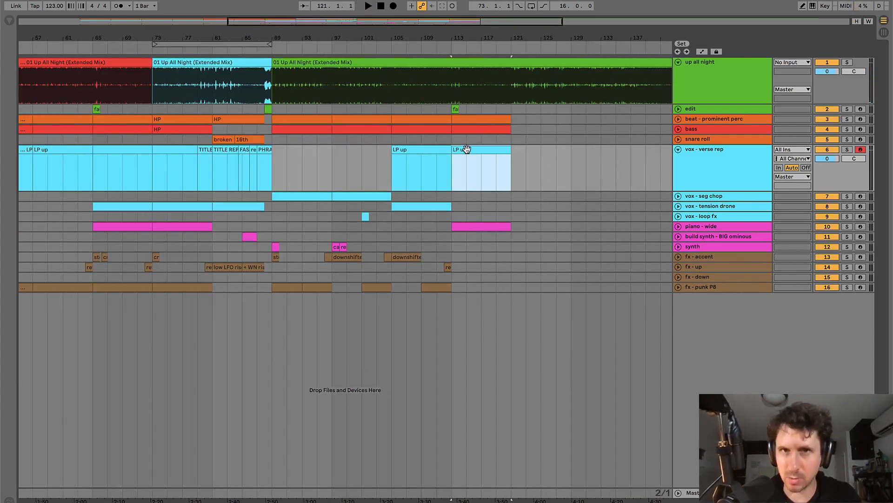
key("plus")
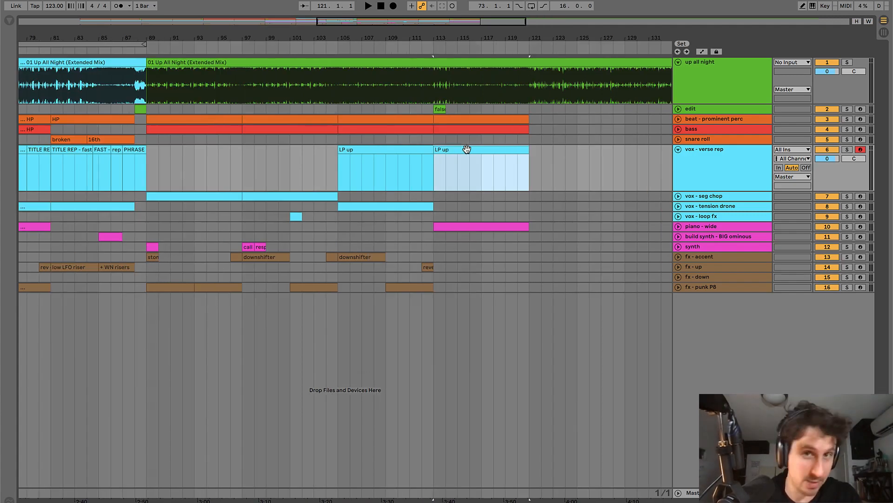
- Play from bar 113 and add a one-bar clip there on the fx - accent track, named "crash"
key("space")
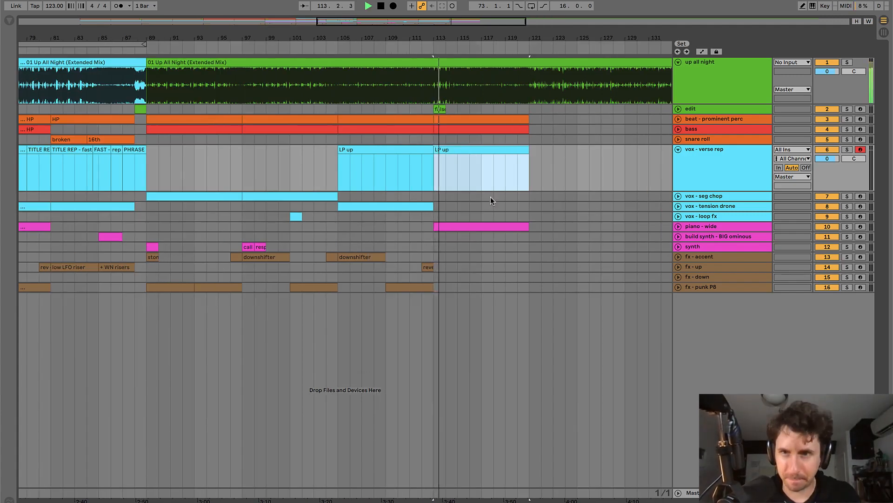
left_click_drag(234, 258, 436, 256, "alt")
key("plus")
key("plus")
key("super+r")
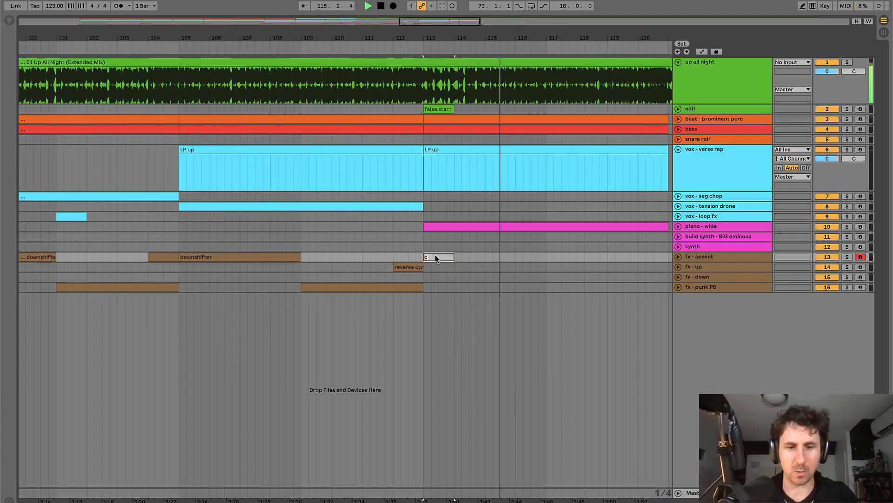
type("crash")
key("Return")
- Copy the crash clip to the middle of bar 114 on the fx - accent track and check it against the reference
key("space")
key("space")
left_click_drag(437, 256, 491, 261, "alt")
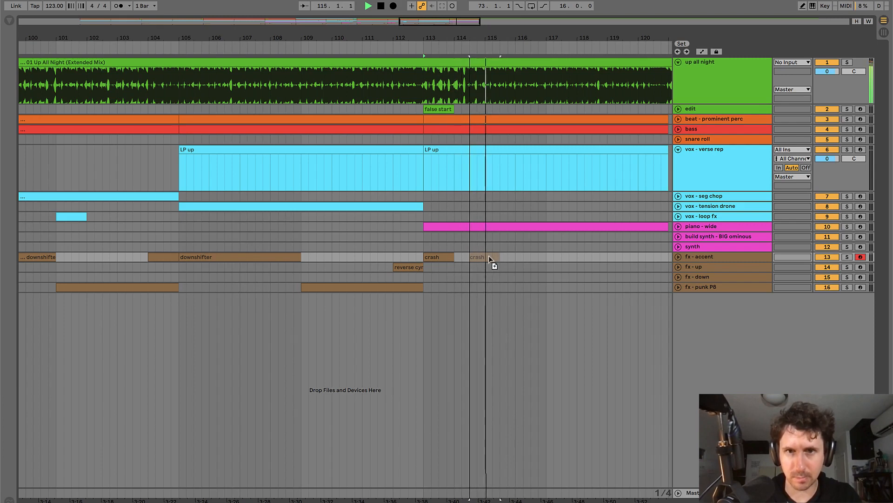
left_click(452, 247)
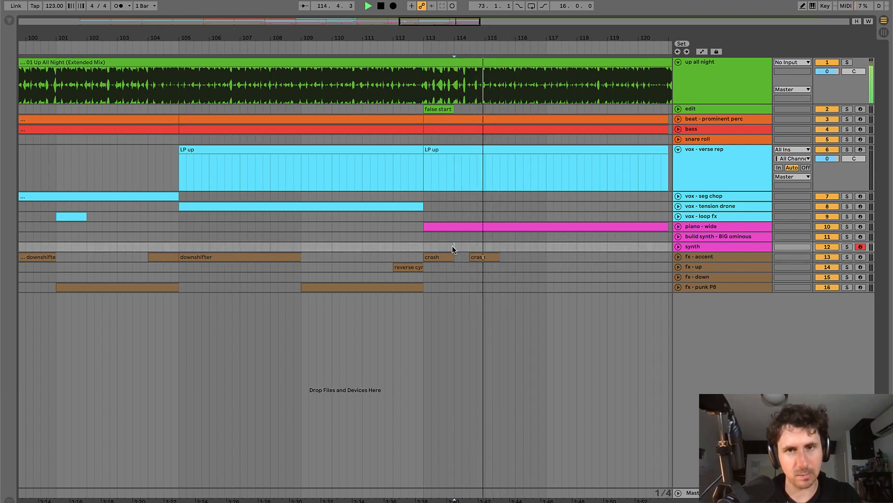
key("space")
- Compare the clip layout around bar 113 with the earlier false start section at bar 65
left_click(424, 250)
key("minus")
key("minus")
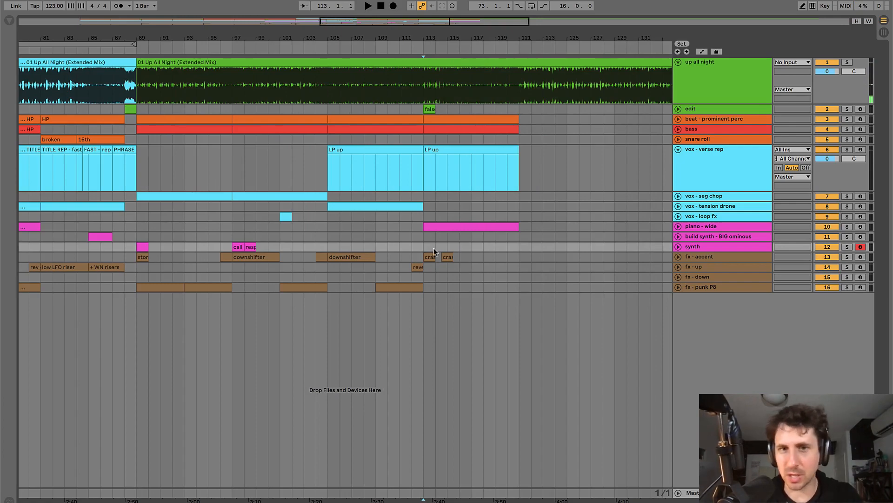
scroll(434, 247, "left", 15)
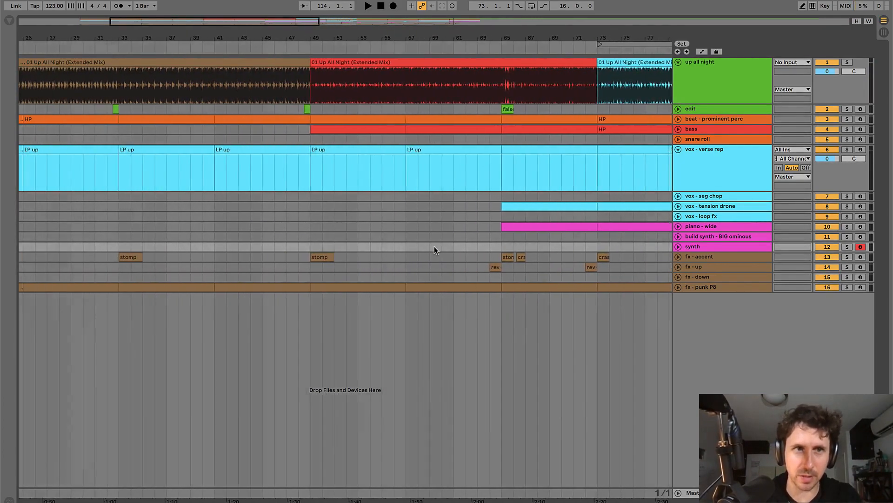
scroll(434, 246, "right", 15)
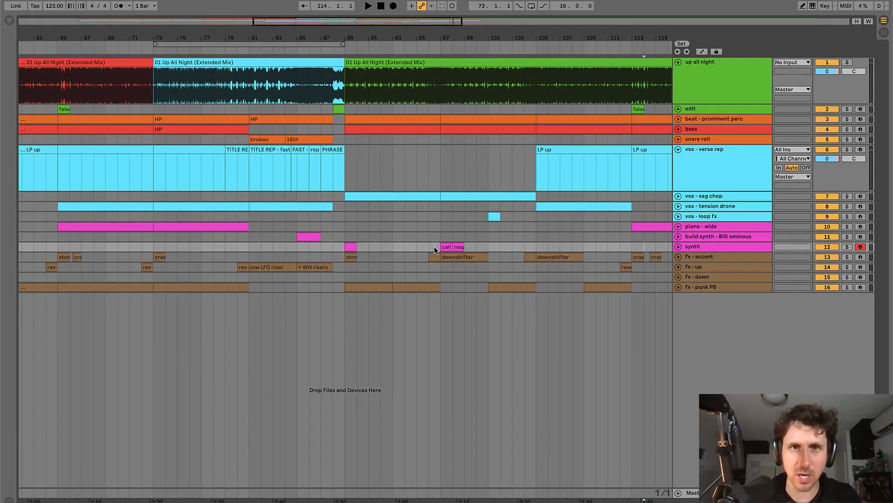
scroll(434, 247, "left", 5)
left_click(293, 216)
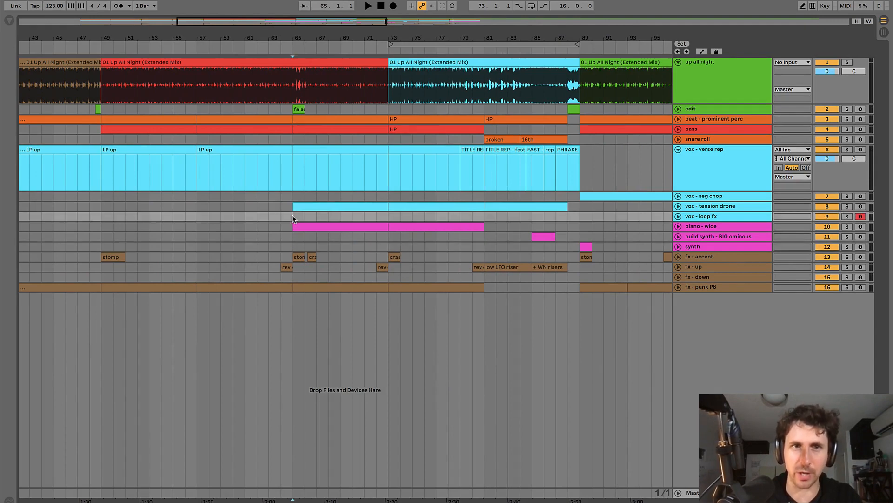
- Play the reference from bar 65 twice to hear the stomp and crash around the earlier false start
left_click_drag(295, 35, 295, 39)
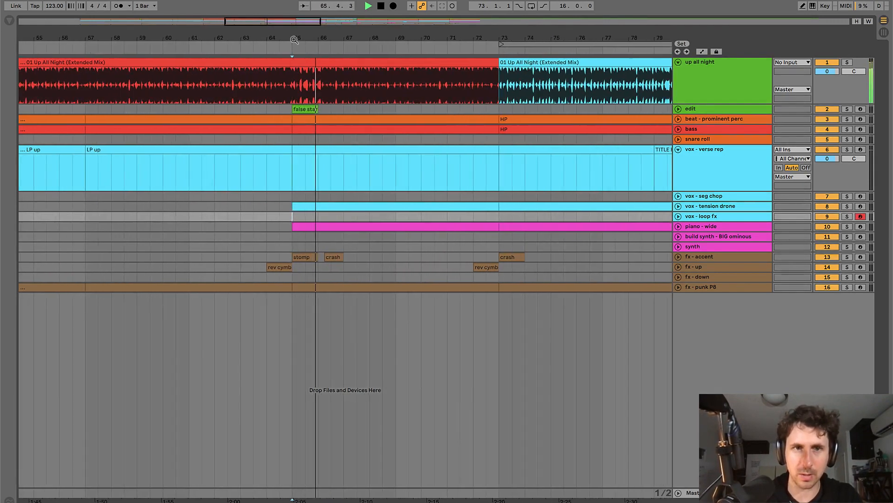
key("space")
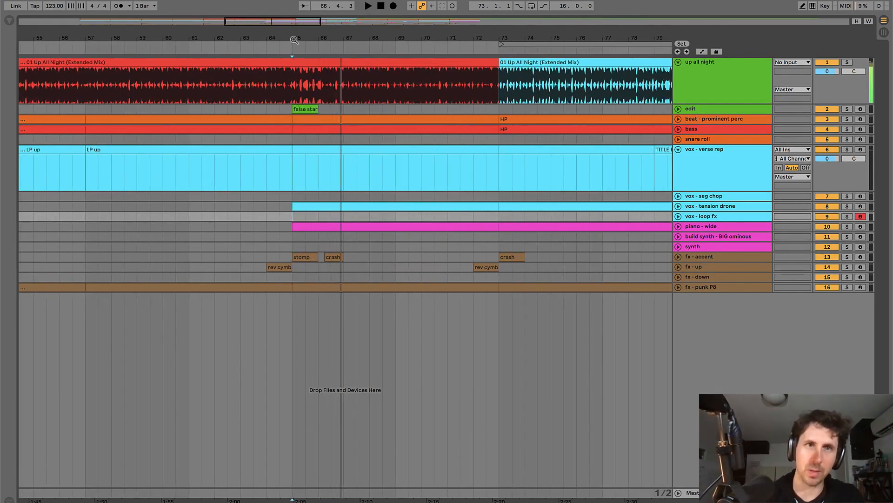
key("space")
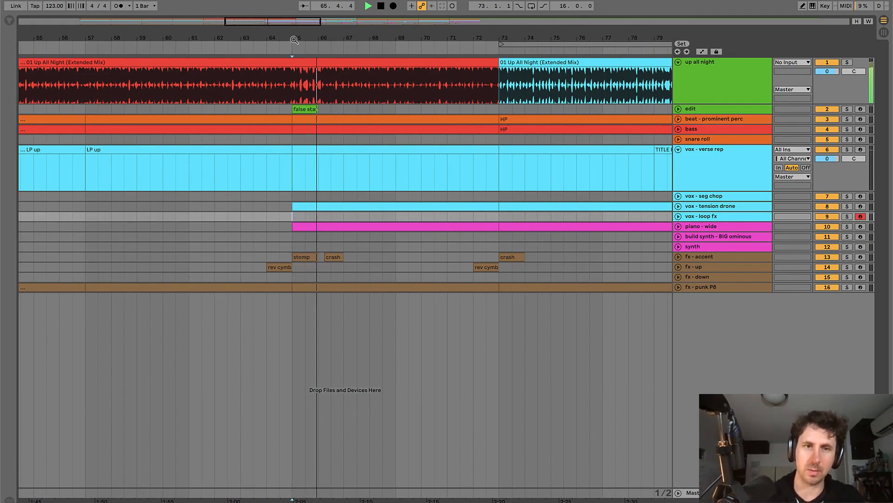
key("space")
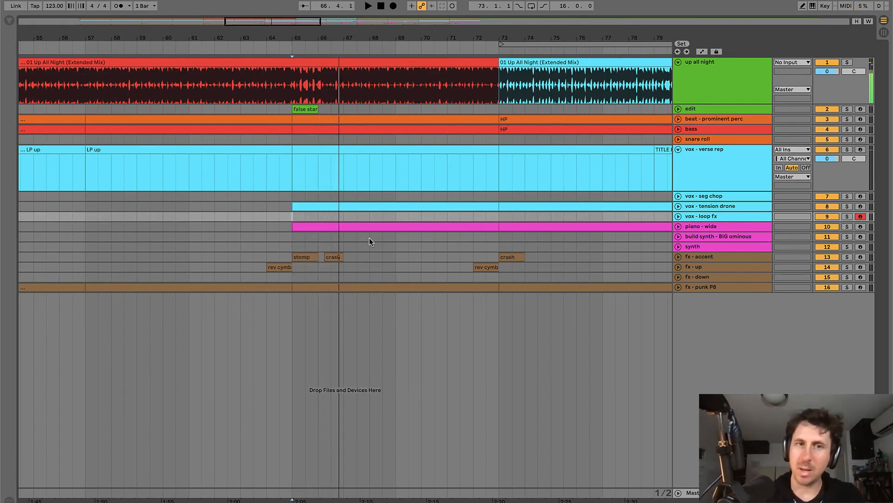
- Play the reference twice from the false start at bar 113 to compare its two crash accents with the earlier section
scroll(370, 238, "right", 20)
scroll(369, 237, "right", 8)
scroll(398, 250, "left", 5)
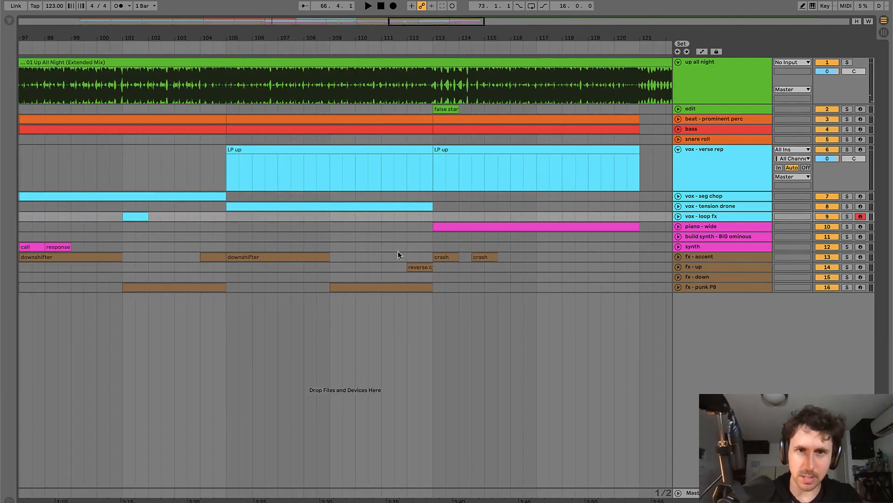
left_click(448, 259)
key("space")
scroll(448, 259, "right", 2)
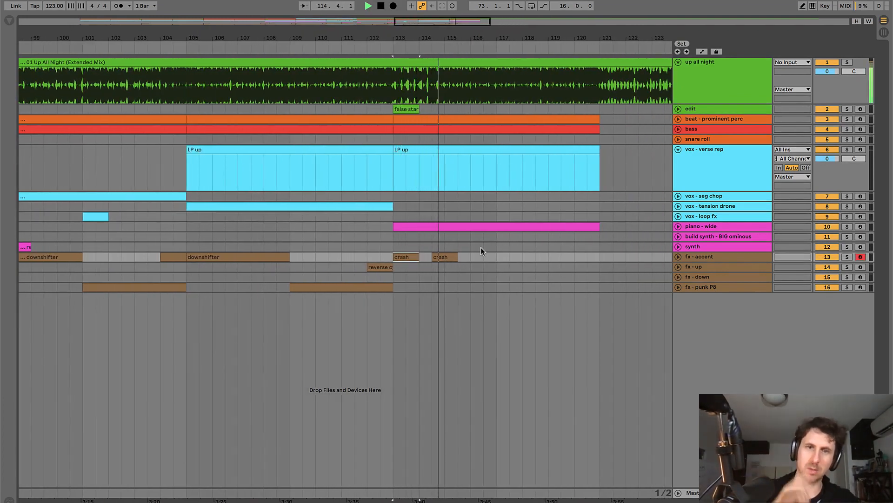
key("space")
key("space")
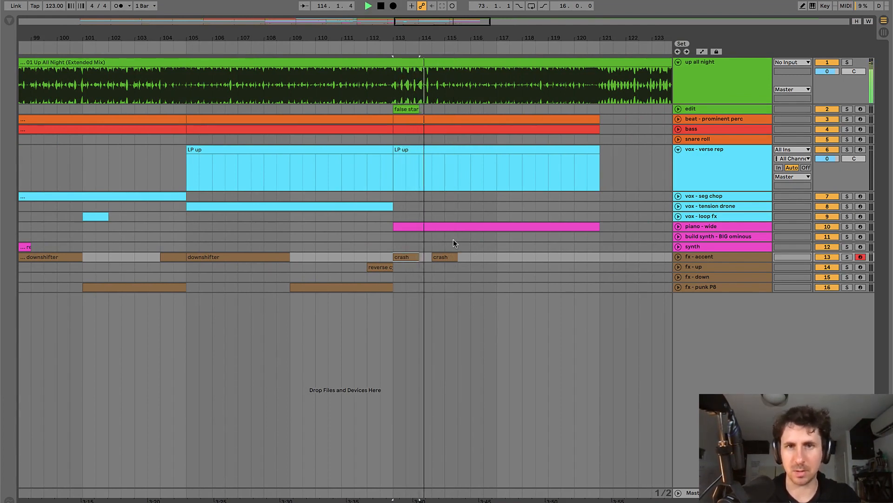
- Position the start of the second crash clip on the fx - accent track at 114.3.1
key("space")
left_click(422, 243)
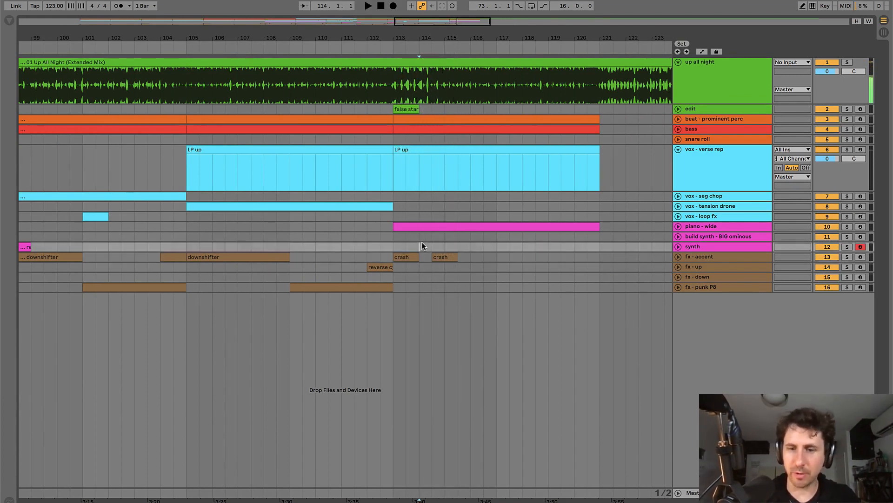
key("plus")
key("plus")
mouse_move(468, 255)
left_mouse_down()
mouse_move(448, 261)
mouse_move(454, 257)
left_mouse_up()
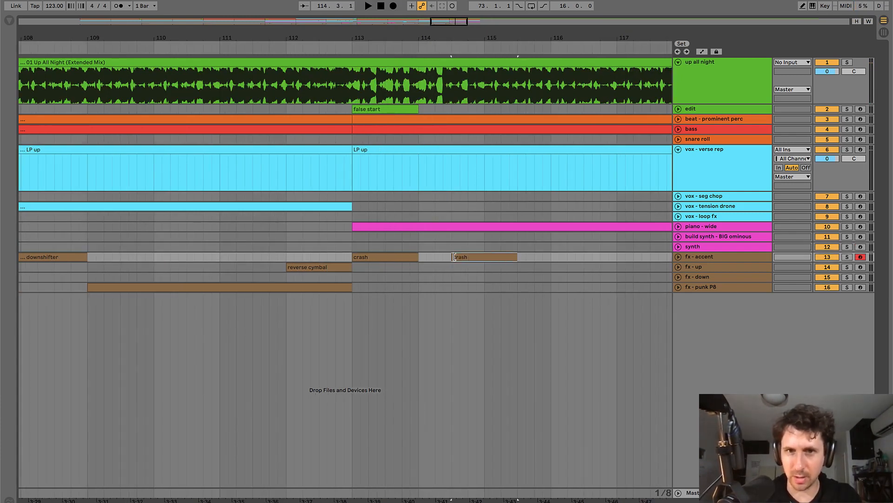
- Play the arrangement from bar 112 to check the crash accents against the reference track
left_click(351, 246)
key("minus")
key("minus")
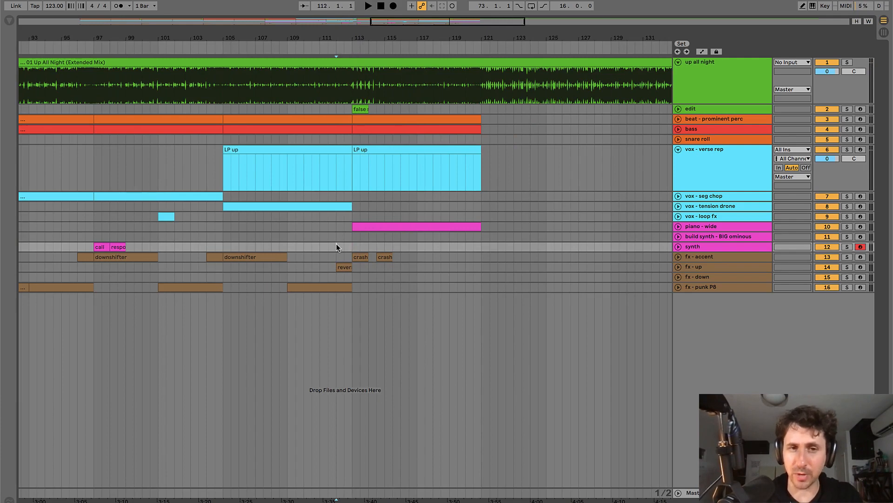
key("plus")
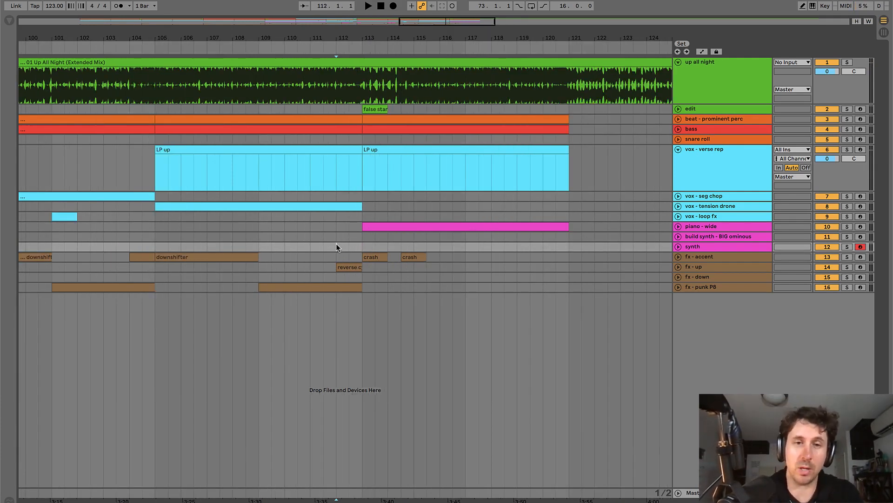
key("space")
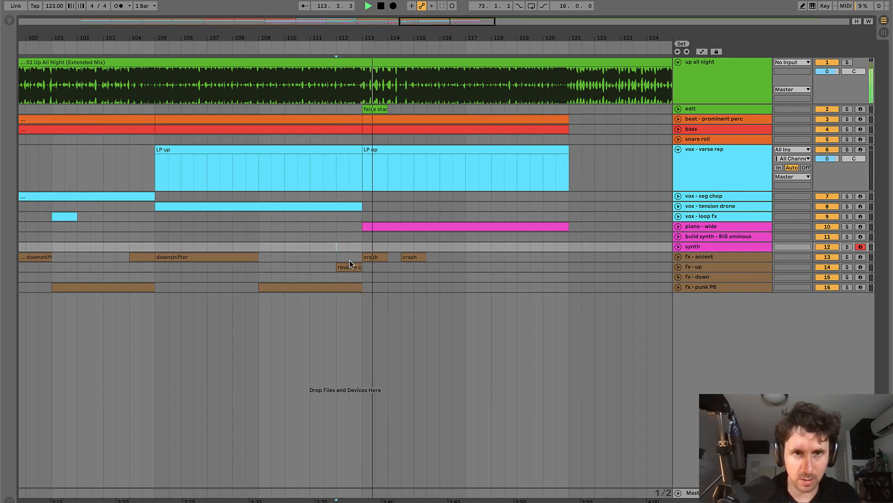
- Duplicate the last vox - tension drone clip so the copy fills bars 113 to 121
left_click(409, 227)
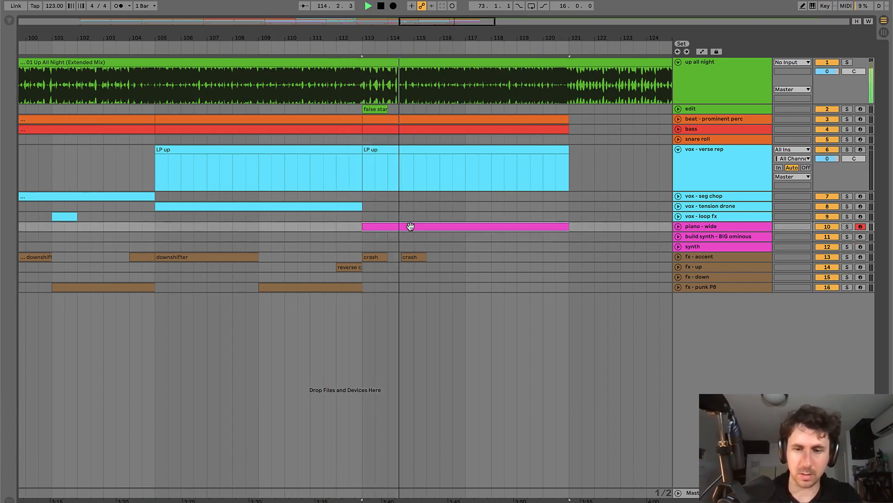
key("minus")
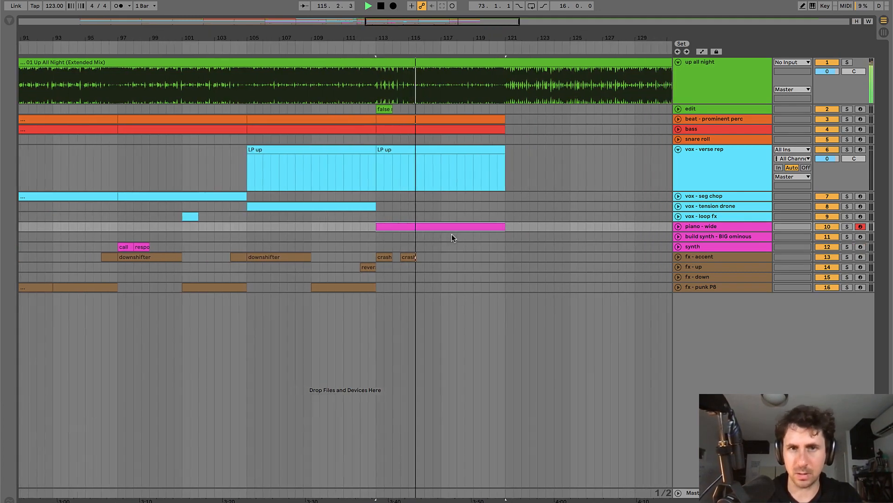
left_click(359, 211)
key("ctrl+d")
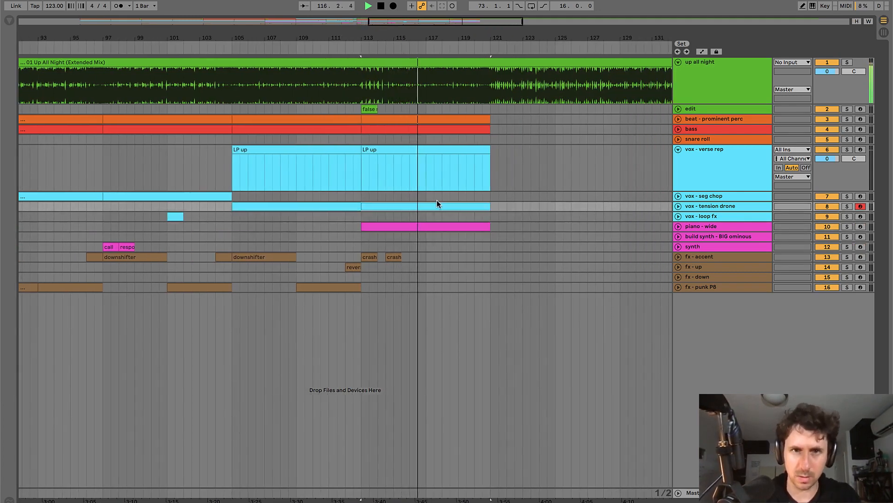
- Unfold the fx - punk P8 track and copy its last clip to bars 117 to 121
left_click(682, 287)
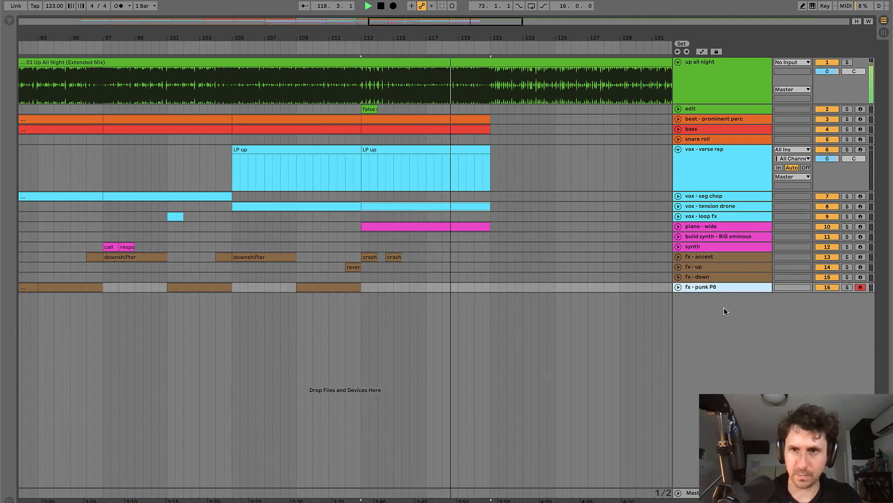
left_click(678, 287)
left_click_drag(323, 289, 459, 292)
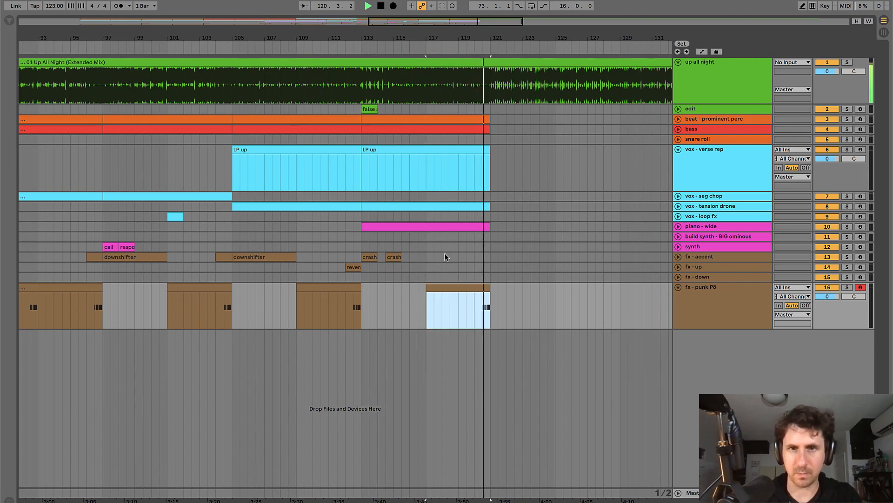
key("space")
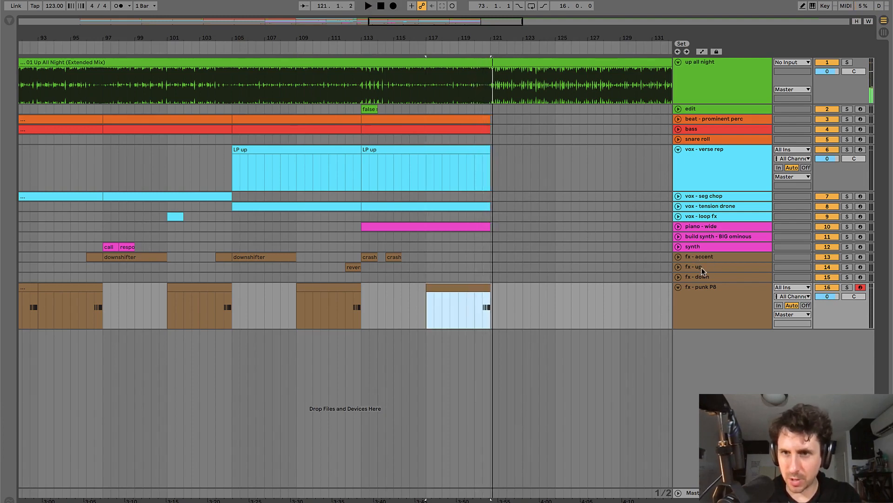
- Create a two-bar MIDI clip on the fx - up track at bars 119 to 121 and name it "rev vox"
left_click(702, 269)
left_click_drag(437, 268, 501, 267)
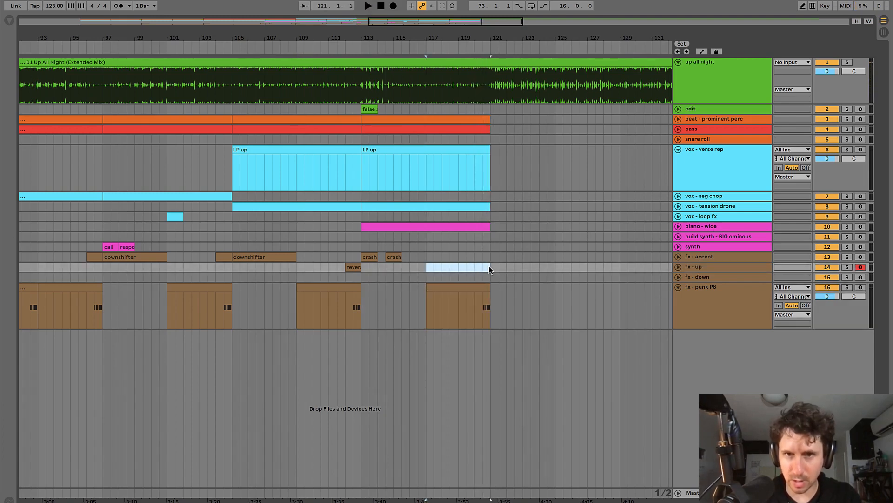
key("shift+super+m")
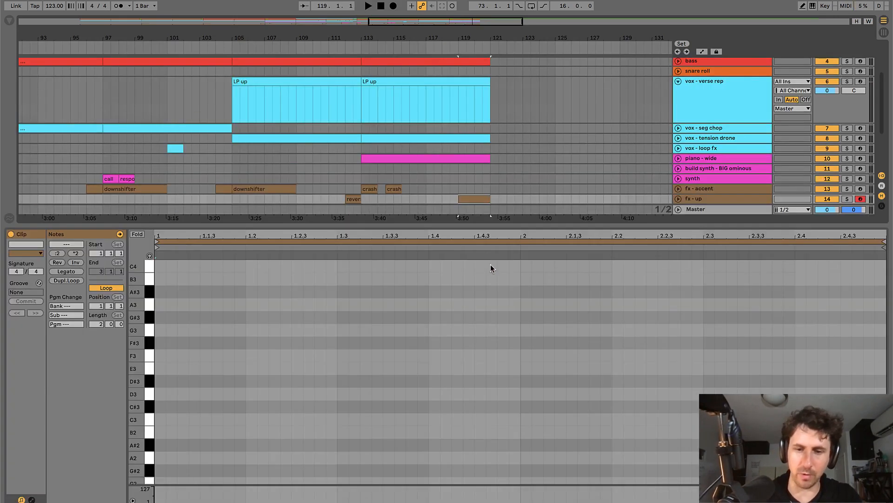
key("alt+super+l")
type("rev vox")
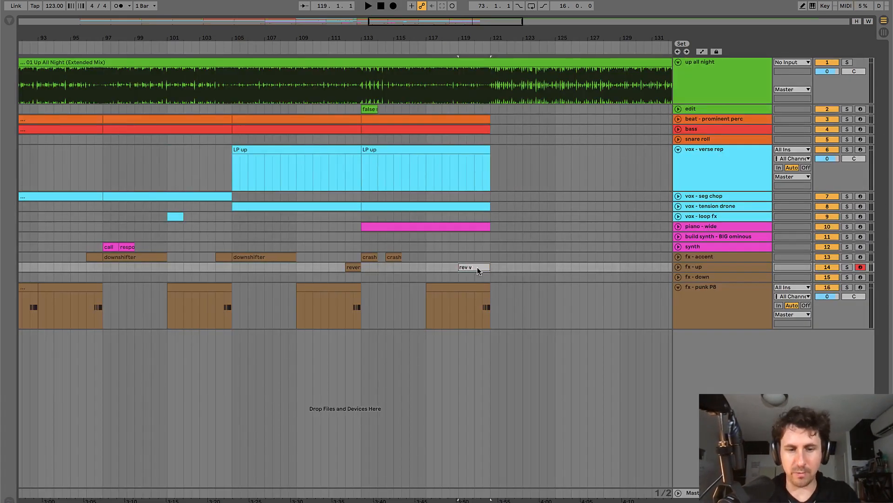
key("Return")
- Listen to the transition from bar 119 and rename the fx - up clip to "rev vox, rev crash"
key("space")
key("plus")
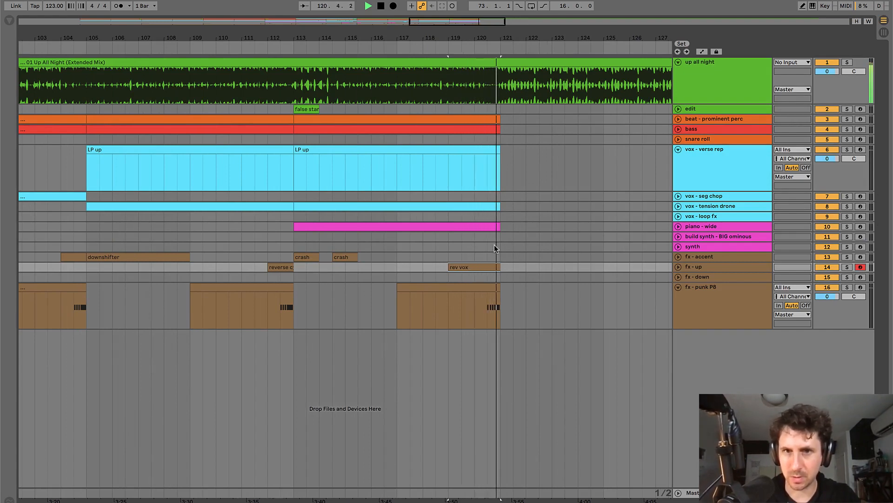
key("space")
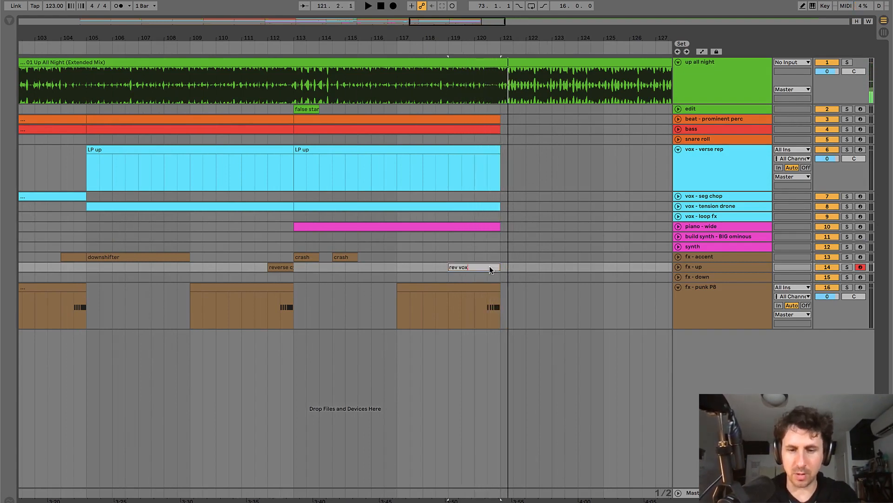
key("Return")
key("space")
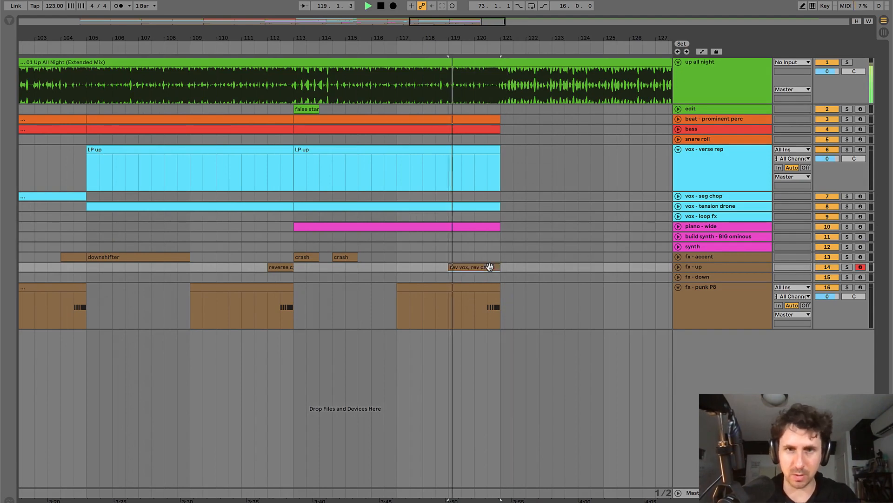
key("plus")
mouse_move(494, 46)
left_mouse_down()
mouse_move(530, 46)
mouse_move(487, 47)
left_mouse_up()
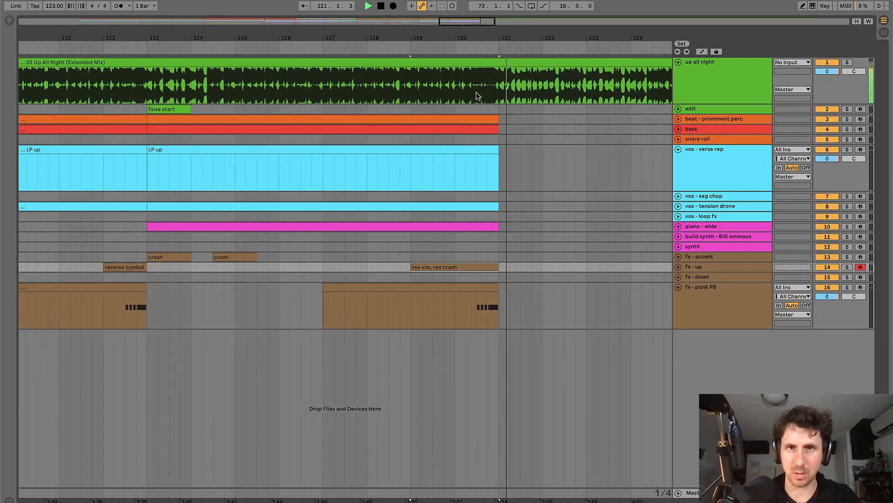
- Duplicate the last beat - prominent perc clip to bars 121 to 129 and name the copy "HP"
left_click(498, 108)
key("minus")
key("minus")
key("minus")
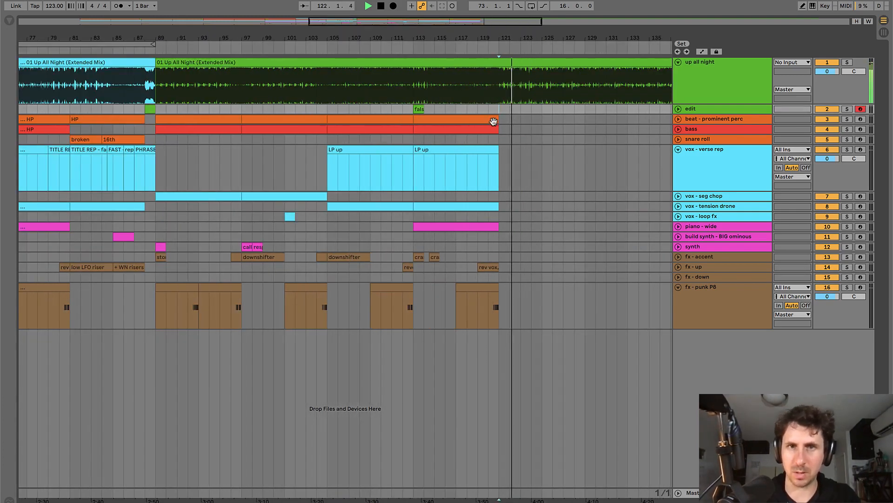
left_click(485, 120)
key("ctrl+d")
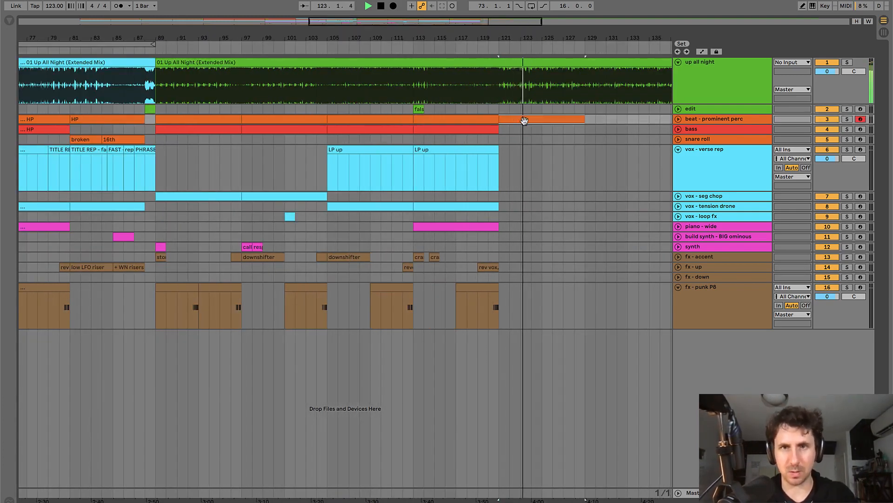
key("ctrl+r")
type("HP")
key("Return")
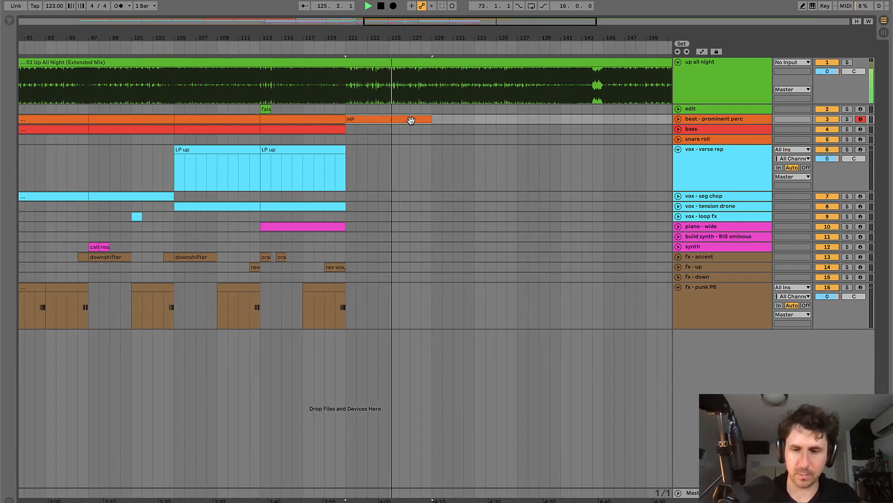
- Loop bars 121 to 129 and duplicate the last LP up vocal clip into that range as an unnamed clip
key("ctrl+l")
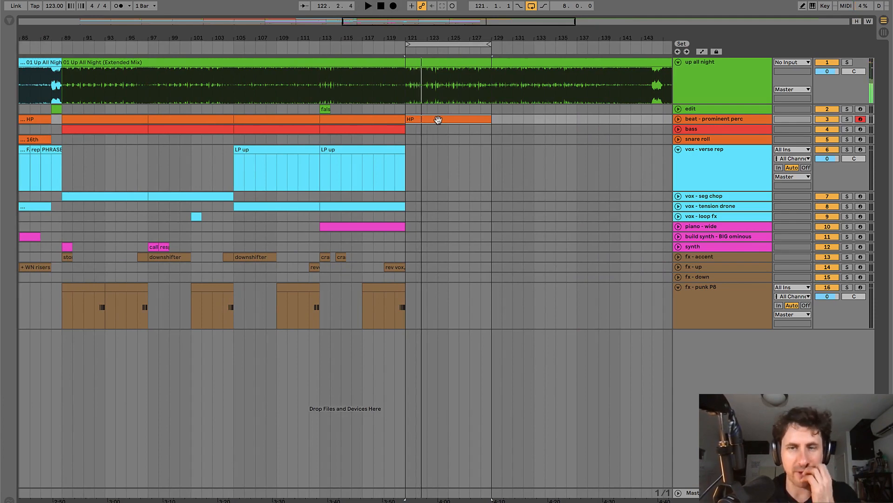
key("space")
left_click(378, 150)
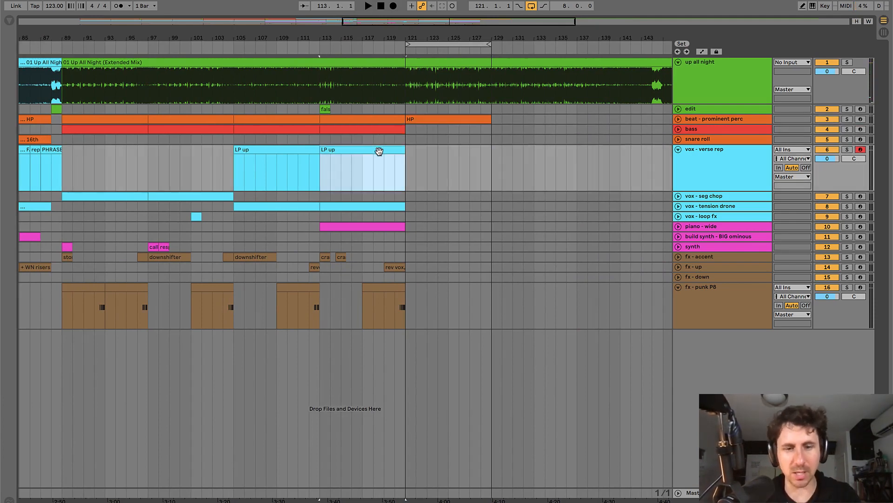
key("ctrl+d")
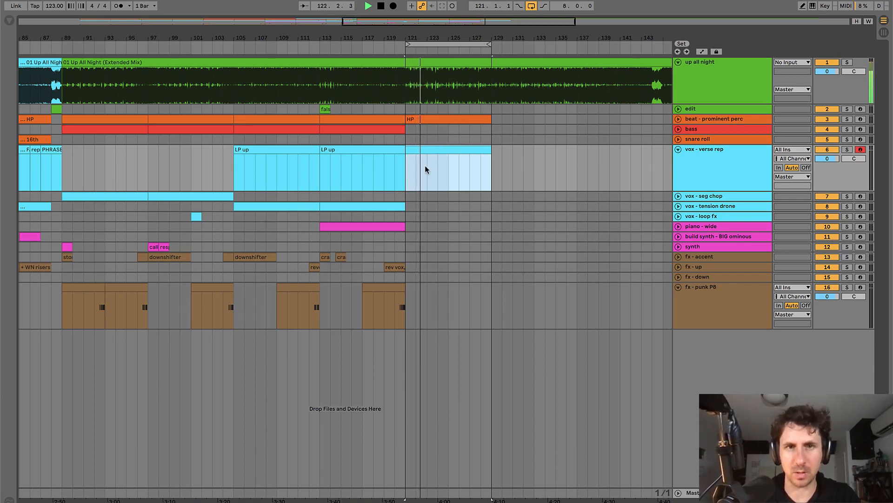
- Play the piano - wide clip and the transition around bar 121 to check which parts continue
left_click(384, 228)
key("space")
key("space")
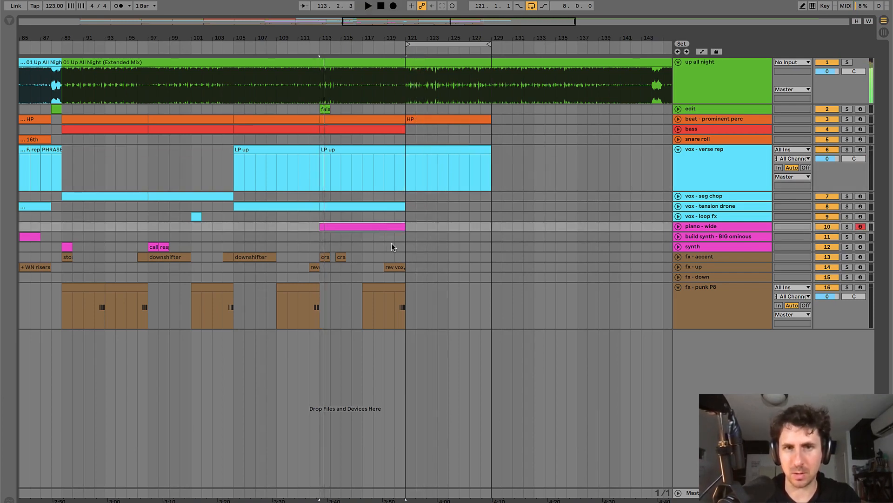
left_click(391, 244)
key("space")
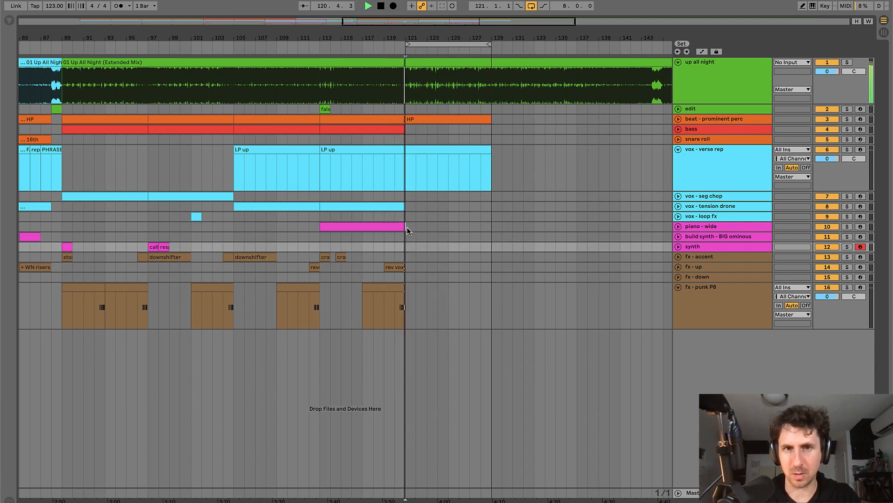
left_click_drag(407, 226, 490, 225)
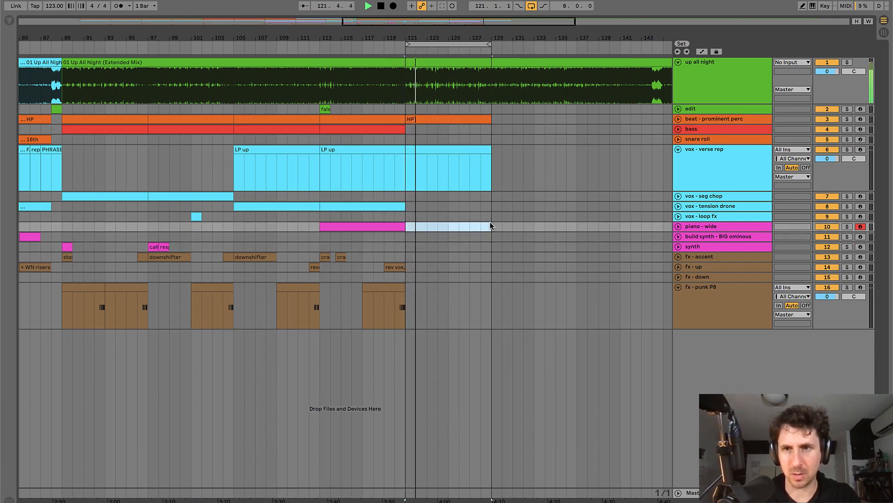
left_click(404, 225)
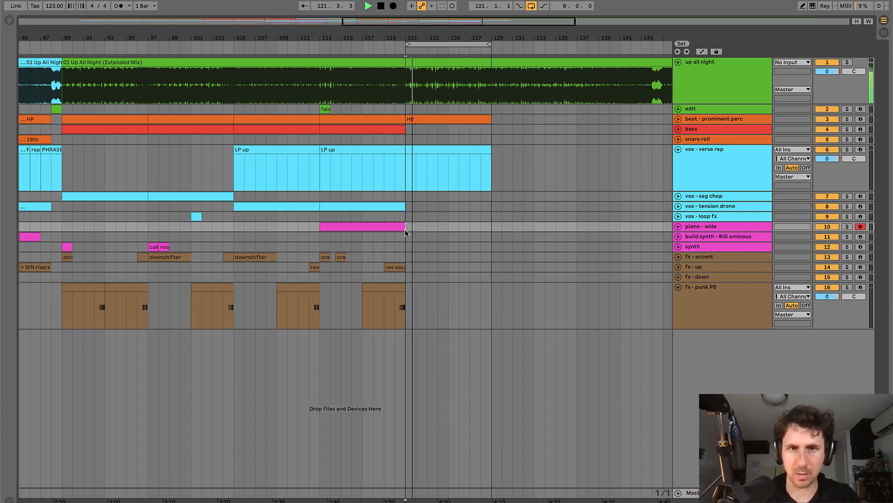
left_click(396, 216)
key("space")
key("space")
- Copy a crash clip on the fx - accent track to bar 121
key("plus")
key("plus")
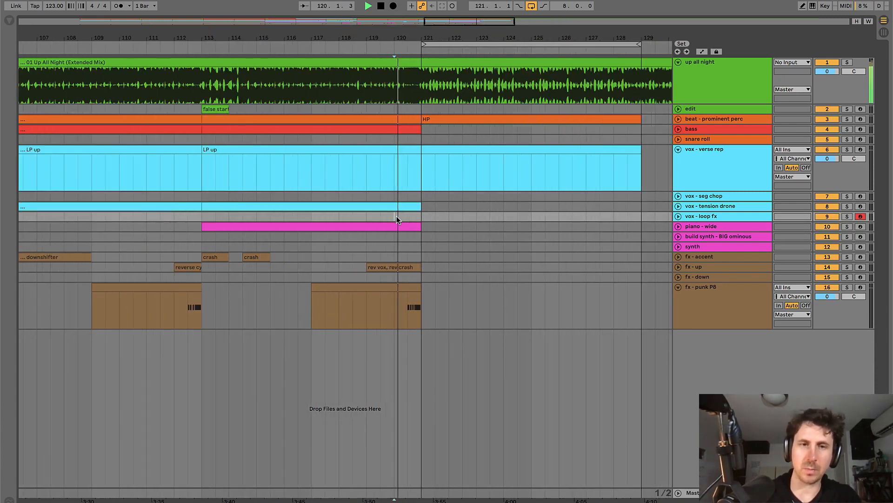
left_click_drag(210, 256, 437, 256)
- Play from the synth call clip at bar 97 to compare it with the section starting at bar 121
left_click(424, 231)
key("minus")
key("minus")
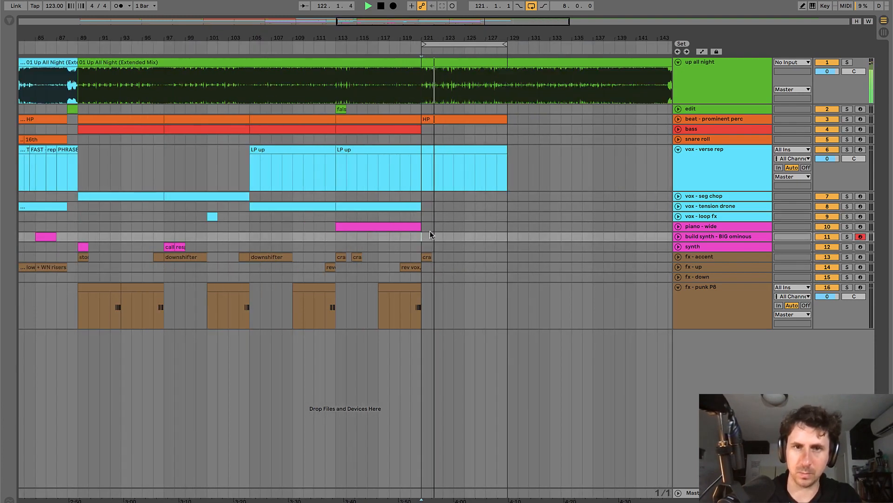
left_click(168, 247)
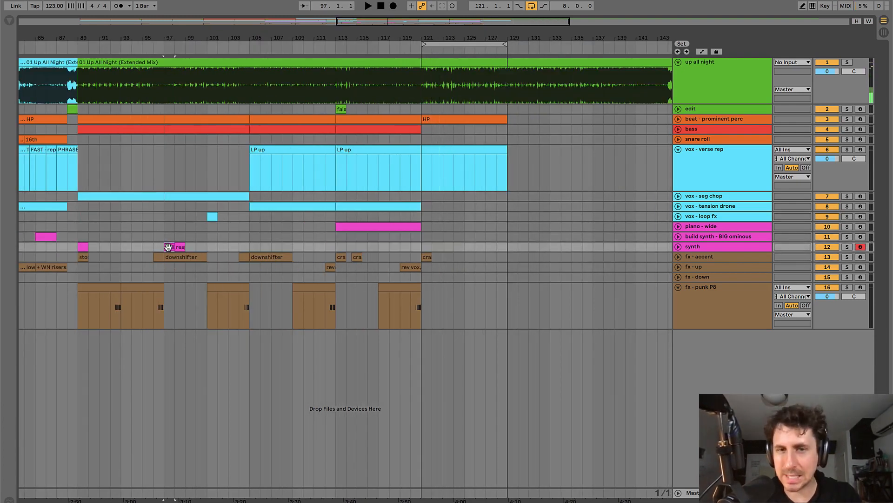
key("space")
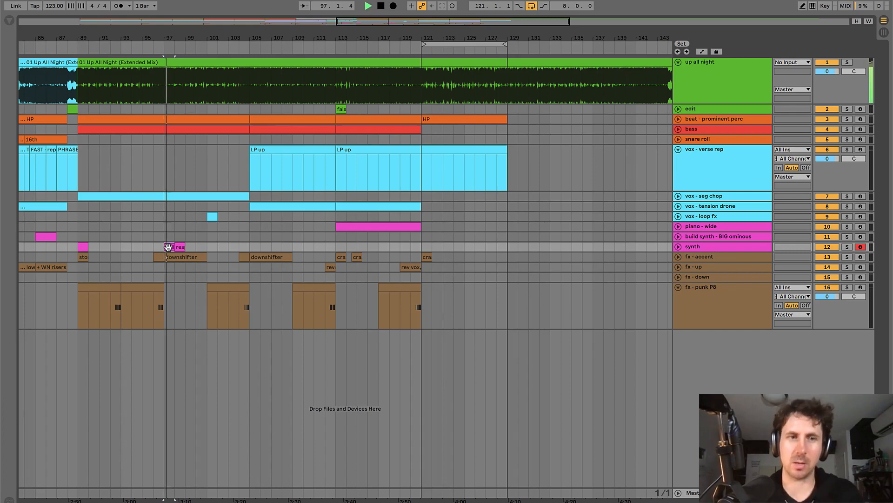
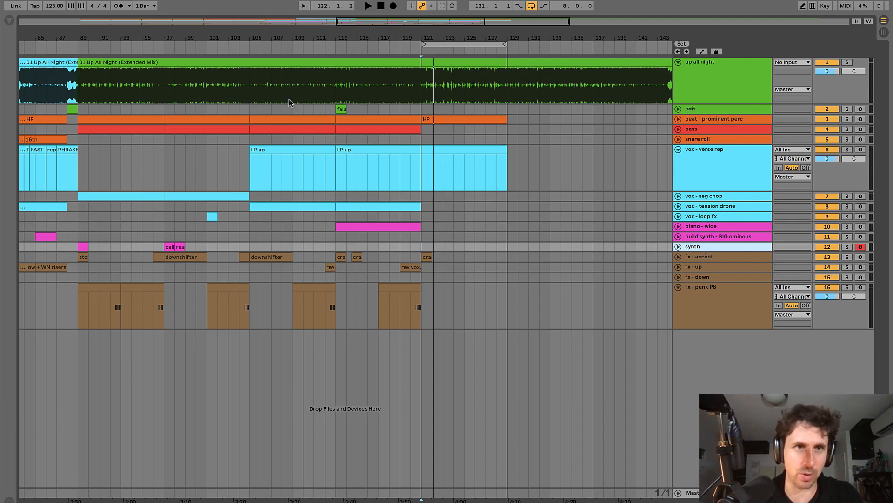
- Split the reference audio clip at bar 121 and colour the bars 89 to 121 section red
left_click(215, 88)
scroll(215, 88, "down", 3)
scroll(215, 88, "left", 2)
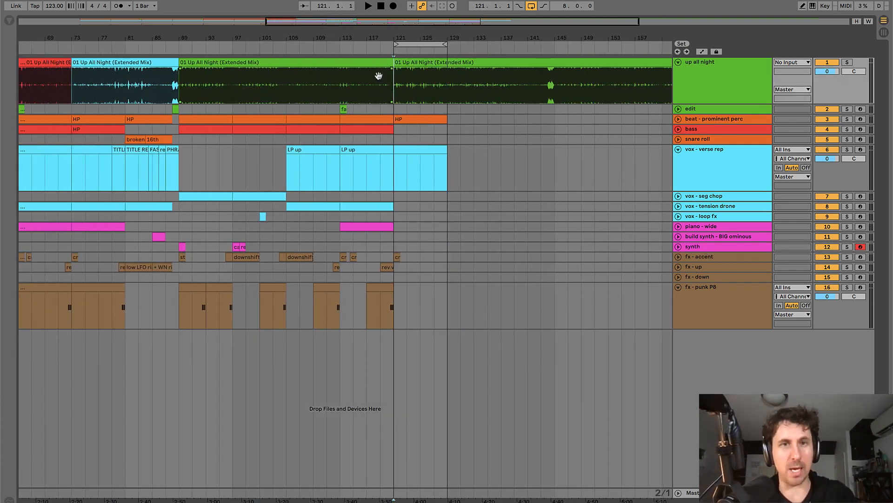
left_click(350, 61)
right_click(350, 61)
left_click(357, 303)
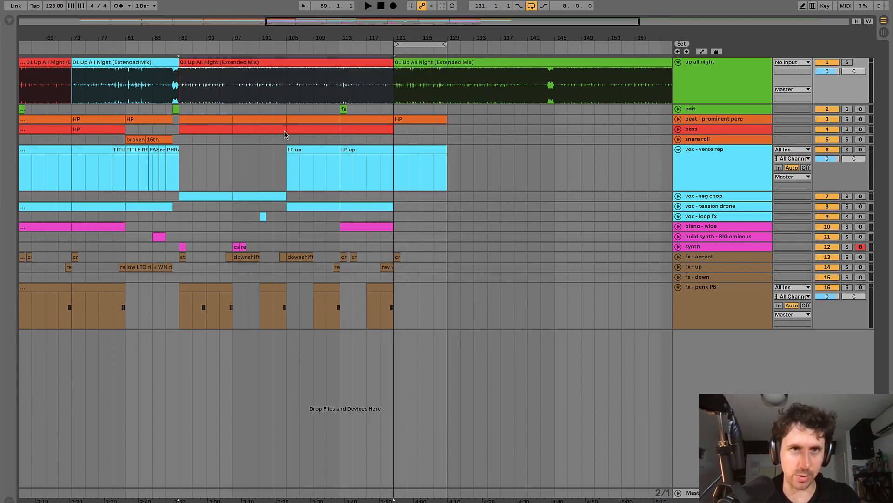
- Play the reference from bar 121 and compare its beat with the section around bar 115
left_click(292, 88)
left_click(394, 136)
key("space")
scroll(393, 136, "up", 4)
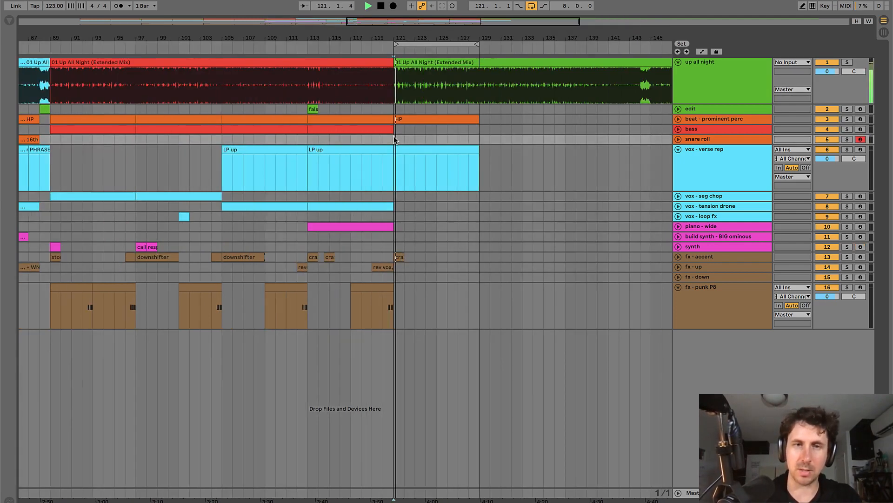
scroll(410, 273, "right", 1)
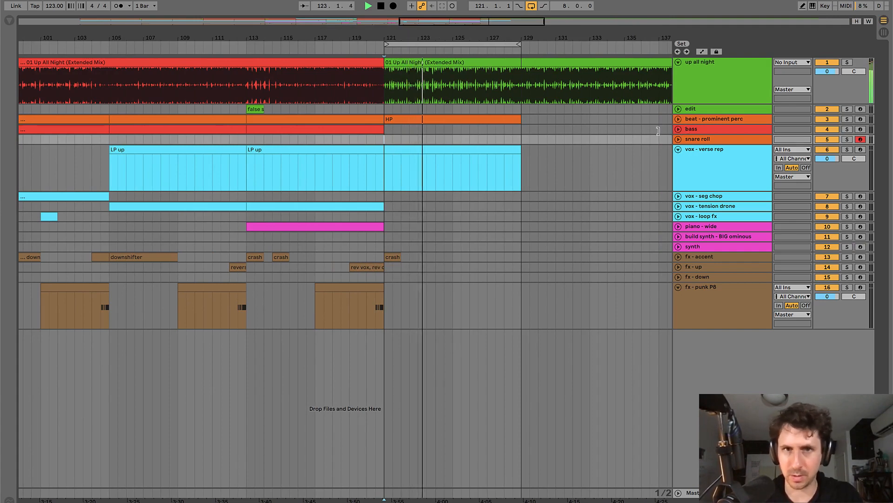
left_click(281, 136)
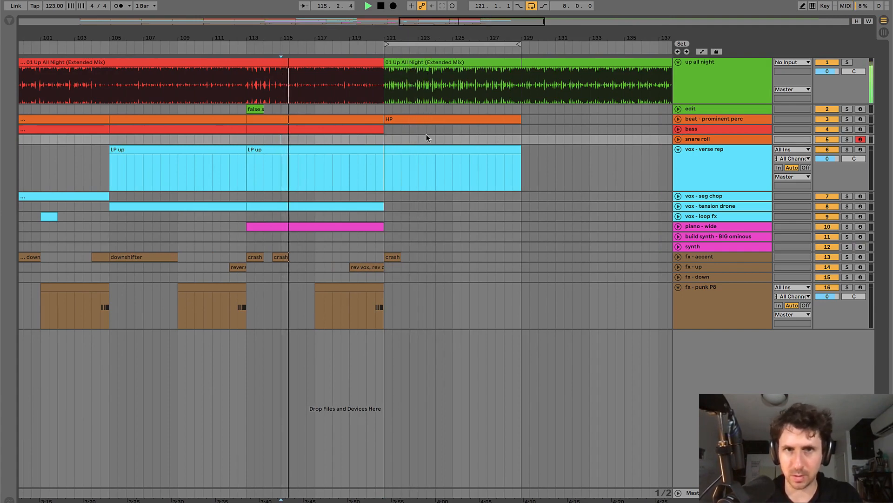
left_click(409, 130)
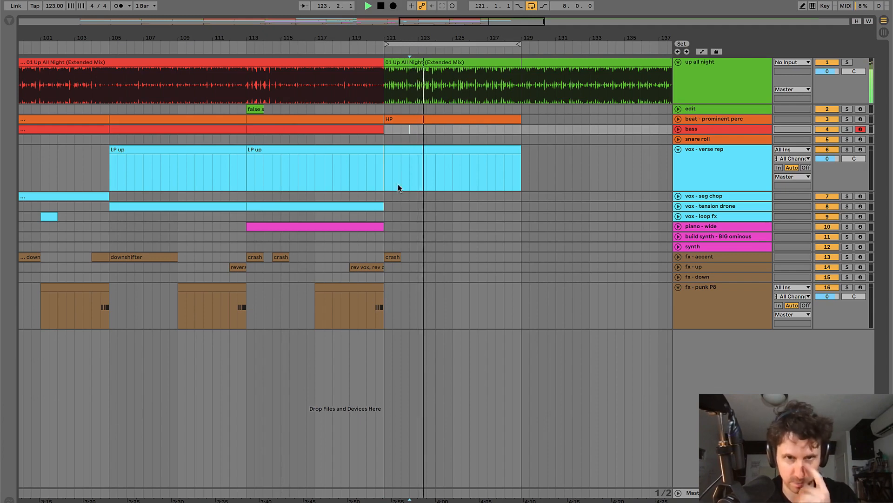
key("space")
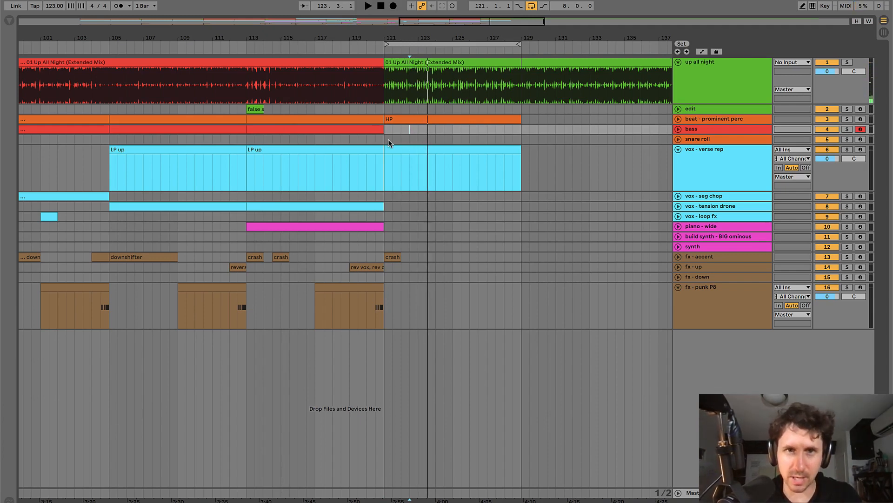
- Add an empty clip on the snare roll track from bar 121 to 129 and expand the snare roll and beat - prominent perc tracks
left_click_drag(388, 139, 520, 139)
key("ctrl+shift+m")
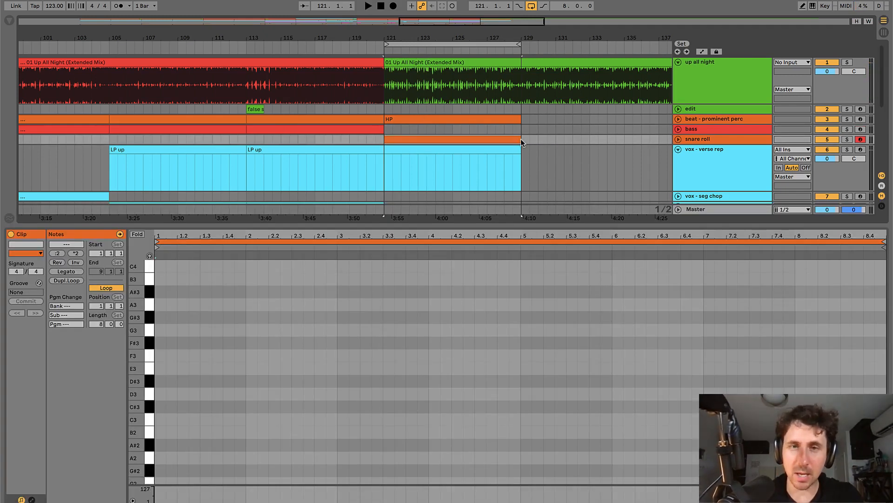
key("ctrl+alt+l")
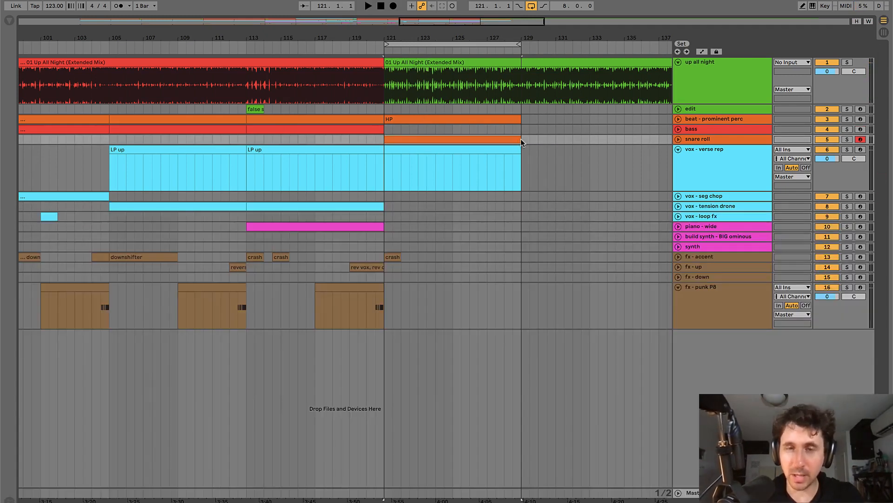
left_click(678, 139)
left_click(678, 119)
- Play several points of the beat between bars 94 and 121 to compare them with the HP section
scroll(279, 135, "left", 5)
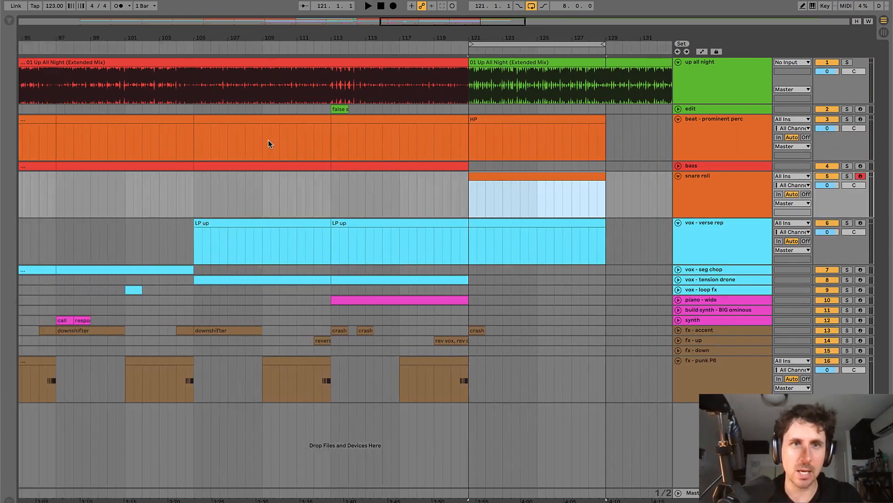
scroll(234, 139, "down", 3)
left_click(139, 133)
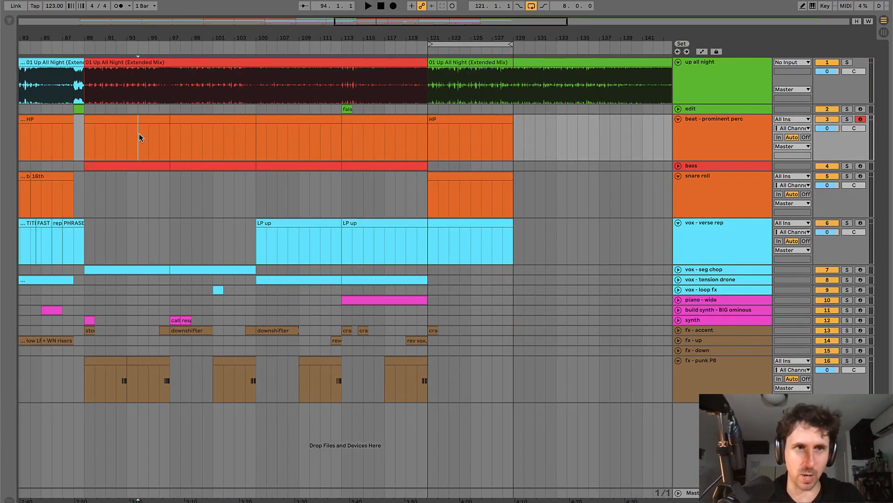
key("space")
left_click(227, 139)
left_click(310, 139)
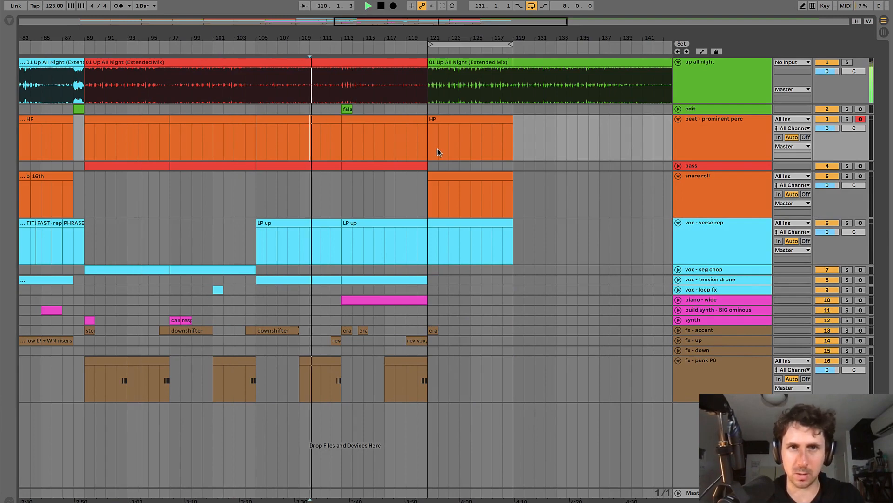
left_click(395, 146)
left_click(485, 116)
key("space")
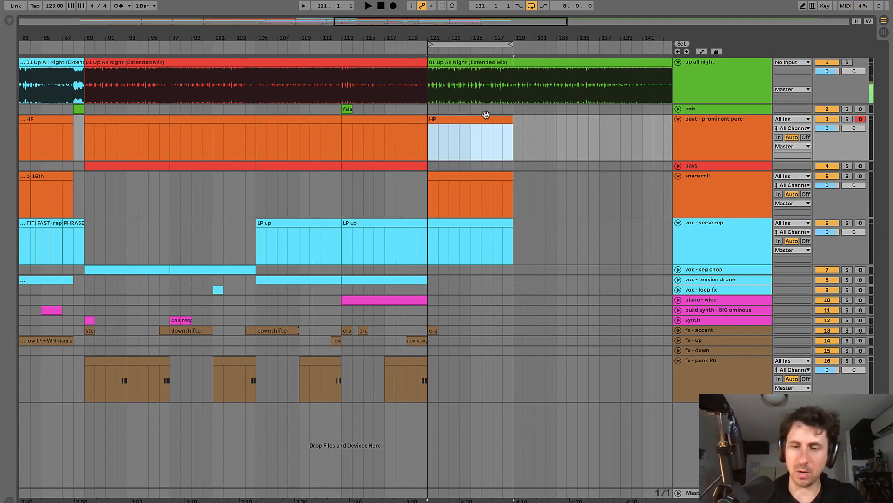
- Listen from bar 121 and name the new snare roll clip "broken"
key("plus")
key("plus")
key("space")
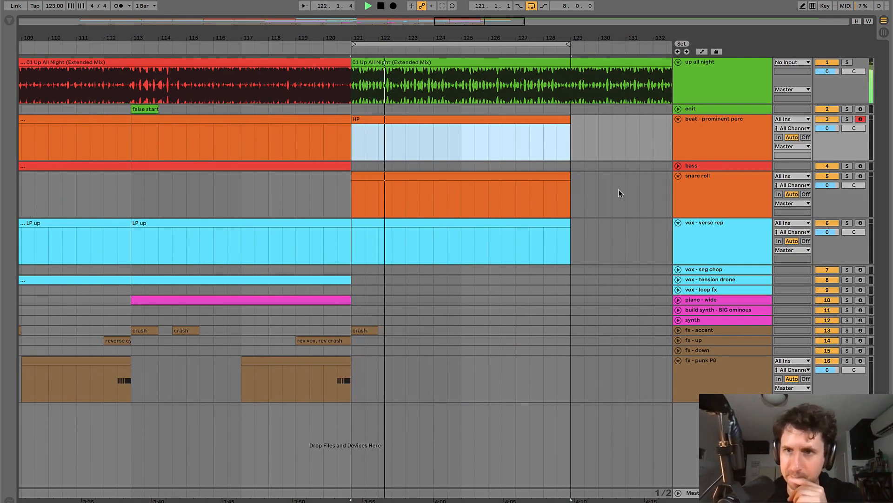
left_click(722, 188)
left_click(706, 242)
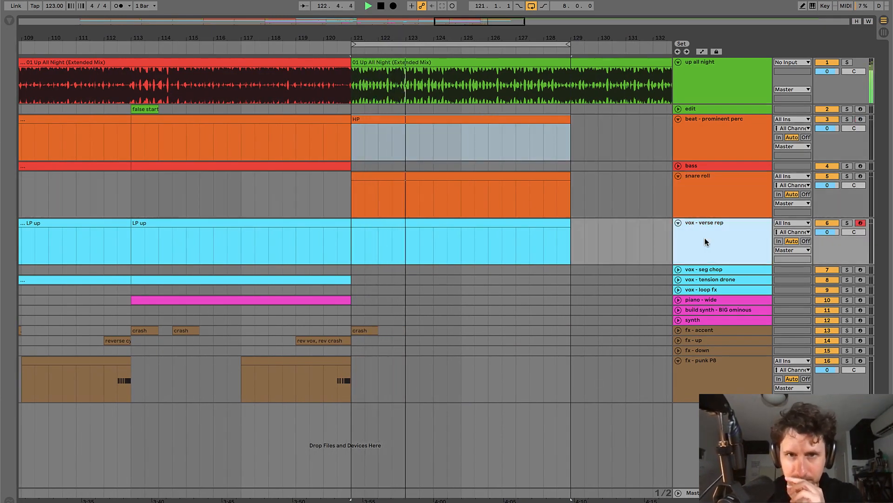
left_click(478, 176)
type("broken")
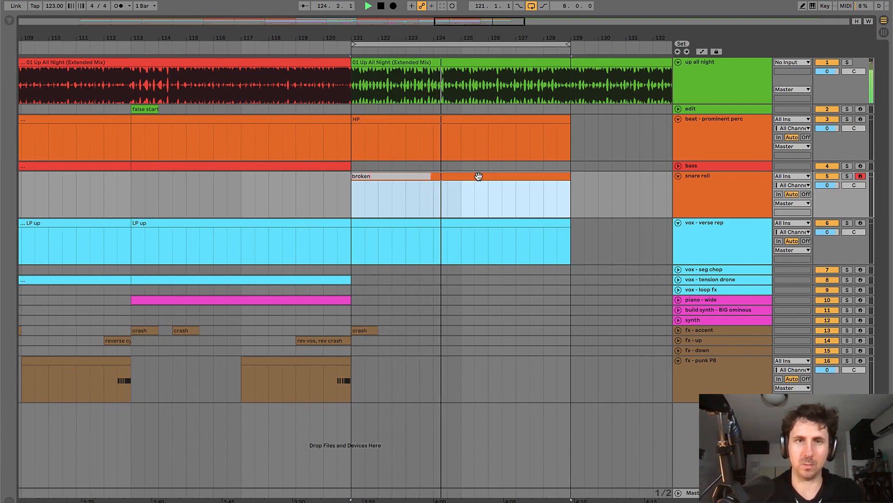
key("Return")
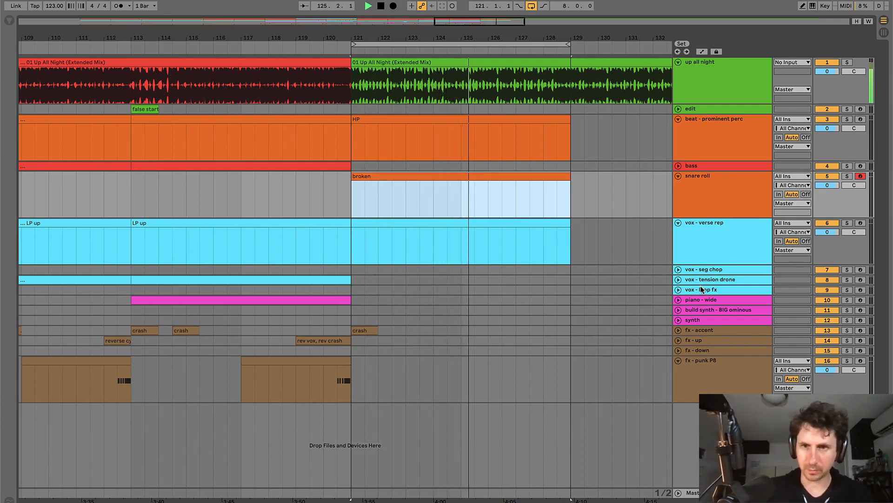
- Expand the synth track and add a clip named "rep" on it from bar 121 to 129
left_click(678, 320)
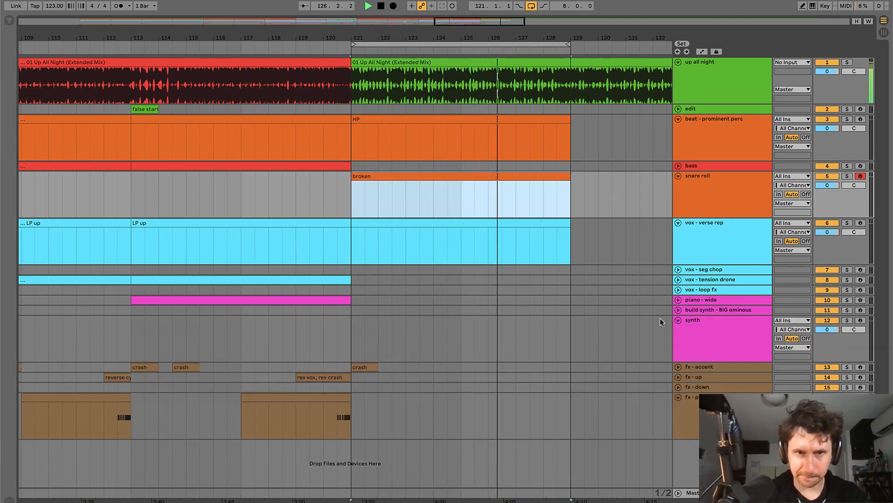
left_click_drag(362, 331, 433, 332)
left_click(566, 328, "shift")
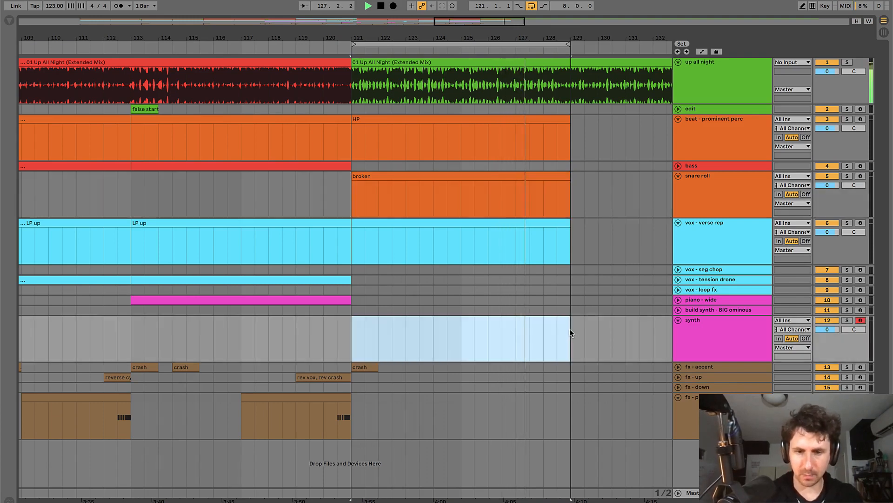
key("ctrl+shift+m")
key("ctrl+r")
type("rep")
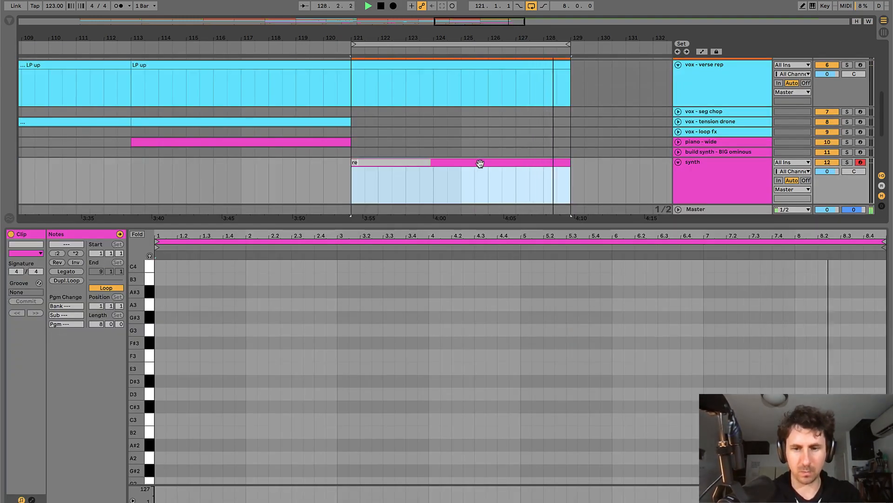
key("Return")
key("ctrl+alt+l")
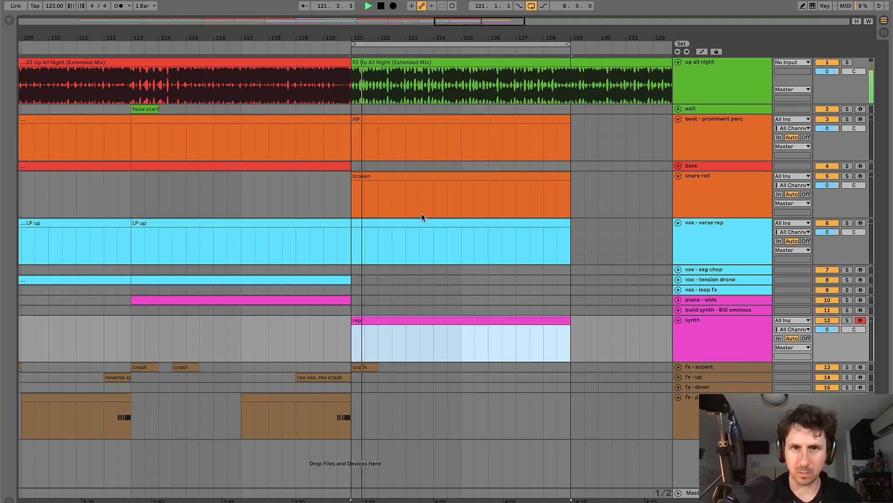
- In the synth rep clip, set a 1/8 grid and draw C3, E3, D#3 and D3 on the first bar's four beats
double_click(423, 320)
right_click(362, 355)
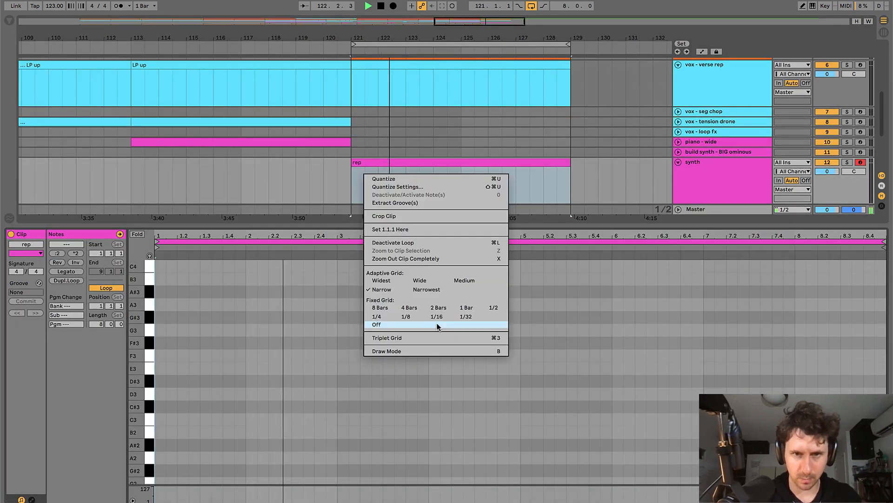
left_click(412, 316)
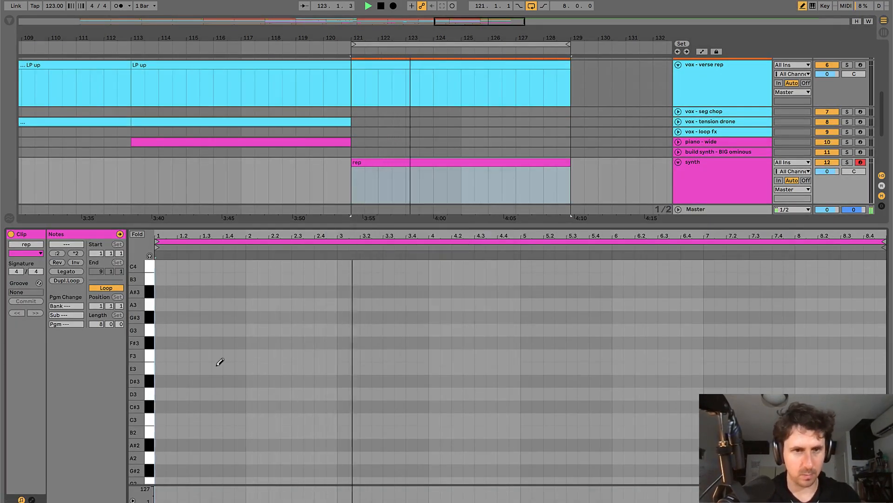
left_click(159, 419)
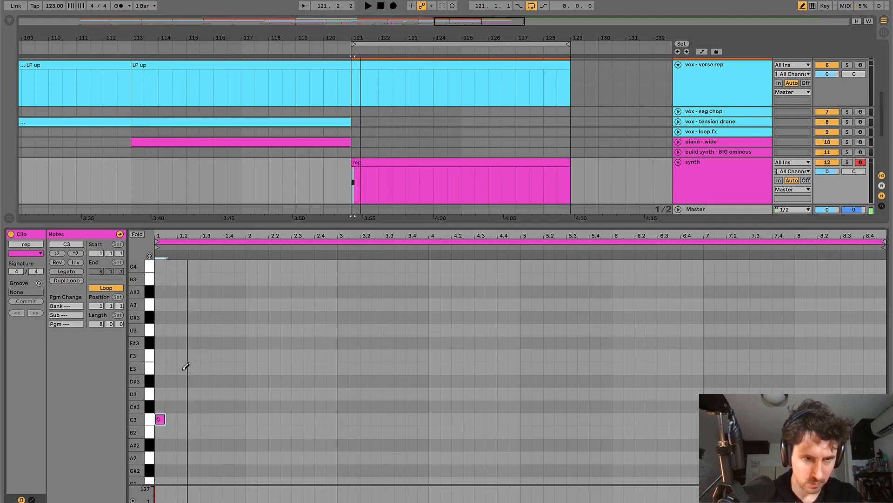
left_click(208, 381)
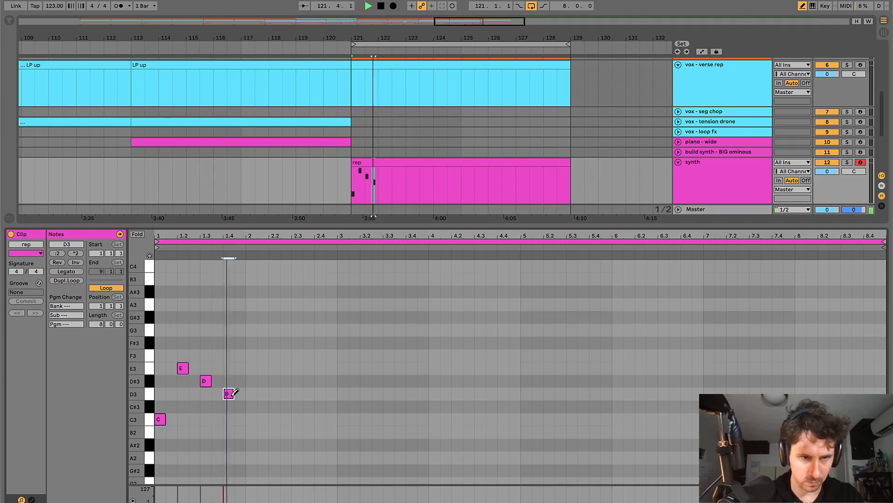
- On a 1/16 grid, move D#3 one sixteenth and D3 two sixteenths earlier, and add a C3 note at 1.4
left_click_drag(176, 230, 219, 281)
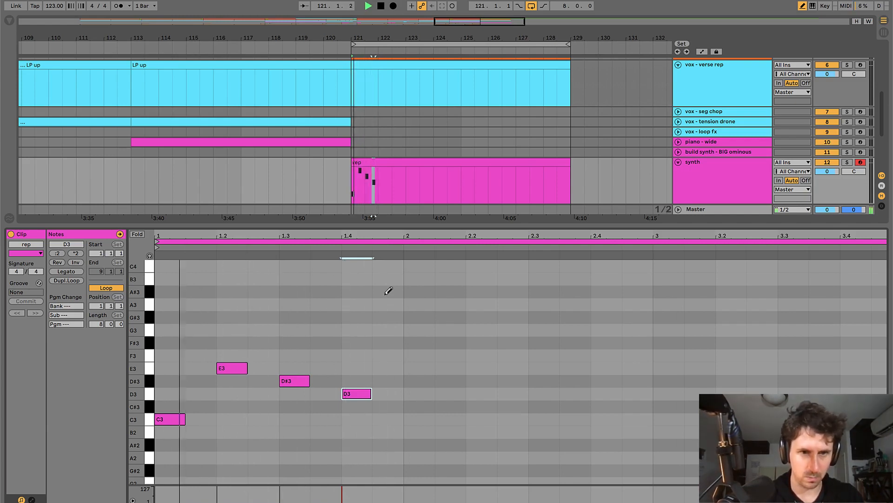
right_click(353, 349)
left_click(425, 313)
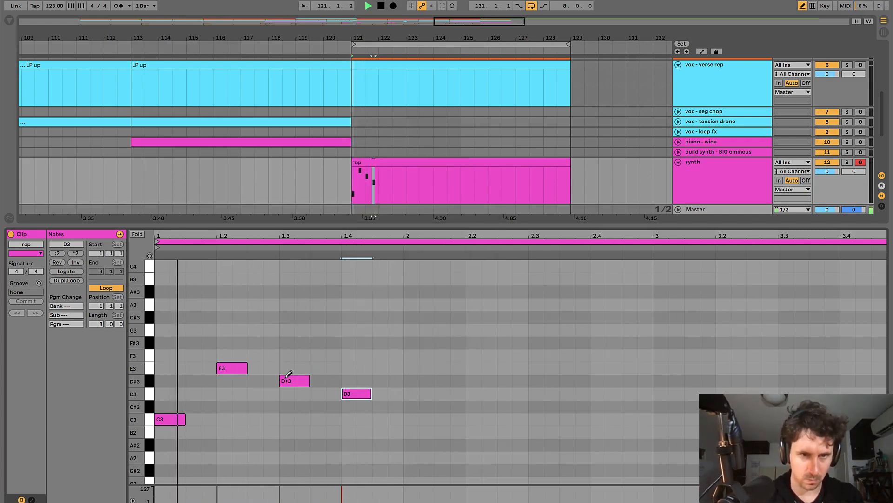
left_click_drag(288, 380, 278, 384)
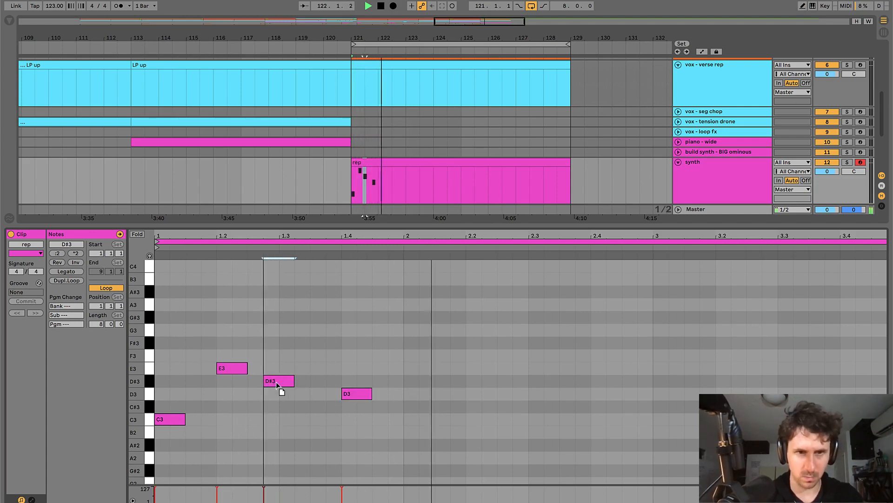
left_click_drag(367, 395, 336, 396)
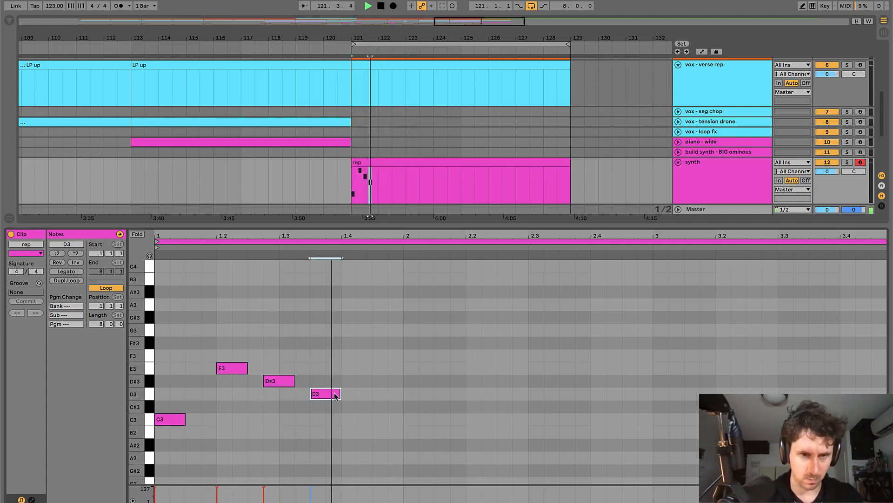
double_click(357, 419)
left_click(310, 355)
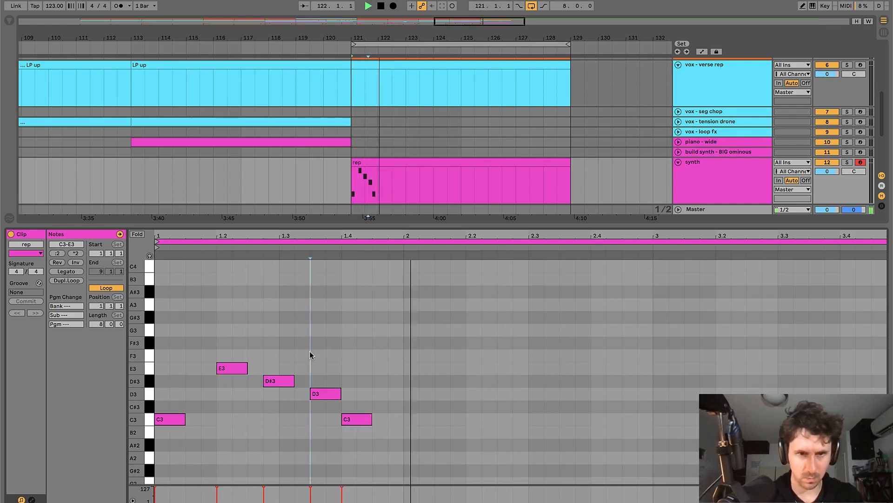
- Set the rep clip's loop to the first bar so the note pattern repeats through to bar 129
mouse_move(160, 361)
left_mouse_down()
mouse_move(351, 420)
mouse_move(401, 421)
left_mouse_up()
key("ctrl+l")
left_click(319, 357)
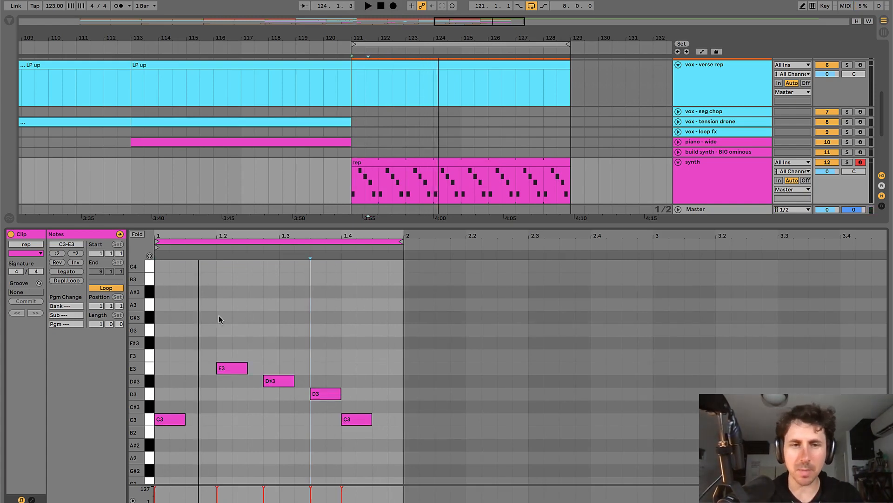
- Play from bar 121, return to the full arrangement view and check the synth rep pattern against the reference
key("space")
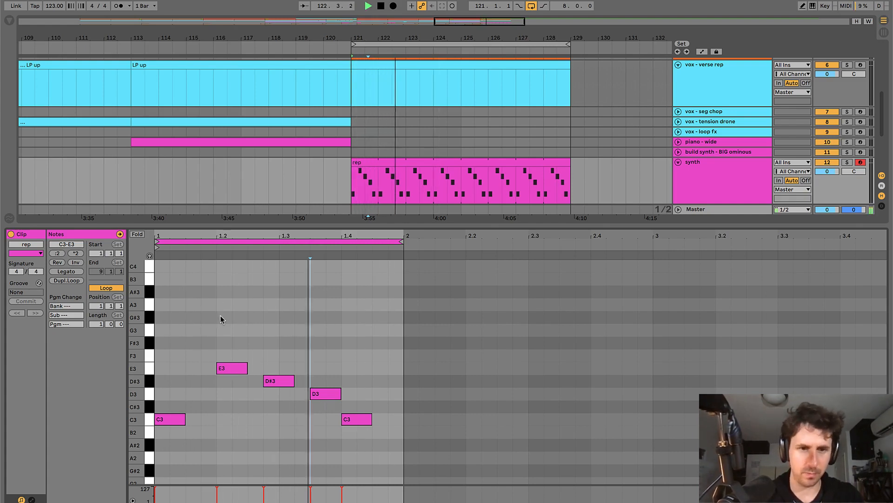
key("ctrl+alt+l")
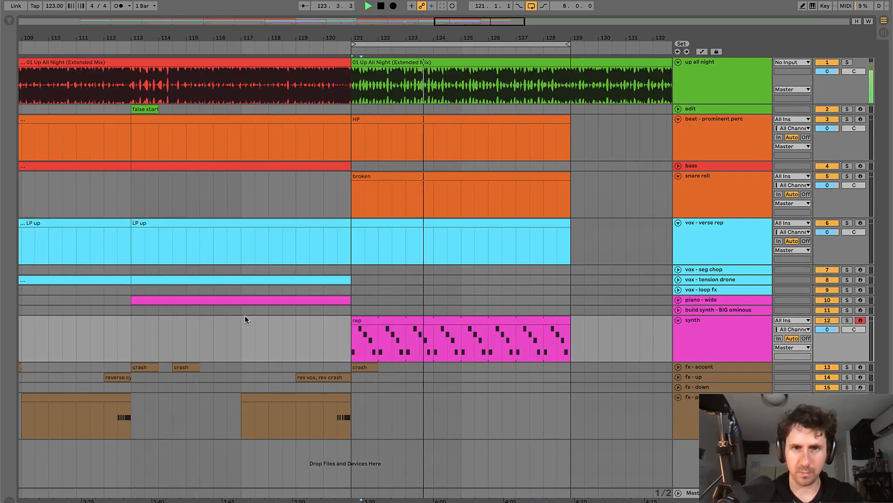
scroll(494, 322, "right", 3)
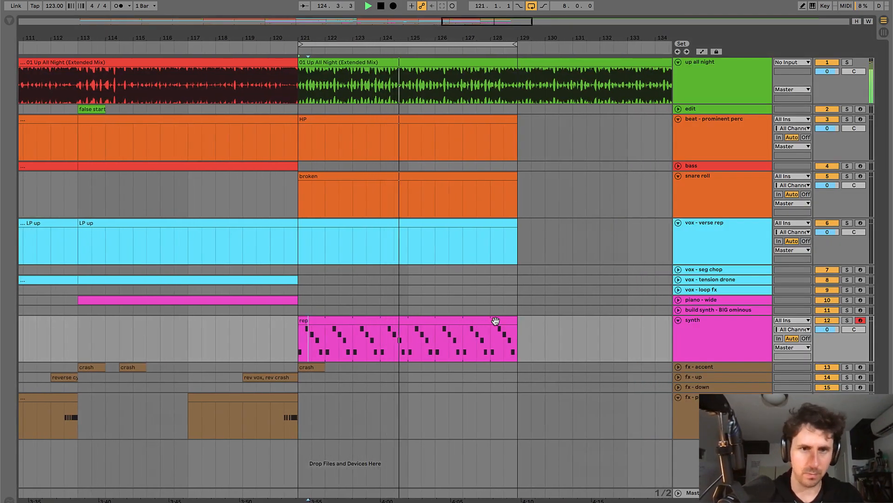
scroll(415, 292, "right", 3)
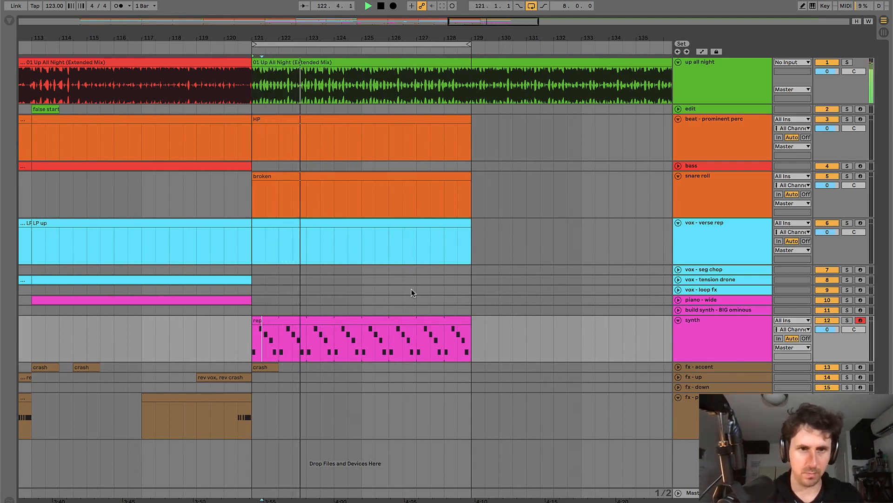
key("space")
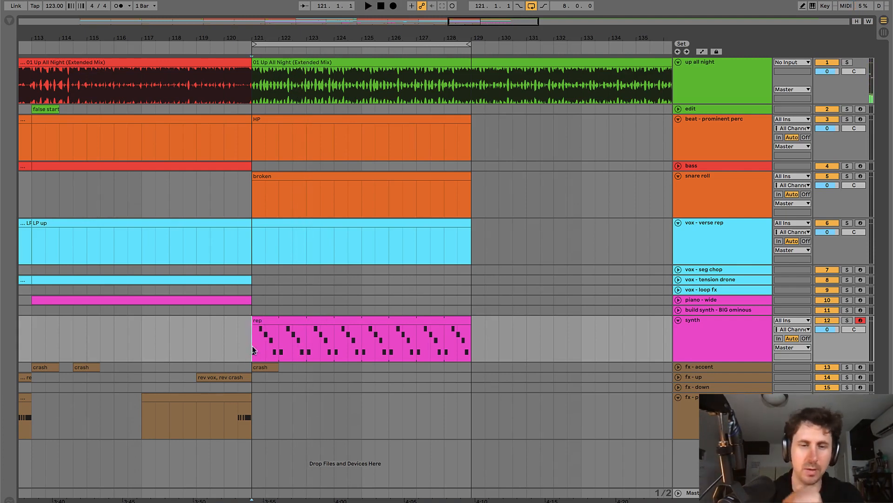
key("space")
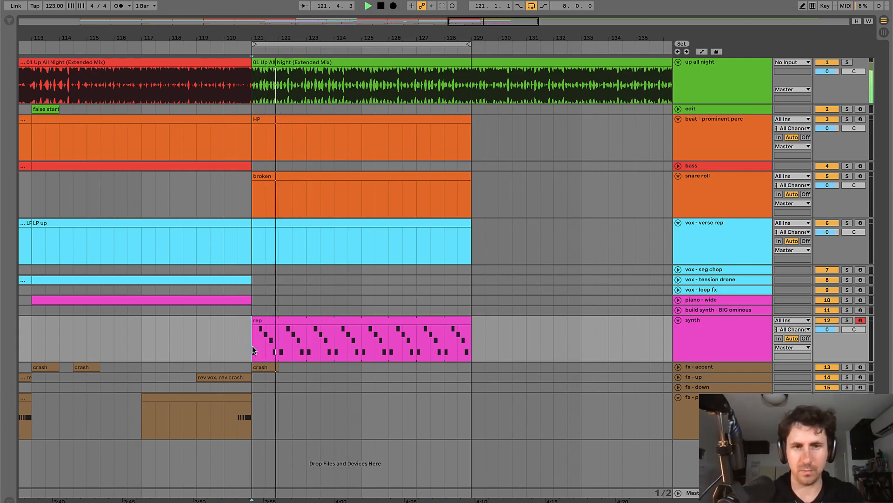
- Replay the opening beats of bar 121 in short bursts to examine how the synth rep pattern starts against the reference
key("space")
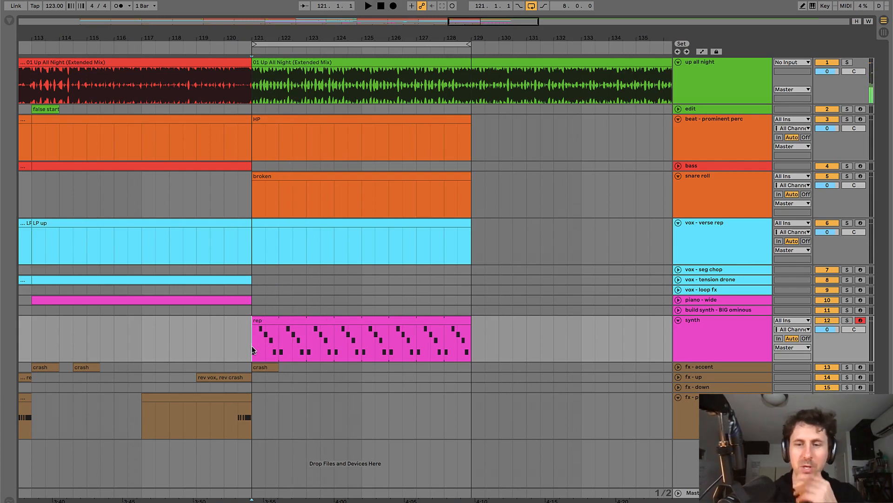
scroll(251, 350, "up", 3)
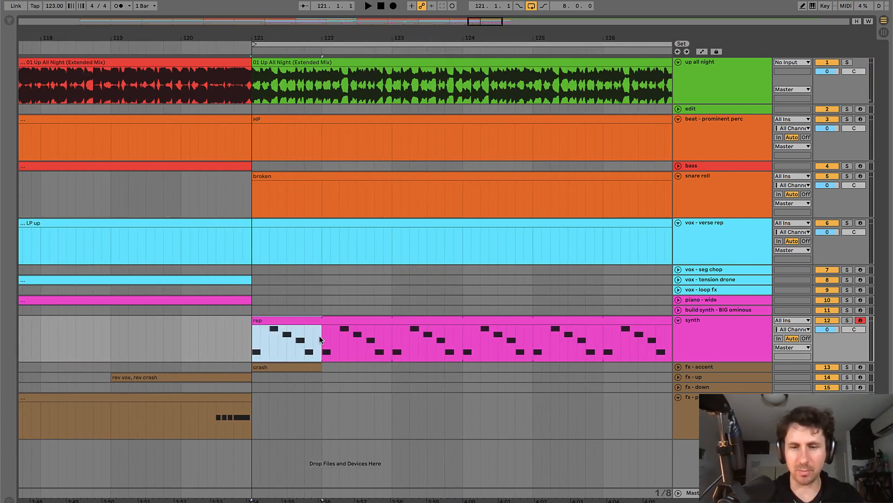
scroll(319, 336, "down", 2)
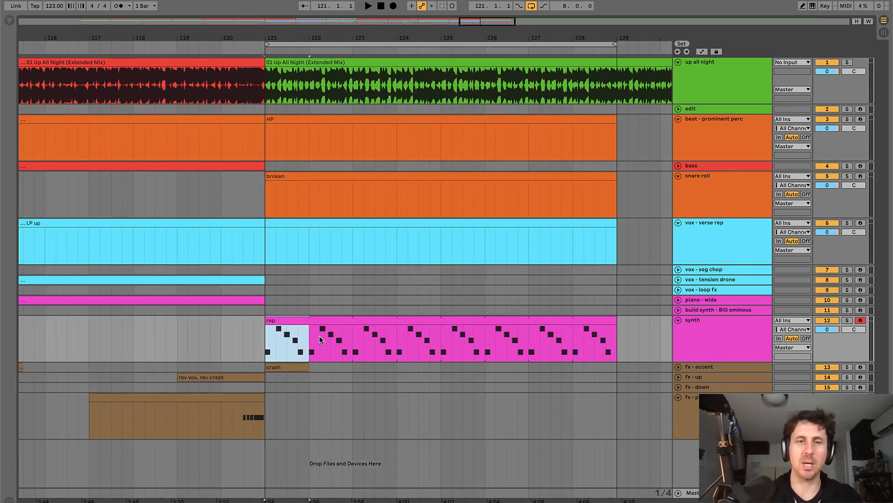
left_click(260, 342)
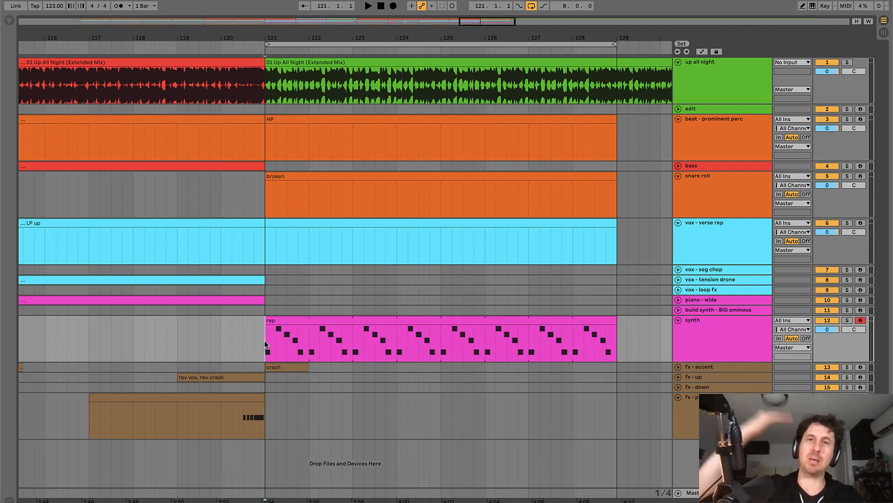
key("space")
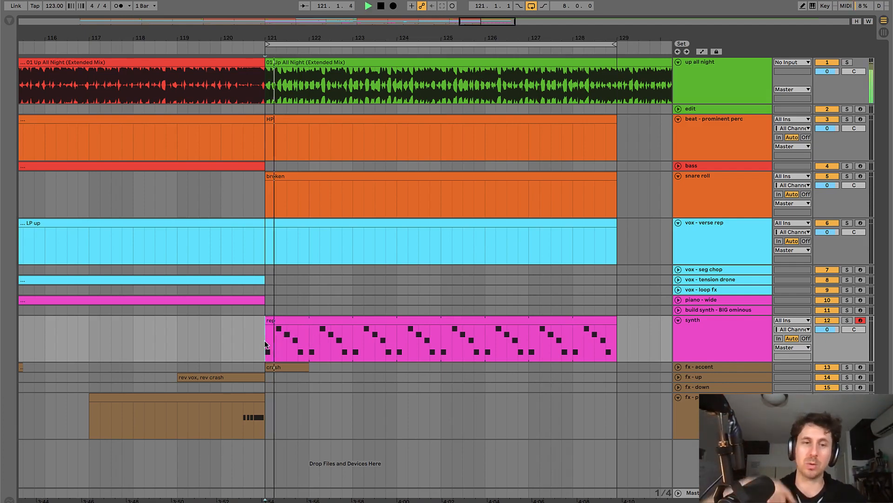
key("space")
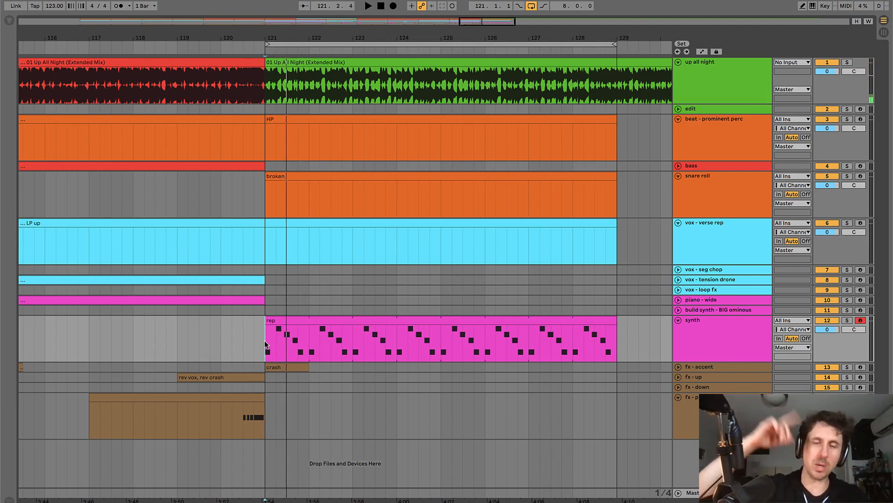
key("space")
key("space")
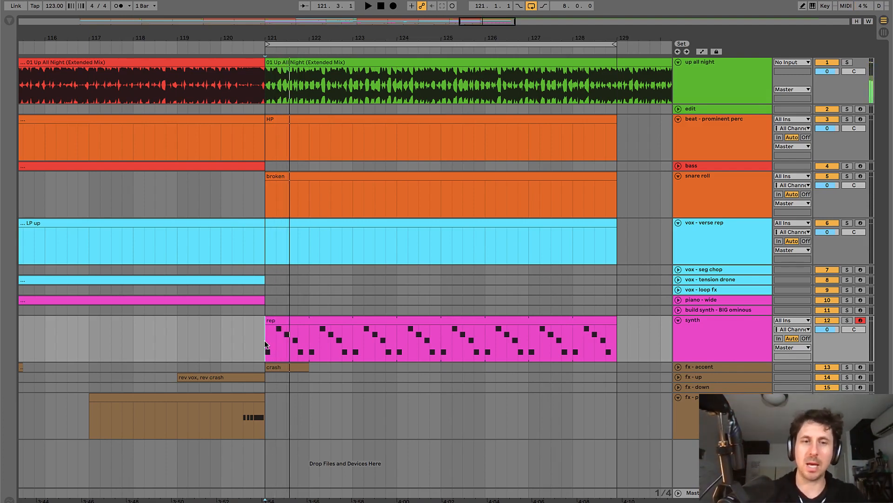
- Examine the first two bars of the synth rep, marking the later beats of bar 122 and replaying from bar 121 for comparison
left_click_drag(319, 346, 354, 345)
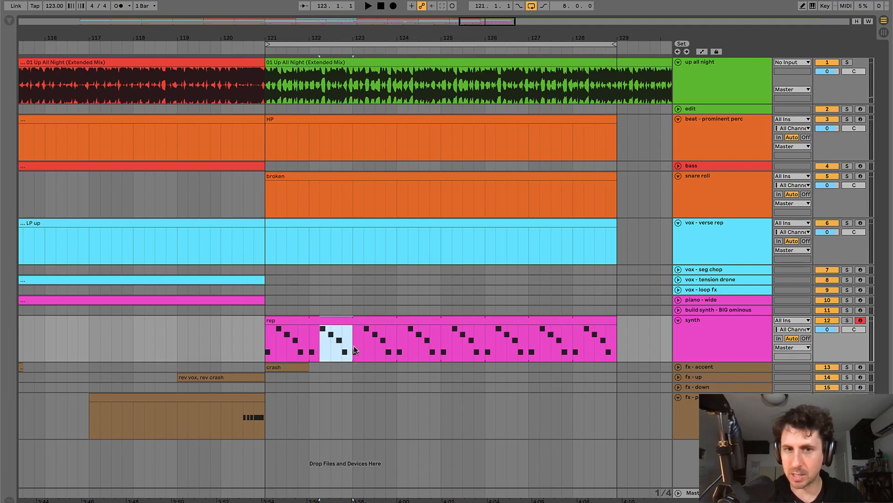
left_click_drag(331, 240, 351, 240)
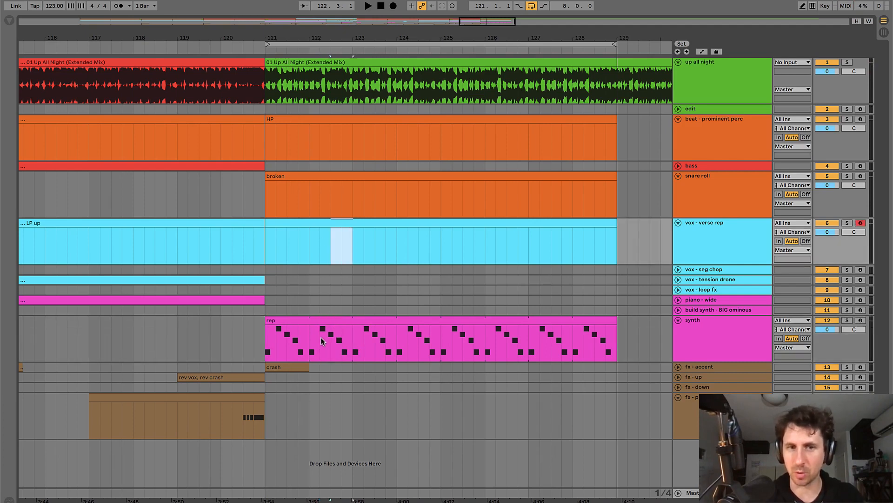
left_click(307, 346)
key("space")
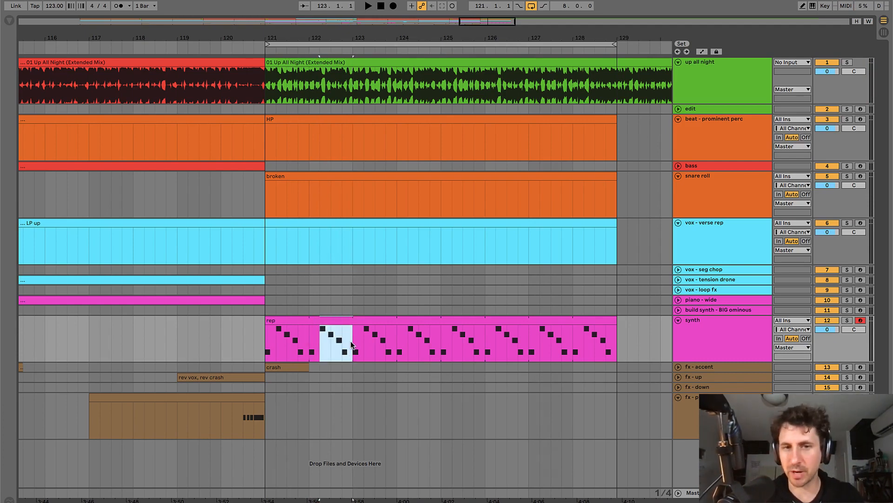
left_click_drag(266, 344, 341, 329)
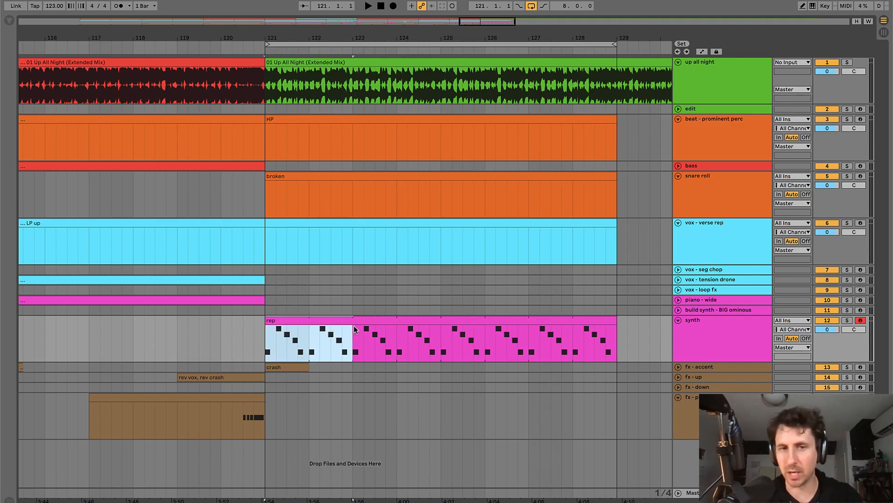
left_click(260, 341)
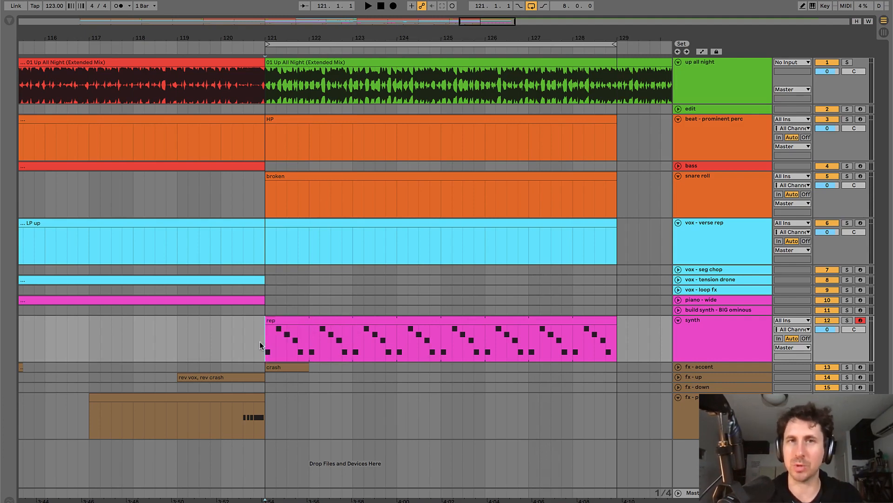
key("space")
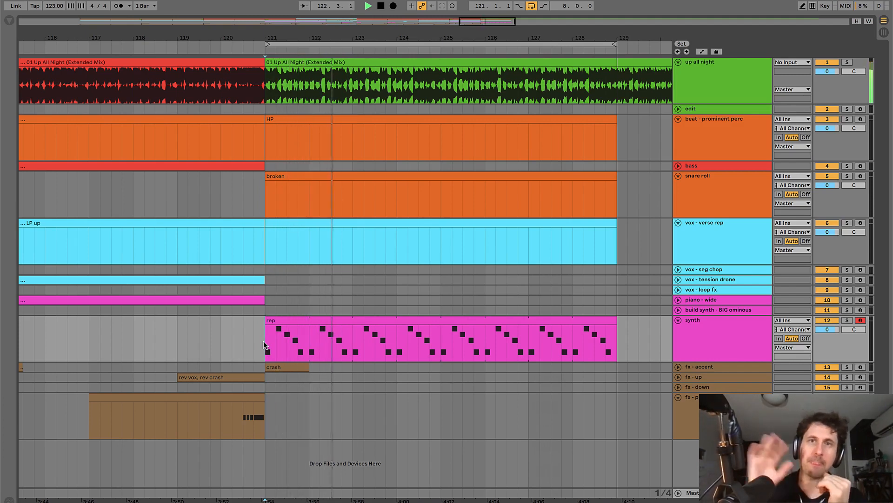
key("space")
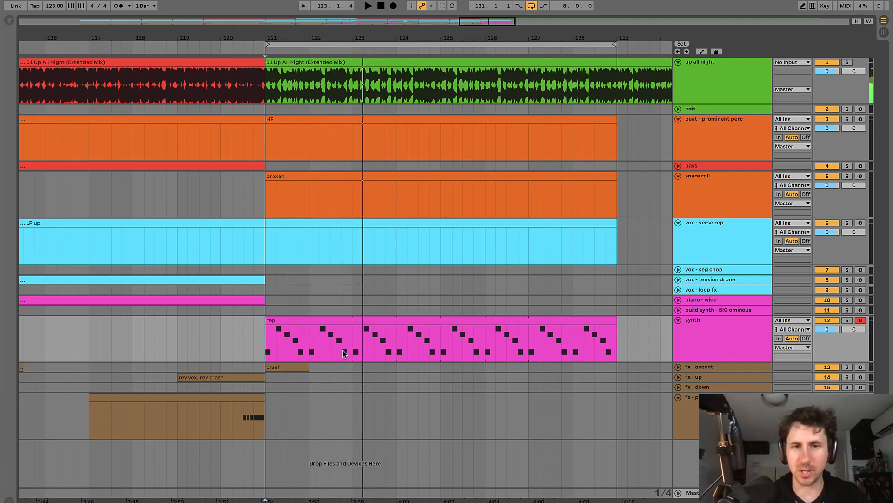
left_click(338, 346)
left_click(258, 342)
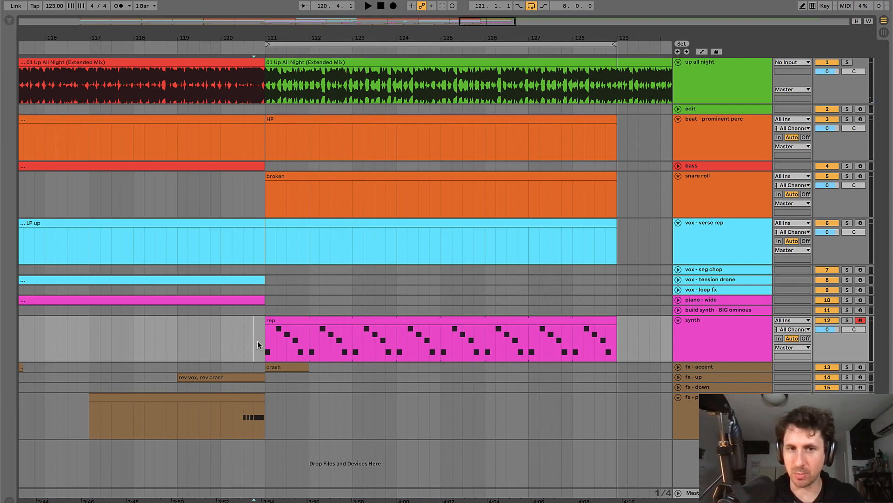
left_click_drag(284, 341, 354, 351)
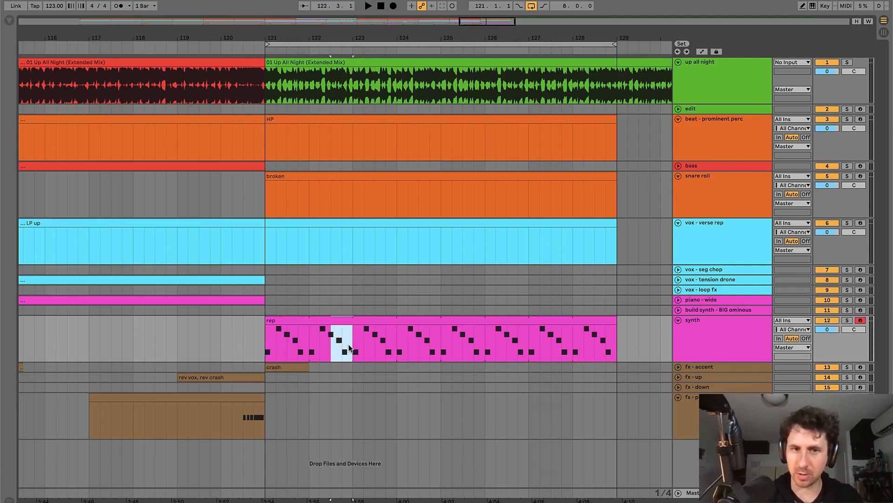
left_click(264, 347)
key("space")
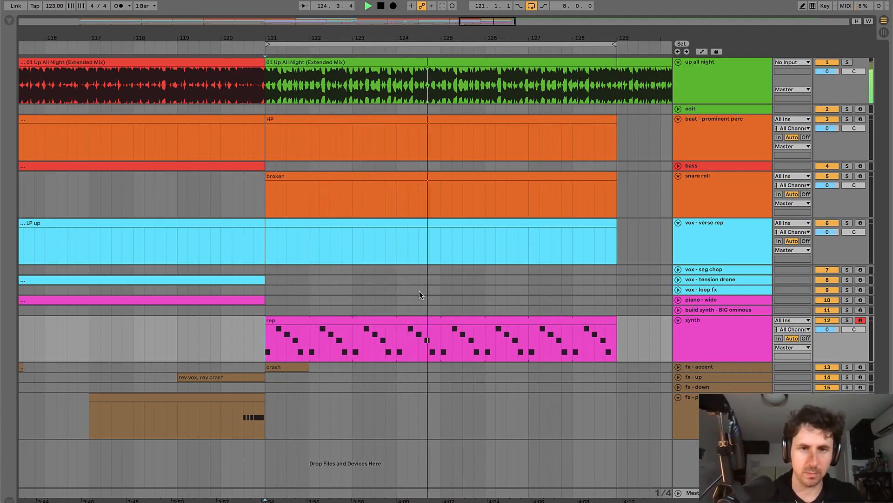
- Duplicate the vox - tension drone clip so it also covers bars 121 to 129
scroll(420, 291, "right", 3)
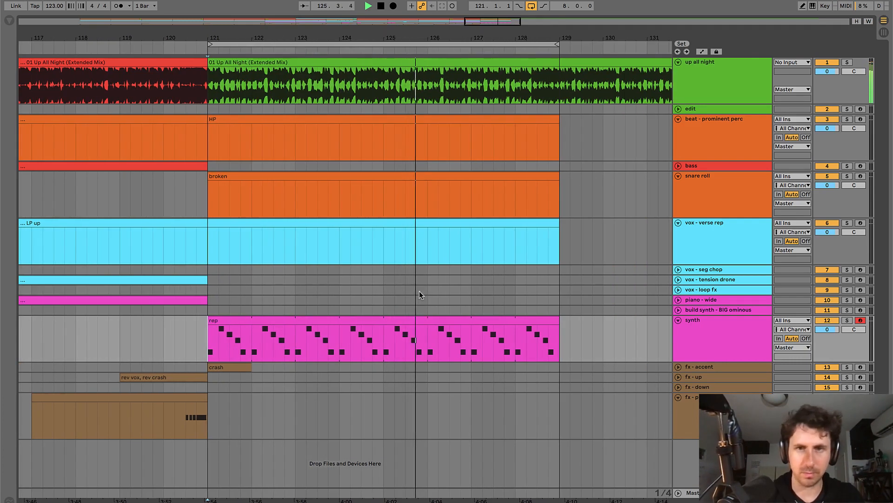
left_click(696, 279)
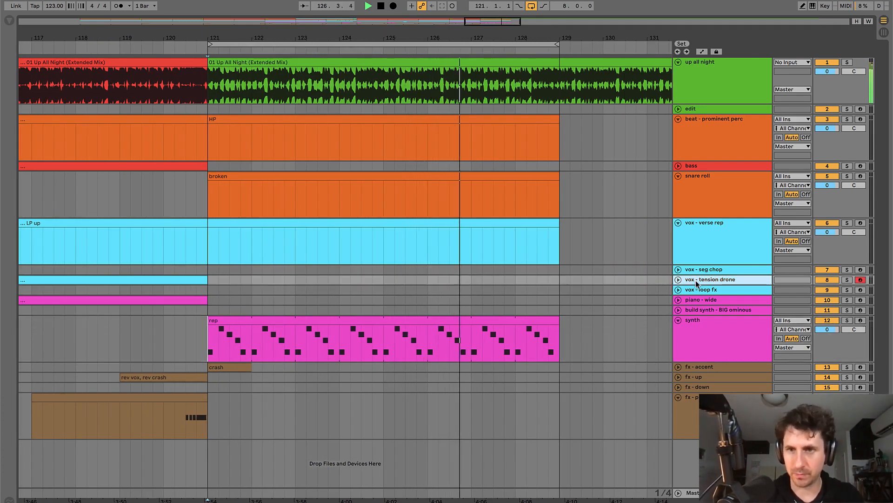
left_click(197, 281)
key("super+d")
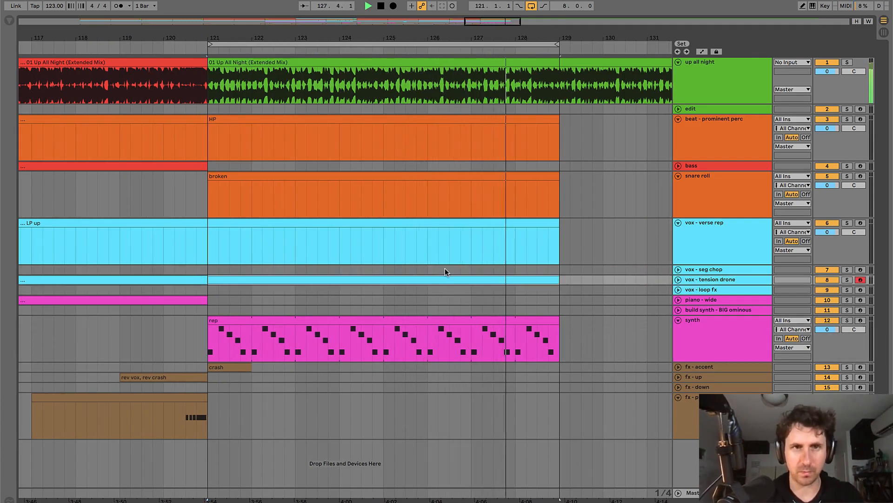
- Insert a MIDI track below the snare roll track, naming the original "snare roll - bright" and the new one "sn roll - low"
left_click(404, 176)
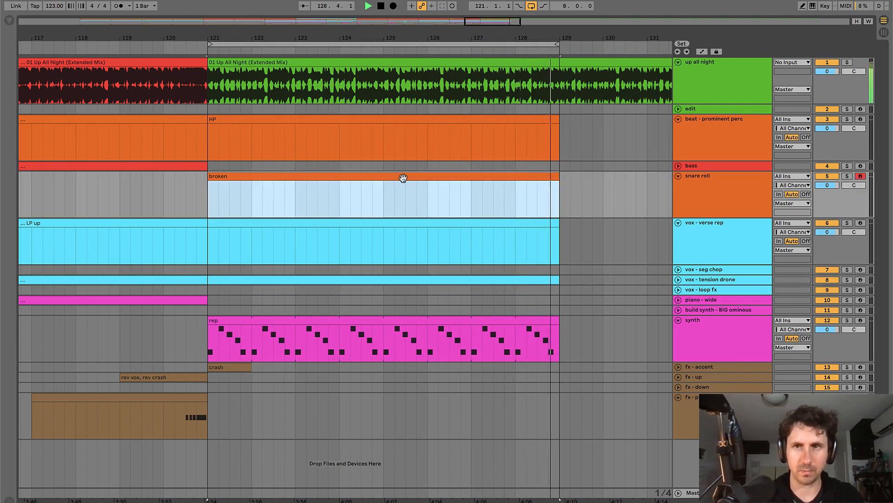
left_click(718, 191)
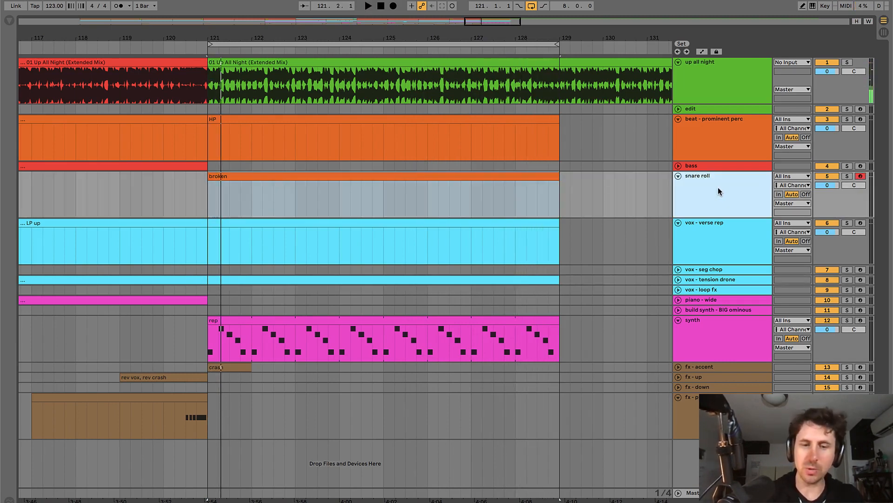
key("super+shift+t")
left_click(717, 191)
key("super+r")
key("Right")
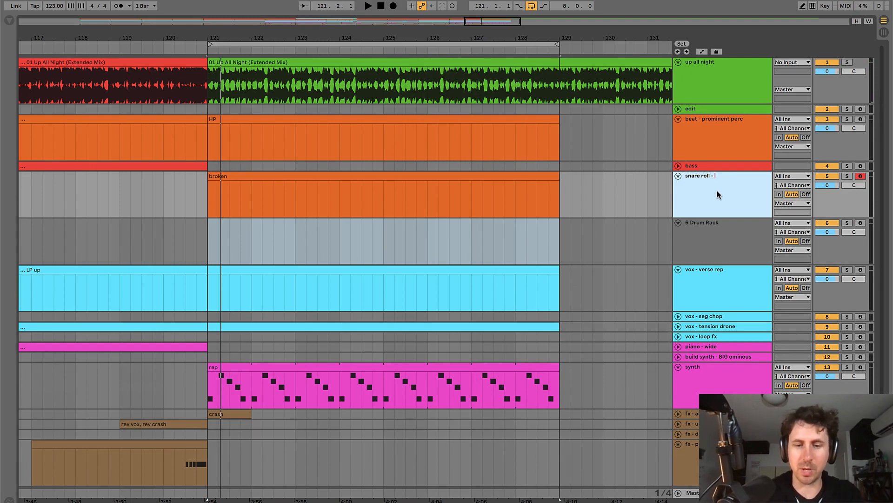
left_click(721, 233)
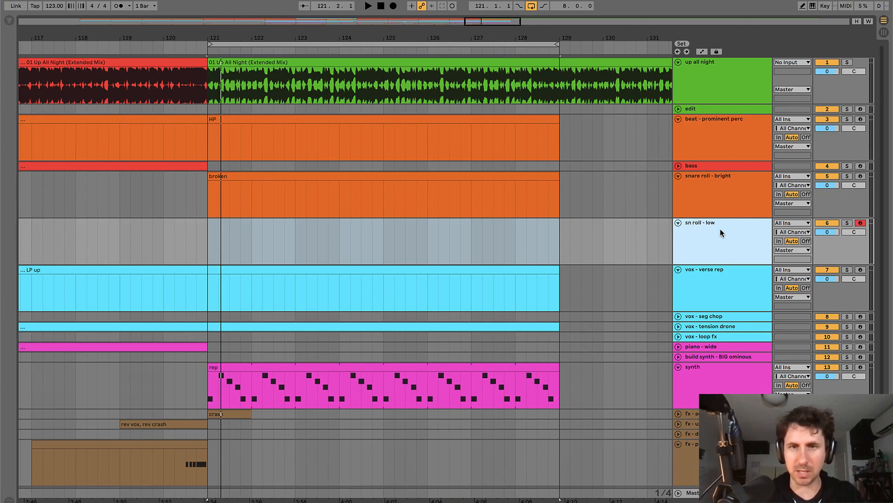
- Play from bar 121 and fold all tracks, keeping only up all night and snare roll - bright unfolded
left_click(208, 234)
key("space")
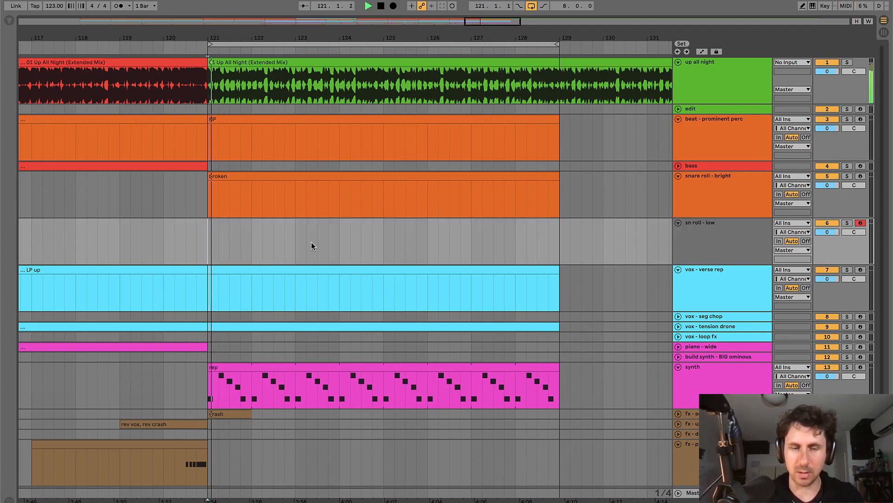
key("super+alt+u")
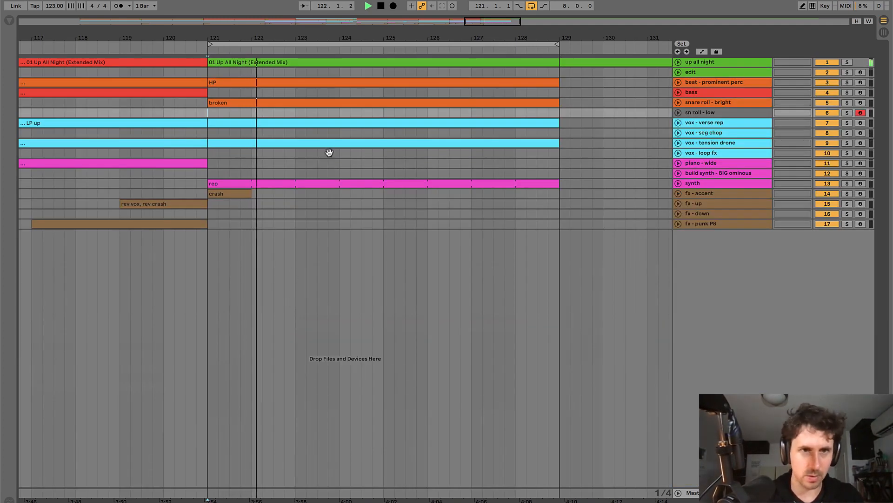
left_click(678, 62)
left_click(688, 139)
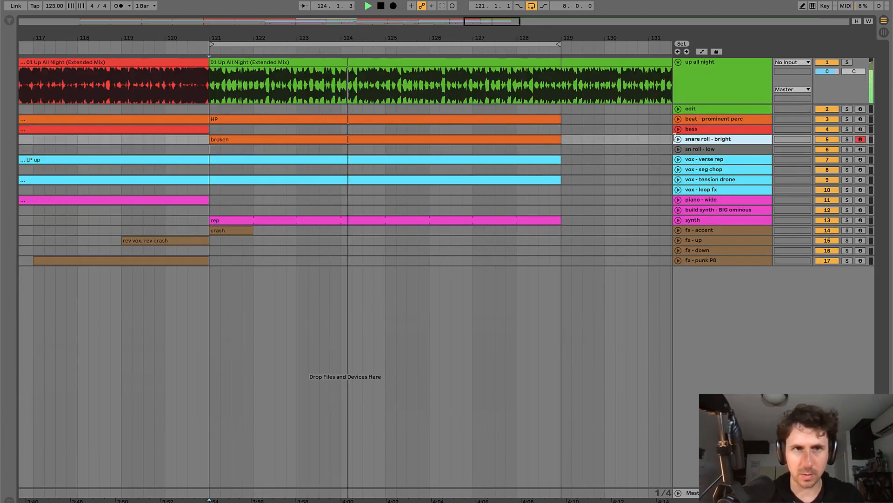
left_click(679, 139)
- Create an empty MIDI clip from bar 125 to bar 129 on the sn roll - low track and hide the clip editor
left_click(382, 185)
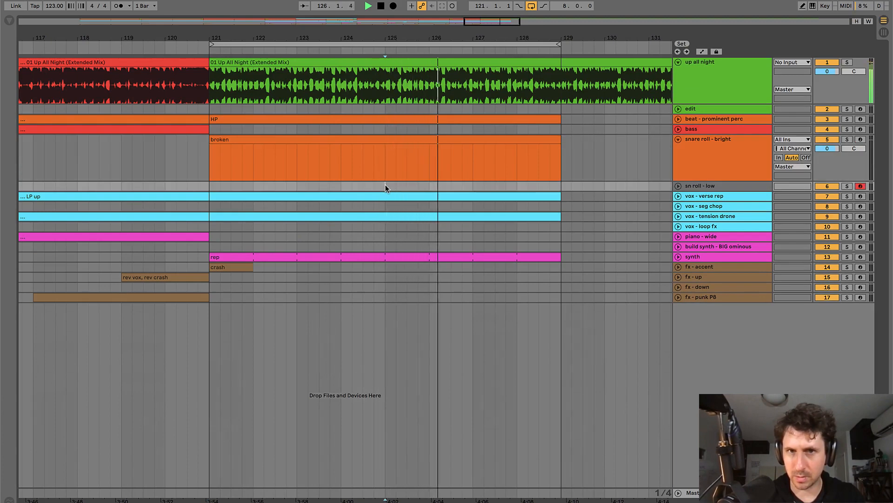
left_click_drag(382, 185, 562, 187)
key("ctrl+shift+m")
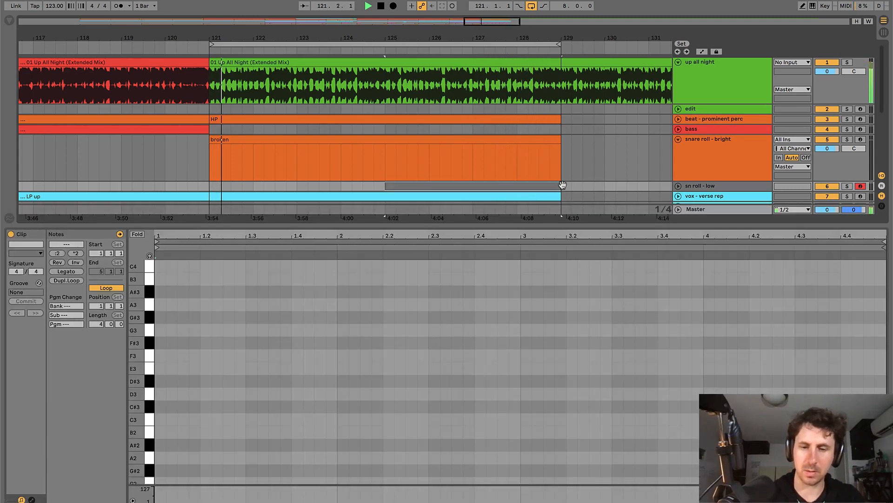
key("ctrl+alt+l")
- Color the sn roll - low track orange and assign the track color to its clips
right_click(712, 185)
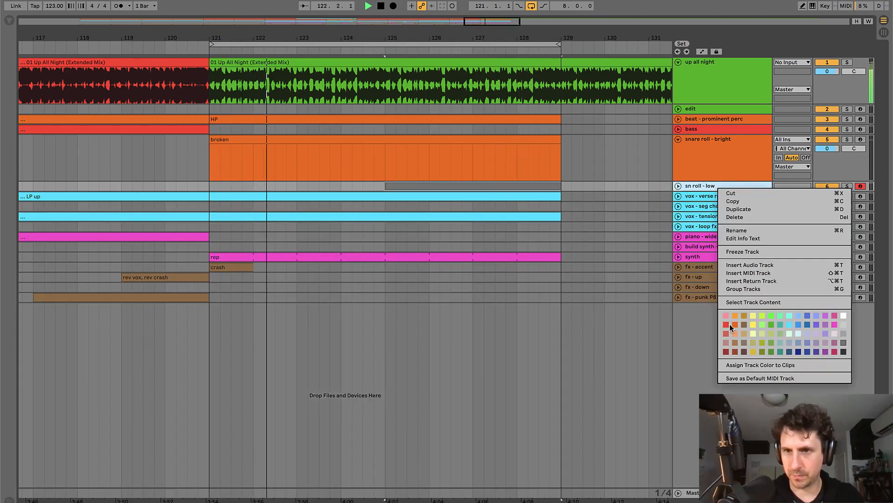
left_click(730, 322)
right_click(712, 186)
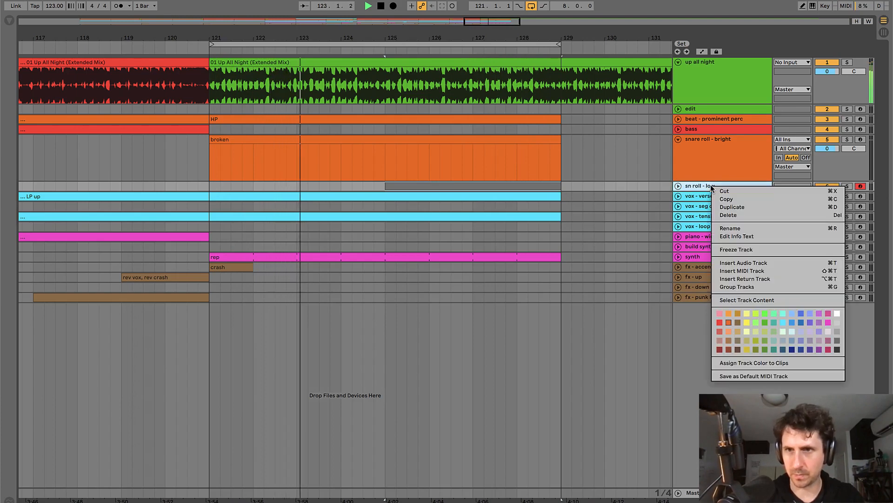
left_click(736, 364)
- Place the insert marker at bar 128 on the bass track and turn off the arrangement loop covering bars 121 to 129
left_click_drag(492, 33, 409, 34)
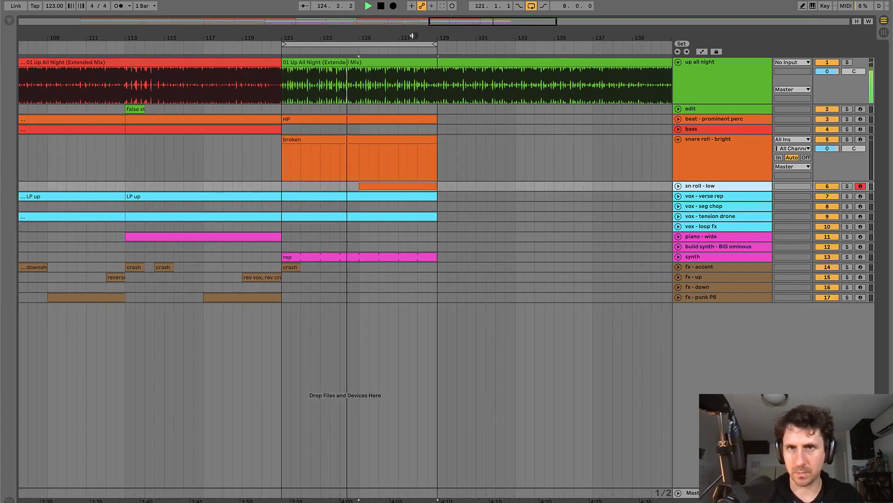
left_click(412, 130)
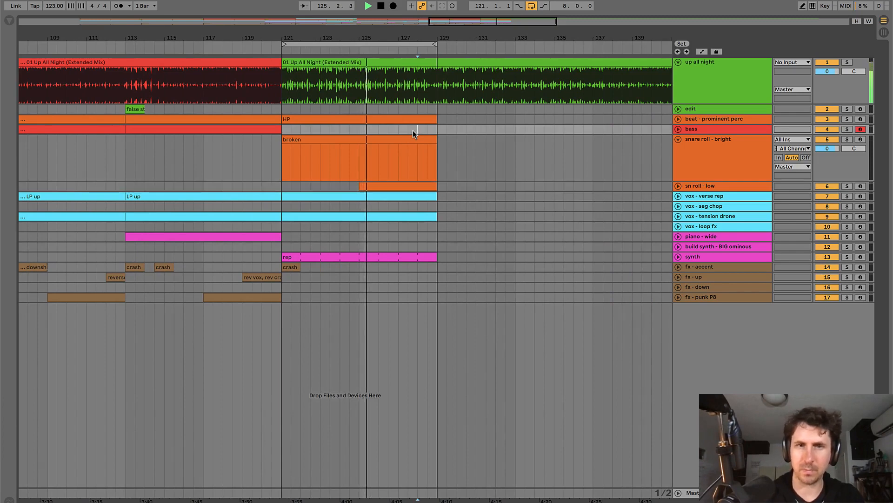
key("plus")
scroll(412, 130, "right", 3)
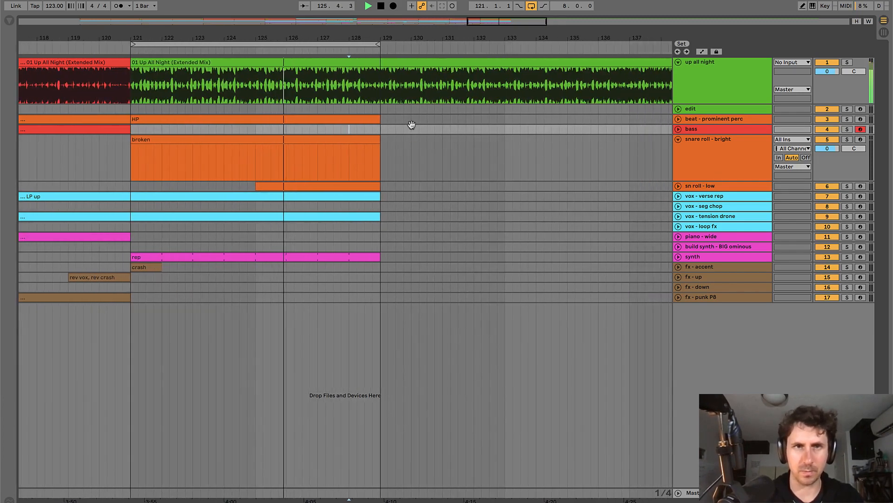
left_click(531, 6)
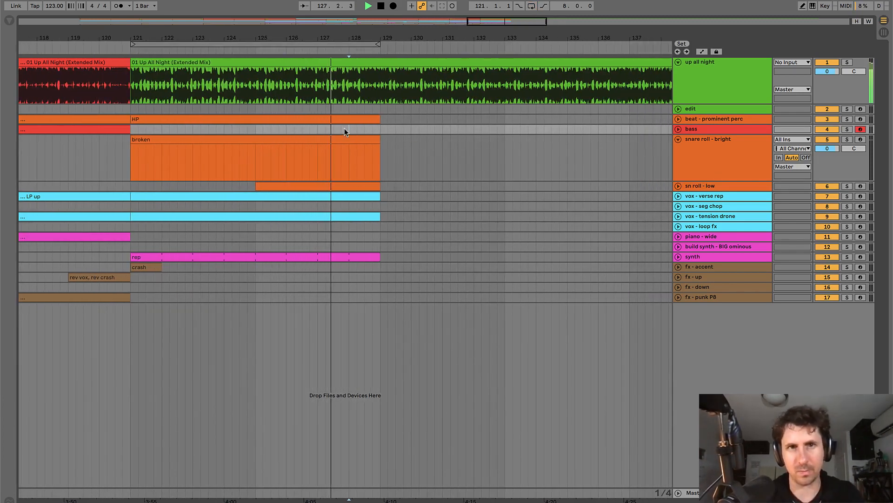
- Duplicate the clips spanning bars 121 to 129, from the beat track through the synth track, into bars 129 to 137
left_click(325, 129)
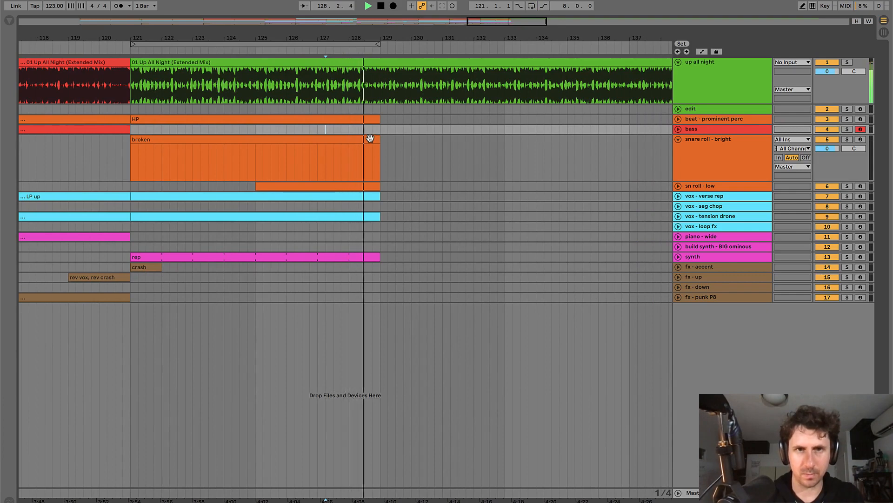
left_click(355, 119)
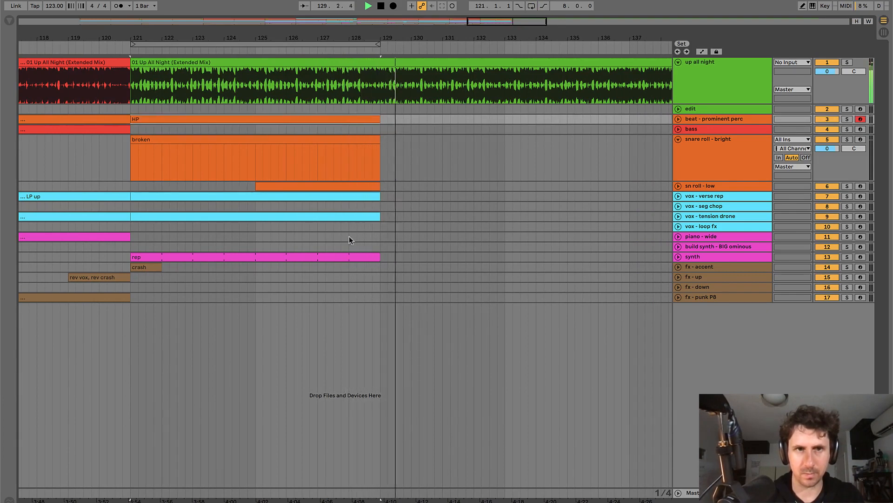
left_click(346, 259, "shift")
key("ctrl+d")
- Rename the duplicated synth clip at bar 129 as ostinato
left_click(428, 255)
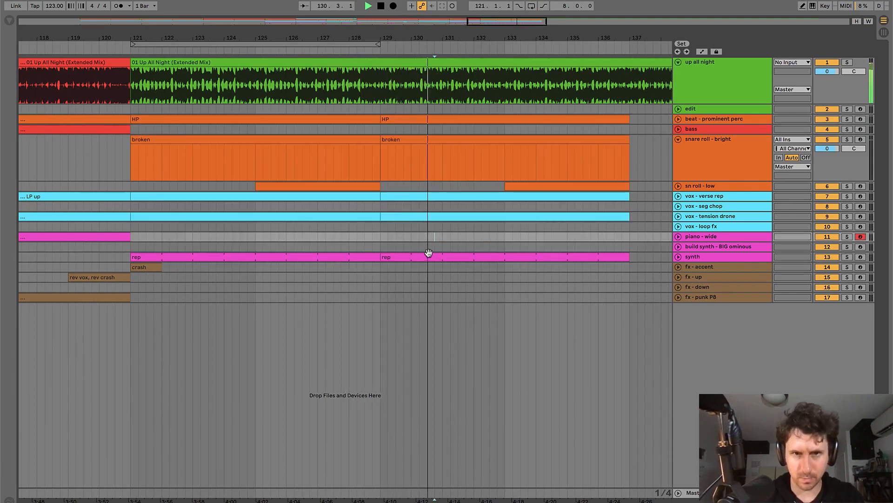
key("ctrl+r")
type("ostinato")
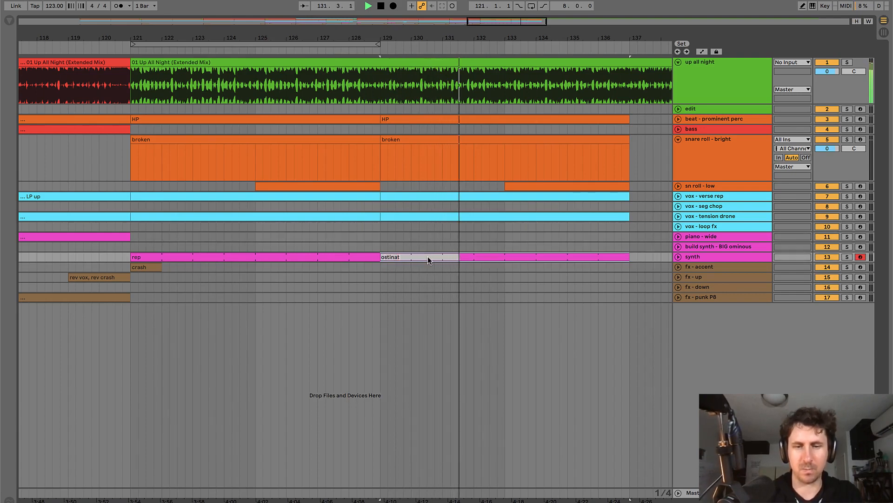
key("Return")
- Open the ostinato clip's notes and transpose the E3 note down to C3
double_click(428, 257)
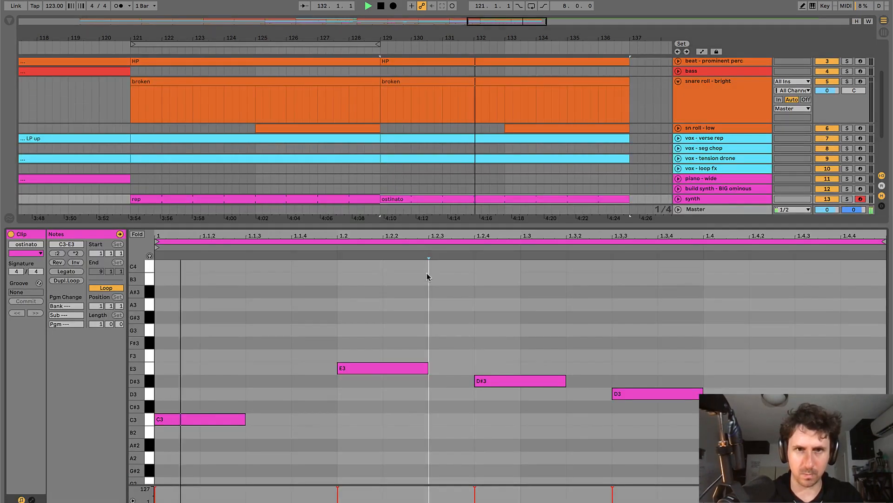
left_click(401, 369)
key("Down")
key("Down")
key("Down")
key("Down")
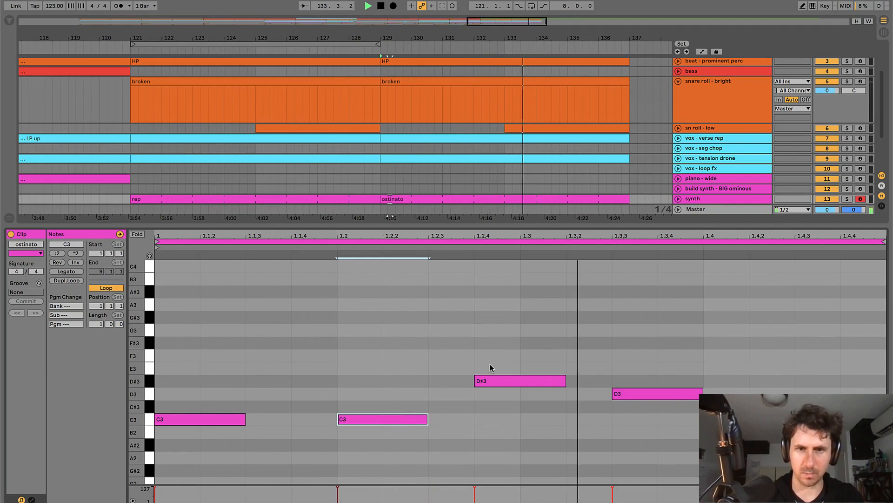
- Transpose the ostinato clip's D#3 and D3 notes down to C3 and hide the clip editor
left_click(492, 380)
key("Down")
key("Down")
key("Down")
left_click(666, 393)
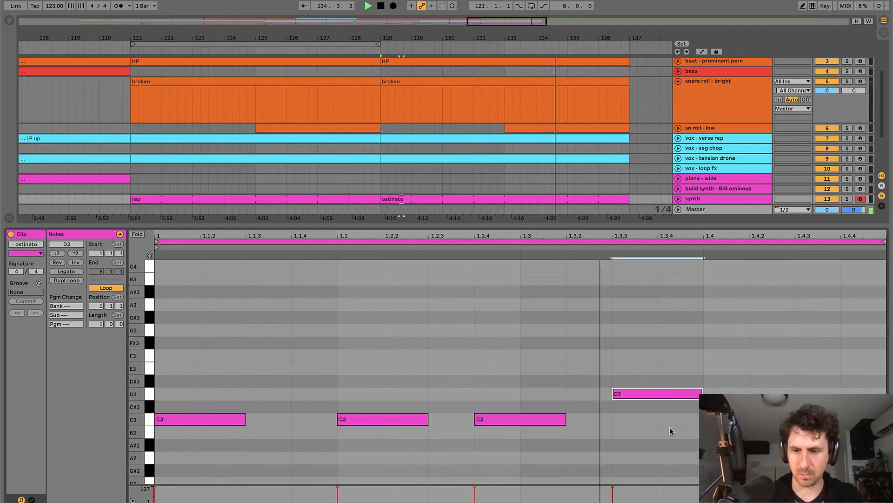
key("Down")
key("Down")
left_click(655, 384)
key("super+alt+l")
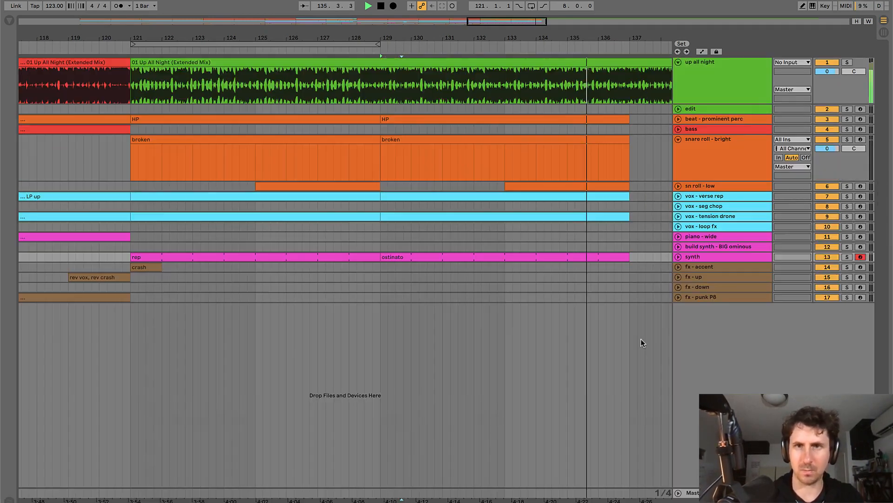
- Loop the ostinato clip's range from bar 129 to 137 and duplicate the first sn roll - low clip into bars 129 to 133
left_click(571, 257)
key("super+l")
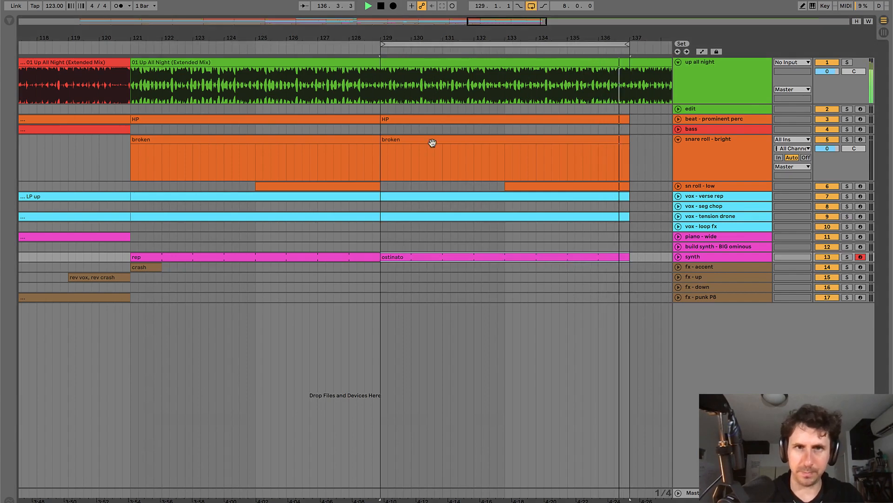
left_click(470, 143)
left_click(372, 186)
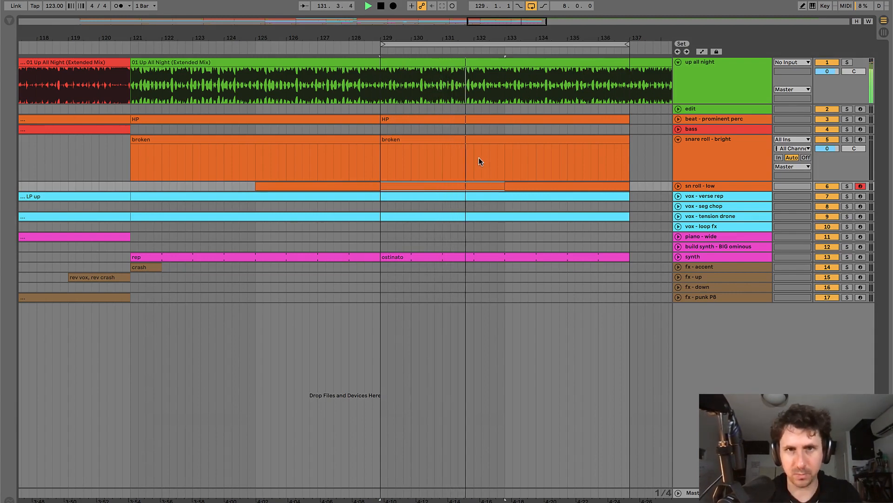
- Play the loop from bar 129 and check the HP and broken clips there against the reference track
key("space")
left_click(469, 119)
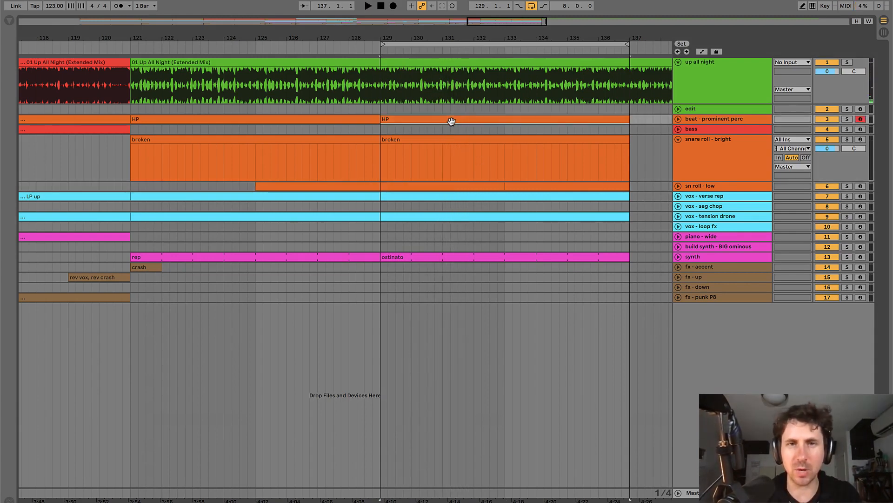
scroll(451, 122, "right", 3)
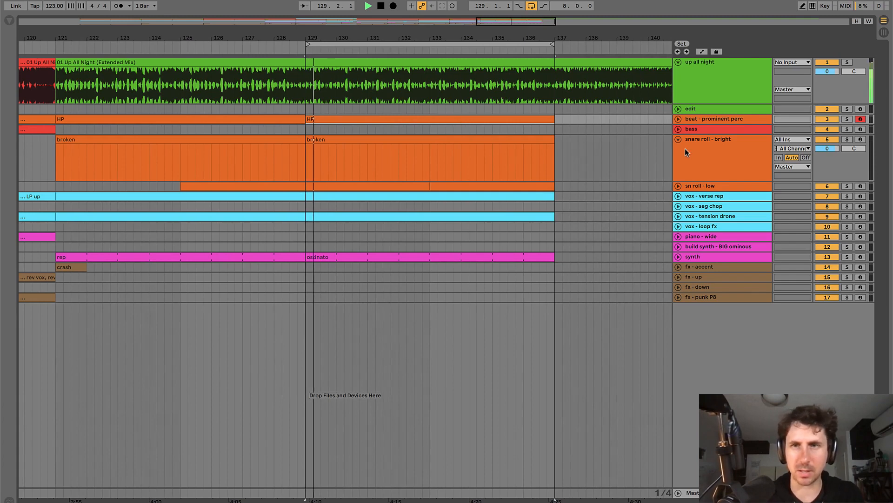
left_click(596, 137)
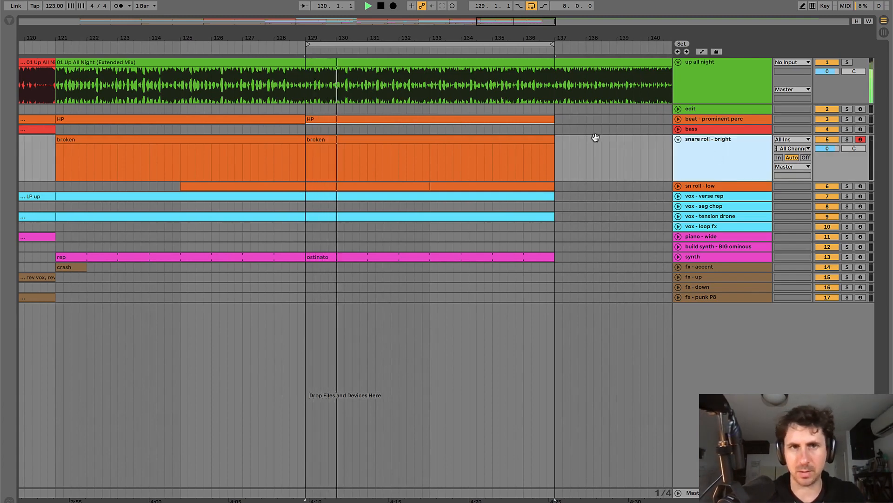
left_click(444, 140)
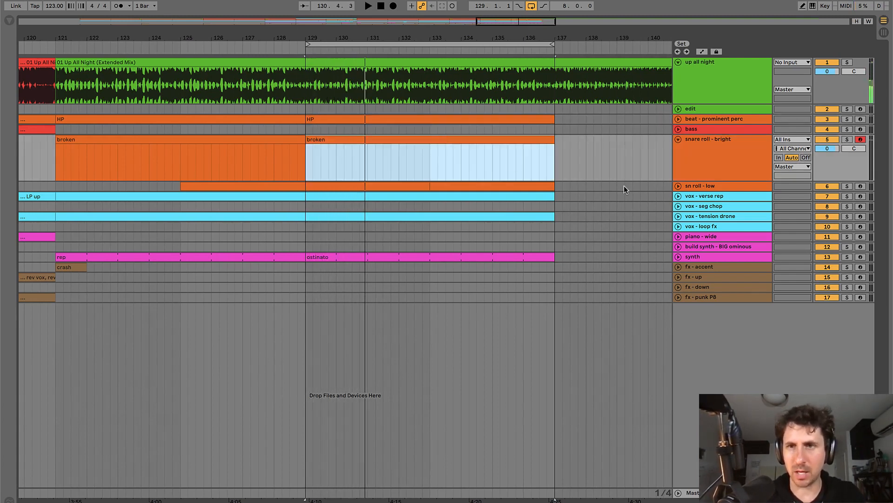
- Unfold the sn roll - low track and repeatedly play its clips from bar 129
left_click(678, 186)
left_click(402, 188)
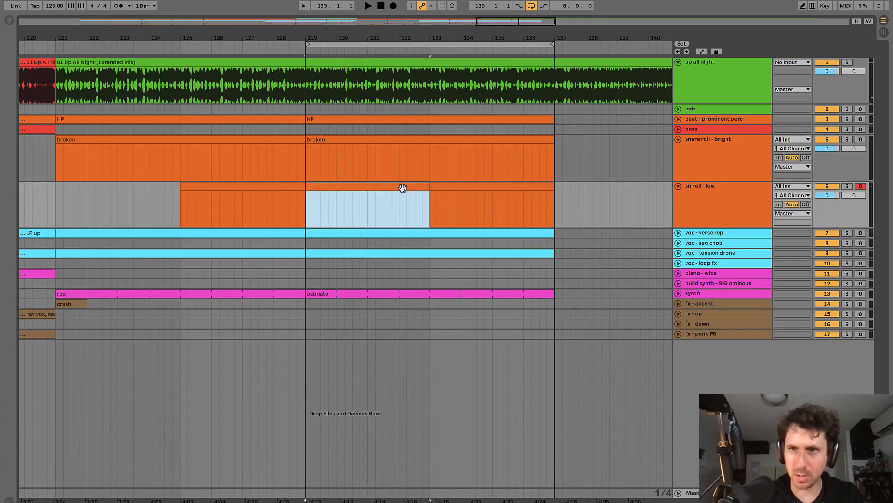
left_click(479, 186)
left_click(407, 188)
key("space")
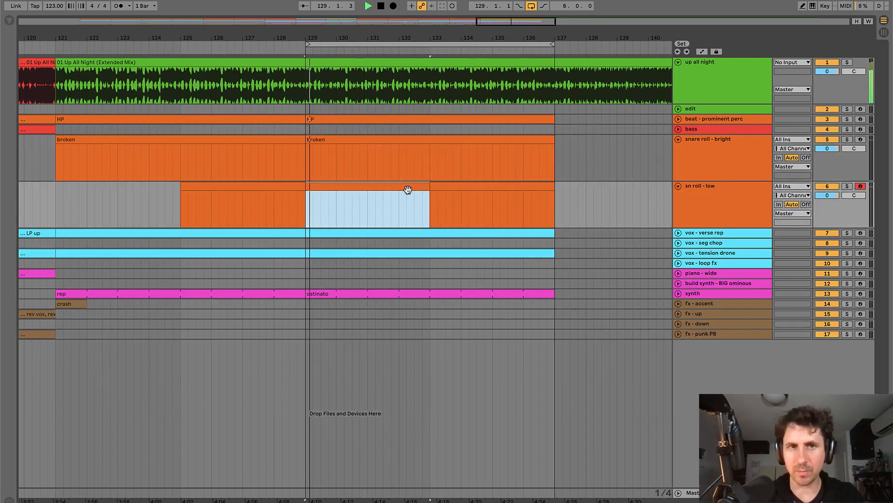
left_click(302, 203)
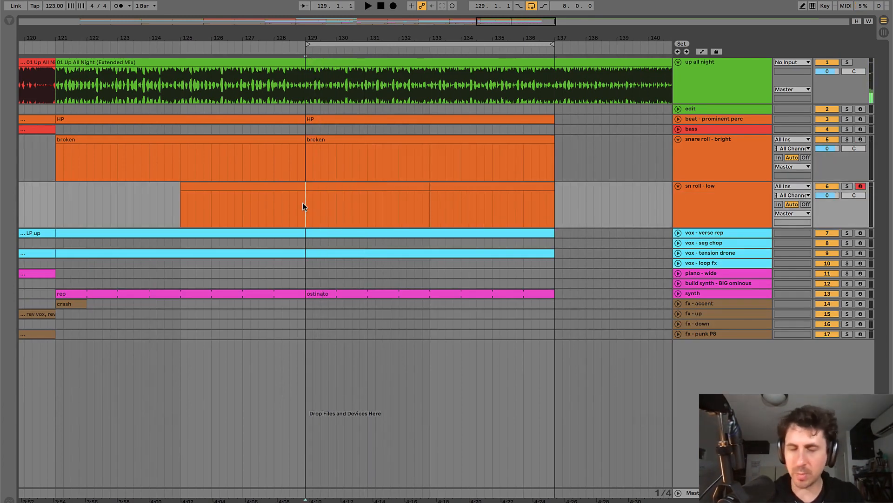
key("space")
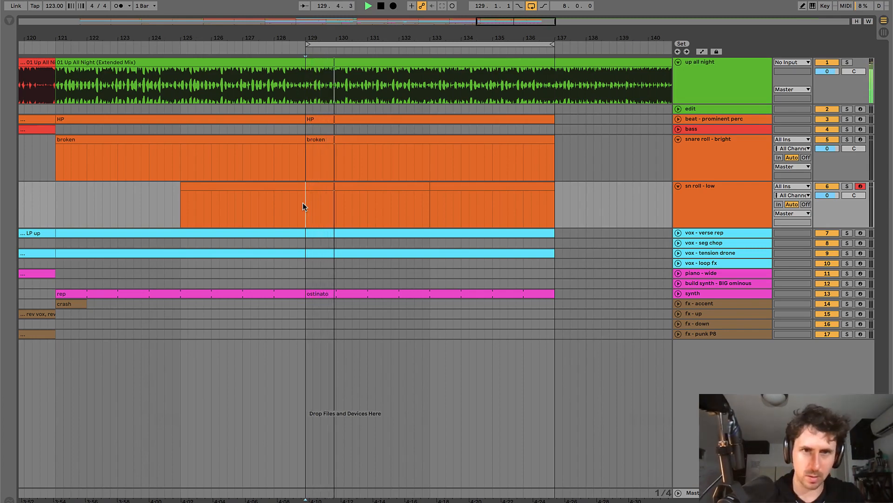
key("space")
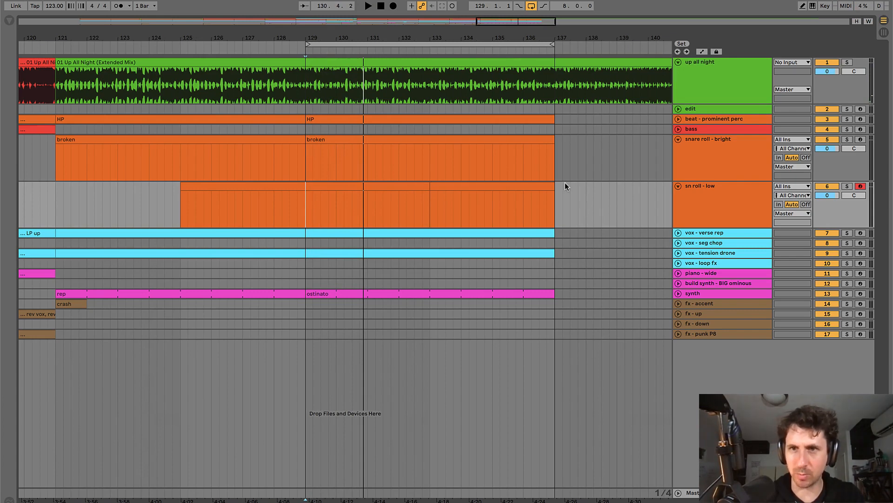
left_click(327, 186)
key("space")
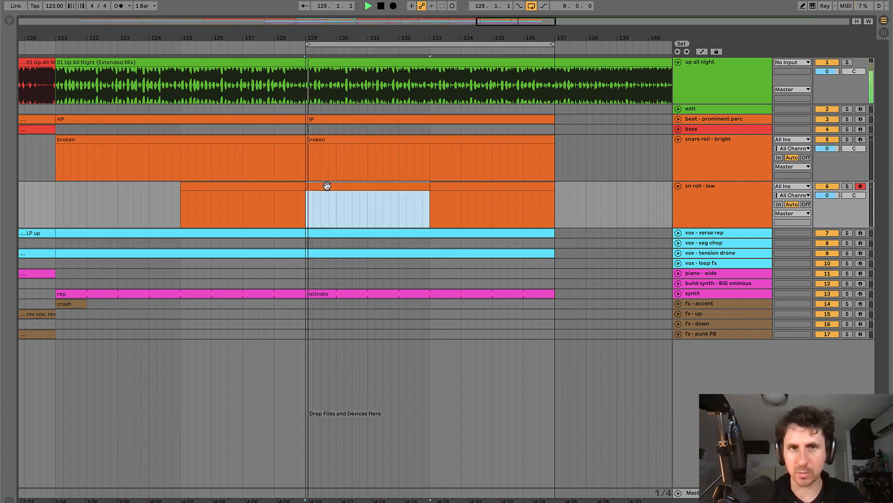
- Rename the snare roll - bright track as sn roll - bright
left_click(712, 162)
key("super+r")
key("Left")
key("Right")
key("Right")
key("Right")
key("Right")
key("Right")
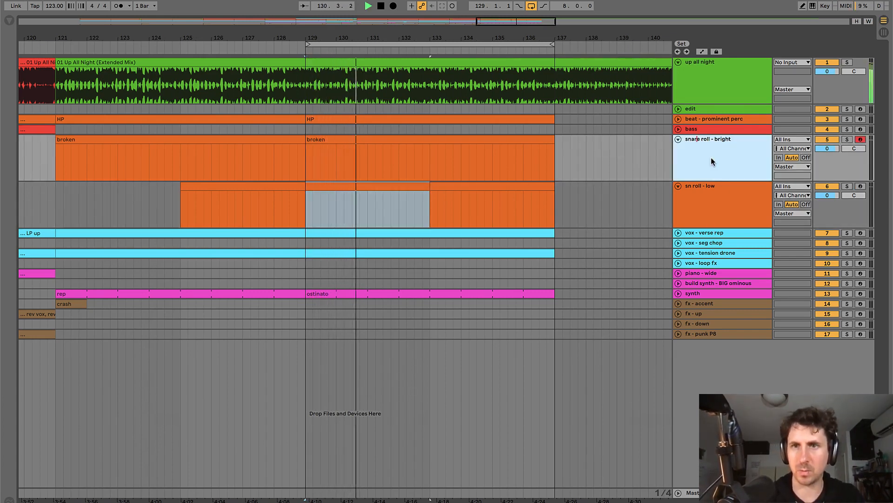
key("BackSpace")
key("BackSpace")
key("BackSpace")
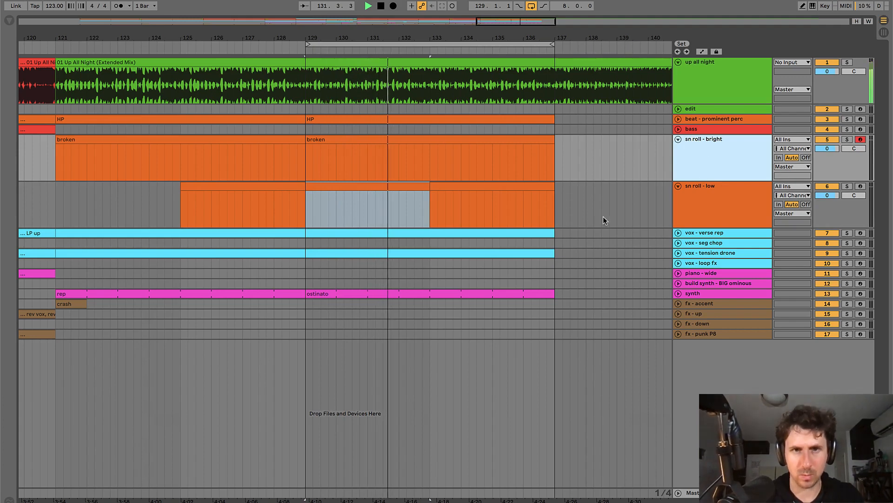
left_click(443, 207)
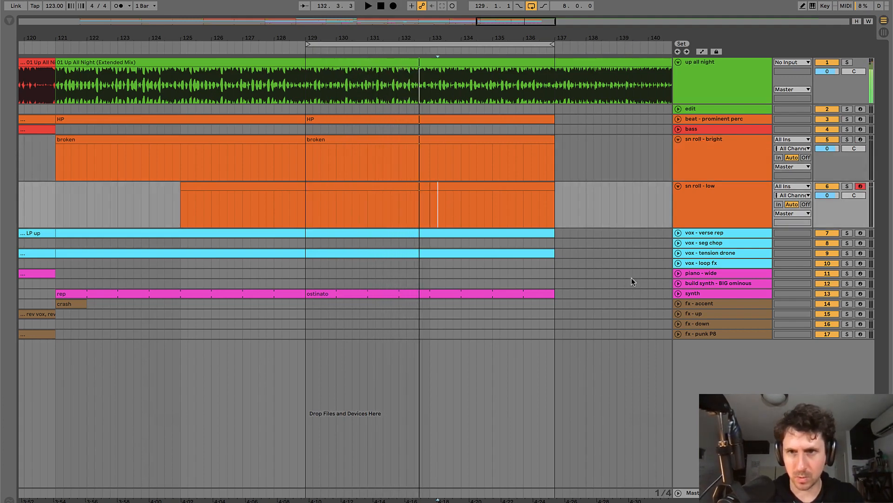
- Unfold the synth track and briefly play its ostinato clip from bar 129
left_click(690, 293)
left_click(678, 294)
left_click(395, 294)
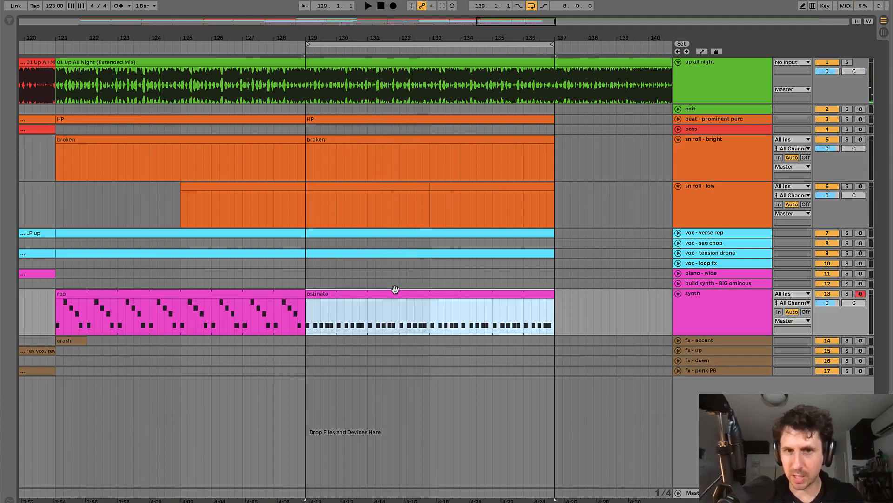
key("minus")
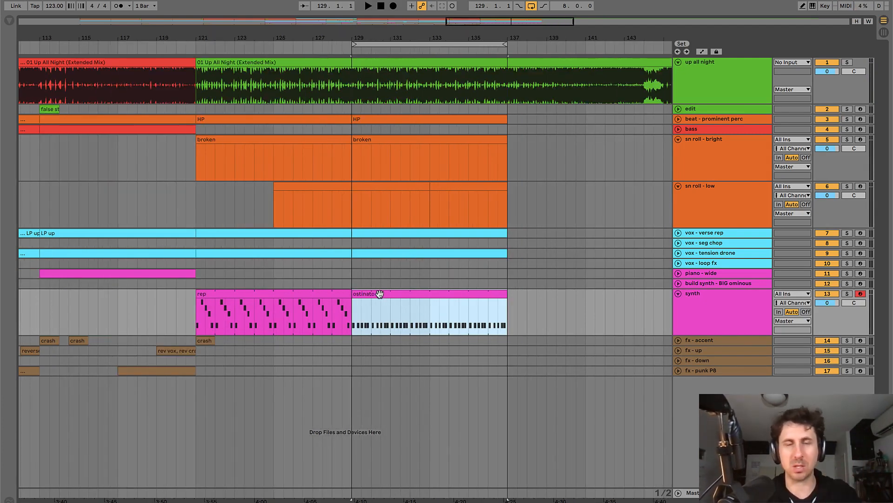
key("space")
key("space")
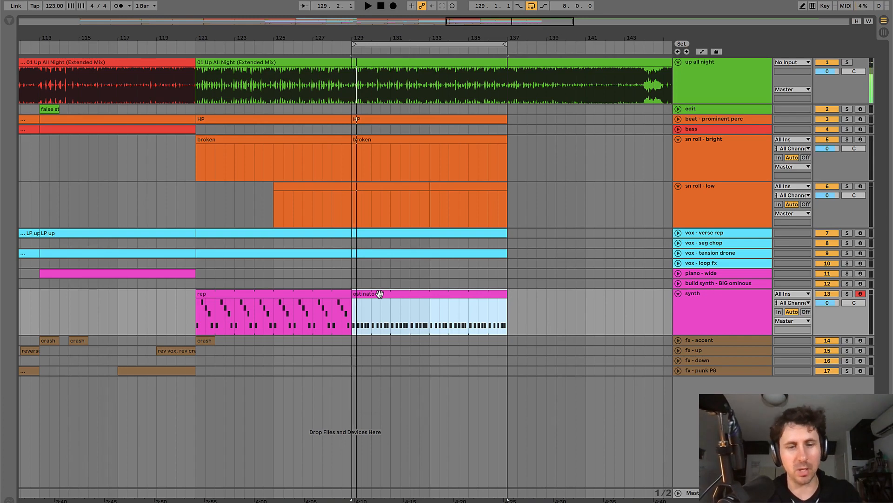
- Compare the rep and ostinato clips on the synth track and play the loop from bar 129
key("super+Tab")
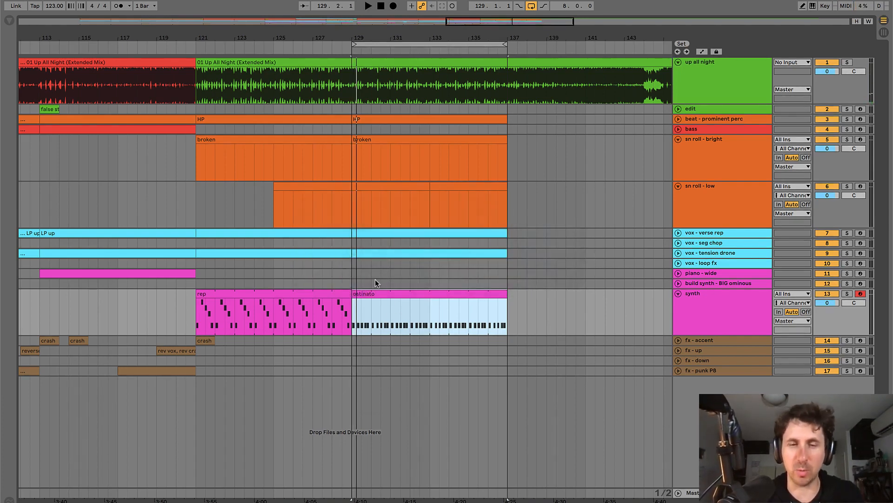
key("plus")
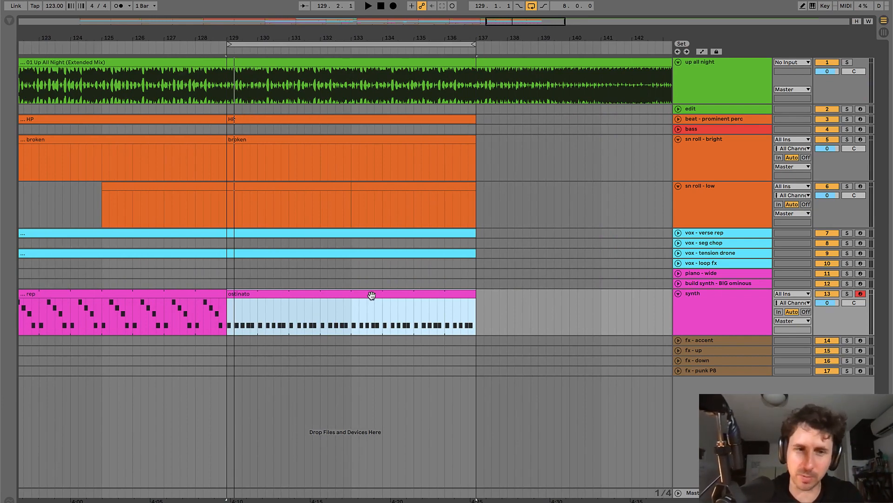
key("minus")
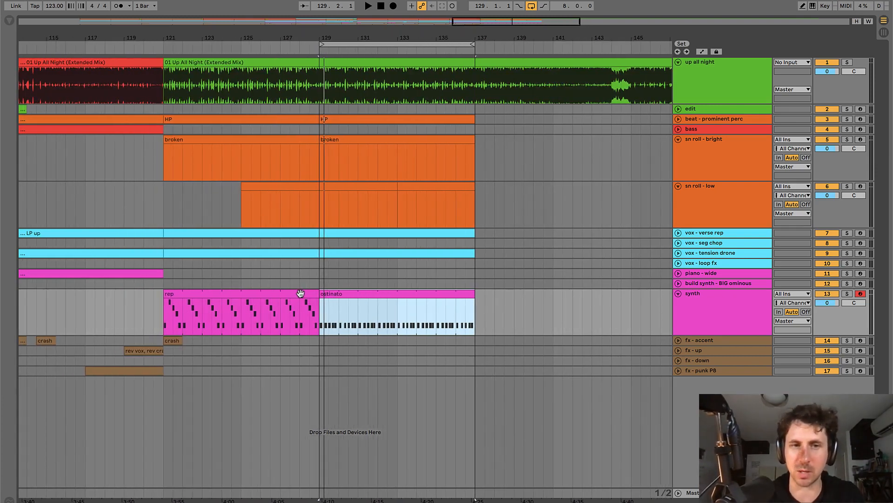
left_click(296, 294)
left_click(369, 294)
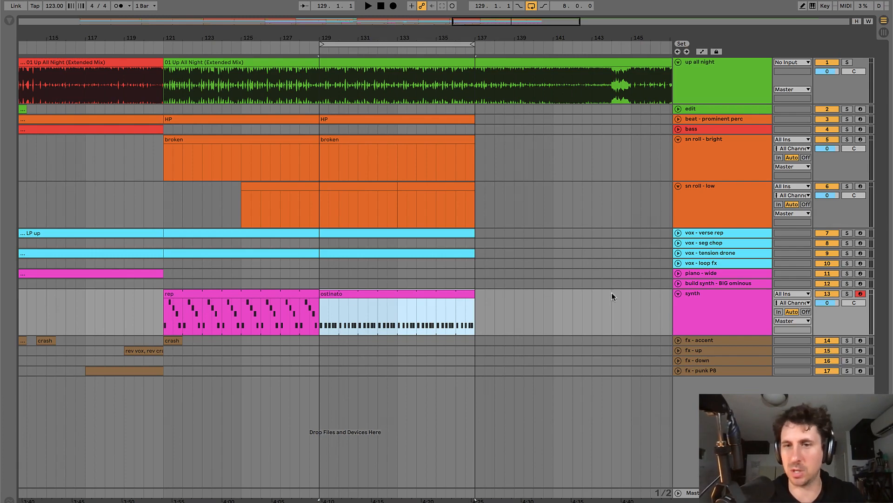
left_click(651, 313)
left_click(432, 293)
key("space")
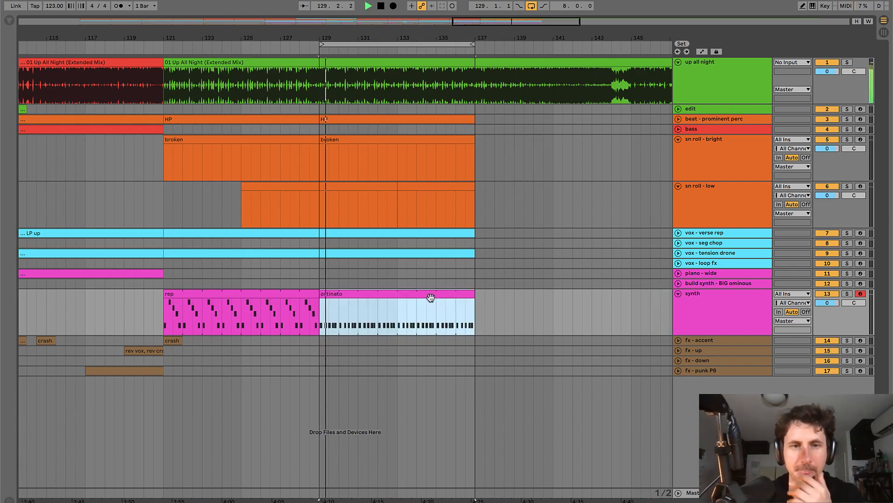
scroll(360, 312, "right", 1)
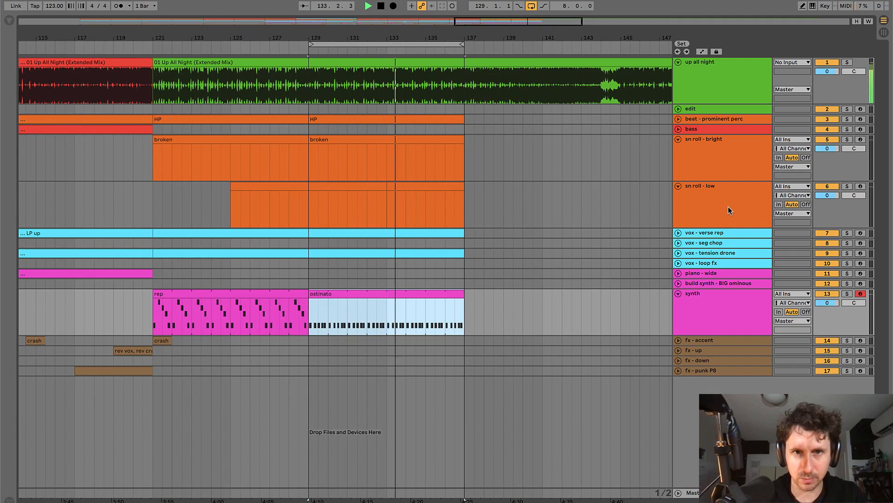
- Insert a MIDI track below sn roll - low and name it sn roll - standard 909
left_click(705, 203)
key("ctrl+shift+t")
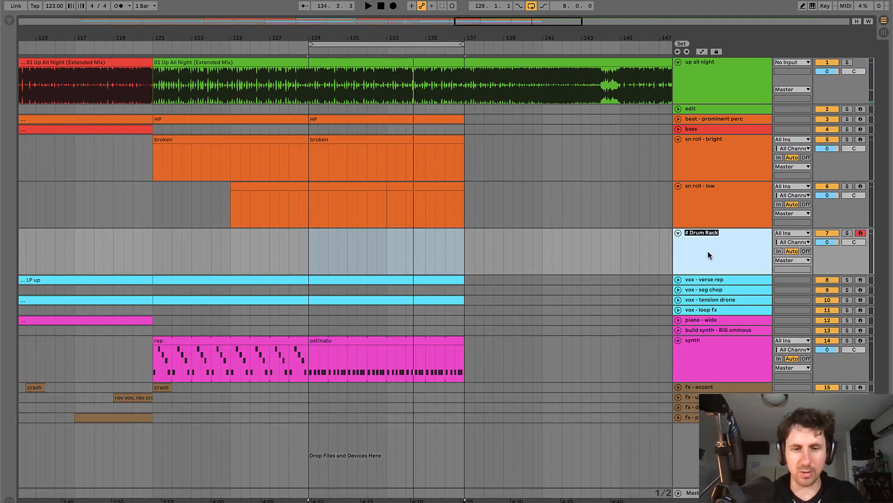
type("sn roll - standard 909")
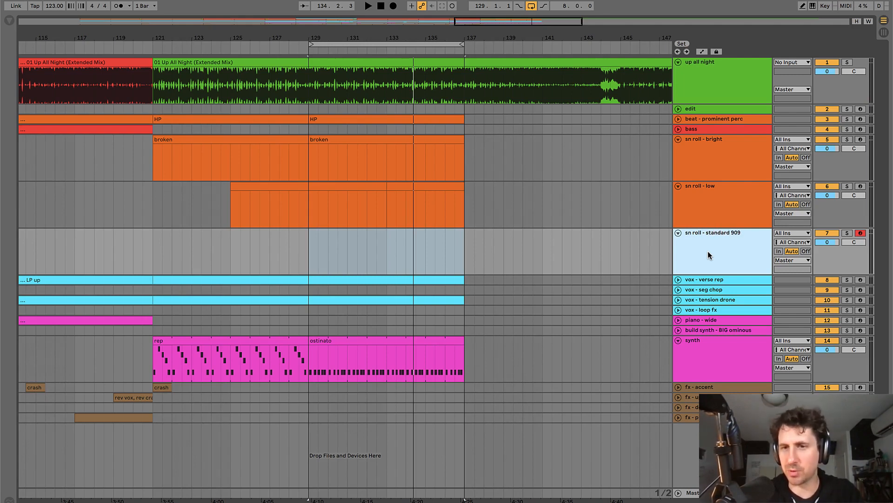
- Colour the sn roll - standard 909 track orange and add a clip named LP up over bars 129–137 on it
right_click(707, 252)
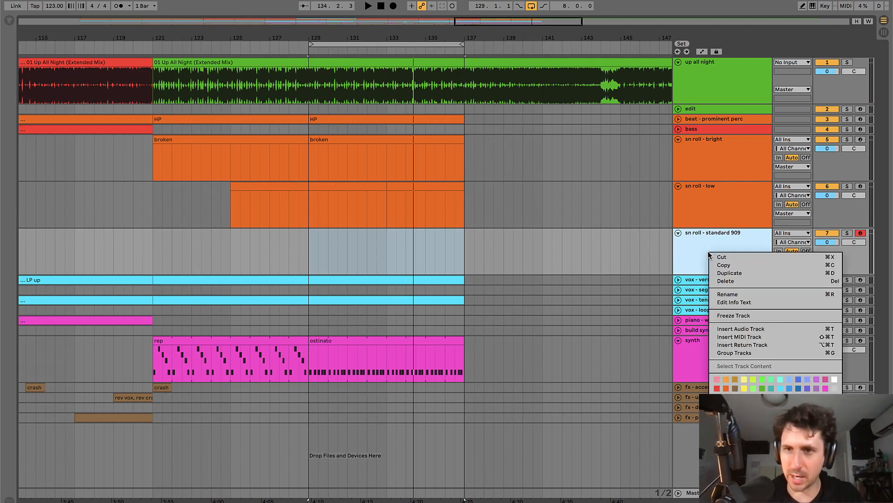
left_click(726, 387)
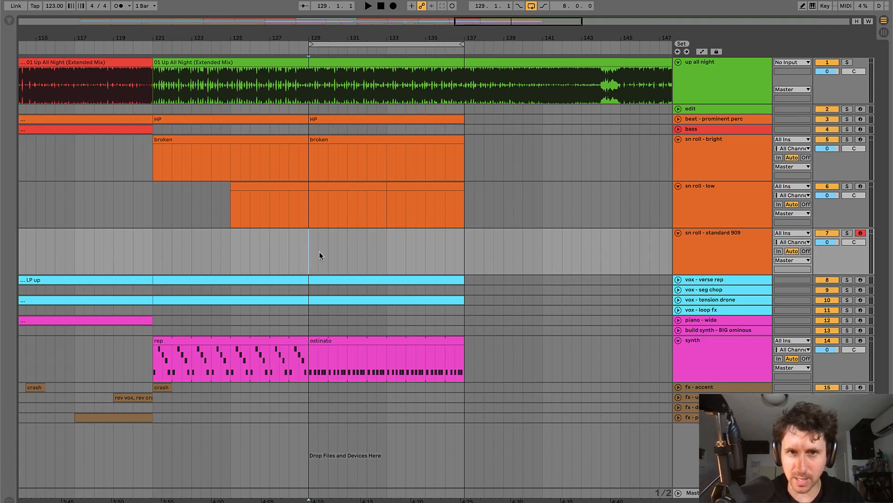
left_click_drag(319, 252, 473, 255)
key("ctrl+shift+m")
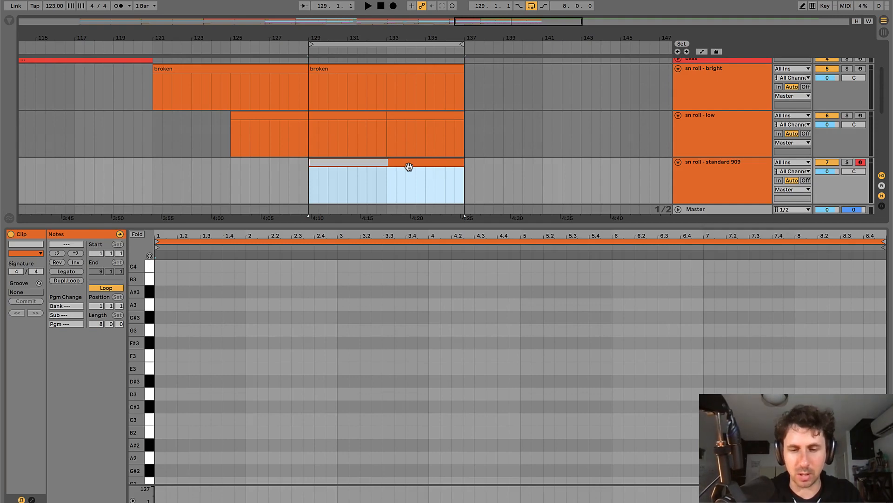
double_click(390, 200)
left_click(369, 251)
- Play the loop from bar 129 while unfolding the vox - verse rep track and checking the vocal tracks
key("space")
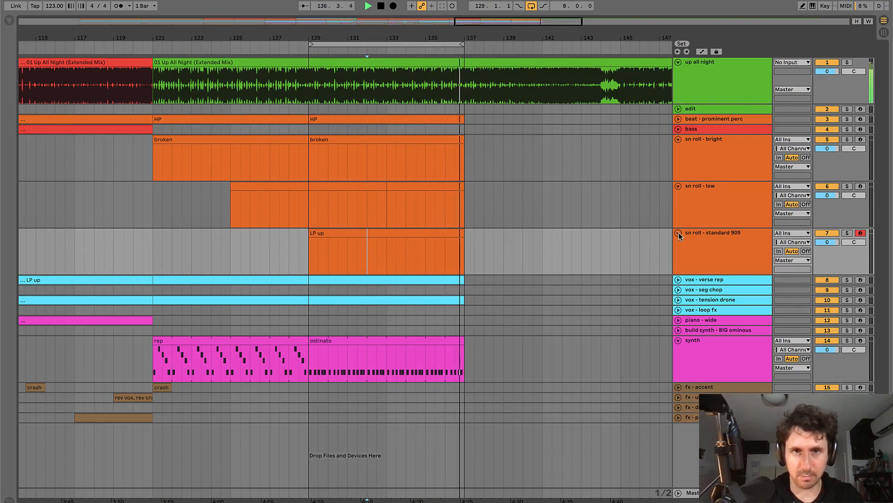
left_click(690, 281)
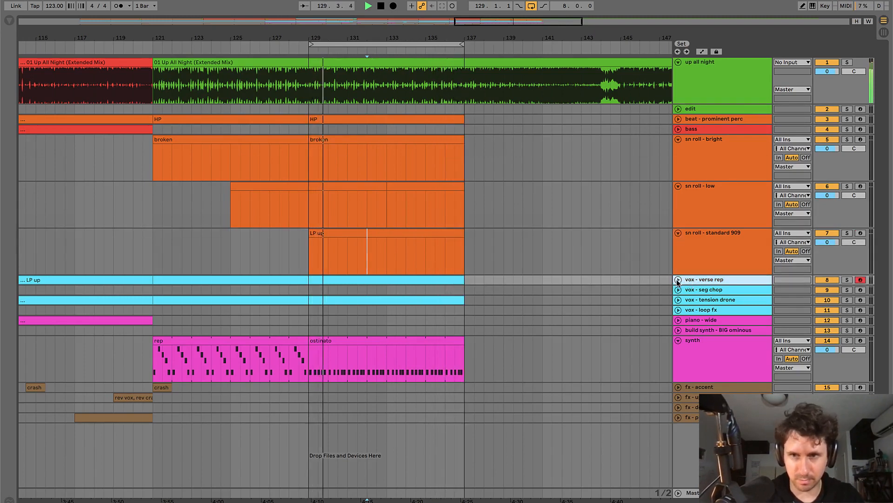
left_click(678, 280)
left_click(698, 336)
left_click(697, 345)
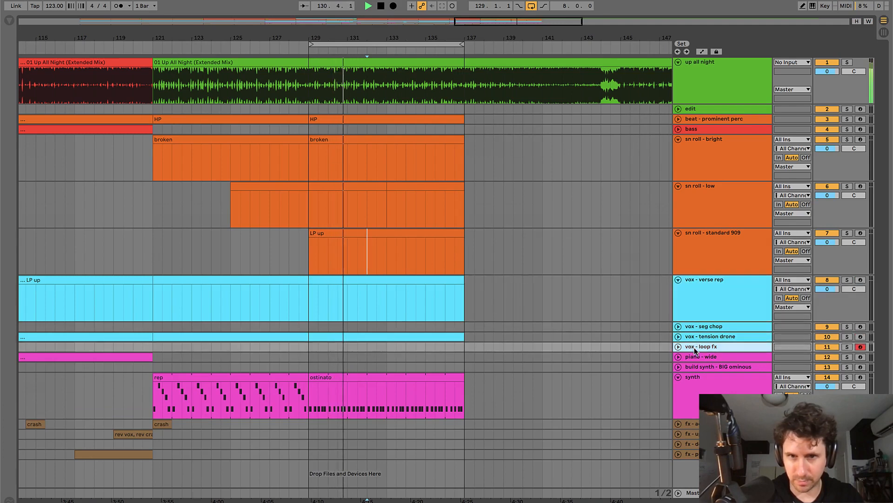
scroll(569, 343, "down", 3)
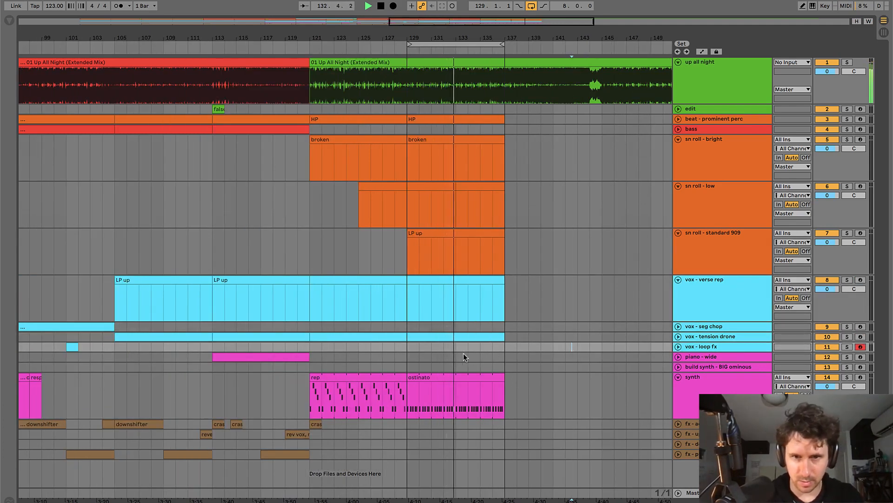
scroll(463, 353, "right", 2)
double_click(363, 421)
key("space")
key("space")
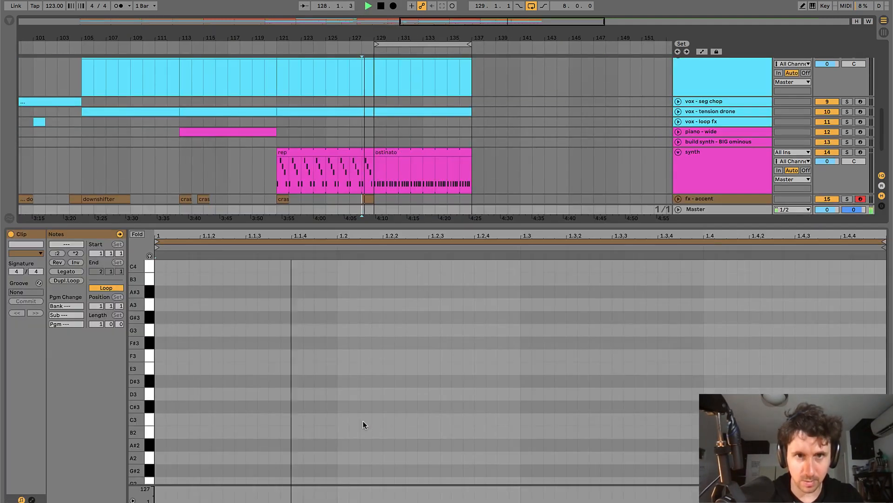
key("ctrl+alt+l")
left_click(366, 424)
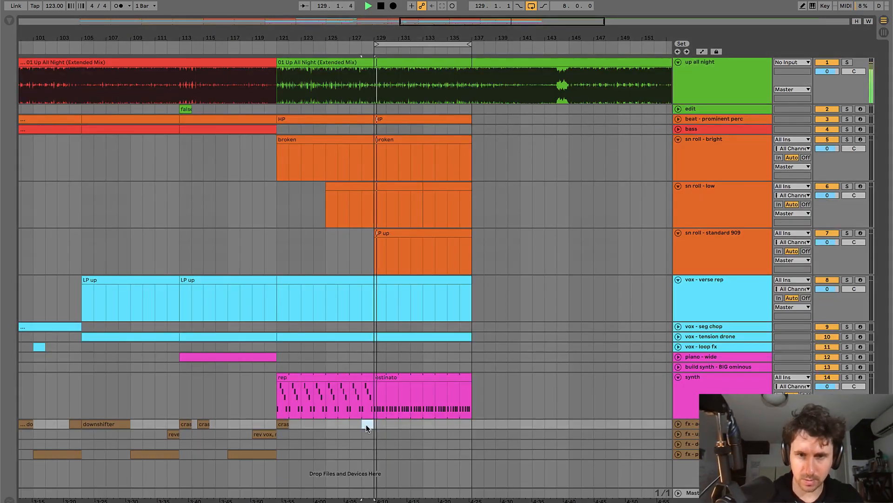
key("space")
key("Delete")
- Listen to the accent at bar 129 and copy the downshifter clip on the fx - accent track to that bar
left_click(375, 424)
key("space")
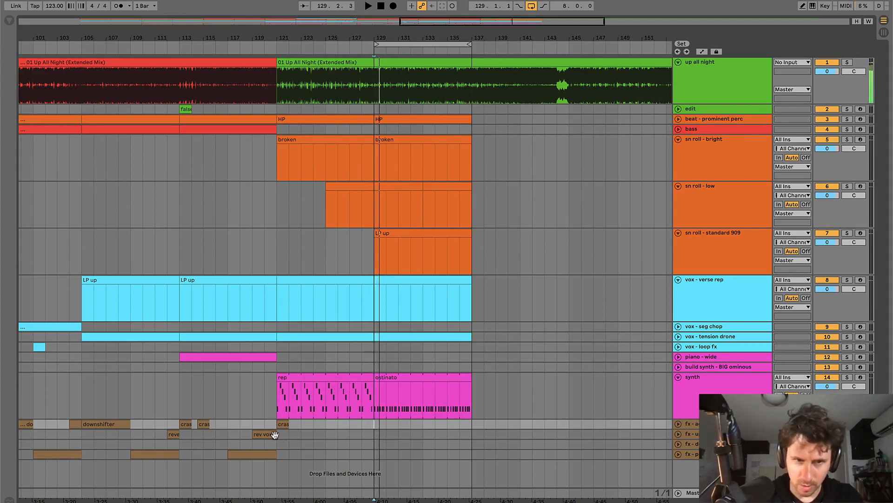
key("space")
left_click_drag(105, 424, 393, 425)
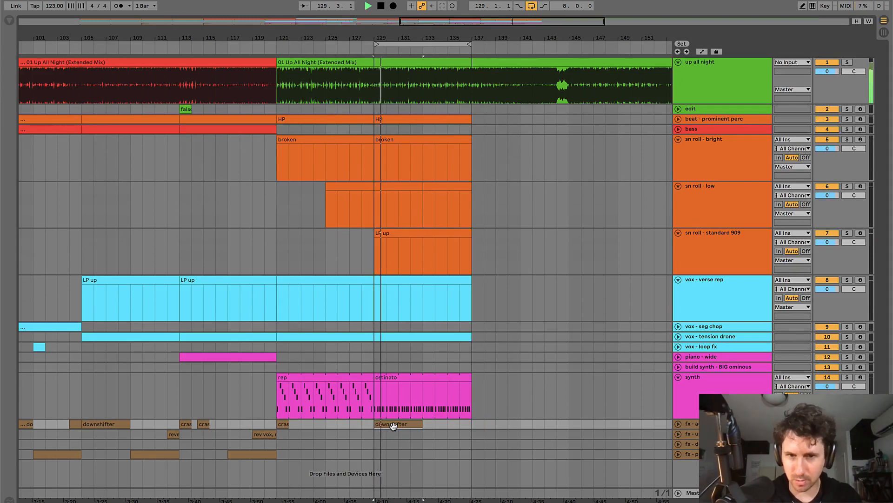
scroll(393, 426, "right", 1)
- Add a clip named WN up over bars 133–137 on the fx - up track and play it back
left_click(442, 425)
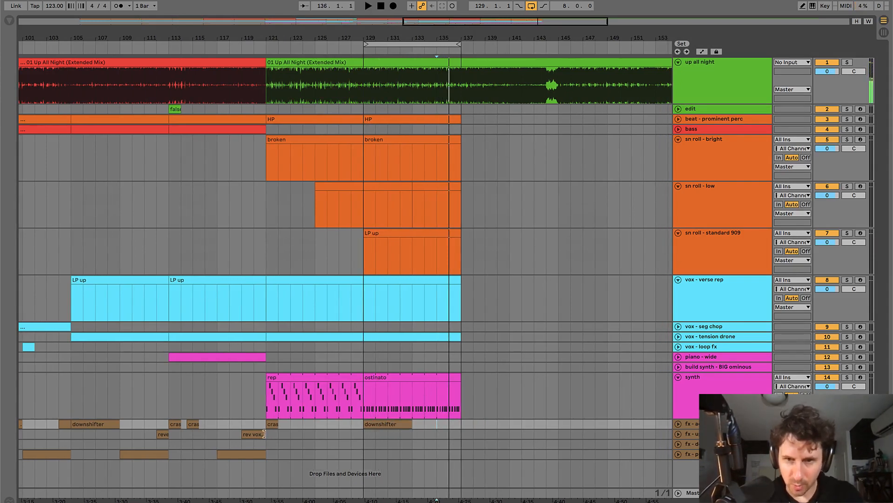
left_click_drag(255, 435, 406, 434)
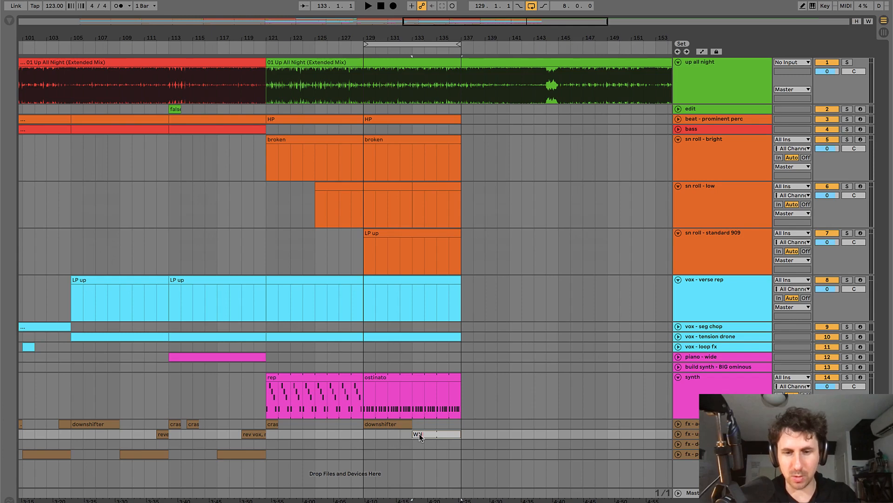
key("space")
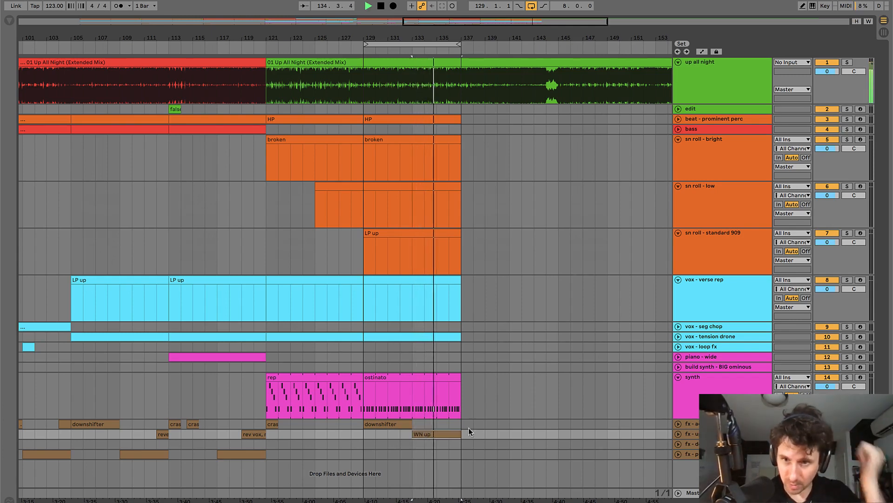
key("space")
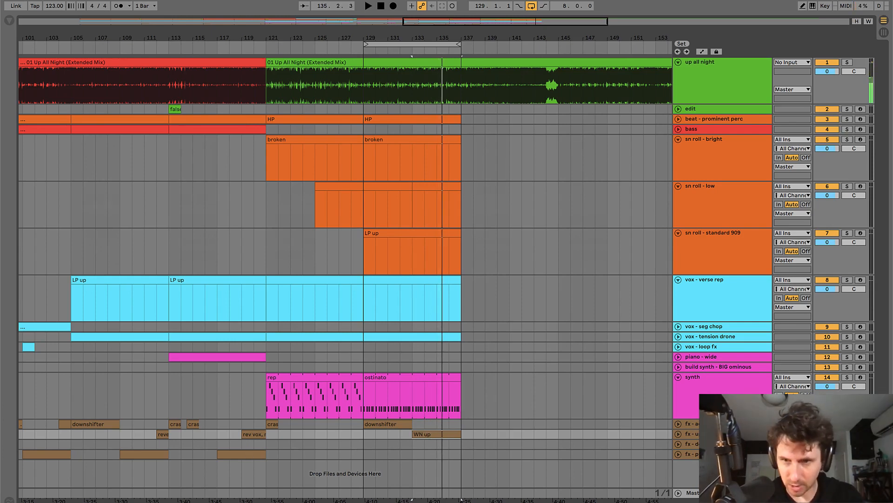
- Unfold the fx - punk P8 track and listen to the end of its clip leading into bar 121
left_click(680, 454)
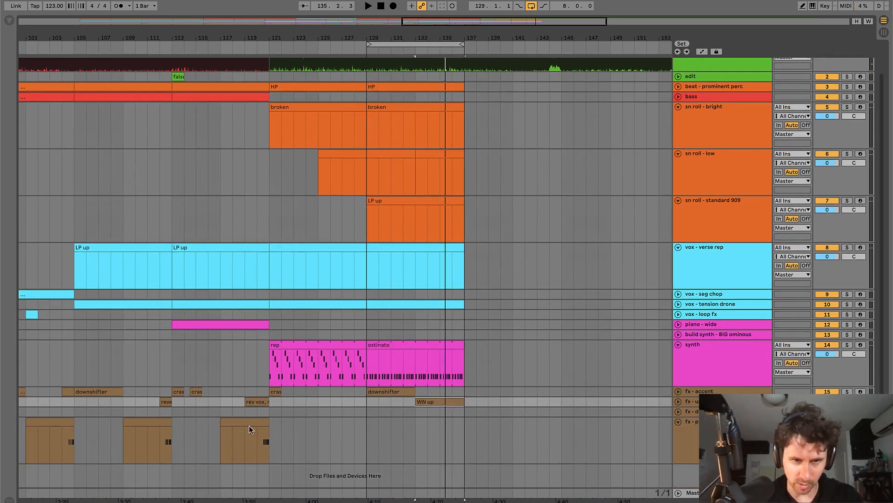
left_click(257, 442)
key("space")
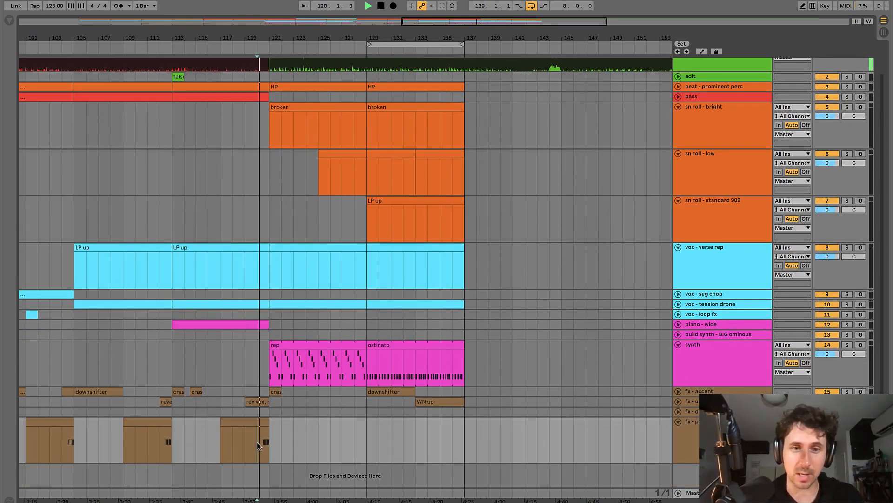
key("space")
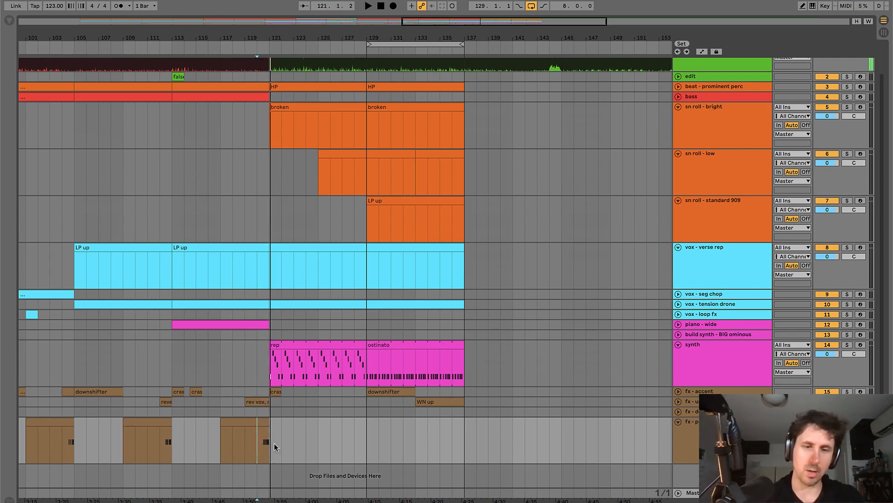
- Listen around bar 128 and copy the last fx - punk P8 clip to bars 125–129, checking it against the reference
left_click(350, 442)
key("space")
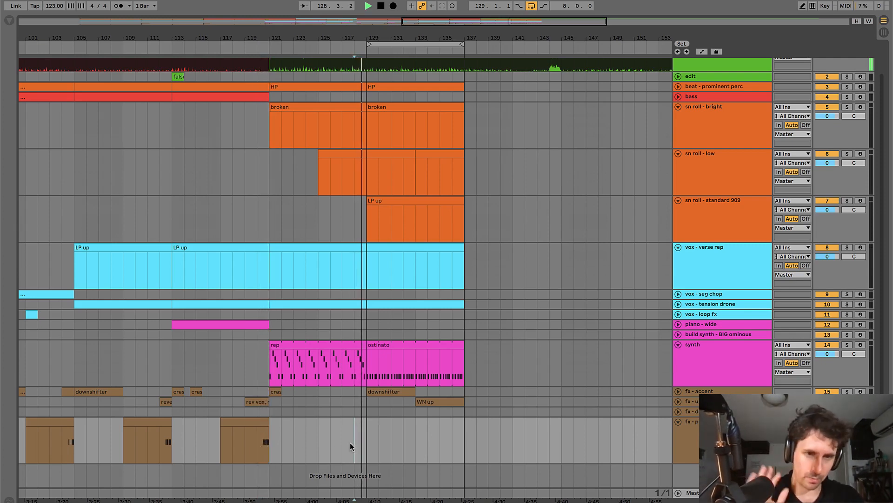
key("space")
left_click_drag(250, 423, 348, 431)
left_click(307, 430)
key("space")
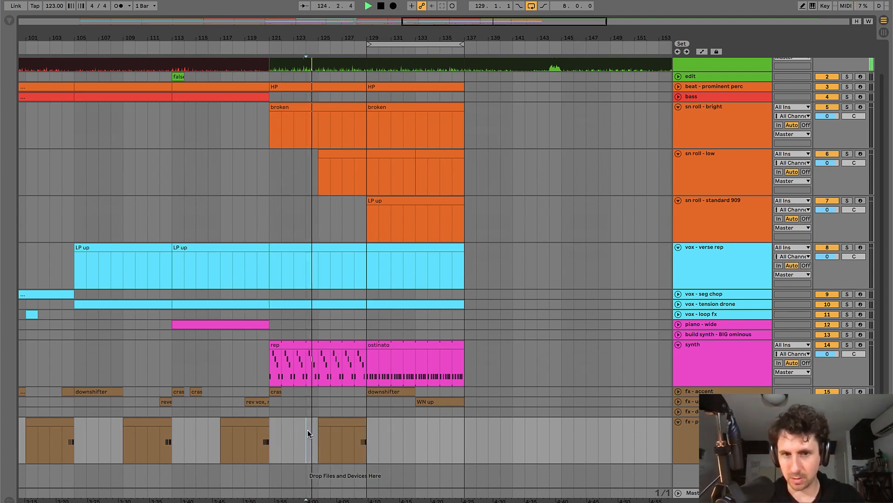
key("space")
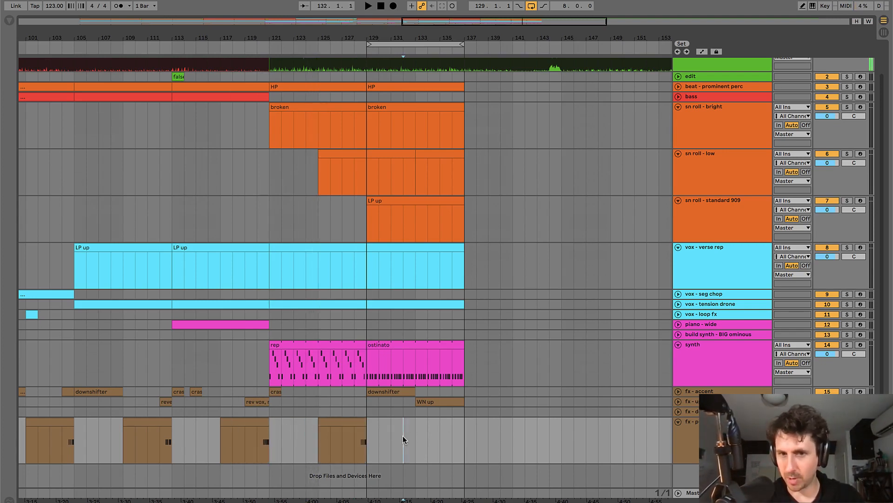
- Listen around bars 132 and 136 and copy the fx - punk P8 clip to bars 133–137
key("space")
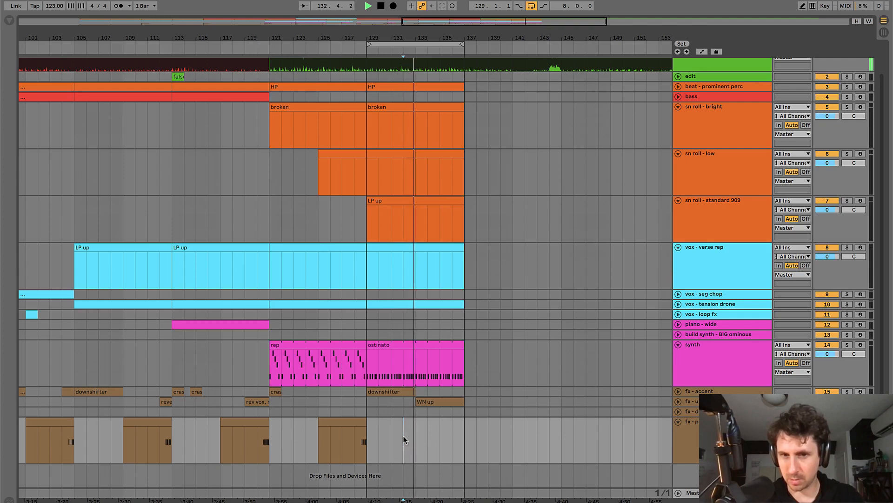
key("space")
left_click(454, 437)
key("space")
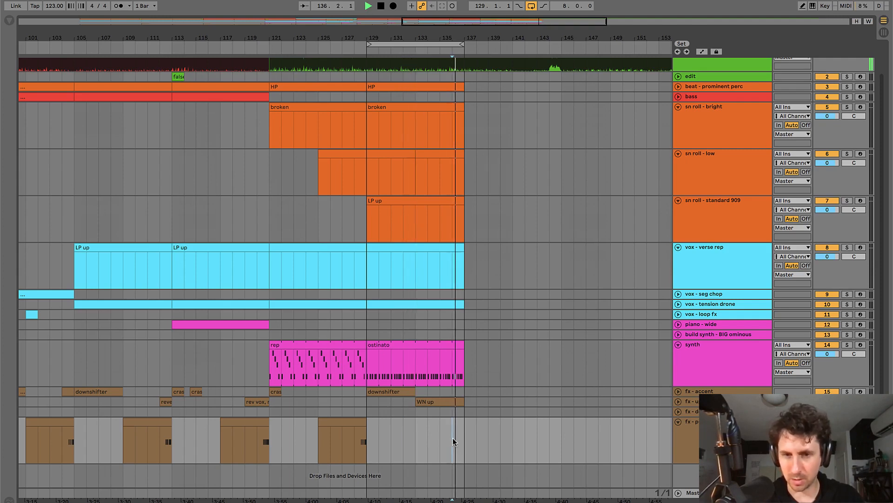
key("space")
left_click_drag(347, 422, 463, 424)
- Move the loop to bars 137–145 and fold every track except up all night
left_click_drag(448, 43, 553, 48)
left_click(431, 121)
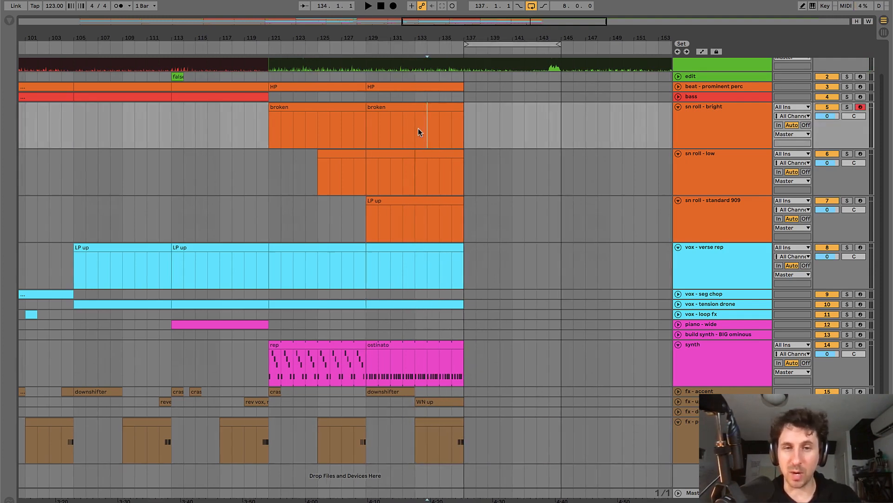
scroll(421, 133, "right", 2)
left_click(679, 249, "alt")
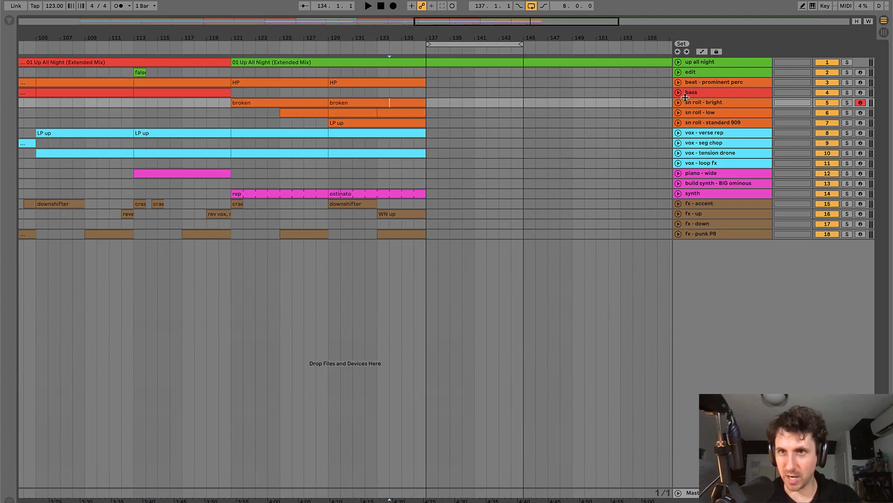
left_click(678, 62)
- Split the up all night reference clip at bar 145 and colour the bars 121–145 section light blue
left_click(395, 108)
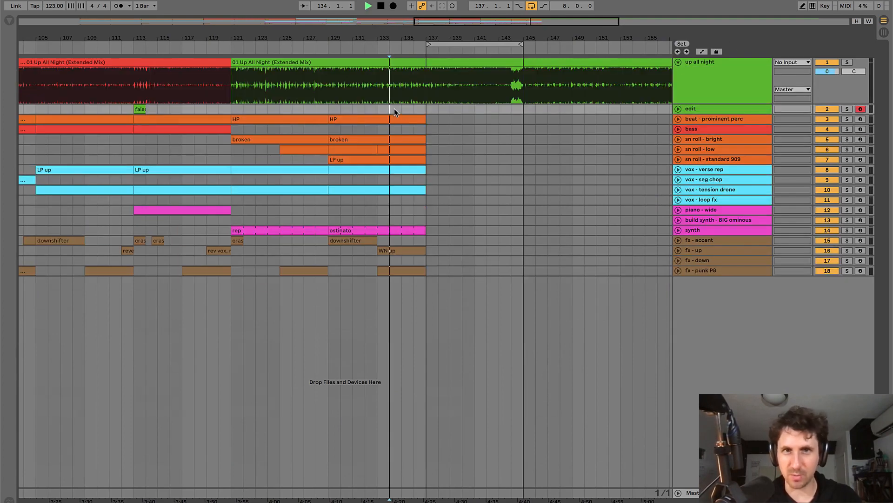
key("space")
left_click(524, 85)
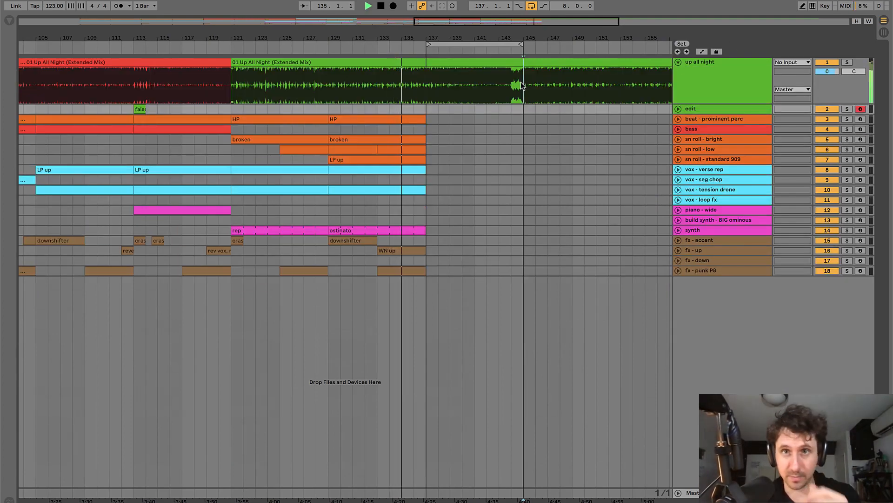
key("ctrl+e")
right_click(492, 68)
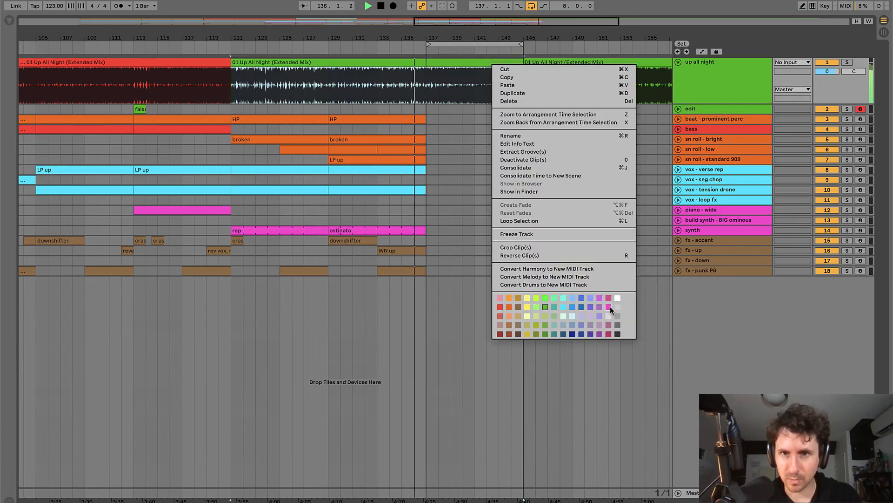
left_click(562, 304)
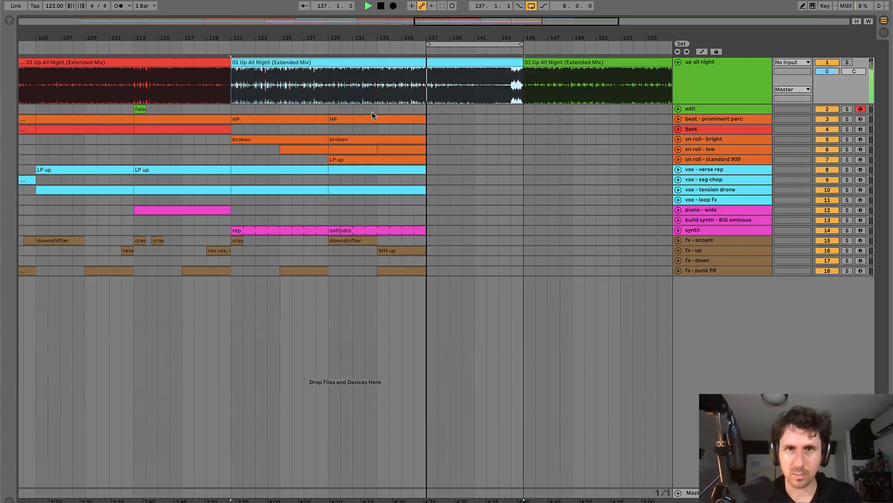
- Duplicate the HP clip on the beat - prominent perc track to bars 137–145 and listen to that section
left_click(395, 119)
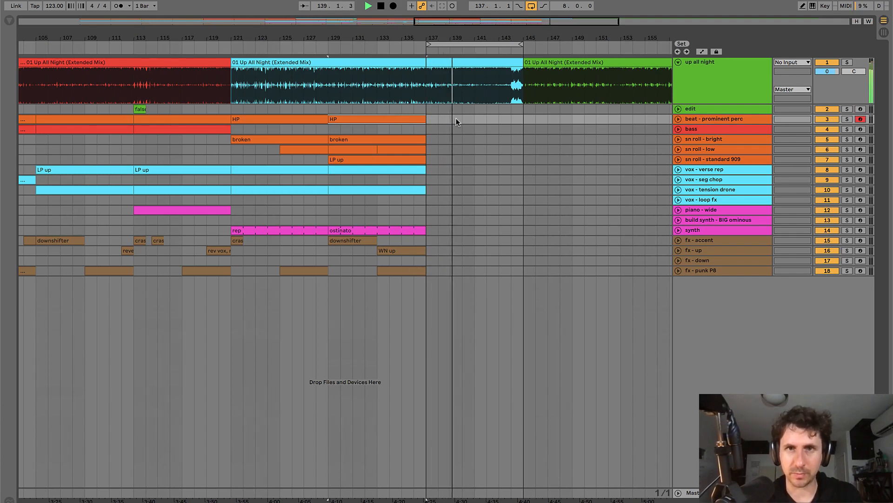
key("ctrl+d")
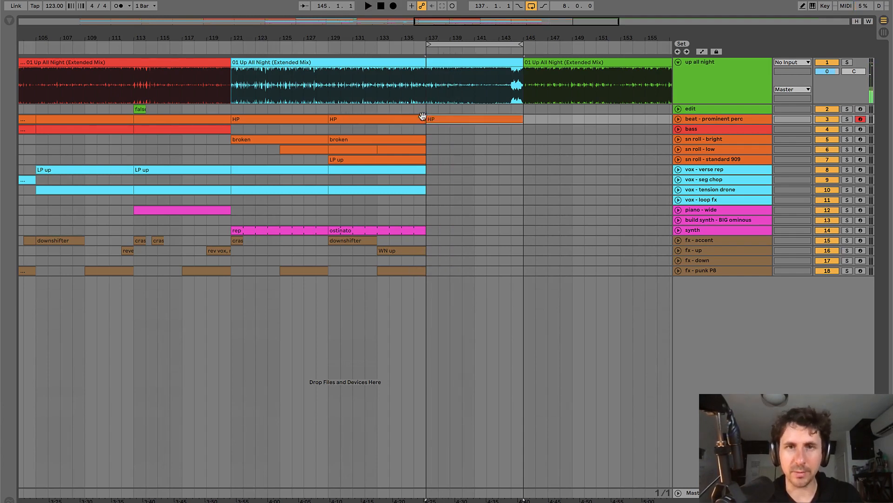
key("plus")
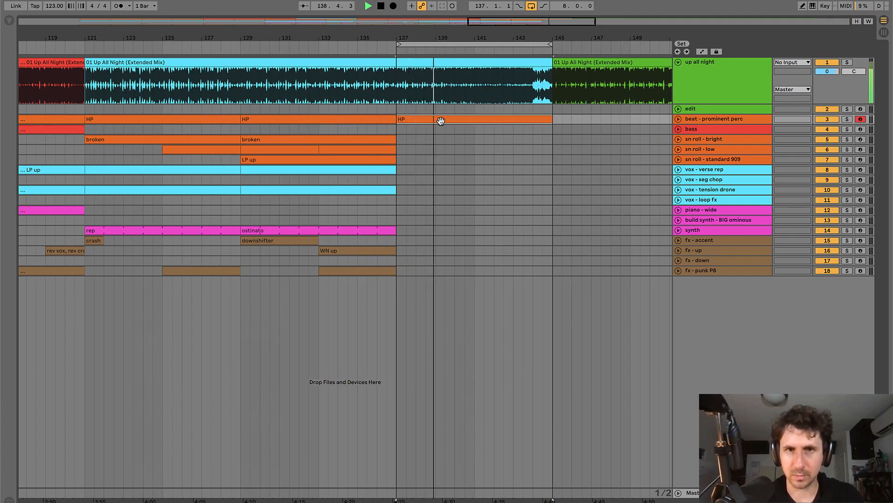
key("space")
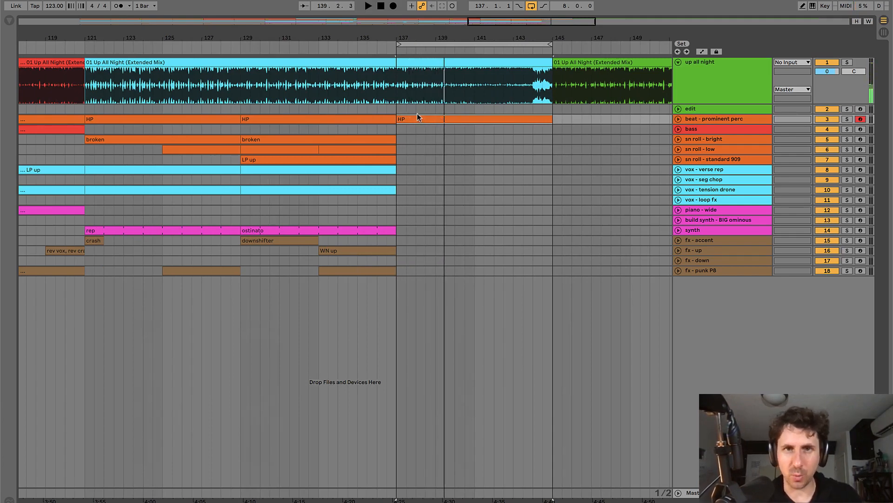
- Rename the beat - prominent perc clip at bars 137–145 as "rep - clap every beat" while listening to the section
left_click(399, 110)
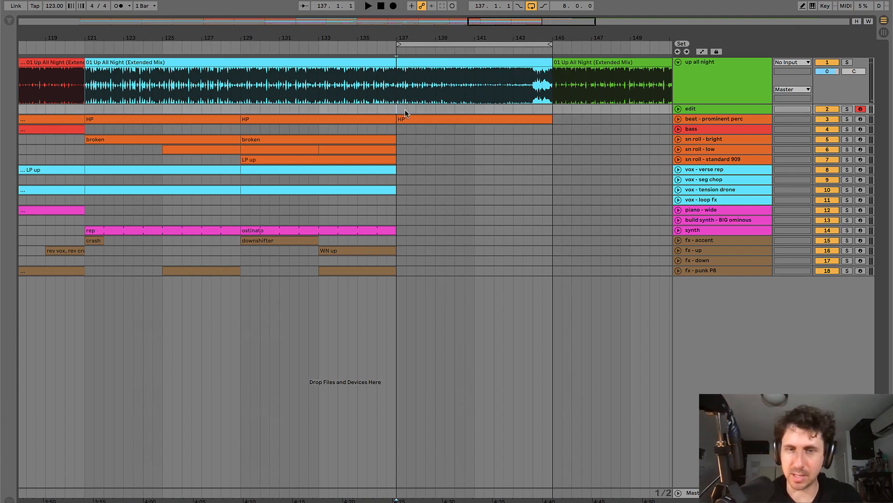
key("space")
key("plus")
left_click(419, 119)
key("ctrl+r")
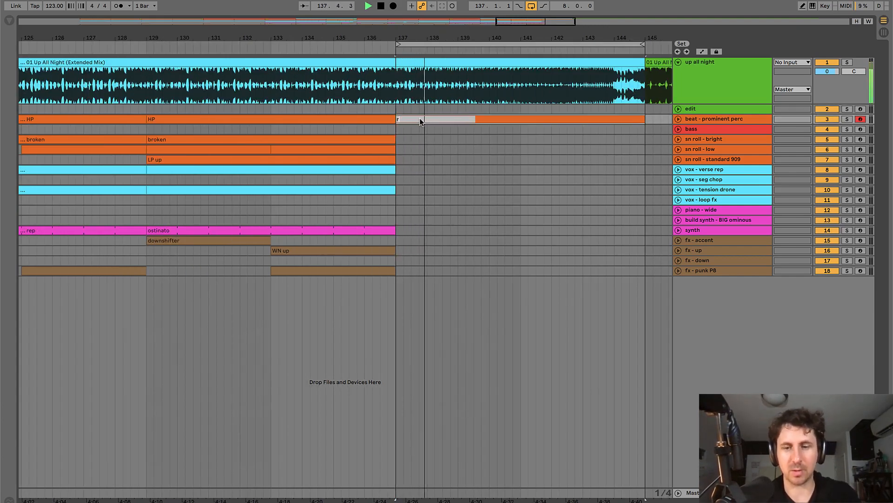
type("rep")
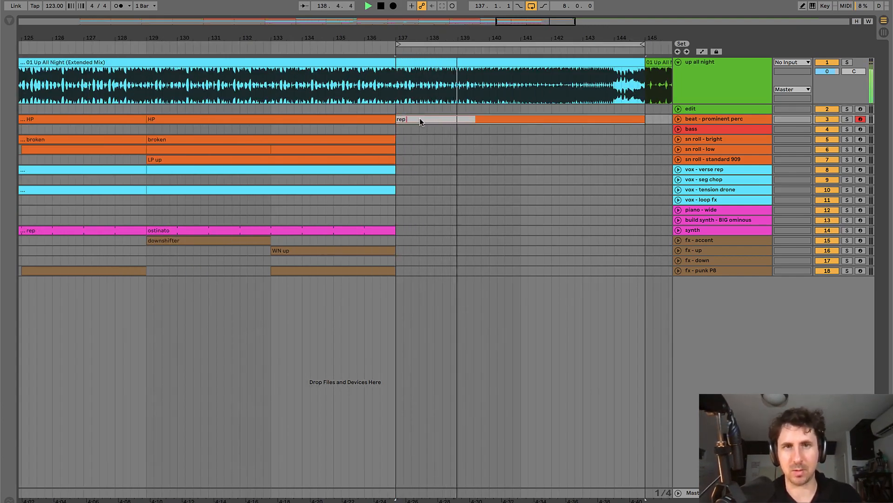
key("Return")
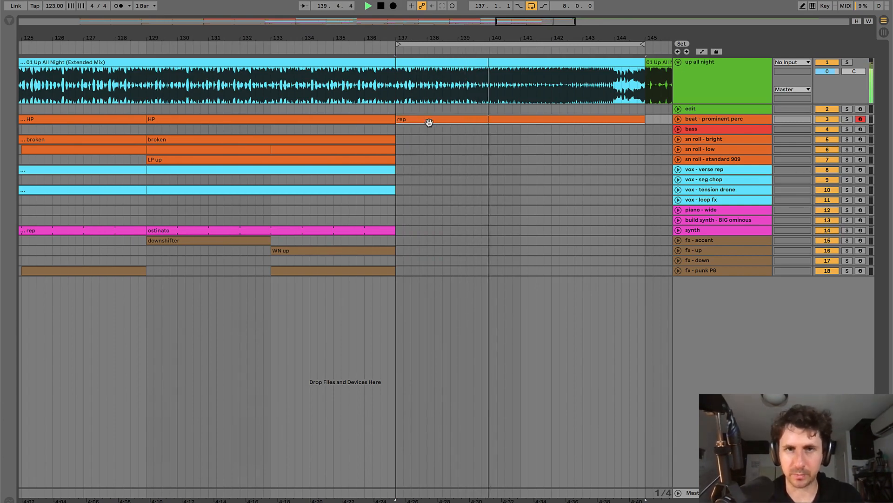
key("super+r")
type("rep - clap")
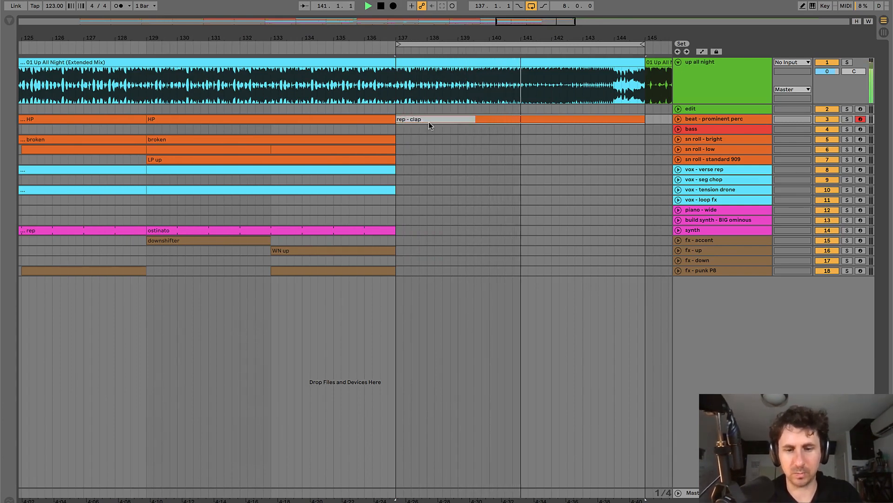
type(" every beat")
key("Return")
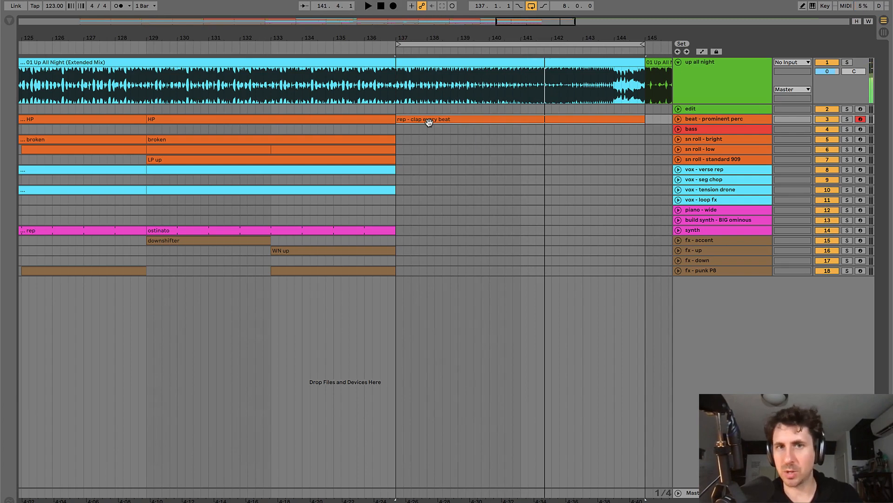
- Listen to the looped build and duplicate the broken clip on sn roll - bright to bars 137–145
key("space")
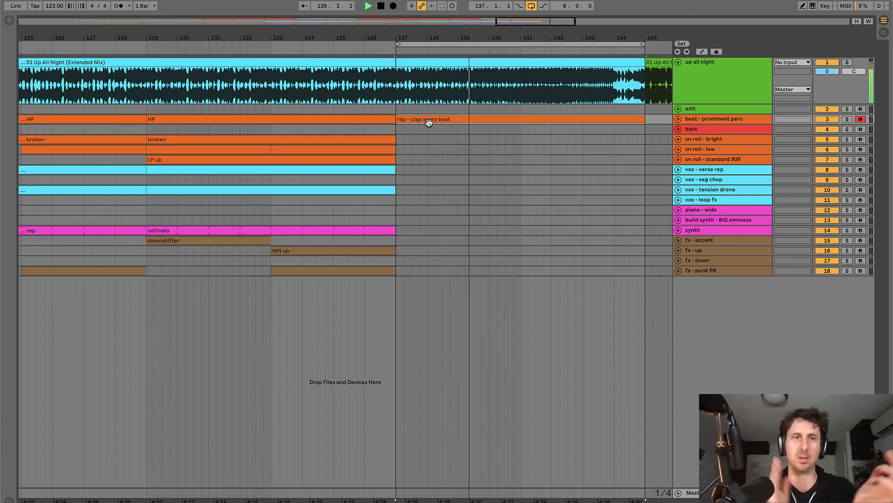
left_click(377, 142)
key("ctrl+d")
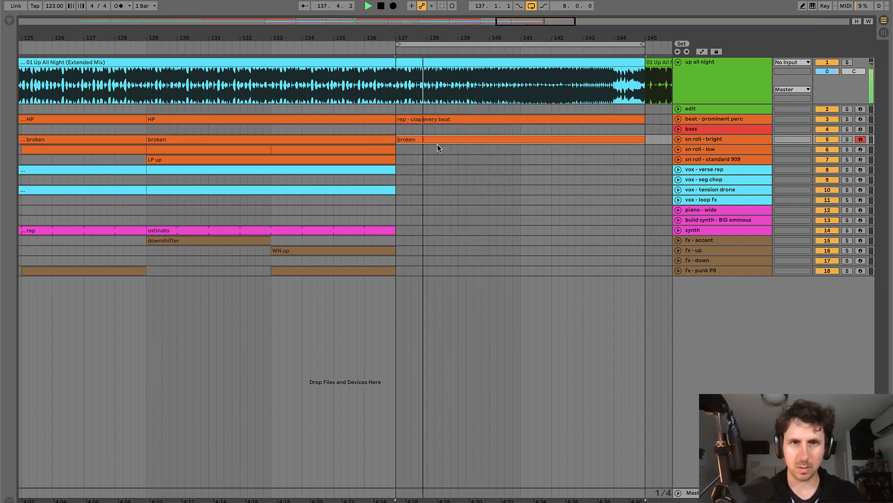
- Duplicate the last sn roll - low clip twice to fill bars 137–145, and unfold that track
key("space")
left_click(345, 149)
key("ctrl+d")
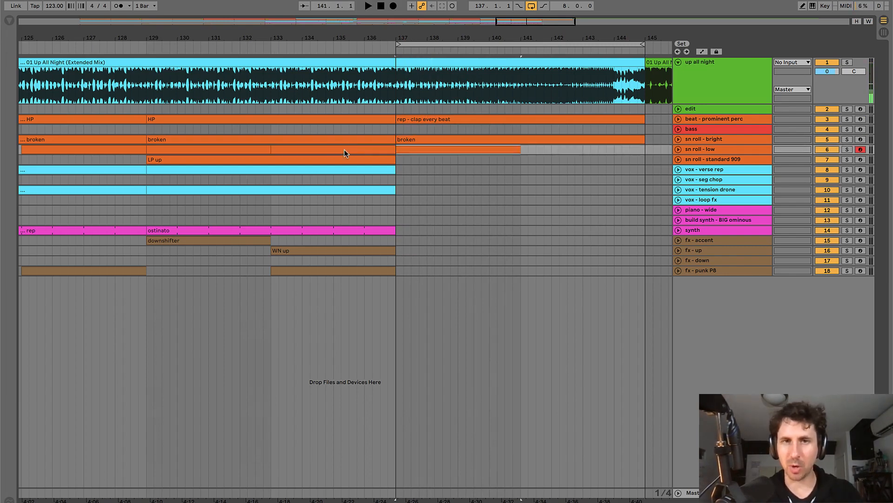
key("ctrl+d")
left_click(678, 149)
key("space")
left_click(452, 149)
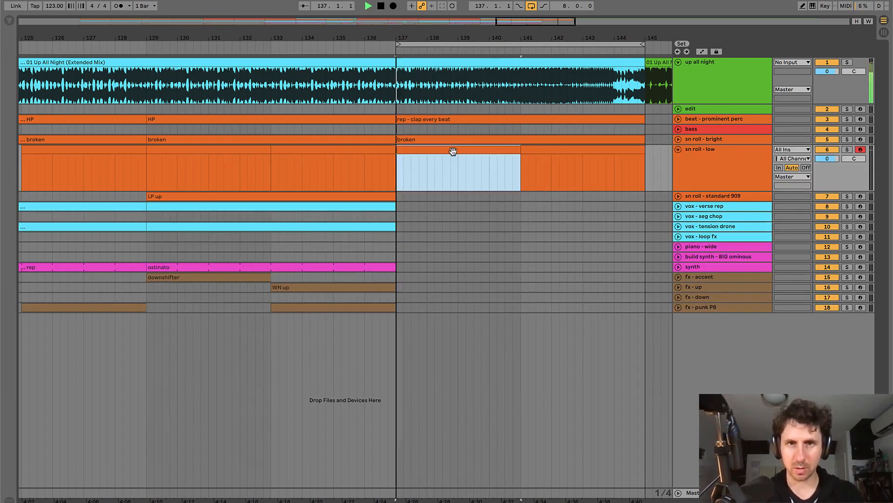
key("space")
- Unfold sn roll - standard 909 and insert an empty clip across bars 137–145, listening to the section
left_click(678, 196)
left_click(341, 224)
key("space")
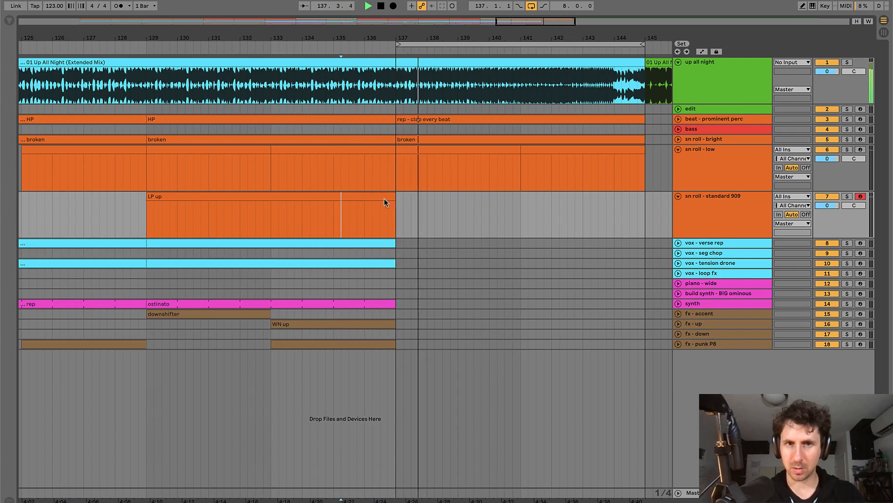
left_click_drag(398, 205, 641, 218)
key("ctrl+shift+m")
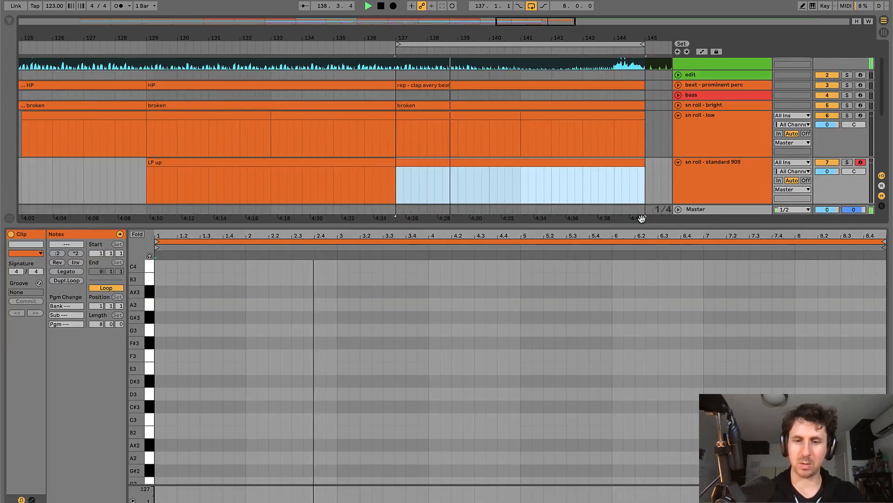
key("ctrl+alt+l")
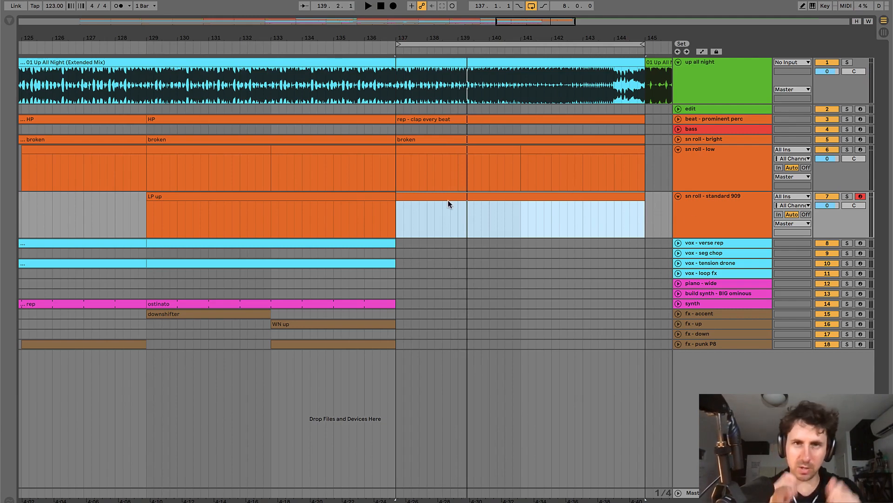
key("space")
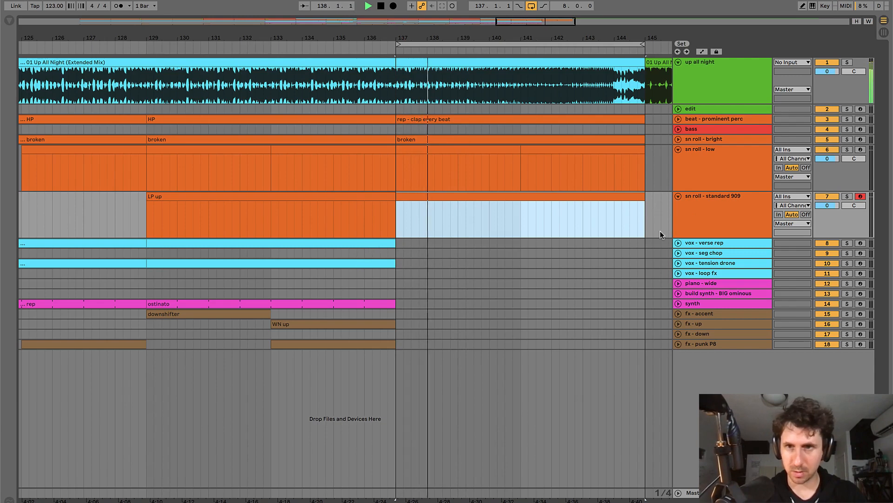
- Insert an empty clip on vox - verse rep at bars 137–141 and name it FASTER vox rep - "feel al-"
left_click(679, 243)
left_click_drag(395, 244, 519, 252)
key("super+shift+m")
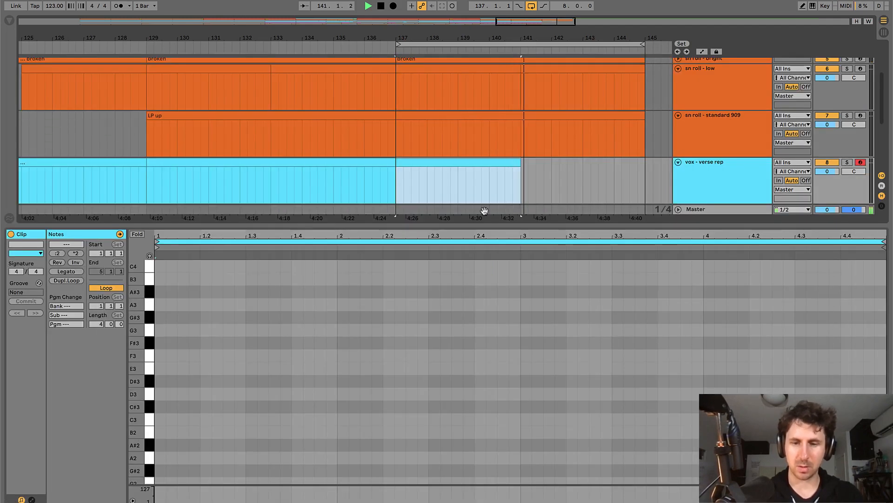
key("super+alt+l")
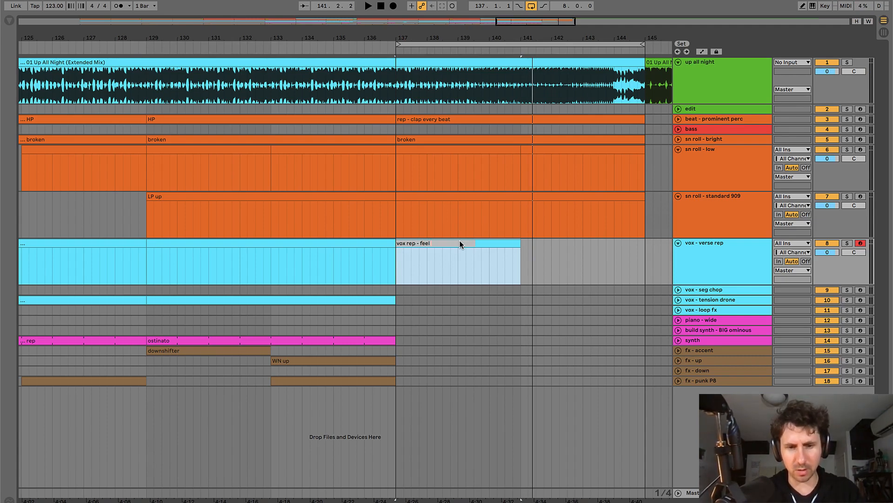
key("space")
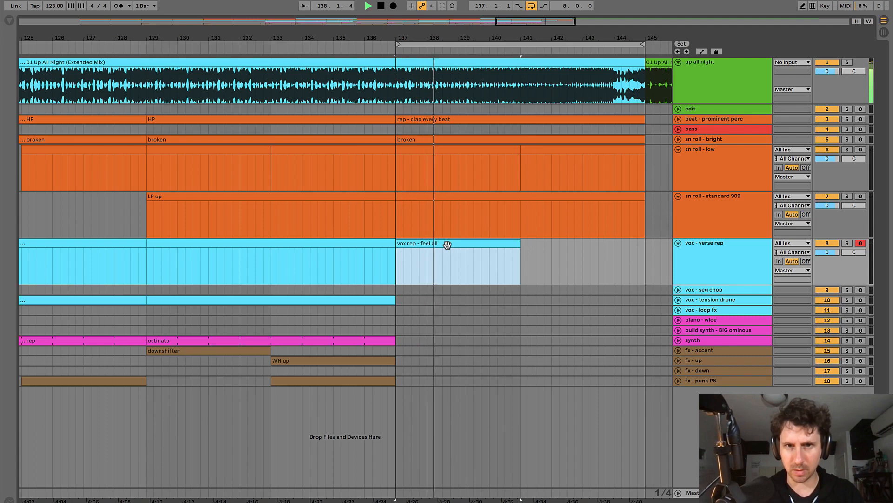
key("space")
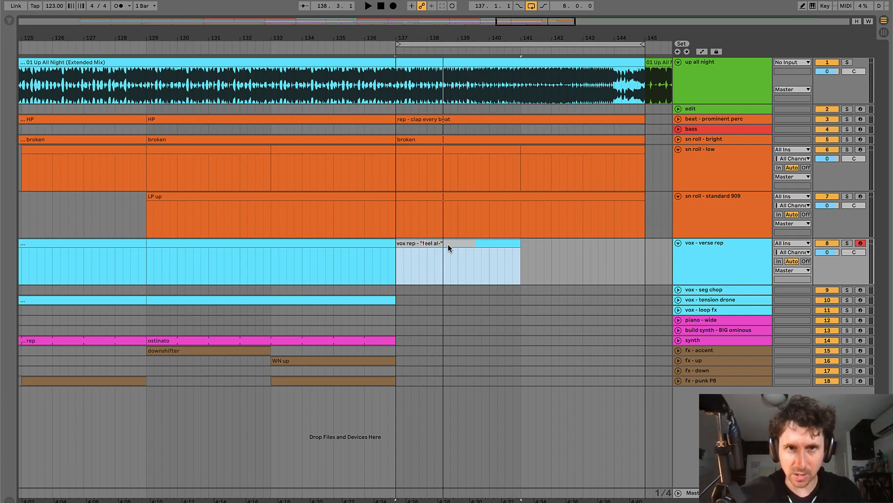
type("FASTER")
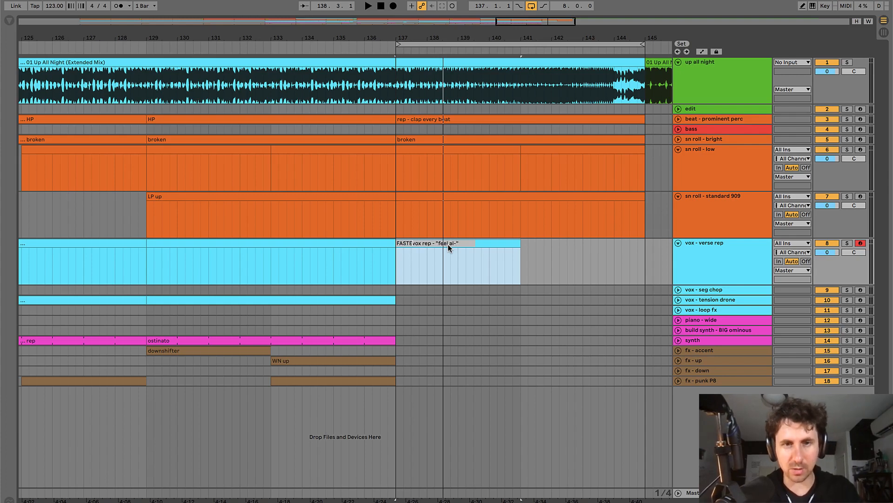
key("Return")
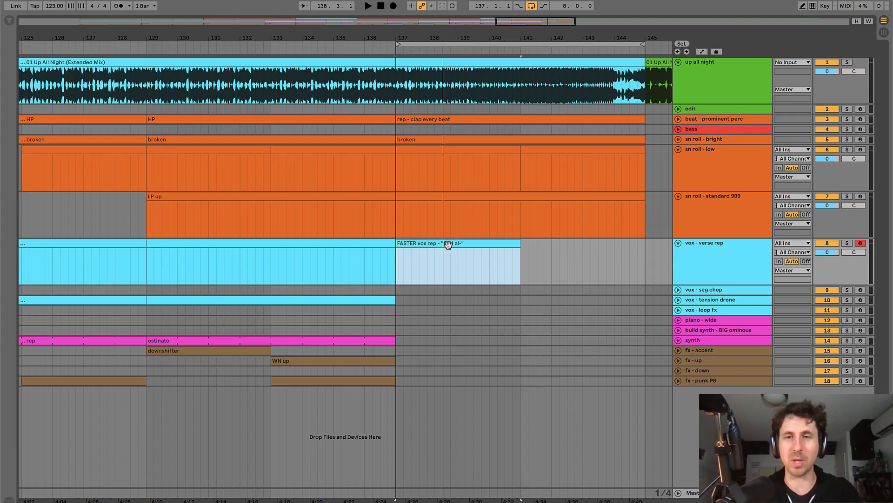
- Unfold vox - tension drone and duplicate its last clip to bars 137–145
key("space")
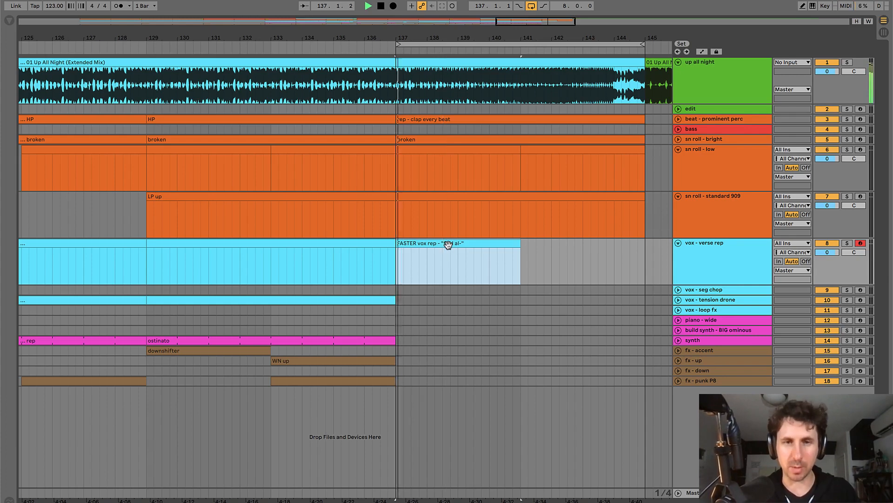
left_click(698, 300)
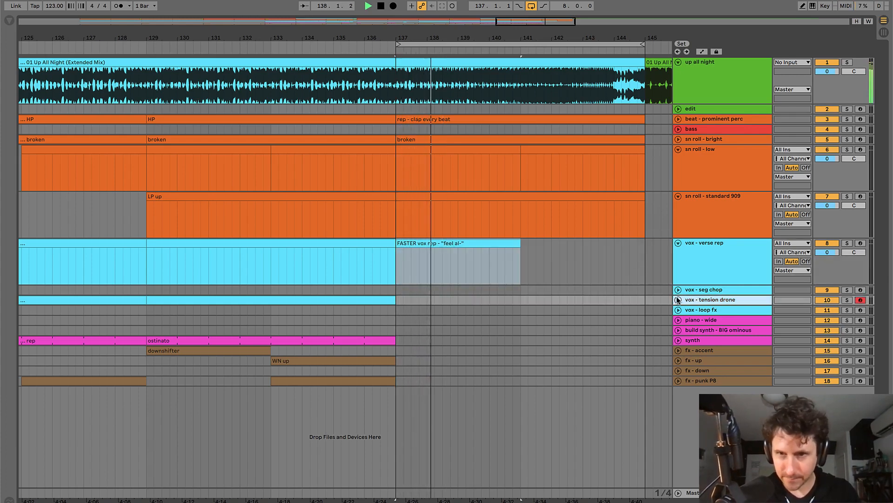
left_click(678, 300)
key("space")
left_click(352, 301)
key("super+d")
scroll(396, 335, "left", 1)
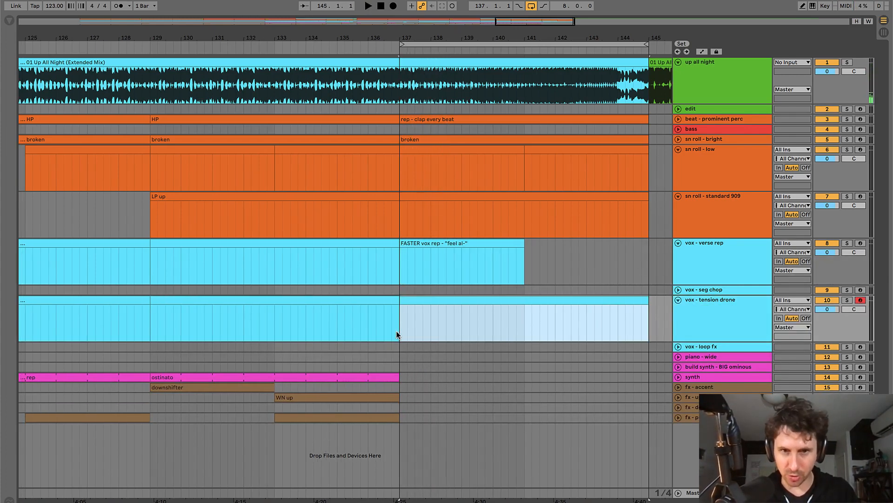
- Listen from bar 137 and duplicate the ostinato clip on the synth track to bars 137–145
left_click(397, 365)
key("space")
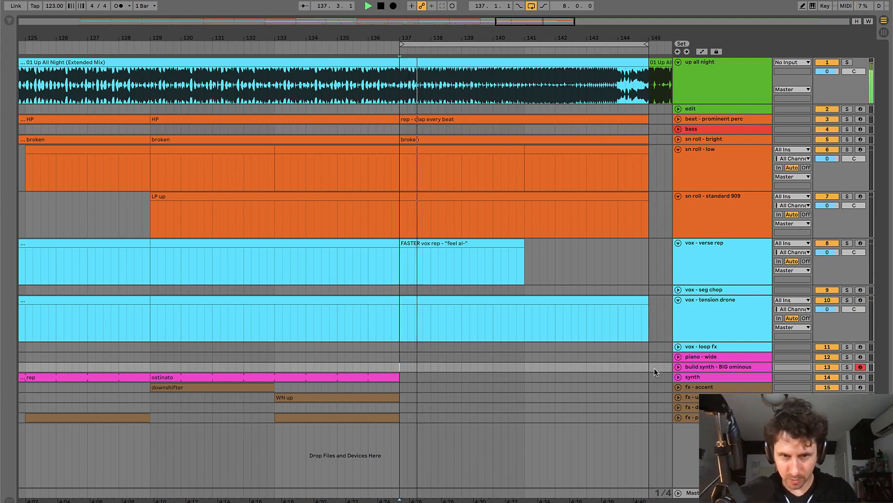
left_click(678, 377)
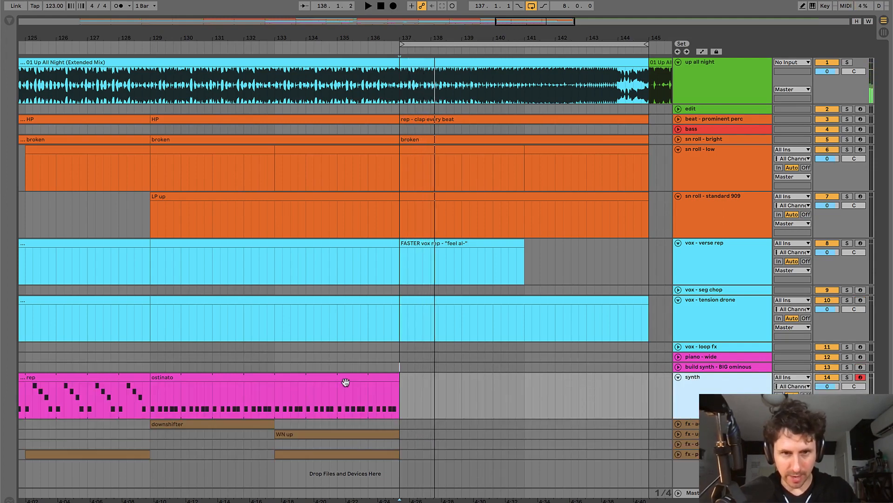
left_click(345, 382)
key("space")
key("ctrl+d")
left_click(678, 377)
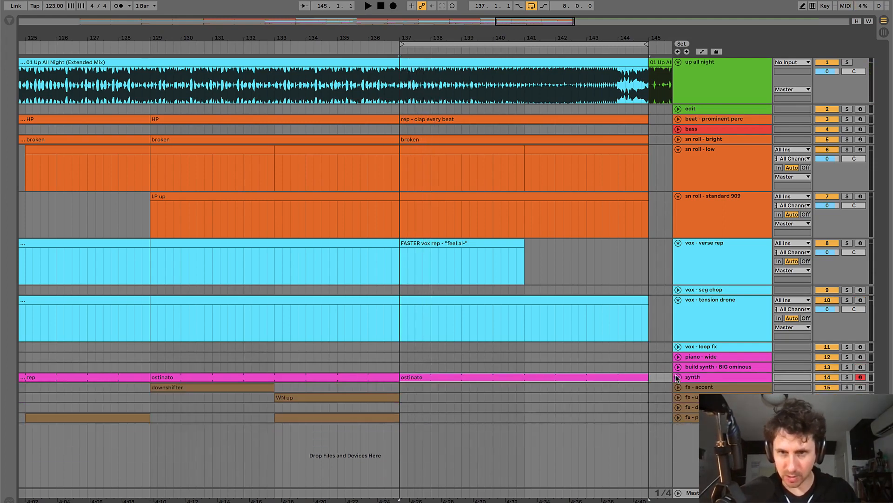
- Listen to bars 137–141 from several points to examine the snare roll pattern on sn roll - bright
left_click(407, 366)
left_click(385, 366)
key("space")
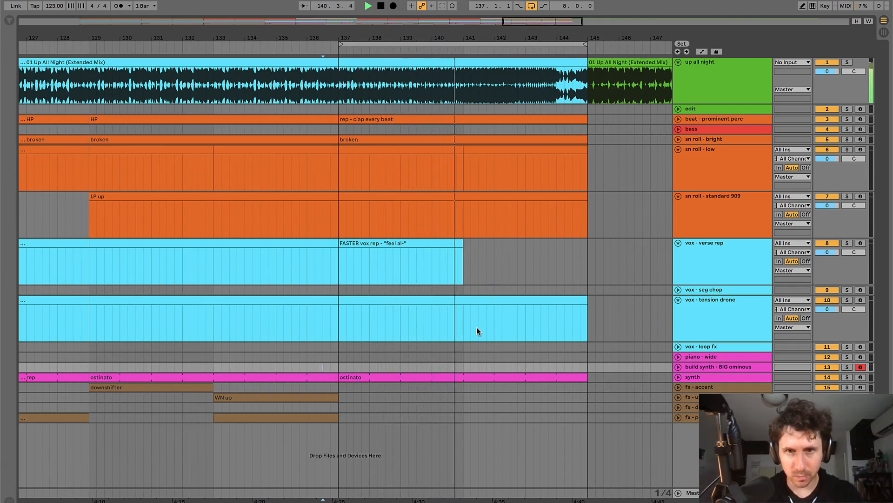
left_click(432, 165)
key("space")
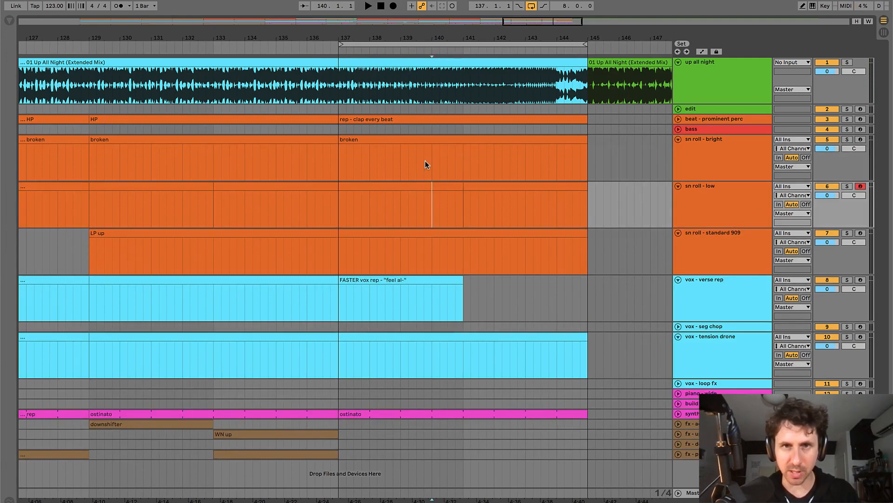
left_click(425, 161)
key("space")
left_click(402, 164)
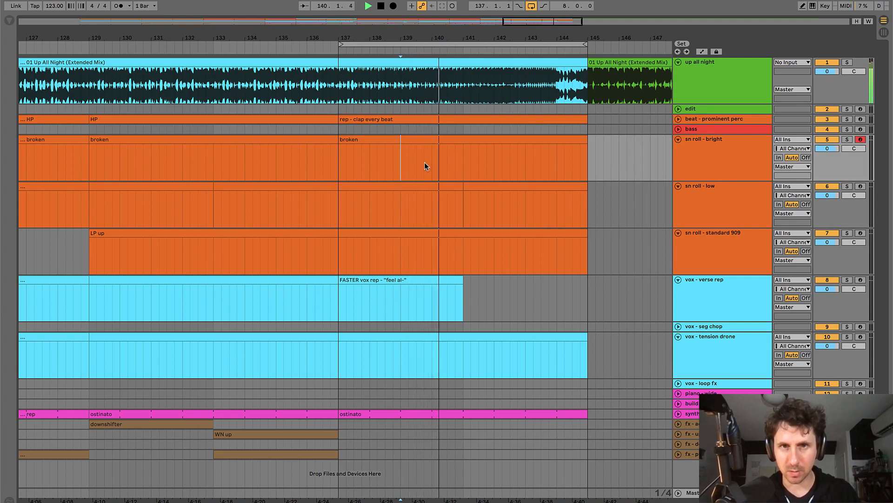
- Split the sn roll - bright clip midway through bar 139 and rename the second part 16ths
left_click(415, 161)
key("super+e")
left_click(439, 140)
key("super+r")
type("16")
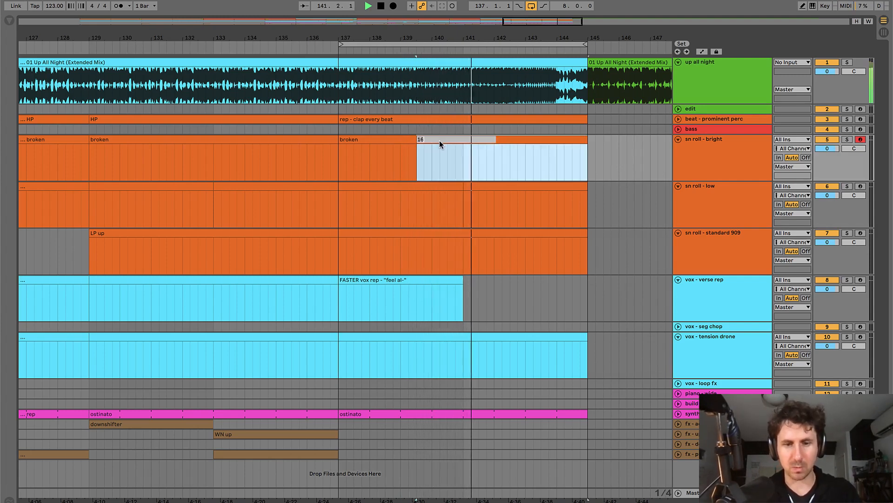
type("ths")
key("Return")
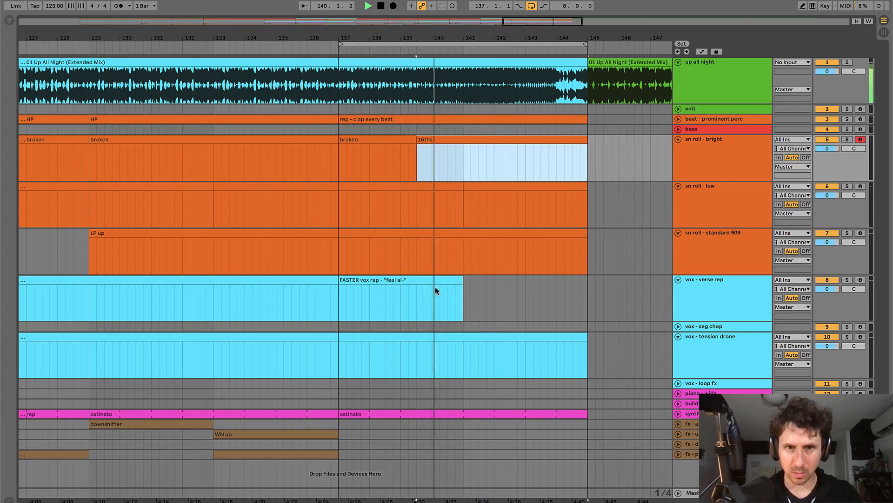
- Create an empty marker clip on the fx - up track across bars 137–145 and name it low LFO riser
scroll(442, 291, "right", 1)
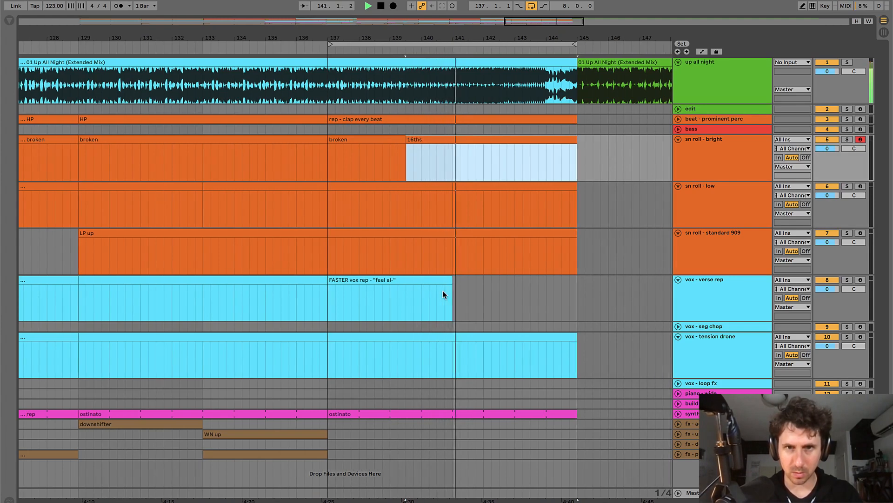
scroll(453, 428, "right", 1)
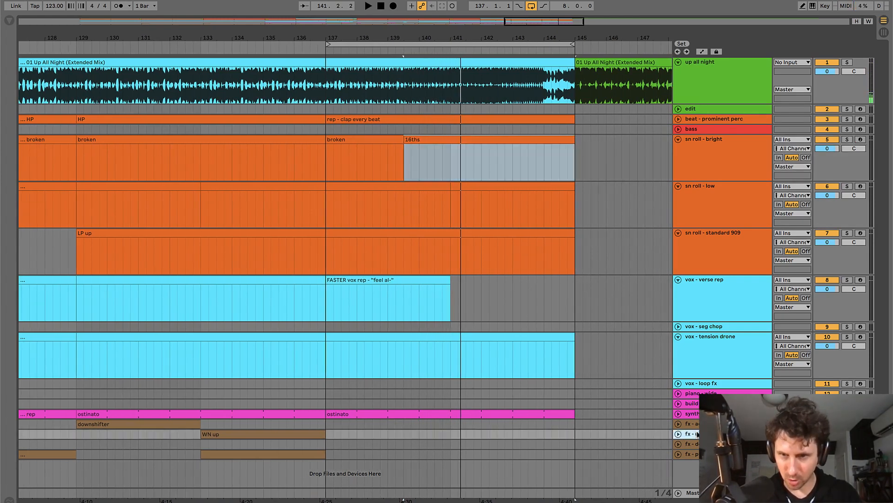
left_click(523, 435)
left_click_drag(328, 434, 576, 437)
key("ctrl+shift+m")
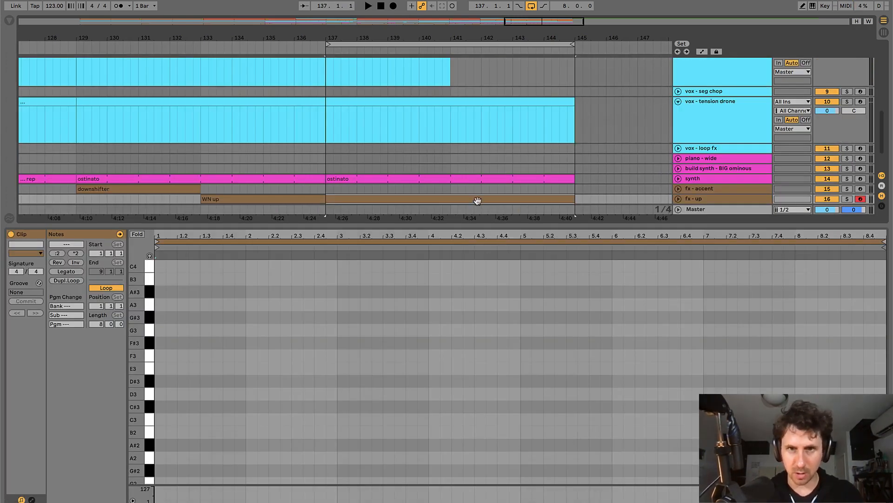
key("ctrl+r")
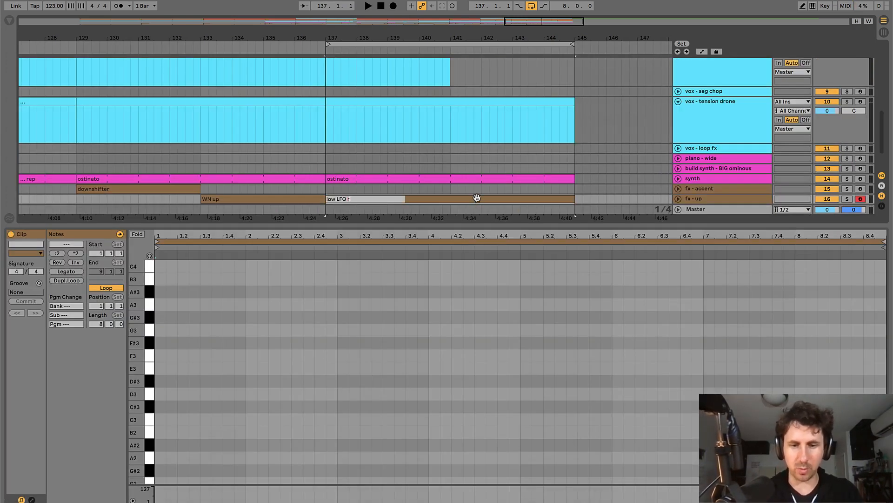
key("Return")
key("ctrl+alt+l")
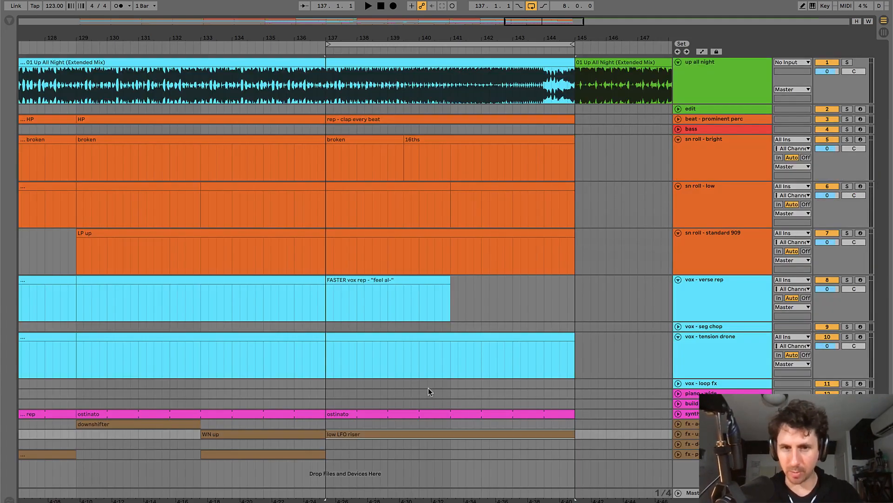
- Listen to the build from midway through bar 139 to examine the synth entry around bar 141
left_click_drag(454, 421, 595, 430)
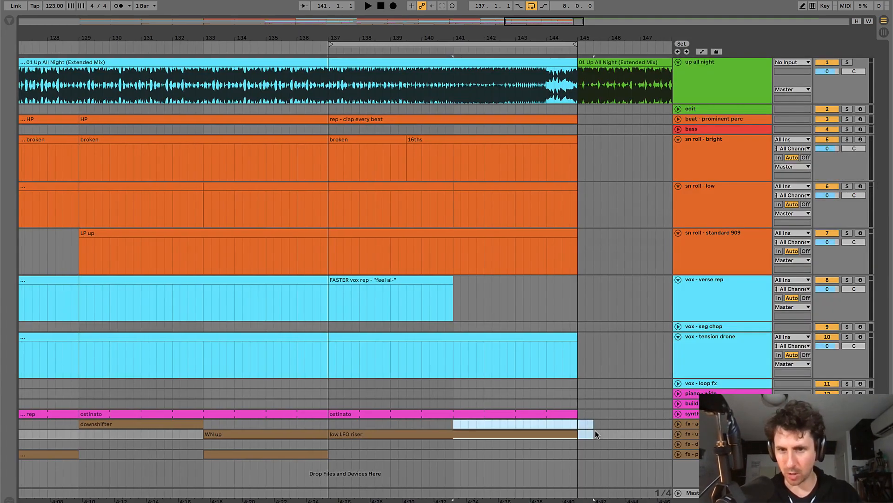
left_click(401, 383)
key("space")
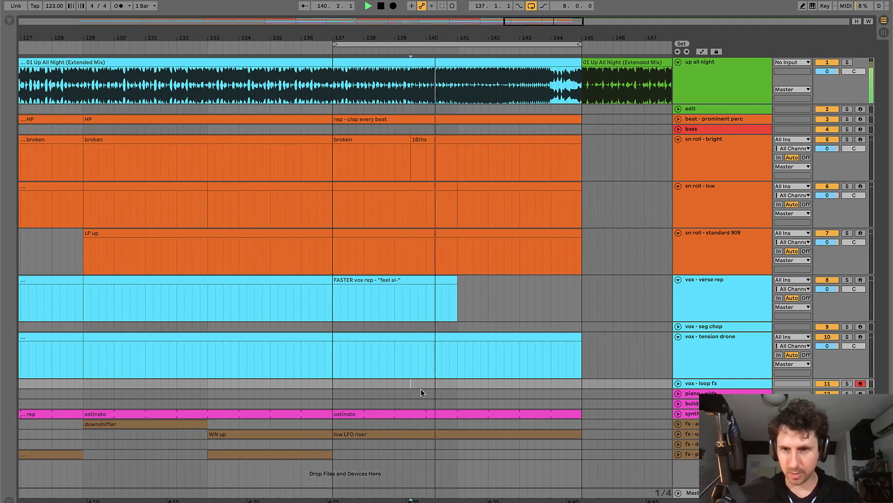
left_click(403, 390)
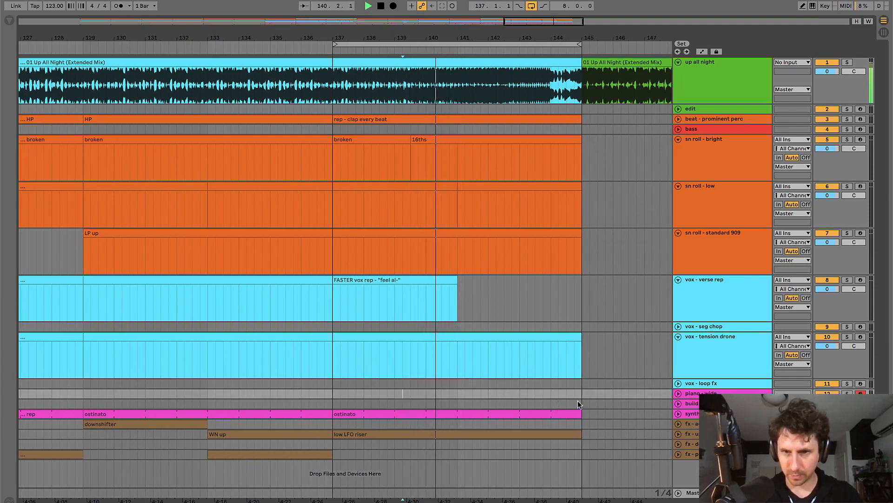
left_click(456, 401)
- Find the octave down clip at bars 85–87 on the BIG ominous build synth track and listen to that passage for comparison
key("minus")
key("minus")
key("minus")
key("minus")
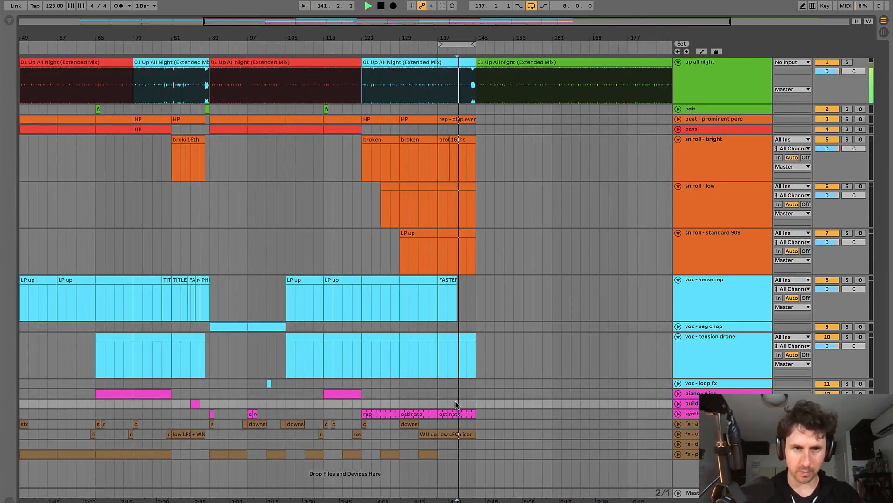
left_click(195, 403)
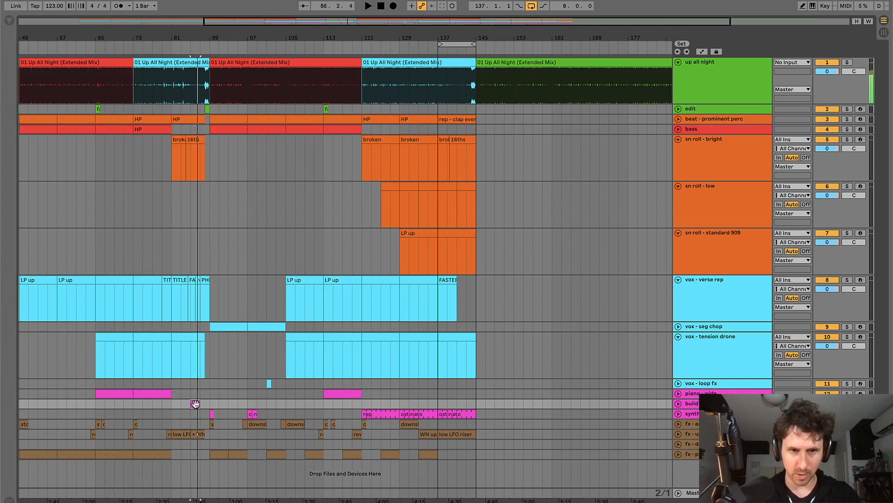
scroll(195, 402, "up", 3)
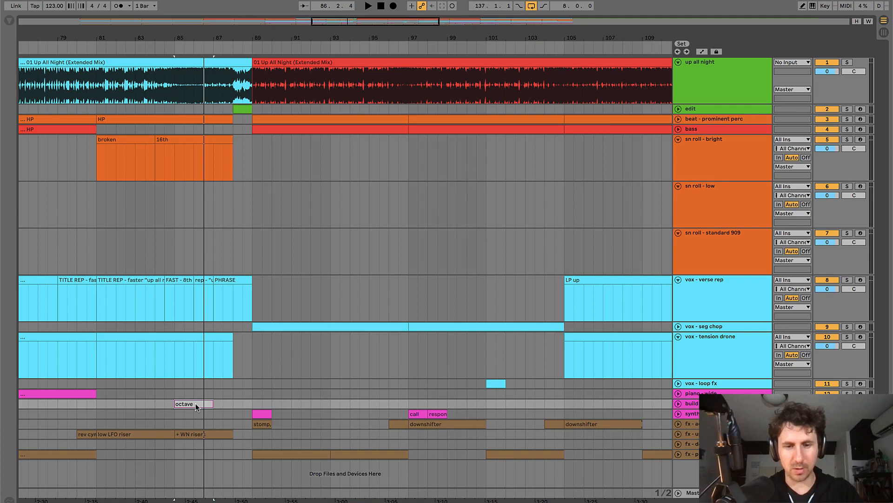
scroll(196, 403, "down", 3)
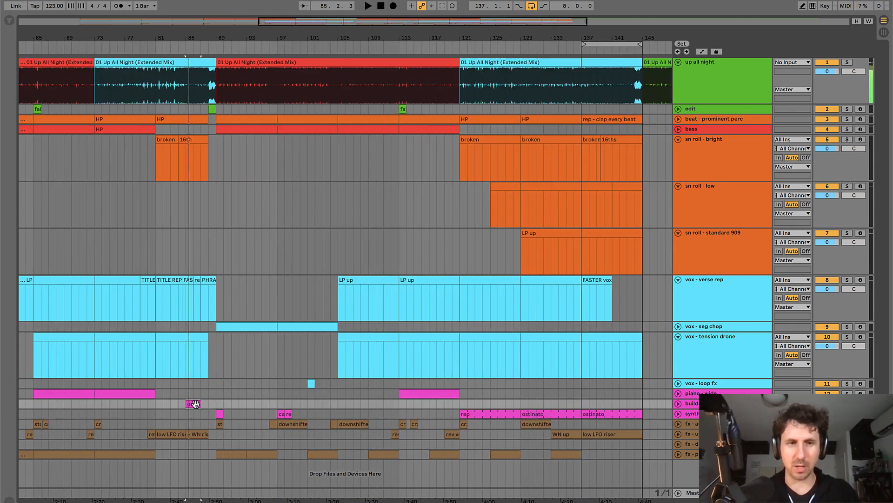
scroll(195, 403, "down", 3)
scroll(194, 403, "up", 3)
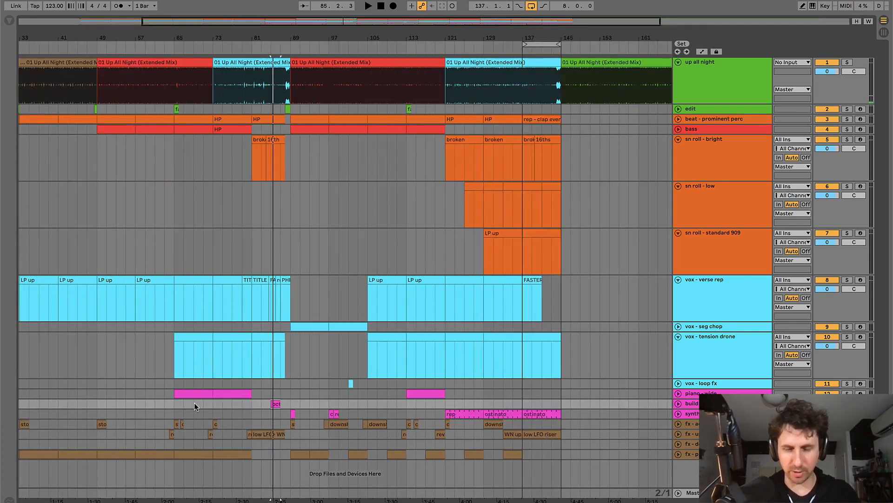
scroll(194, 403, "up", 2)
scroll(194, 403, "up", 2)
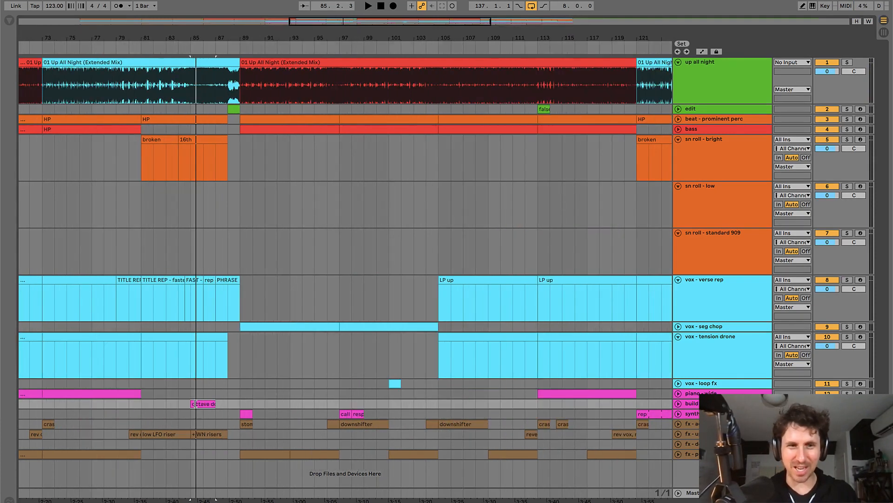
scroll(202, 404, "down", 4)
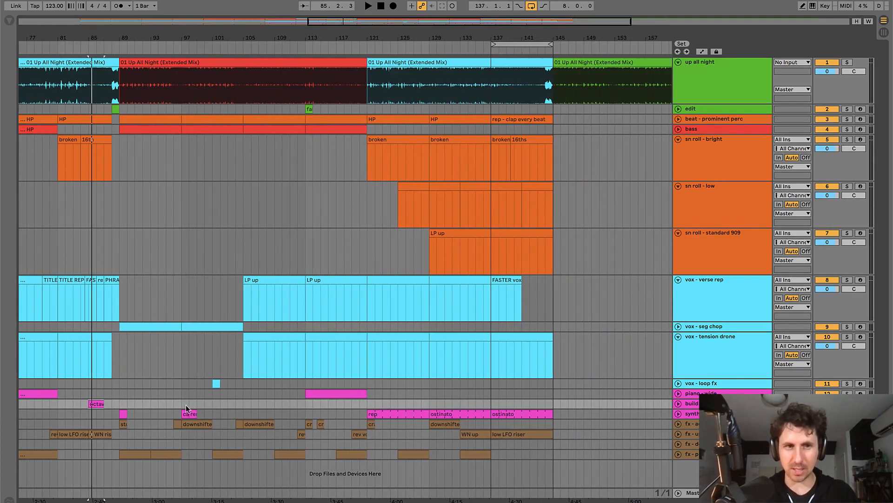
key("space")
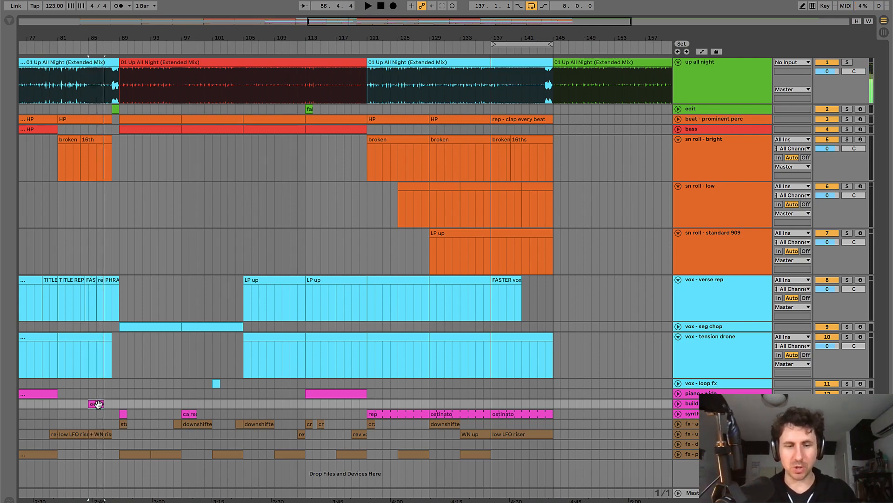
- Copy the octave down clip from bar 85 to bar 141 on the build synth track and listen to that spot
left_click_drag(97, 404, 528, 402)
key("space")
key("plus")
key("plus")
key("plus")
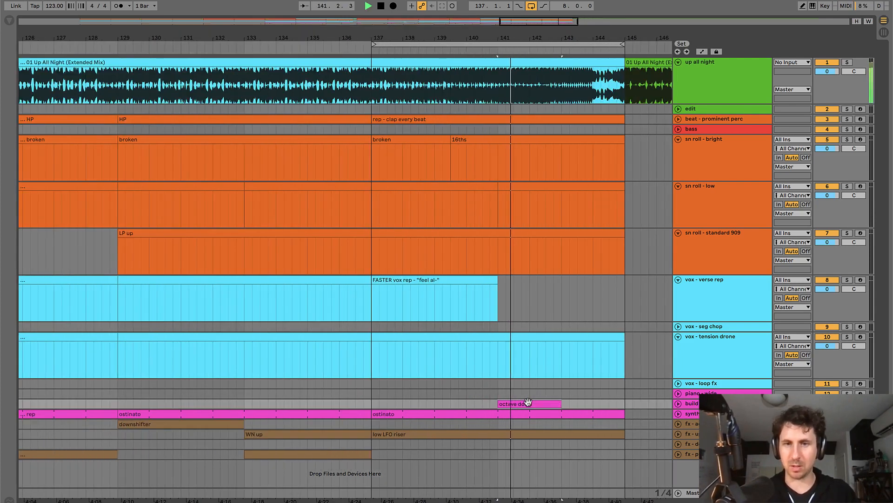
scroll(522, 404, "right", 5)
key("space")
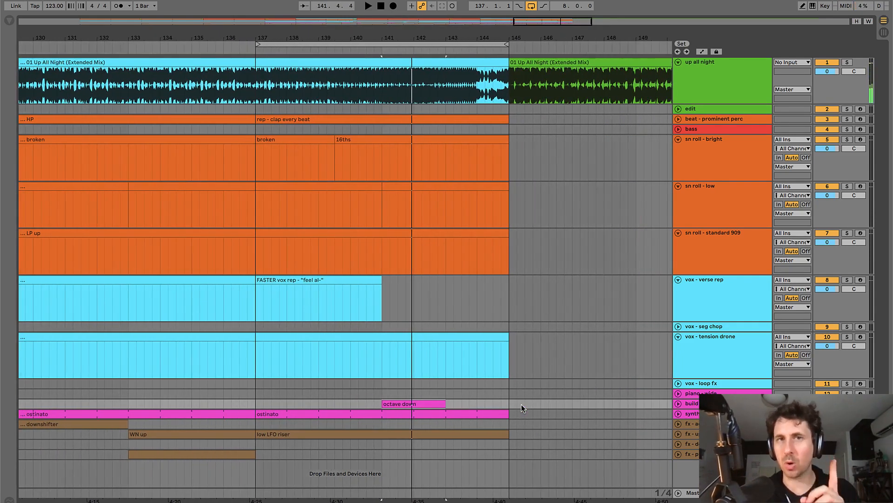
- Rename the copied build synth clip at bar 141 as cut off more open?
left_click(432, 404)
key("ctrl+r")
key("BackSpace")
key("BackSpace")
key("BackSpace")
key("BackSpace")
key("BackSpace")
key("BackSpace")
key("BackSpace")
key("BackSpace")
key("BackSpace")
key("BackSpace")
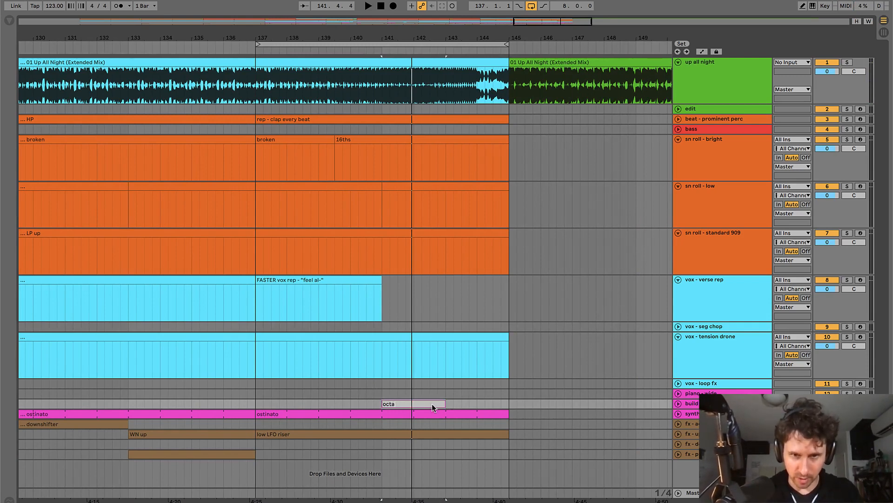
type("cut off more")
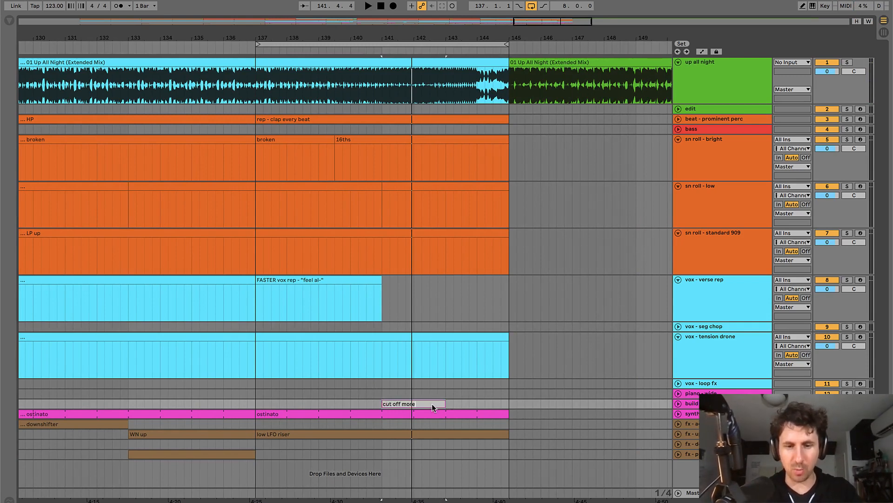
type(" open")
key("Return")
- Rename the original build synth clip at bars 85–87 as octave down?
left_click(403, 383)
key("minus")
key("minus")
key("minus")
key("minus")
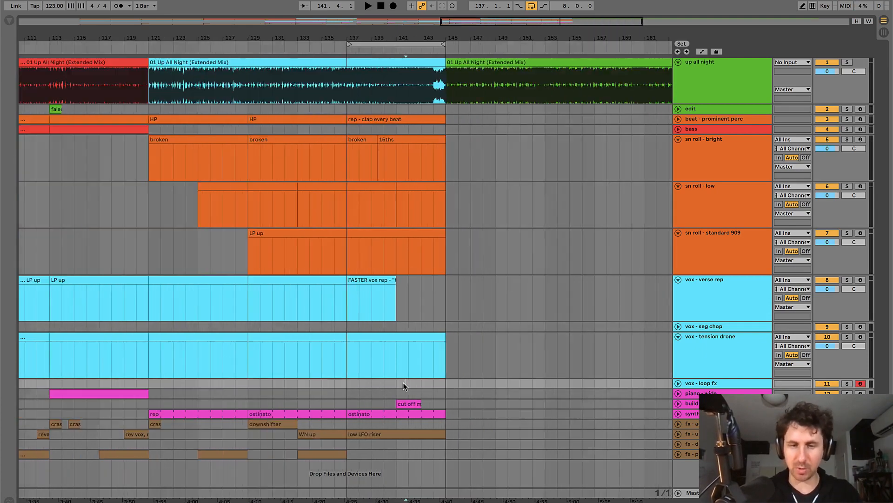
scroll(403, 384, "left", 5)
left_click(310, 405)
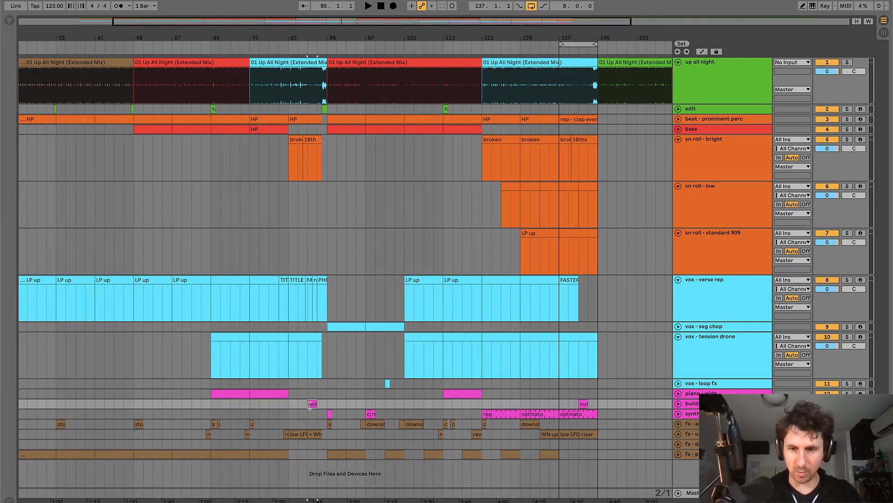
key("plus")
key("plus")
key("plus")
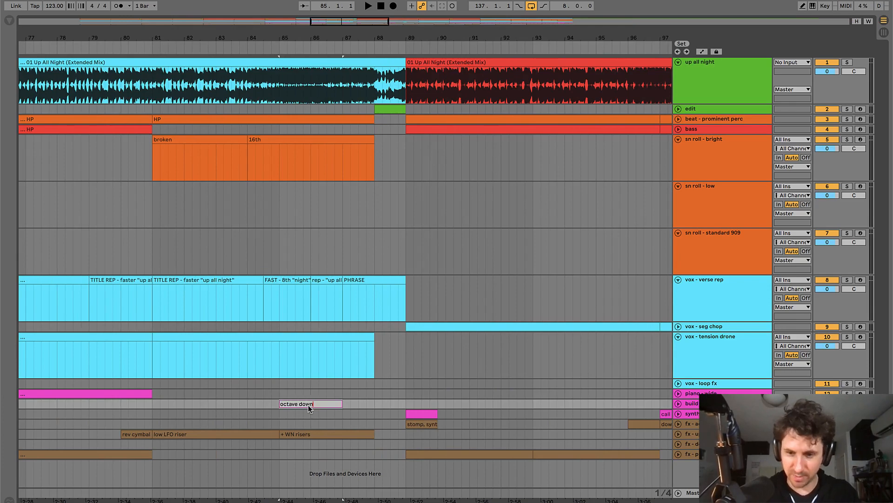
key("Return")
left_click(403, 388)
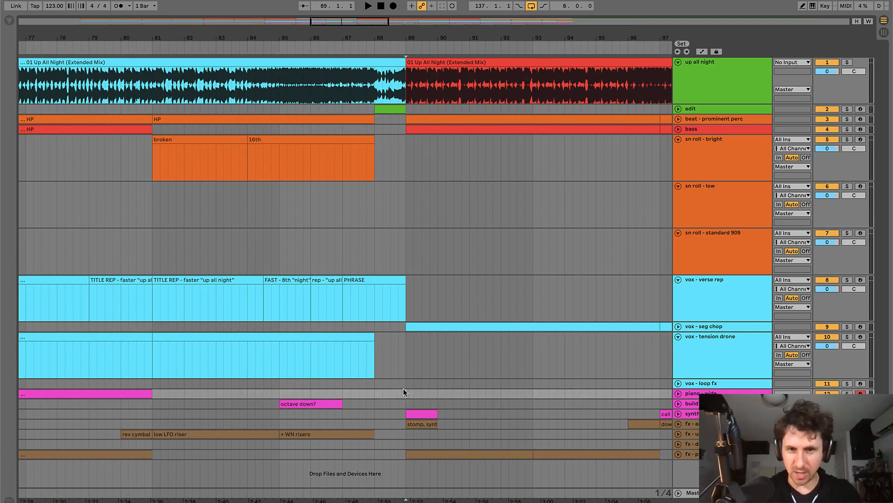
- Review the build synth clip at bars 141–143 against the other elements of the build
key("minus")
key("minus")
key("minus")
key("minus")
key("plus")
key("plus")
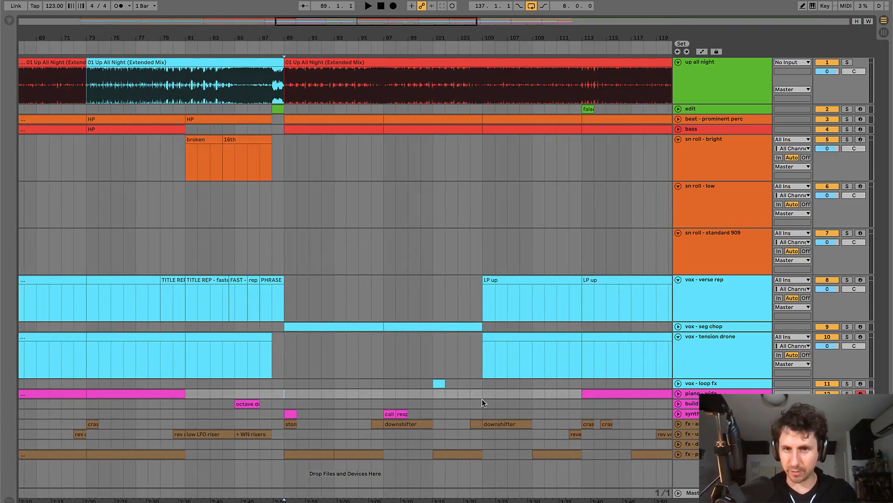
scroll(482, 400, "right", 9)
left_click(512, 404)
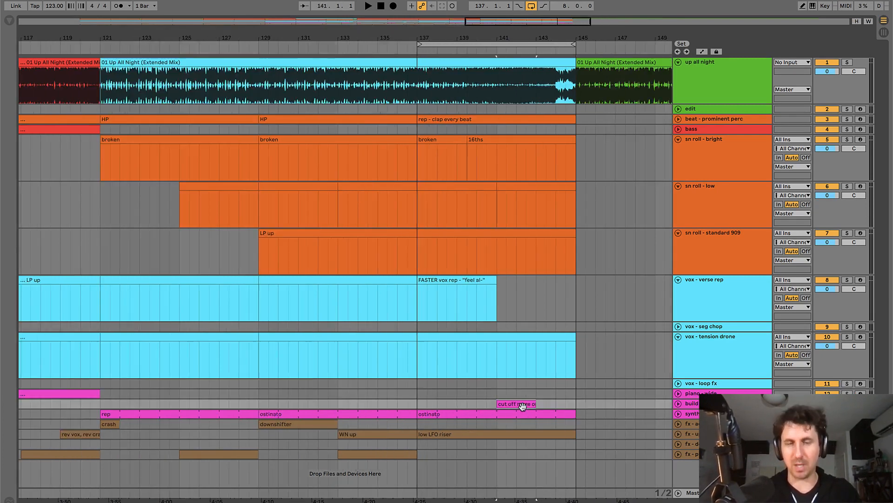
scroll(522, 406, "right", 2)
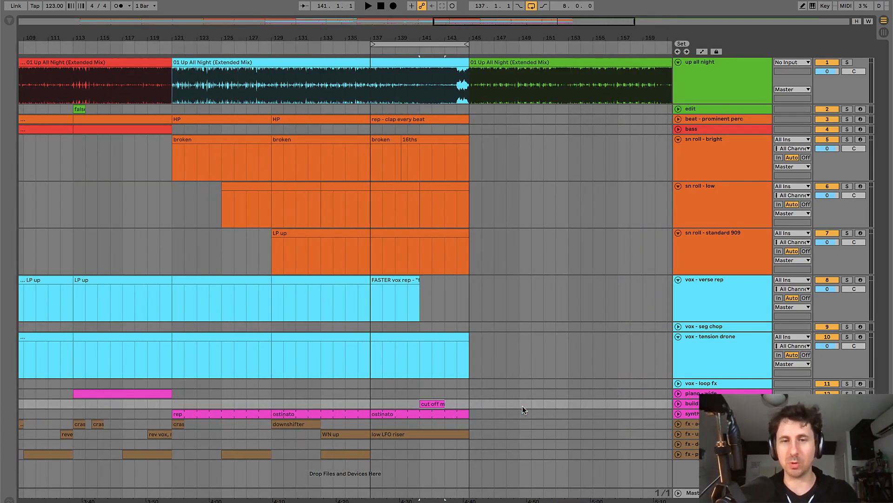
left_click(412, 391)
key("plus")
key("plus")
key("minus")
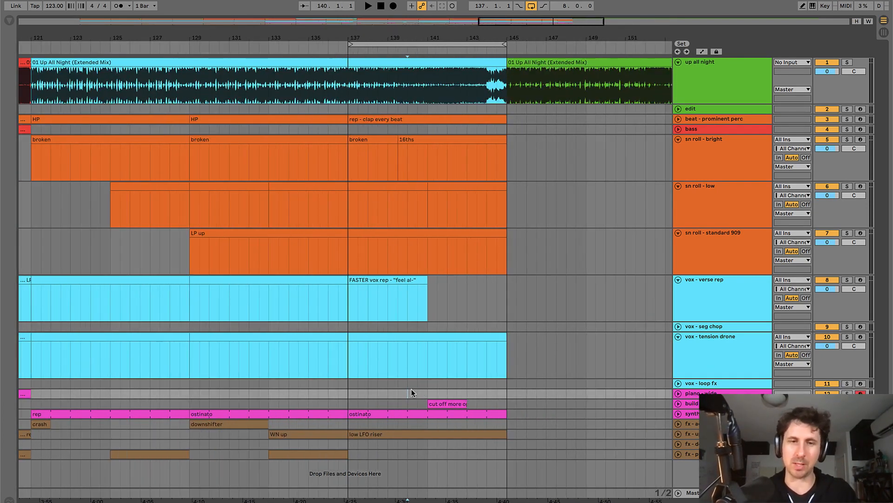
left_click(445, 404)
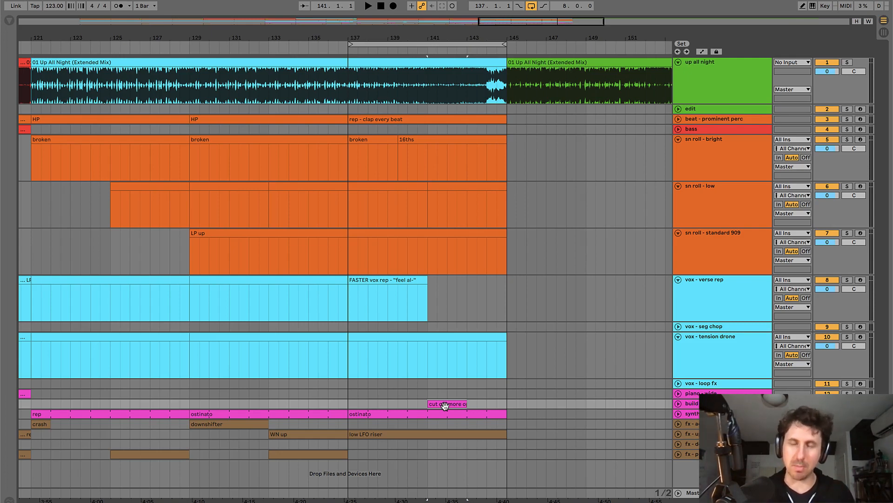
scroll(443, 404, "up", 2)
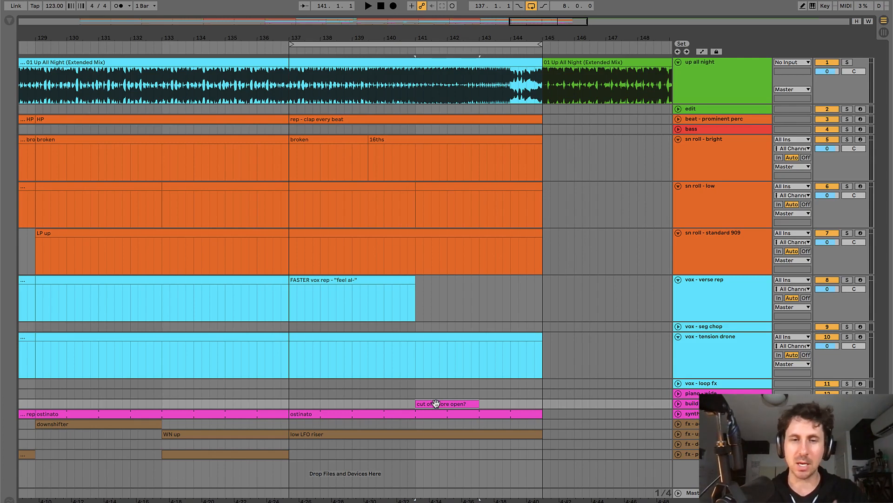
key("minus")
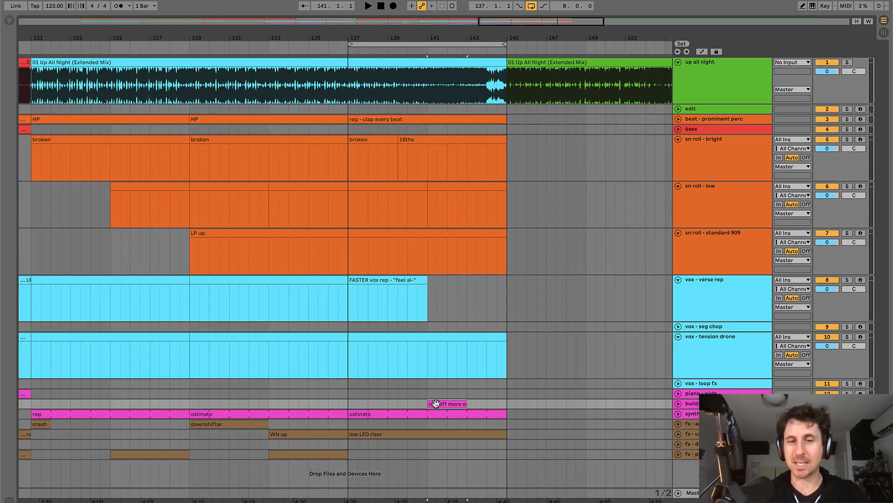
- Play from bar 139, split the low LFO riser clip at bar 141 and rename the second part as + WN risers
left_click(388, 395)
key("plus")
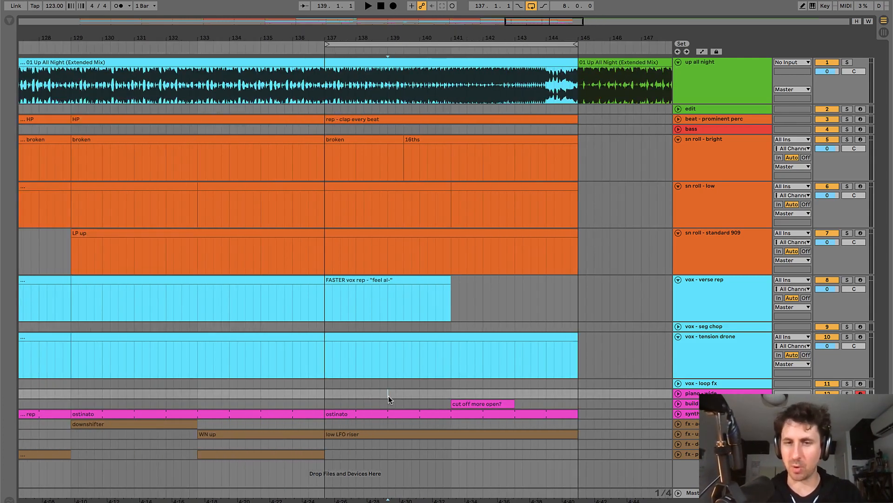
key("space")
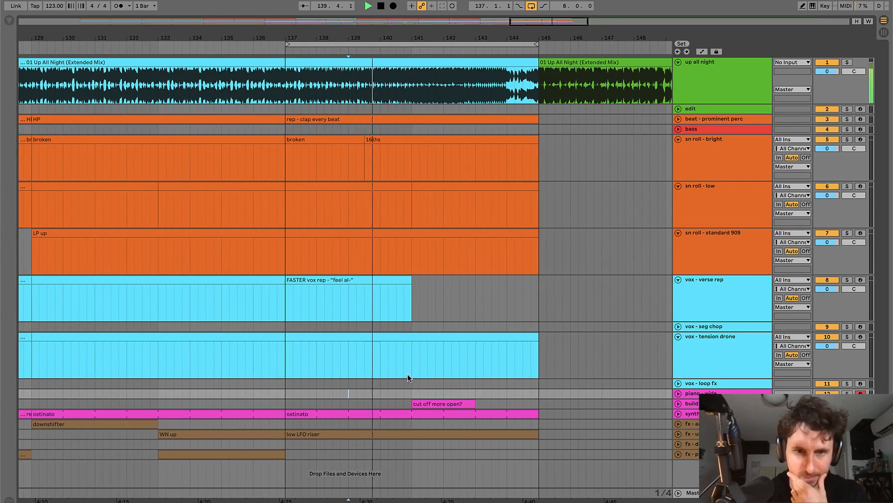
left_click(412, 432)
key("super+e")
left_click(437, 433)
key("super+r")
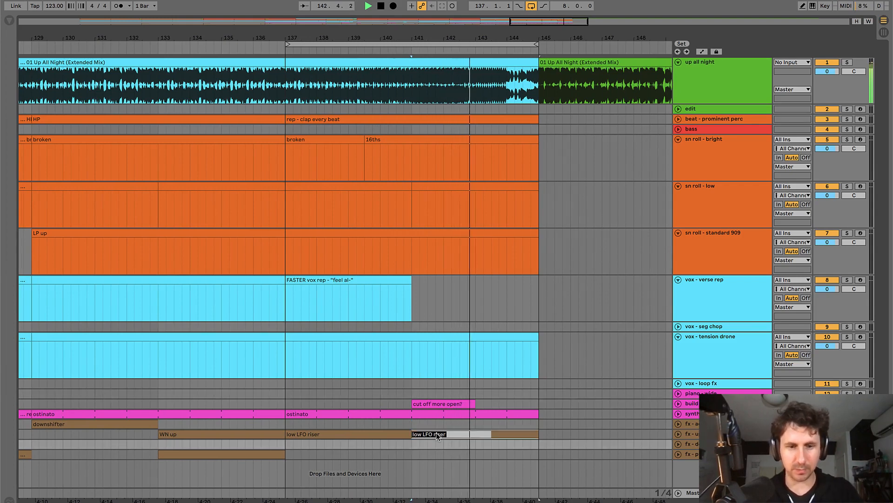
type("+ WN riser")
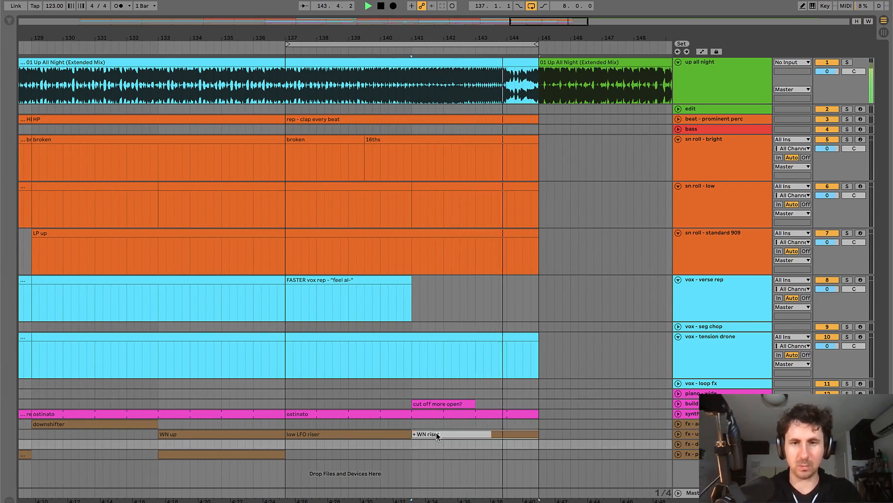
key("Return")
- Play the build from bar 141 and open the notes of the cut off more open? clip
key("space")
key("plus")
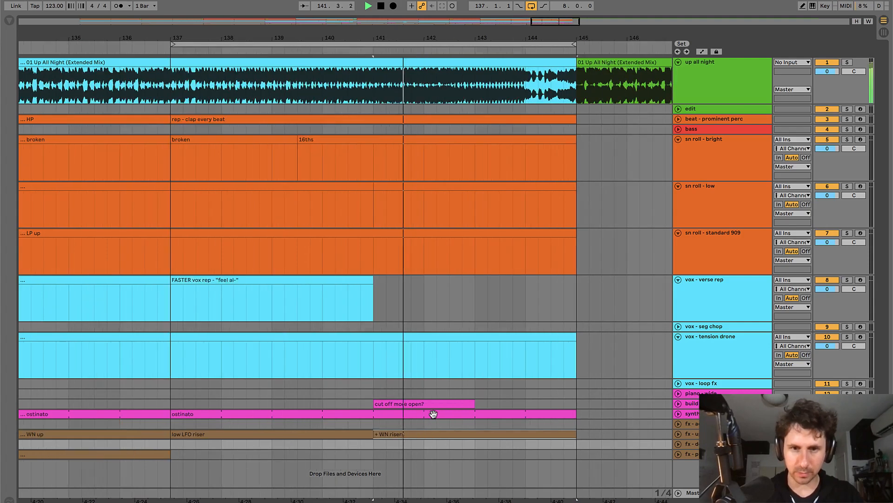
double_click(437, 404)
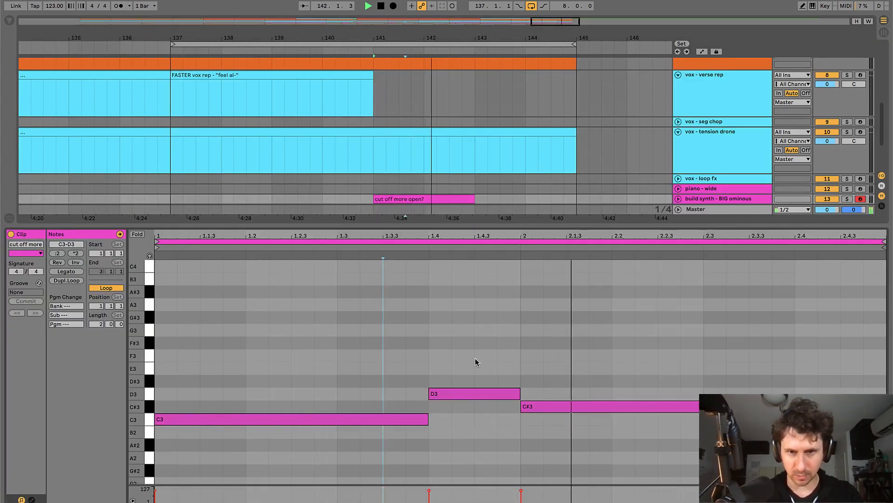
key("space")
mouse_move(427, 421)
left_mouse_down()
mouse_move(475, 422)
mouse_move(423, 421)
left_mouse_up()
key("super+q")
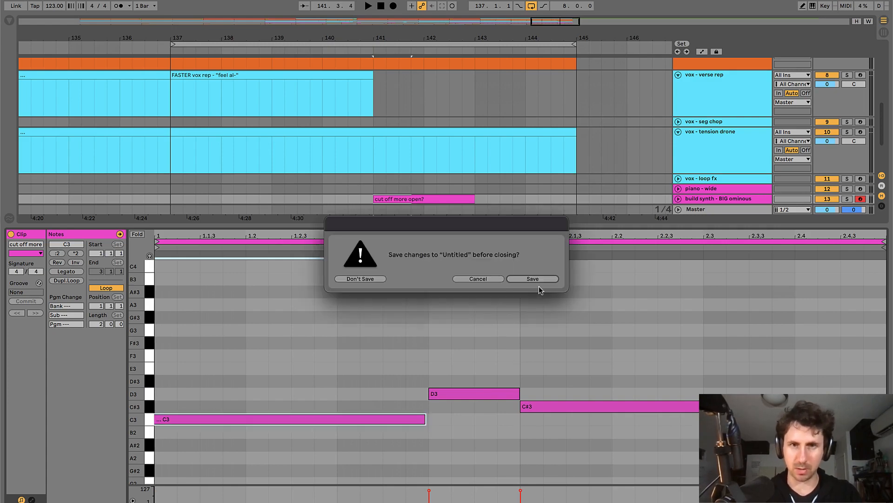
left_click(478, 279)
key("super+z")
double_click(369, 357)
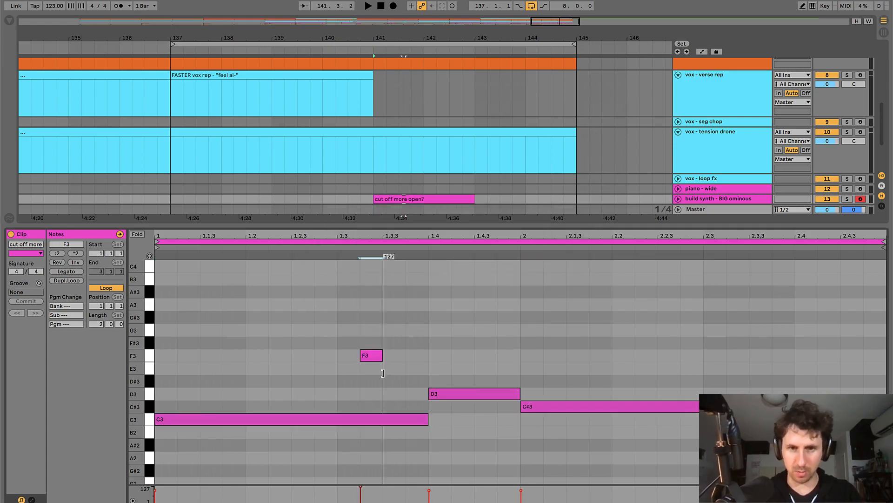
left_click_drag(342, 309, 414, 359)
key("Delete")
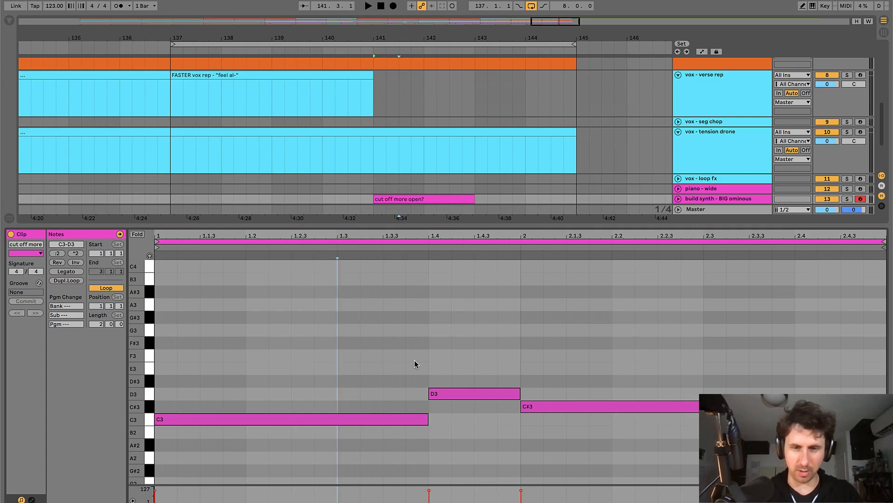
- Extend the first C3 note to 1.4.3, make the D3 note start there and end at beat 2, and play the passage
left_click(398, 417)
key("shift+Right")
key("shift+Right")
left_click(431, 393)
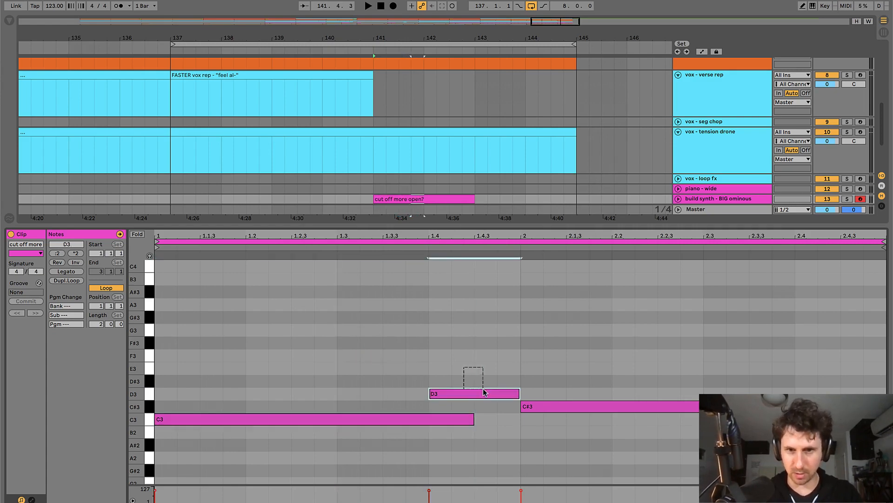
key("shift+Right")
key("shift+Right")
key("shift+Left")
key("shift+Left")
key("Right")
key("Right")
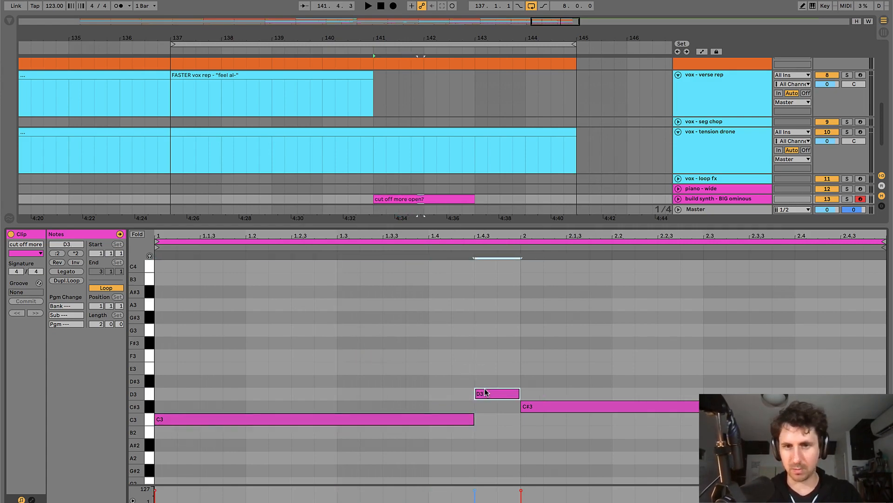
left_click(464, 374)
key("space")
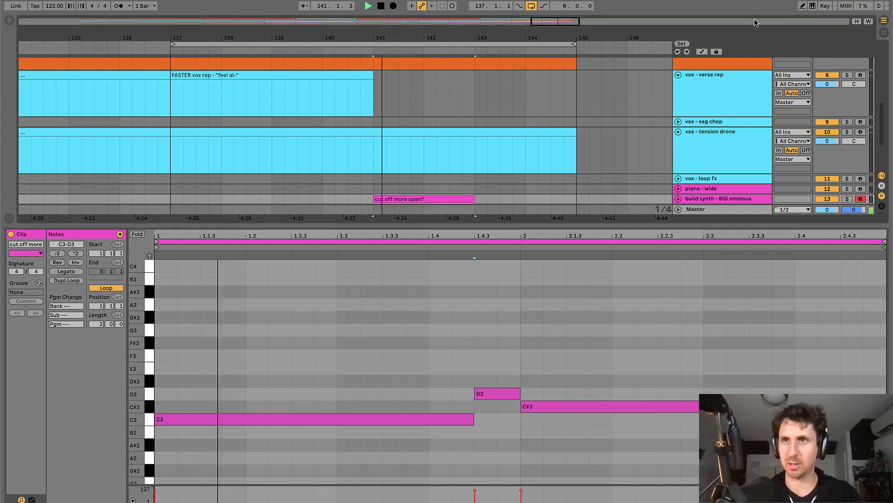
- Open the Night Shift options in the macOS display controls and return to the clip's notes
left_click(807, 1)
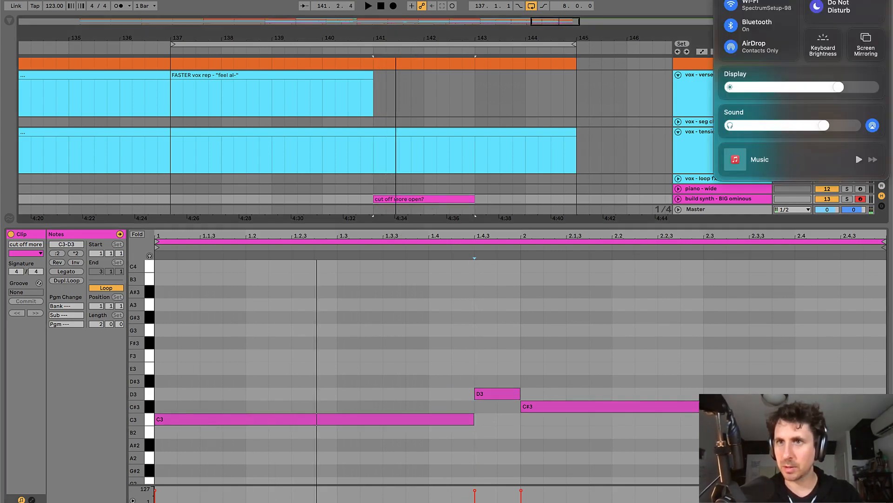
left_click(874, 76)
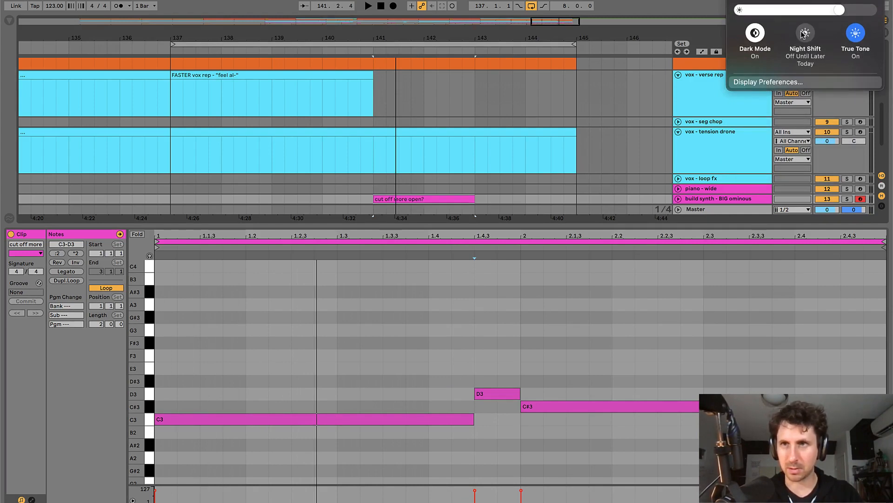
left_click(328, 323)
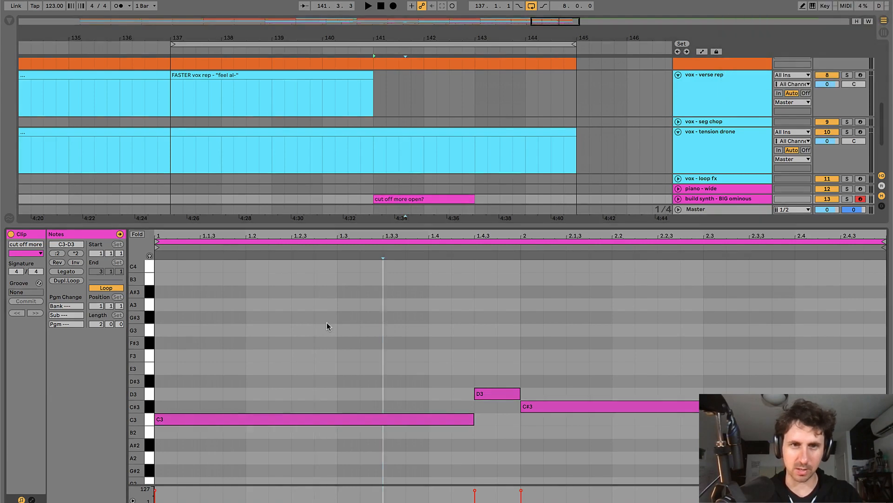
- Raise the C#3 note at beat 2 to G3 and play the passage to check the pitch
key("space")
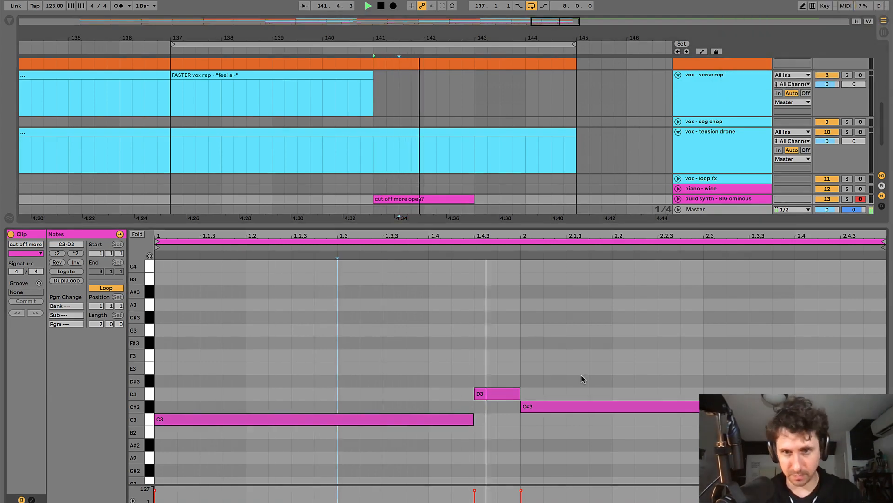
left_click(582, 407)
key("space")
key("Up")
key("Up")
key("Up")
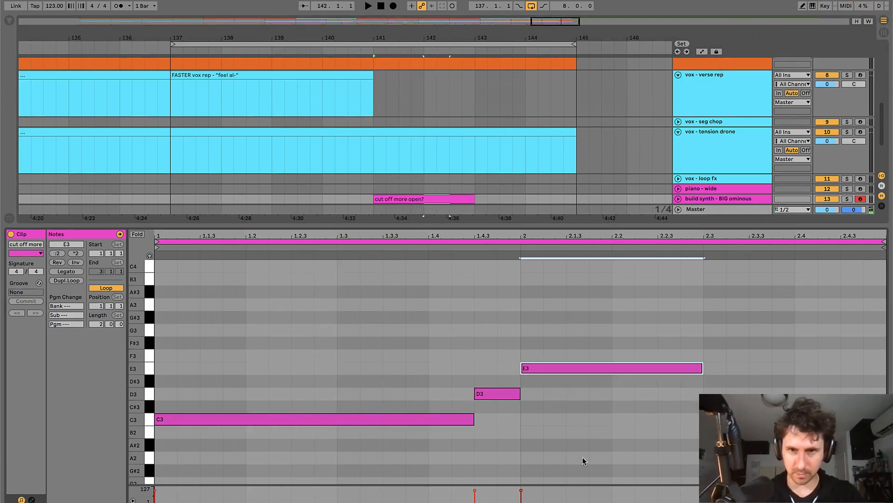
key("Up")
key("space")
key("Up")
key("Up")
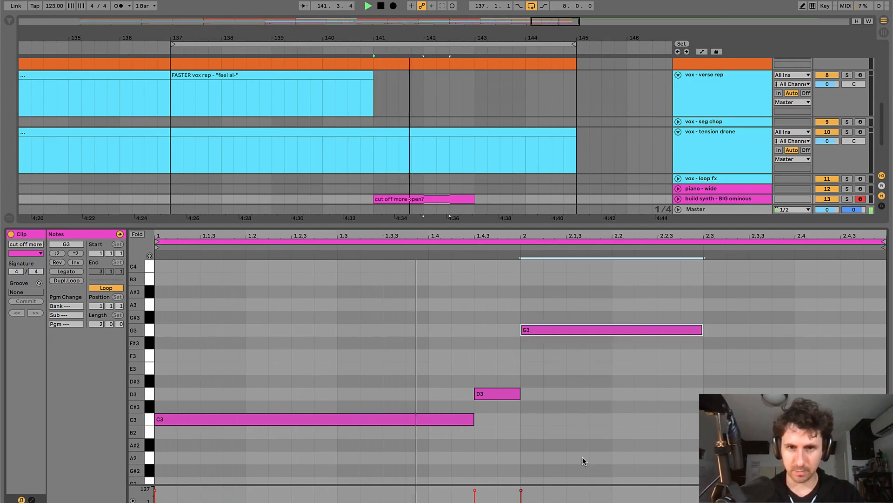
scroll(558, 428, "down", 1)
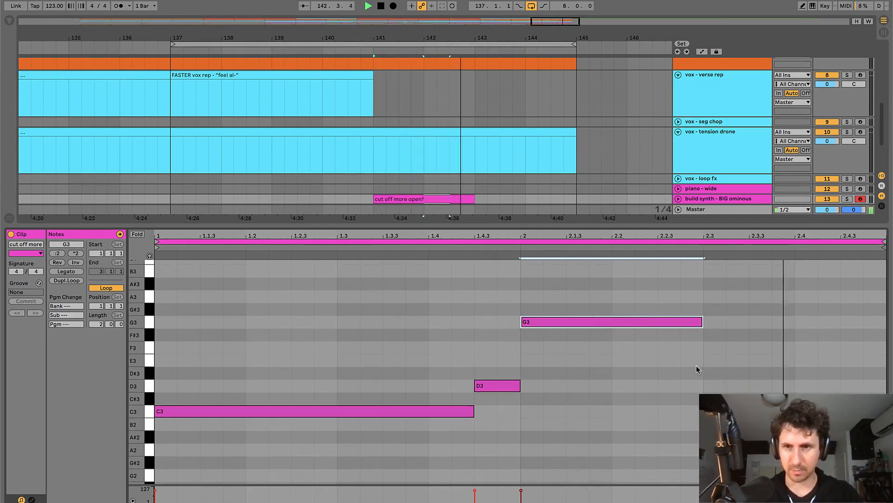
key("space")
key("space")
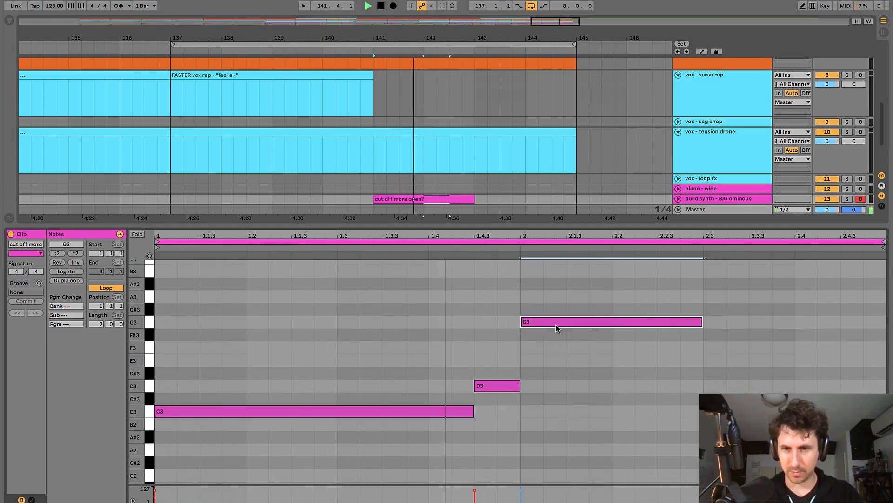
- Copy the G3 note to C3 at 2.2 and shorten the G3 note to end at 2.2
left_click_drag(555, 325, 645, 411)
left_click(702, 322)
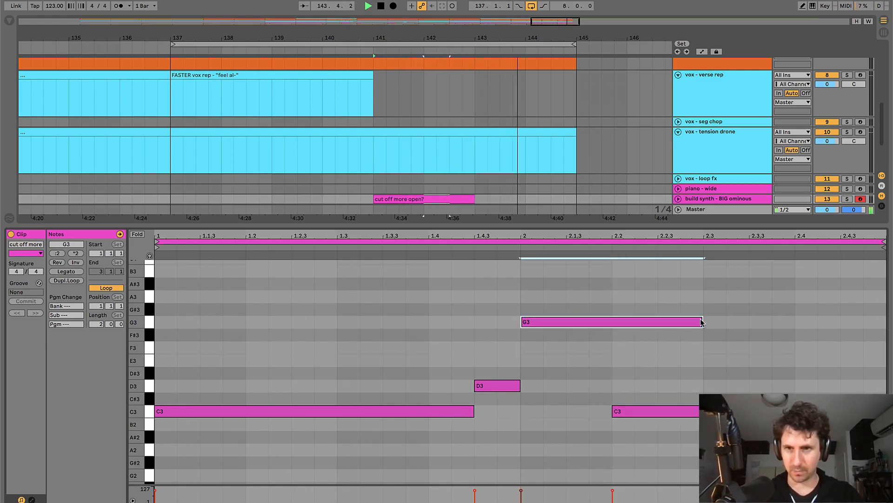
key("shift+Left")
key("shift+Left")
key("shift+Left")
key("shift+Left")
key("shift+Left")
key("shift+Right")
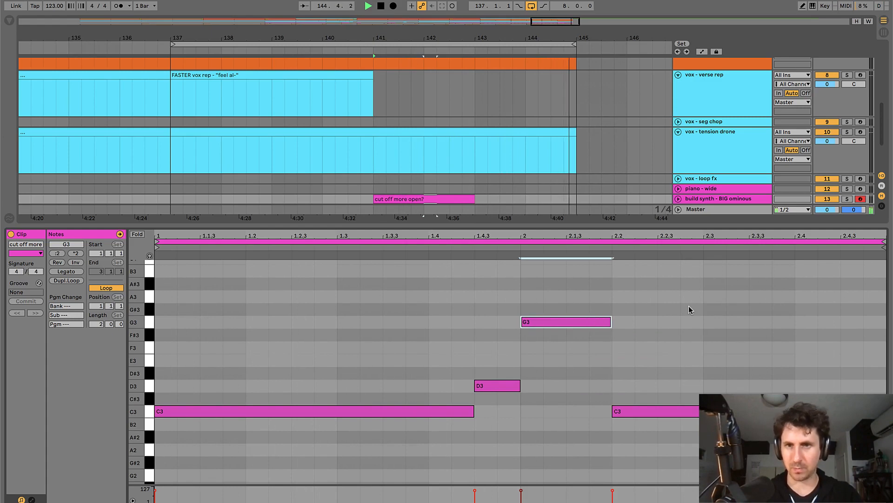
- Play the revised melody, shorten the last C3 note to end at 2.3.2 and close the note editor
key("space")
left_click(634, 295)
key("space")
scroll(663, 324, "up", 1)
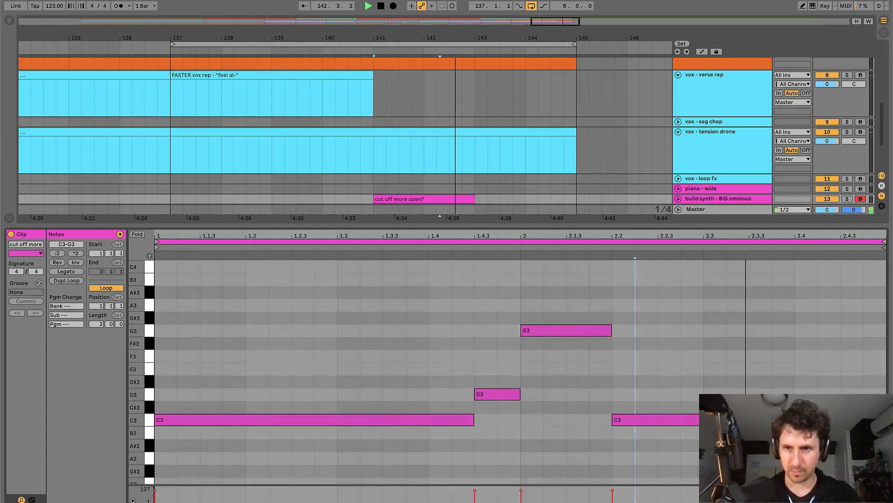
key("space")
left_click(732, 420)
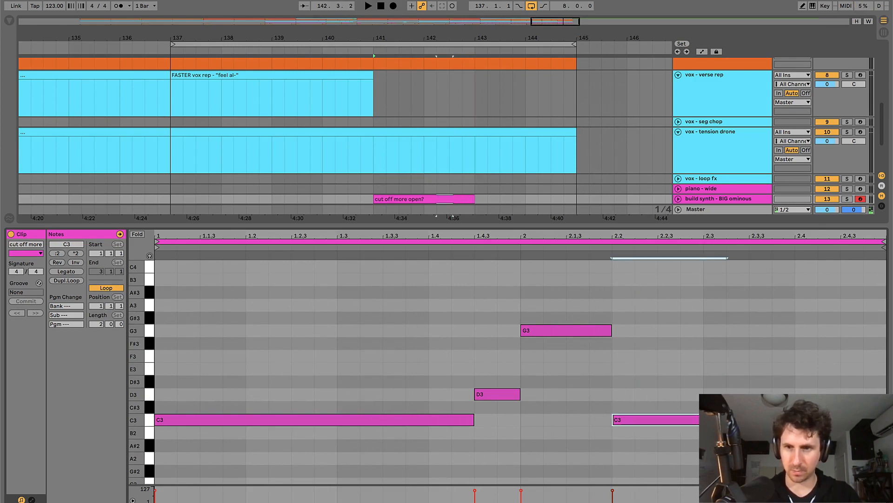
left_click(663, 345)
key("ctrl+alt+l")
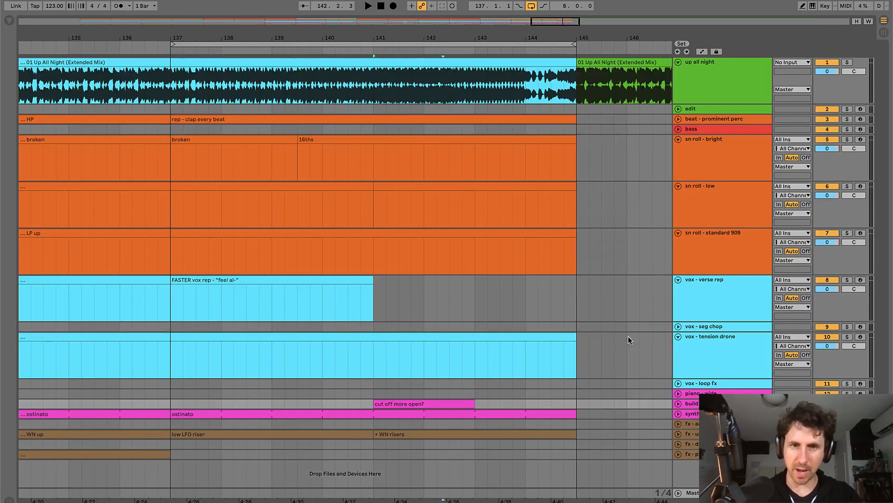
- Play the octave down build synth clip at bar 85 for comparison with the clip at bar 141
left_click(434, 403)
key("minus")
key("minus")
key("minus")
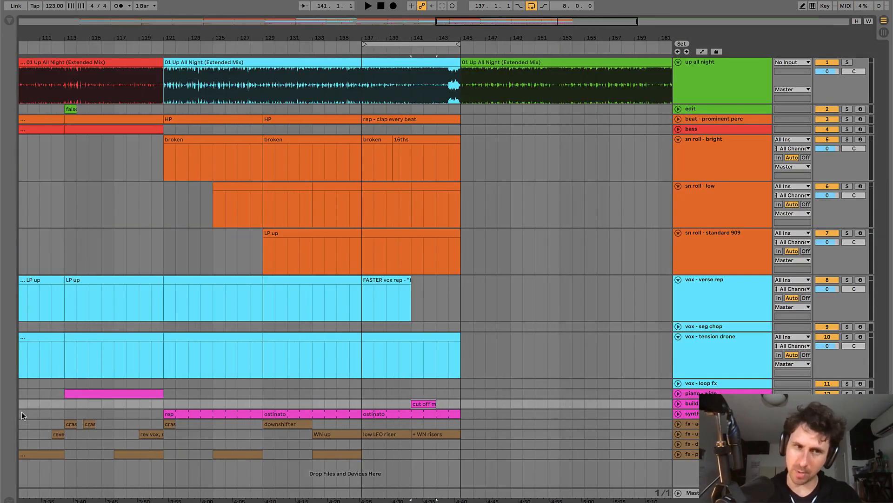
scroll(151, 392, "left", 10)
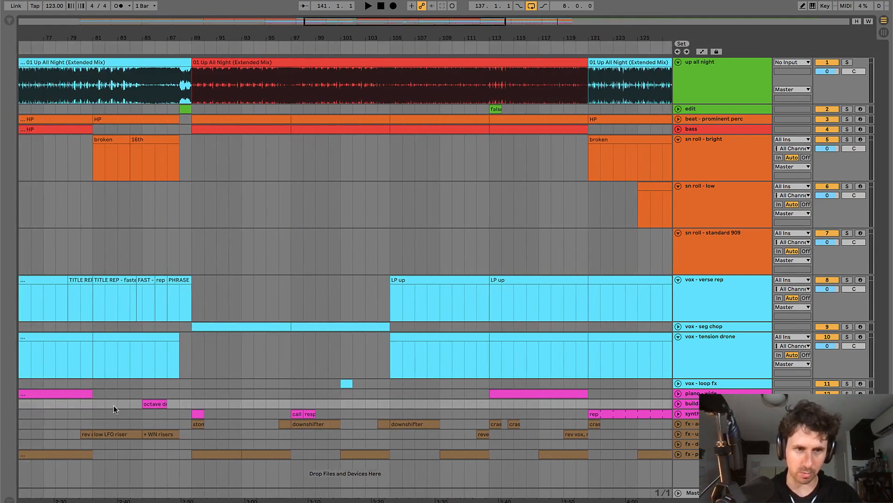
left_click(149, 403)
key("space")
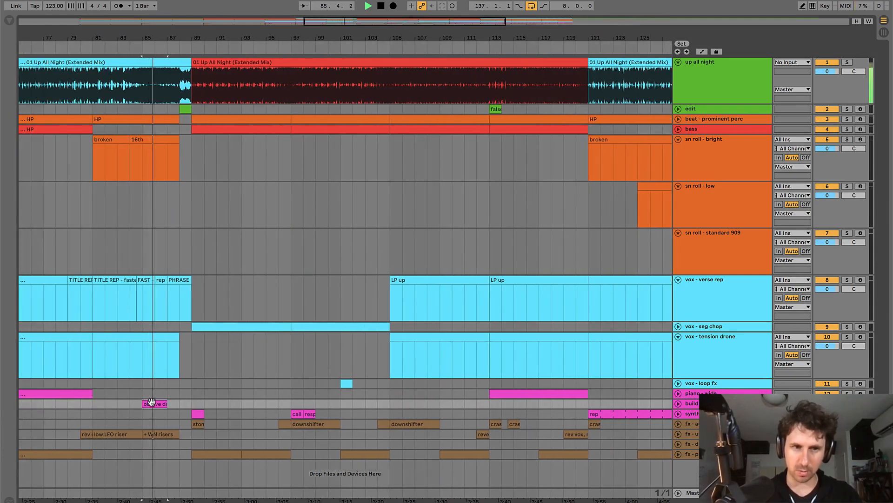
scroll(152, 401, "right", 4)
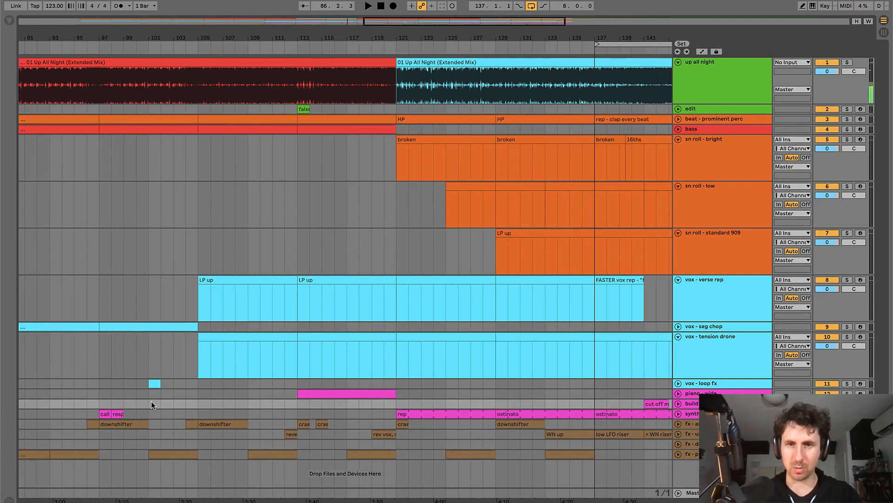
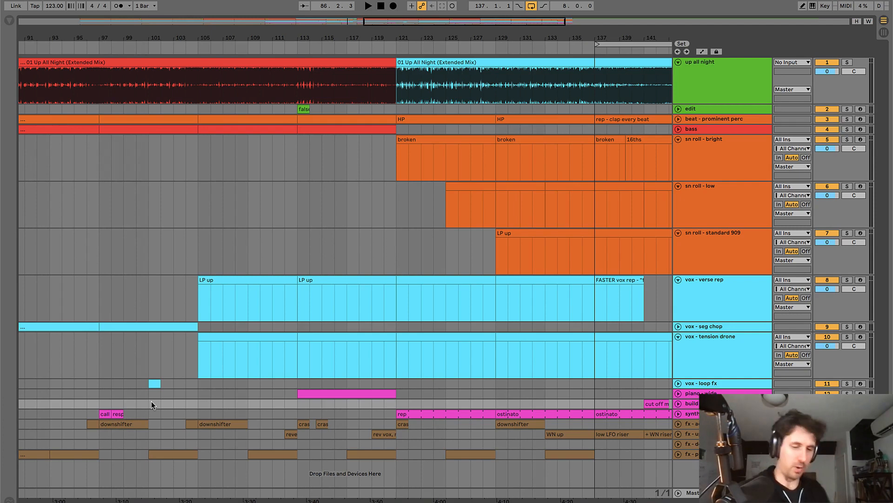
- Listen to bars 141–143 of the reference track again to check the build synth and riser markers
scroll(237, 326, "right", 7)
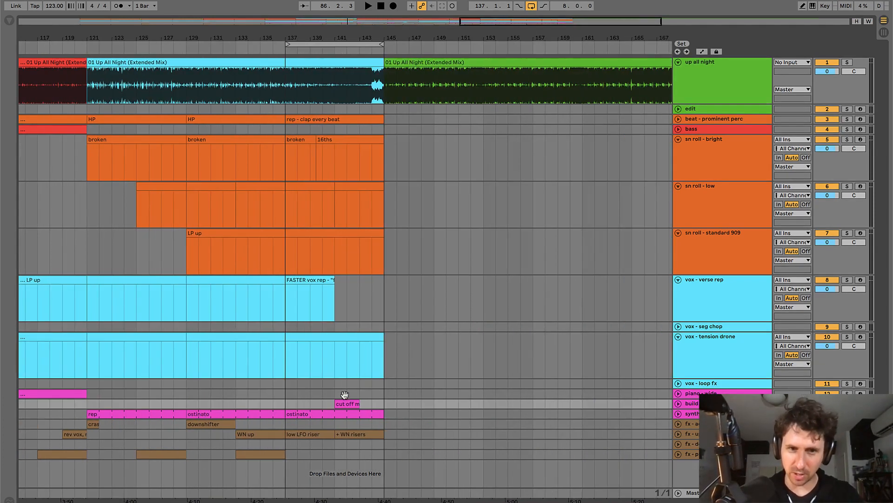
key("space")
scroll(344, 406, "up", 5)
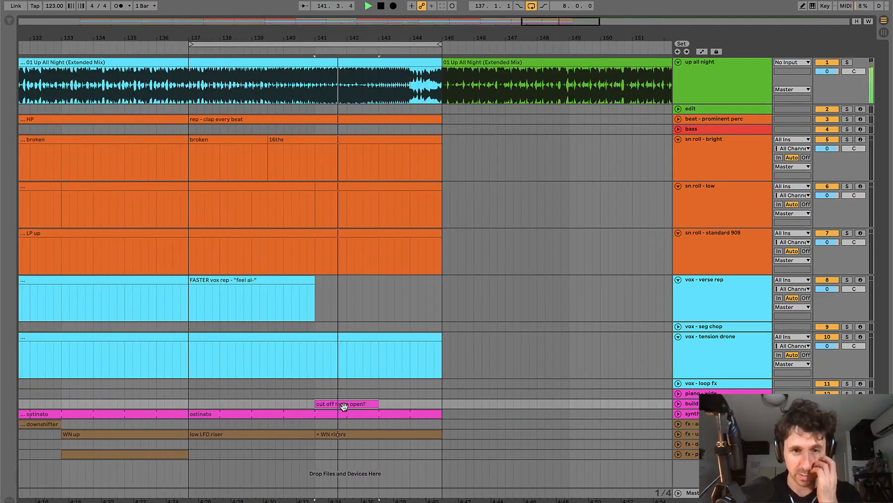
scroll(343, 406, "down", 4)
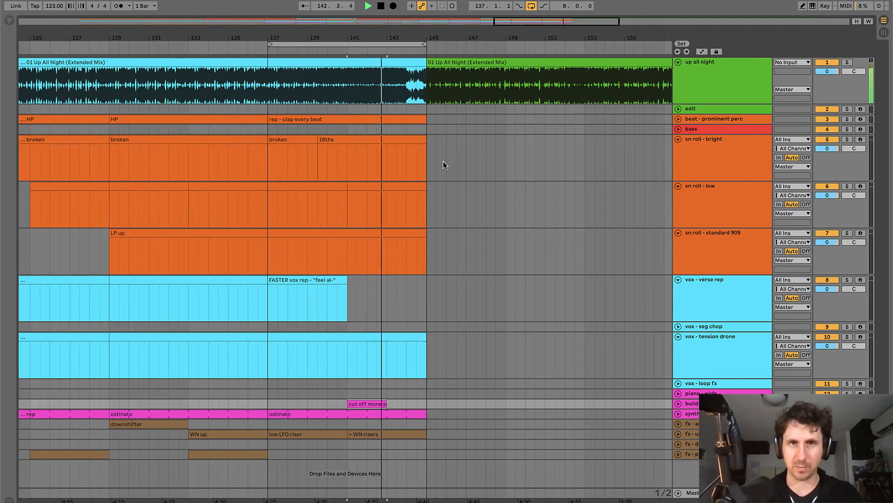
scroll(387, 169, "left", 1)
key("space")
left_click(383, 175)
key("plus")
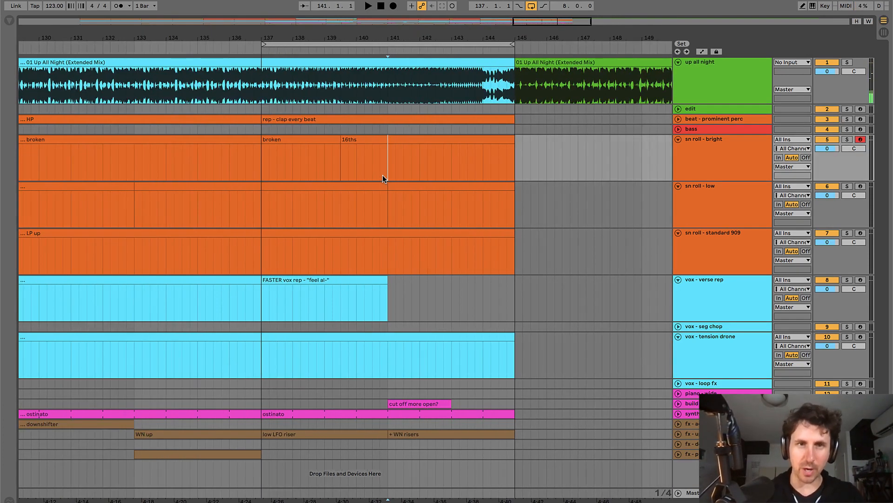
key("space")
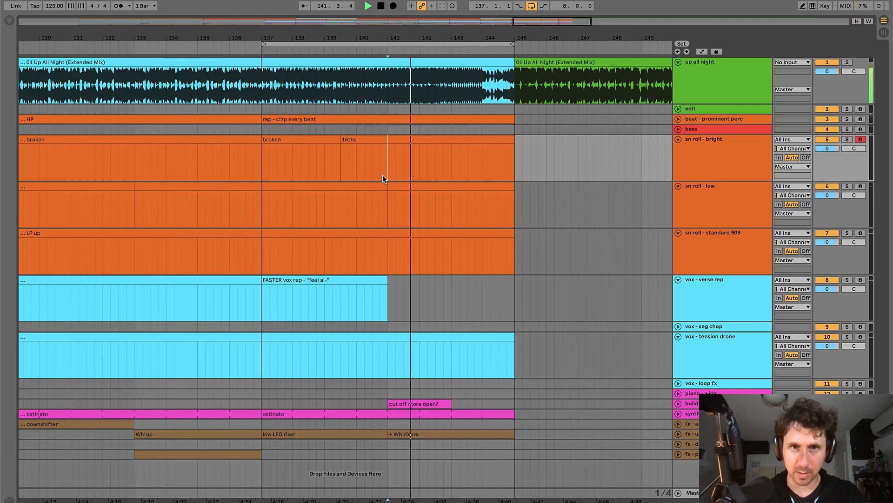
- Replay the reference from bar 141 and extend the FASTER vox rep clip on the vox - verse rep track to end at bar 142
key("space")
key("space")
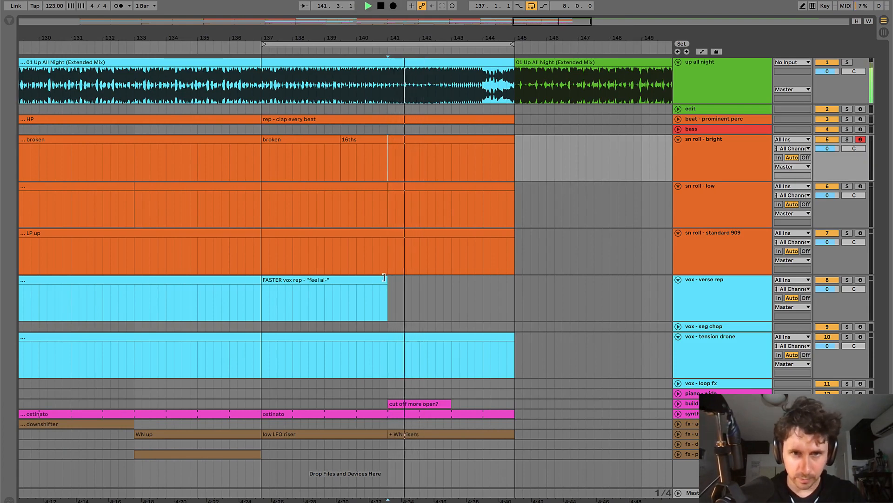
left_click_drag(388, 280, 453, 290)
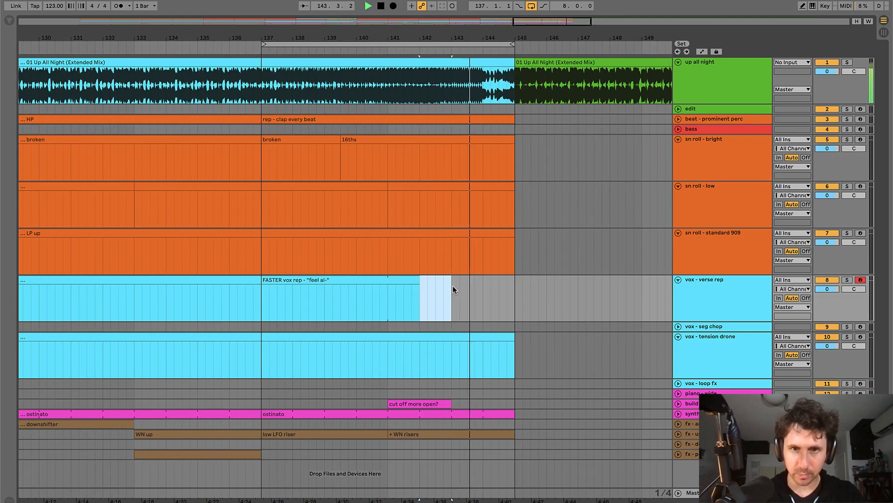
- Insert a one-bar clip at bar 142 on the vox - verse rep track, name it FASTER - "feel" rep and play that bar
key("super+shift+m")
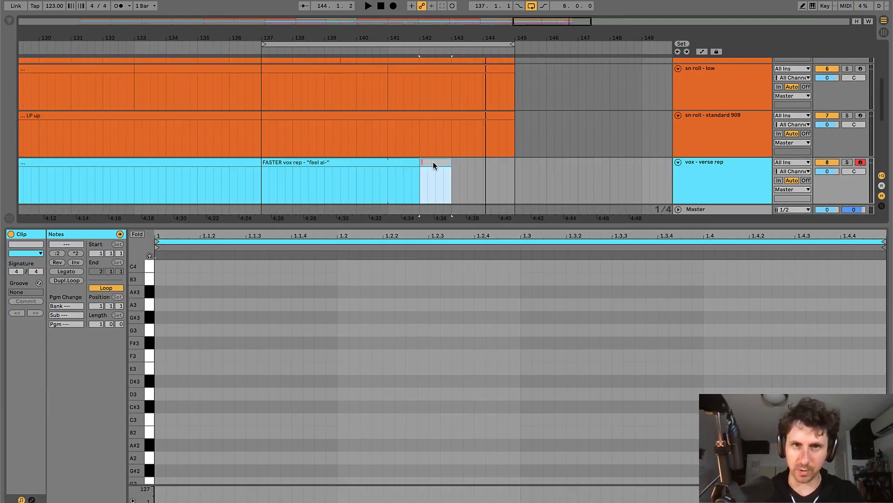
key("space")
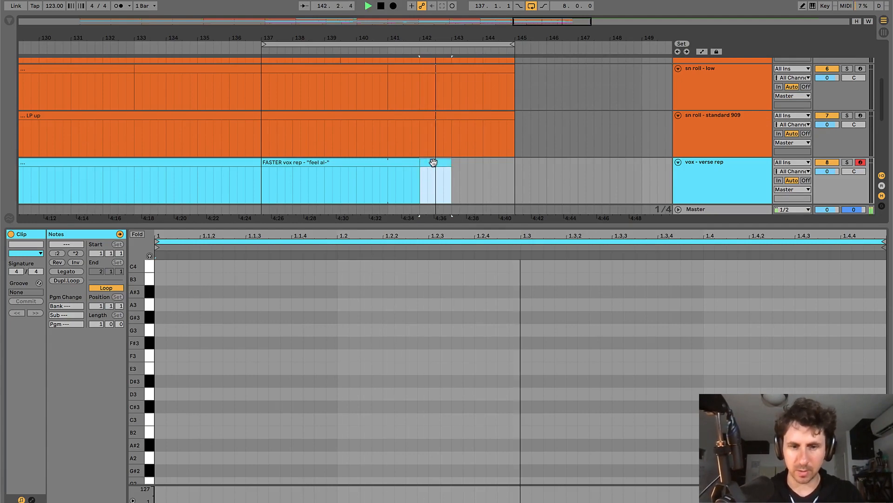
key("space")
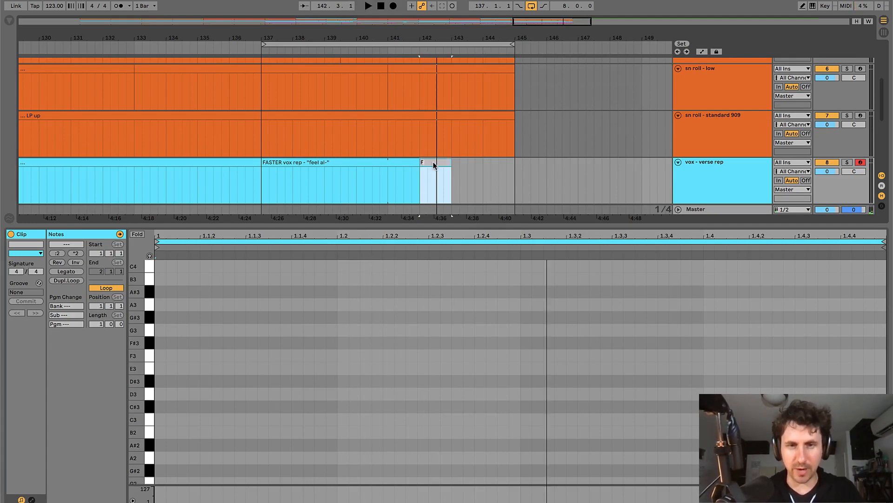
type("ASTER - \"fee")
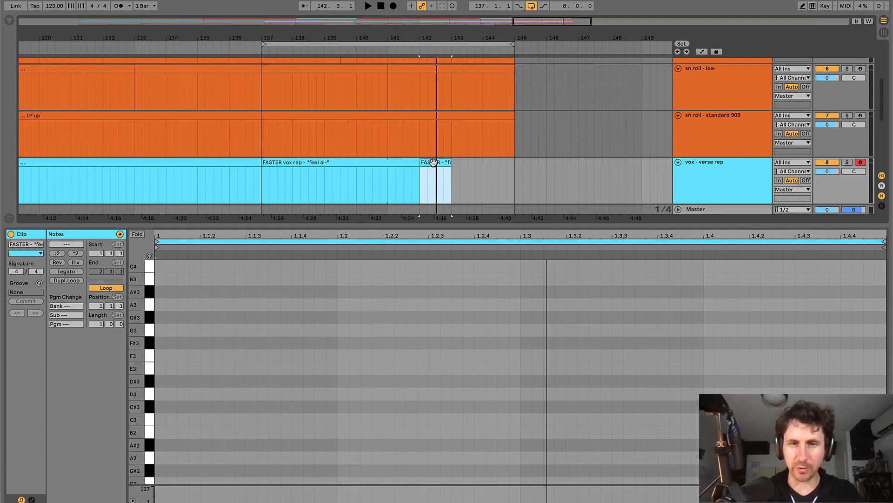
key("super+alt+l")
key("space")
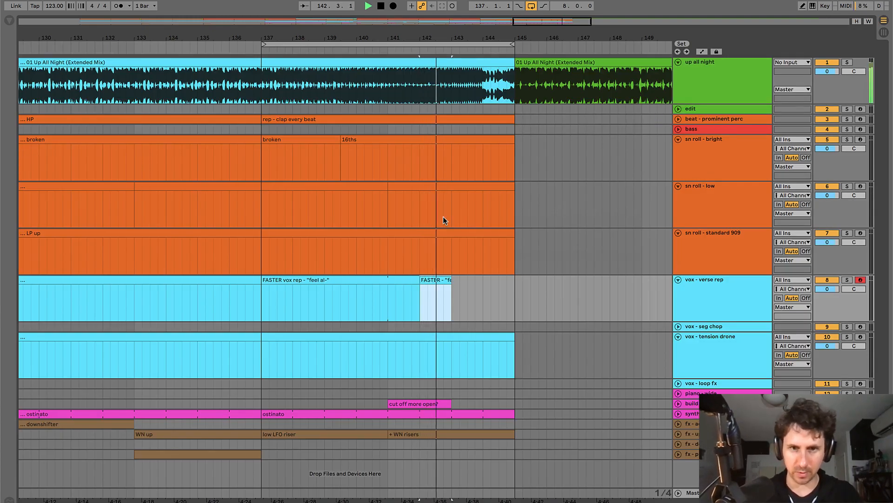
key("space")
key("space")
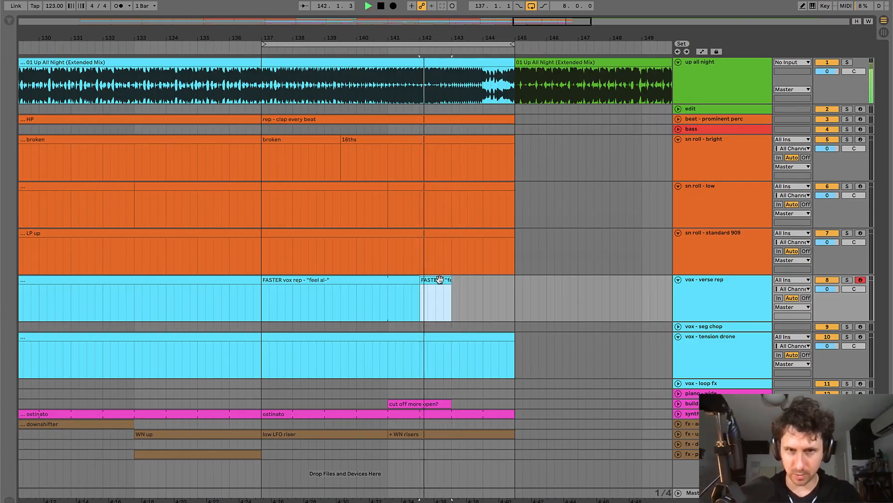
- Trim the "cut off more open?" clip on the build synth track so it ends at 142.4
key("plus")
left_click(471, 400)
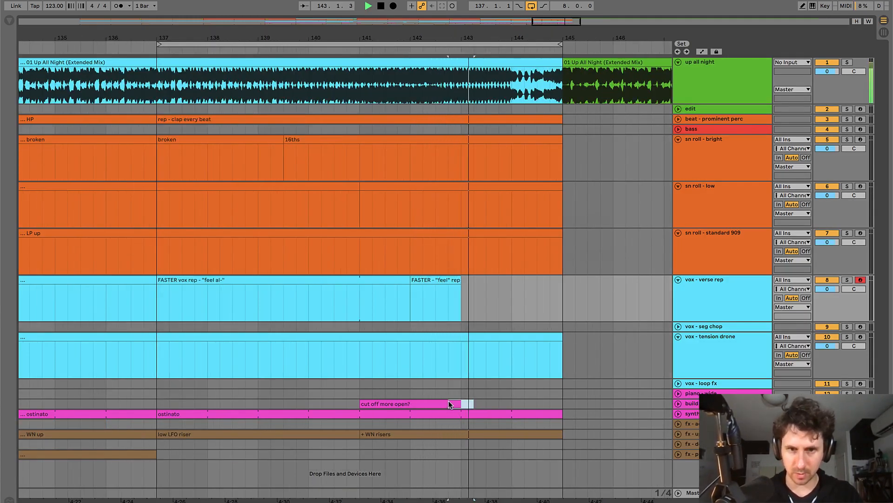
key("space")
key("Delete")
key("space")
key("space")
key("space")
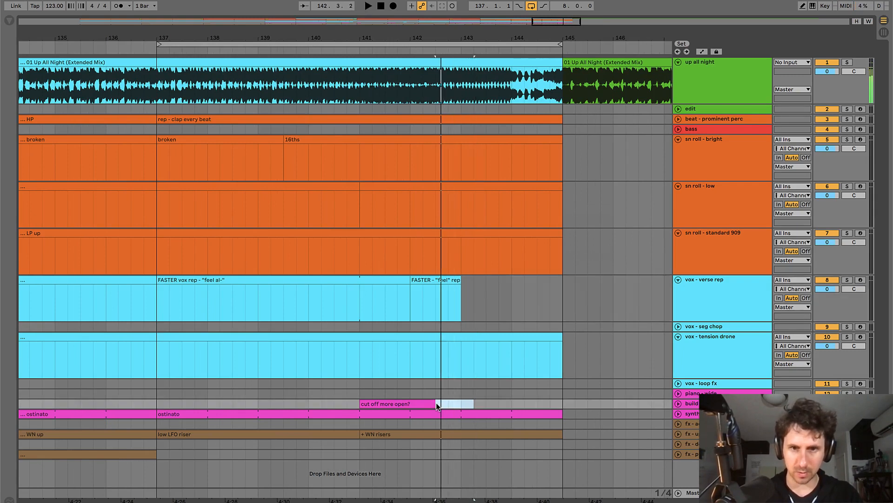
key("space")
left_click_drag(434, 402, 447, 403)
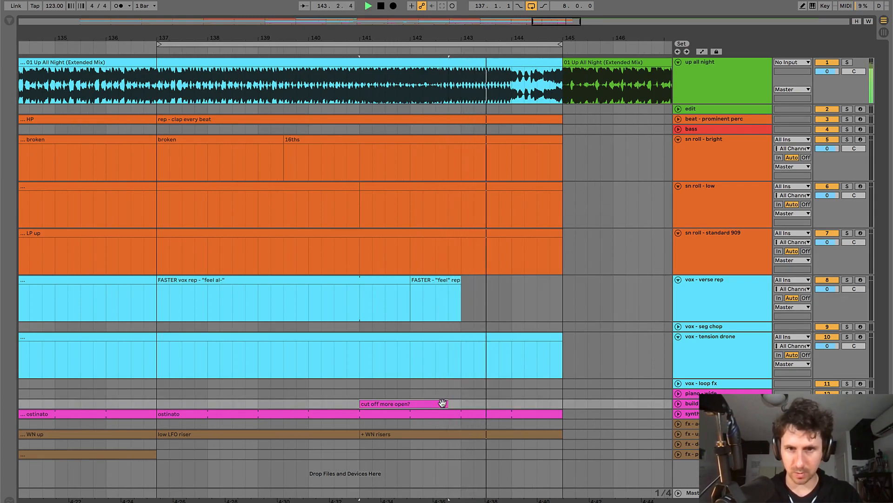
- Listen to bars 141–143 of the reference track to check what changes in the build
key("space")
key("space")
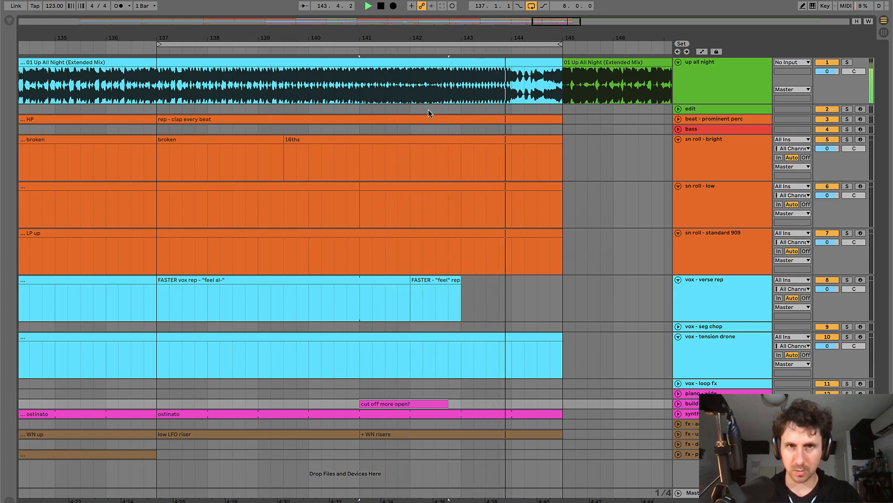
double_click(361, 111)
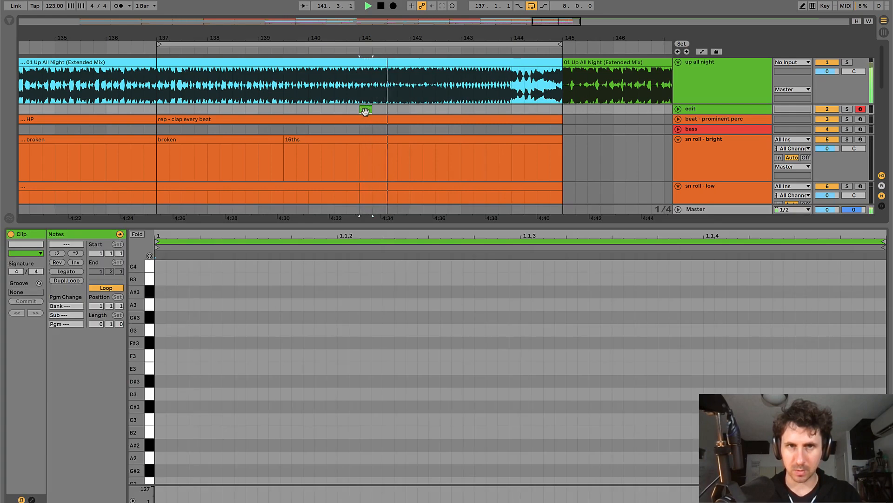
key("super+alt+l")
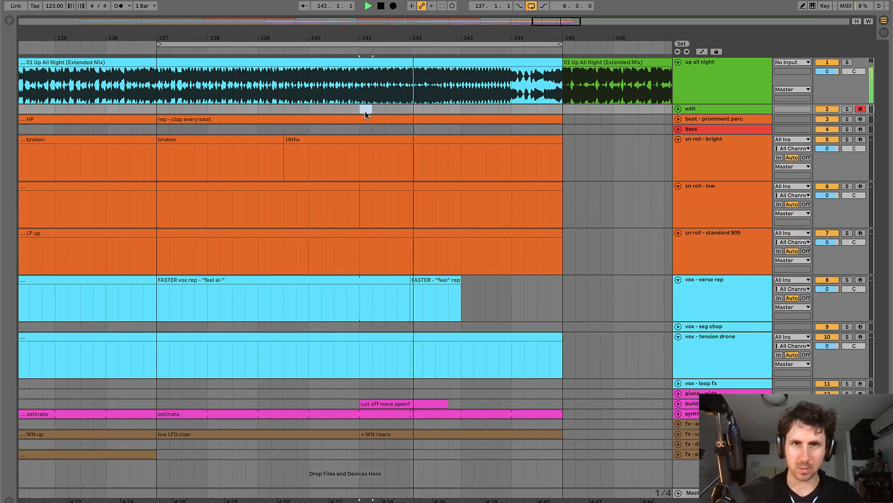
left_click(461, 128)
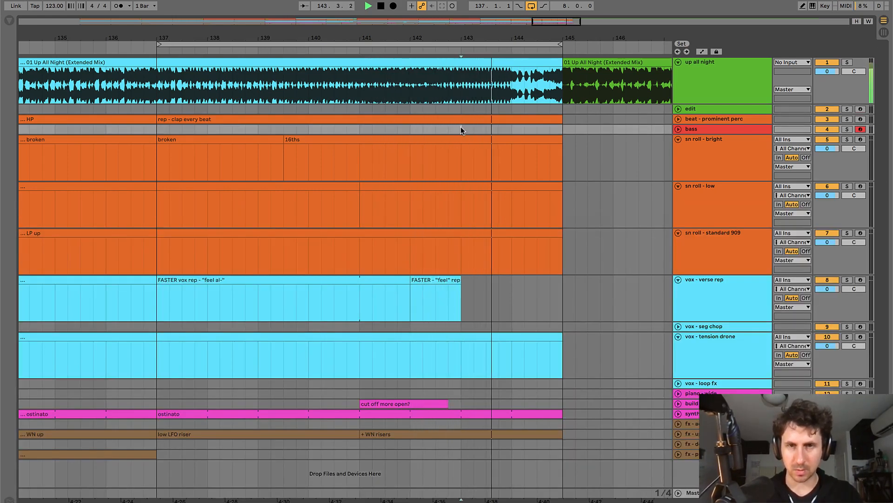
key("space")
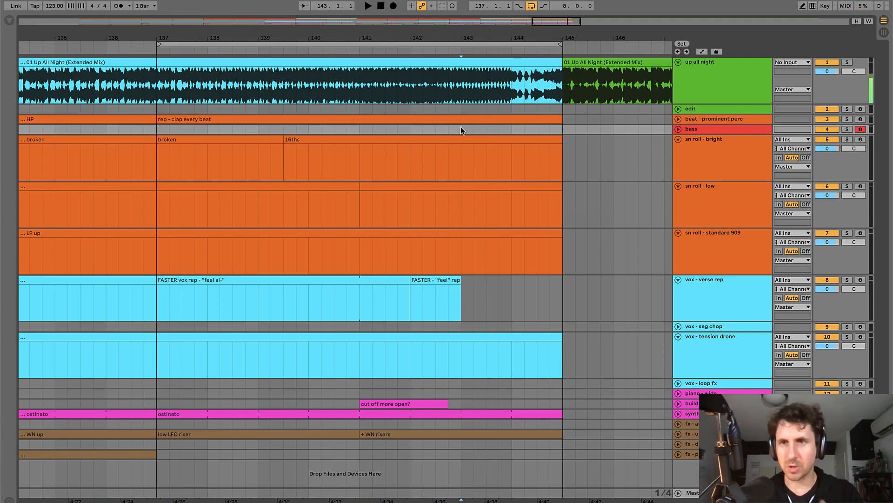
- Add a MIDI track below the sn roll - standard 909 track and name it sn roll
left_click(702, 247)
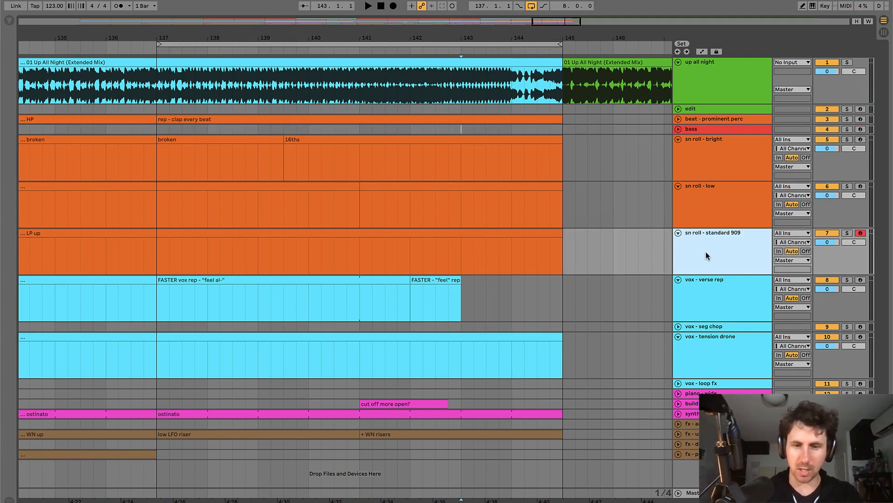
key("ctrl+shift+t")
key("ctrl+r")
type("sn r")
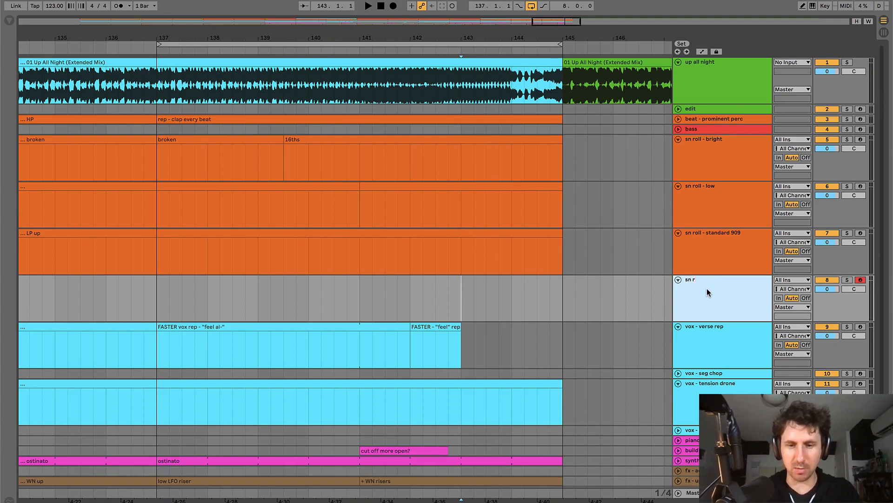
type("oll")
left_click(459, 109)
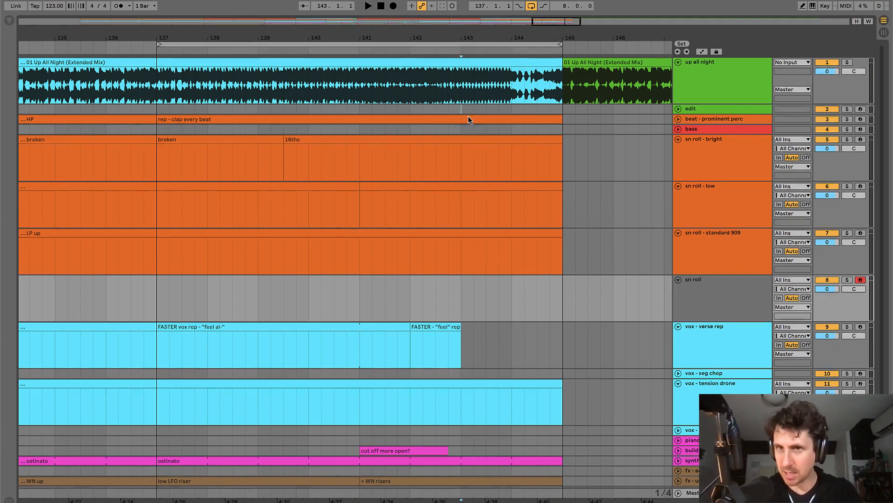
left_click_drag(468, 116, 510, 124)
left_click(462, 128)
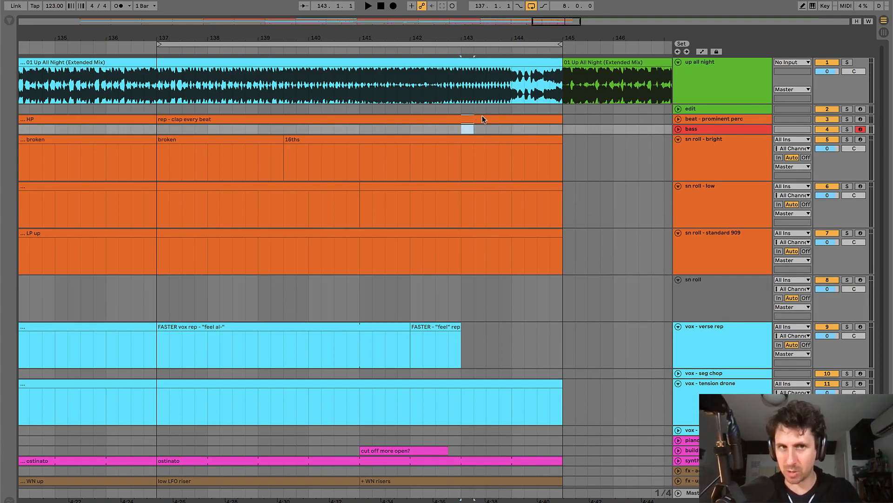
left_click_drag(512, 110, 513, 110)
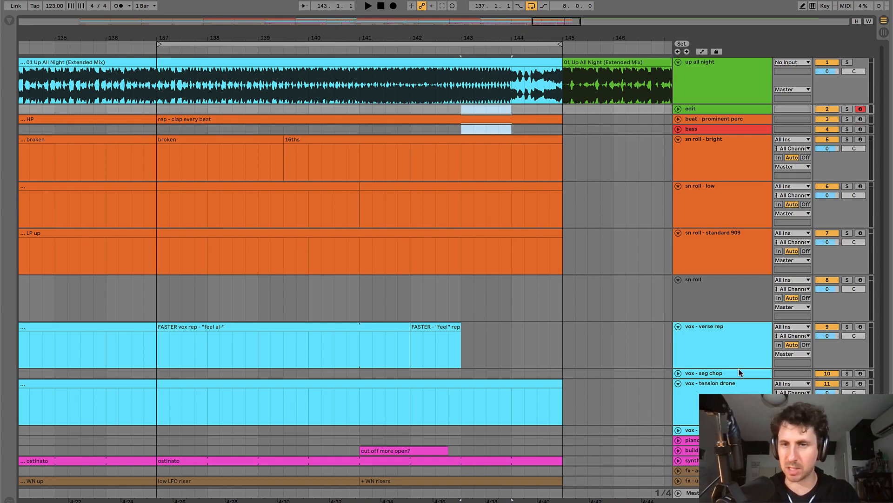
left_click(698, 290)
- Play the reference track from bar 141 twice to judge the percussion repeats
left_click(357, 111)
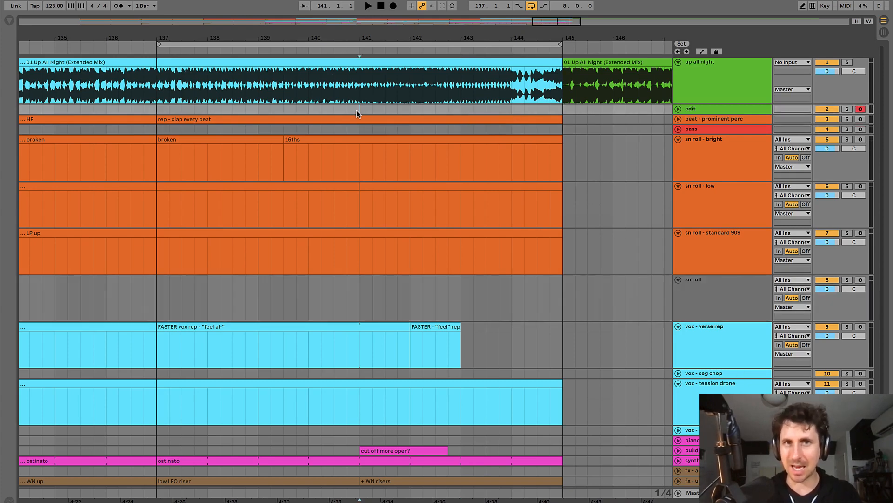
key("space")
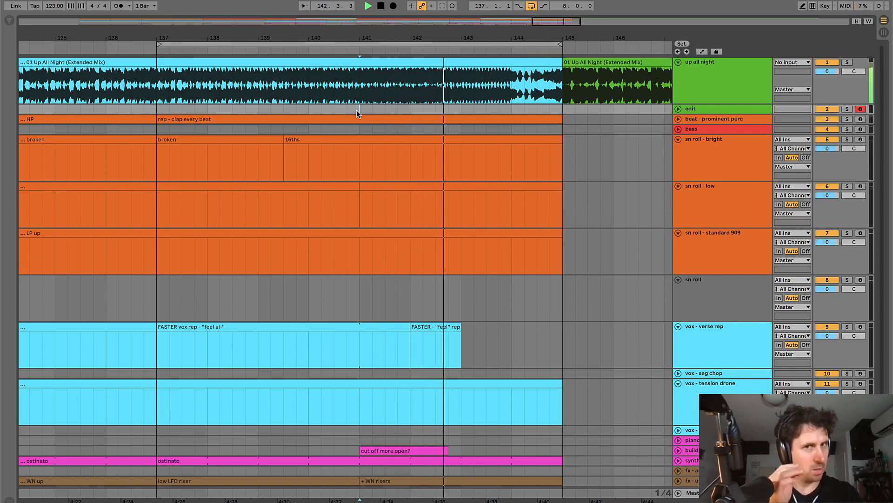
key("space")
key("space")
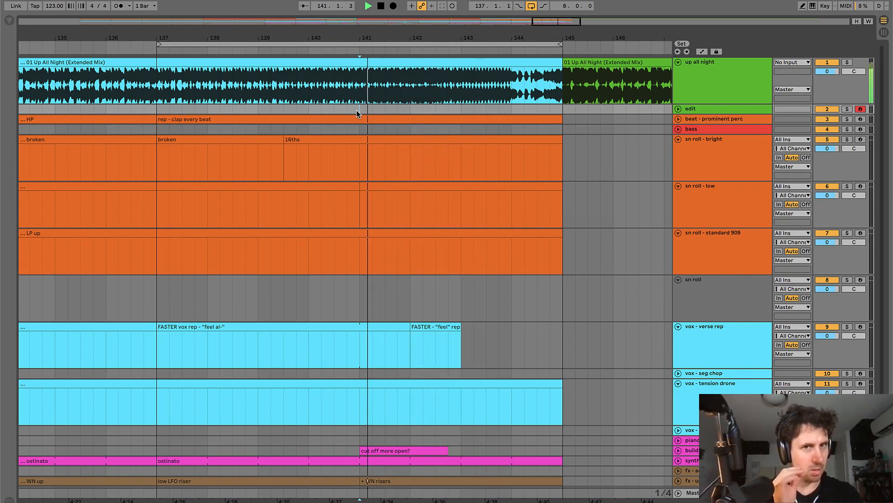
key("space")
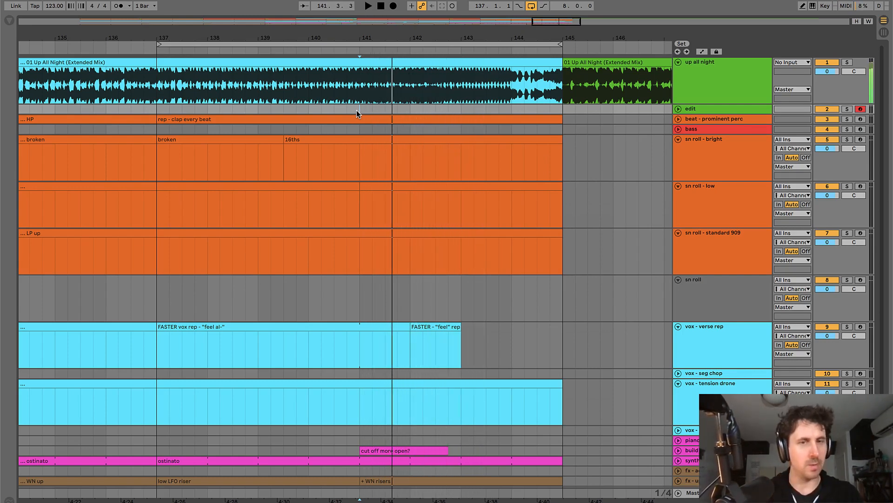
- Delete the newly added empty sn roll track
left_click(704, 314)
key("Delete")
- Unfold the beat - prominent perc track and listen to the reference from bar 141 to find where the claps speed up
left_click(679, 119)
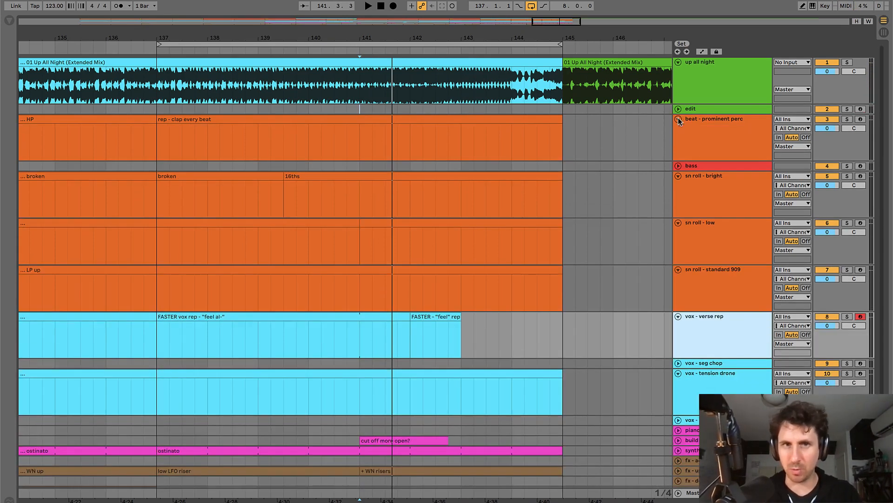
left_click(364, 141)
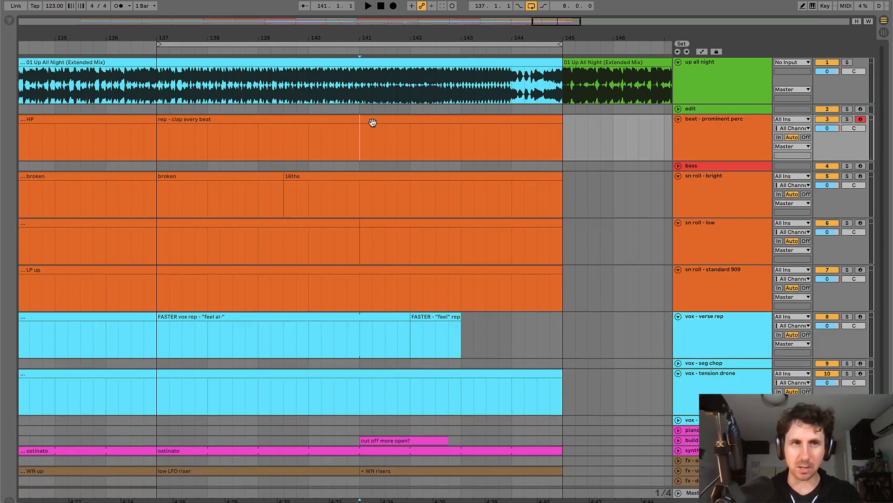
key("space")
key("plus")
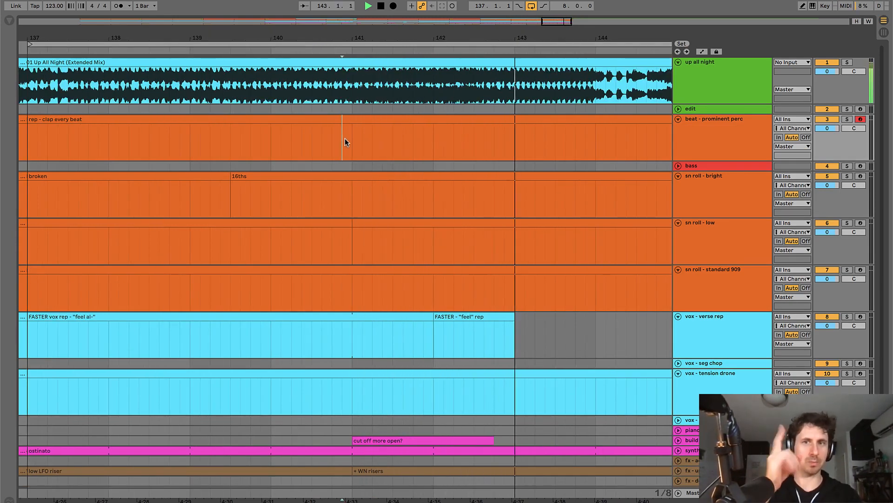
left_click(516, 151)
key("space")
- Split the rep - clap every beat clip on the beat - prominent perc track at bars 142, 143 and 144
left_click(433, 144)
key("ctrl+e")
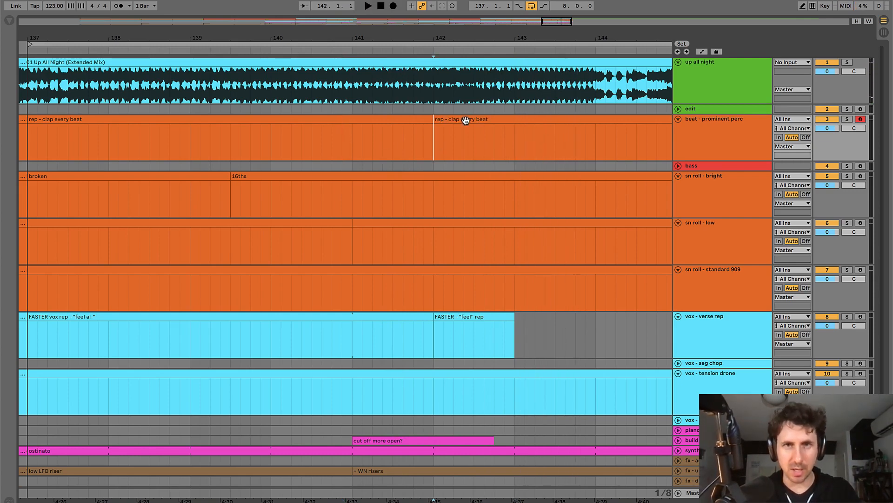
left_click(466, 120)
left_click(596, 140)
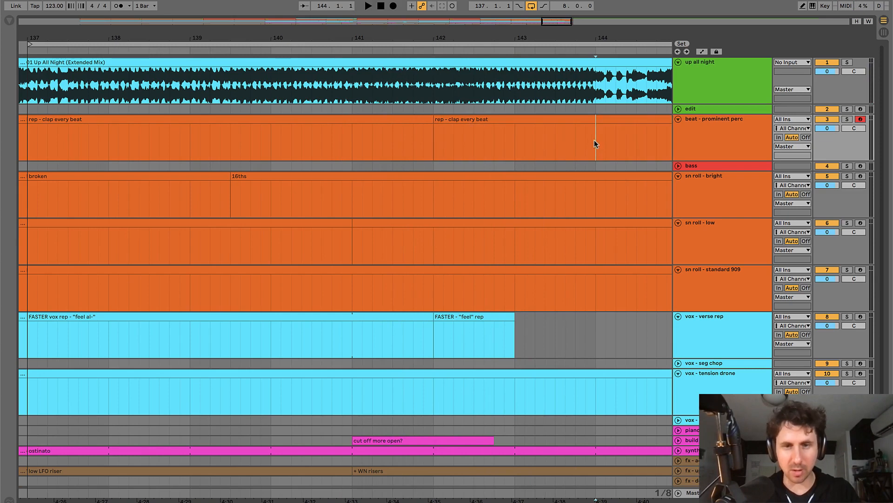
key("ctrl+e")
left_click(515, 137)
key("ctrl+e")
- Rename the beat - prominent perc clip at bar 142 as 8ths and the one at bar 143 as 16th
left_click(494, 119)
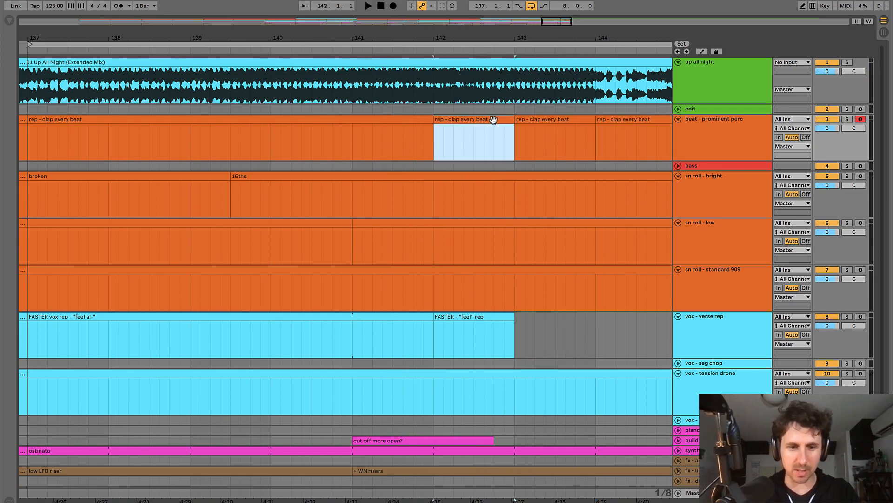
type("8ths")
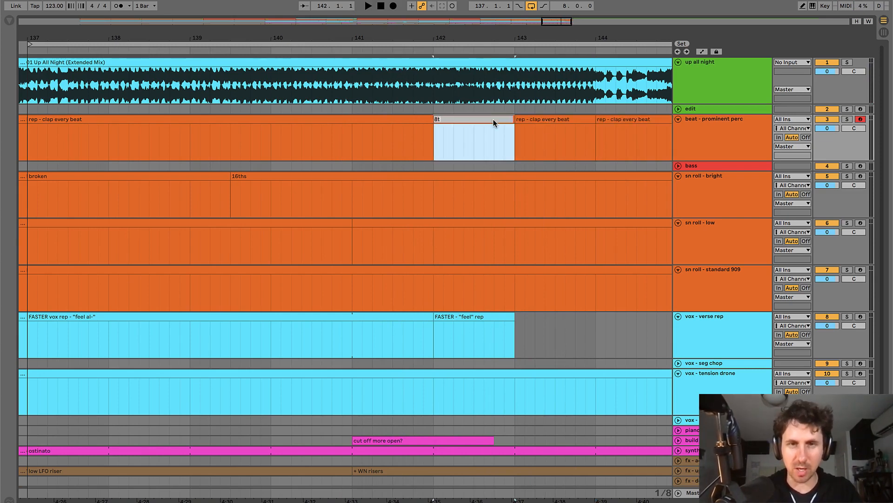
key("Return")
left_click(530, 127)
key("ctrl+r")
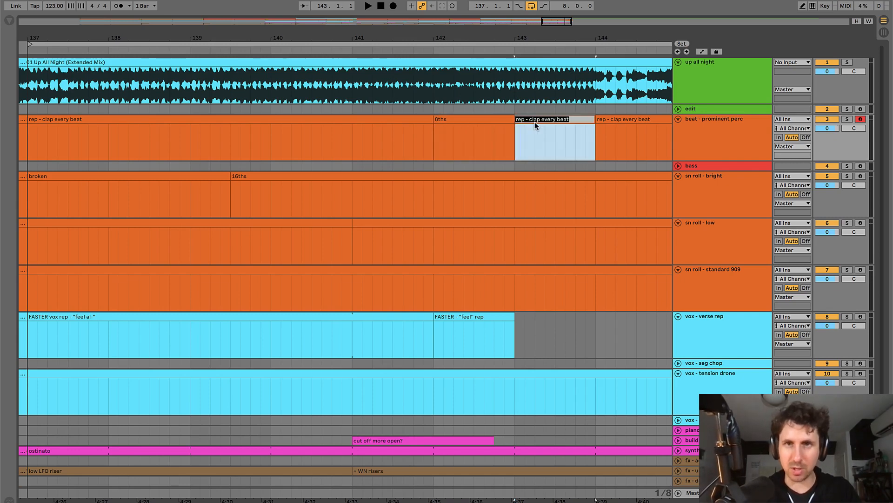
type("16th")
key("Return")
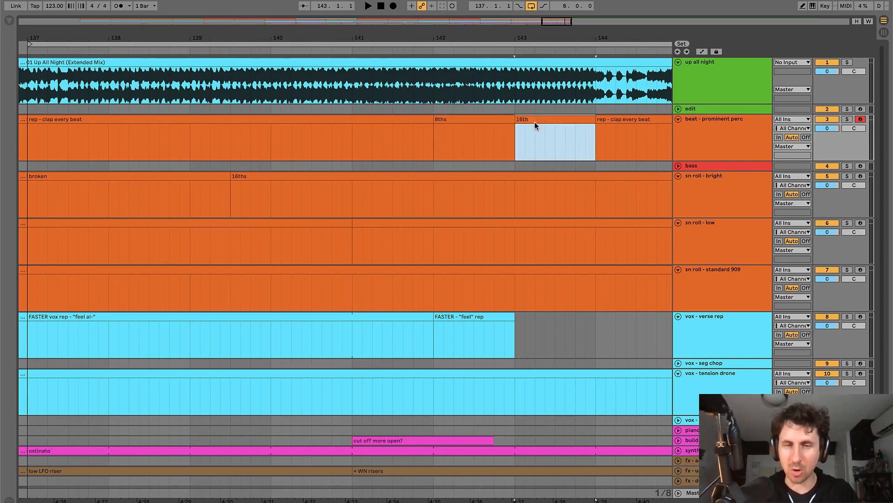
left_click(367, 133)
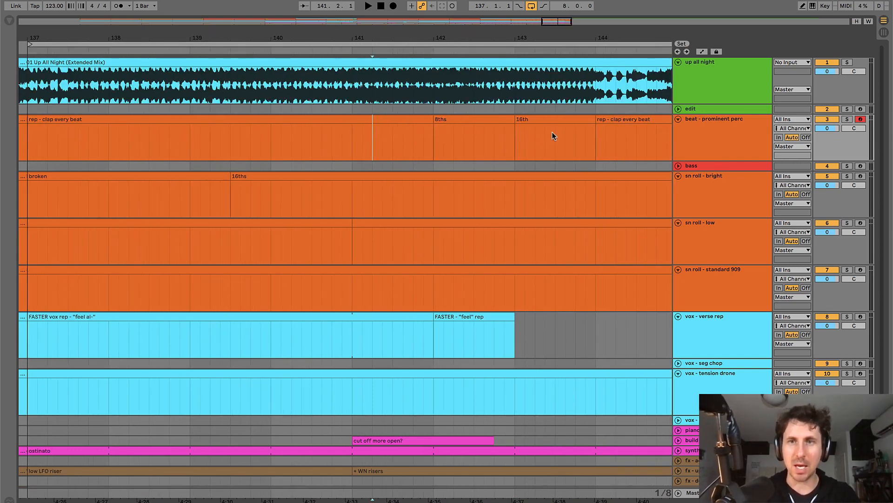
- Delete the rep - clap every beat clip at bar 144 on the beat - prominent perc track
scroll(553, 133, "right", 3)
left_click(527, 120)
key("Delete")
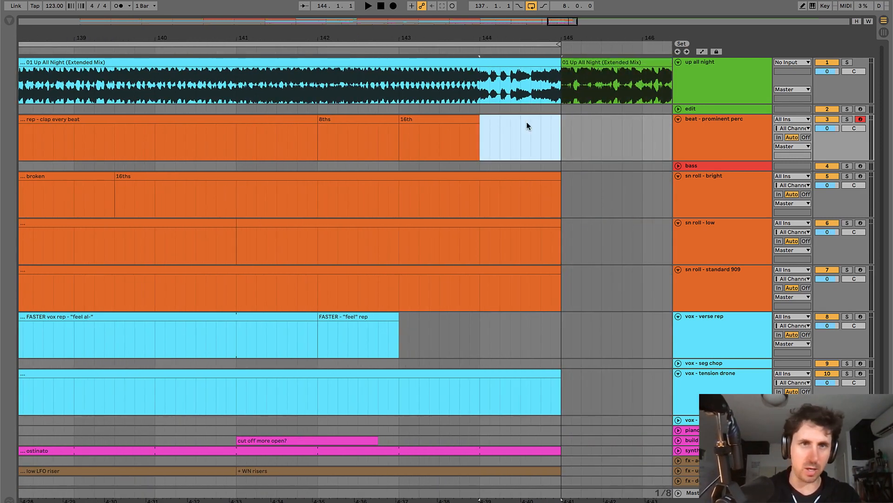
- Examine how the clap repeat markers from bar 137 to 144 line up with the snare roll and vocal markers
left_click(316, 136)
key("minus")
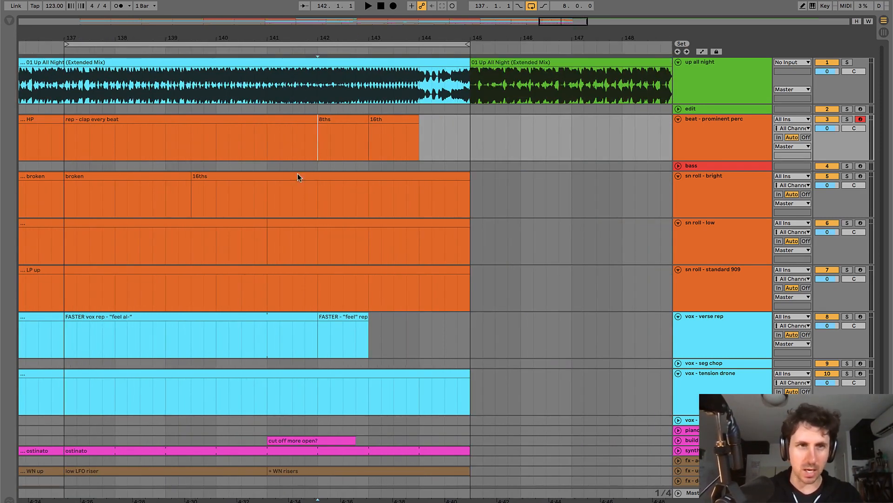
scroll(282, 166, "left", 2)
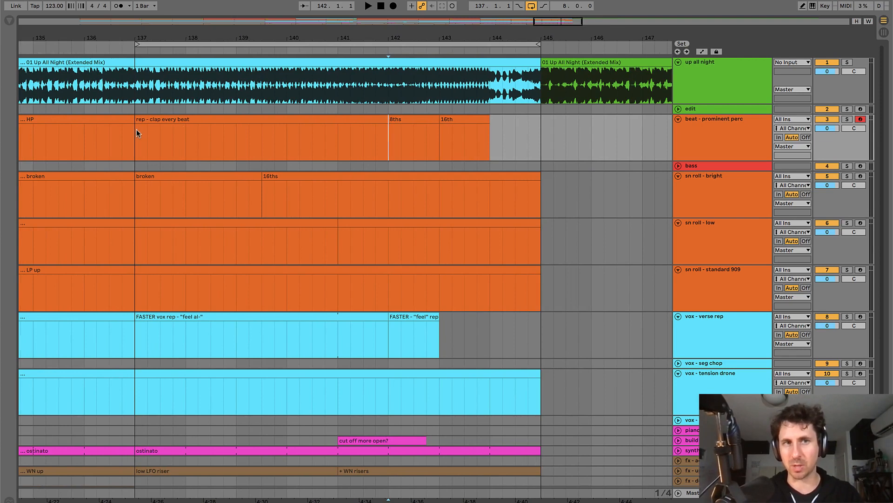
left_click_drag(136, 130, 490, 134)
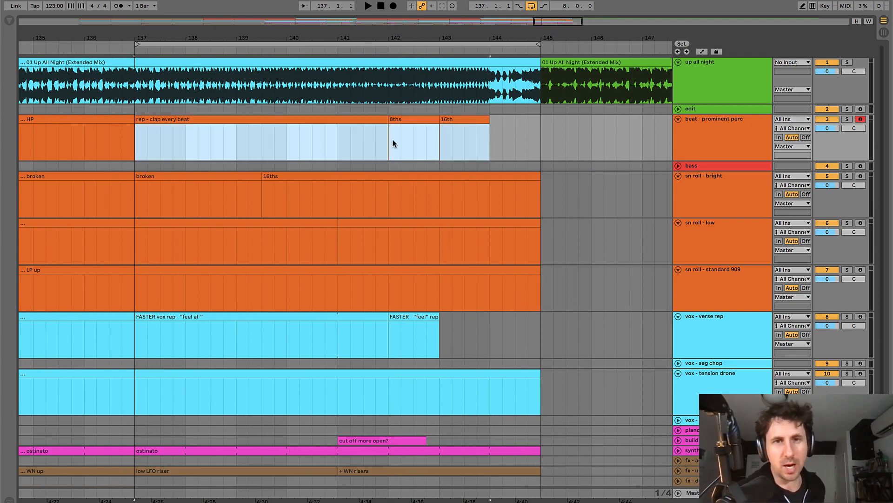
left_click(403, 120)
left_click_drag(391, 138, 488, 133)
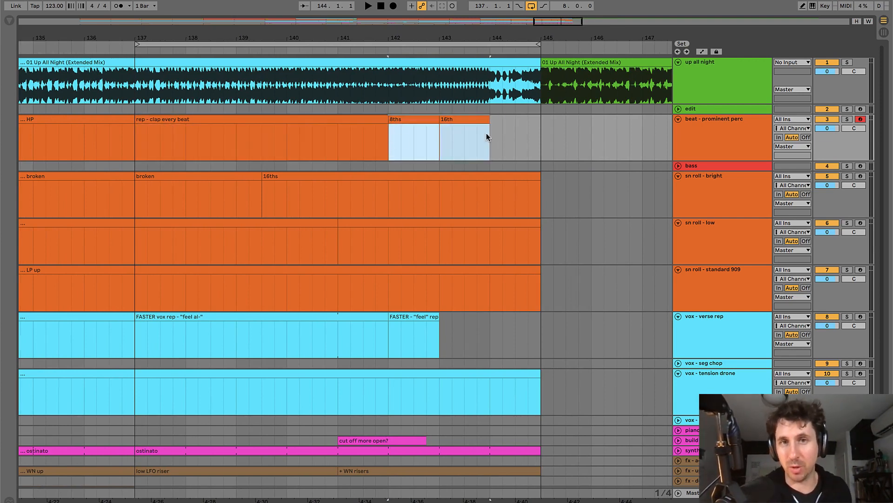
left_click(404, 120)
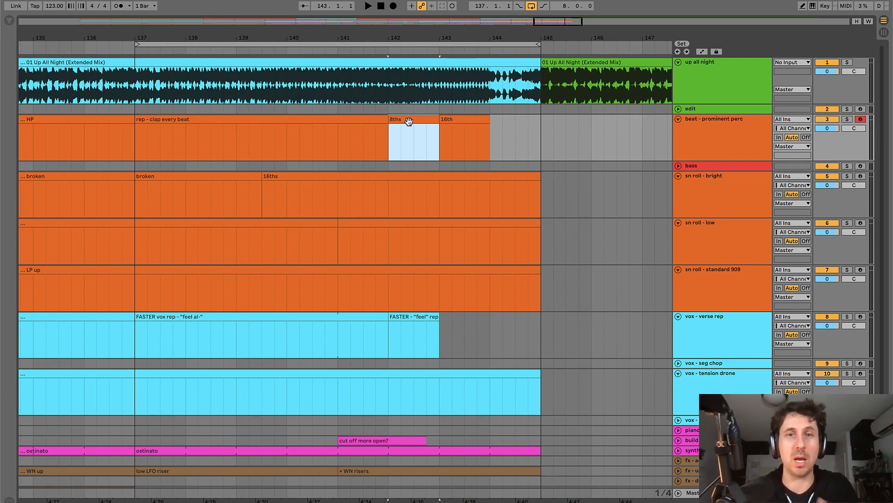
left_click(452, 121)
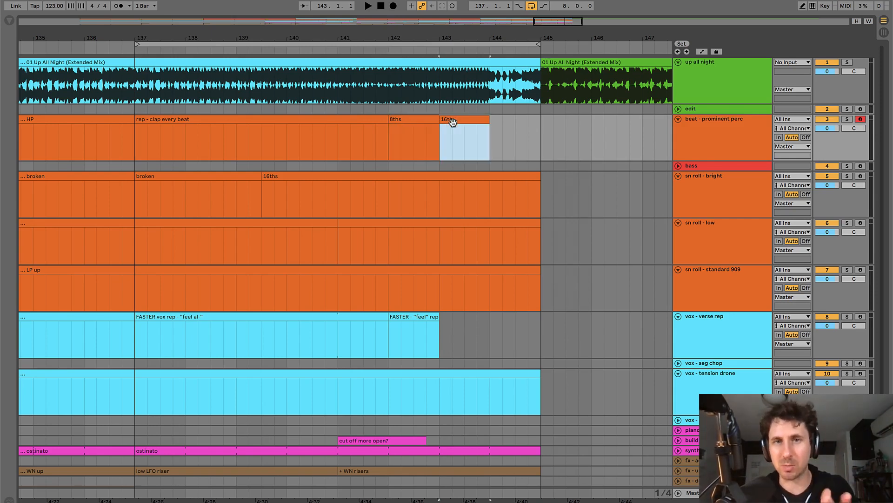
left_click_drag(388, 163, 542, 286)
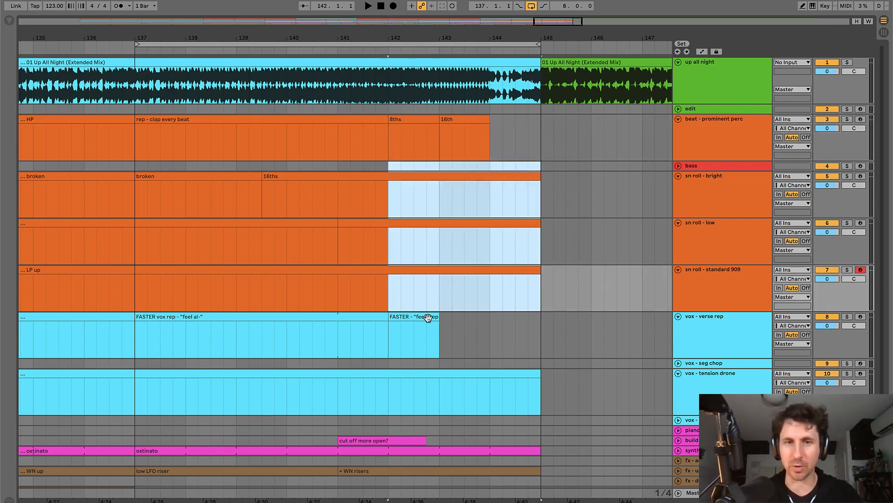
- Duplicate the FASTER - "feel" rep clip at bar 142 into bar 143 on the vox - verse rep track
left_click(412, 317)
key("plus")
scroll(412, 317, "down", 2)
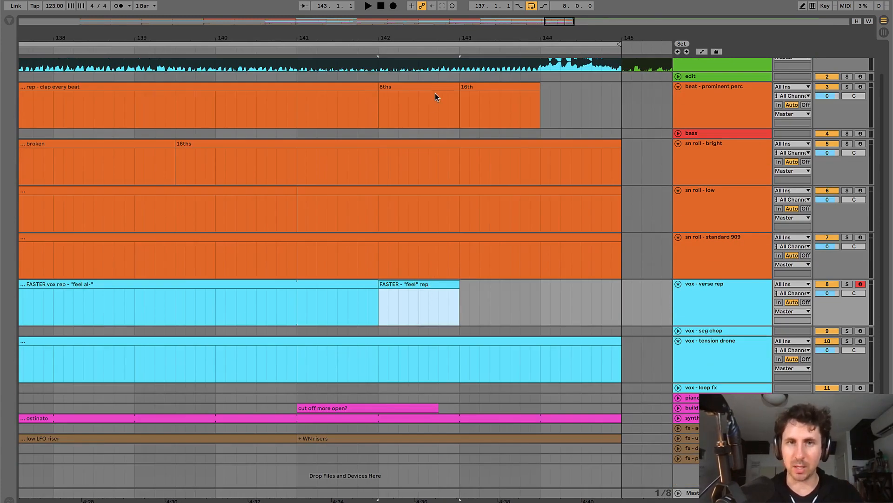
key("ctrl+d")
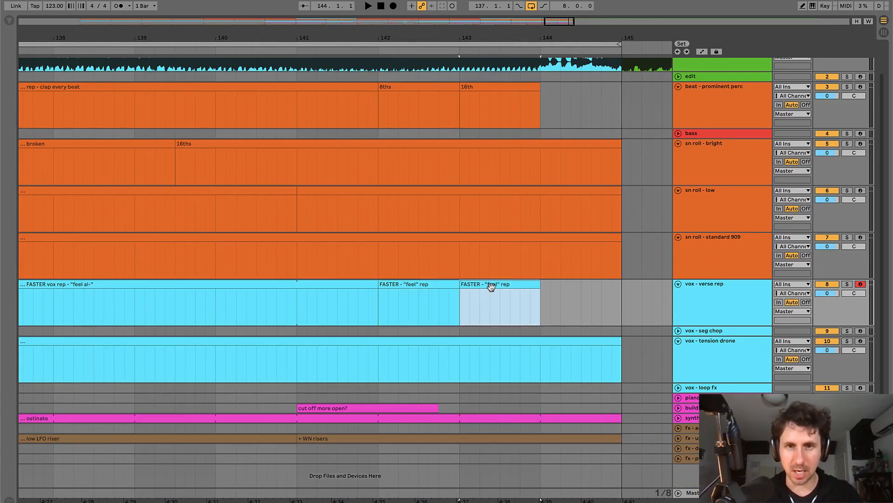
- Listen to bar 142 and rename the "feel" clips FASTER - "feel" rep - 8ths at bar 142 and FASTER - "feel" rep - 16ths at bar 143
left_click(437, 286)
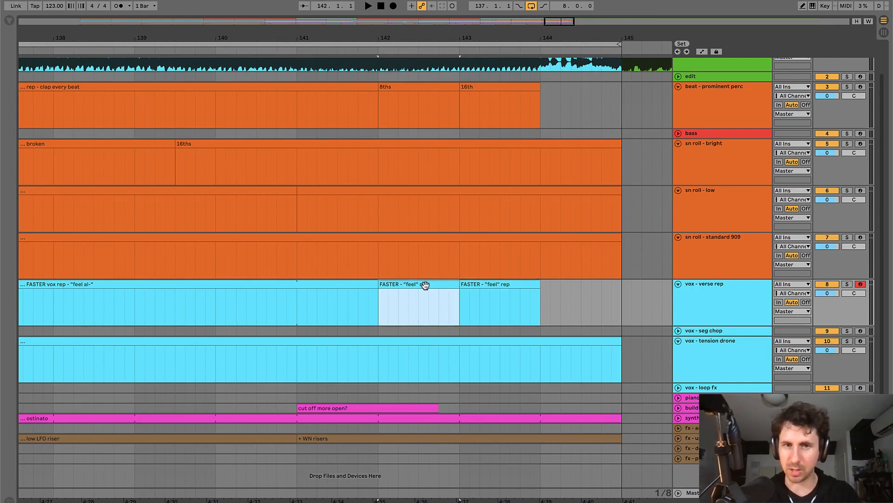
key("space")
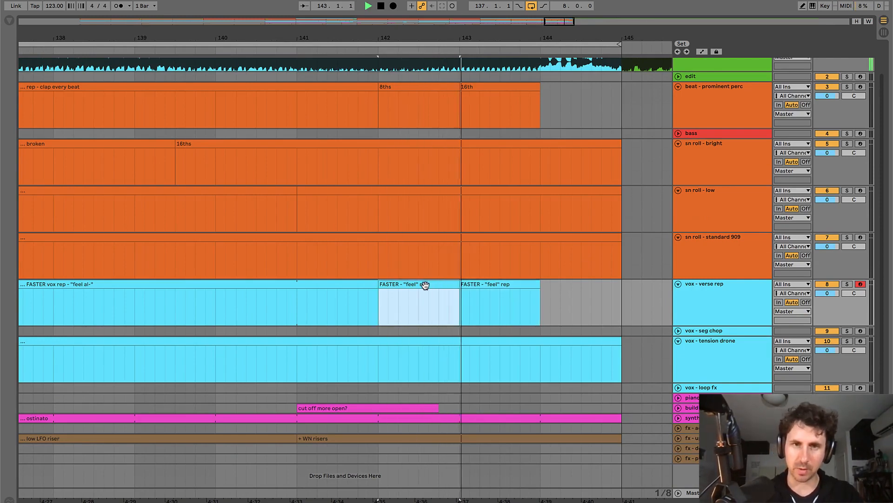
key("space")
left_click(474, 289)
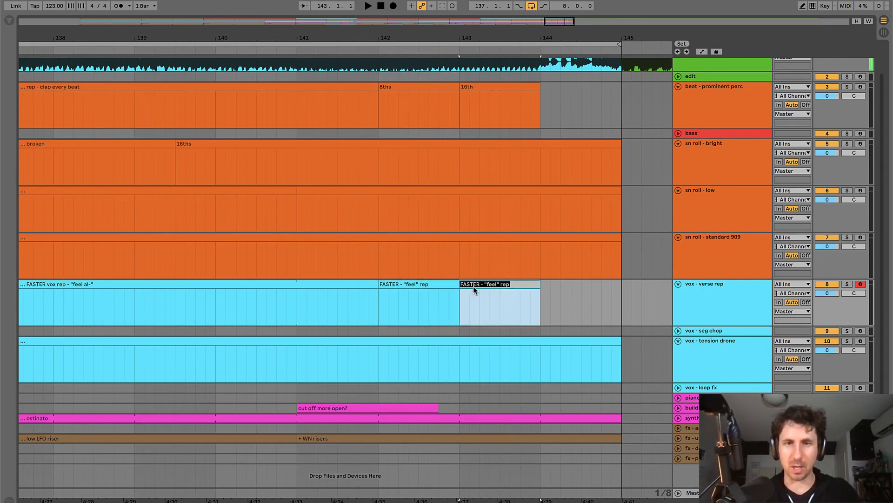
left_click(429, 286)
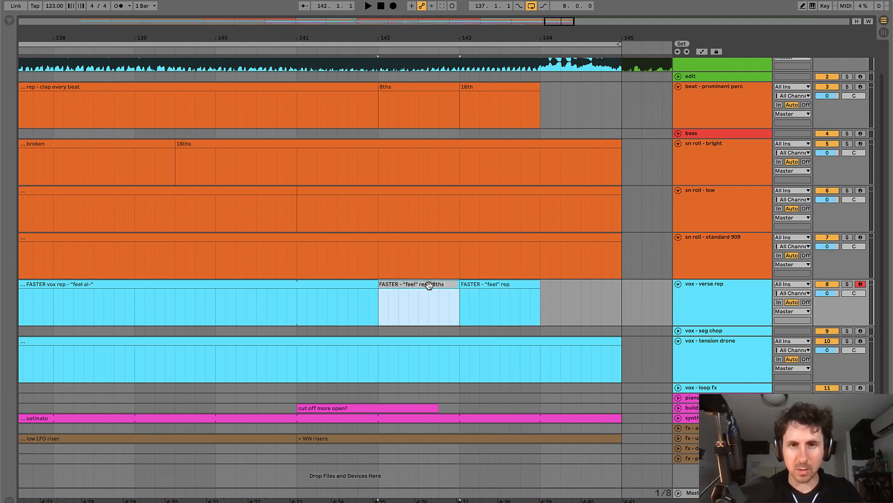
left_click(487, 285)
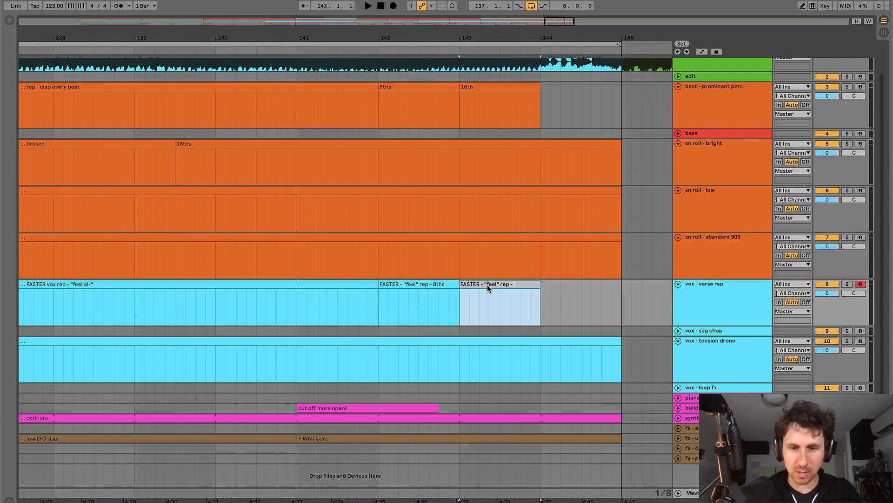
type("16ths")
key("Return")
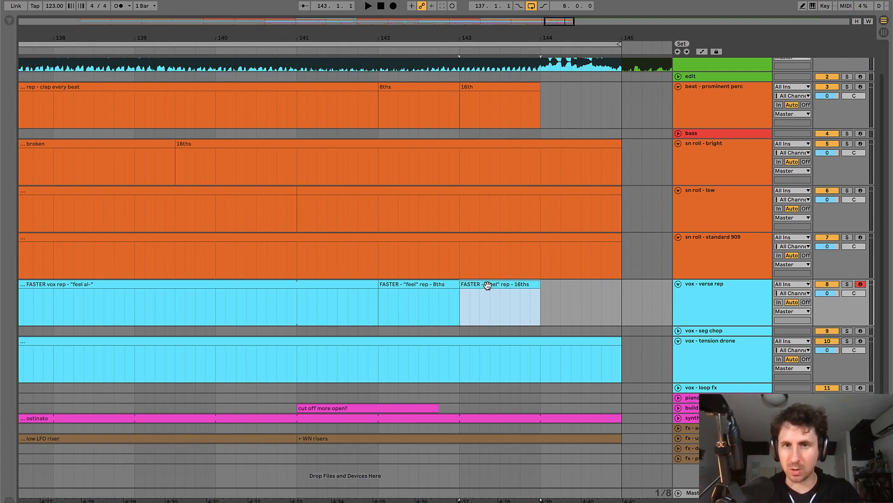
- Listen from bar 142 into bar 144 and clear bar 144 on the vox - tension drone and three sn roll tracks
left_click(427, 91)
left_click(496, 91)
left_click(409, 286)
key("space")
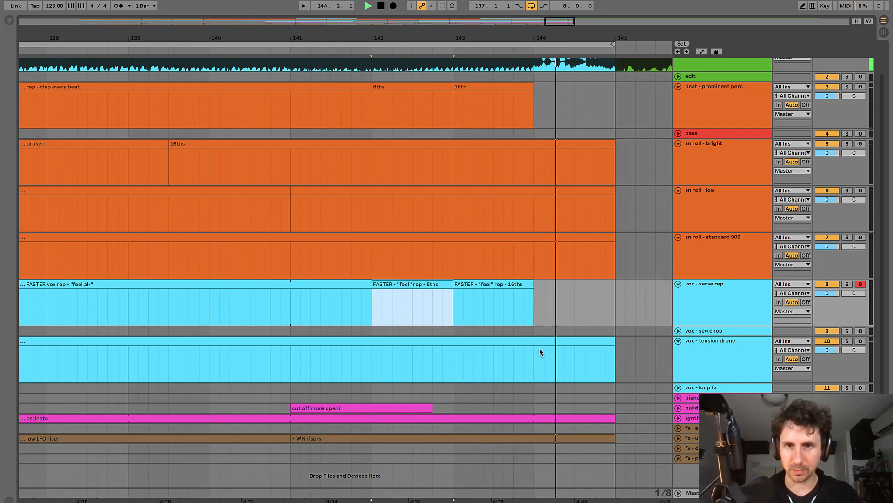
left_click_drag(633, 345, 536, 339)
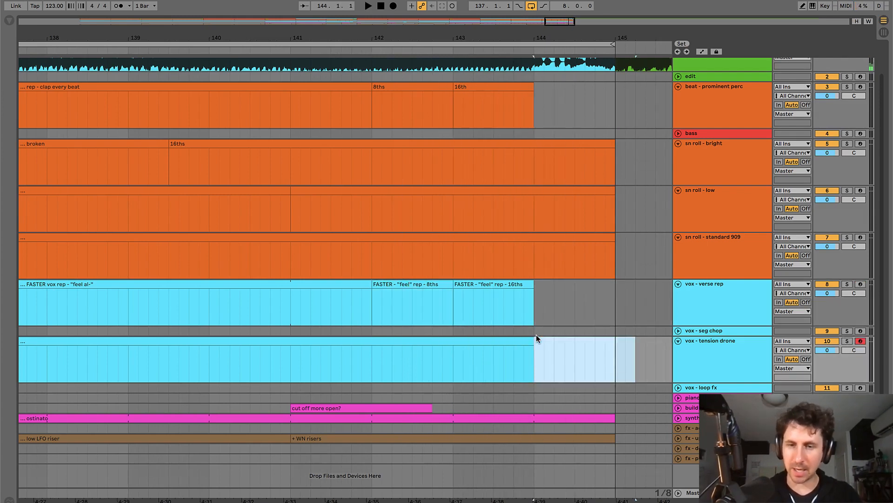
left_click_drag(546, 130, 632, 267)
- Insert a one-bar marker clip named PIPO at bar 144 on the vox - verse rep track
left_click_drag(511, 300, 594, 300)
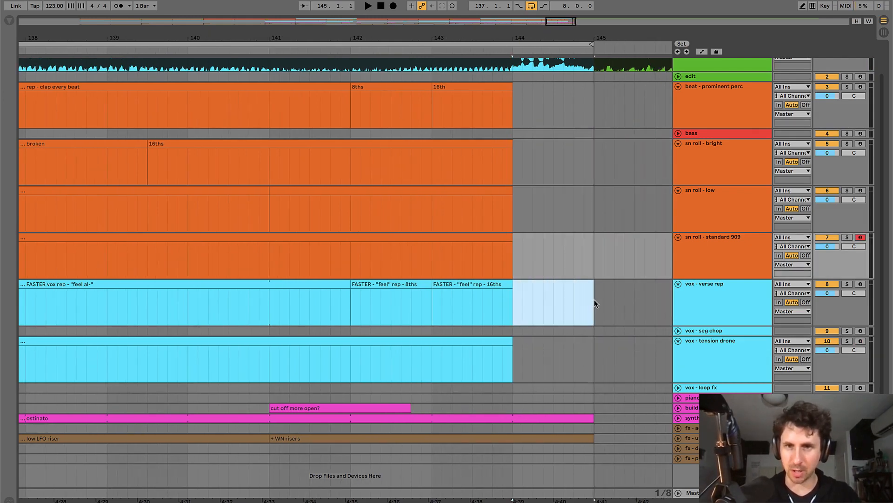
key("super+shift+m")
key("super+alt+l")
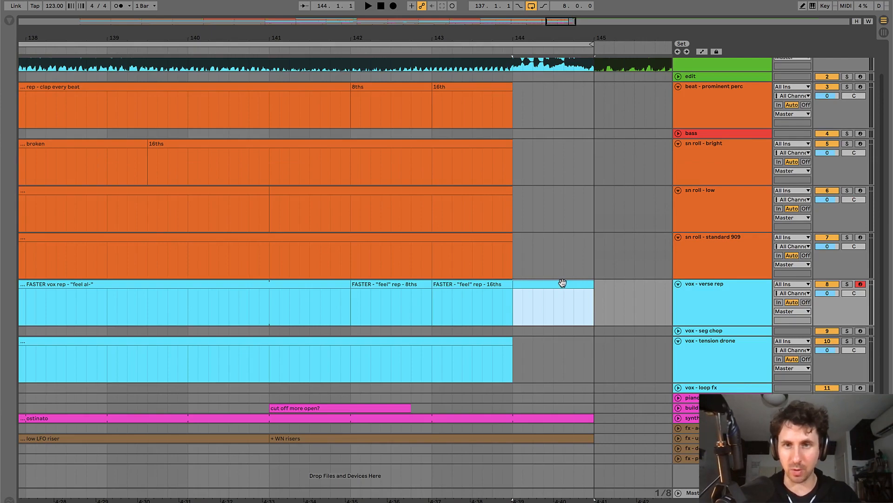
type("PIPO")
key("Return")
- Listen to the end of the build and delete the synth and fx marker clips from bar 144 onward
left_click(500, 310)
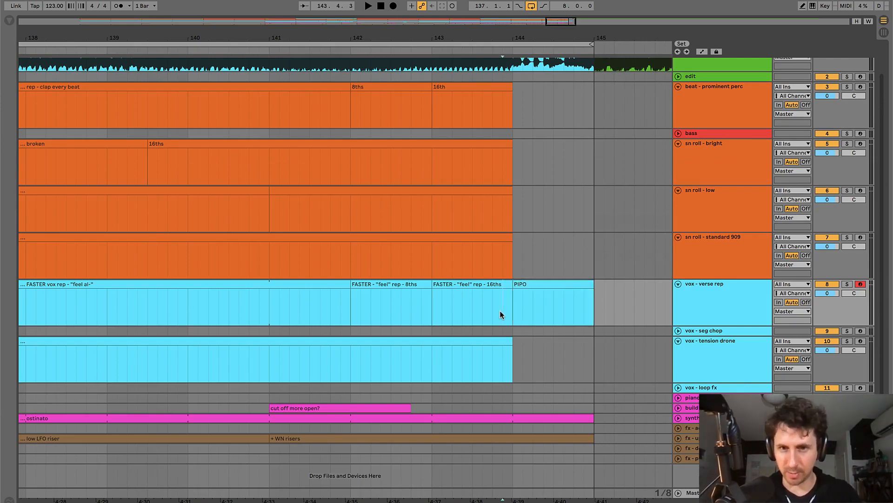
key("minus")
key("minus")
key("space")
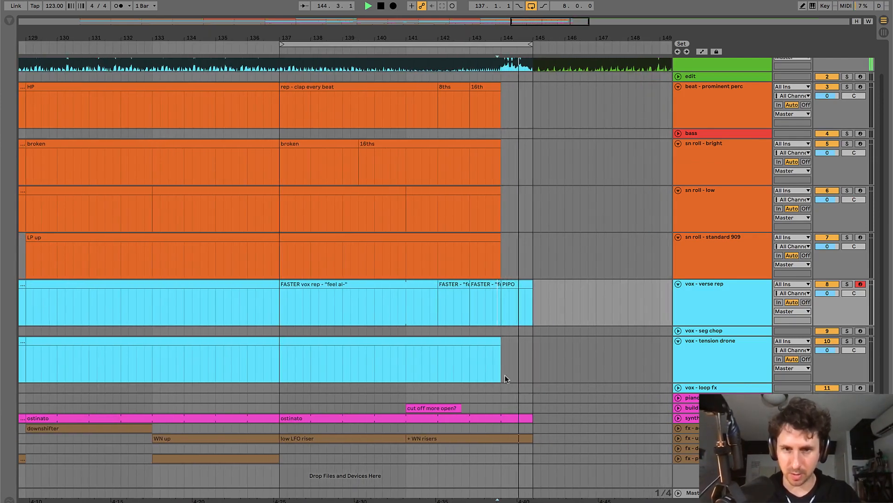
left_click_drag(501, 400, 579, 451)
key("Delete")
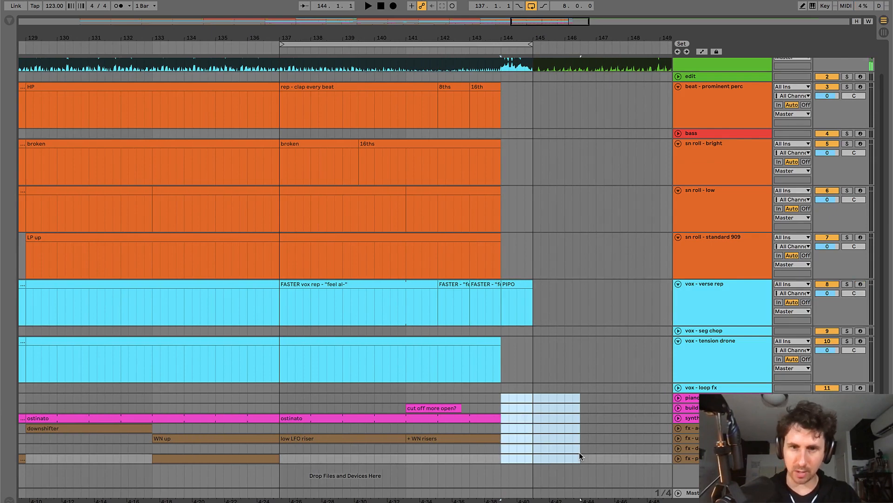
- Replay the end of the build, turn off the arrangement loop, and start playback at the last beat of bar 144
left_click(478, 396)
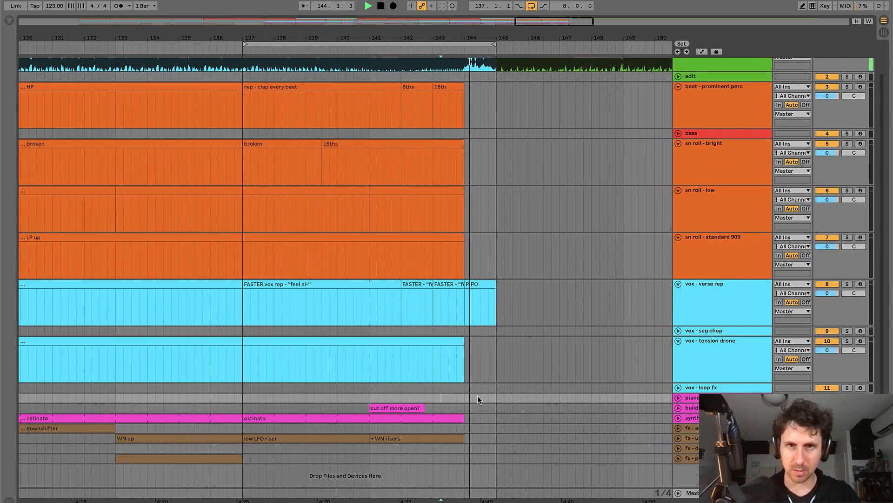
scroll(477, 269, "up", 2)
key("space")
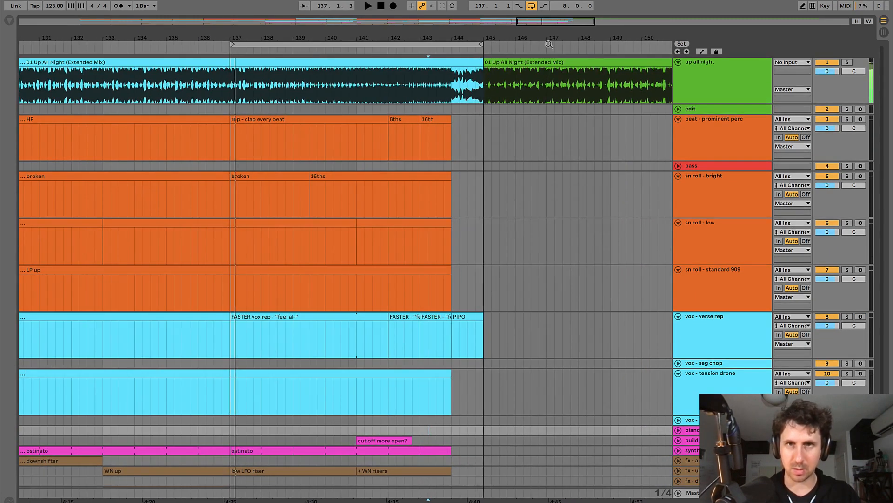
left_click(533, 8)
left_click(473, 204)
key("space")
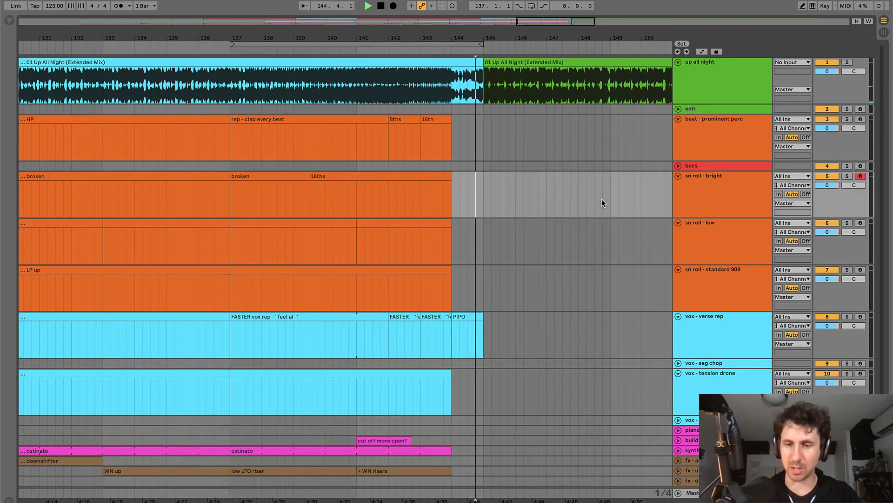
- Listen to the reference track past bar 145 and examine the full arrangement alongside the earlier sections
key("minus")
key("minus")
key("minus")
key("minus")
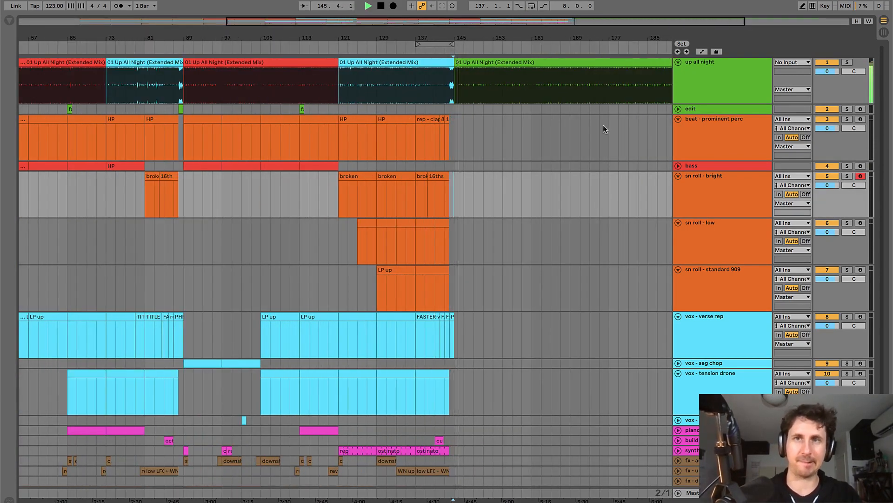
left_click(606, 1)
left_click(605, 1)
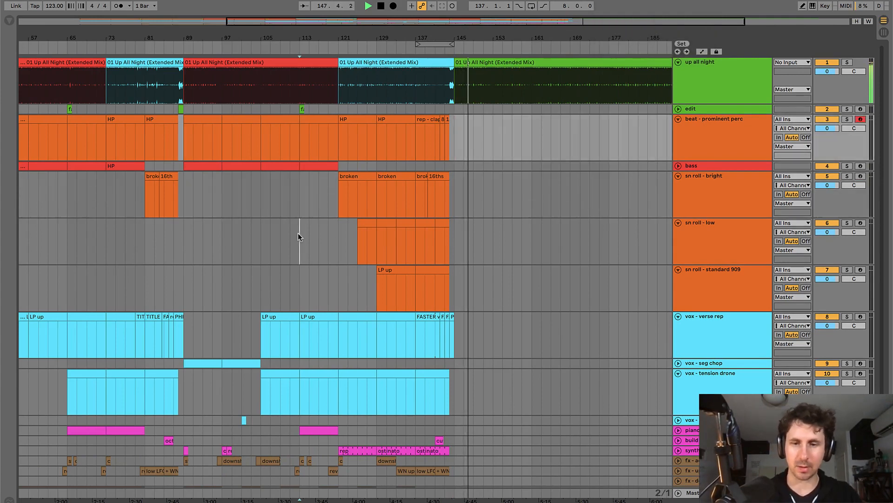
left_click(298, 233)
key("minus")
key("space")
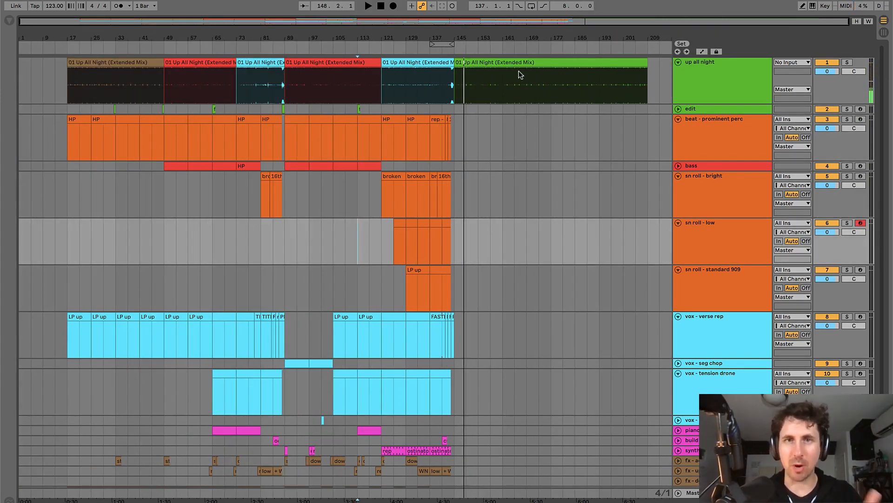
- Play the reference track from bar 145 and listen to the opening of the green section
left_click(458, 139)
key("space")
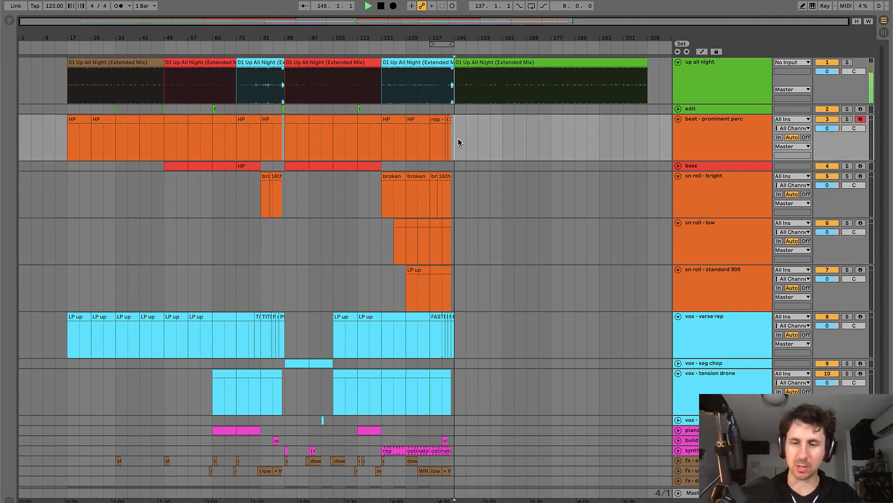
key("plus")
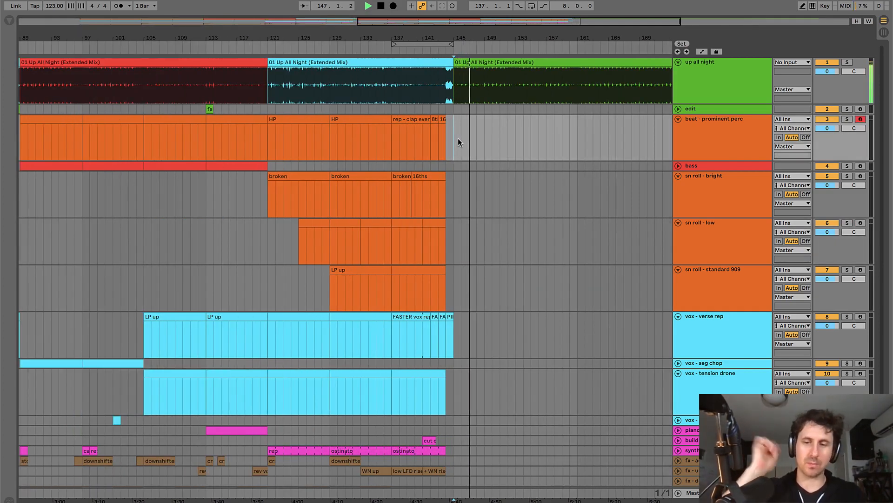
key("minus")
key("minus")
key("minus")
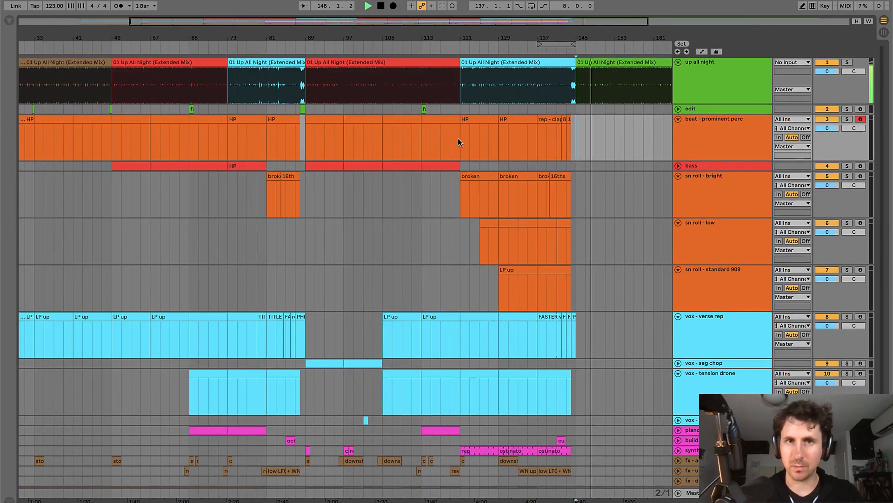
- Listen to spots in the earlier brown and red sections of the reference track, around bars 99, 59, 39, 45, 51 and 93
left_click(355, 88)
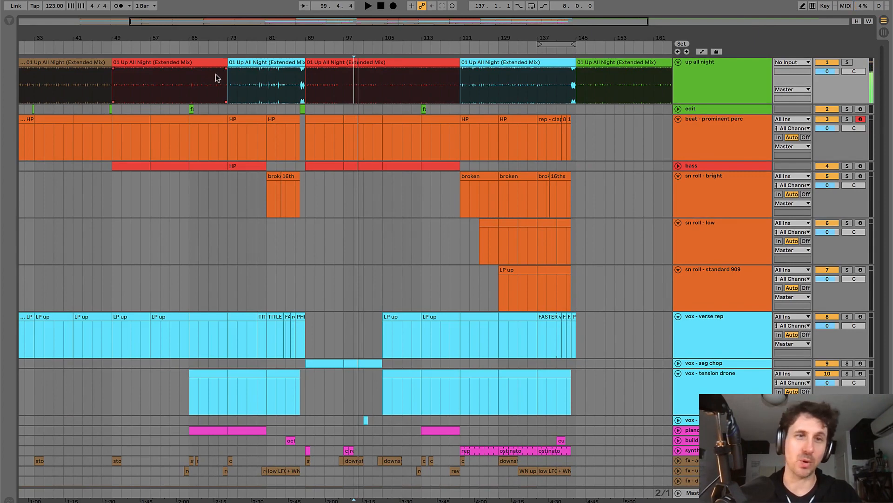
left_click(159, 95)
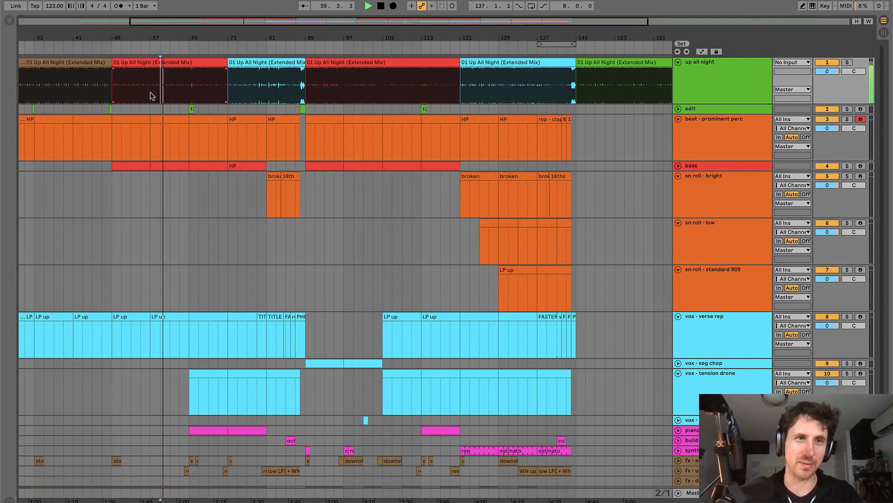
scroll(136, 86, "left", 5)
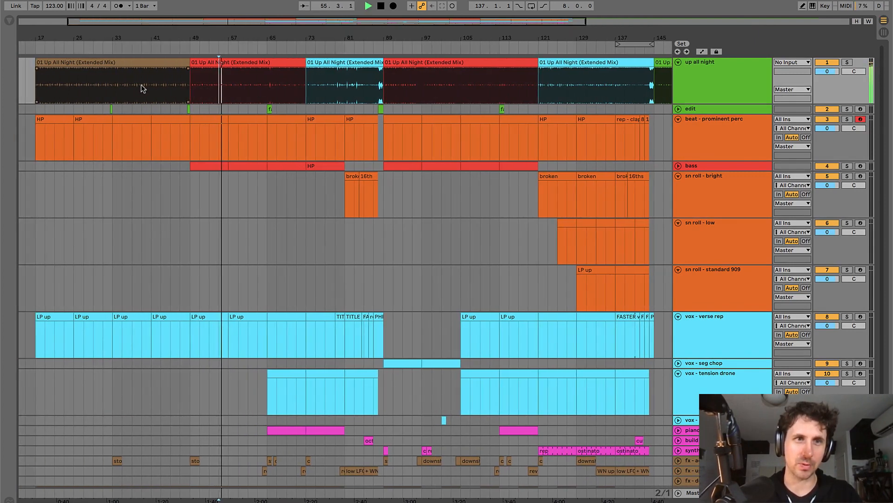
left_click(141, 85)
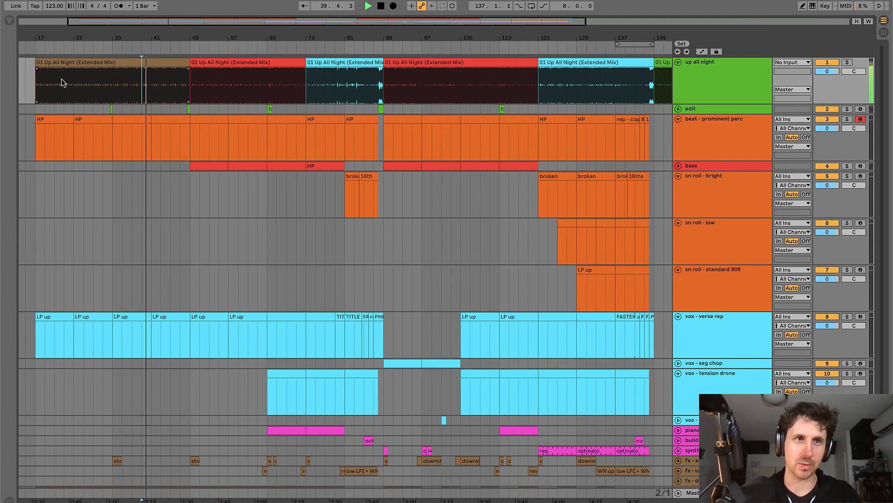
left_click(171, 82)
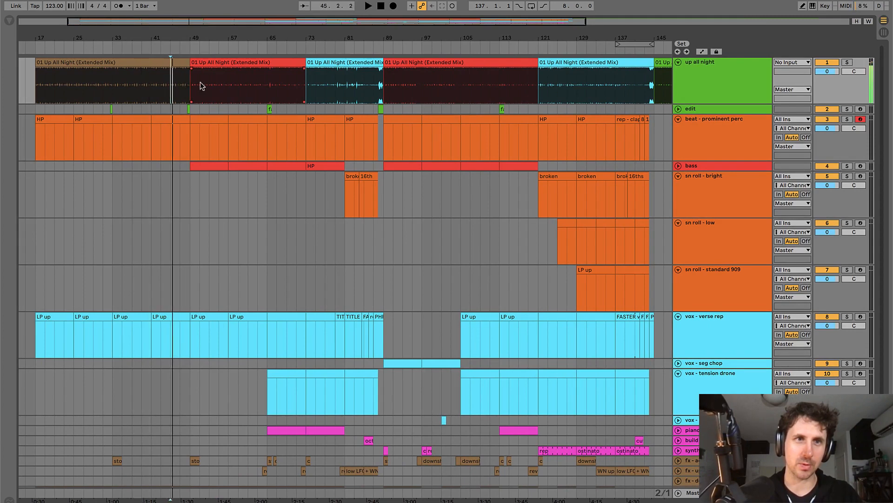
left_click(201, 84)
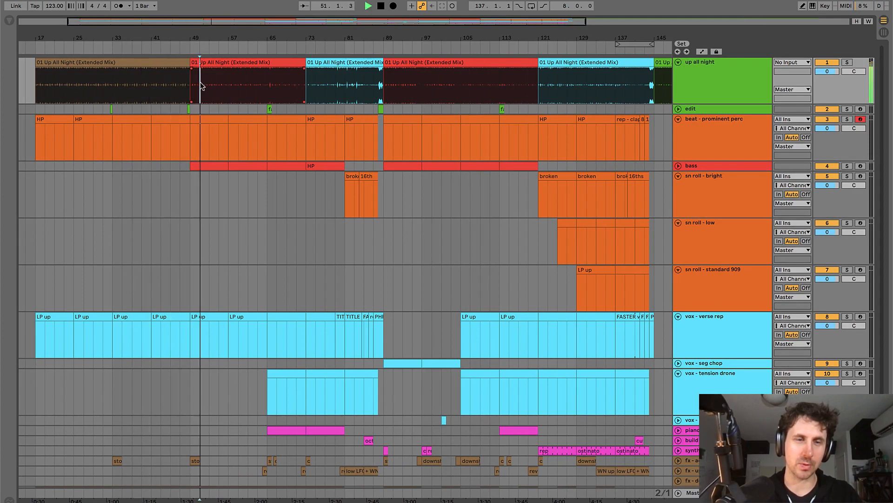
left_click(239, 87)
left_click(403, 86)
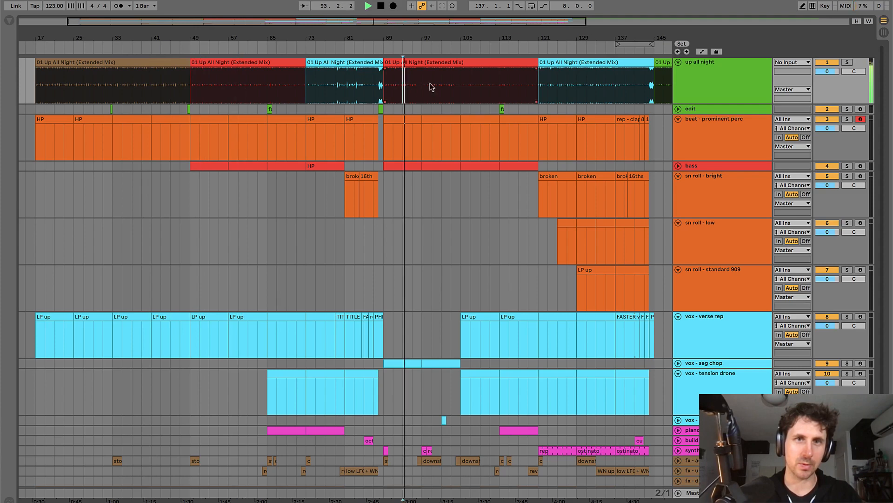
- Compare the reference track's percussion around bar 147 with bar 91 by alternating playback between the two spots
scroll(419, 86, "right", 5)
left_click(552, 85)
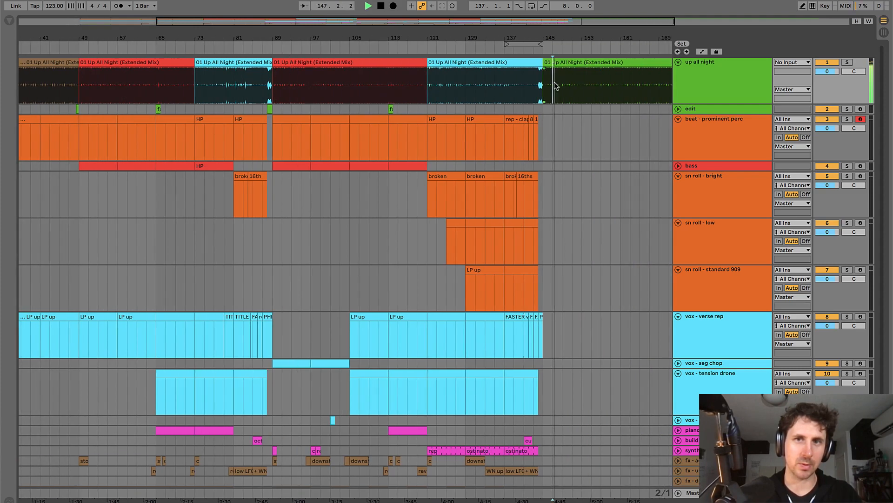
left_click(282, 85)
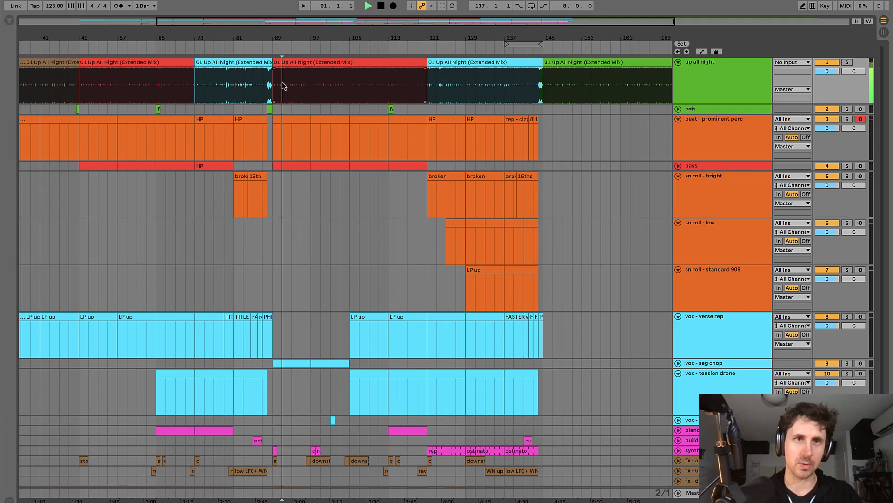
left_click(553, 85)
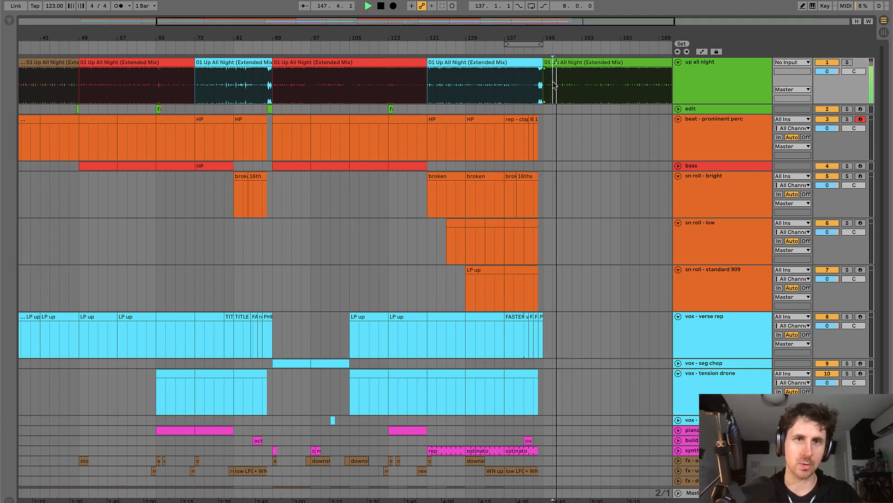
left_click(282, 81)
key("space")
key("space")
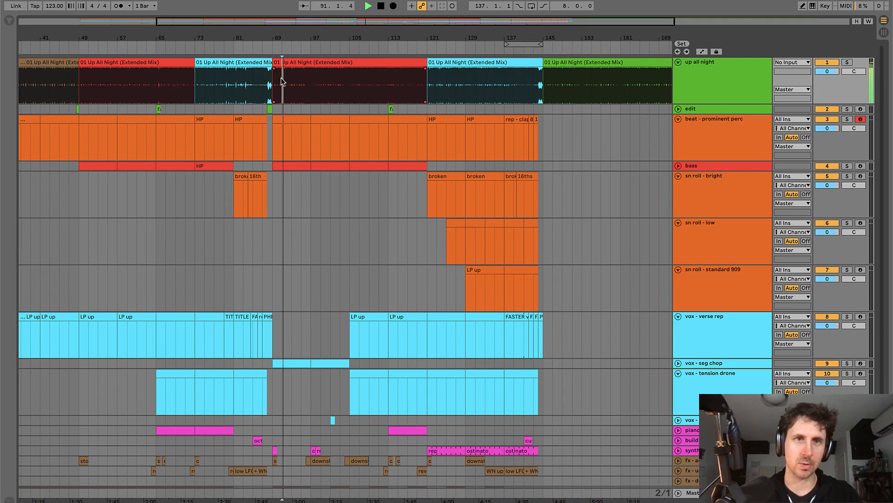
left_click(552, 85)
key("space")
key("space")
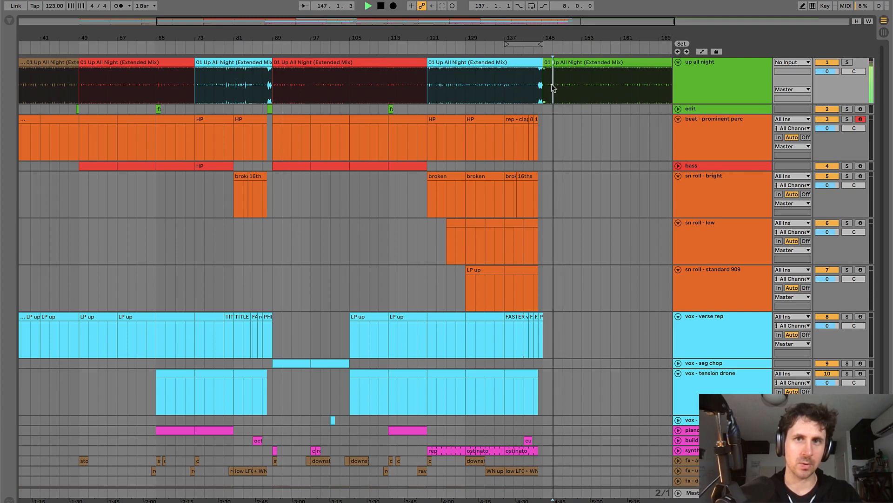
scroll(552, 85, "right", 3)
key("space")
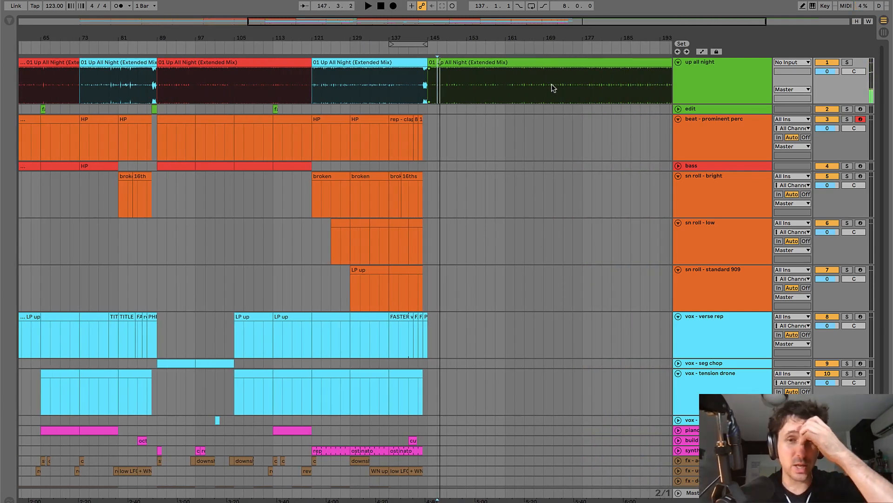
- Insert a new MIDI track directly below the beat - prominent perc track
left_click(696, 129)
key("ctrl+shift+t")
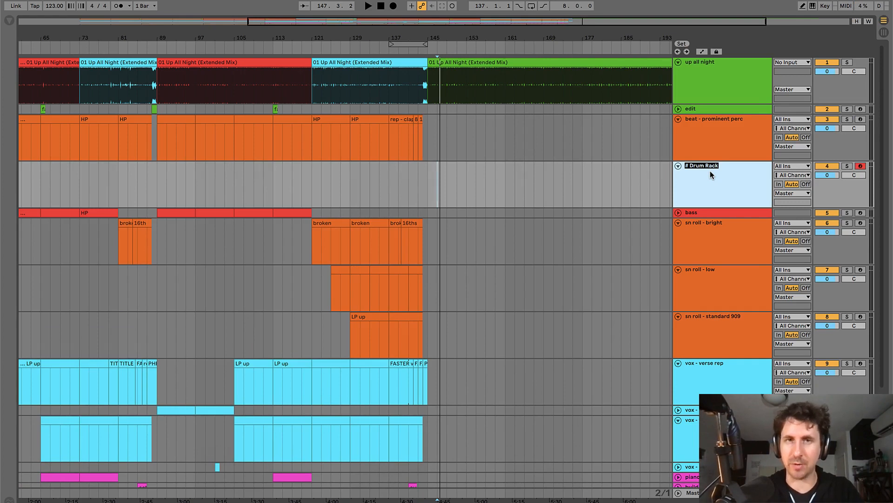
left_click(443, 120)
left_click(428, 97)
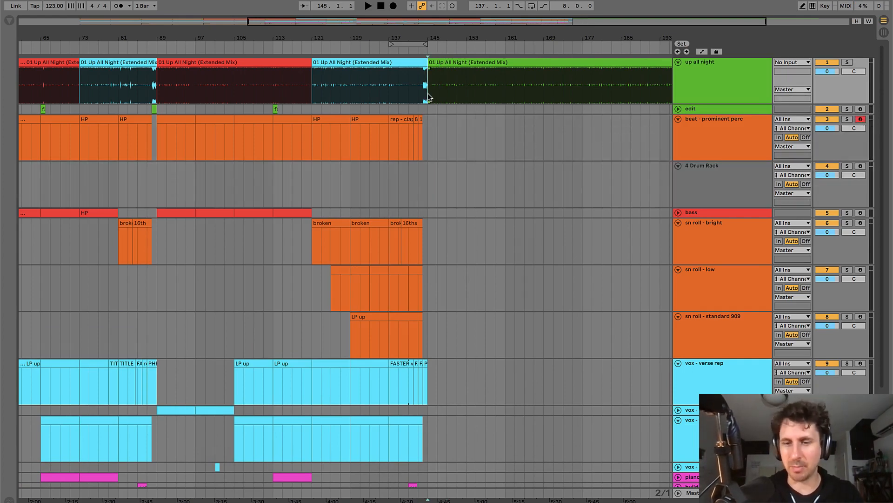
scroll(429, 97, "up", 2)
scroll(428, 97, "down", 2)
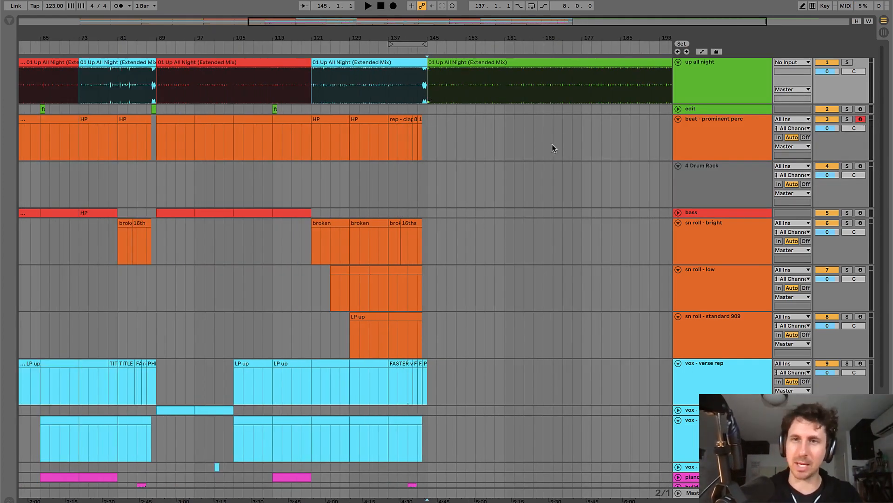
- Rename the new Drum Rack track as "shaker - live" and colour it orange like the other drum tracks
left_click(684, 185)
key("ctrl+r")
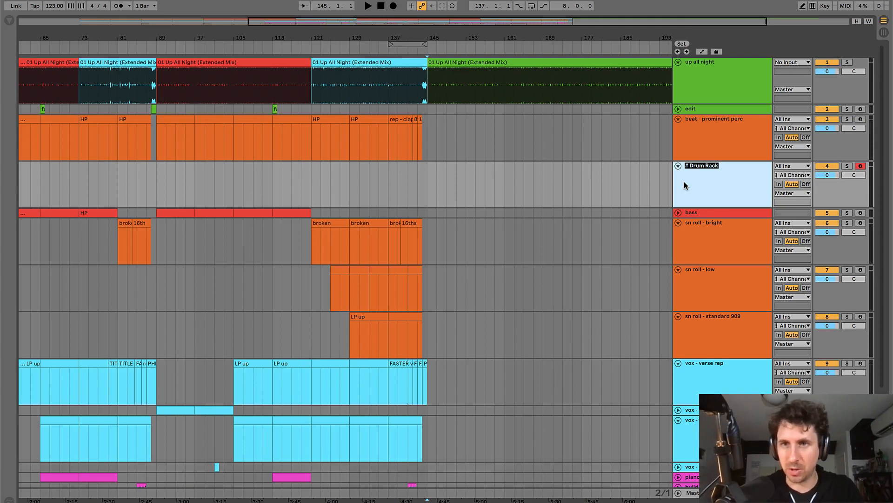
type("shaker")
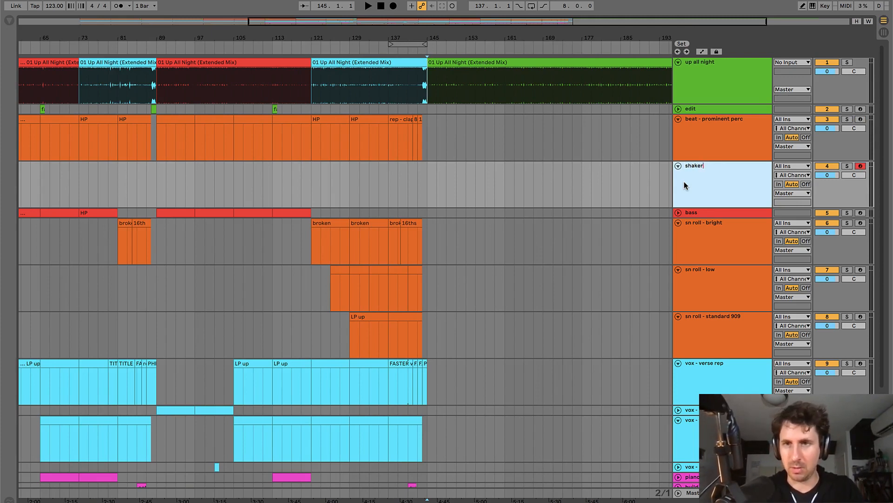
type(" - live")
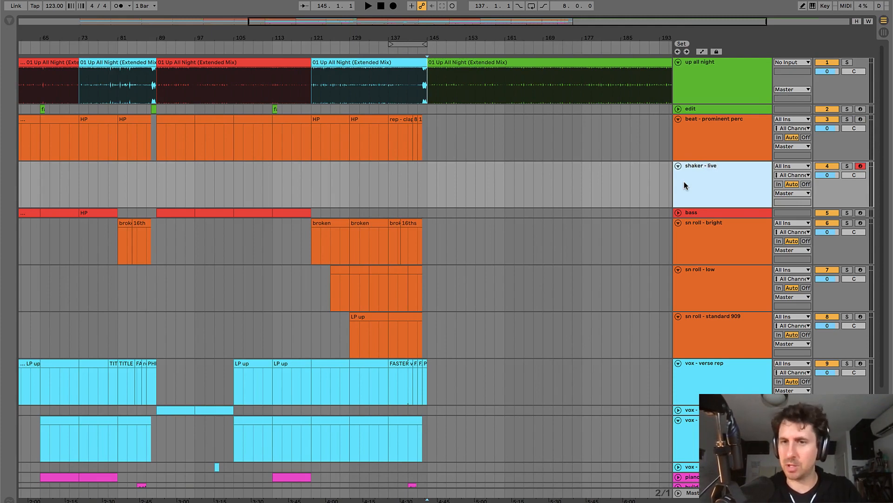
right_click(684, 185)
left_click(704, 320)
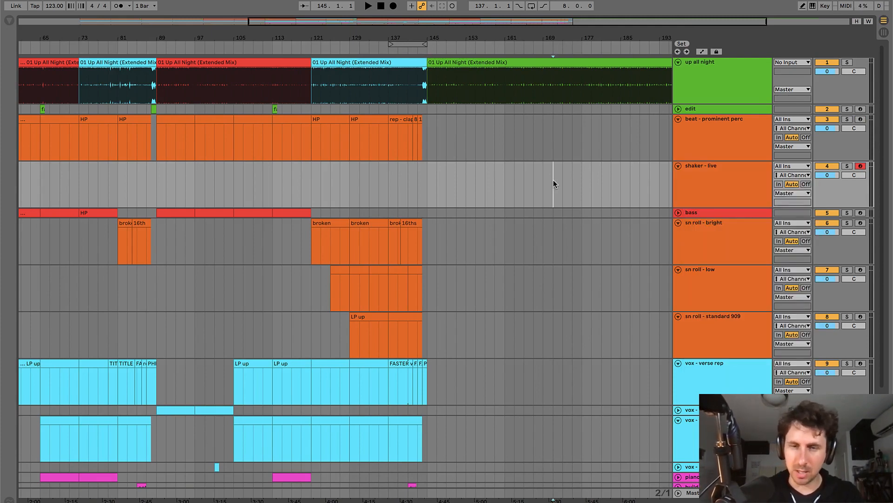
- Listen for the live shaker across the earlier sections, checking around bars 29, 49, 73 and 121
key("minus")
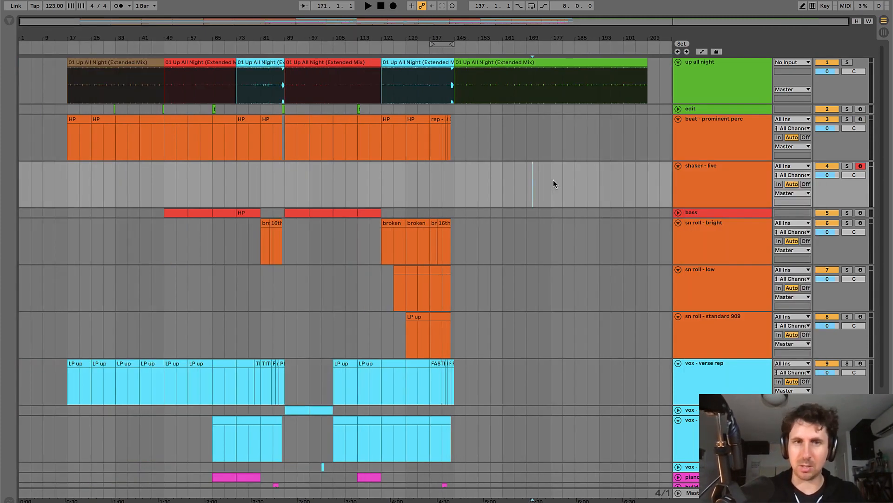
left_click(103, 174)
key("space")
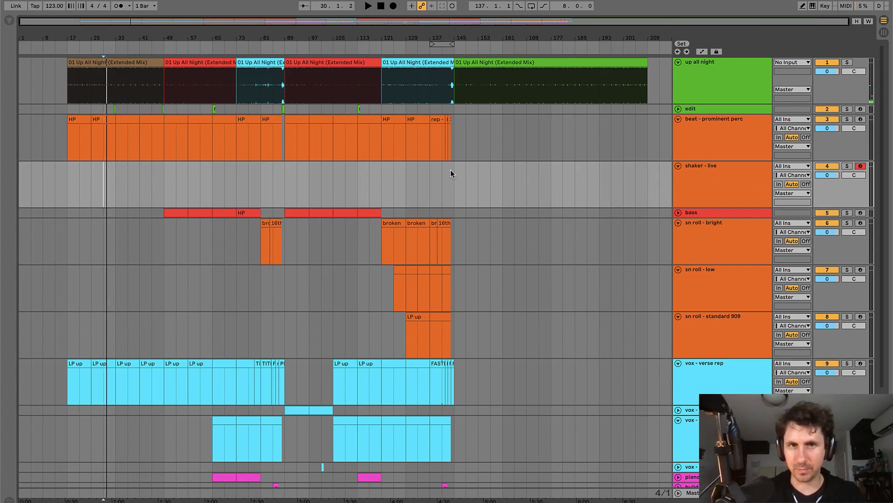
left_click(127, 120)
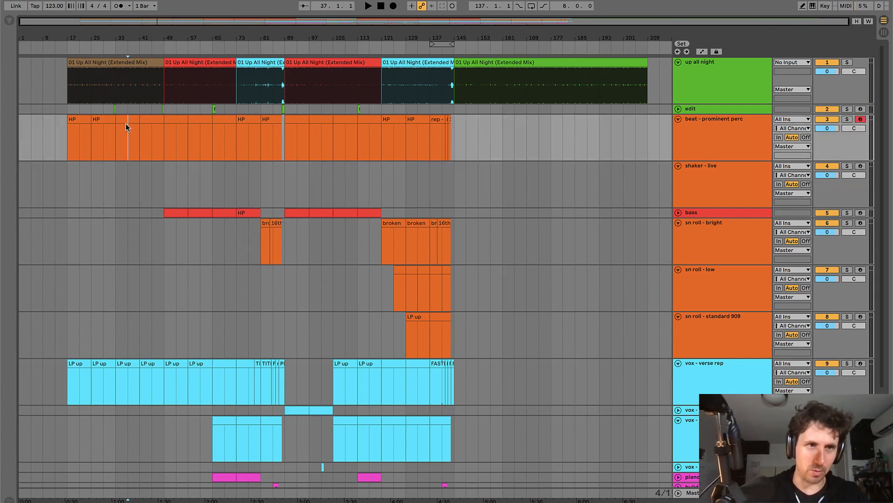
left_click(123, 121)
left_click_drag(66, 173, 196, 193)
left_click(165, 182)
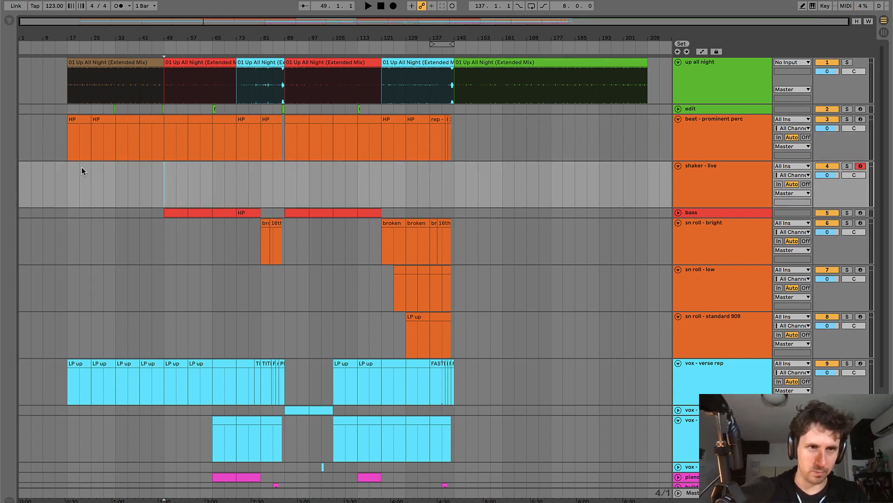
key("space")
left_click(238, 177)
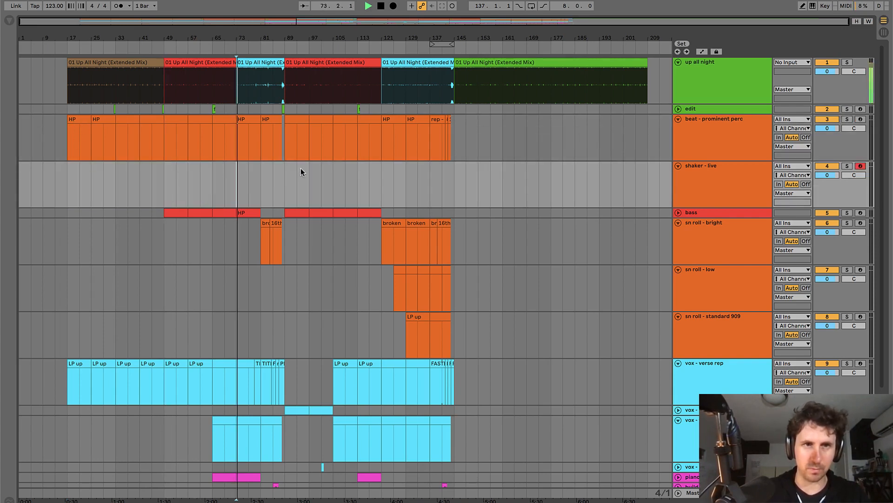
left_click(382, 177)
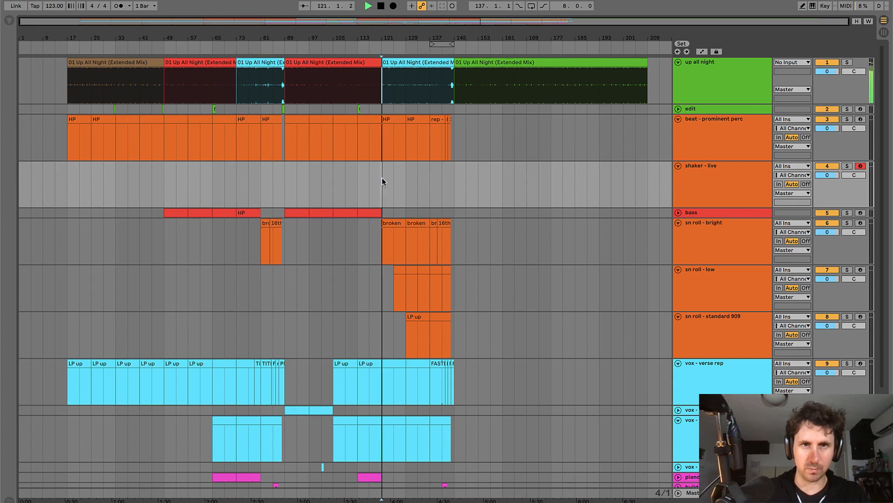
- Add an eight-bar marker clip named "gains up slowly" at bar 17 on the shaker - live track and duplicate it through bar 144
left_click_drag(133, 122, 83, 191)
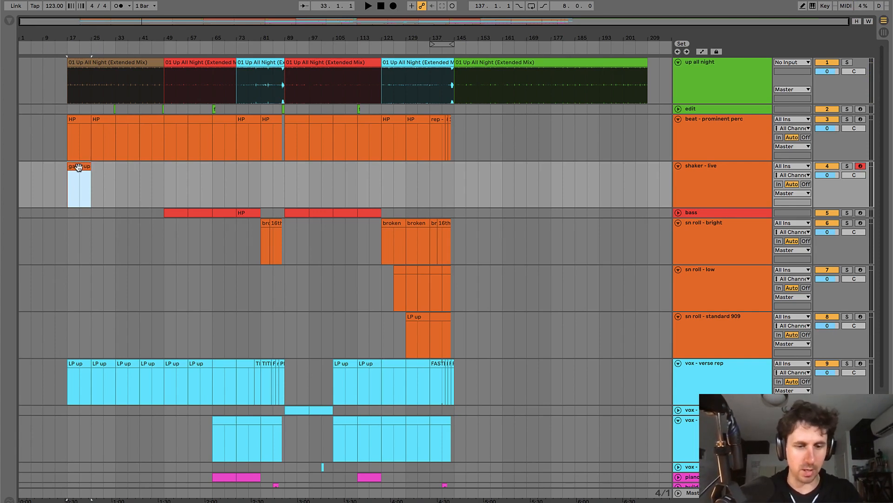
key("ctrl+d")
key("ctrl+d")
key("ctrl+d")
key("ctrl+d")
key("ctrl+d")
key("ctrl+d")
key("ctrl+d")
key("ctrl+d")
key("ctrl+d")
key("ctrl+d")
key("ctrl+d")
key("ctrl+d")
key("ctrl+d")
key("ctrl+d")
key("ctrl+d")
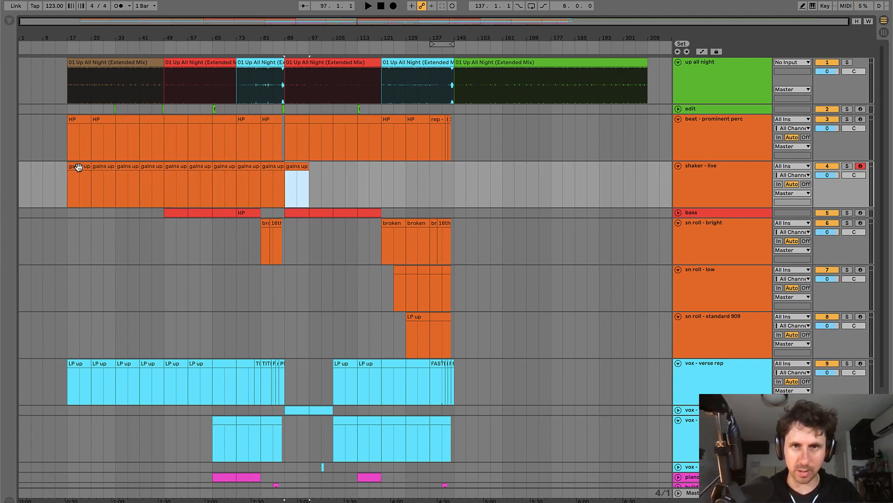
- Delete the shaker - live marker clip portions in the one-bar gaps at bars 88 and 144
left_click(224, 193)
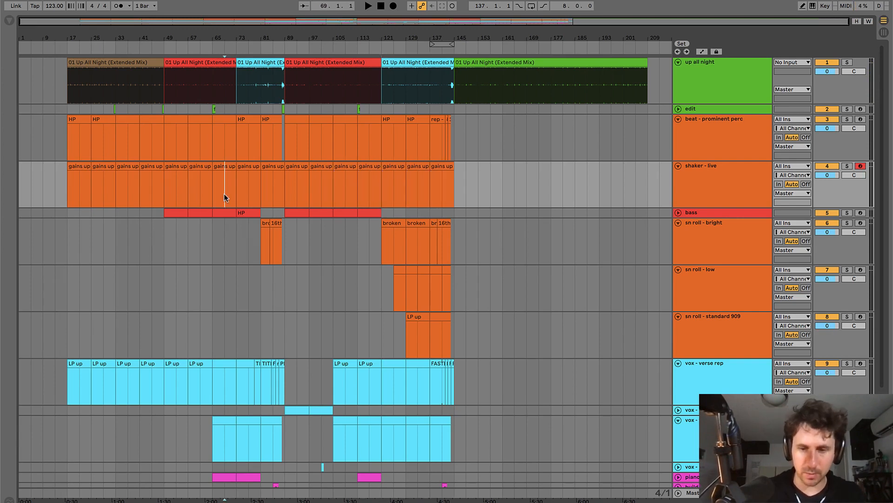
key("plus")
key("plus")
left_click(463, 176)
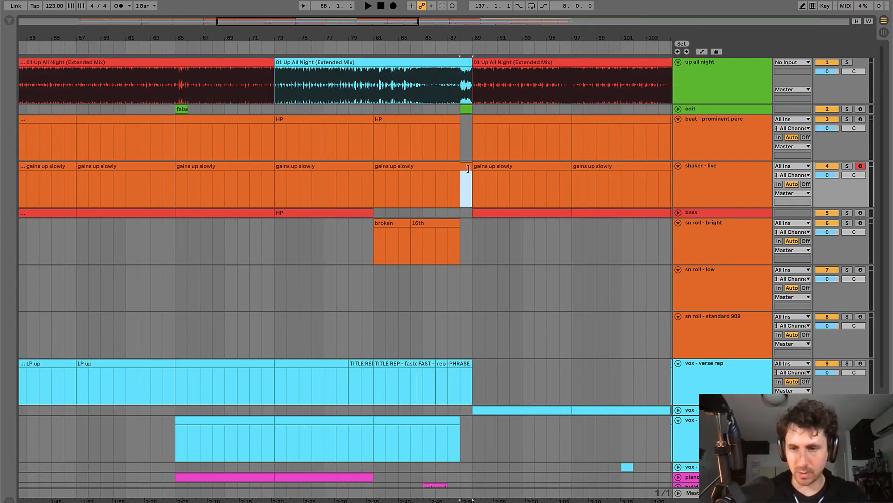
scroll(468, 168, "right", 10)
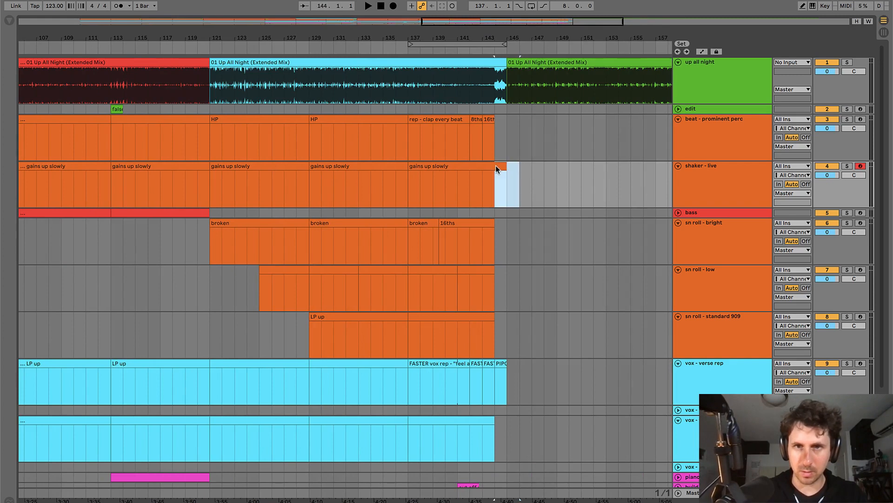
key("minus")
key("minus")
left_click(335, 129)
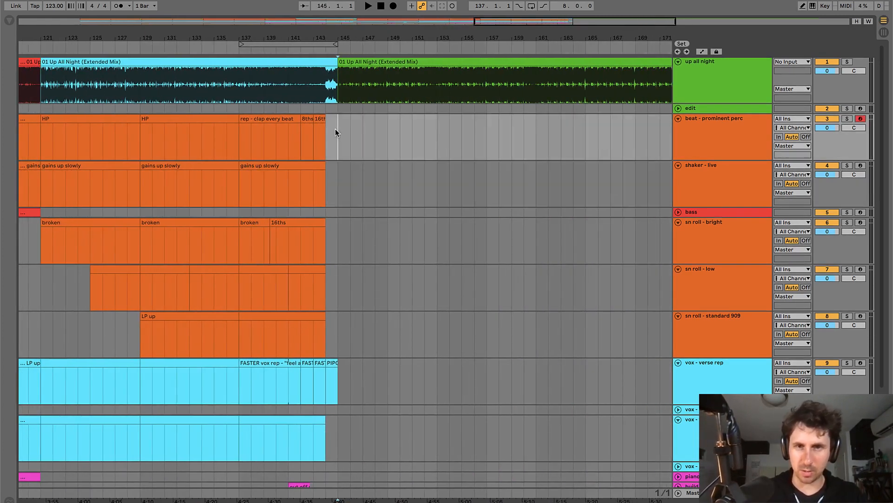
- Copy eight-bar marker clips to bar 145 on the shaker - live, beat - prominent perc and bass tracks
left_click_drag(293, 167, 340, 166)
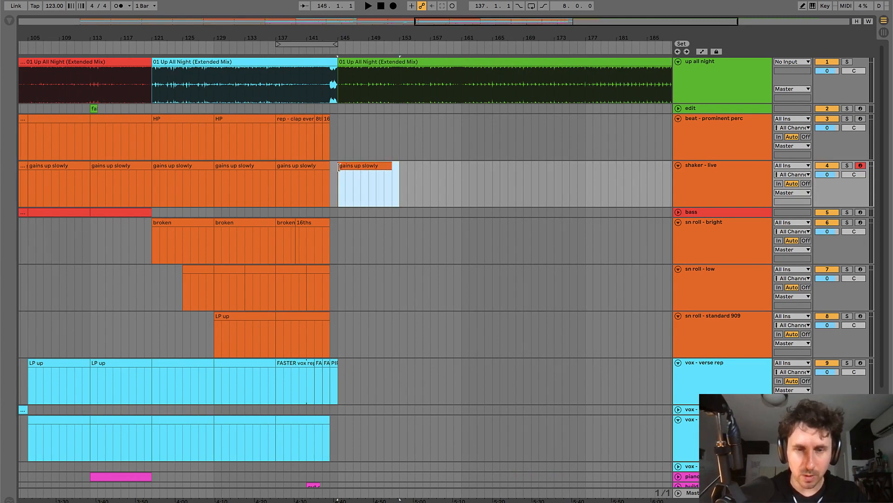
left_click(340, 135)
key("space")
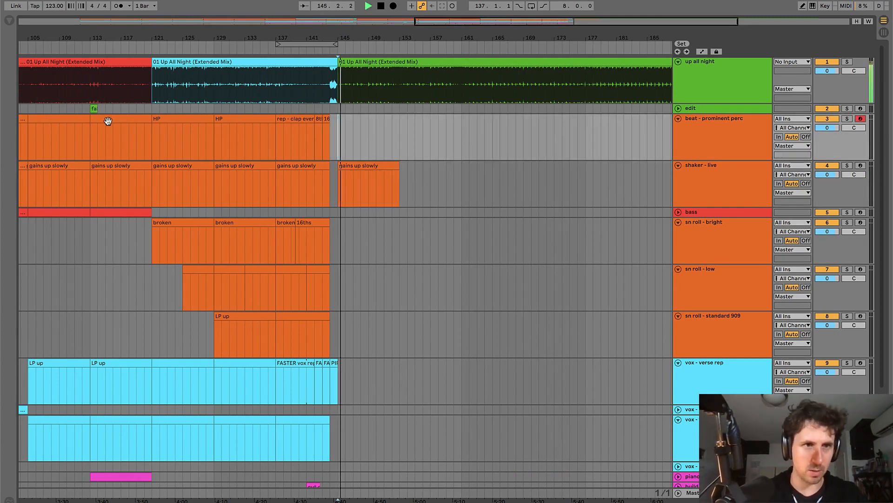
left_click_drag(104, 119, 355, 130)
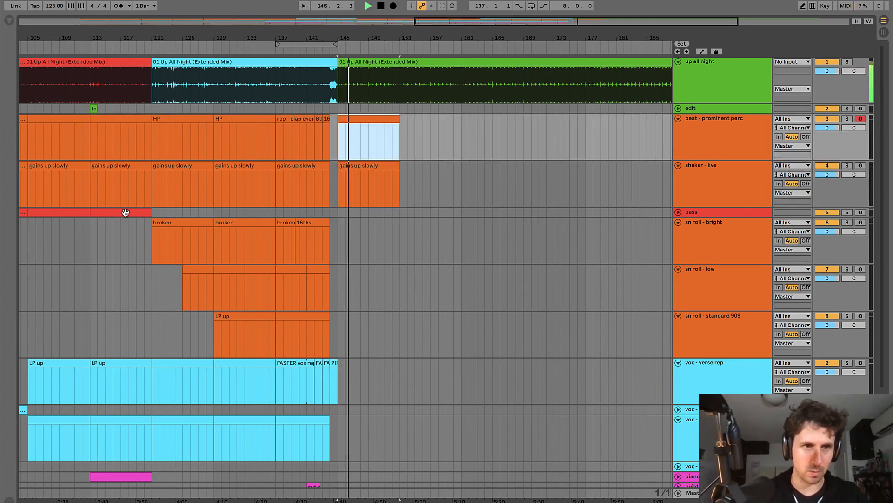
left_click_drag(127, 213, 373, 213)
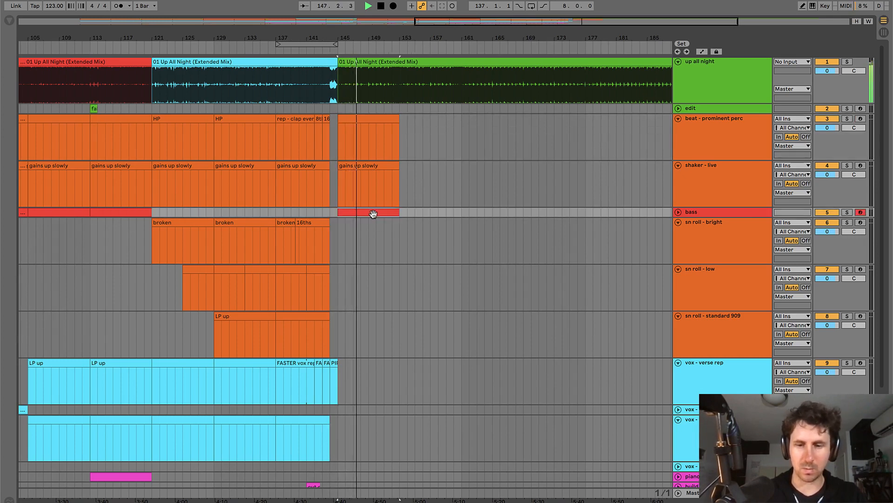
- Loop the eight bars from bar 145 and copy the four-bar downshifter marker clip to bar 145 on its fx track
key("ctrl+l")
left_click_drag(362, 33, 362, 37)
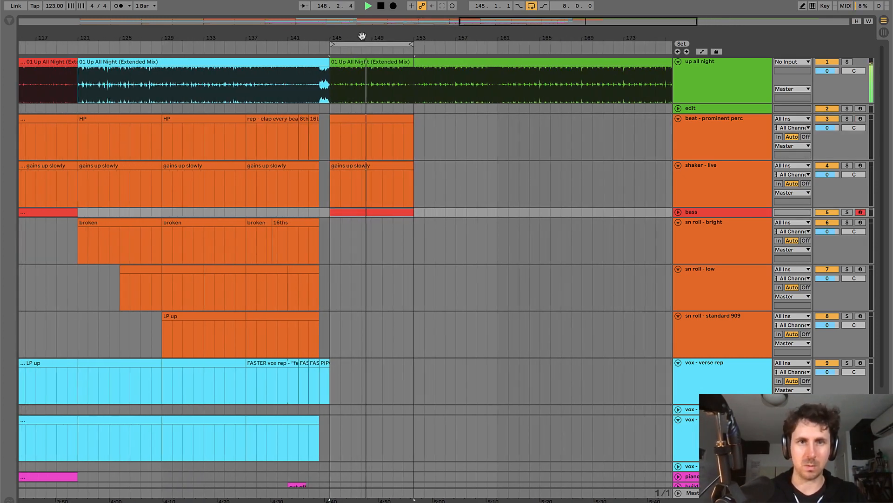
scroll(380, 243, "down", 3)
key("space")
left_click_drag(199, 429, 352, 428)
scroll(352, 428, "up", 3)
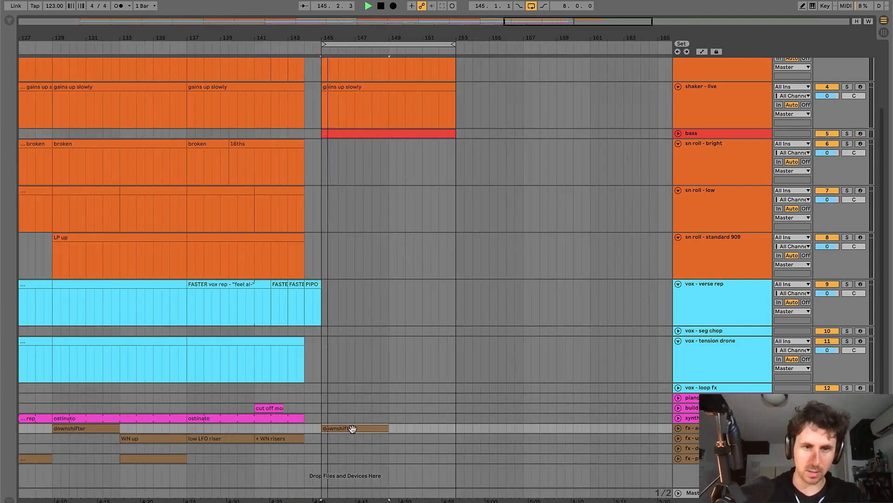
scroll(352, 428, "left", 2)
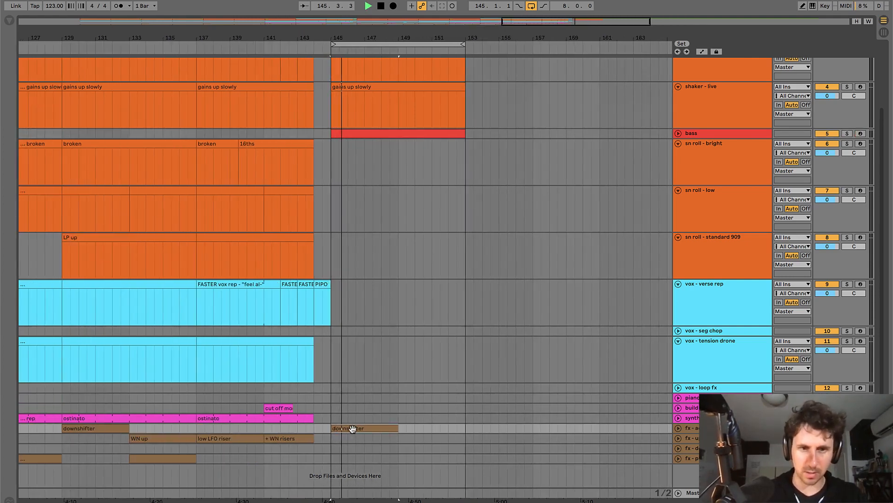
- Unfold the vox - loop fx track and add a one-bar marker clip at bar 145, checking it against playback
left_click(353, 356)
left_click(678, 387)
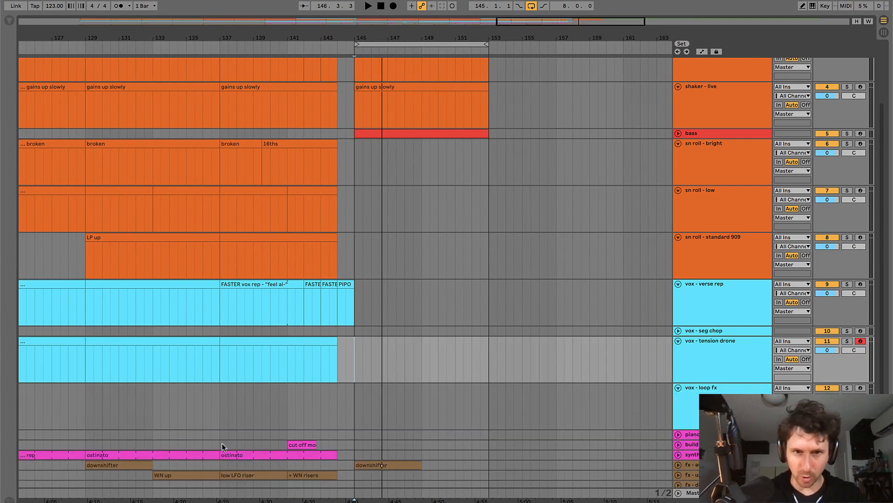
left_click(356, 396)
left_click_drag(356, 396, 373, 396)
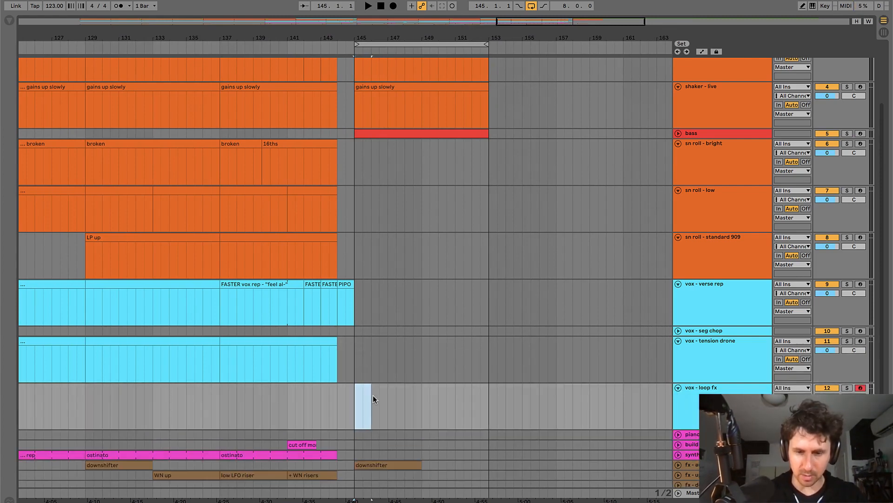
key("super+shift+m")
key("space")
key("super+alt+l")
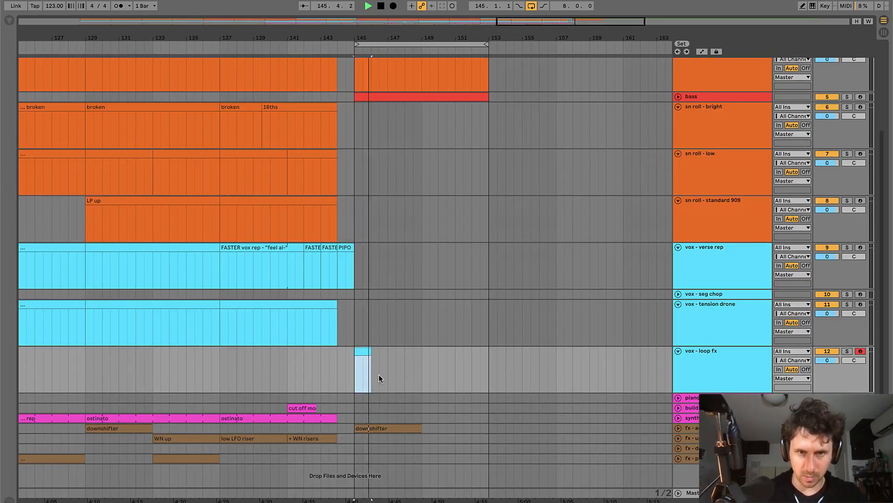
key("space")
- Compare the vocal loop effect at bar 101 with the one at bar 145 by ear, replaying the start of bar 145
left_click(354, 367)
scroll(354, 367, "down", 5)
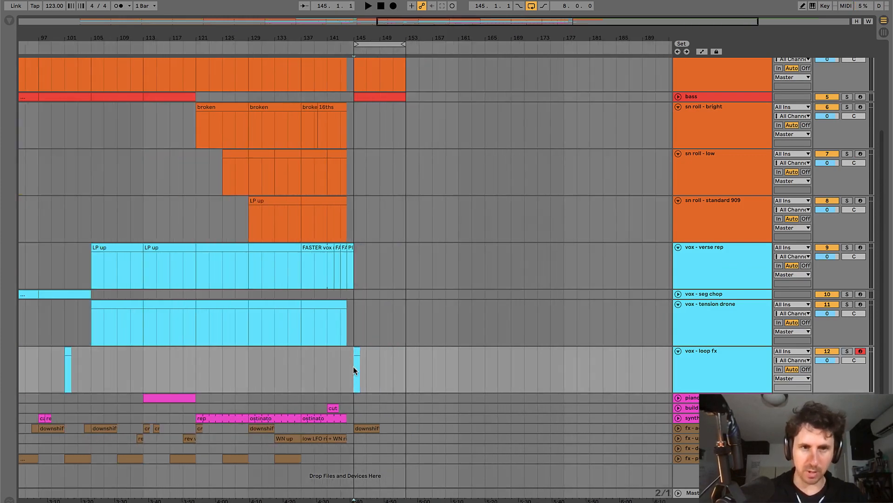
scroll(354, 368, "left", 3)
left_click(169, 354)
key("space")
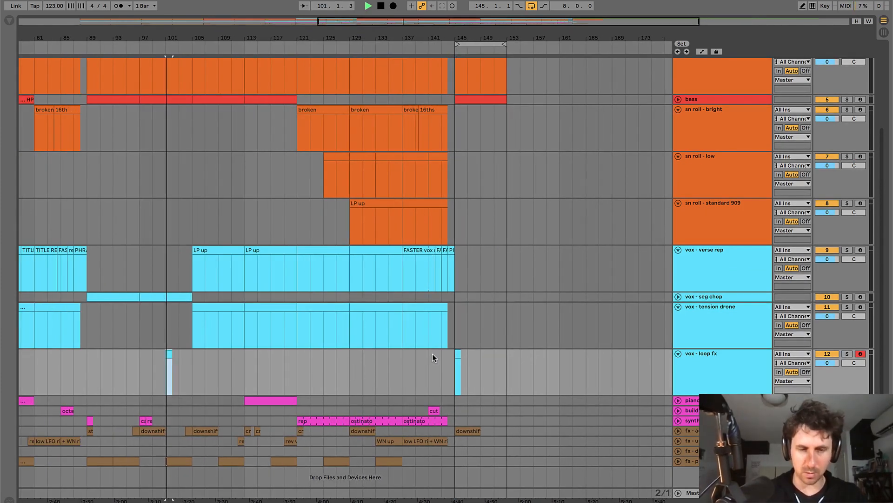
left_click(458, 355)
key("space")
scroll(458, 355, "up", 5)
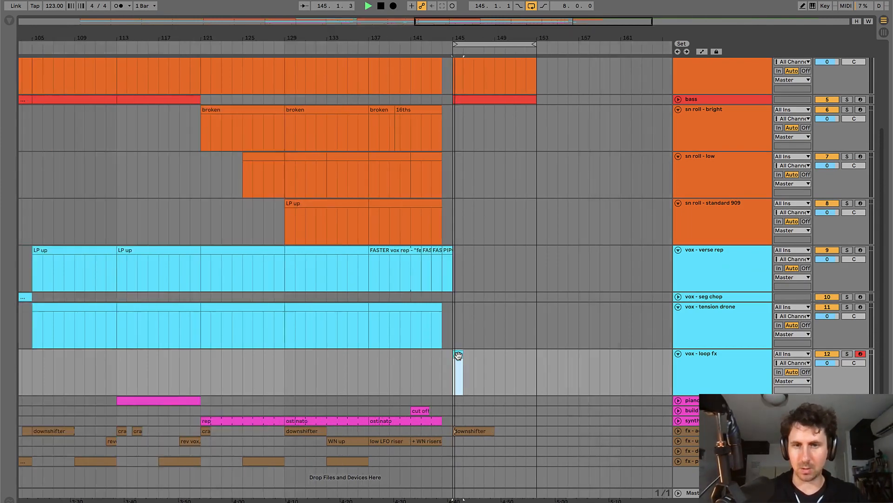
scroll(459, 355, "right", 2)
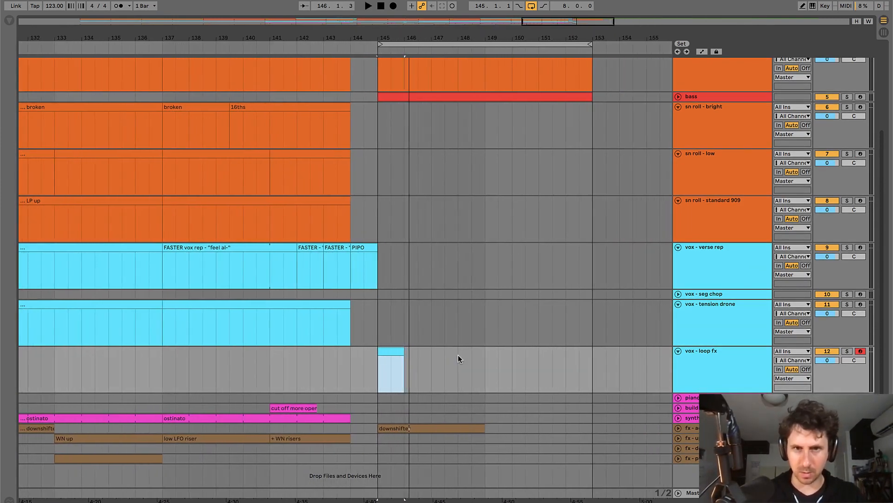
left_click(378, 317)
key("minus")
key("minus")
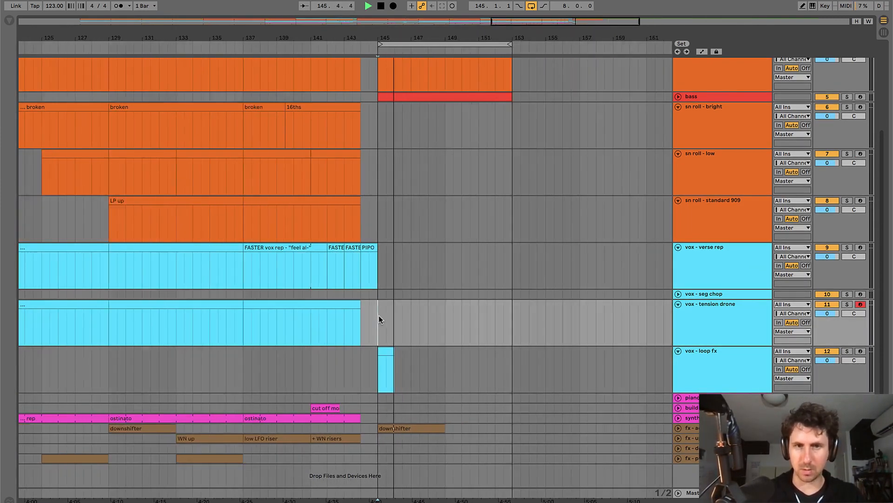
key("space")
key("space")
key("space")
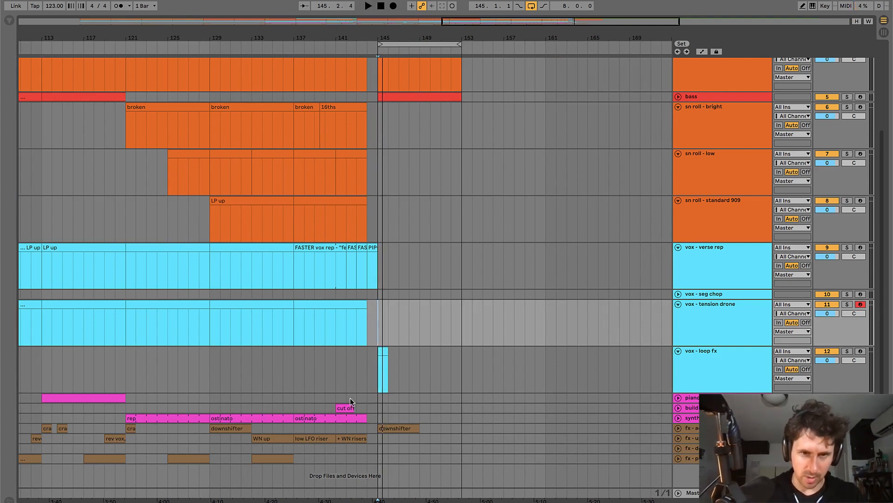
- Unfold the synth track, copy the ostinato clip to bar 145 and cut the copy down to half a bar
left_click(678, 419)
mouse_move(337, 418)
left_mouse_down()
mouse_move(424, 425)
mouse_move(410, 422)
left_mouse_up()
left_click(410, 422)
key("plus")
left_click_drag(531, 421, 329, 425)
key("Delete")
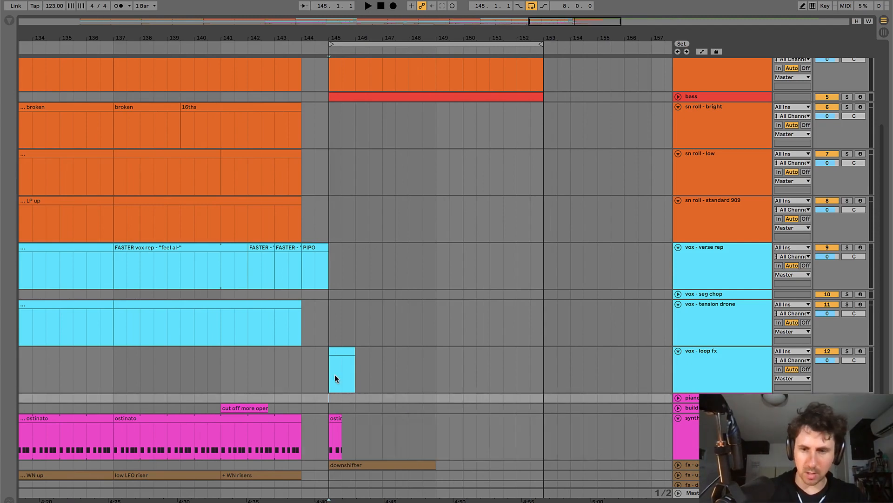
- Shorten the ostinato copy at bar 145 to one beat and play the transition from the middle of bar 144
key("plus")
key("plus")
left_click(415, 432)
left_click_drag(415, 433, 344, 418)
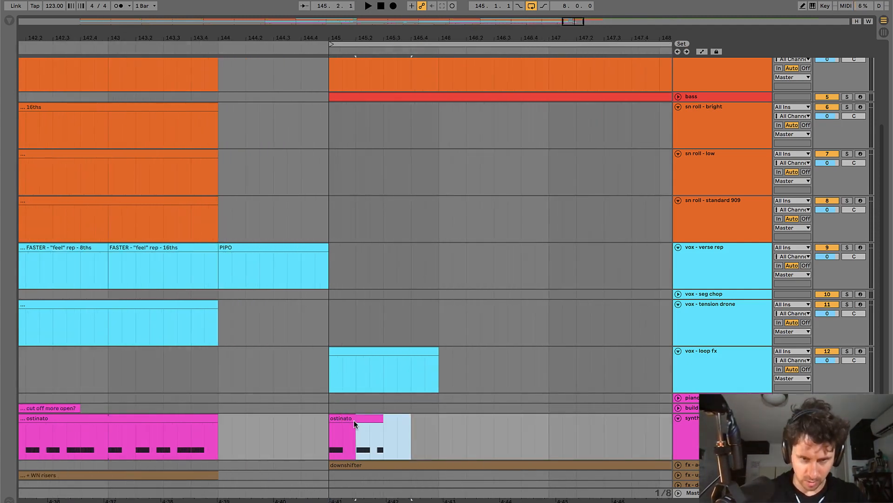
left_click(275, 425)
key("space")
key("minus")
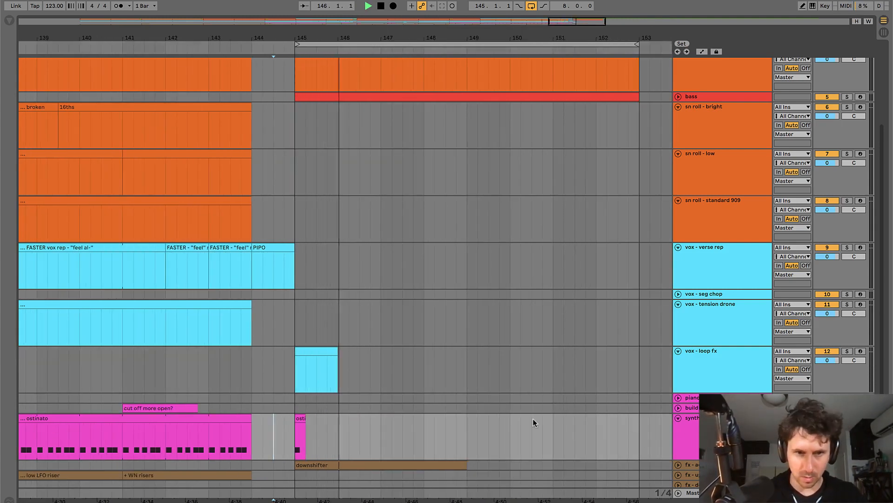
- Rename the downshifter clip at bar 145 on the fx - accent track to "stomp, downshifter" and restart playback
scroll(532, 418, "down", 2)
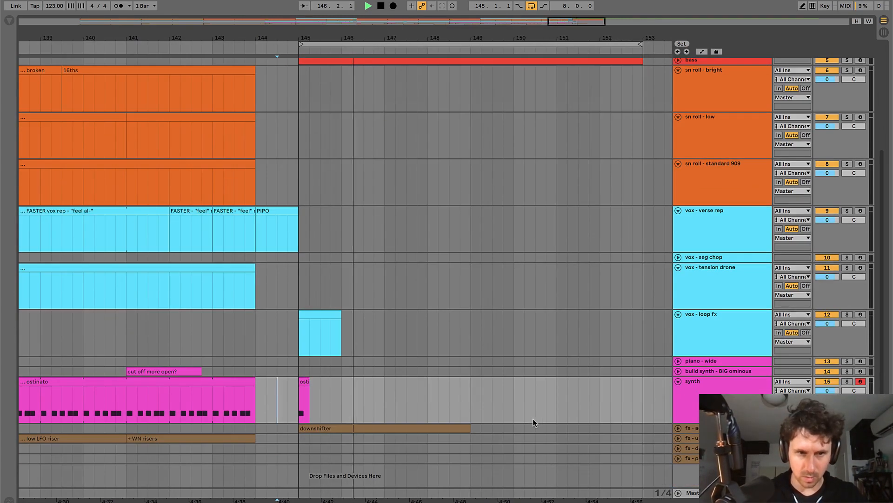
left_click(678, 428)
left_click(409, 427)
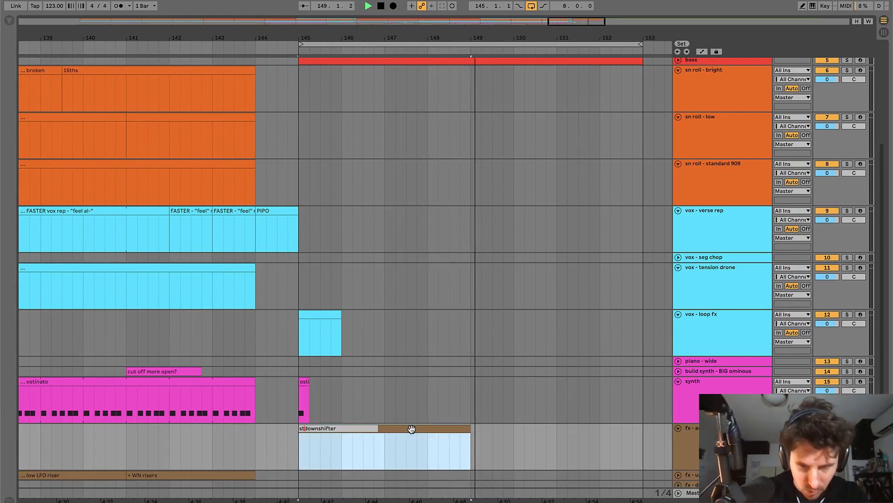
type(",")
key("Return")
key("space")
key("space")
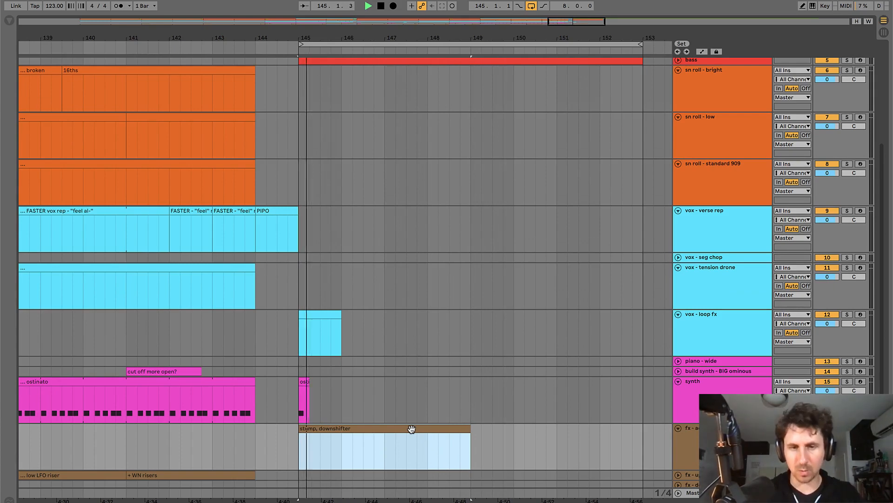
- Fold all tracks in the arrangement, stop playback and select the vox - loop fx clip at bar 145
key("alt+u")
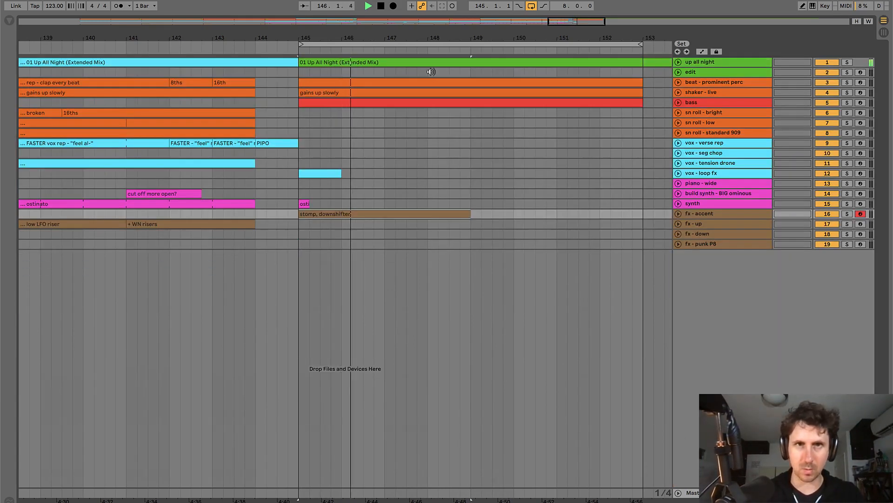
left_click_drag(422, 39, 423, 39)
scroll(433, 186, "down", 10)
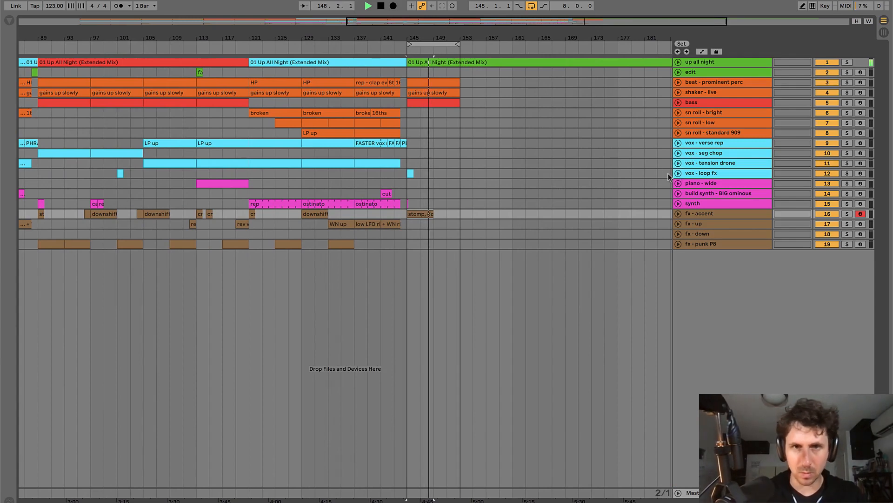
key("space")
left_click(411, 174)
scroll(410, 173, "up", 5)
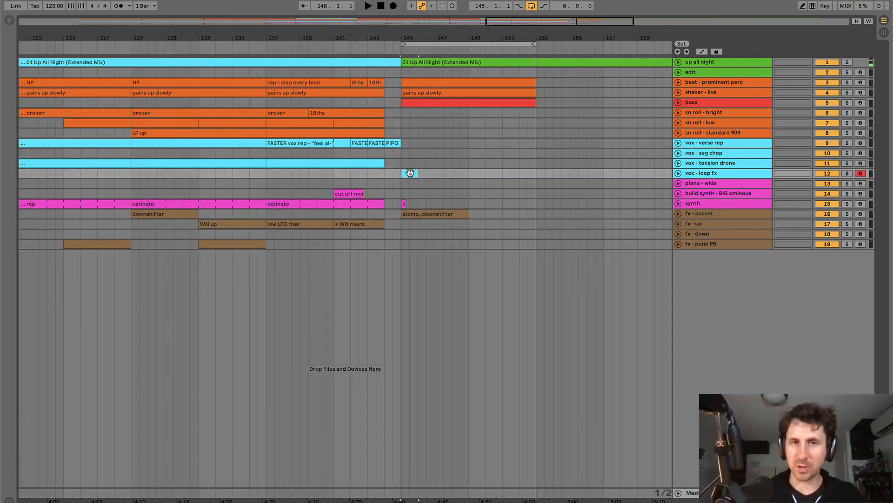
- Unfold the synth track and copy its call and response clips from bar 97 to bar 147
left_click(679, 203)
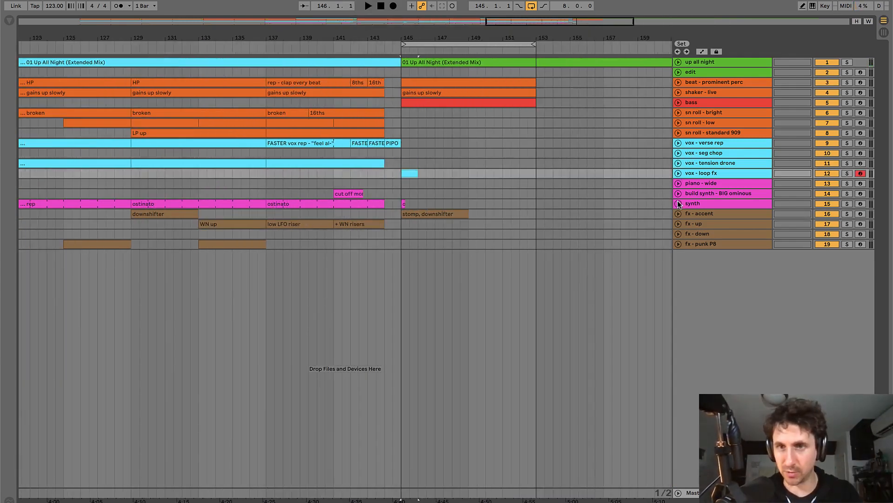
left_click(399, 191)
key("space")
scroll(400, 187, "down", 3)
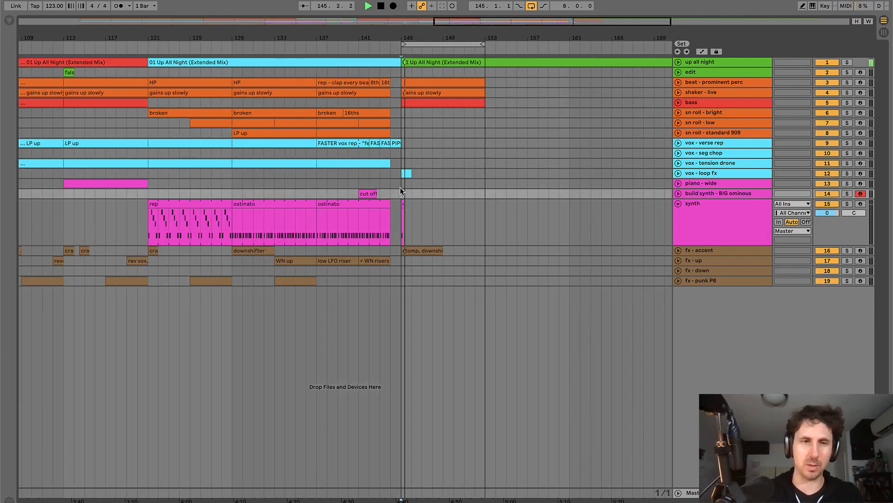
scroll(105, 195, "left", 5)
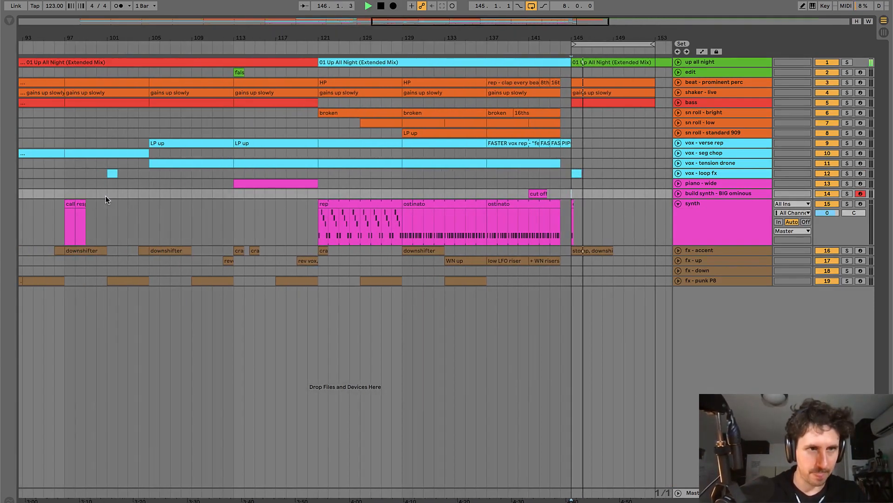
left_click(70, 204)
left_click(69, 204)
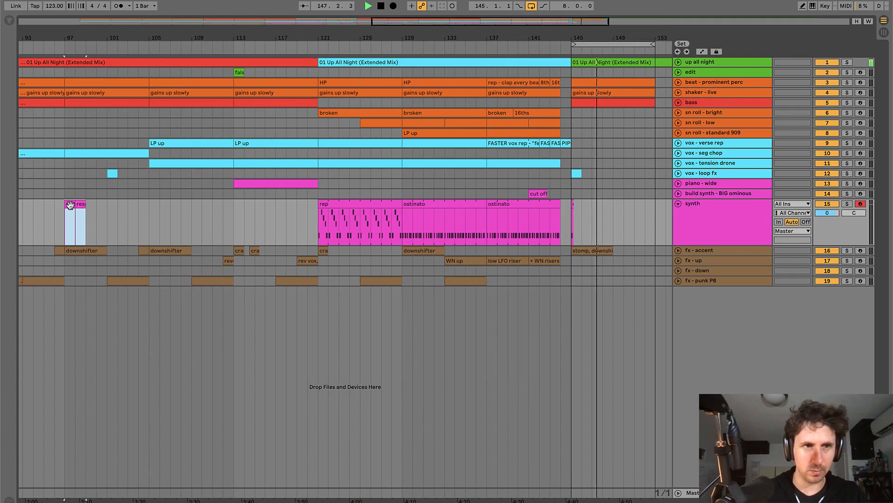
left_click_drag(69, 205, 600, 208)
- Play the section from bar 145 and move the copied synth call clip half a bar earlier
scroll(599, 207, "up", 5)
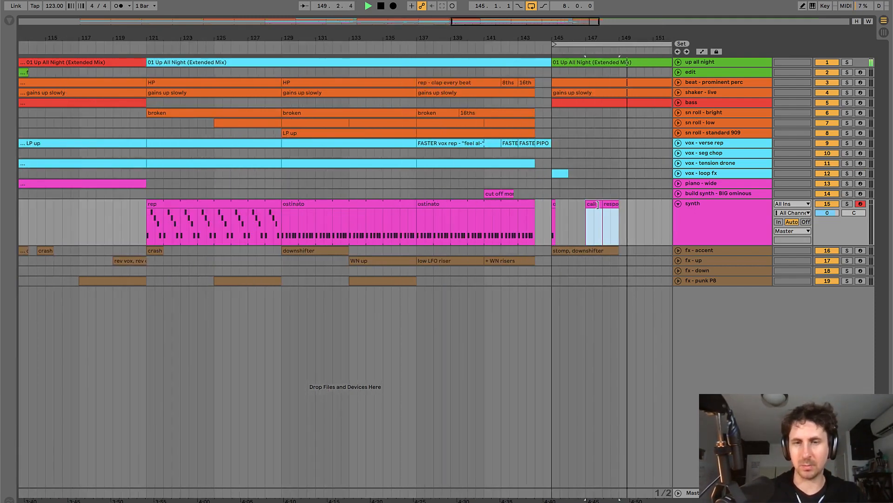
scroll(598, 205, "right", 5)
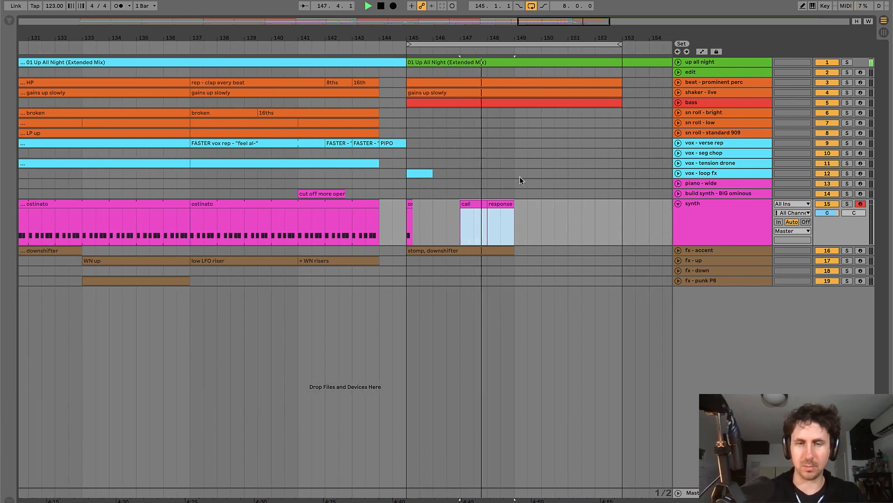
left_click(401, 203)
key("space")
key("space")
key("plus")
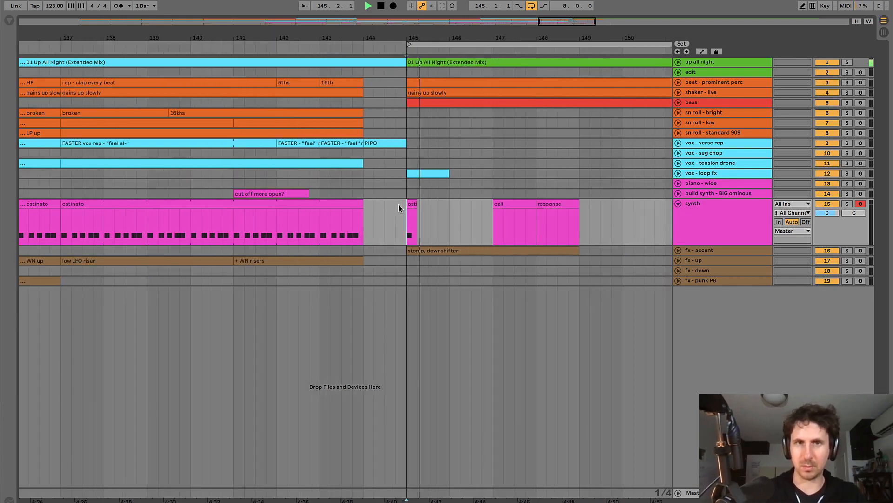
scroll(398, 204, "right", 3)
left_click(429, 204)
left_click(467, 204, "shift")
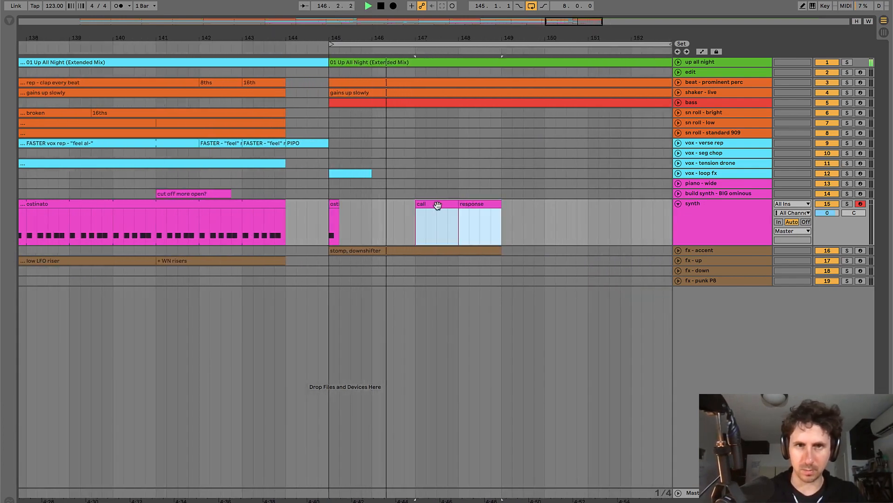
left_click(403, 203)
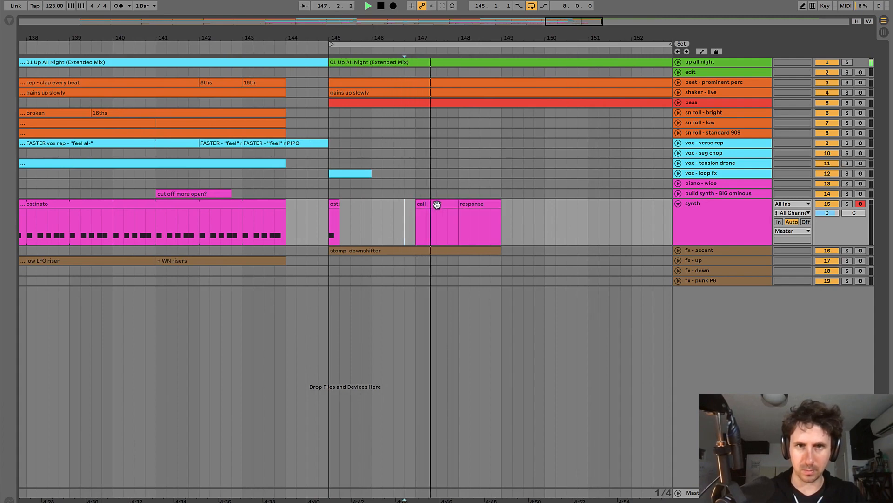
left_click_drag(438, 204, 417, 203)
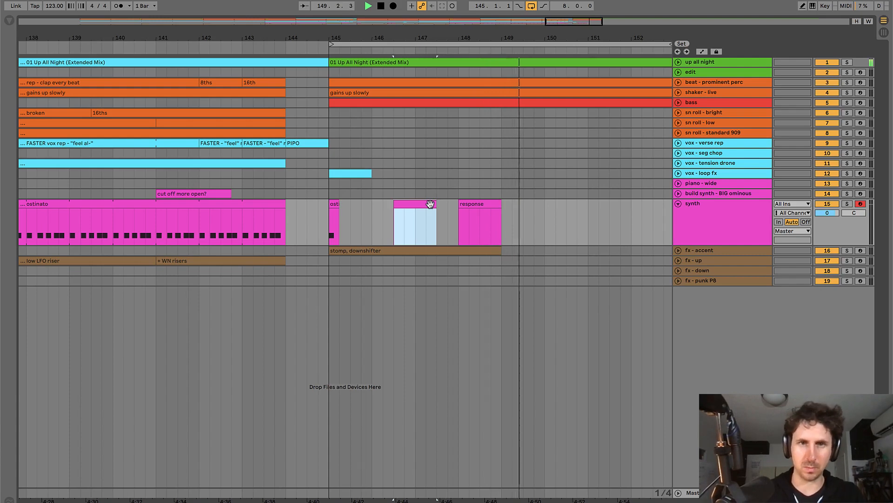
- Stop playback, cut off the call clip's part after bar 147 and delete the response clip at bar 148
left_click(447, 204)
key("space")
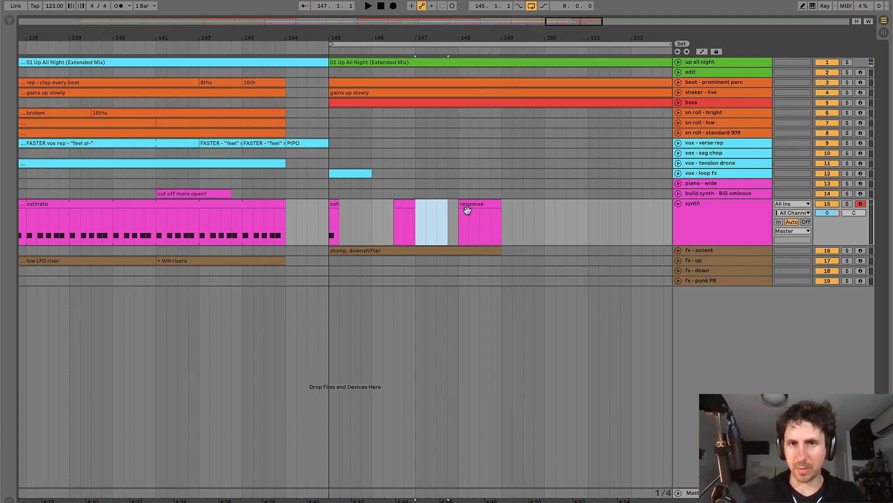
left_click(474, 205)
left_click(470, 207)
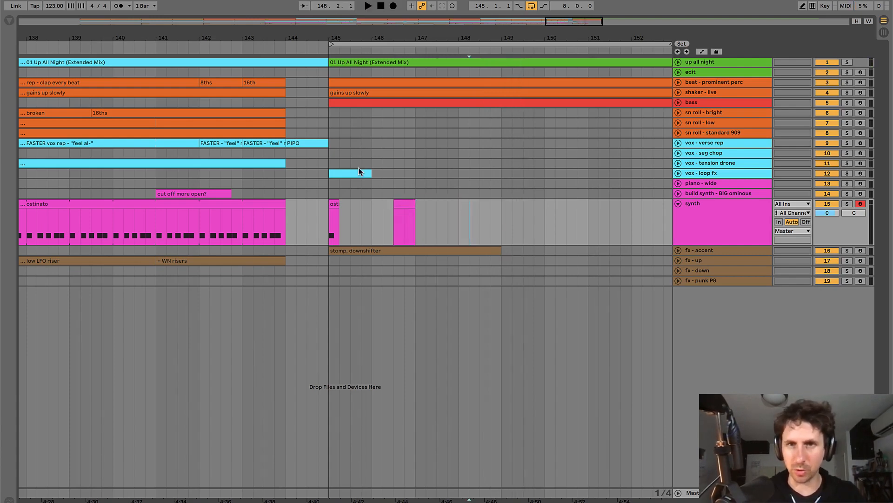
- Unfold the vox - seg chop track and copy its two clips at bars 89 to 105 to bar 145
left_click(449, 173)
key("minus")
key("minus")
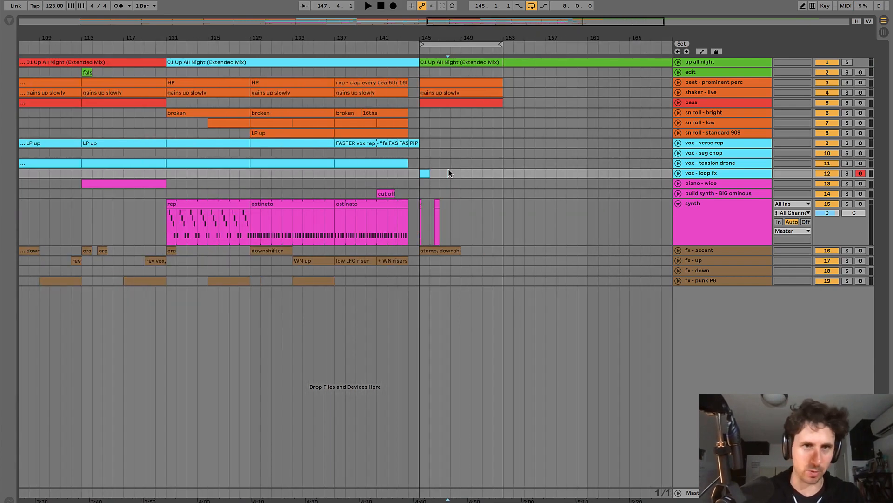
left_click(468, 157)
key("minus")
key("minus")
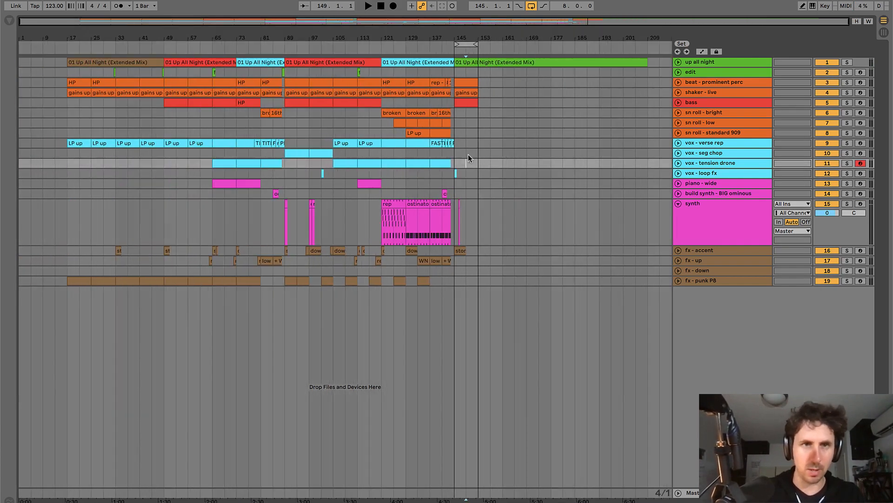
left_click(690, 156)
left_click(678, 154)
left_click(301, 153)
left_click(315, 154, "shift")
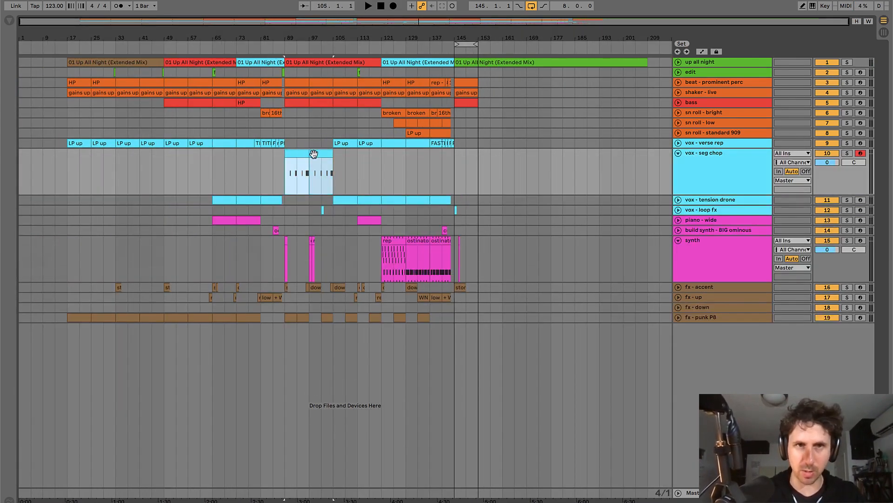
left_click_drag(293, 153, 462, 154)
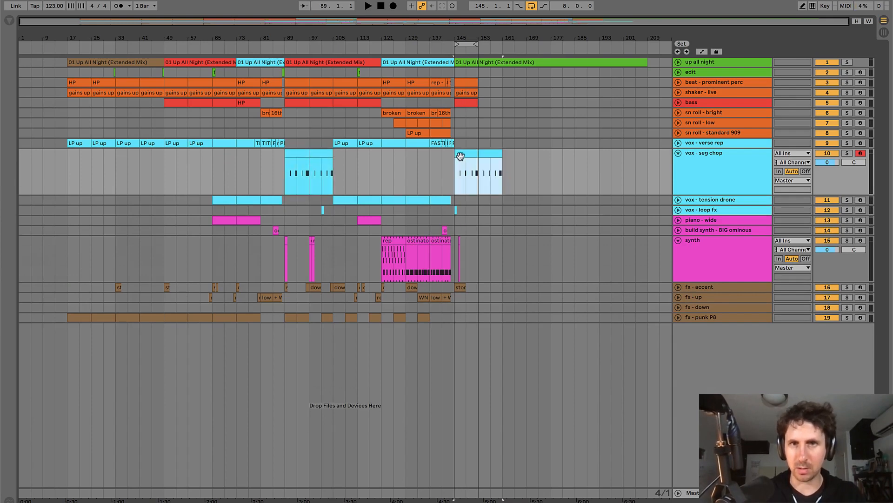
- Play the arrangement from bar 145 to audition the copied vox - seg chop clips
key("plus")
key("space")
key("plus")
key("plus")
key("plus")
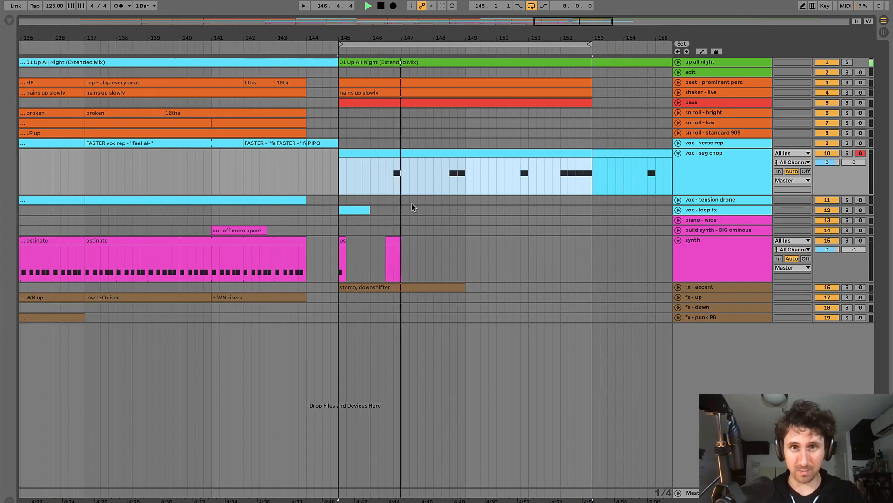
left_click(406, 180)
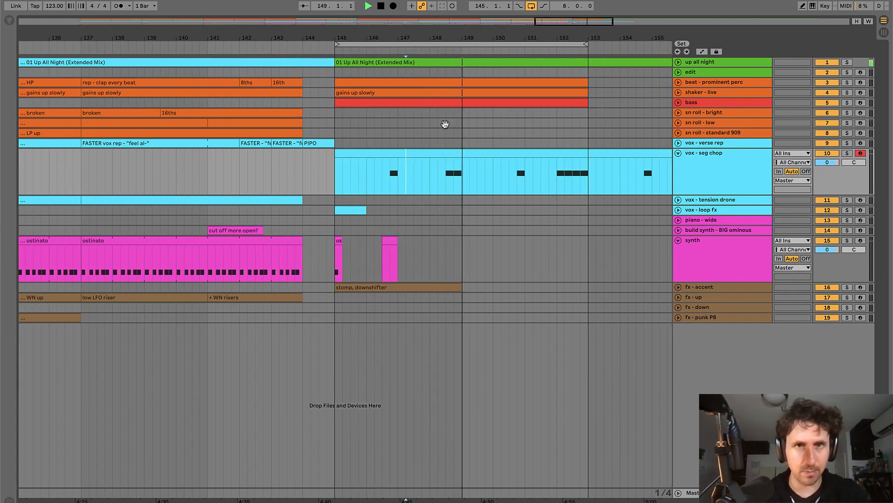
left_click(427, 125)
- Extend the end of the loop region to bar 161 so that it spans 16 bars
key("minus")
key("minus")
key("plus")
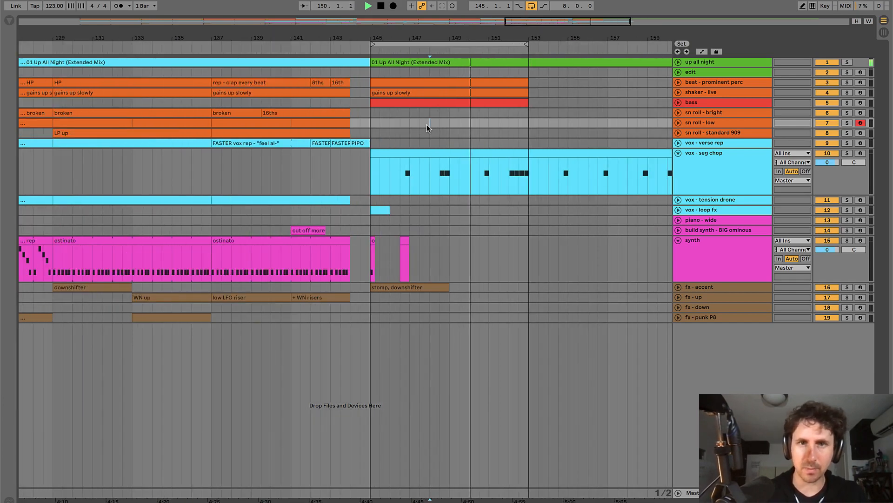
scroll(426, 124, "right", 2)
scroll(426, 124, "right", 2)
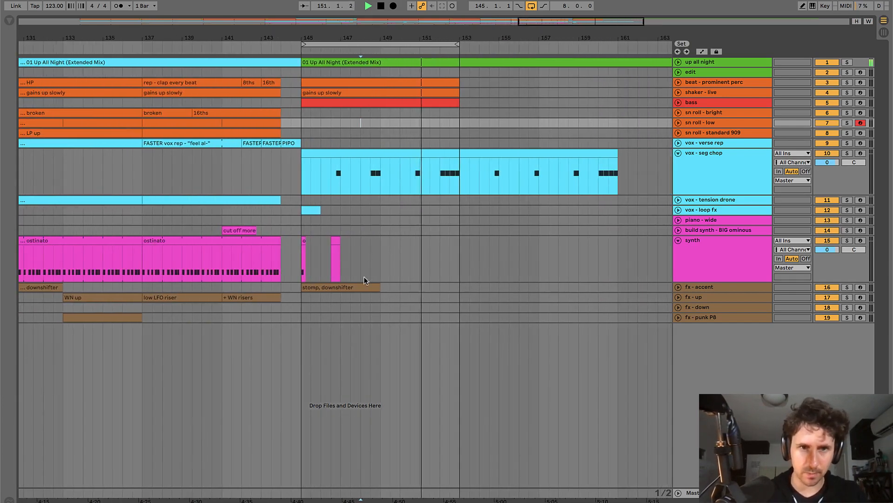
scroll(371, 250, "left", 1)
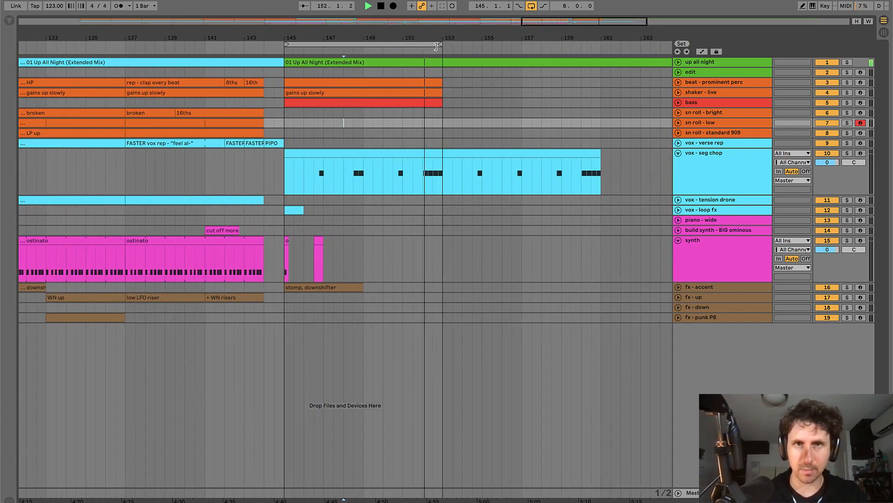
left_click_drag(440, 44, 600, 57)
left_click(481, 229)
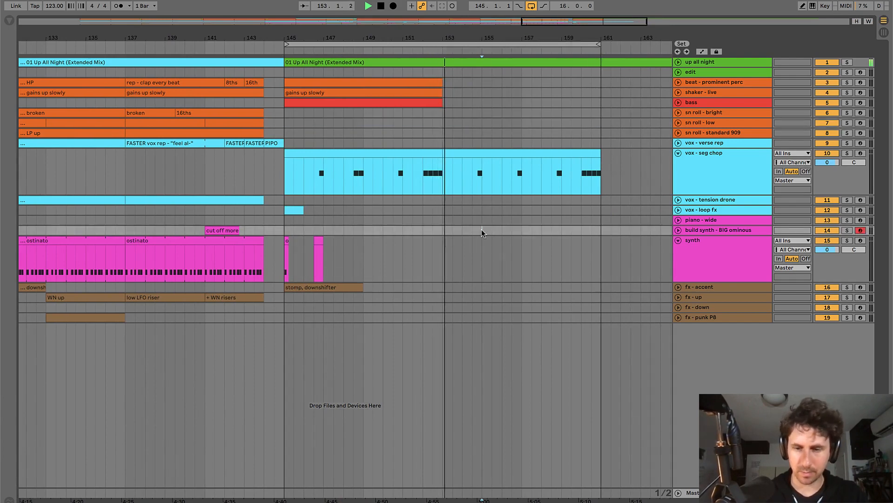
- Stop playback and copy the fx - accent clips at bars 96 and 97 to bars 152 and 153
left_click(399, 264)
key("space")
key("minus")
key("minus")
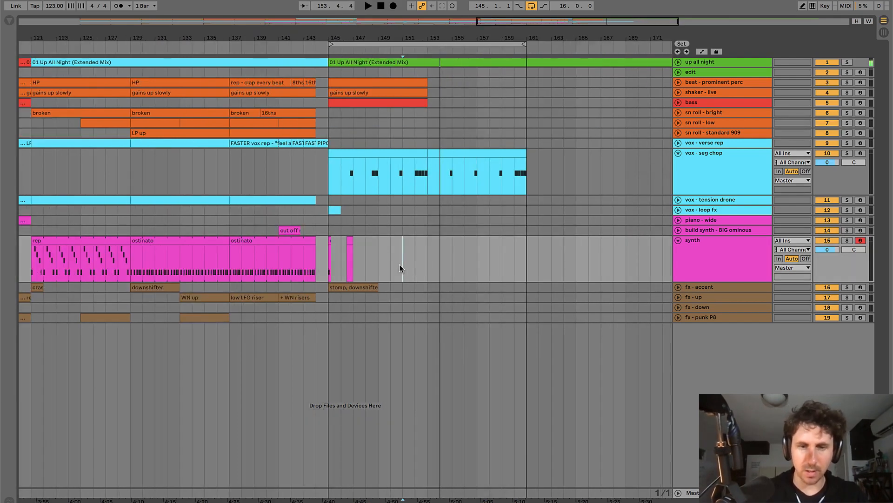
scroll(121, 291, "left", 9)
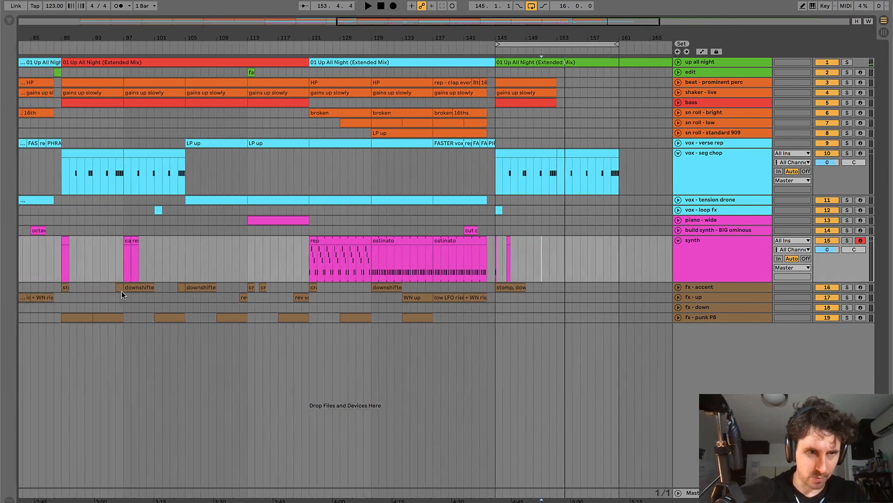
left_click(134, 289)
left_click(147, 289, "shift")
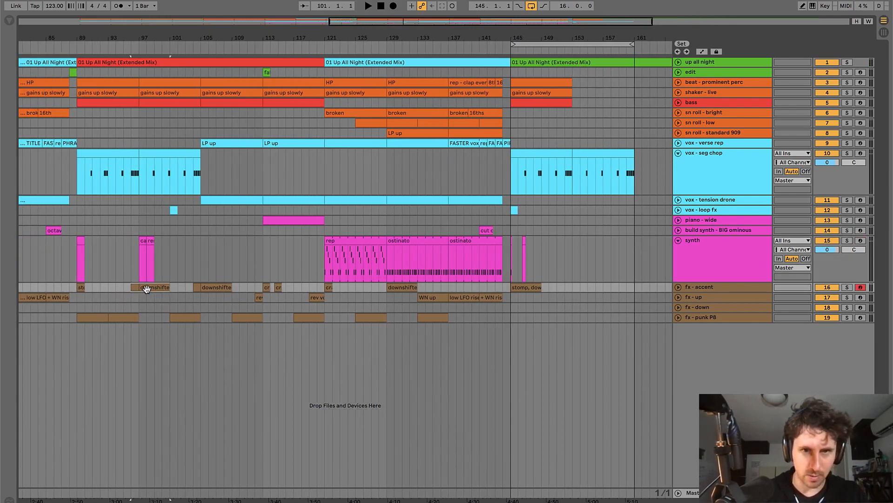
left_click_drag(147, 288, 580, 282)
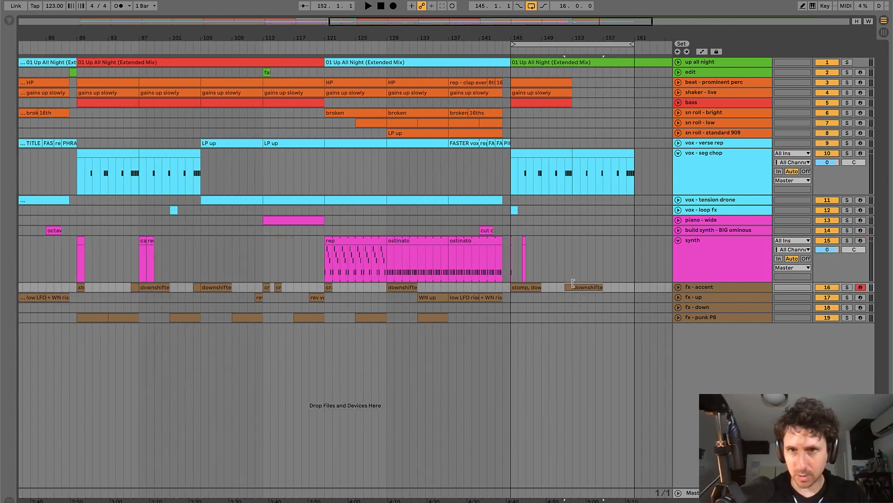
- Play from just before bar 153 to audition the copied fx - accent clips
left_click(574, 284)
key("space")
key("plus")
key("plus")
key("space")
left_click(516, 296)
key("space")
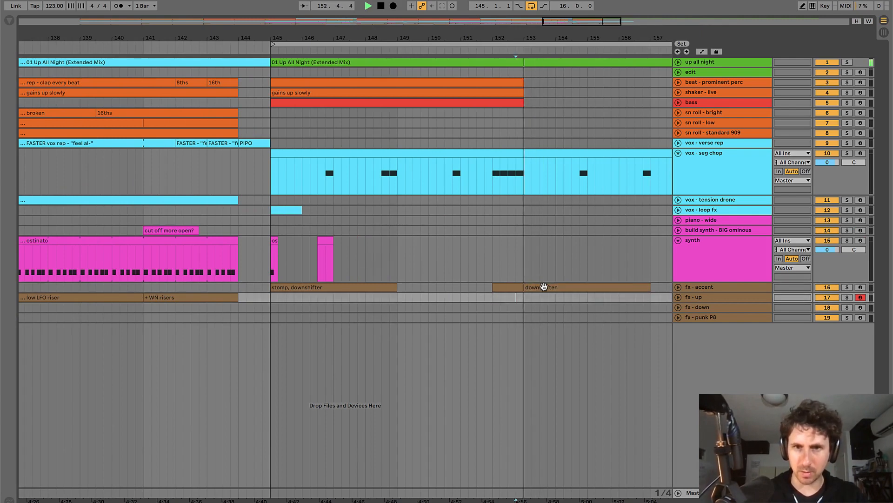
- Replace the downshifter clip at bar 153 on the fx - accent track with an empty two-beat MIDI clip
left_click(535, 285)
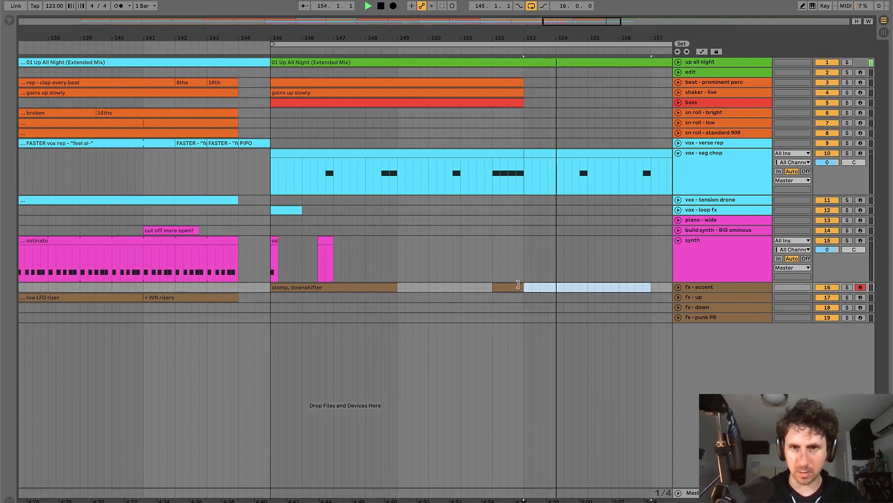
left_click(678, 287)
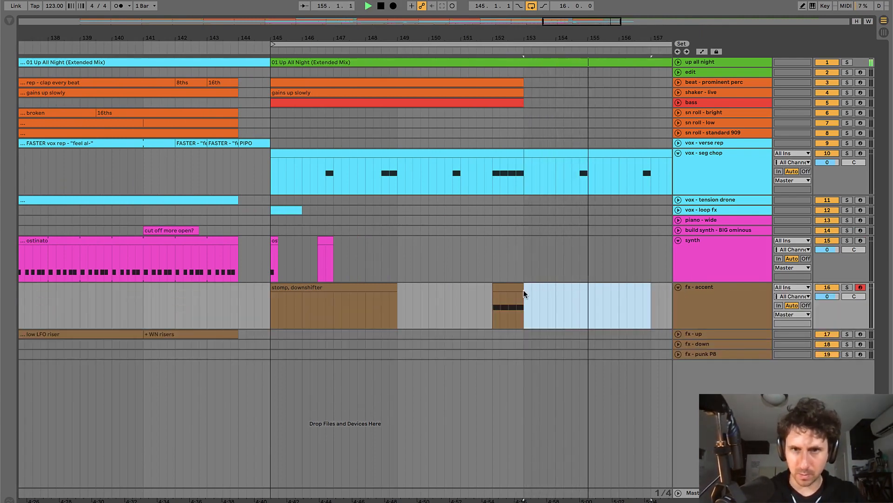
left_click_drag(525, 290, 540, 290)
key("super+shift+m")
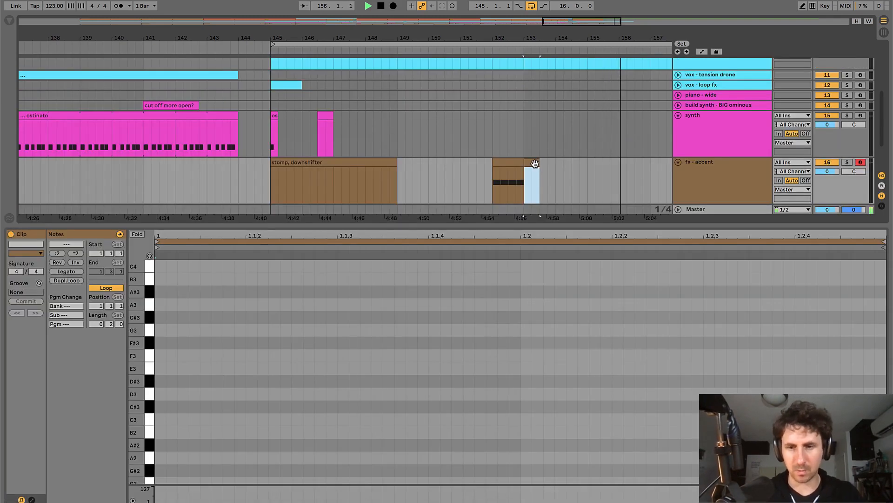
- Rename the new fx - accent clip at bar 153 as "crash"
key("plus")
key("plus")
key("super+r")
type("crash")
key("Return")
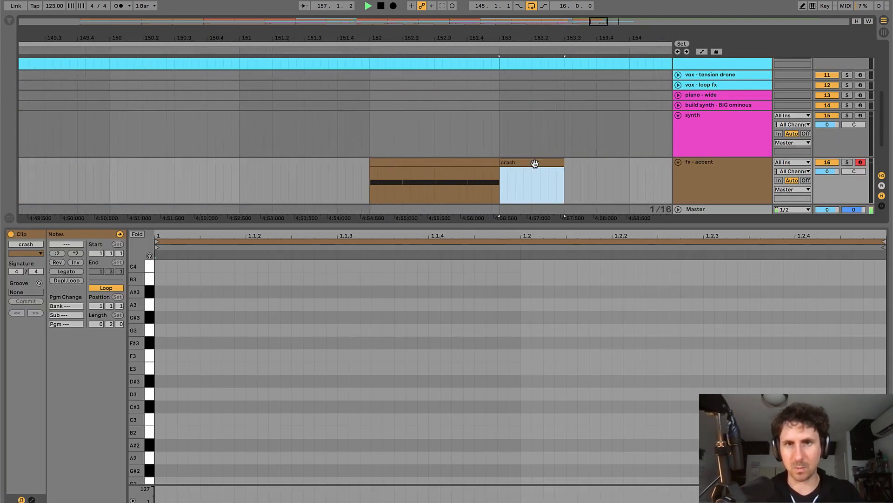
- Set the loop region to the crash clip and play it, with the clip editor hidden
key("super+l")
key("space")
key("super+alt+l")
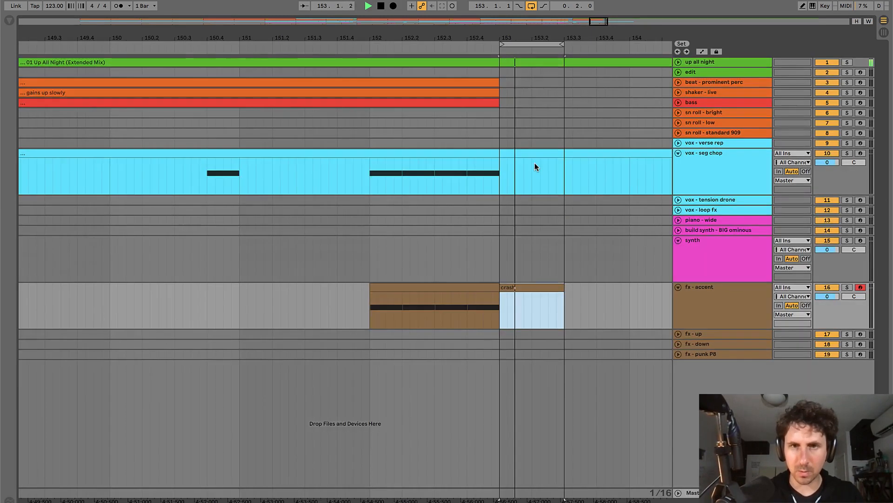
key("minus")
key("minus")
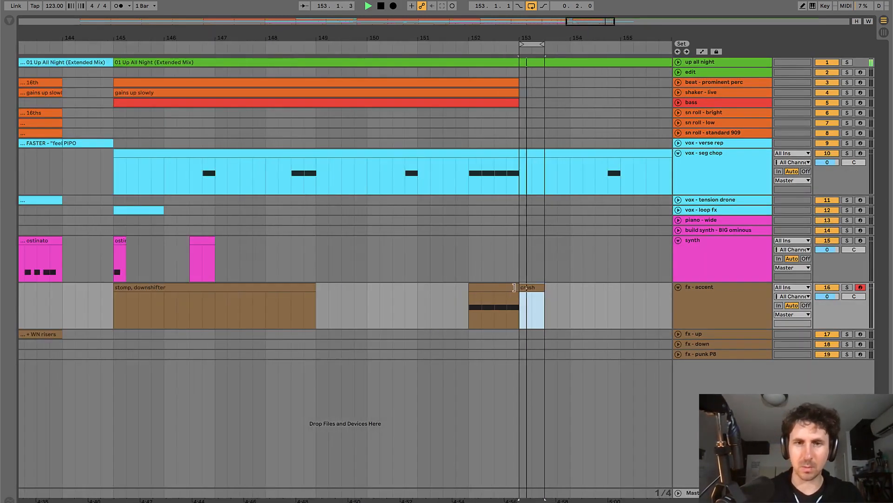
- Play the arrangement from the middle of bar 150 with looping off to audition the transition into the crash clip
left_click(398, 294)
key("space")
key("space")
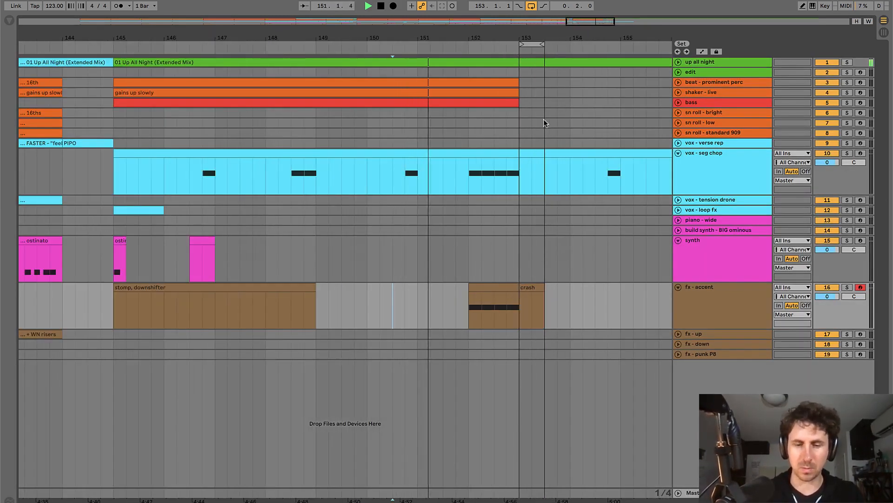
key("minus")
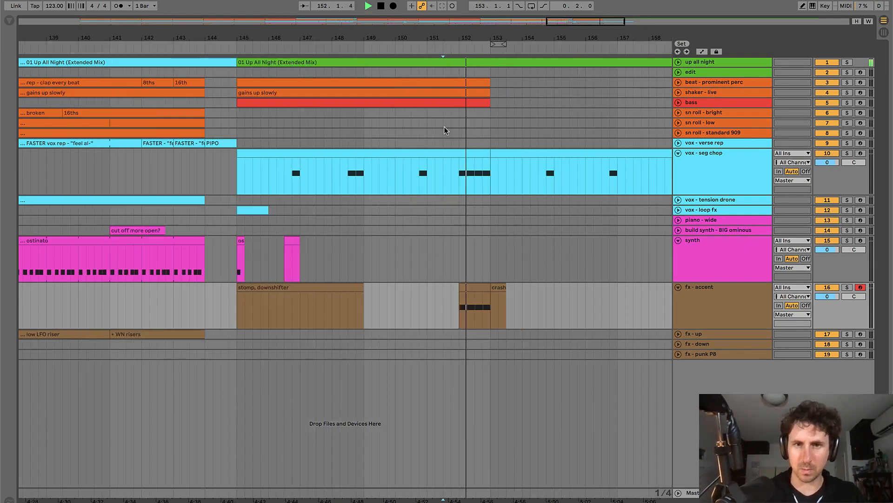
scroll(444, 127, "left", 2)
key("space")
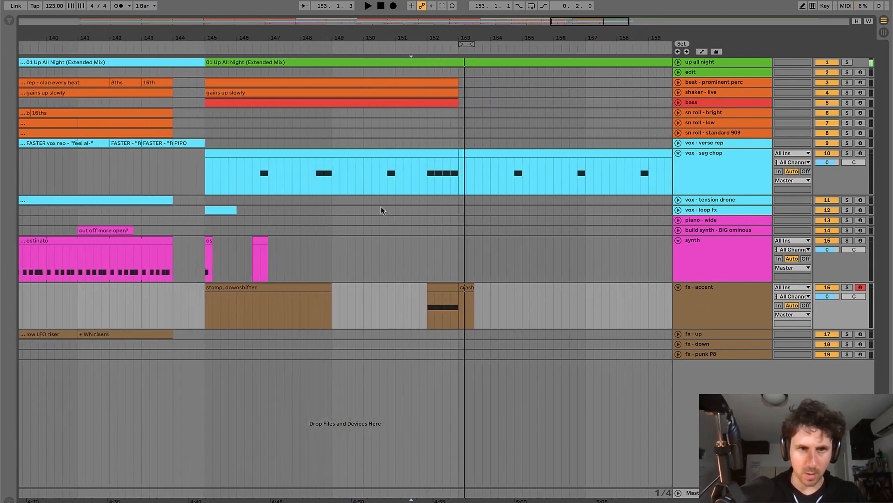
- Copy the fx - punk P8 clip from bar 133 to beat 3 of bar 149
key("minus")
key("minus")
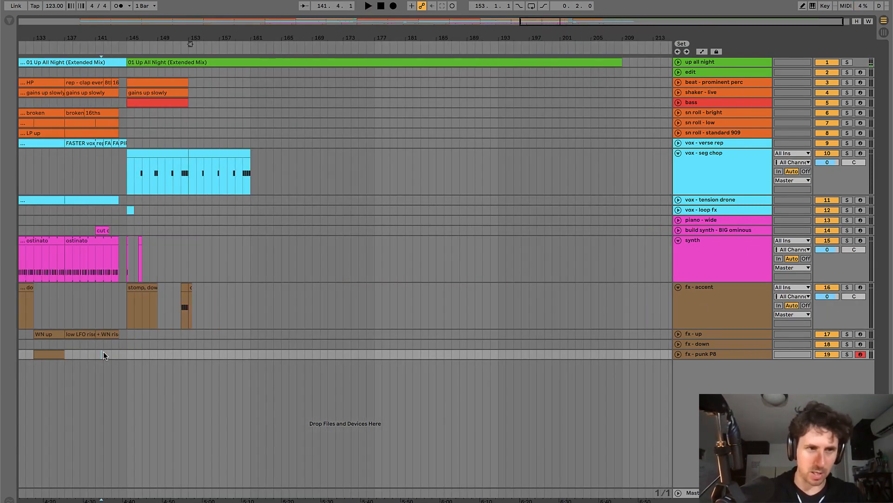
left_click_drag(58, 355, 191, 354)
key("plus")
key("space")
key("plus")
key("plus")
scroll(180, 354, "left", 2)
key("space")
- Audition the lead-in to bar 149, then move the copied fx - punk P8 clip to span bars 149 to 153
left_click(139, 353)
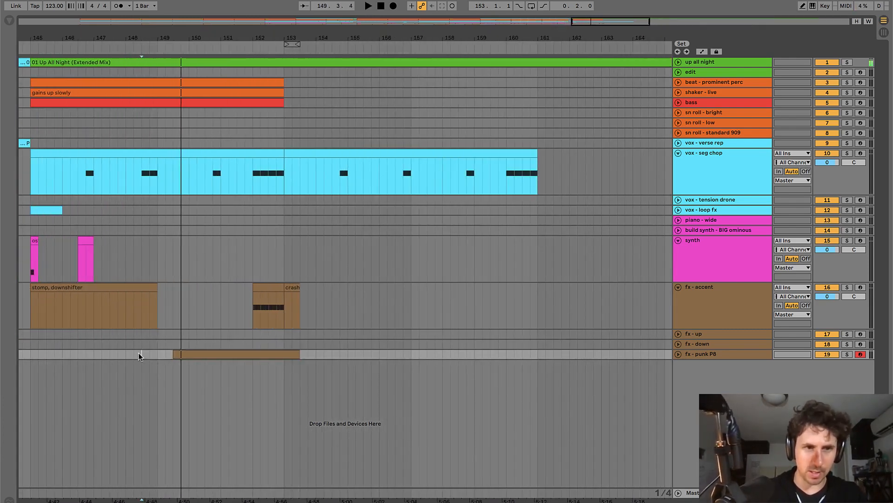
key("space")
key("plus")
key("plus")
key("space")
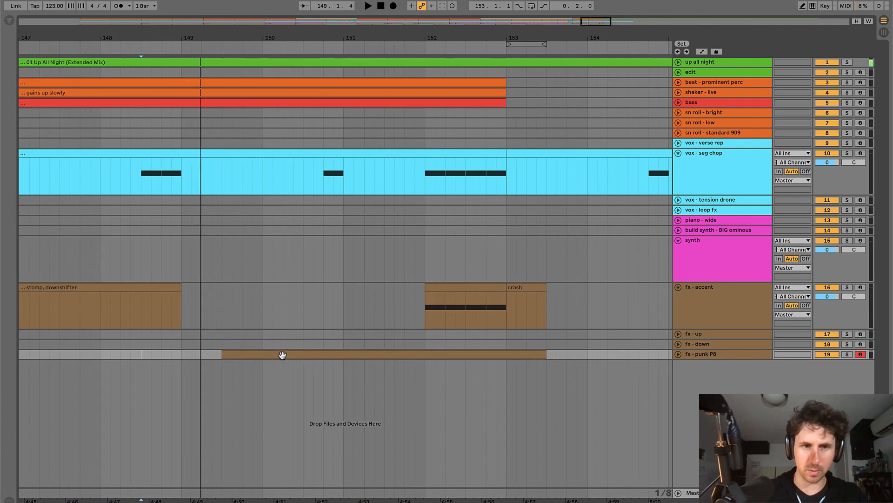
left_click_drag(281, 354, 244, 354)
left_click(247, 322)
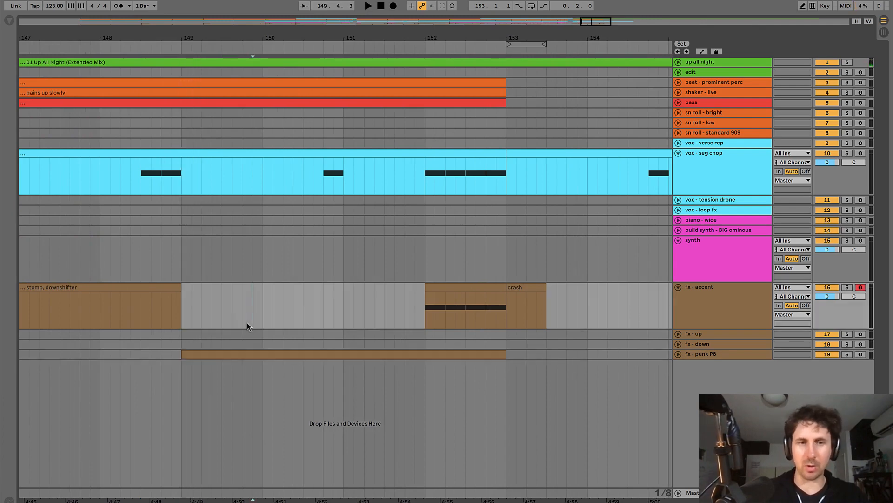
- Examine the whole arrangement, then the section under the red Up All Night clip from bar 89 to 121
key("minus")
key("minus")
key("minus")
scroll(247, 322, "left", 15)
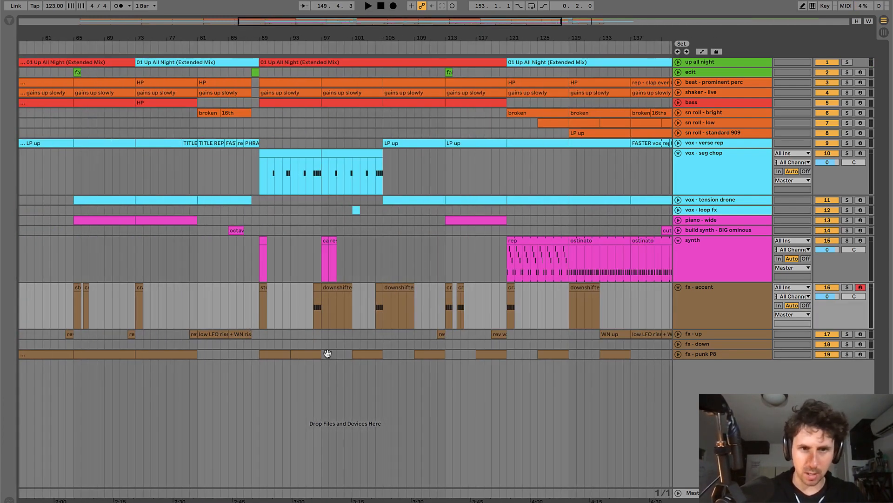
scroll(302, 351, "right", 2)
left_click_drag(368, 35, 368, 14)
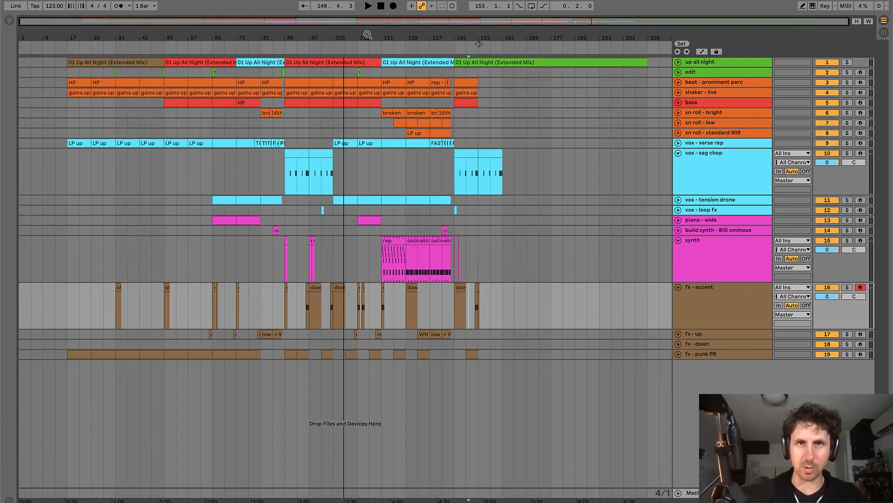
left_click(308, 62)
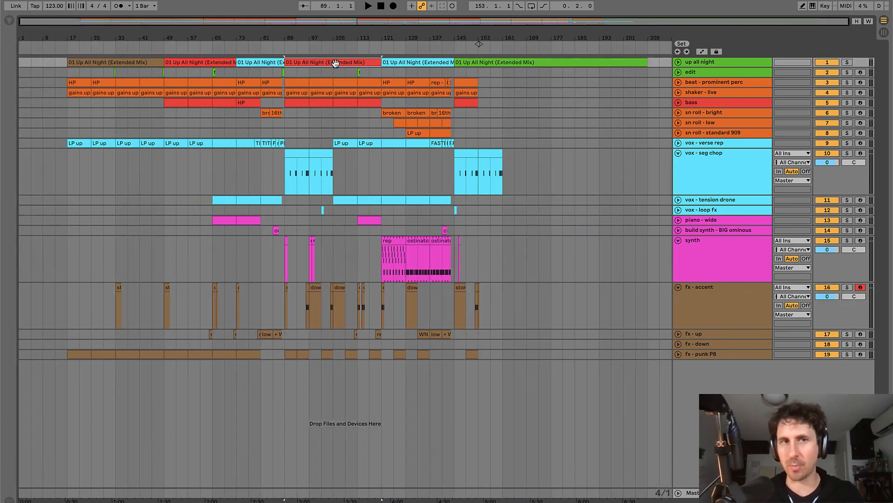
left_click(294, 63)
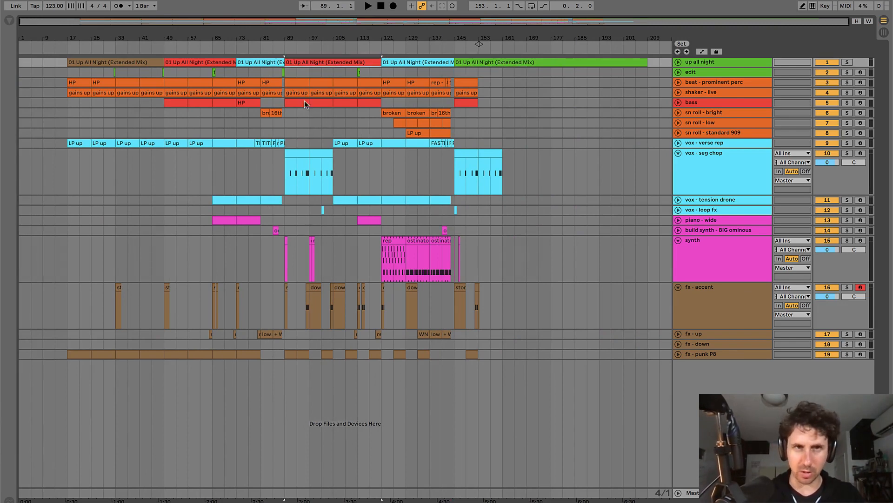
key("z")
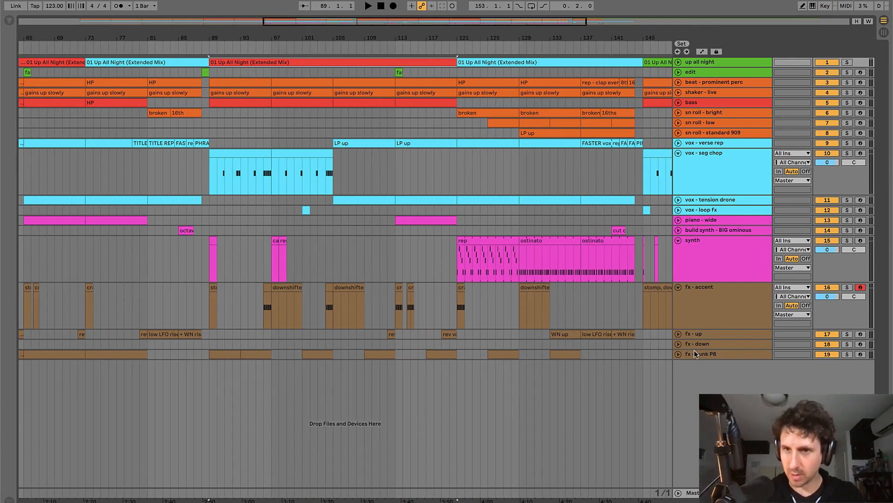
- Unfold the fx - punk P8 track and play from bar 92 and bar 96 to compare its fills
left_click(677, 354)
left_click(231, 378)
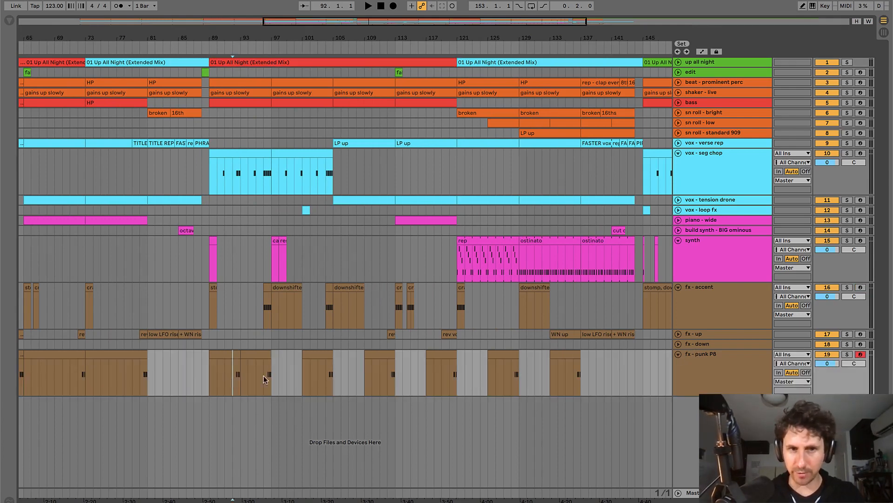
key("space")
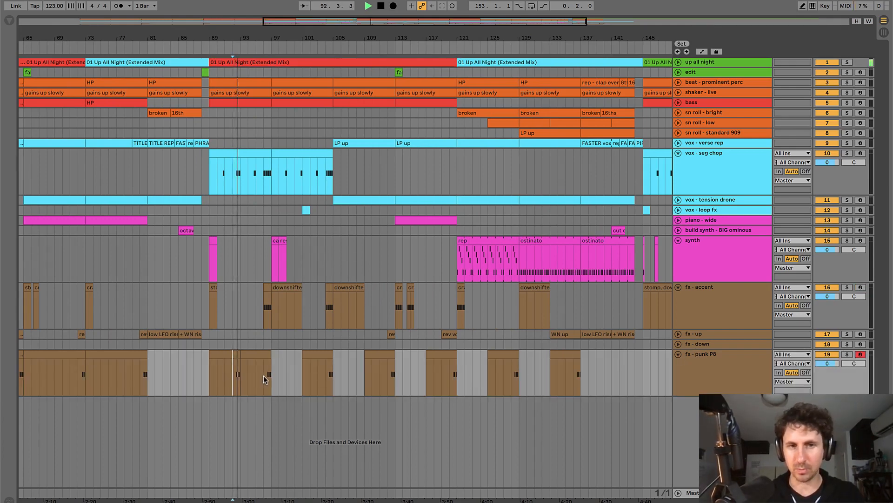
left_click(264, 377)
key("space")
key("space")
scroll(263, 377, "right", 5)
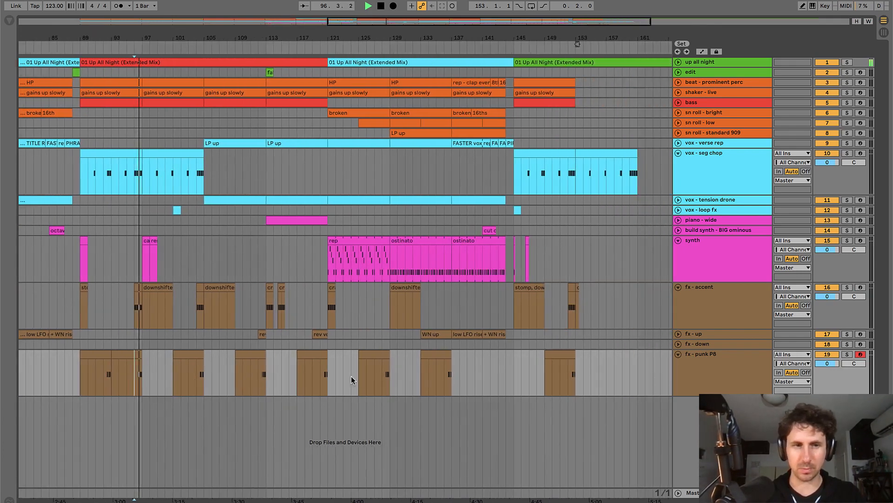
scroll(353, 376, "right", 5)
- Play from bar 152 to audition the fill at the end of the copied fx - punk P8 clip
left_click(440, 378)
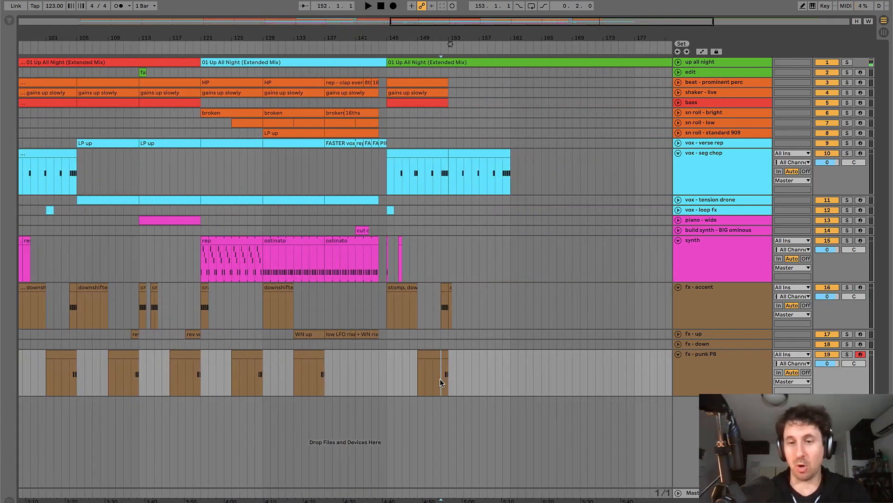
scroll(440, 378, "up", 2)
scroll(440, 378, "right", 2)
scroll(439, 378, "up", 2)
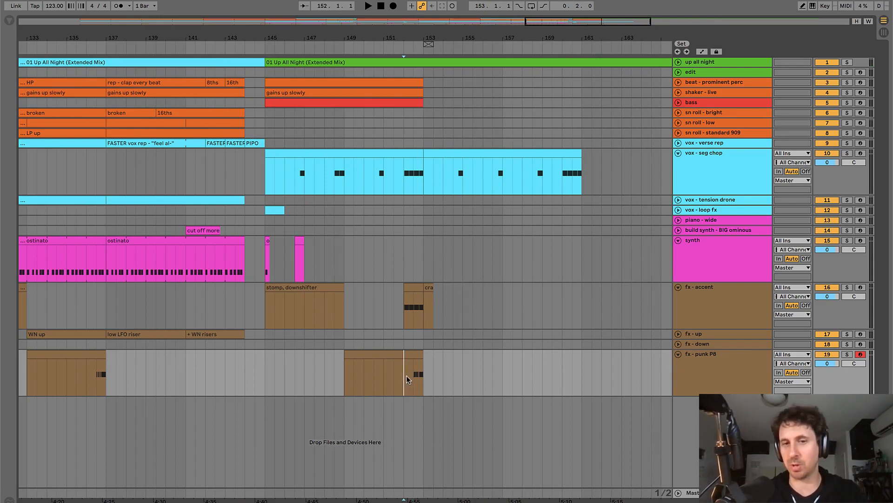
key("space")
scroll(406, 376, "down", 2)
scroll(406, 375, "right", 1)
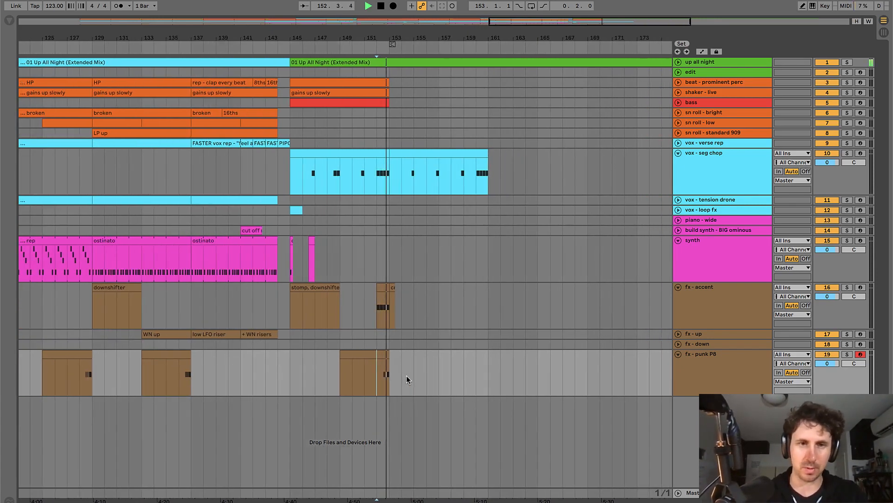
- Duplicate the beat, shaker and bass clips at bar 145 to fill bars 153 to 161, then stop playback
scroll(406, 375, "right", 1)
left_click(339, 84)
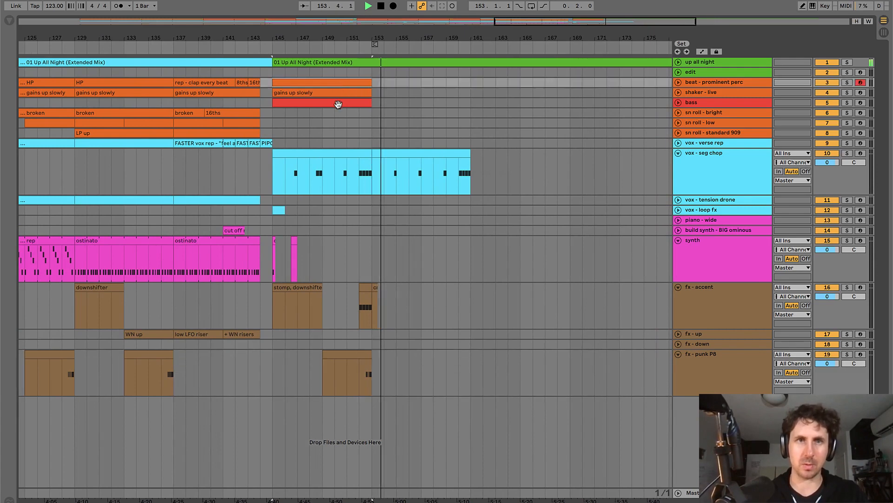
left_click(338, 103)
key("ctrl+d")
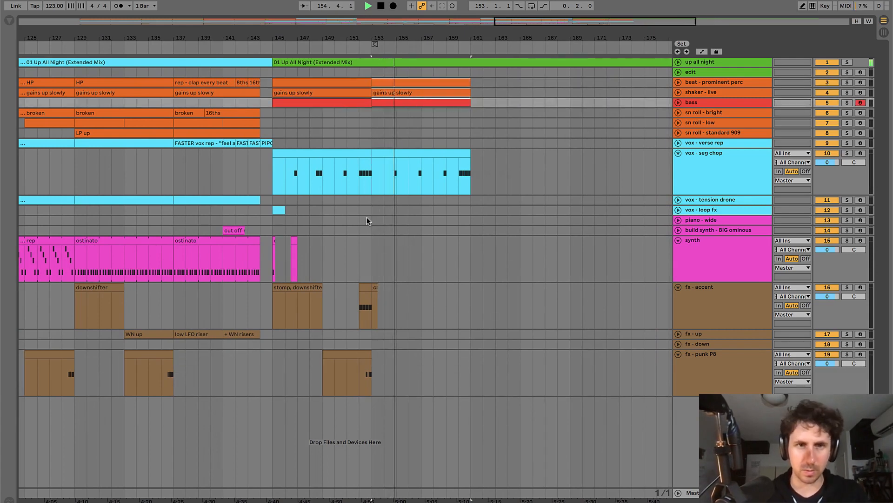
key("space")
- Copy the synth clip at beat 3 of bar 146 to bar 153 and play it
left_click(376, 253)
scroll(376, 253, "up", 3)
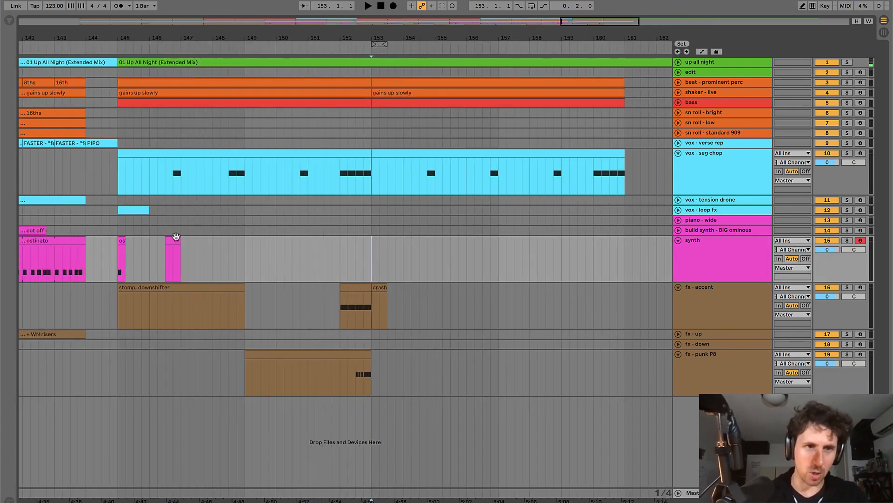
left_click_drag(165, 240, 378, 240)
key("space")
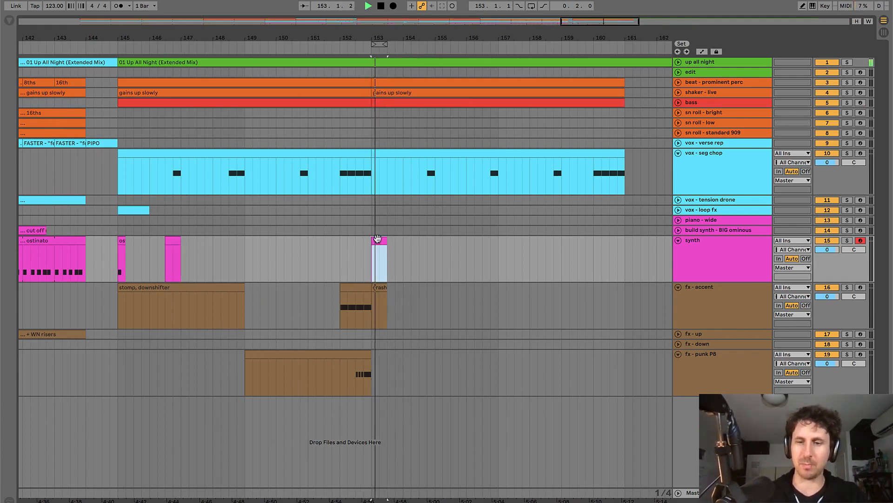
scroll(377, 239, "up", 3)
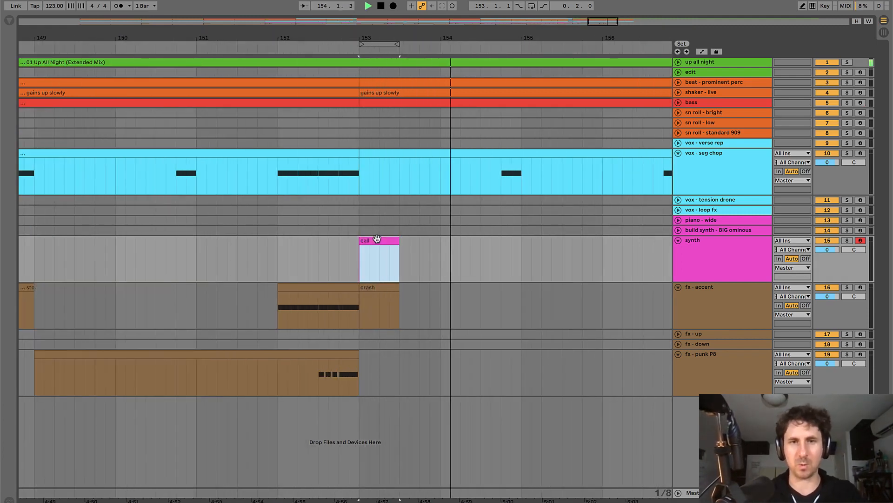
- Consolidate the synth call clip at bar 153 into a three-beat clip and replay it
left_click_drag(359, 250, 424, 251)
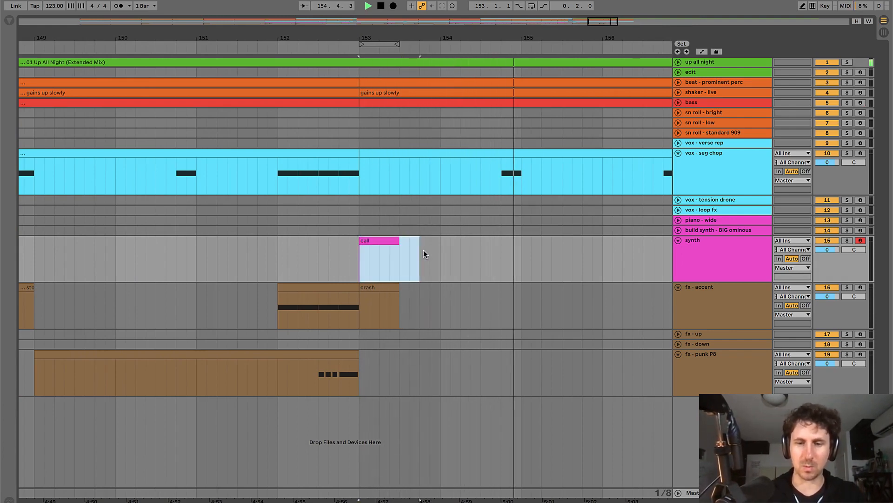
key("super+j")
key("space")
key("space")
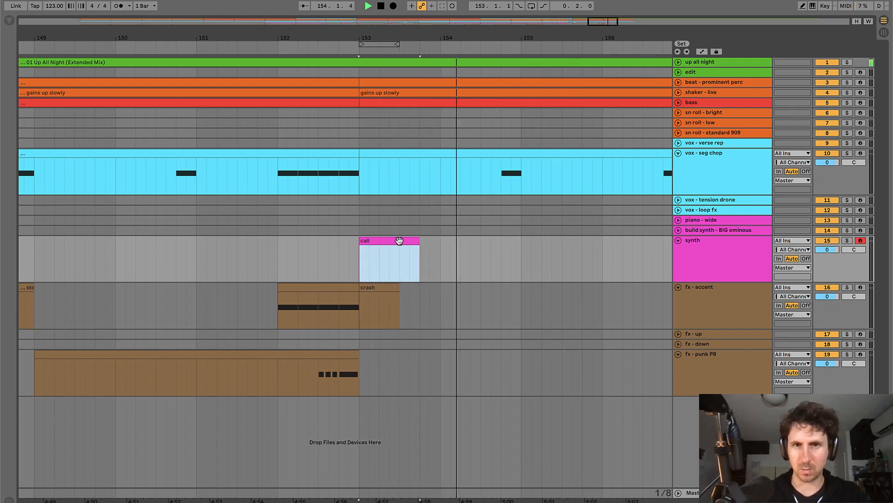
- Copy the call clip to beat 3 of bar 154 and trim the copy off at bar 155
left_click_drag(399, 240, 522, 242)
left_click_drag(561, 247, 526, 242)
key("Delete")
- Rename the trimmed synth clip at bar 154 as "response"
left_click(506, 242)
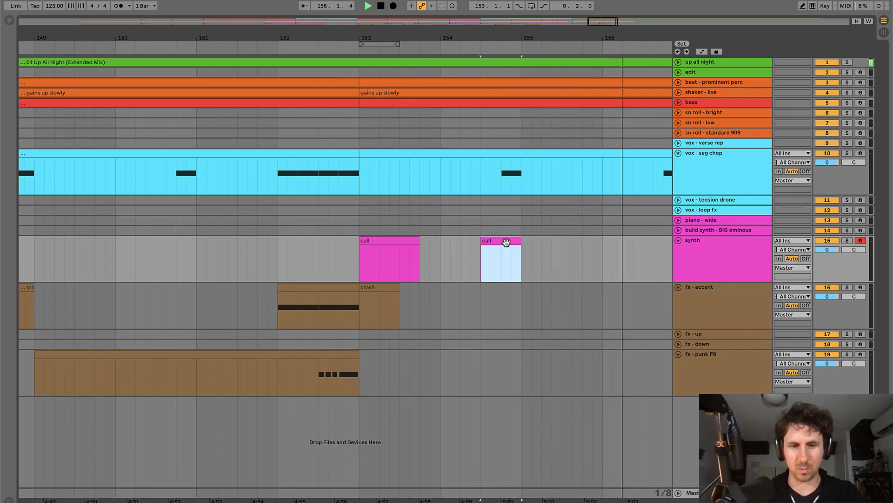
key("super+r")
type("response")
key("Return")
- Play from the call clip at bar 153 to audition the call and response synth clips
left_click(392, 240)
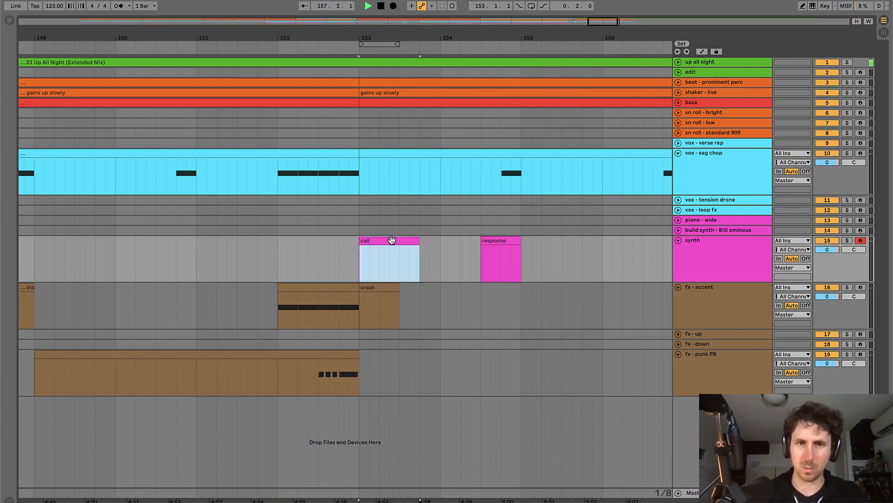
key("space")
key("space")
key("minus")
key("minus")
scroll(392, 240, "left", 1)
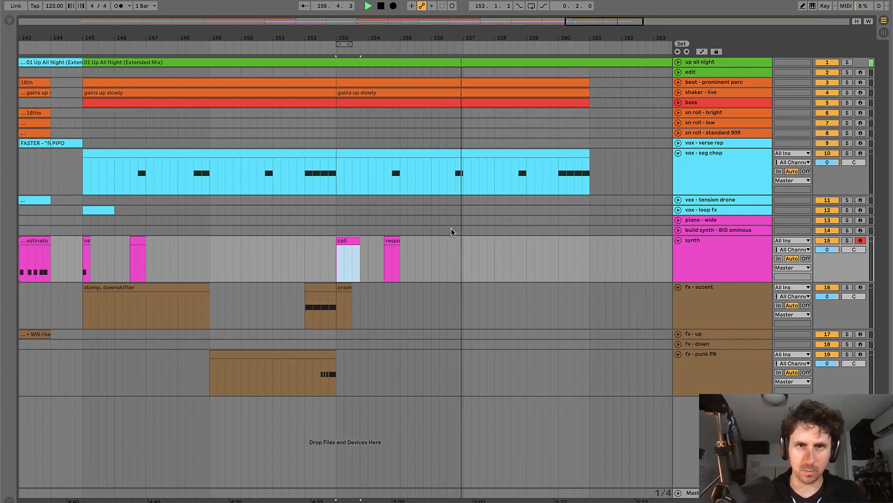
- Replace the vox - seg chop clip at bar 153 with a duplicate of the clip at bar 145
left_click(270, 156)
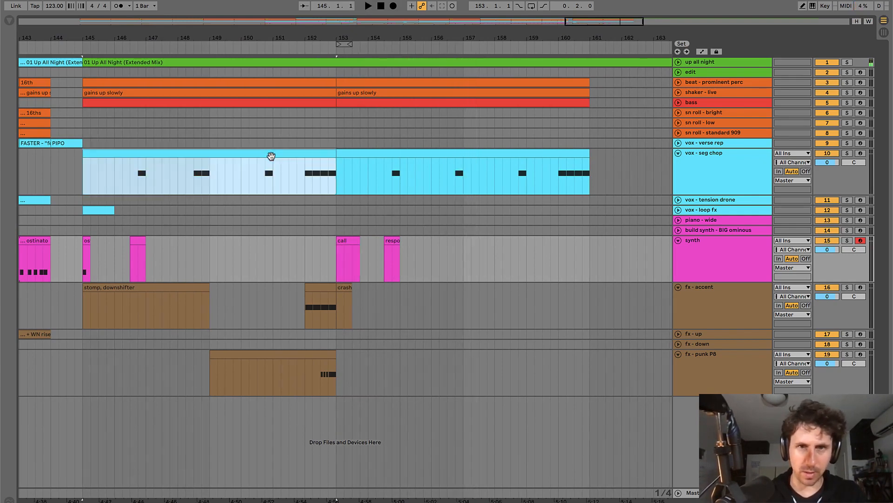
key("space")
left_click(388, 155)
left_click(424, 160)
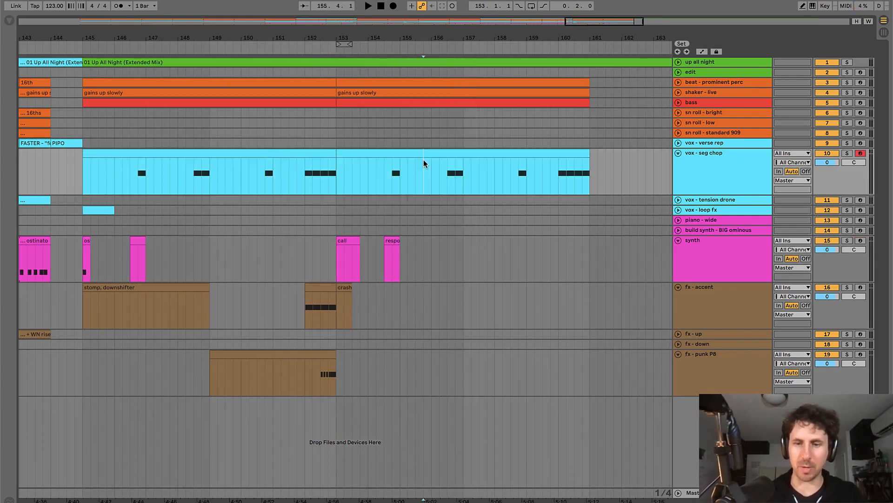
- Examine the original vox - seg chop clips between bars 89 and 105, auditioning from bar 92 and bar 101
scroll(424, 160, "down", 5)
scroll(423, 160, "left", 8)
left_click(369, 177)
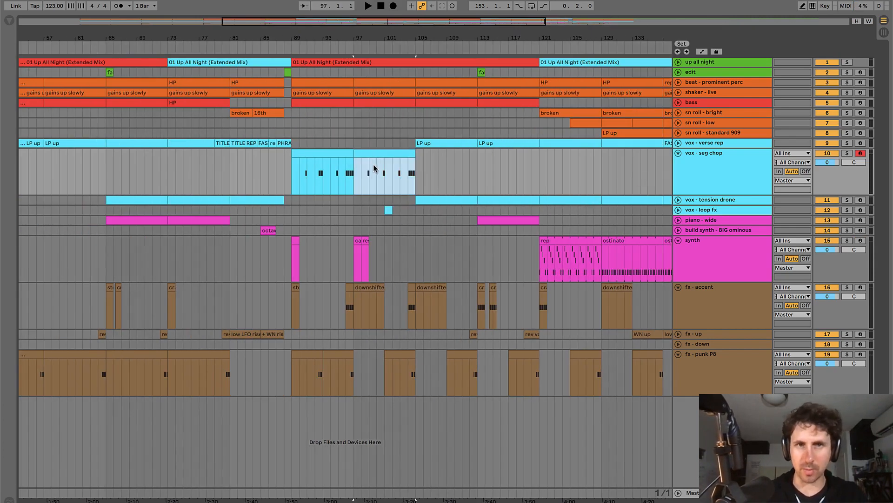
scroll(369, 179, "up", 3)
left_click_drag(369, 179, 487, 180)
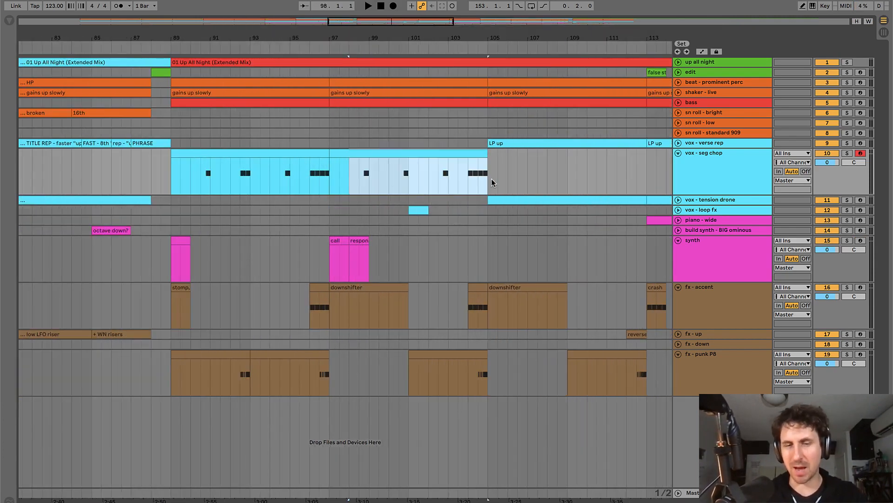
left_click(403, 179)
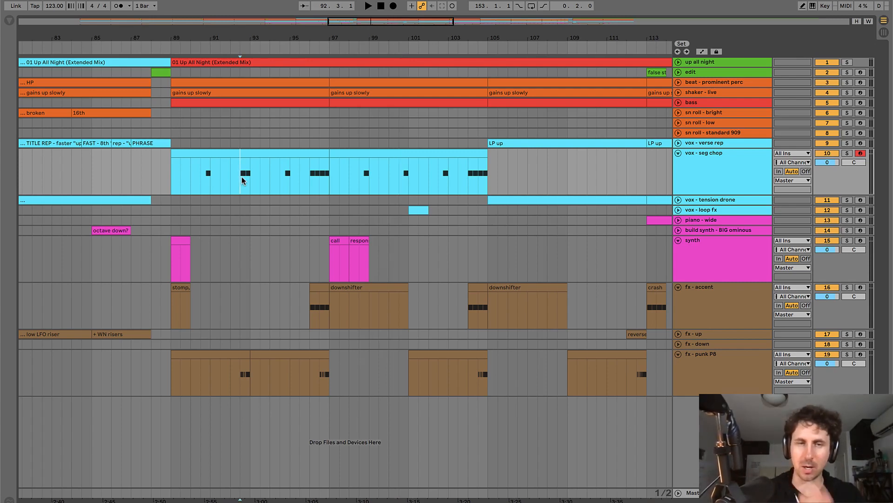
key("space")
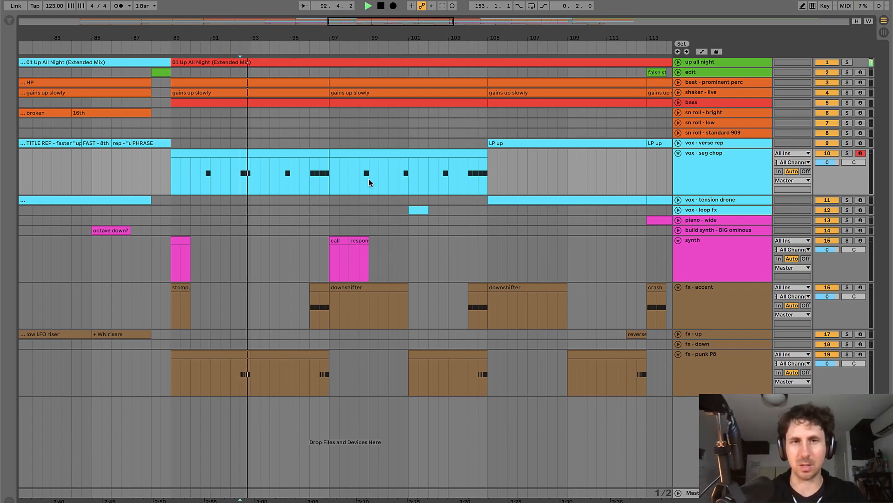
key("space")
left_click(393, 186)
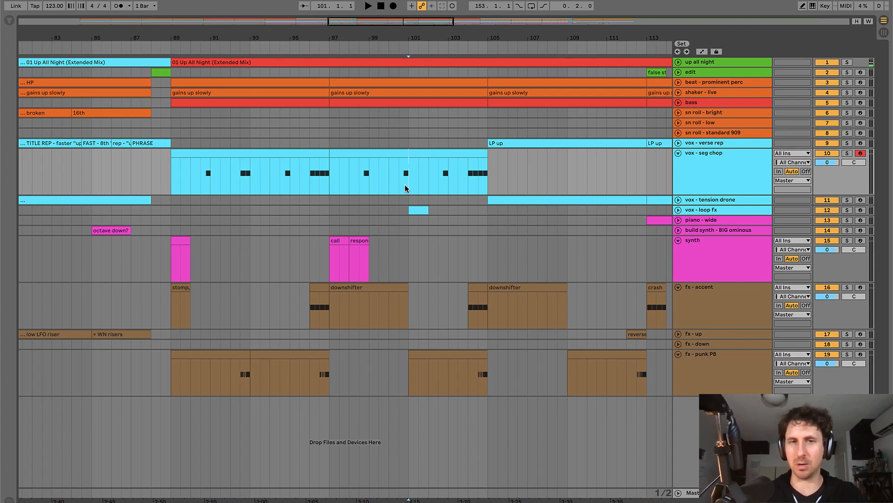
left_click(397, 185)
scroll(459, 183, "right", 15)
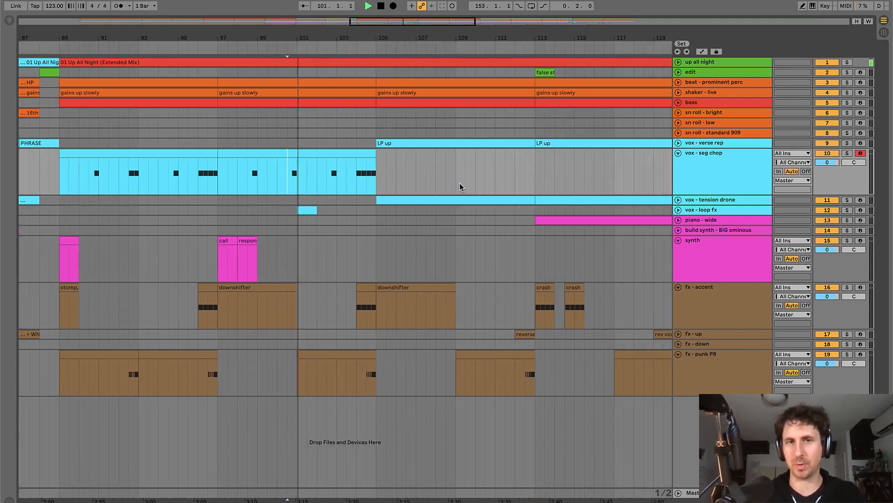
key("space")
- Return to the vox - seg chop clips at bars 145 to 161 and audition them from bar 154
scroll(459, 183, "right", 9)
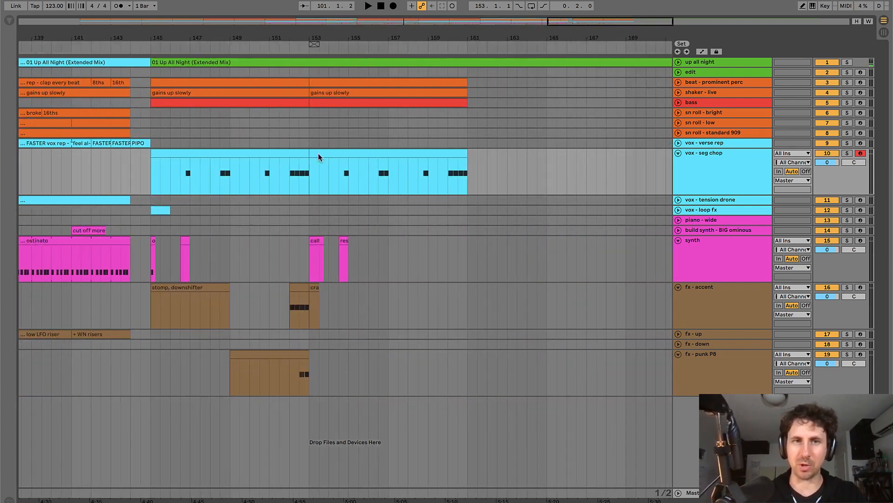
left_click(260, 154)
left_click(363, 154)
left_click(332, 184)
key("space")
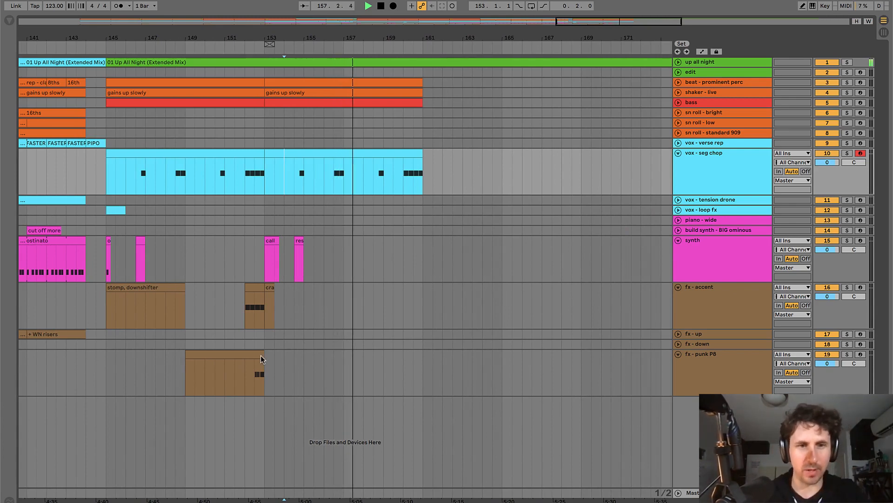
key("space")
- Copy the fx - punk P8 clip from bar 149 to bar 153, duplicate it to bar 157, and audition the result
left_click_drag(249, 355, 316, 356)
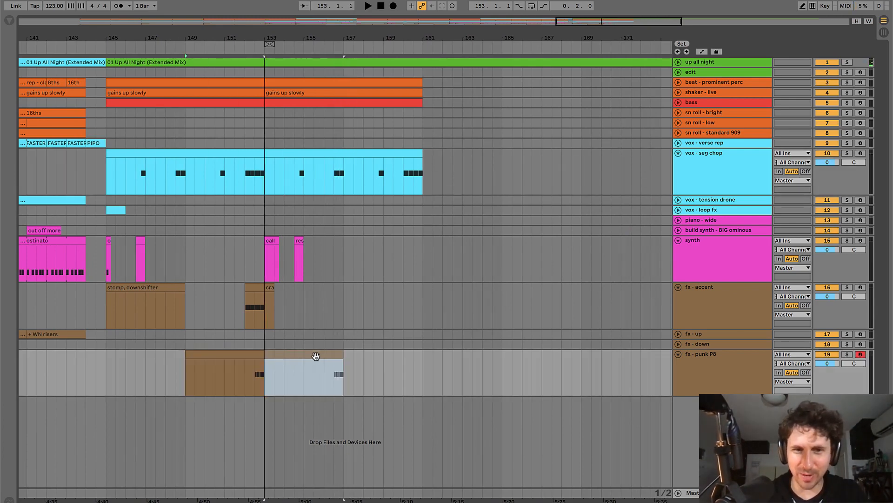
key("ctrl+d")
left_click(333, 370)
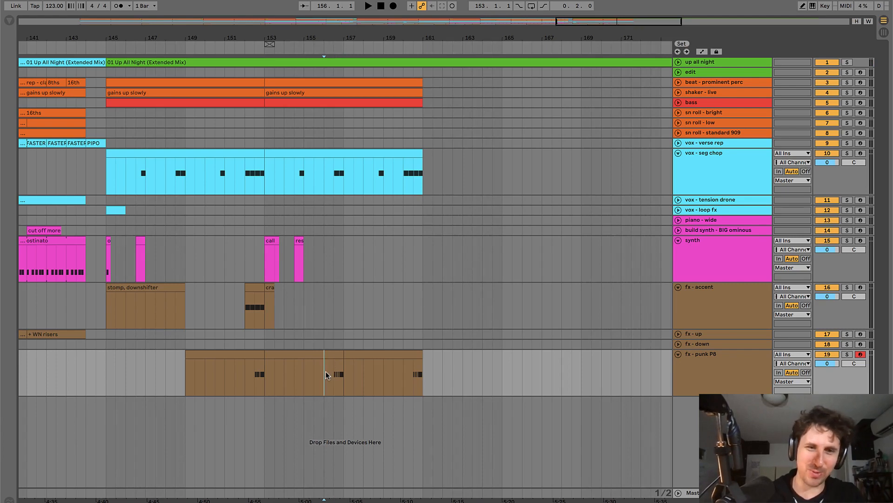
key("space")
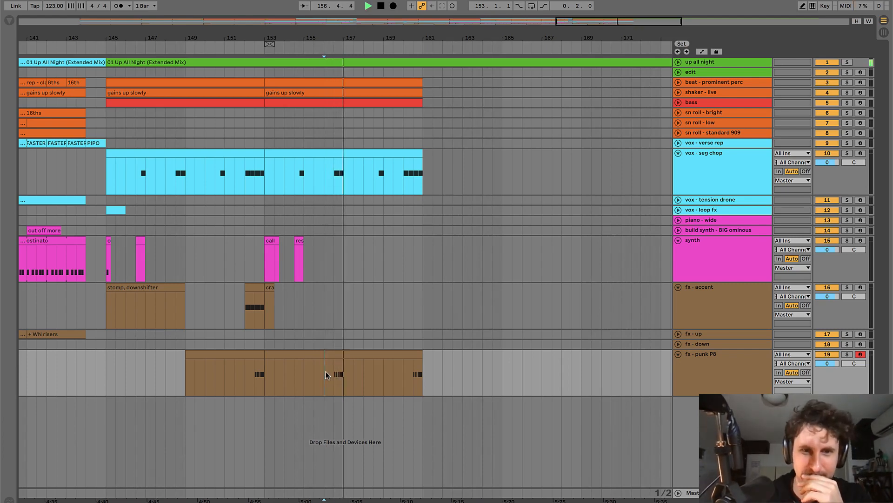
left_click(344, 306)
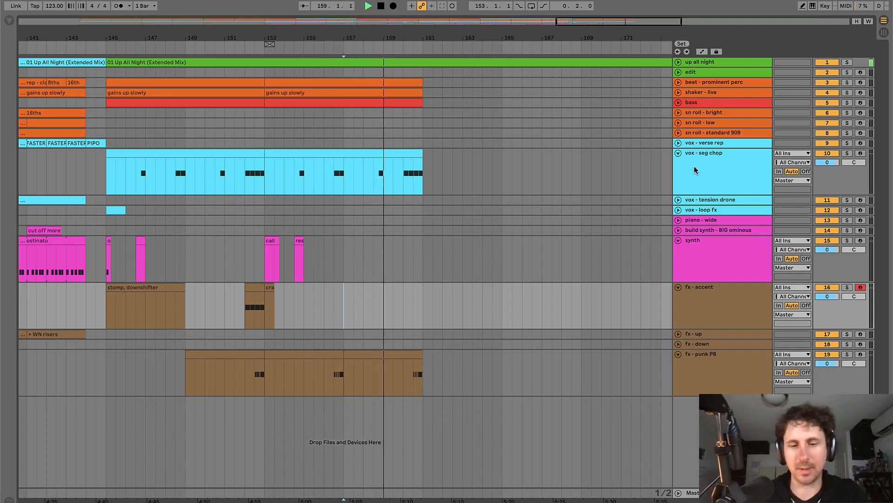
key("space")
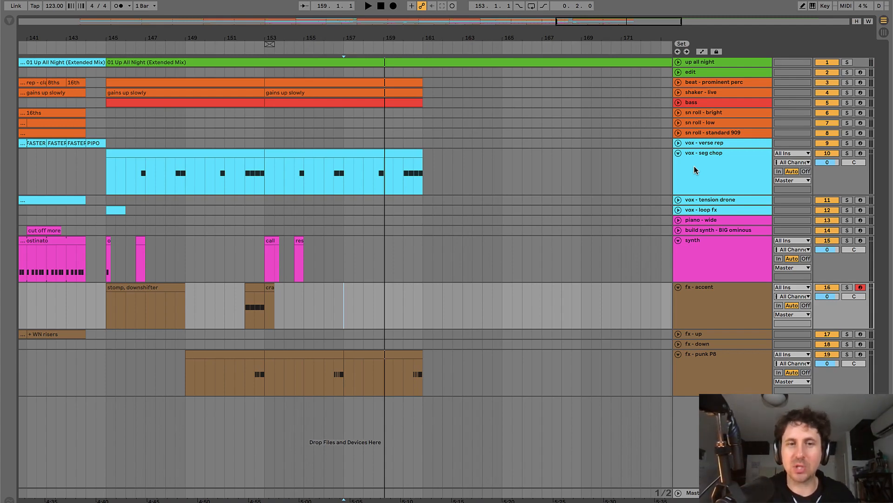
left_click(321, 377)
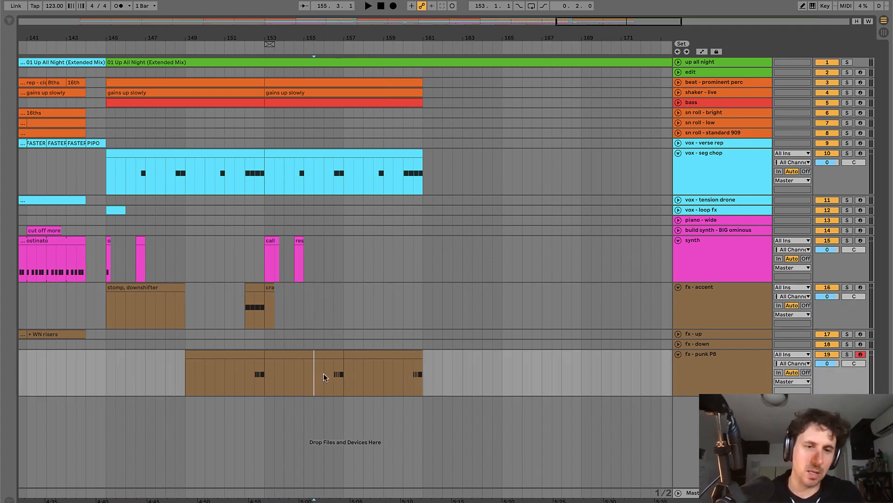
left_click(334, 357)
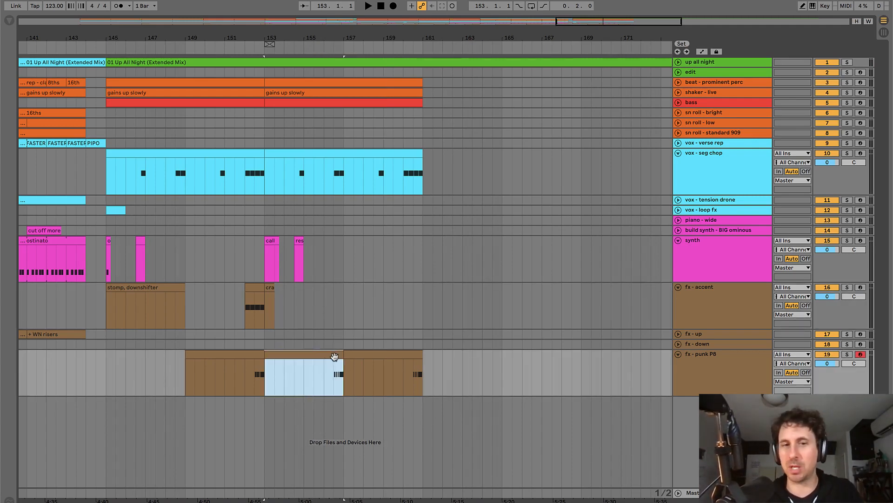
left_click(324, 378)
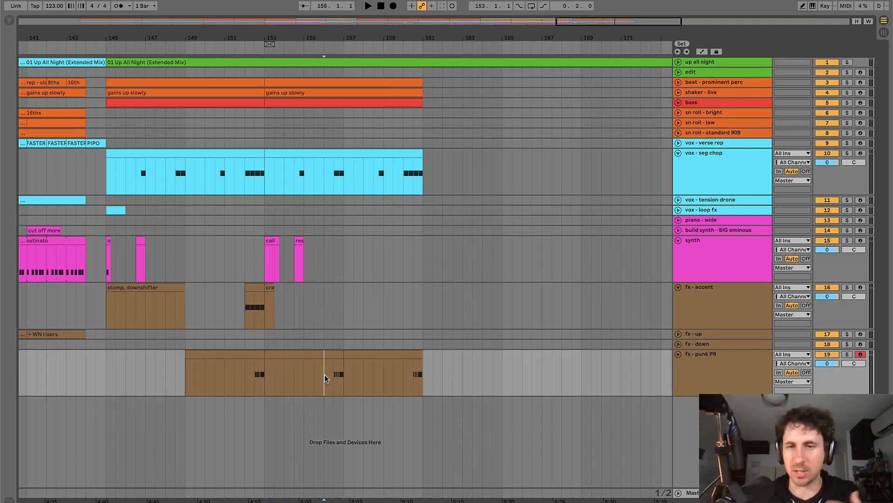
scroll(325, 376, "left", 3)
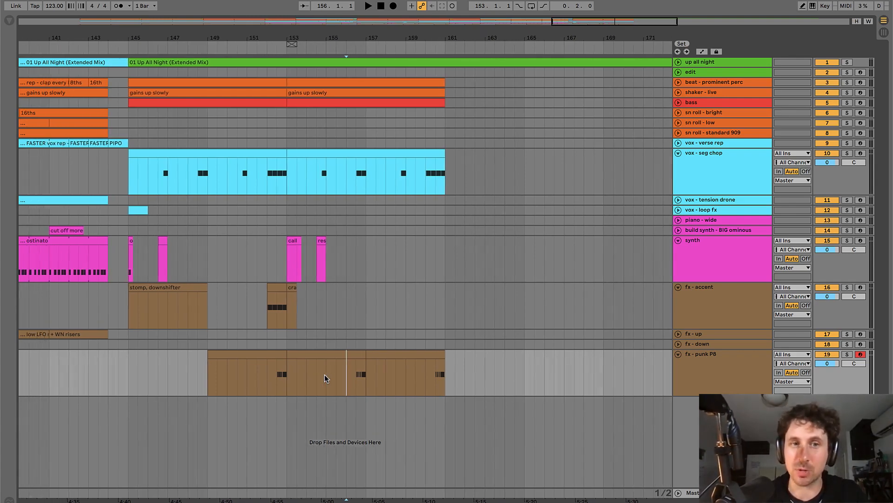
left_click(368, 352)
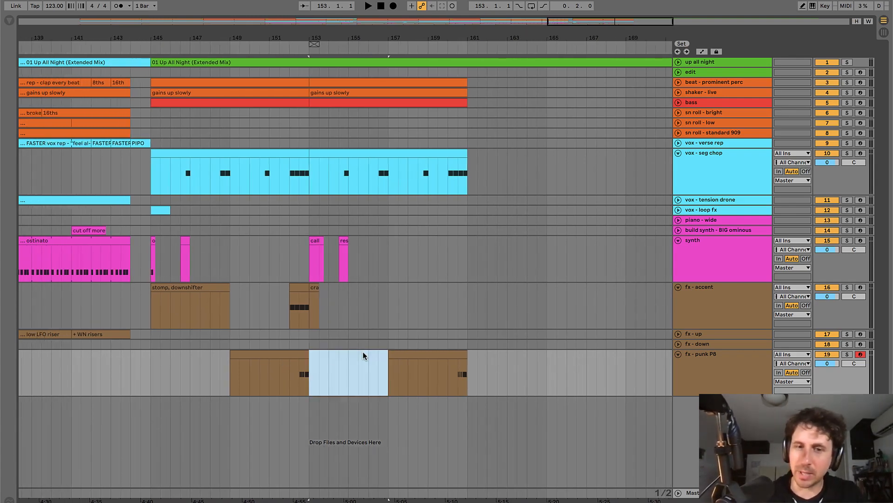
left_click_drag(368, 374, 398, 378)
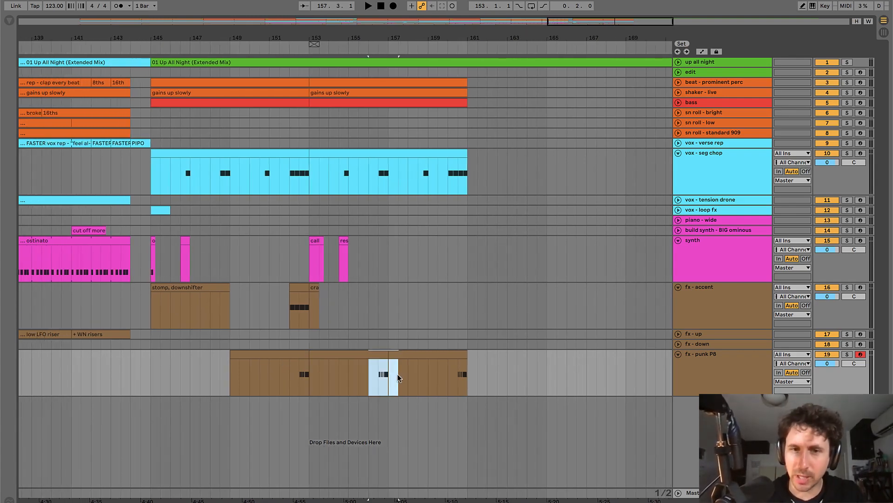
left_click(336, 154)
left_click(281, 153, "shift")
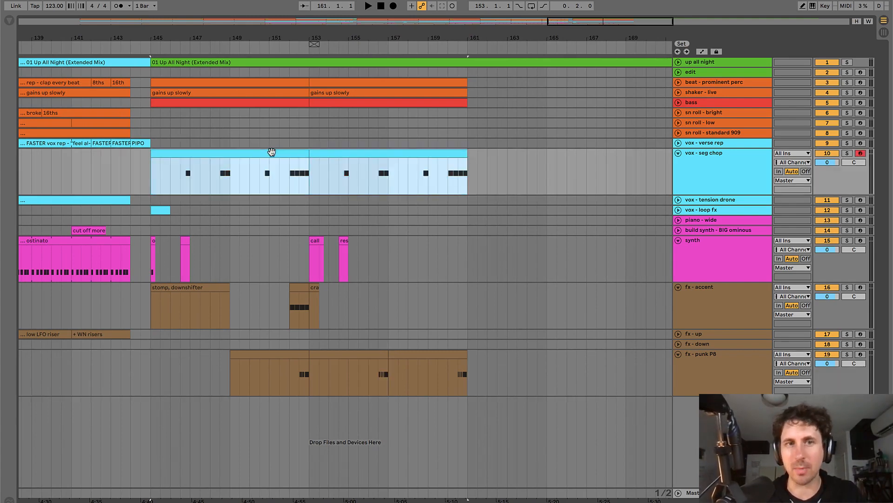
left_click(326, 168)
left_click(344, 155)
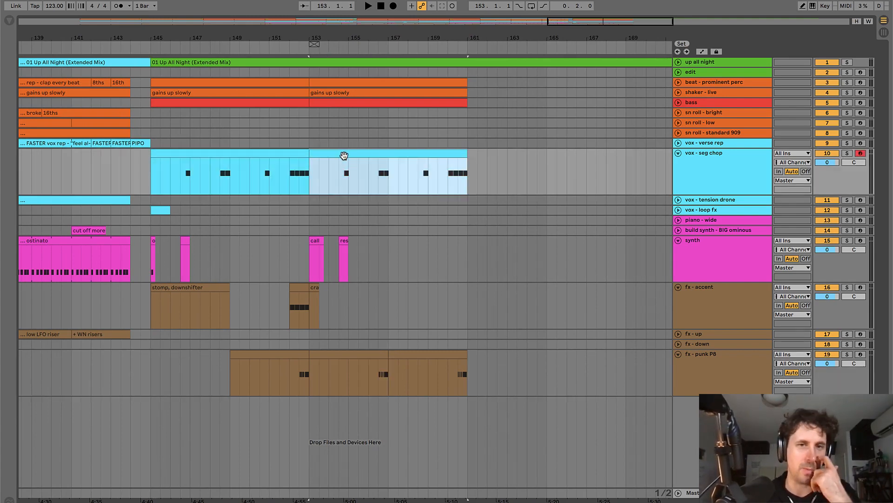
left_click(311, 200)
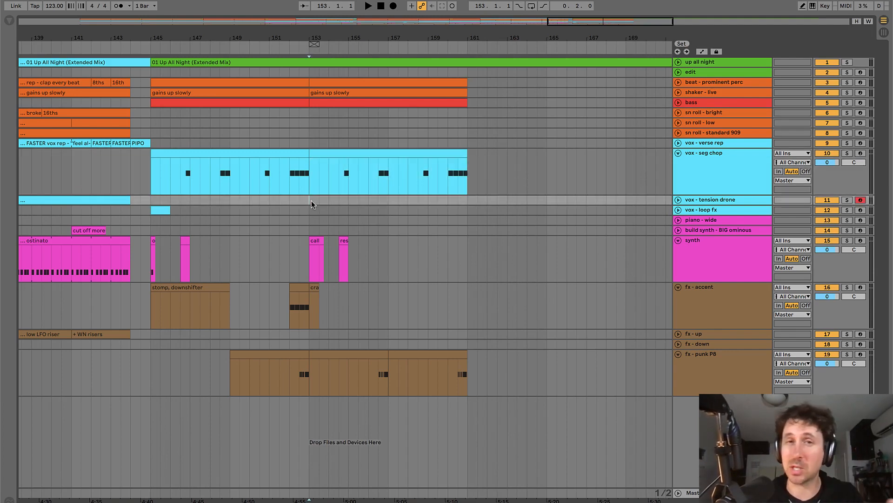
left_click_drag(312, 200, 468, 231)
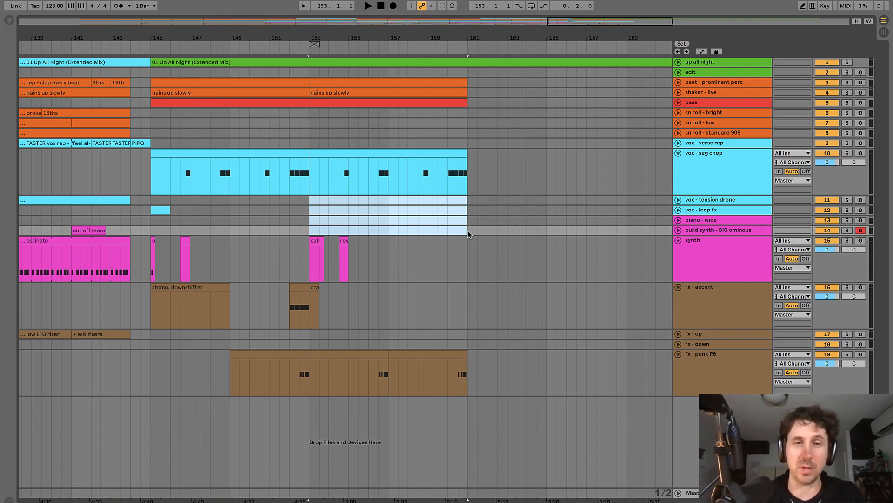
left_click(310, 199)
left_click_drag(310, 198, 464, 230)
scroll(463, 230, "right", 5)
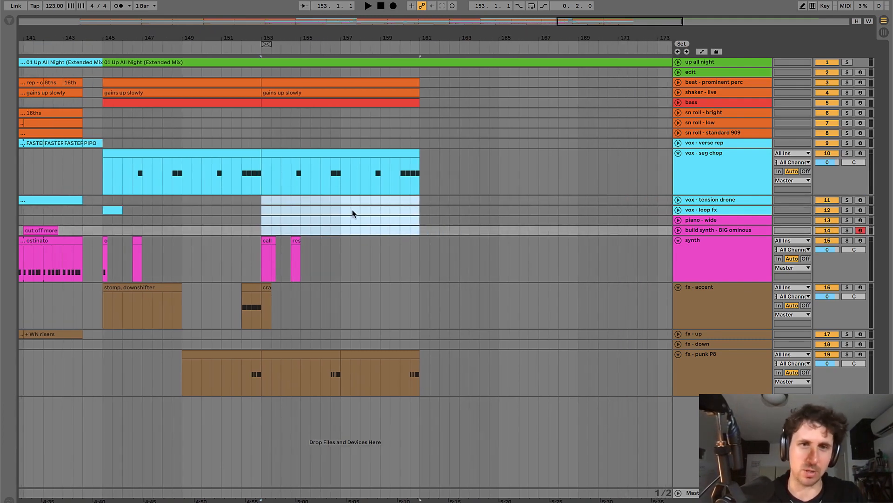
- Duplicate the beat, shaker and bass clips from bar 153 to bar 161 while playing from bar 157
left_click(337, 201)
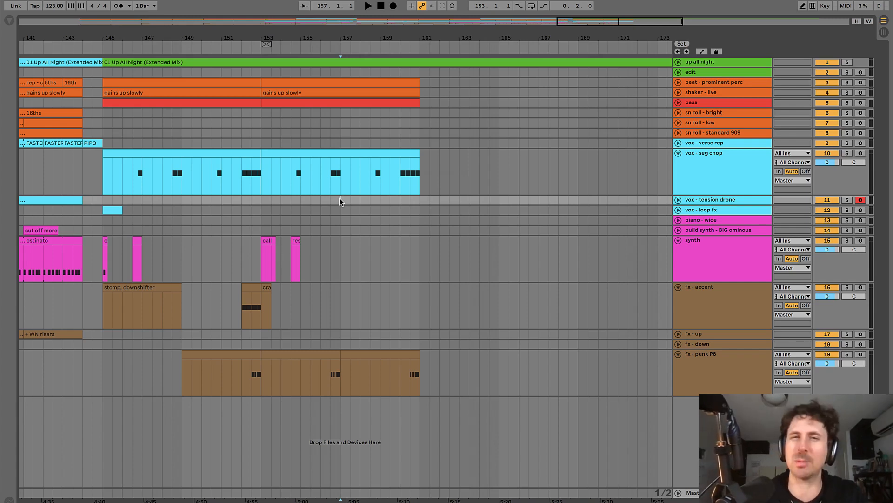
key("space")
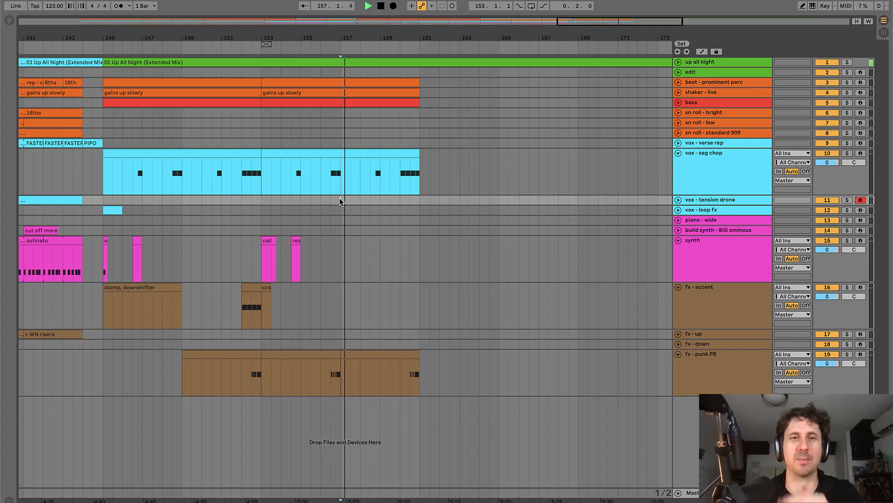
left_click(344, 79)
left_click(342, 106, "shift")
key("ctrl+d")
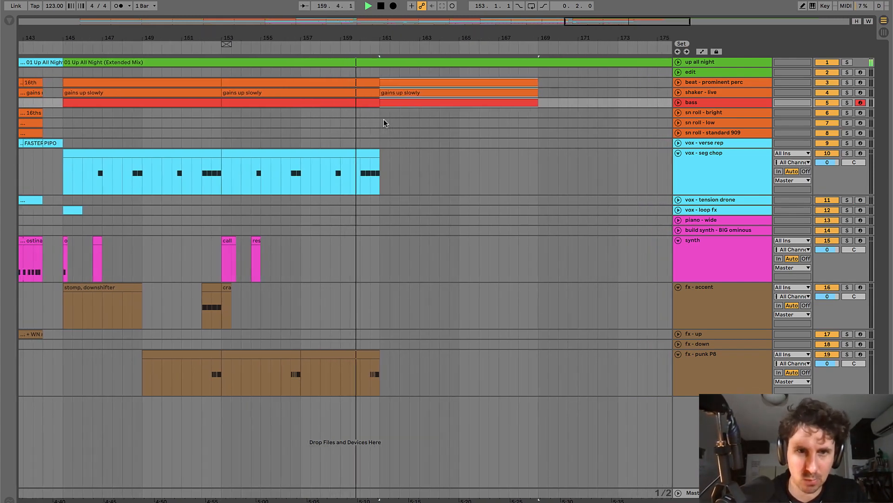
- On fx - accent, copy the fill from bar 152 to bar 160 and the "stomp, downshifter" clip from bar 145 to bar 161
left_click(227, 285)
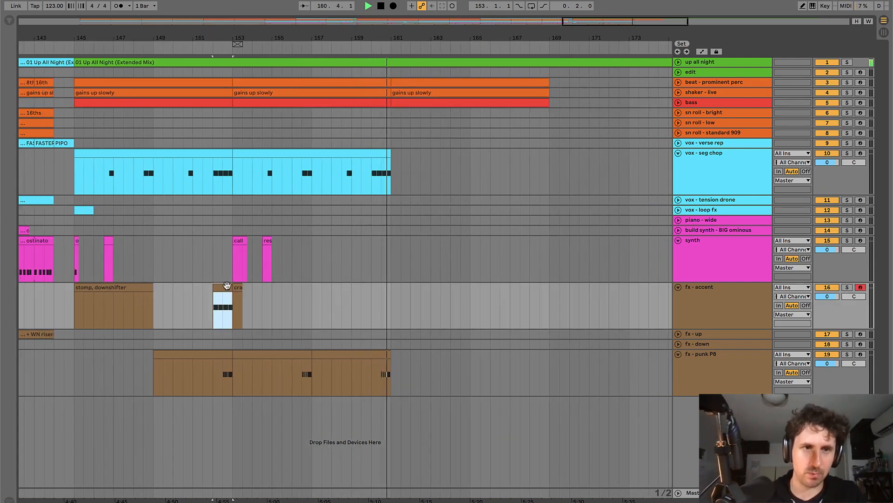
left_click_drag(226, 285, 385, 285)
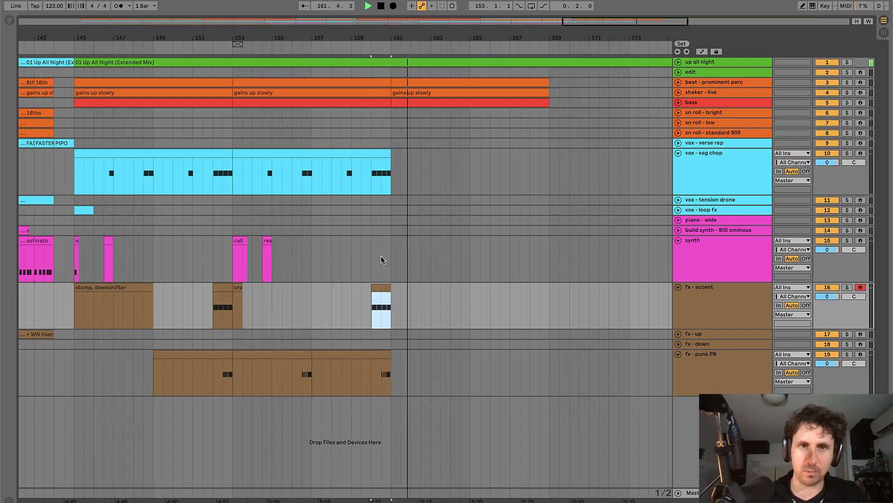
left_click(375, 255)
key("space")
key("space")
key("minus")
mouse_move(213, 287)
left_mouse_down()
mouse_move(436, 304)
mouse_move(404, 309)
mouse_move(398, 301)
left_mouse_up()
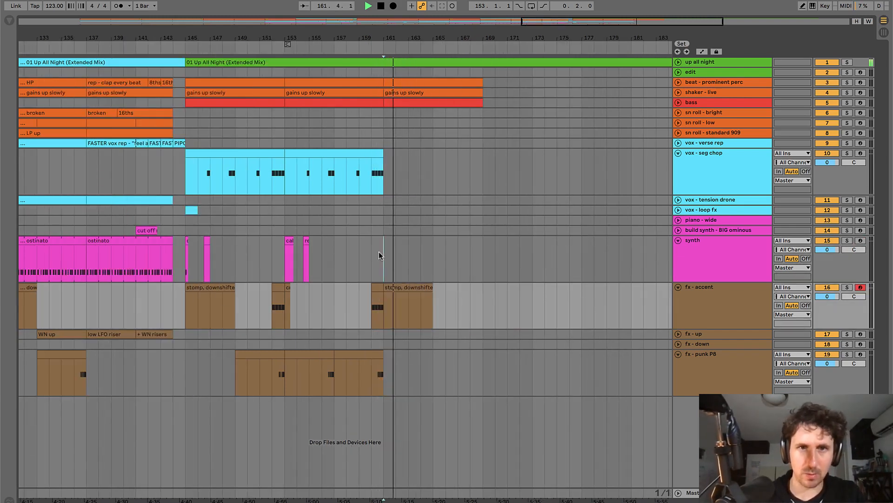
- Audition the transition into the new section by playing from bar 160 and bar 161
left_click(380, 255)
key("space")
key("space")
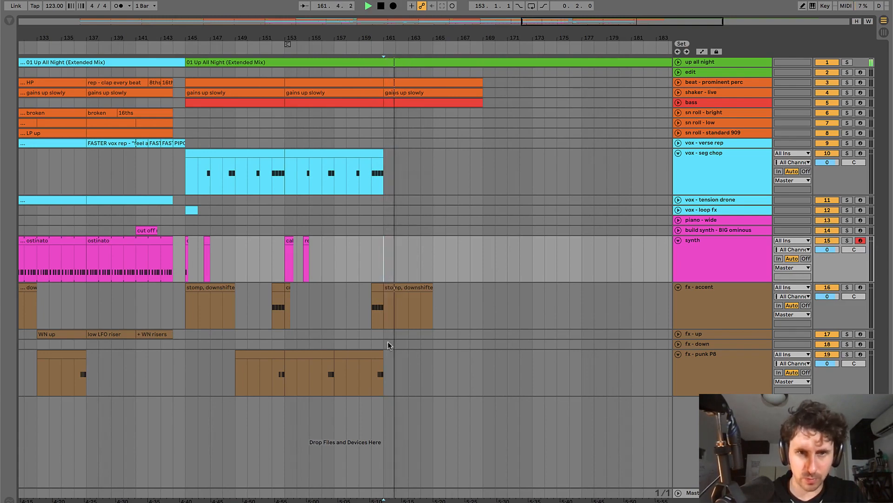
key("space")
key("space")
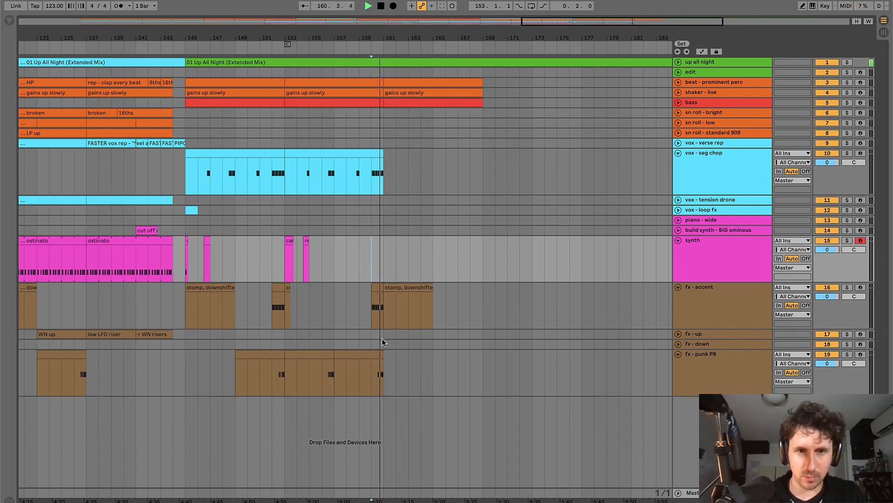
left_click(383, 144)
key("space")
key("space")
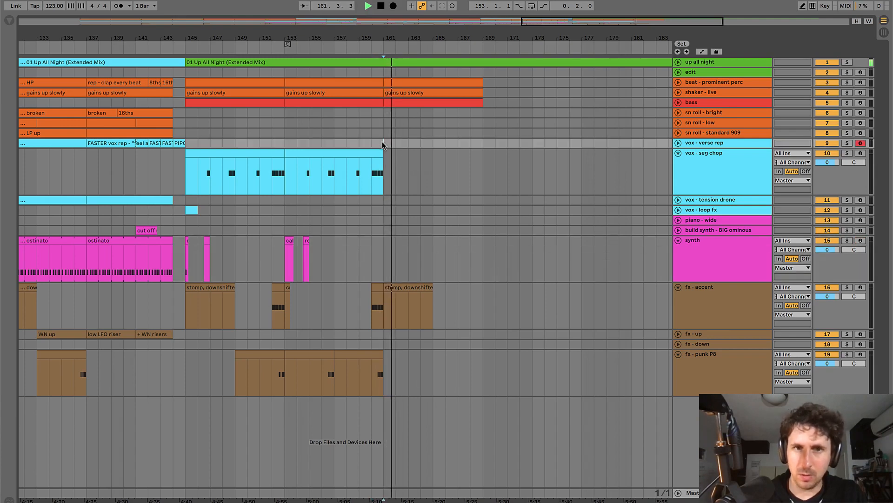
- Unfold the "up all night" reference track to show its waveform and play from bar 161
key("space")
left_click(391, 193)
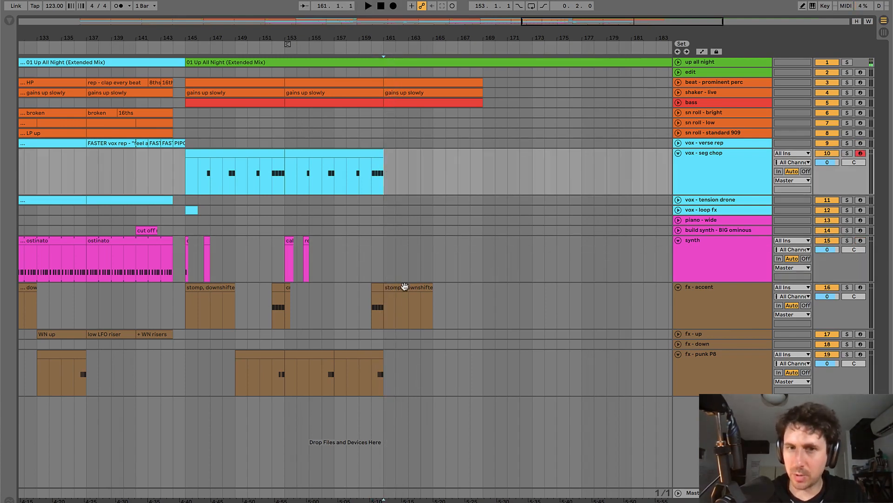
left_click(404, 287)
left_click(385, 164)
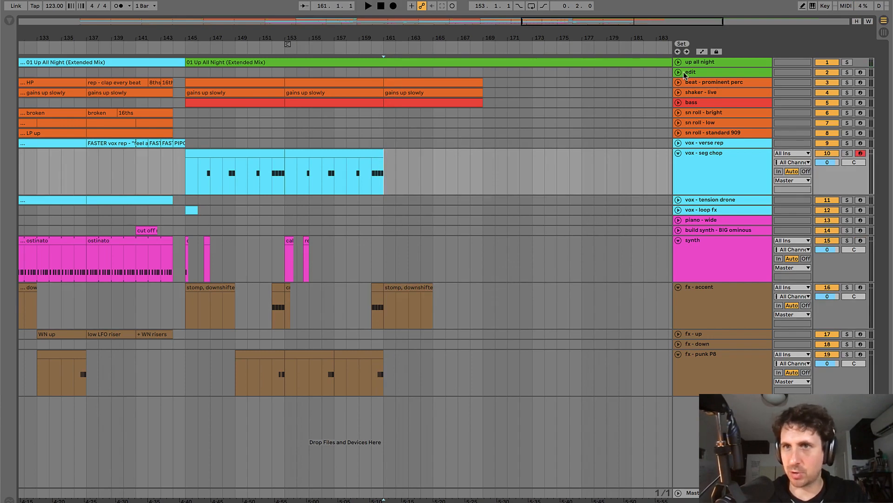
left_click(679, 63)
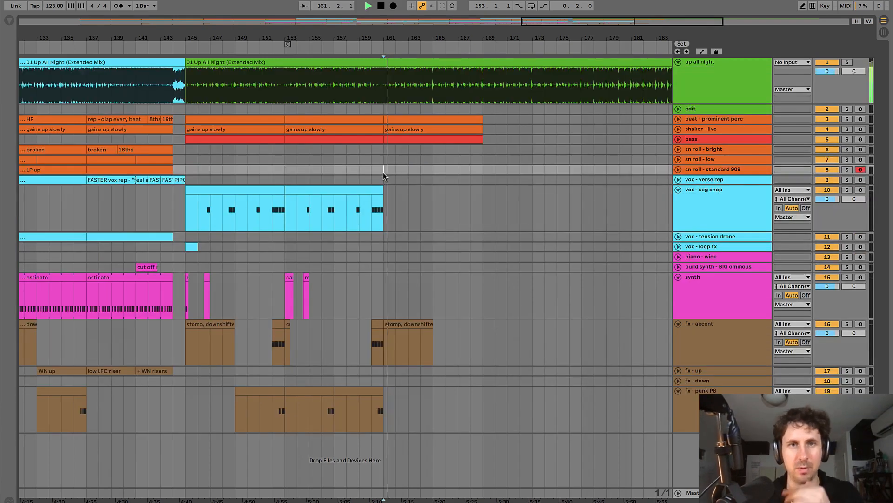
- Duplicate the beat, shaker and bass clips at bar 161 repeatedly until they run through to bar 209
scroll(384, 176, "right", 3)
key("minus")
key("minus")
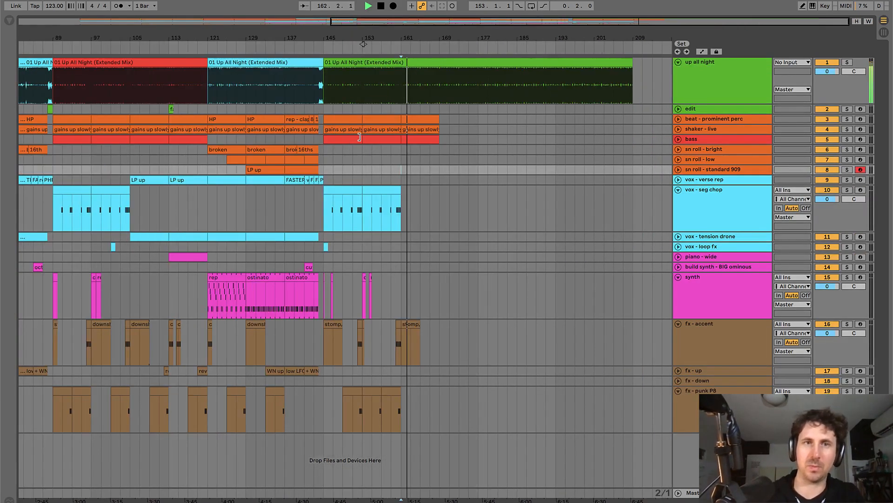
left_click(430, 117)
left_click(427, 140, "shift")
key("ctrl+d")
key("ctrl+d")
key("ctrl+d")
key("ctrl+d")
key("ctrl+d")
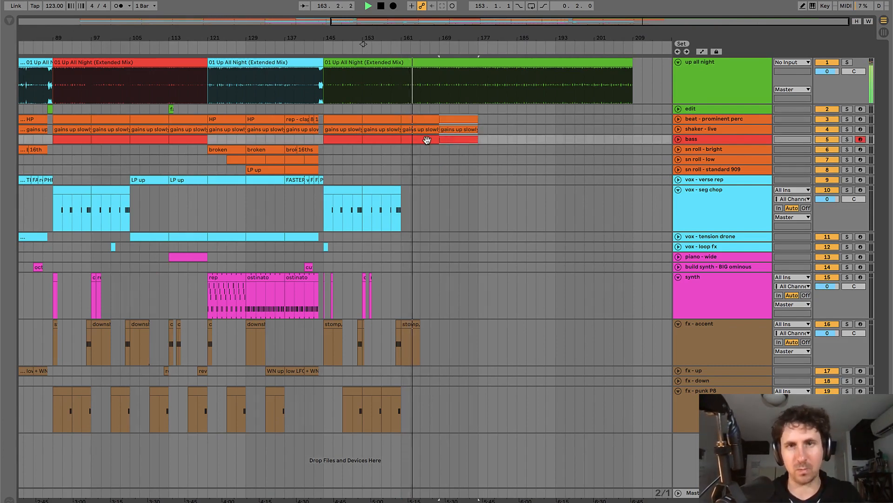
- Undo the last beat, shaker and bass duplicate, and duplicate the vox - seg chop clip from bar 153 to bar 161
double_click(384, 187)
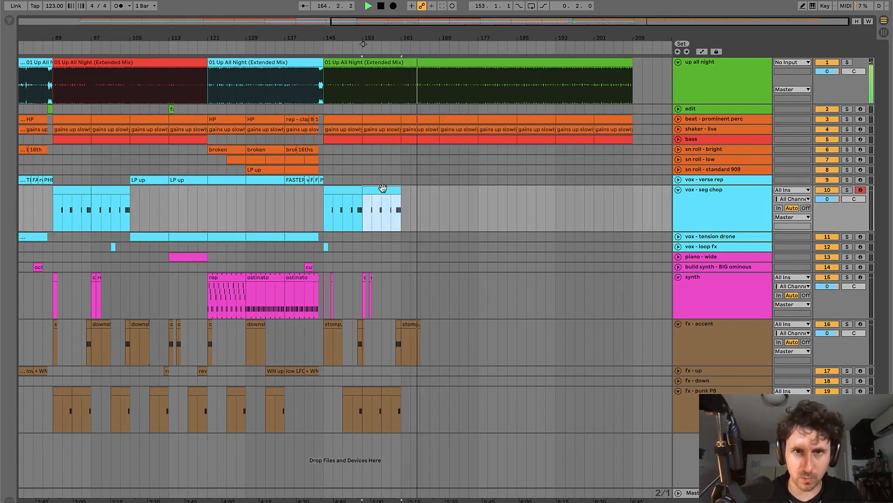
key("ctrl+z")
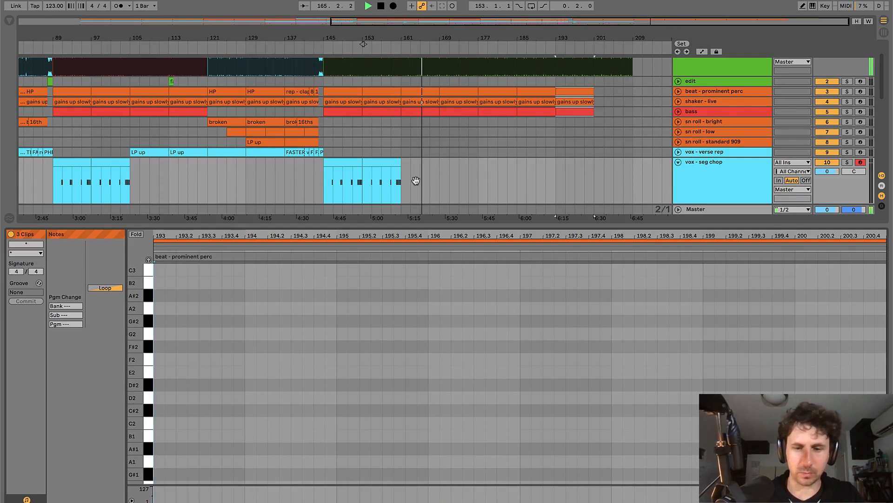
key("ctrl+alt+l")
left_click(393, 190)
key("ctrl+d")
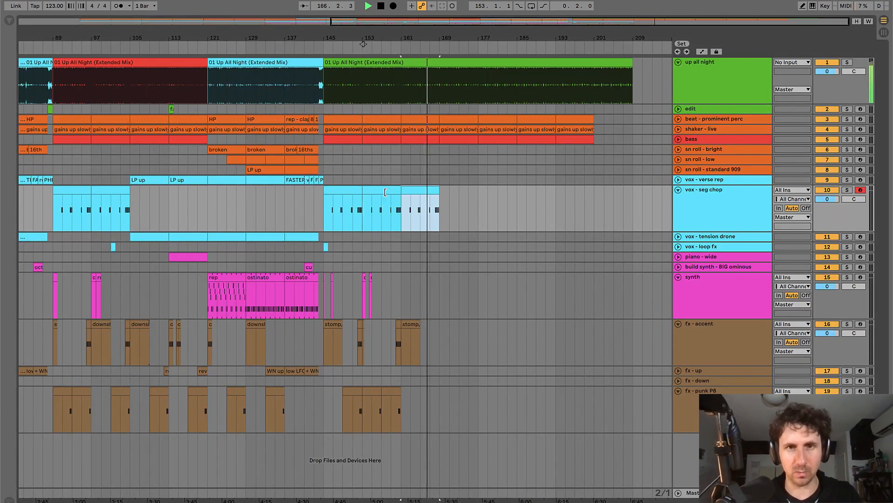
- Audition the vocal chops from bar 162 and delete the longer chops around bars 164 and 168 on vox - seg chop
key("space")
key("space")
key("plus")
key("plus")
key("plus")
left_click(374, 216)
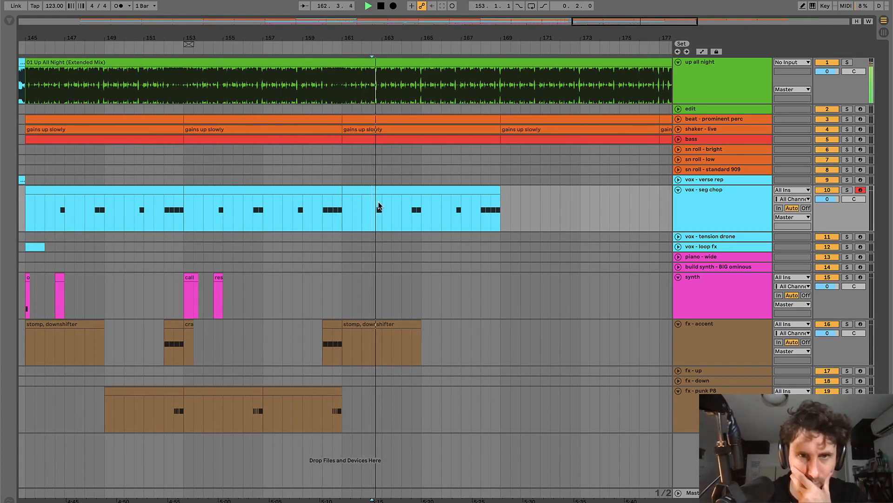
left_click_drag(404, 213, 524, 194)
key("Delete")
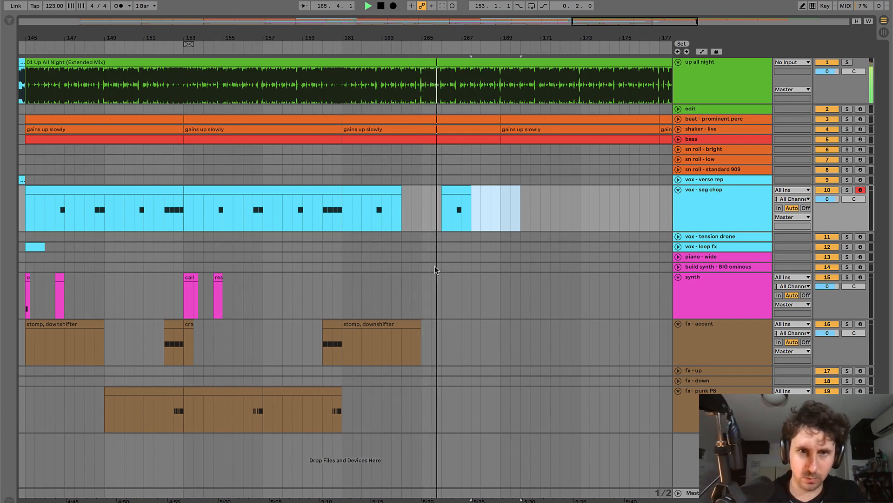
- On fx - accent, consolidate the "stomp, downshifter" clip so it spans bar 161 to bar 169
scroll(401, 243, "right", 2)
scroll(401, 242, "right", 2)
left_click_drag(272, 348, 426, 331)
key("super+j")
double_click(427, 330)
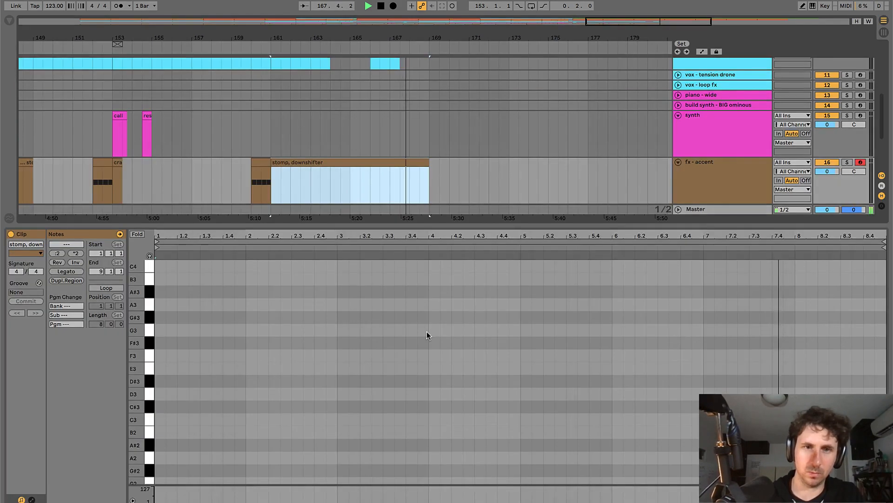
key("super+alt+l")
left_click(418, 245)
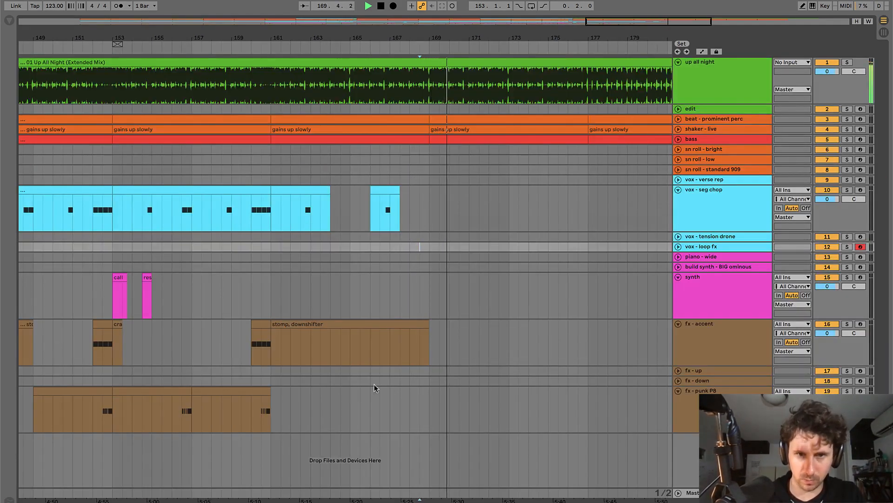
- Create an empty clip on fx - up from bar 165 to bar 177 and name it "WN up"
left_click_drag(350, 371, 583, 364)
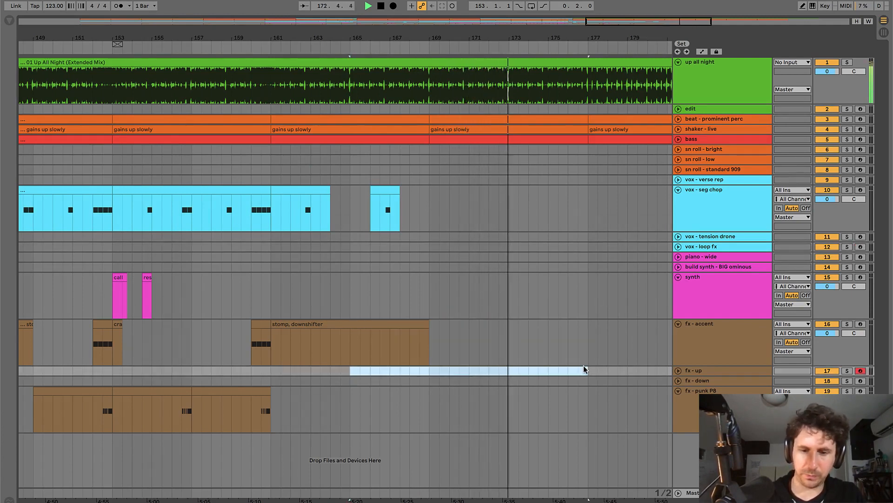
key("ctrl+shift+m")
key("ctrl+r")
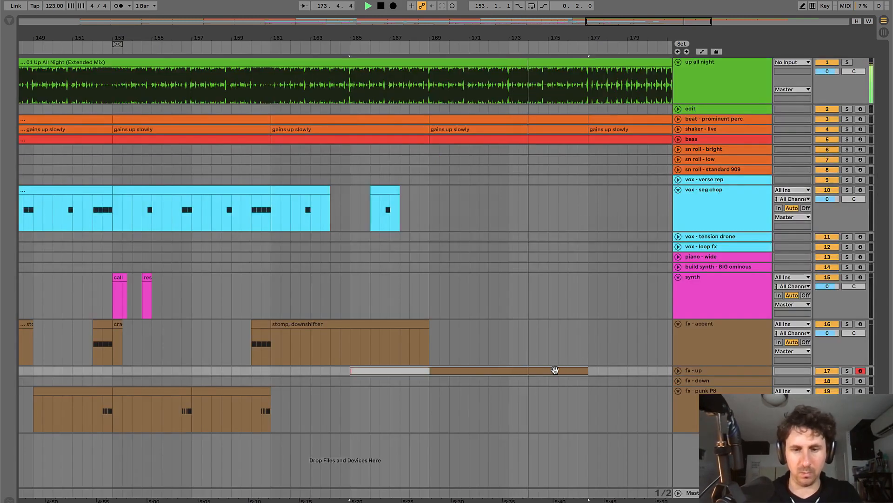
type("WN up")
key("Return")
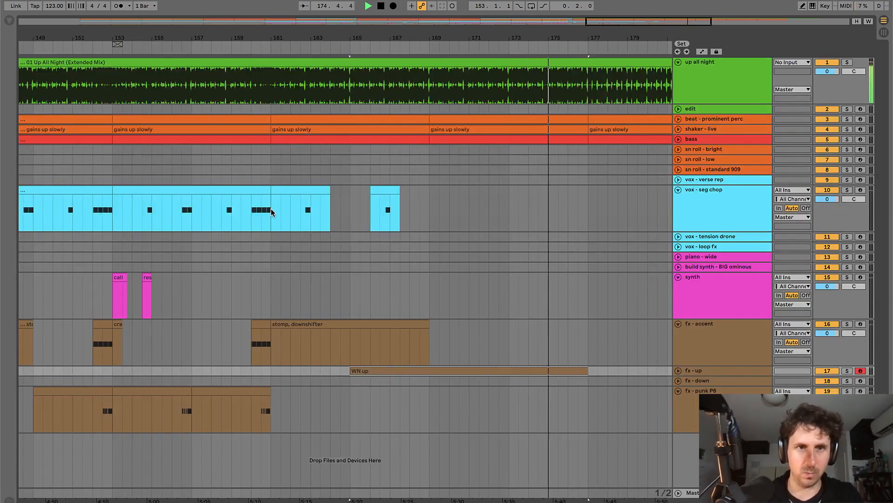
- Duplicate the thinned vocal chops of bars 161 to 169 to bar 169, and copy the resulting clip back over bar 161
left_click_drag(271, 208, 426, 188)
key("ctrl+d")
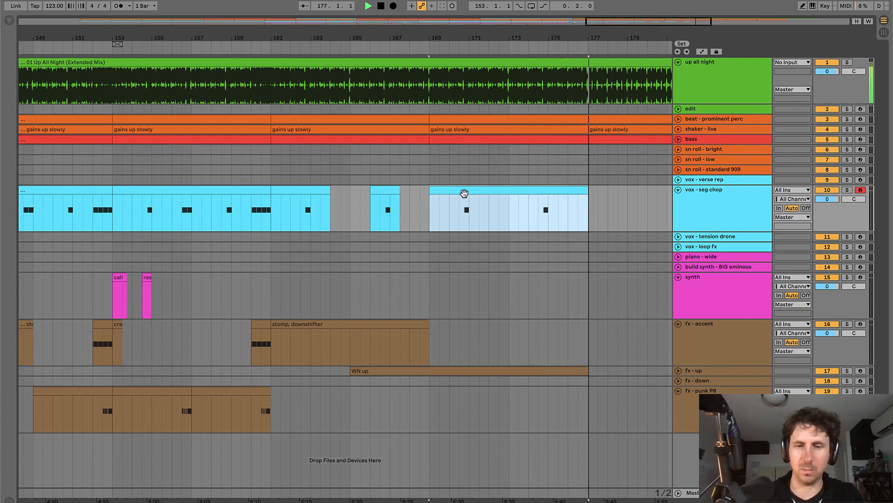
left_click_drag(464, 193, 306, 194)
- Rename the vox - seg chop clip at bar 169 as "LP down? room verb?"
left_click(518, 192)
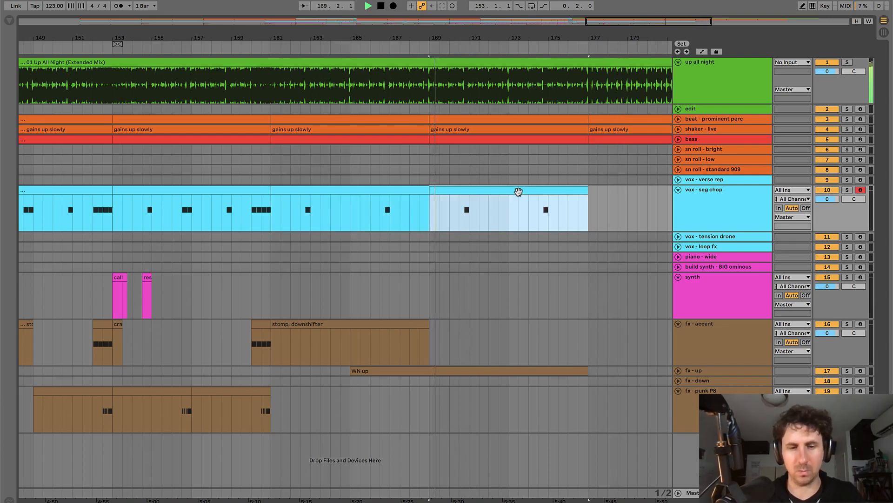
key("ctrl+r")
type("L")
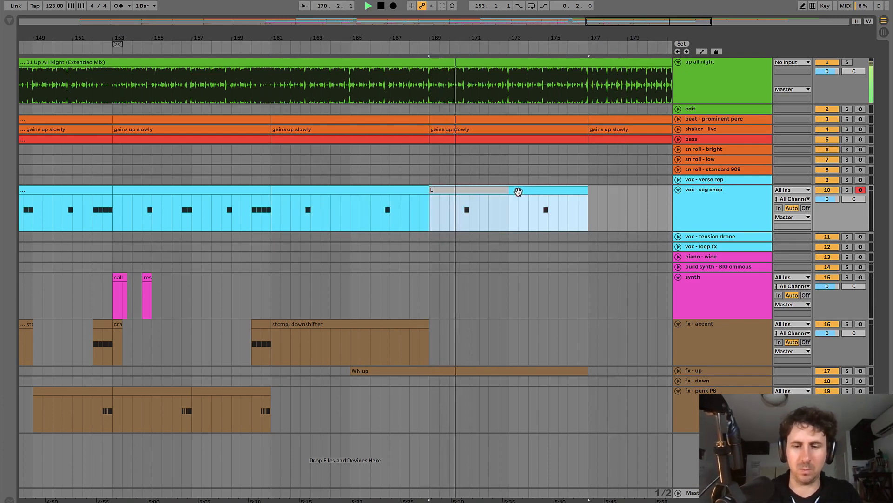
type("P down? room")
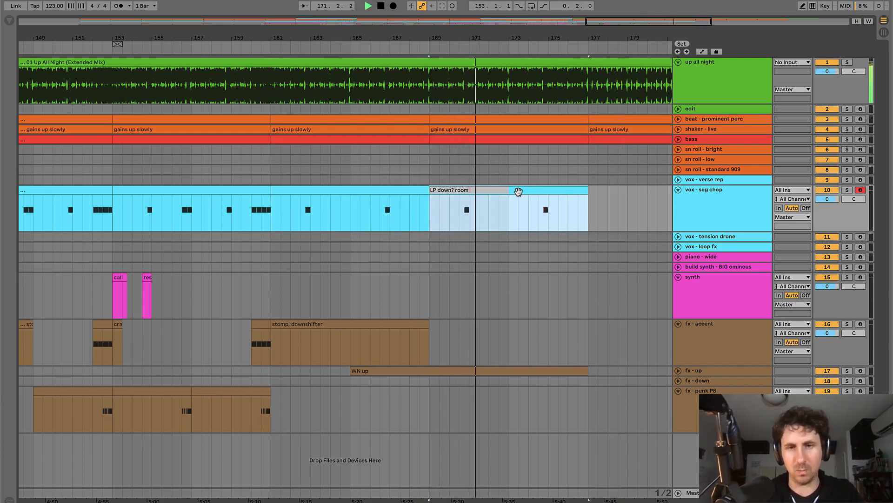
type(" verb?")
key("Return")
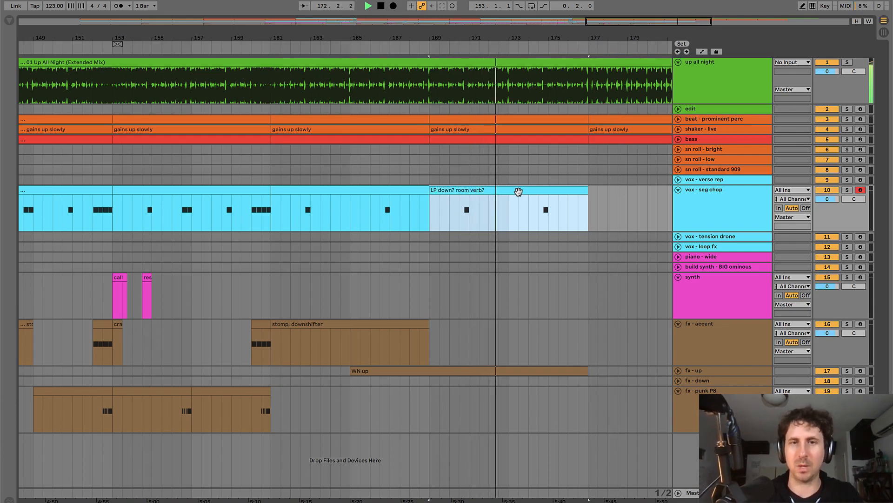
- Compare the sound of the vocal chops by playing them around bars 162, 170 and 174
left_click(458, 219)
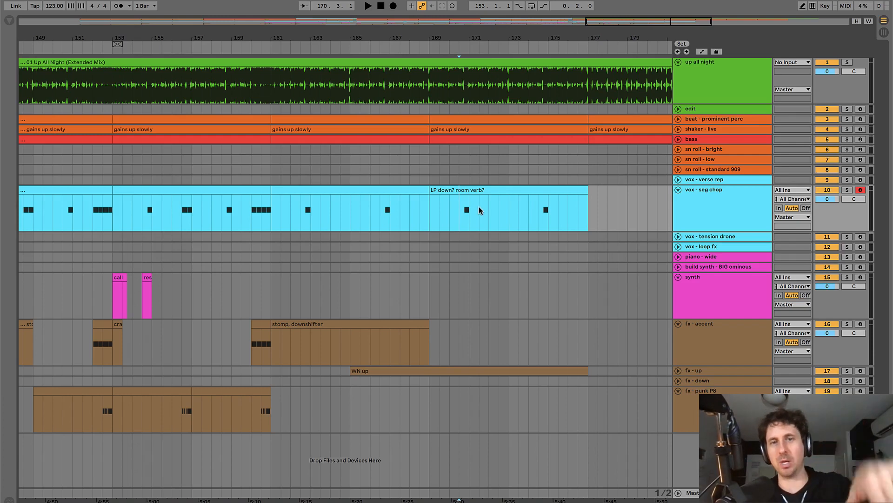
left_click(487, 189)
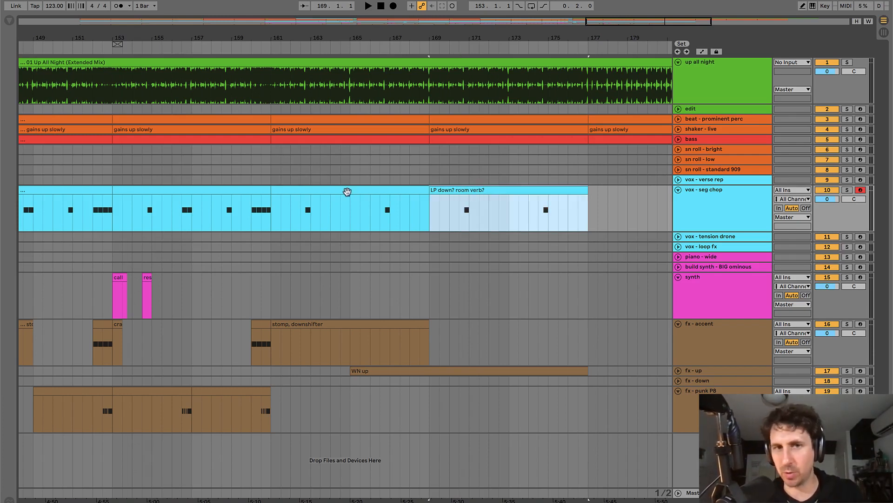
left_click(303, 213)
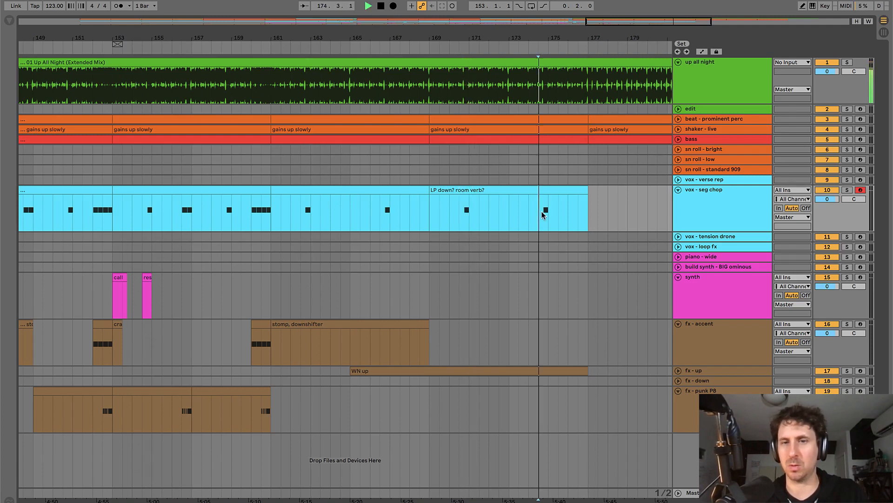
left_click(301, 222)
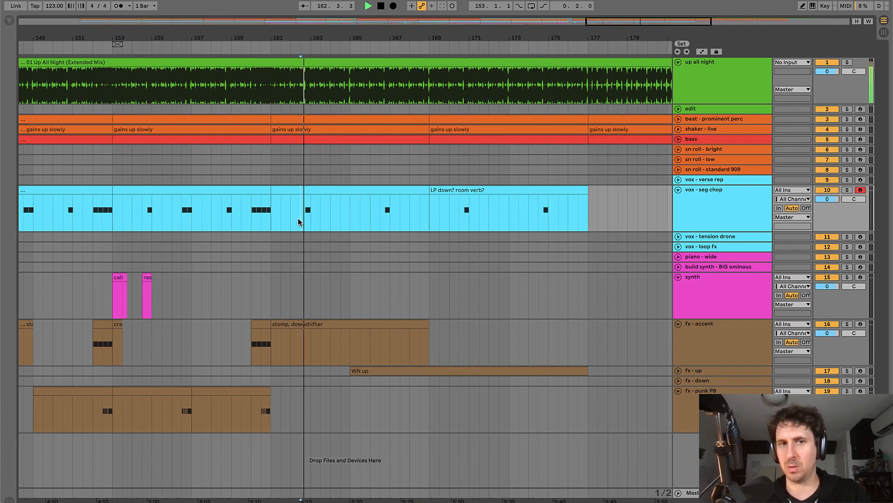
- Clear the name of the vox - seg chop clip at bar 169 and play from there
left_click(483, 188)
key("super+r")
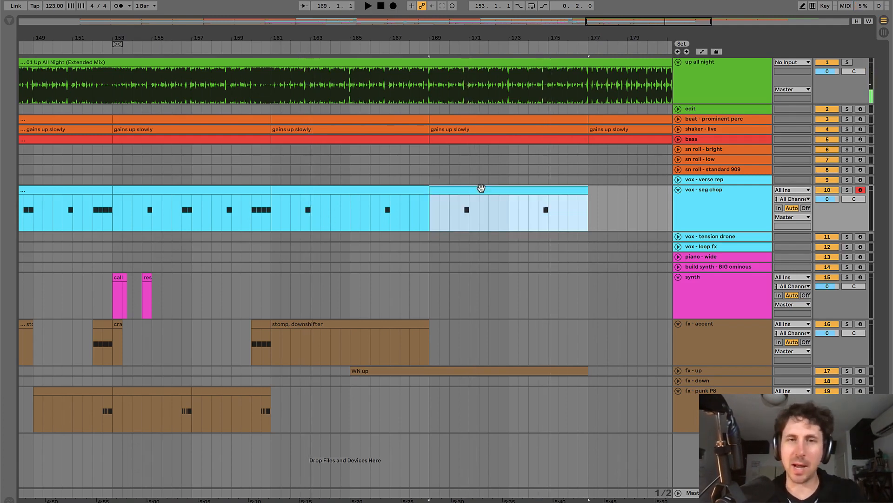
key("minus")
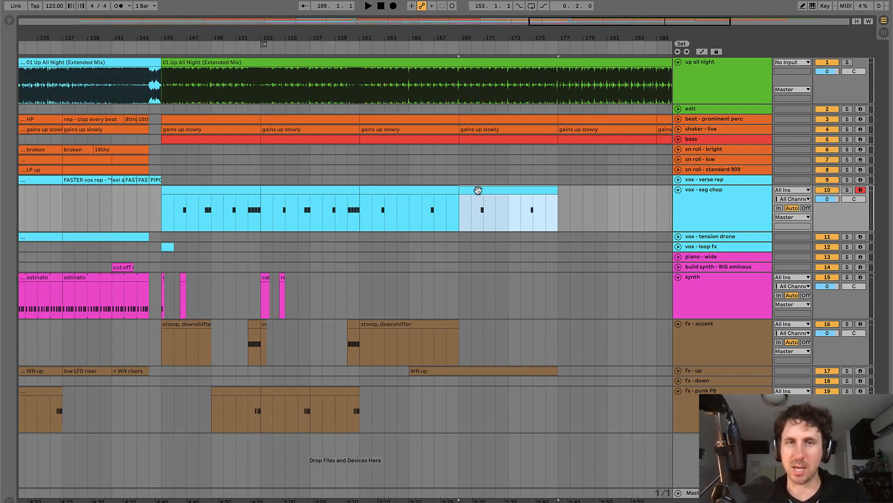
key("space")
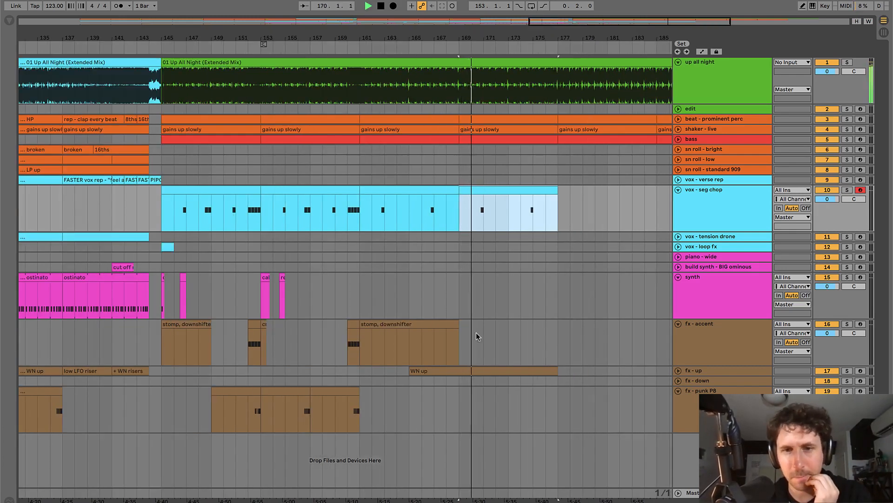
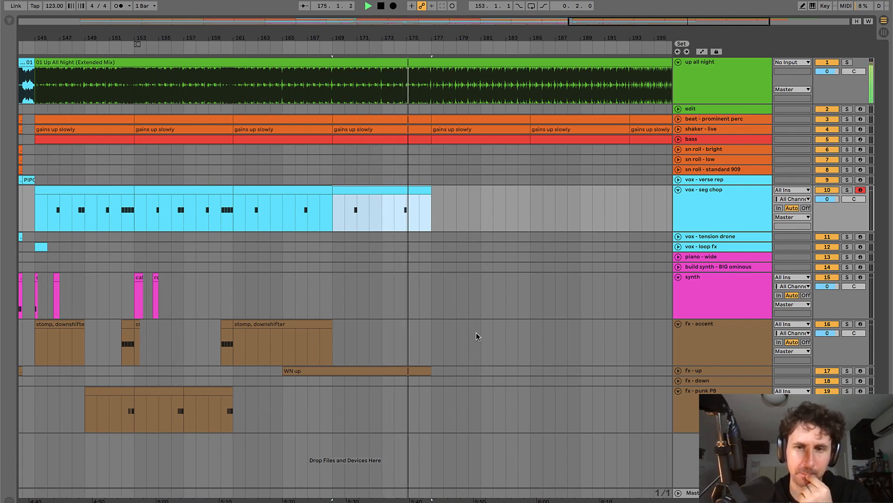
- Listen for punk fills in the reference by playing from bars 168, 164, 172 and 176
left_click(319, 398)
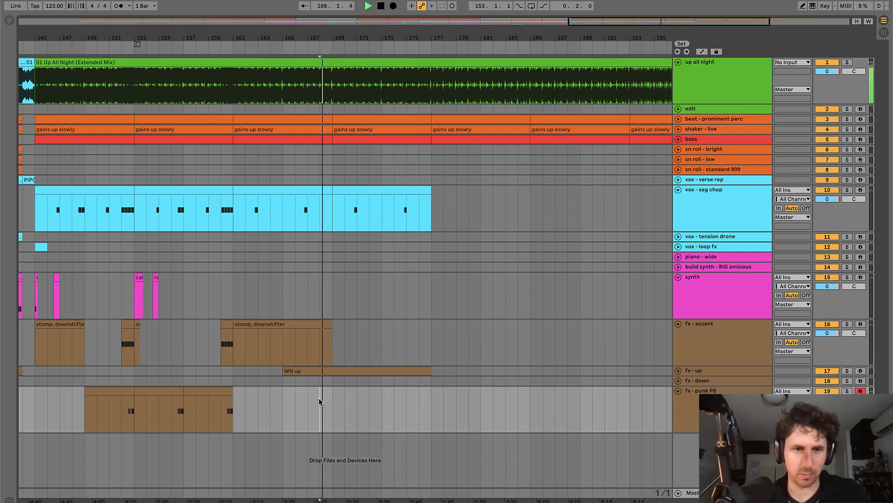
left_click(271, 400)
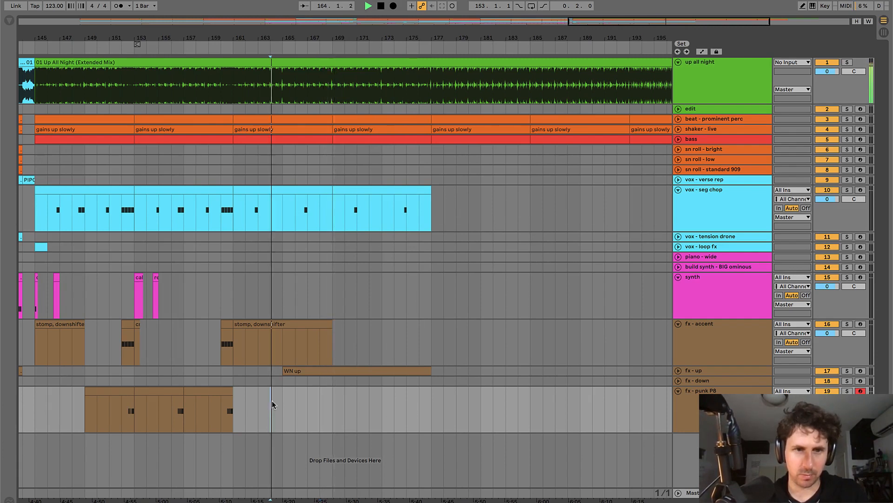
left_click(374, 406)
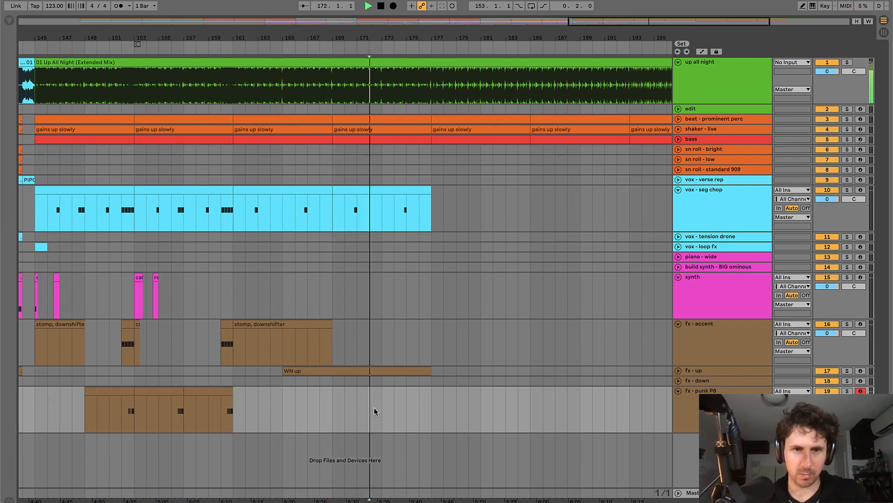
left_click(419, 407)
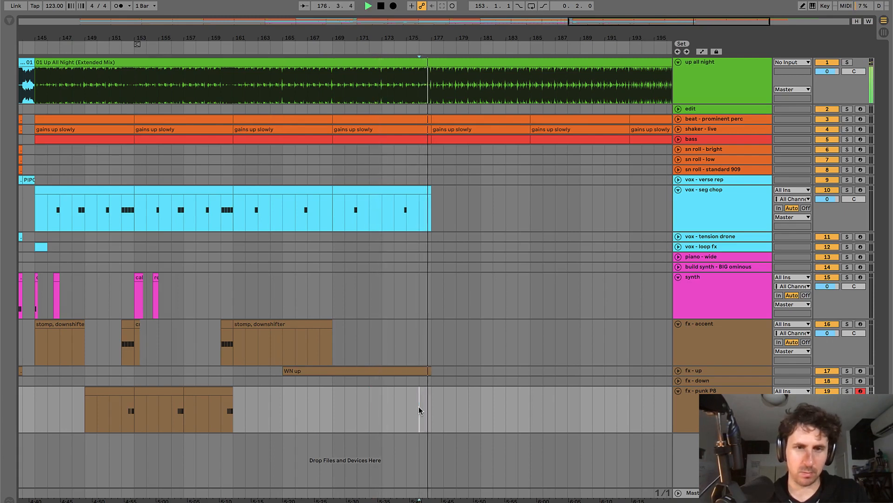
- Copy the last fx - punk P8 clip to bar 173 and the fx - accent "stomp, downshifter" clip from bar 161 to bar 177
key("space")
left_click_drag(223, 392, 426, 405)
key("space")
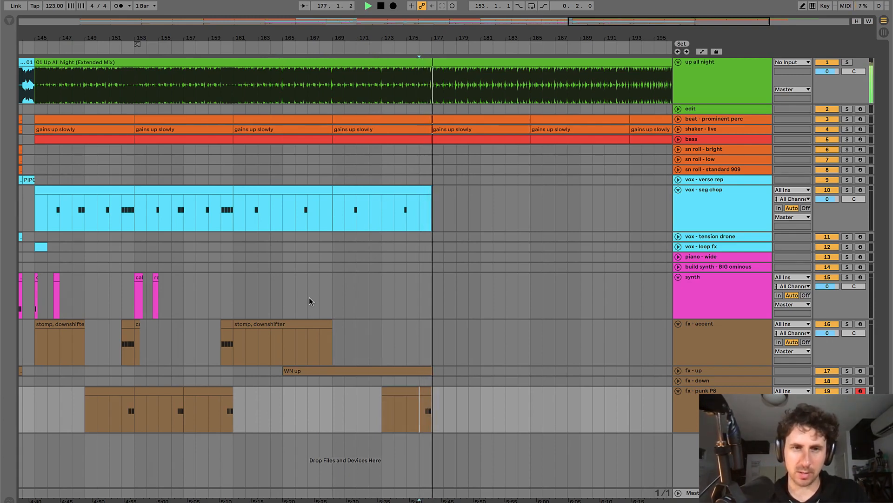
left_click(333, 371)
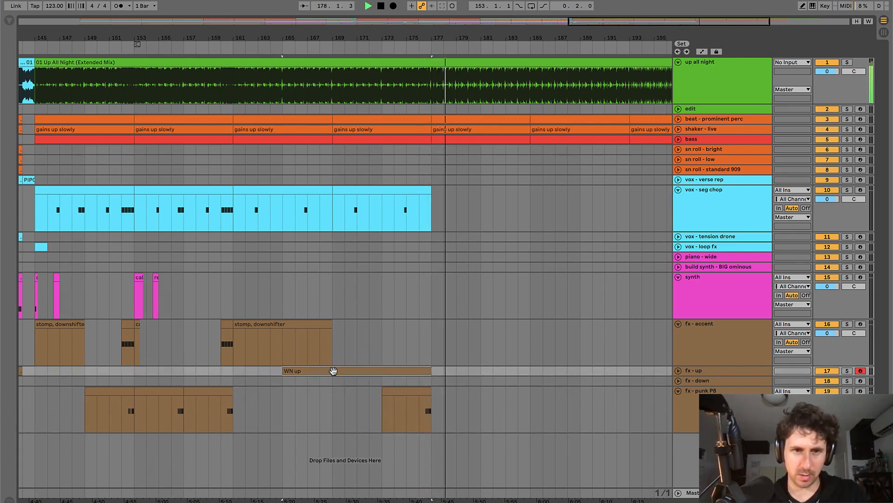
left_click_drag(265, 324, 452, 324)
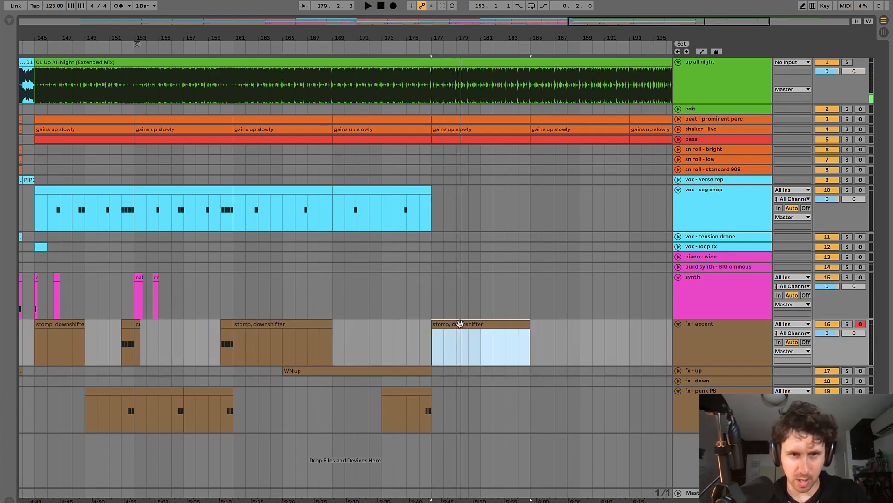
- Duplicate the vox - seg chop clip at bar 169 to bar 177
key("space")
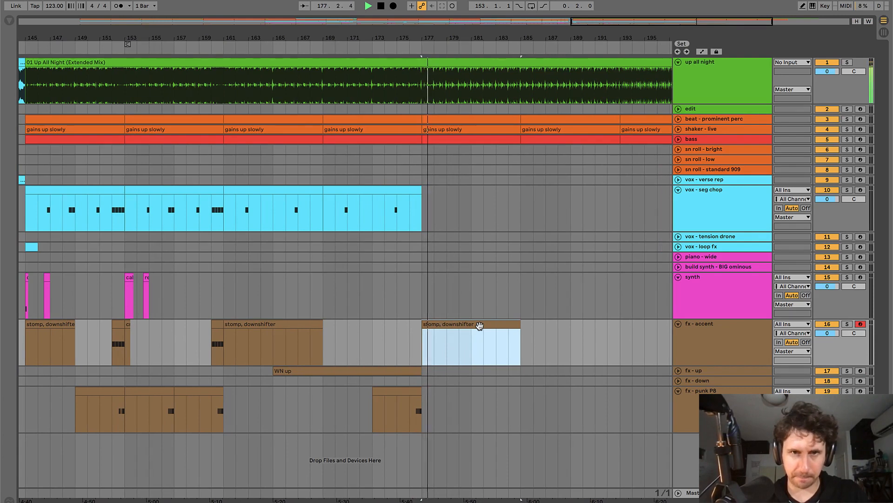
left_click(399, 190)
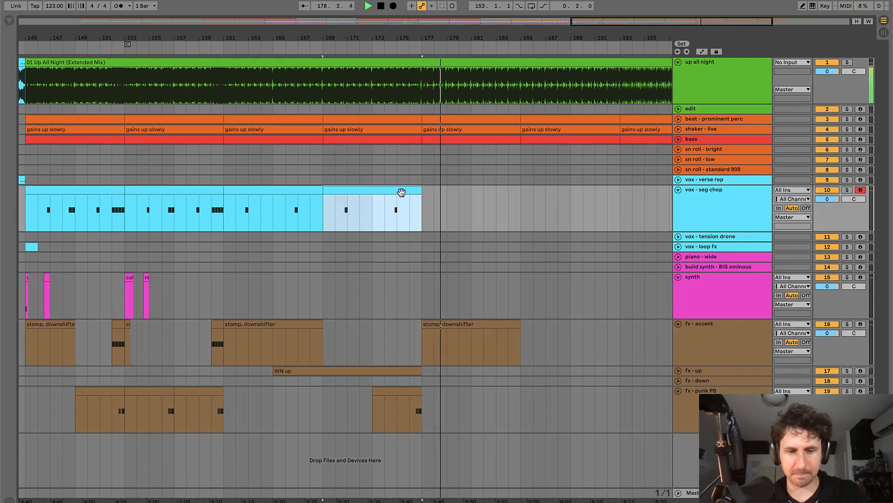
key("ctrl+d")
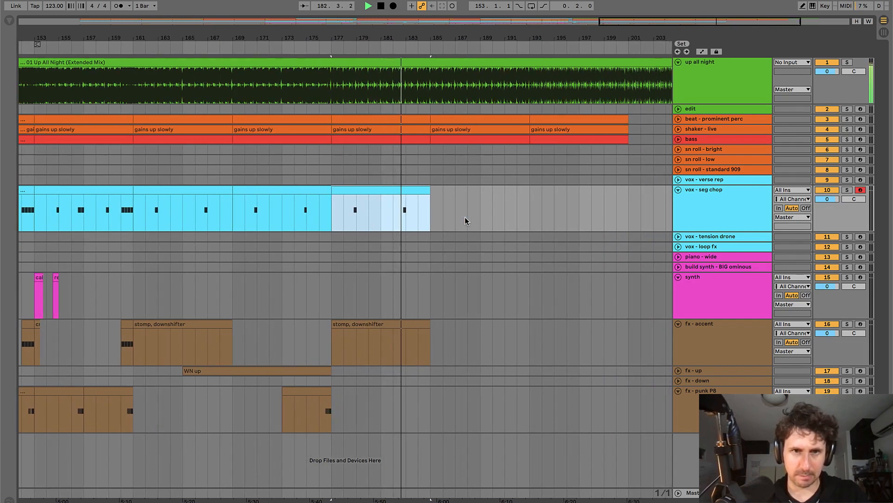
- Copy the WN up clip on the fx - up track and the last fx - punk P8 clip to bar 181
left_click_drag(223, 370, 423, 369)
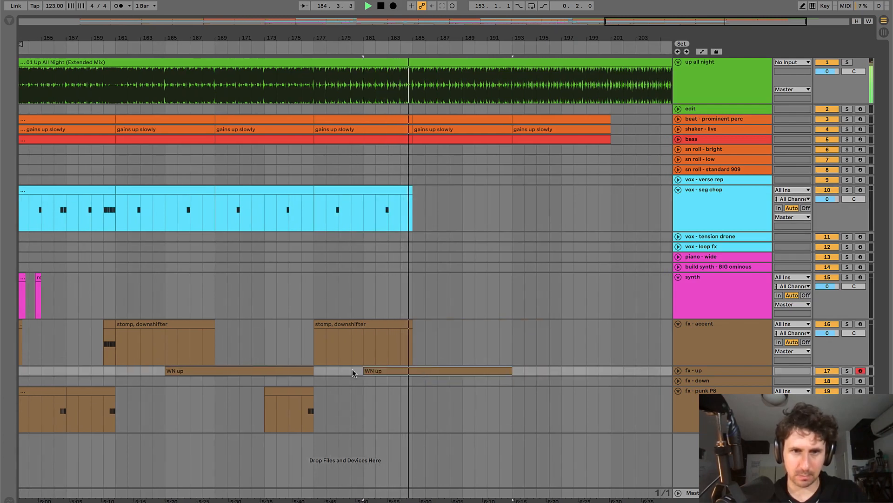
left_click_drag(302, 399, 403, 395)
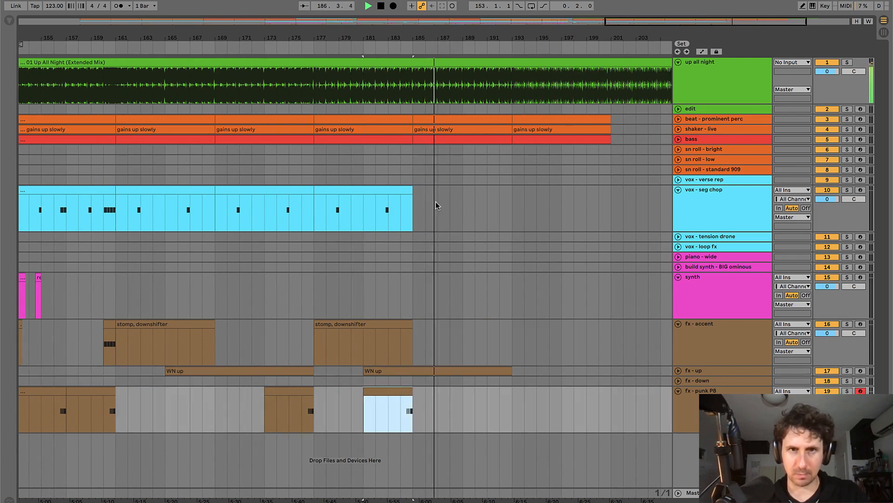
- Listen to the section around bars 183 and 186 and duplicate the last vox - seg chop clip to bar 185
left_click(389, 169)
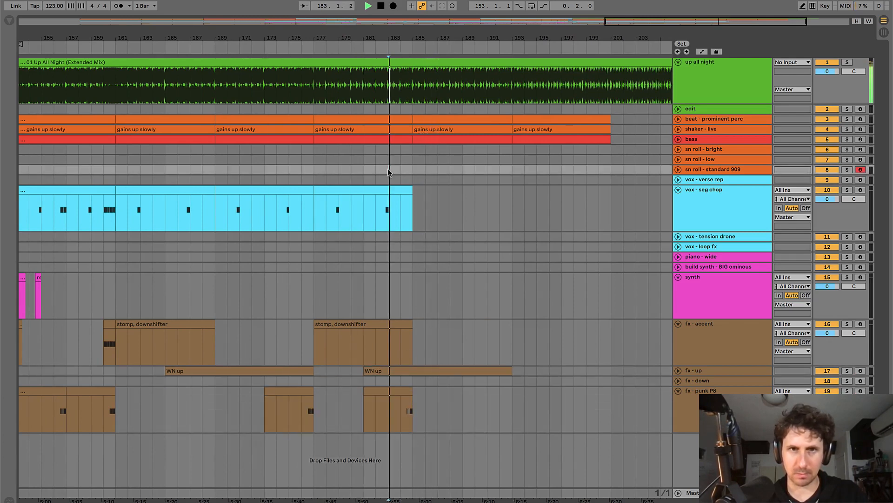
left_click(427, 169)
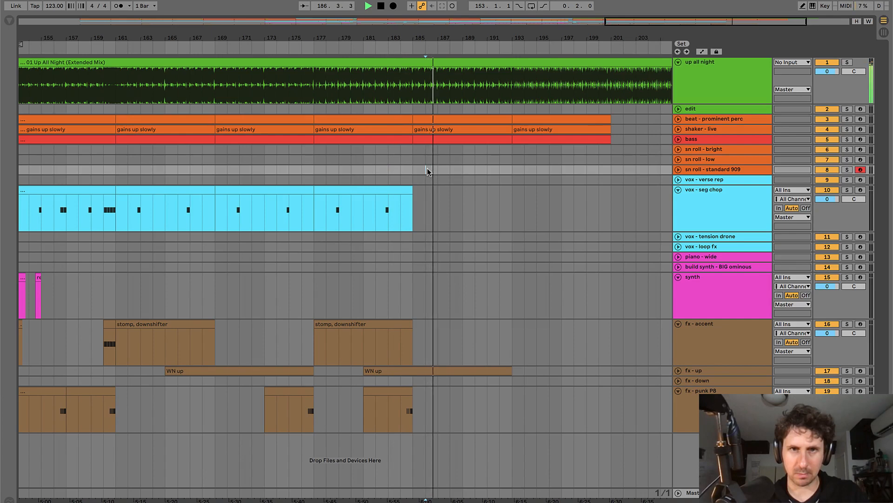
left_click(333, 190)
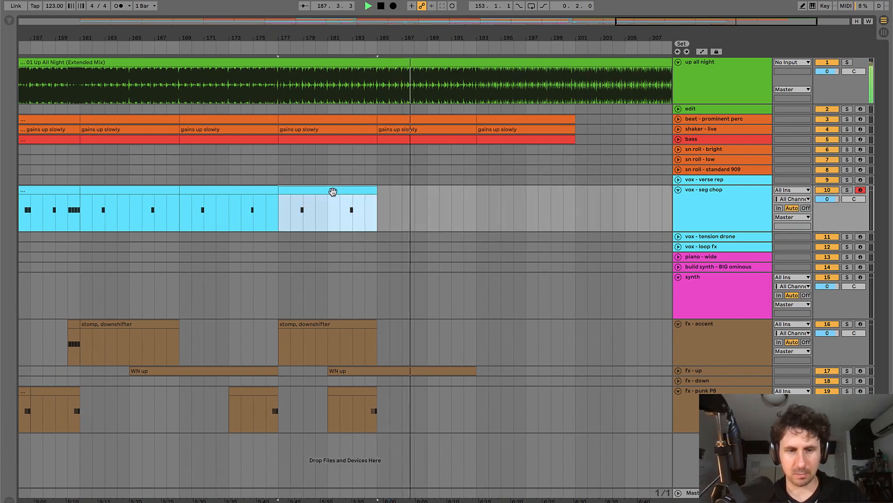
key("ctrl+d")
- Compare how the vocal chops in the reference change by playing around bars 178, 166, 186, 170 and 162
left_click(291, 224)
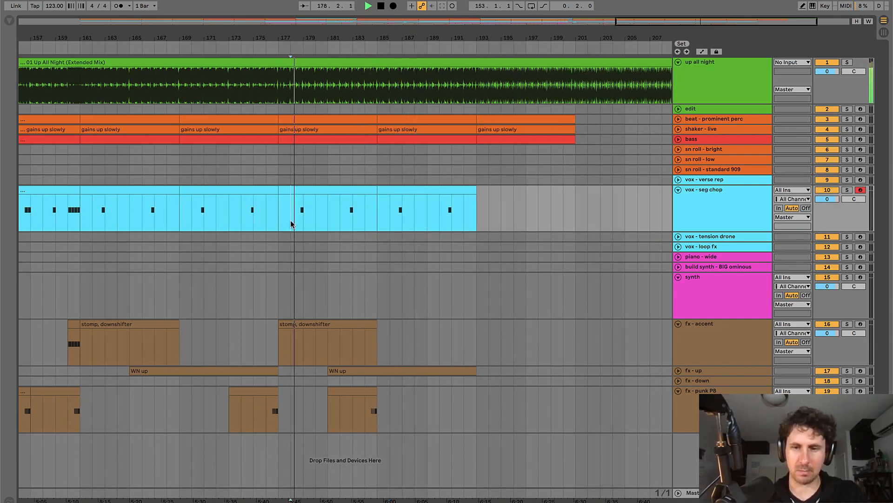
key("plus")
scroll(301, 223, "left", 1)
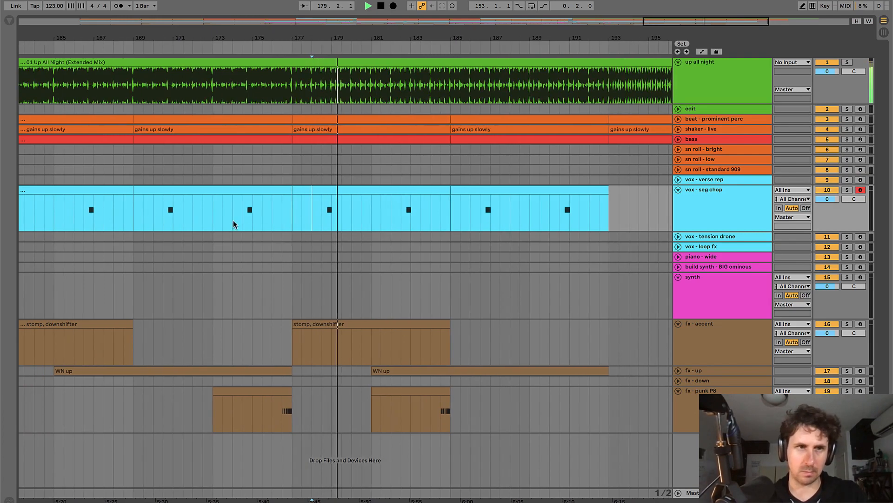
left_click(91, 218)
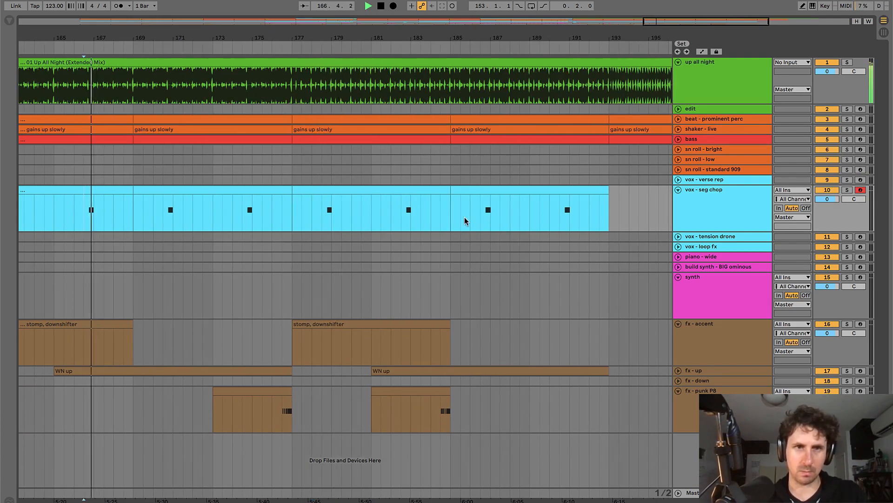
left_click(477, 218)
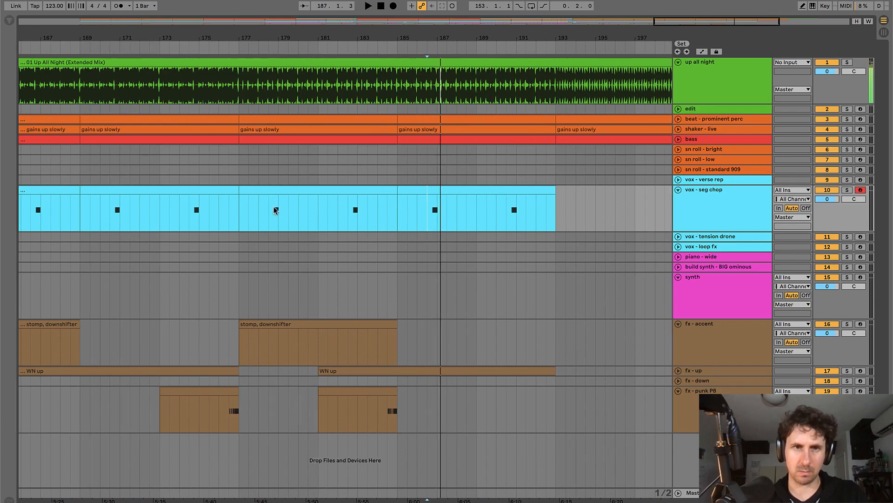
left_click(270, 222)
left_click(247, 218)
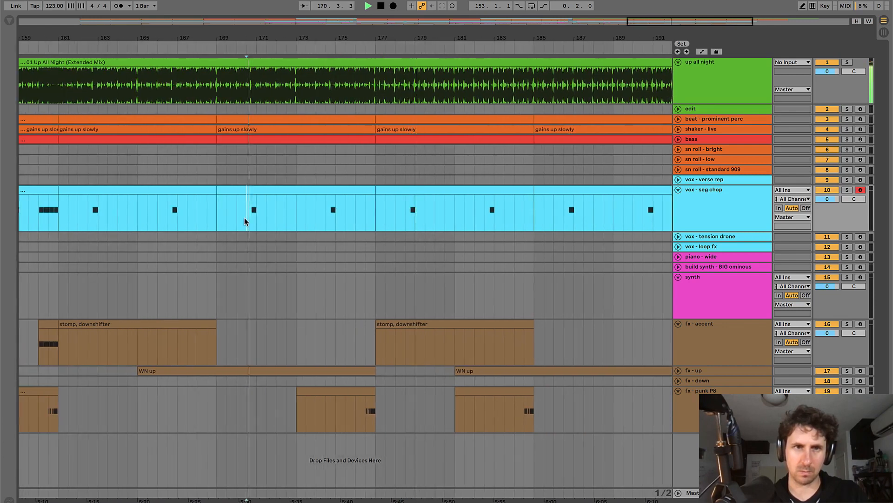
left_click(147, 218)
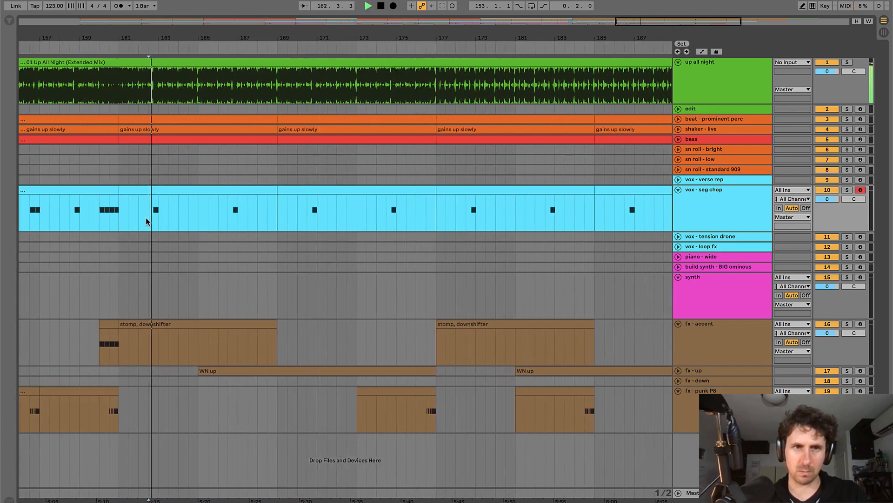
left_click(369, 214)
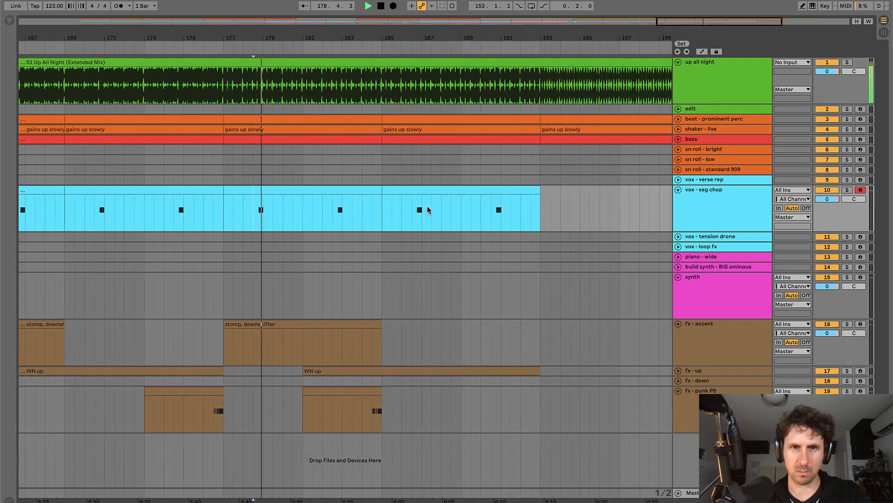
- Name the vox - seg chop clip at bar 161 "HP up slowly" and duplicate it three times up to bar 193
left_click(475, 191)
scroll(472, 192, "down", 3)
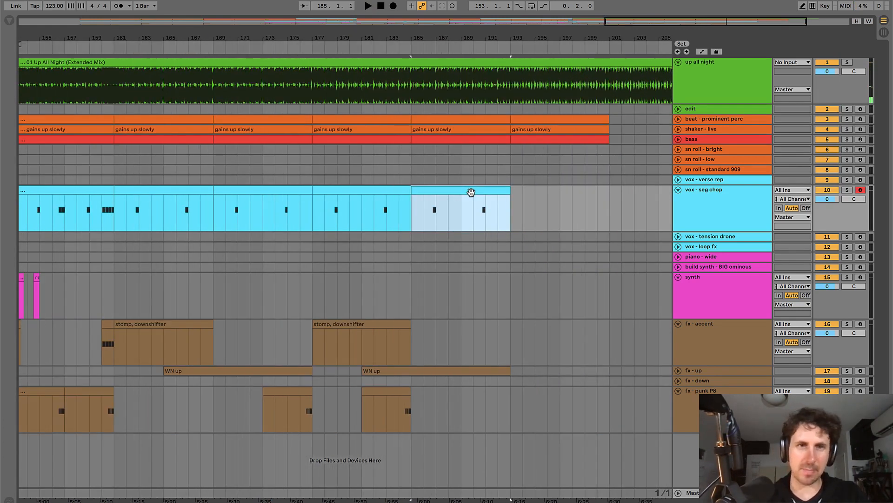
left_click(195, 191)
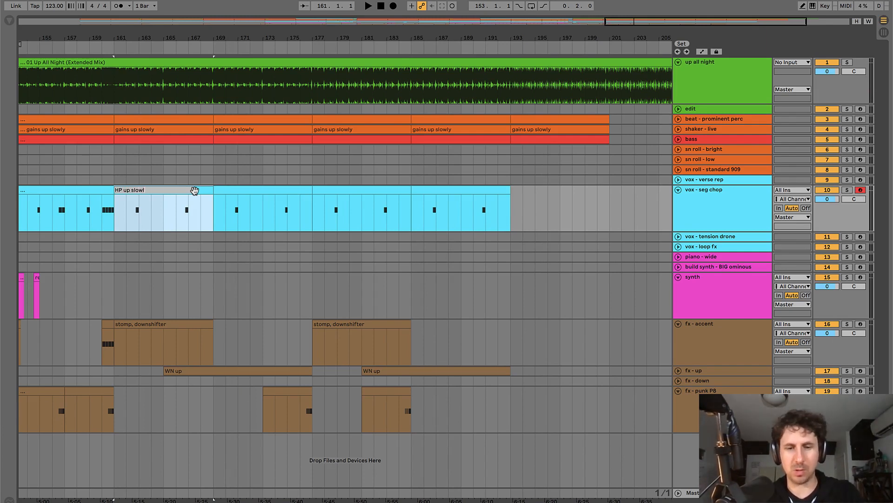
key("ctrl+d")
key("ctrl+d")
key("ctrl+d")
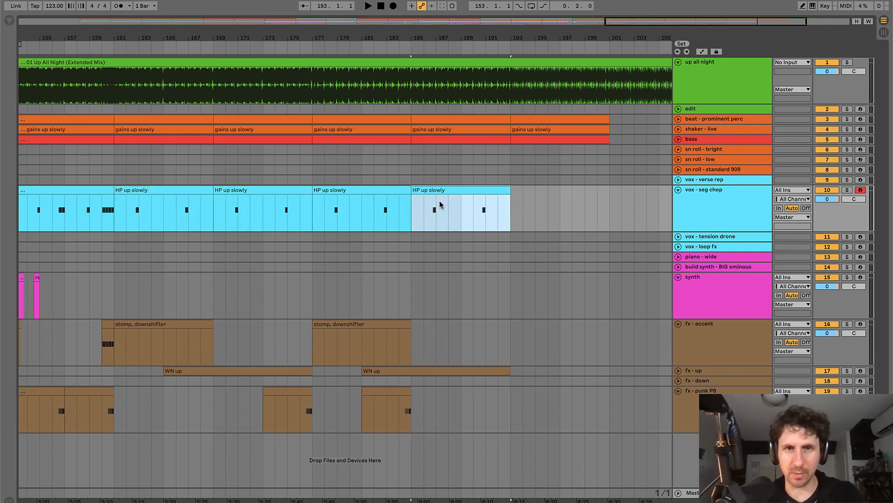
- Listen to the reference from bar 185 to bar 193 for effects that still need clips
scroll(430, 190, "up", 3)
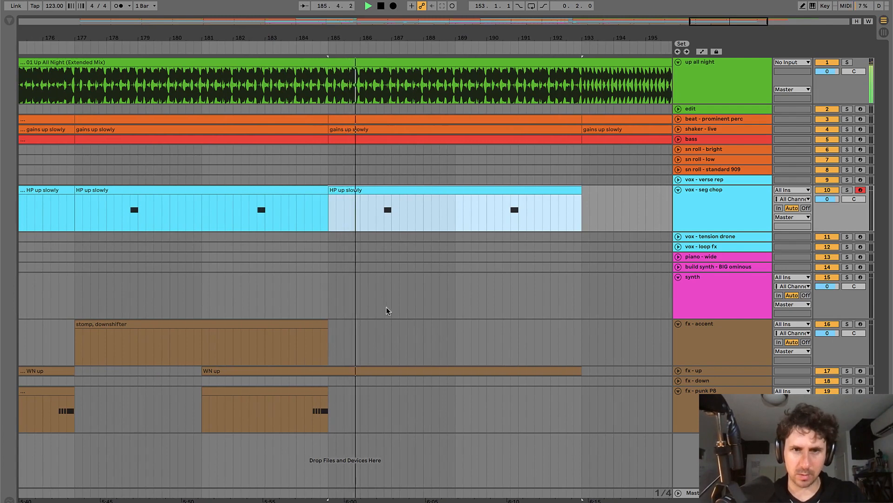
left_click(385, 311)
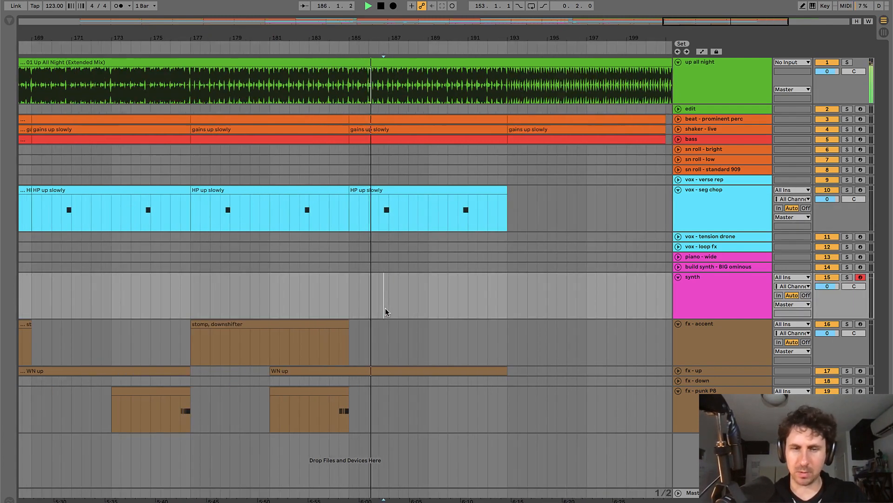
left_click(286, 322)
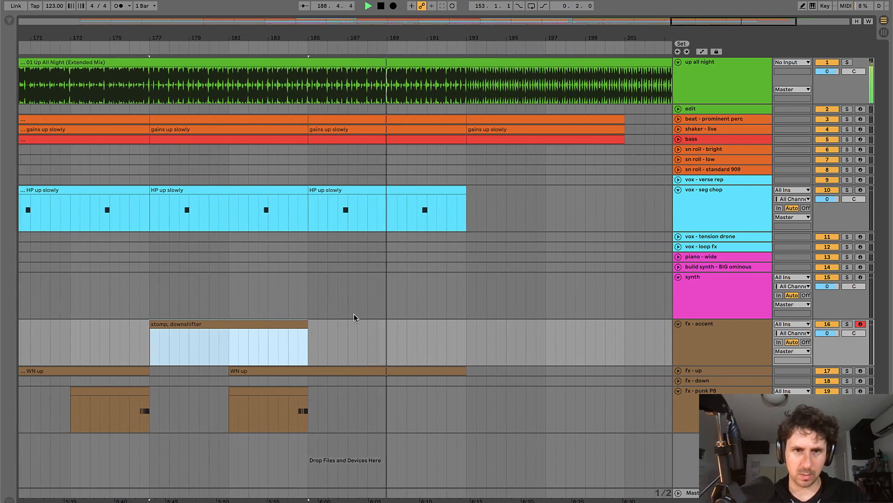
left_click(401, 346)
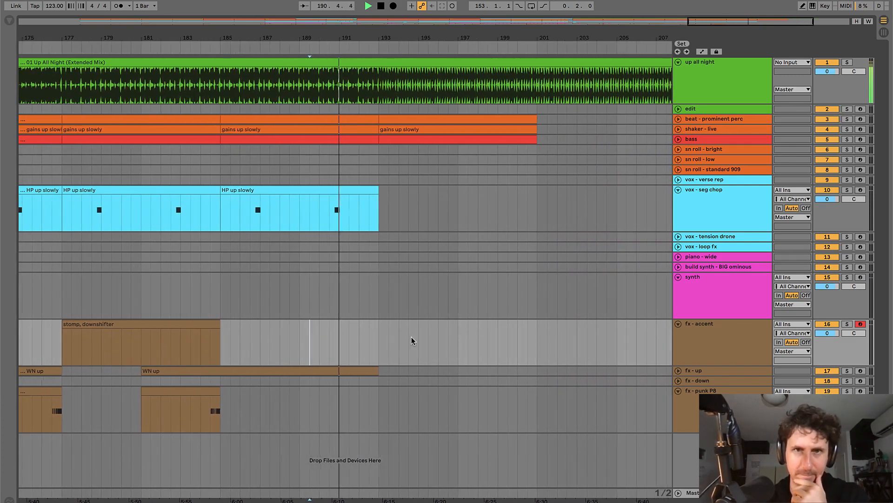
left_click(377, 331)
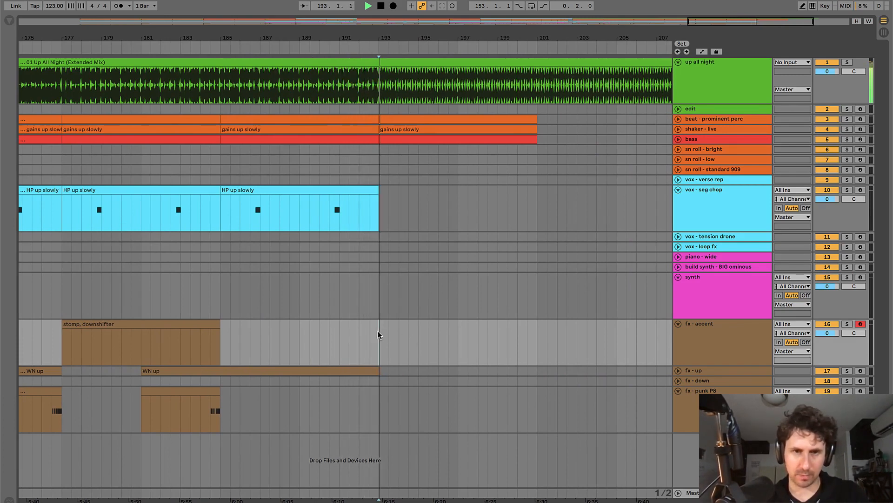
- Copy the last fx - punk P8 clip to bar 189 and the "stomp, downshifter" clip from bar 177 to bar 193
left_click(211, 393)
left_click_drag(211, 393, 357, 393)
left_click_drag(161, 324, 457, 337)
scroll(490, 221, "right", 1)
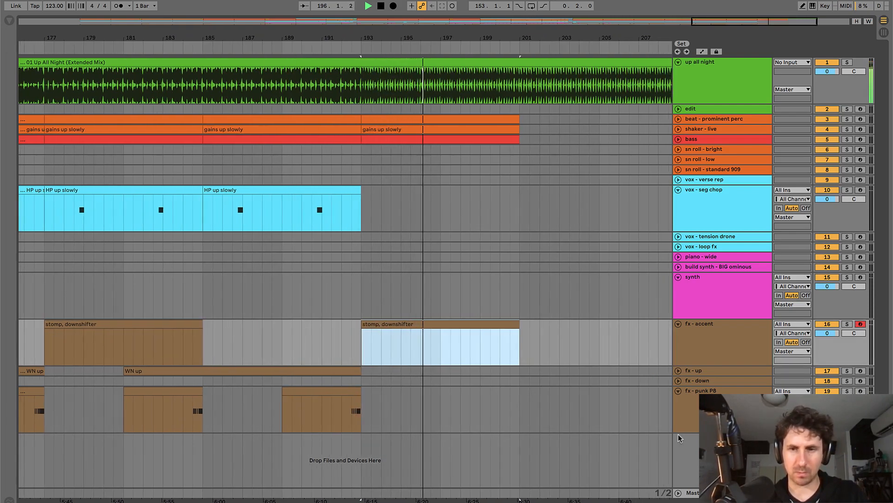
- Examine the low end of the playing section on the master track's Spectrum and hide the device view again
left_click(697, 493)
left_click(698, 493)
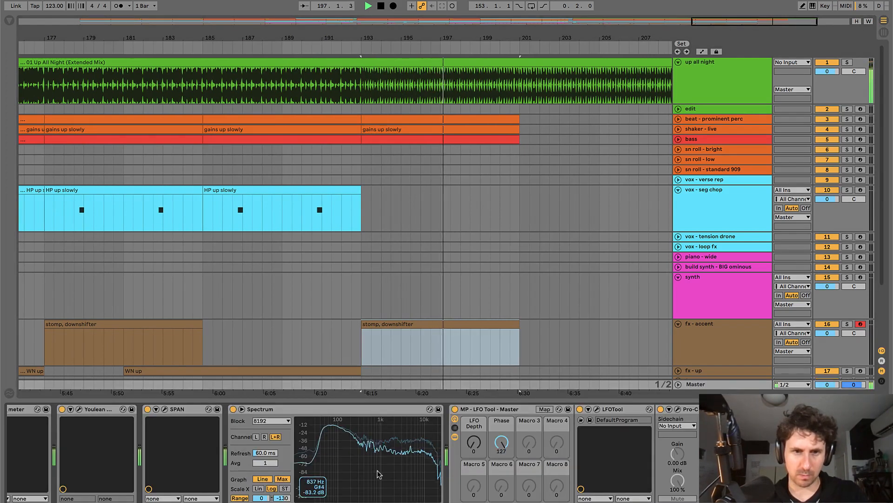
key("ctrl+alt+l")
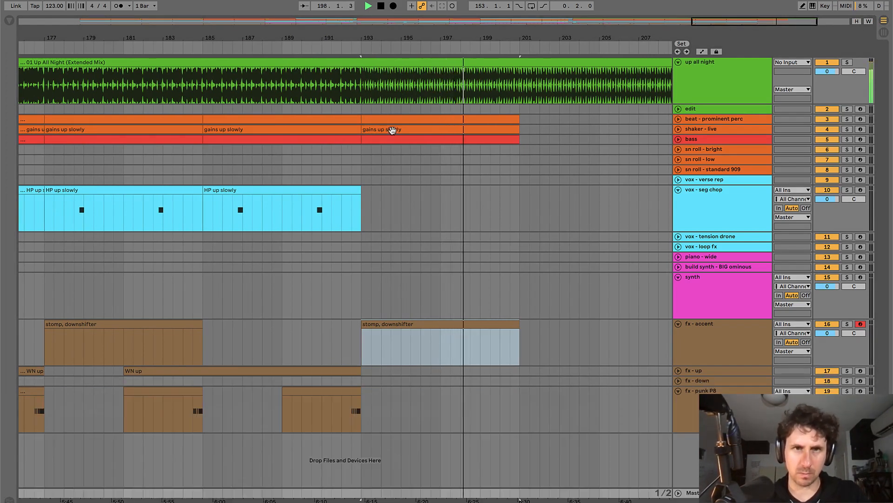
- Name the beat - prominent perc clip at bar 193 "HP" and delete the bass clip from bar 193 to bar 201
left_click(408, 120)
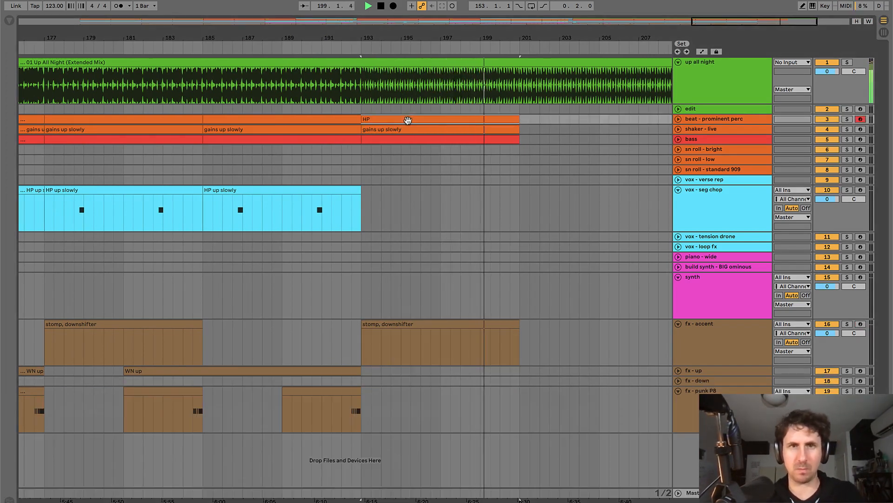
left_click(402, 141)
key("Delete")
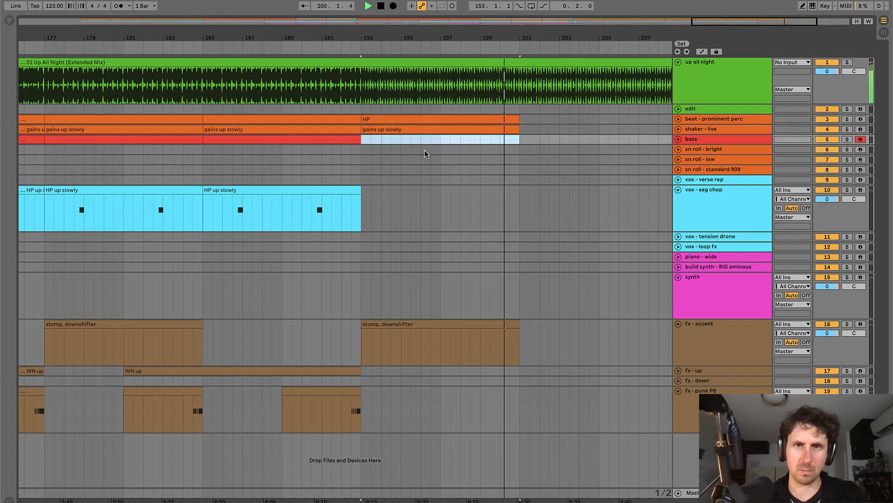
- Duplicate the last "HP up slowly" vocal chop clip to bar 193 and copy the last fx - punk P8 clip to bar 197
left_click(279, 188)
key("ctrl+d")
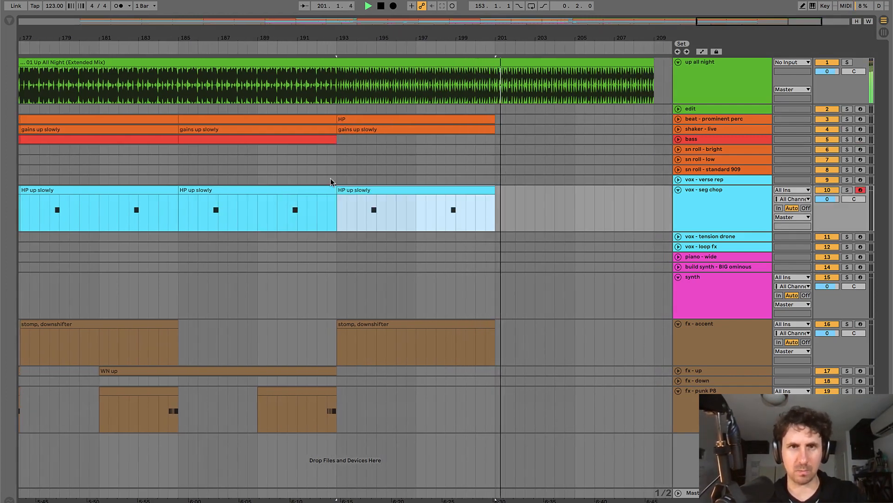
left_click(293, 401)
left_click_drag(293, 401, 448, 397)
- Listen to the reference around bars 194 to 196 and stop playback
left_click(458, 159)
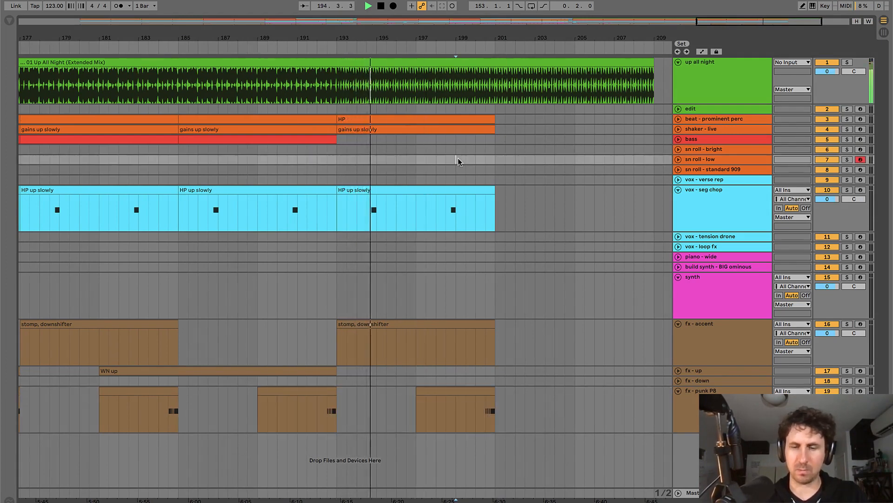
key("minus")
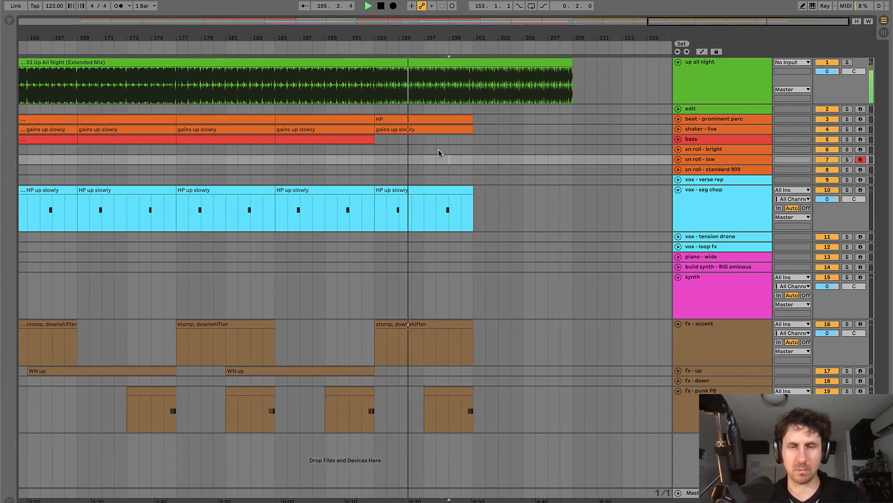
key("space")
- Check the clips between bars 193 and 201 and copy the last WN up clip to bar 197
left_click_drag(377, 139, 447, 141)
left_click(434, 190)
left_click(425, 324)
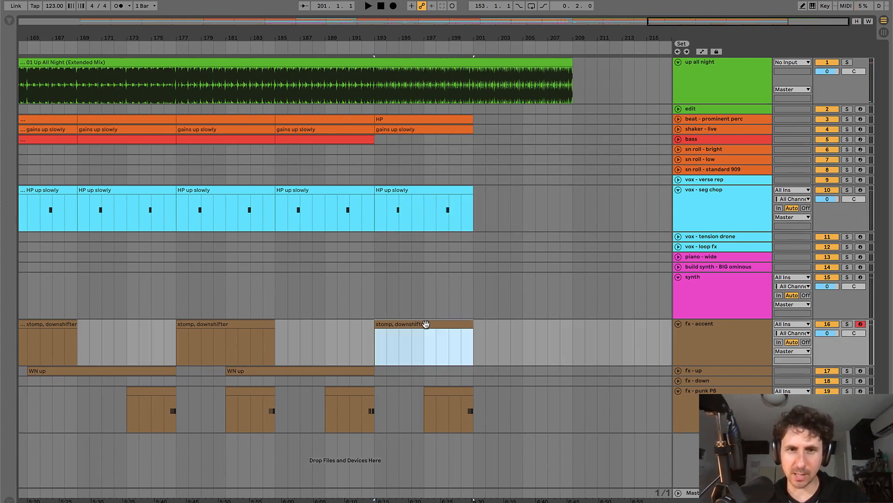
left_click_drag(279, 370, 467, 372)
- Extend the end of the up all night reference clip to about half a bar past bar 209 and place the cursor at bar 193
left_click_drag(577, 66, 588, 64)
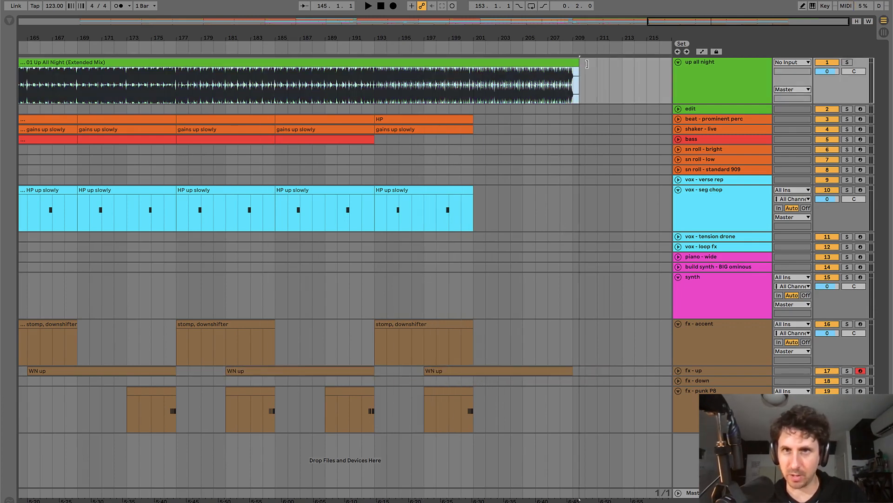
left_click(373, 90)
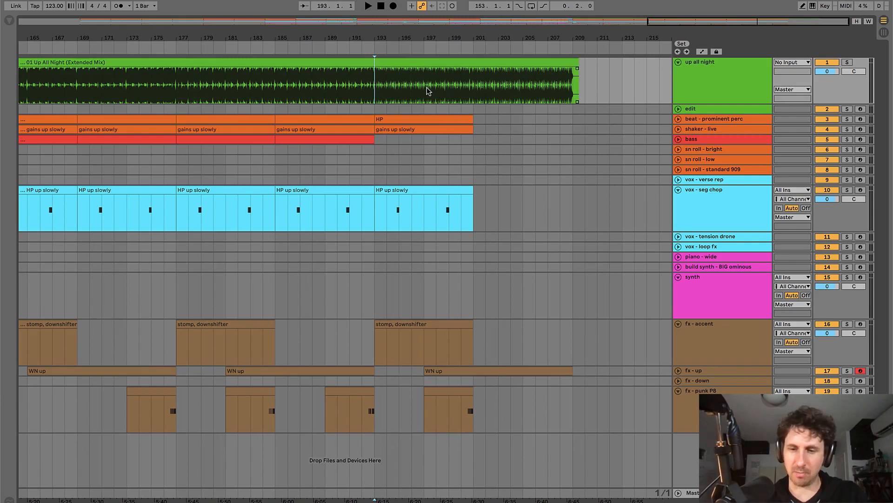
key("plus")
scroll(426, 88, "right", 4)
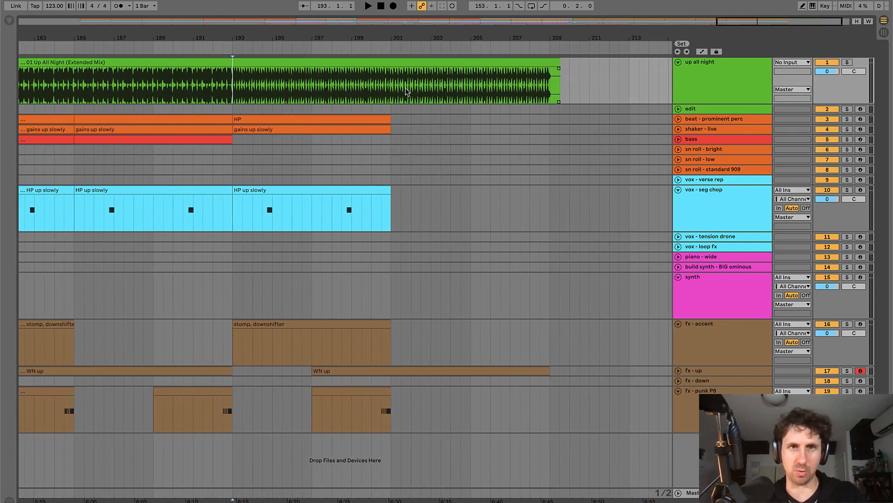
- Play the reference from around bar 198 and duplicate the last beat - prominent perc and shaker - live clips to bar 201
left_click(332, 87)
key("space")
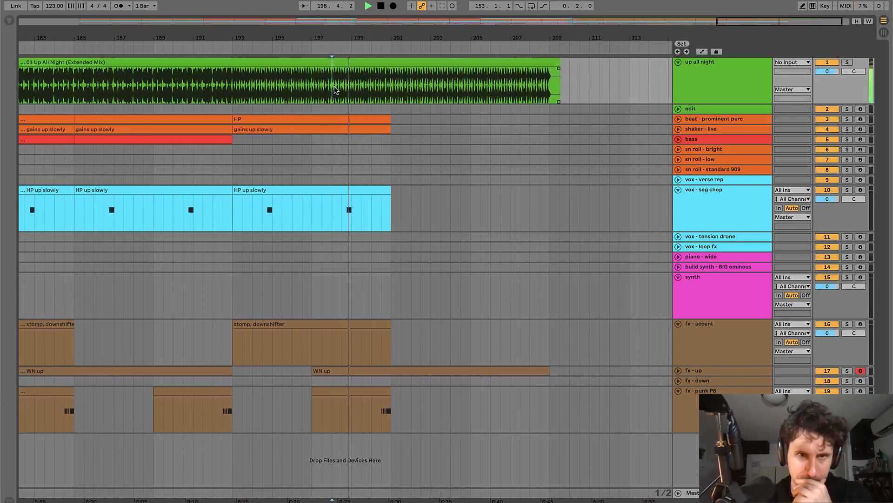
left_click(368, 122)
key("ctrl+d")
left_click(366, 137)
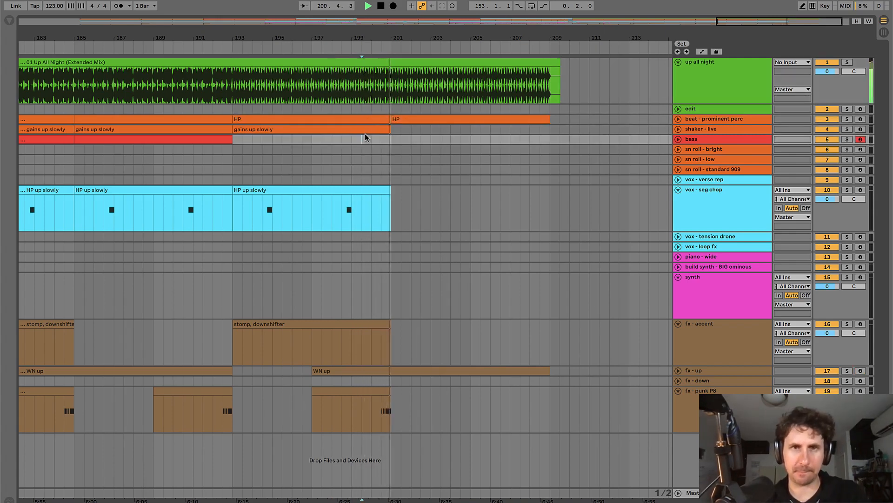
left_click(365, 130)
key("ctrl+d")
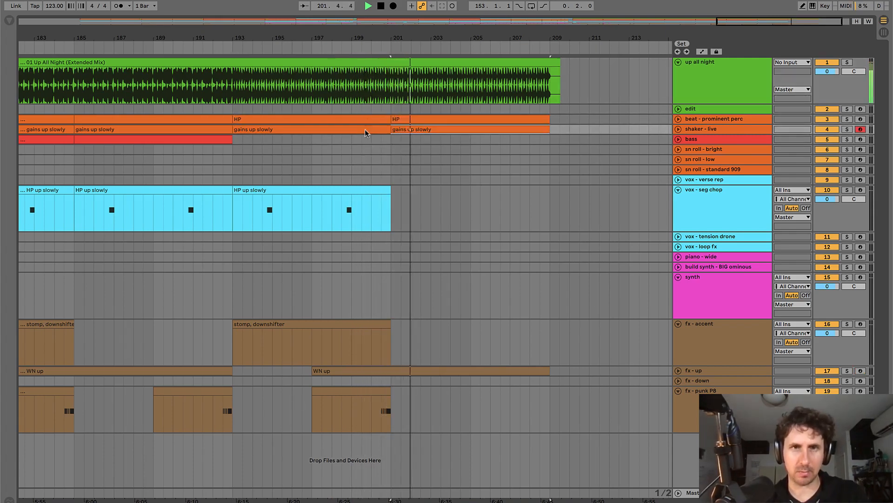
- Rename the beat - prominent perc clip at bar 201 as "biiger HP"
left_click(410, 119)
key("ctrl+r")
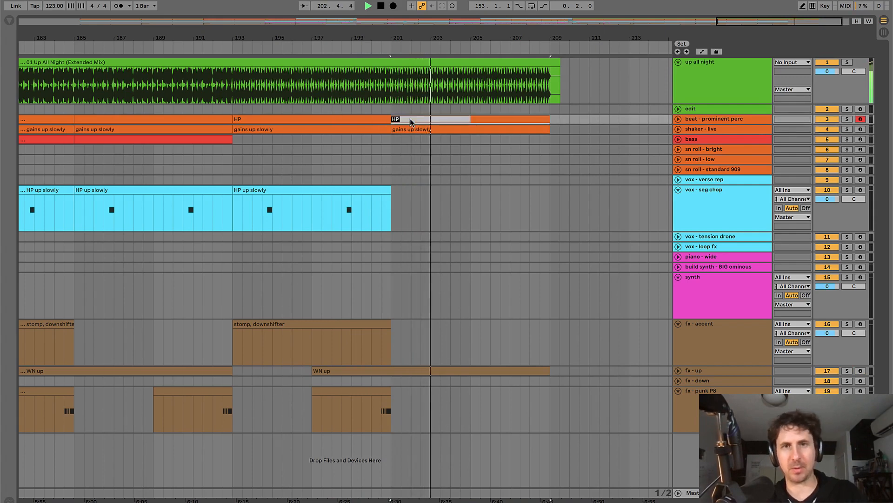
key("Left")
type("biiger")
key("Return")
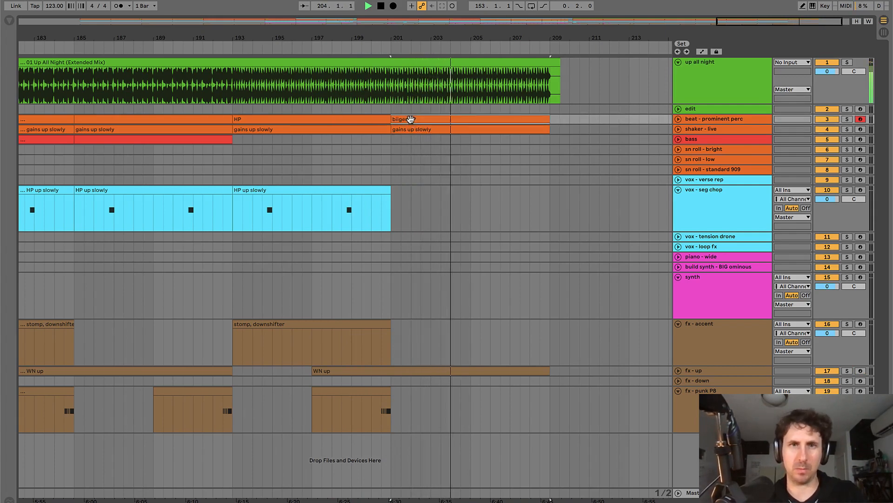
- Duplicate the last "HP up slowly" vocal chop clip to bar 201 and copy the last fx - punk P8 clip to bar 205
left_click(365, 192)
key("ctrl+d")
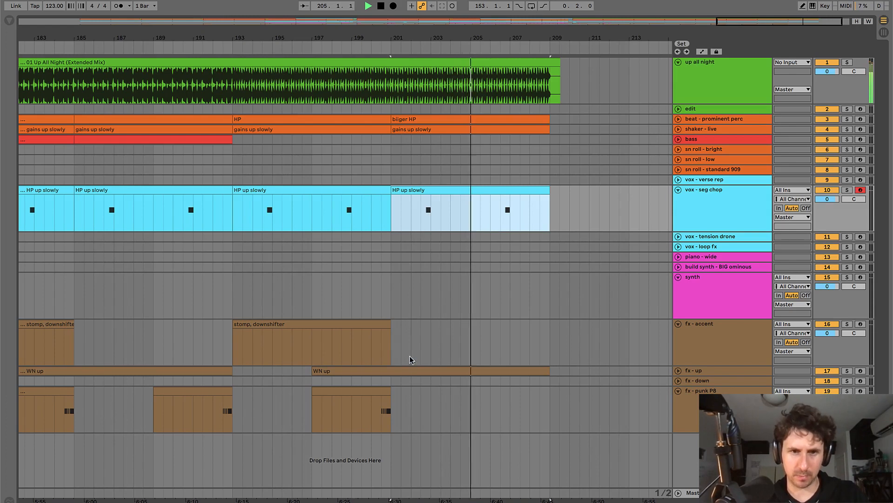
left_click(361, 392)
left_click_drag(361, 392, 514, 395)
left_click(512, 280)
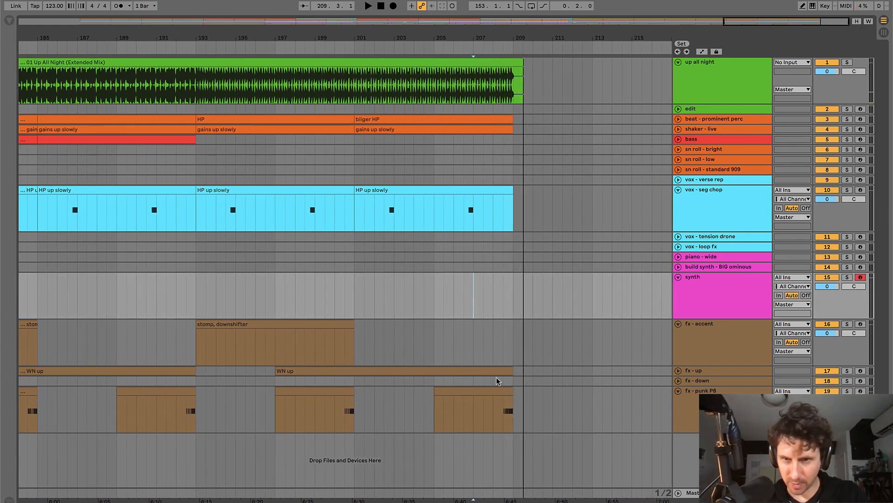
- Expand the fx - up track, split off bar 208 of the last WN up clip and rename that piece "rev crash"
left_click(677, 371)
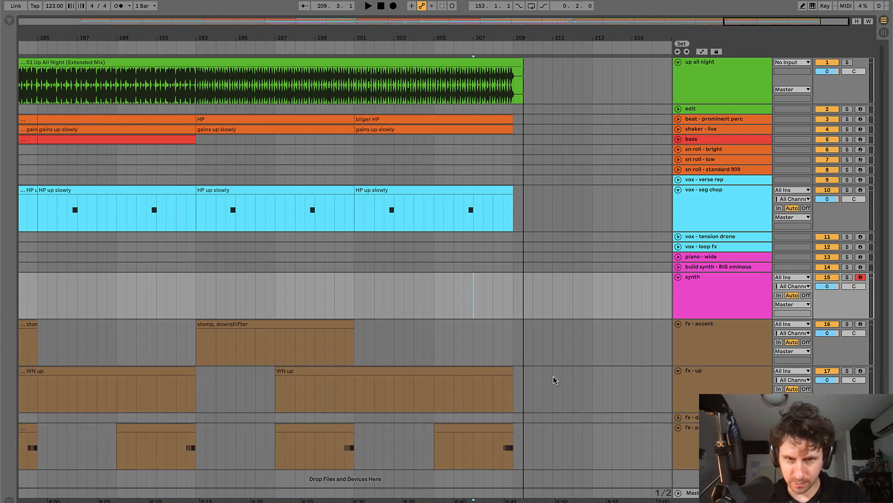
left_click(484, 379)
key("space")
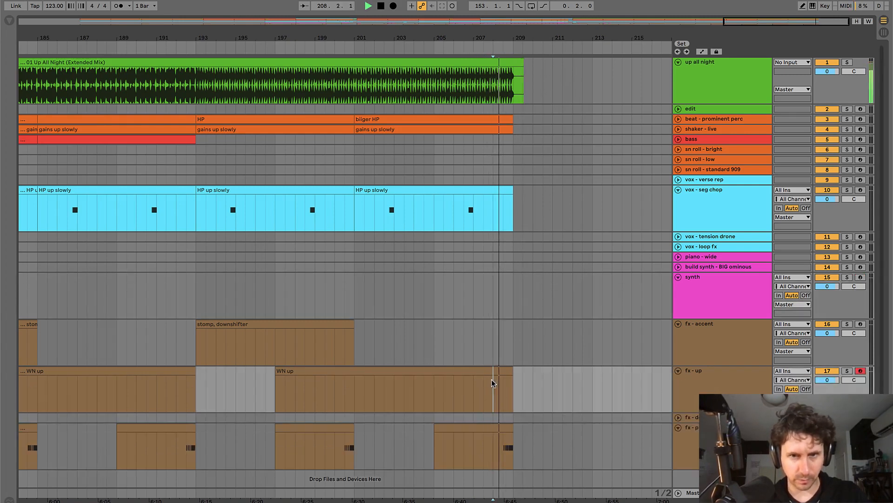
left_click_drag(492, 379, 511, 379)
key("ctrl+e")
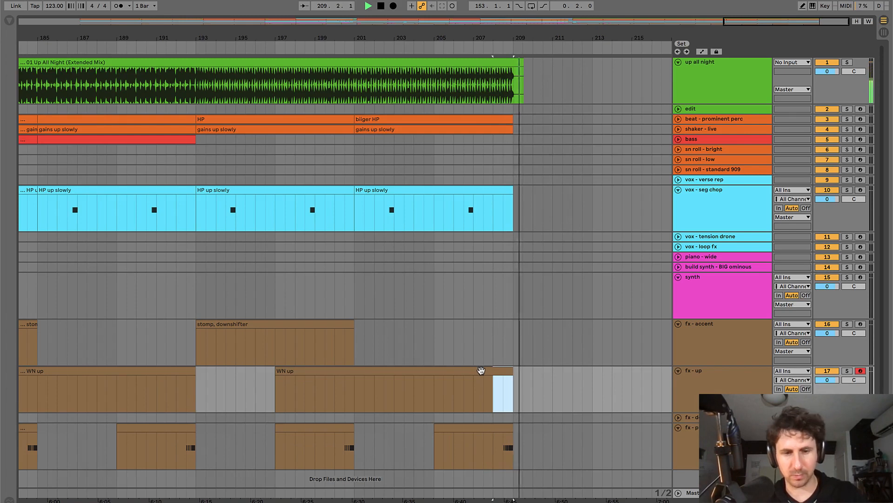
key("plus")
key("plus")
key("plus")
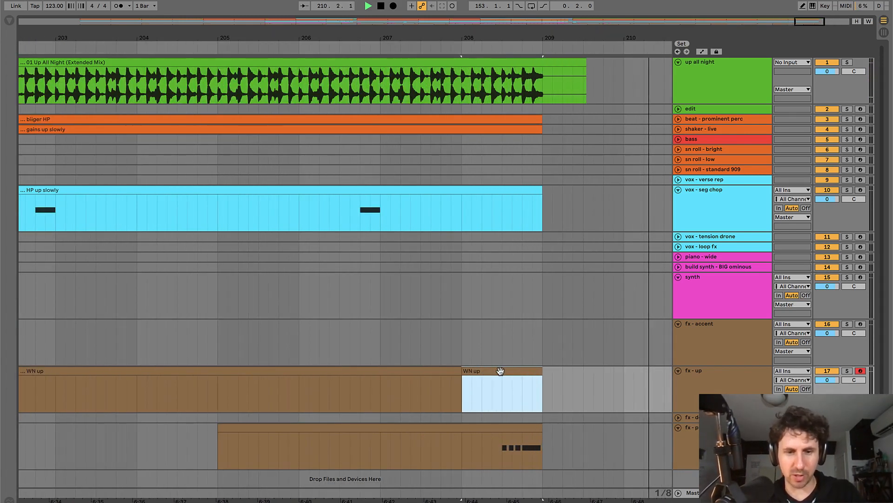
key("ctrl+r")
type("rev crash")
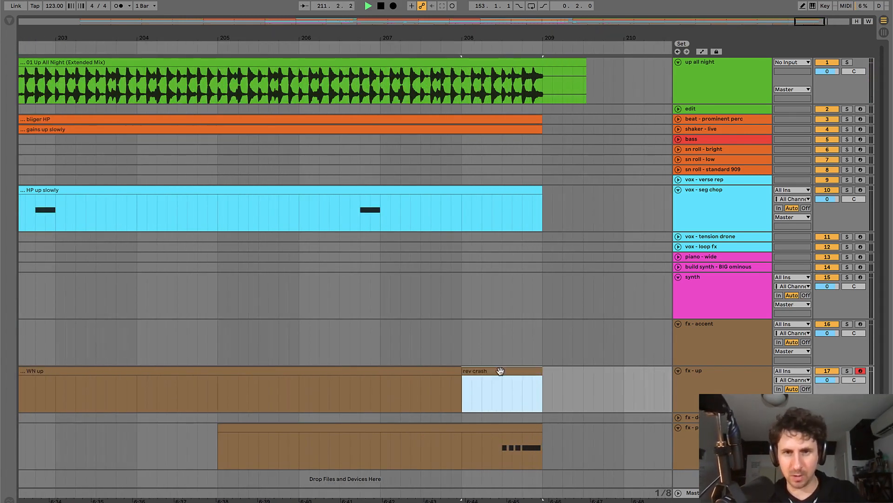
- Stop playback, show the whole arrangement and collapse all tracks except the up all night reference
left_click(438, 340)
key("minus")
key("minus")
key("minus")
key("minus")
key("minus")
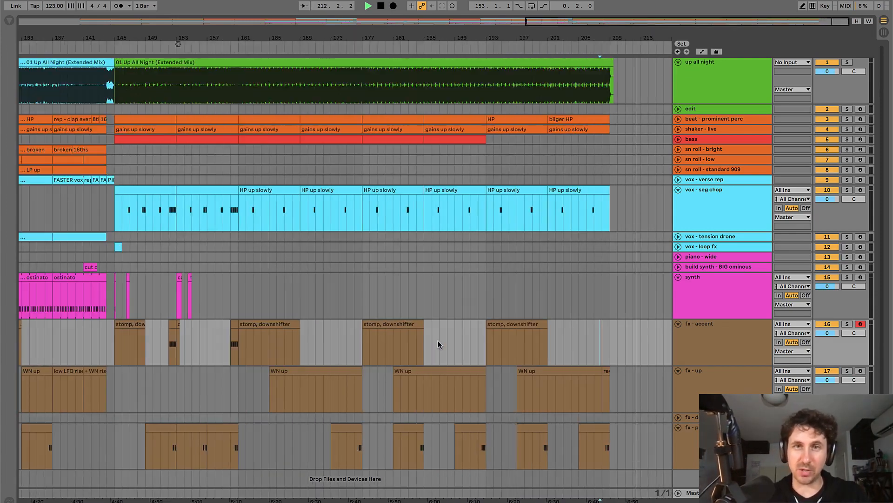
key("space")
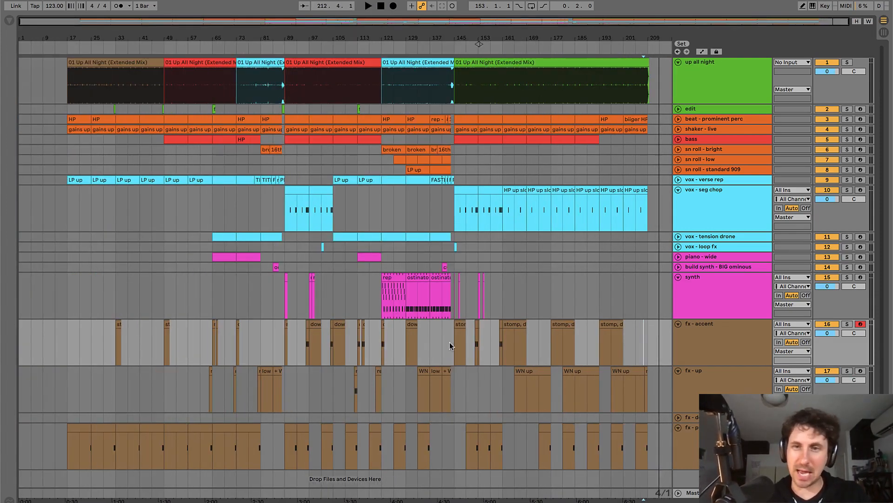
left_click(679, 324, "alt")
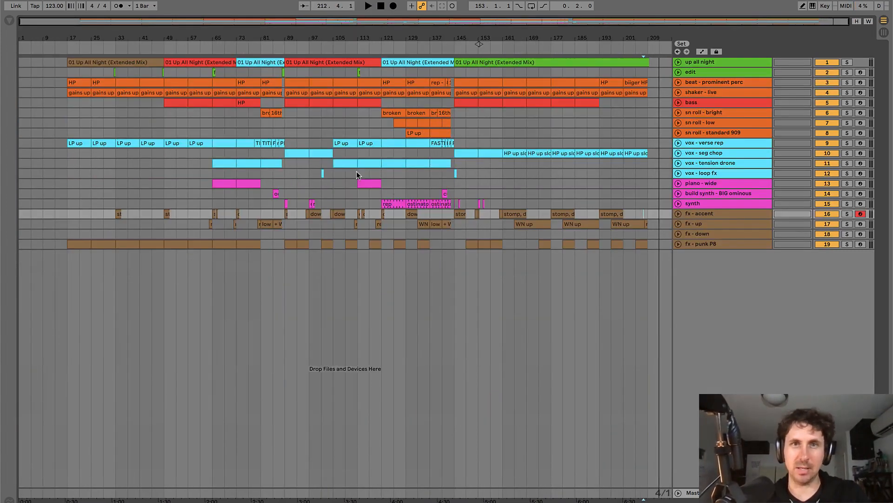
left_click(678, 62)
left_click(428, 110)
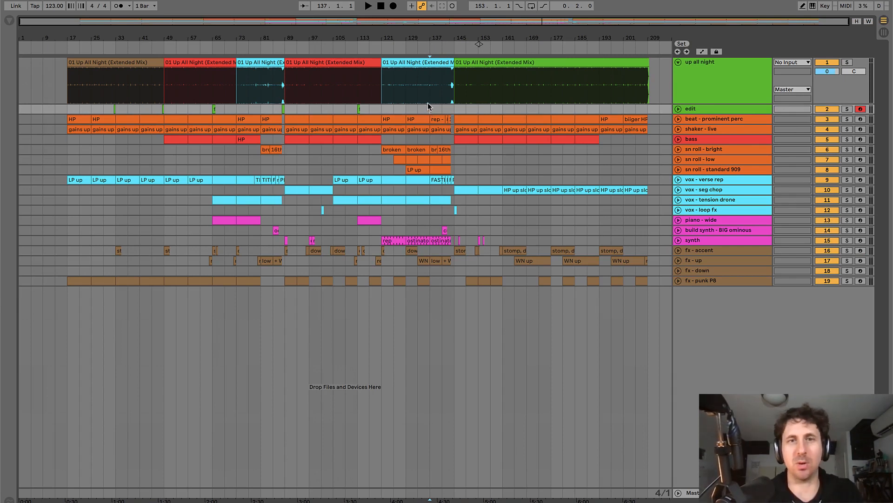
- Examine the two blue build-up sections of the reference around bar 81 and bars 137 to 145
left_click(428, 93)
key("plus")
left_click_drag(429, 95, 478, 93)
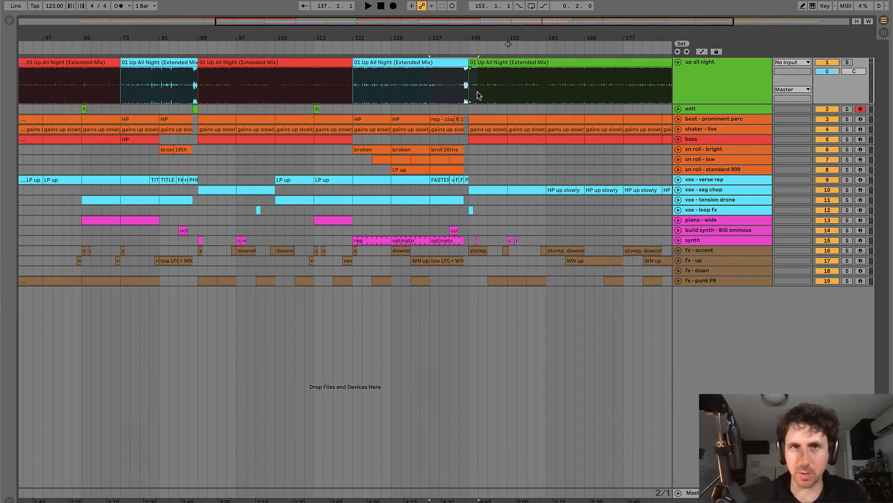
left_click(159, 89)
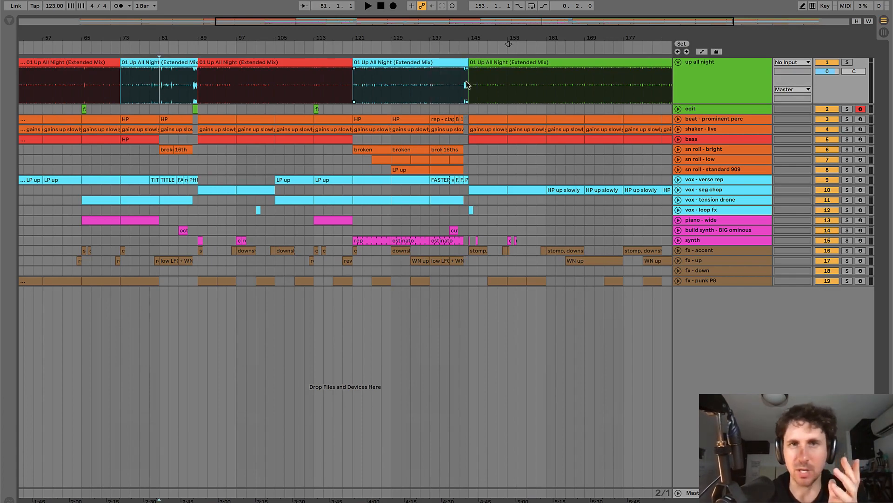
left_click(428, 88)
key("space")
key("plus")
key("space")
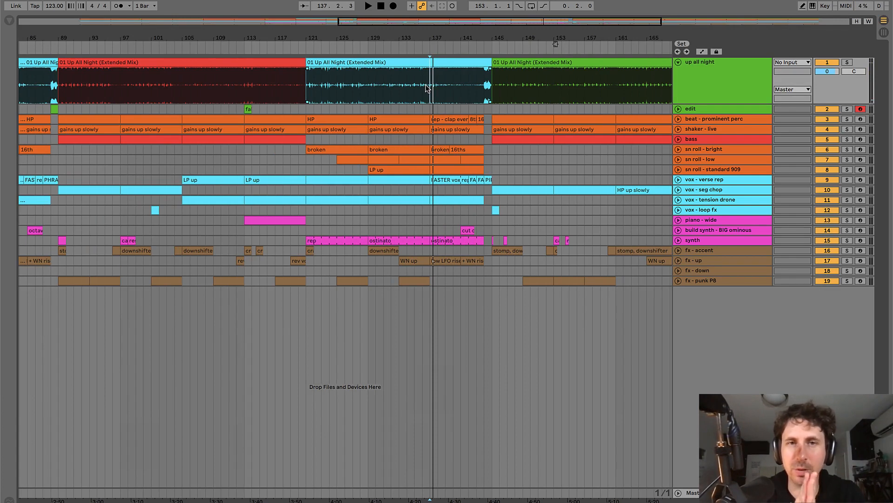
key("w")
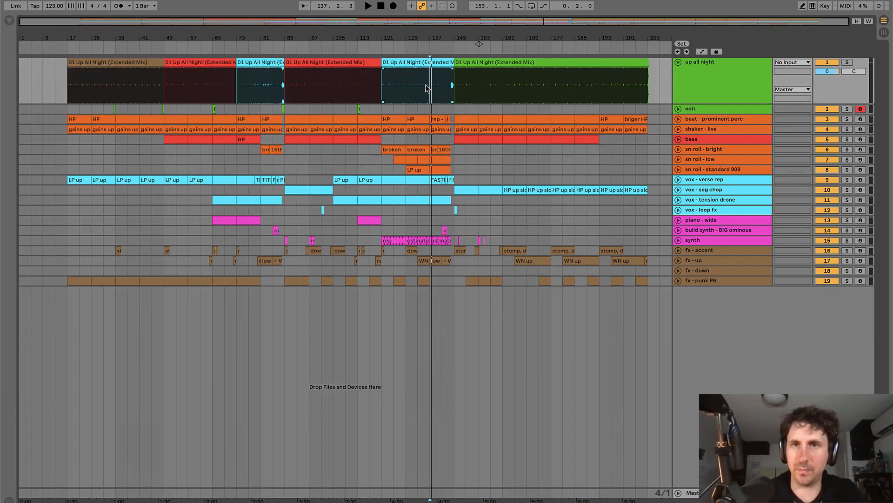
- Split the green reference clip at bar 161
left_click(550, 87)
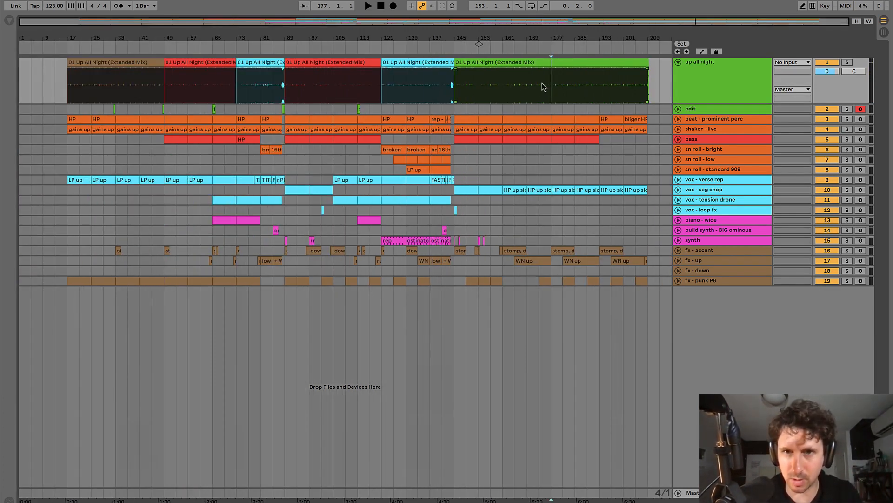
left_click(499, 88)
key("ctrl+e")
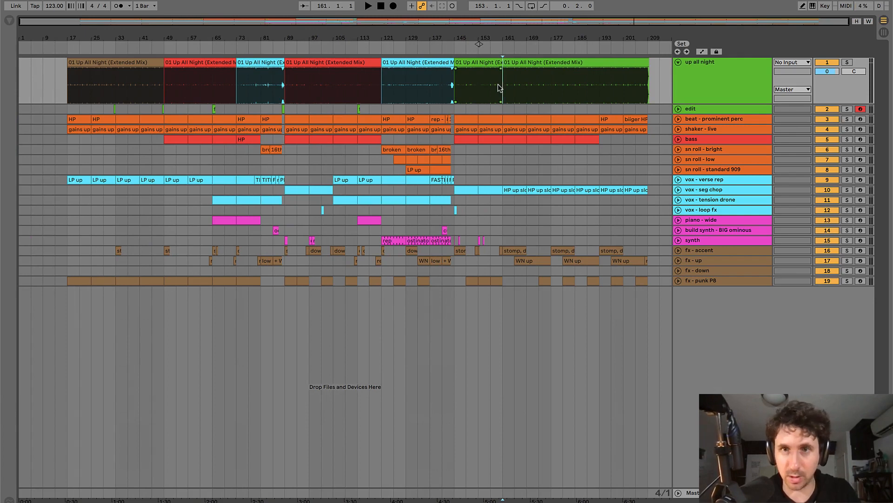
- Color the reference clip between bars 145 and 161 red and the clip from bar 161 to the end brown
left_click(539, 62)
left_click(485, 63)
right_click(485, 62)
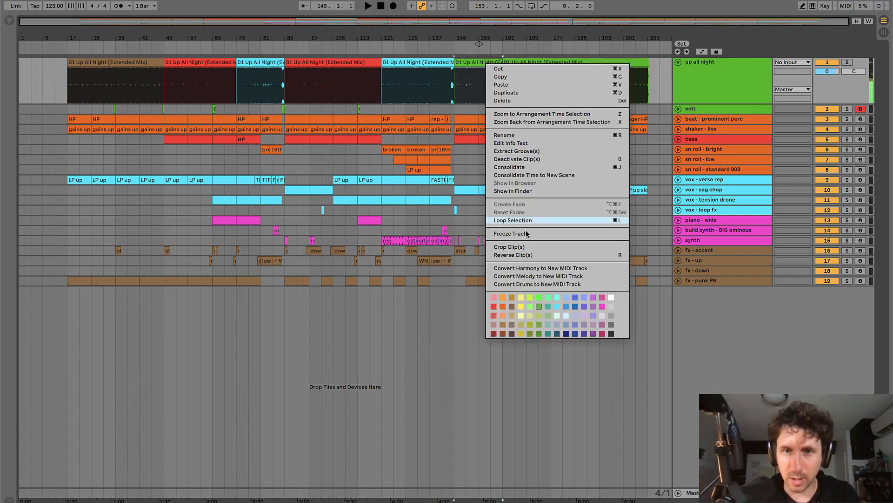
left_click(491, 307)
left_click(584, 62)
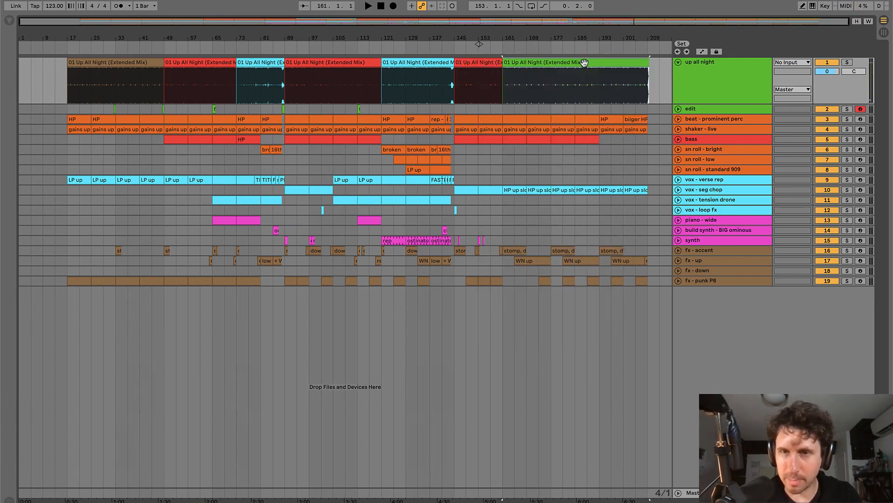
right_click(584, 62)
left_click(611, 303)
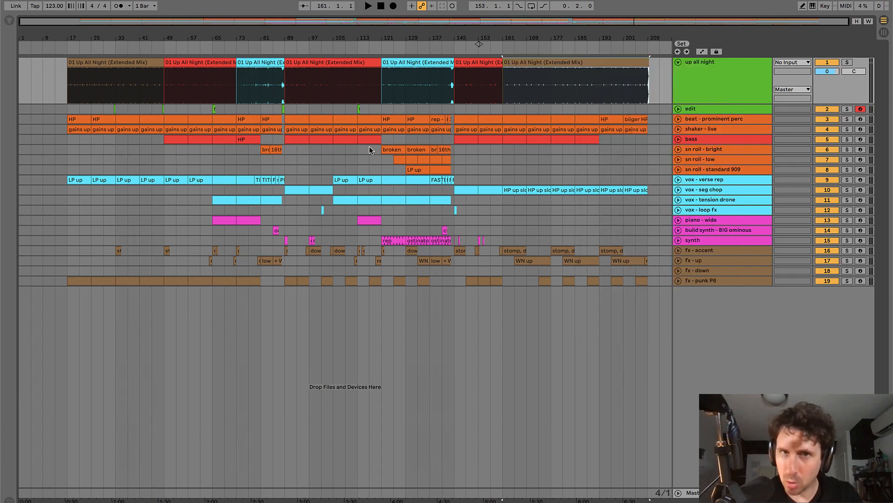
- Examine the layered clips in the second build-up and select bars 137 to 144 on the edit track
left_click(351, 159)
key("plus")
key("plus")
scroll(460, 171, "right", 4)
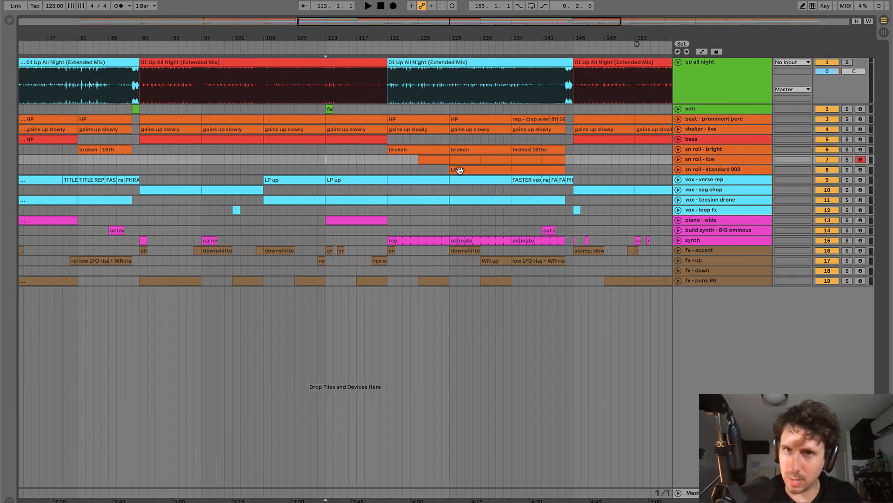
left_click(480, 233)
key("plus")
key("plus")
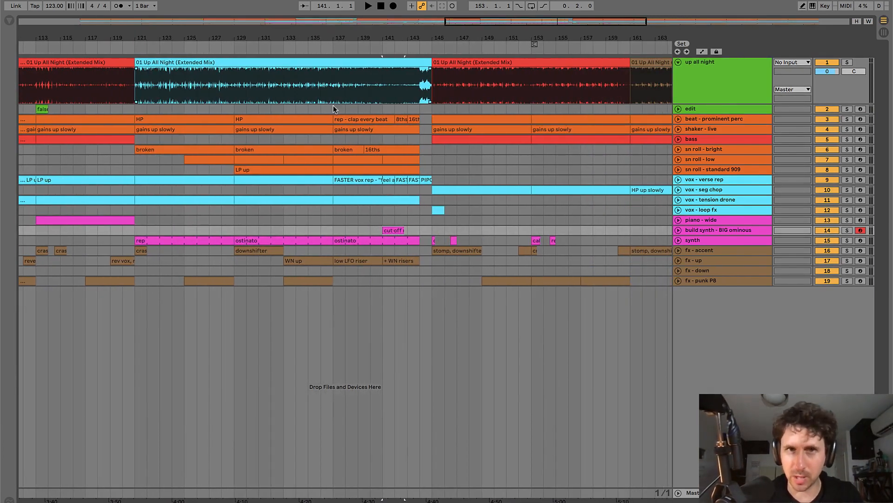
left_click_drag(333, 107, 418, 105)
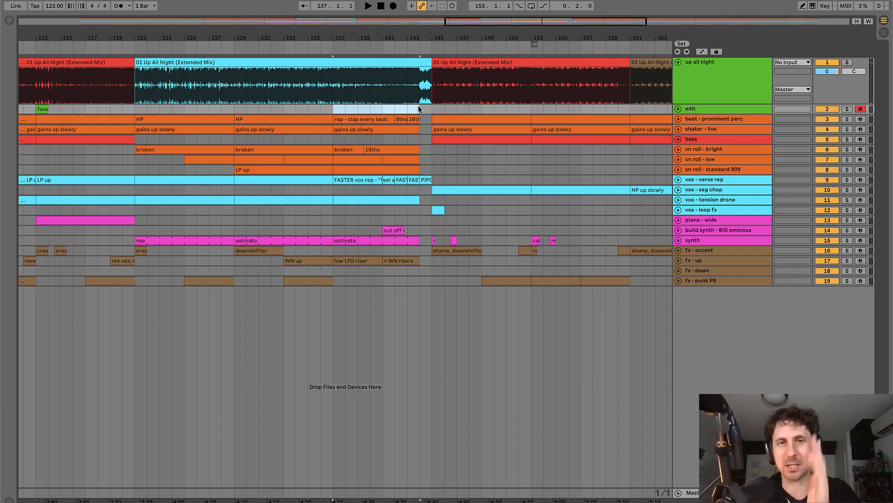
- Listen to the end of the second build-up from about bar 143 and stop playback
left_click(408, 108)
key("space")
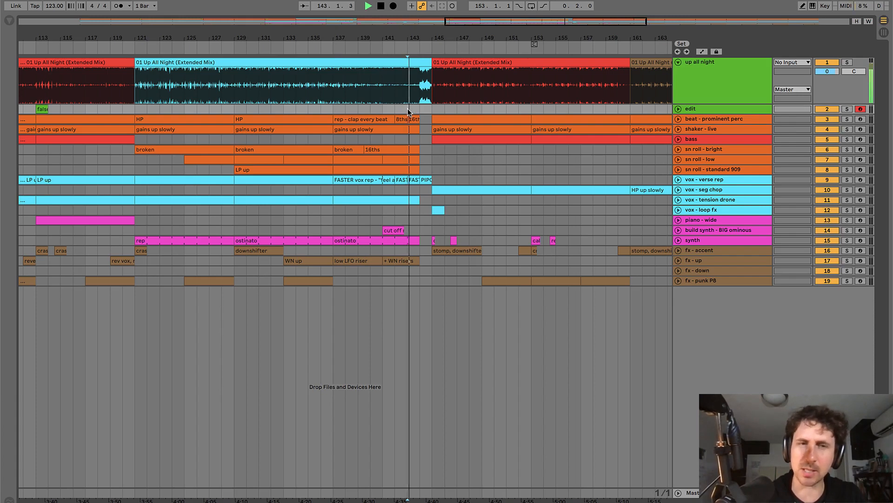
scroll(408, 108, "up", 5)
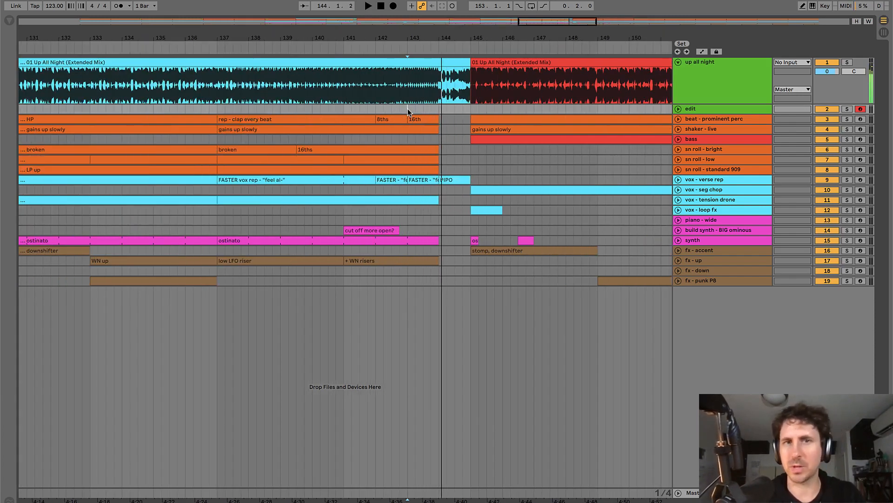
left_click(402, 108)
key("space")
scroll(401, 108, "down", 5)
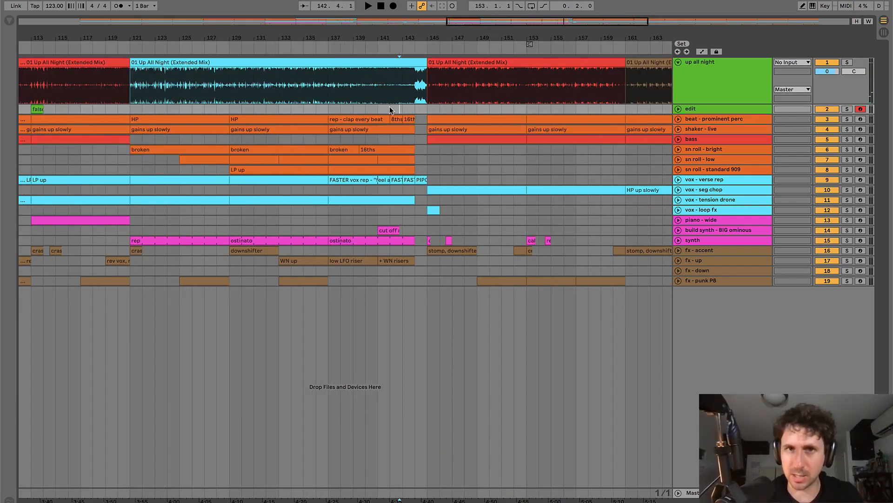
- Listen to the break at bar 144 before the second drop, stop playback and show the whole arrangement
left_click(390, 109)
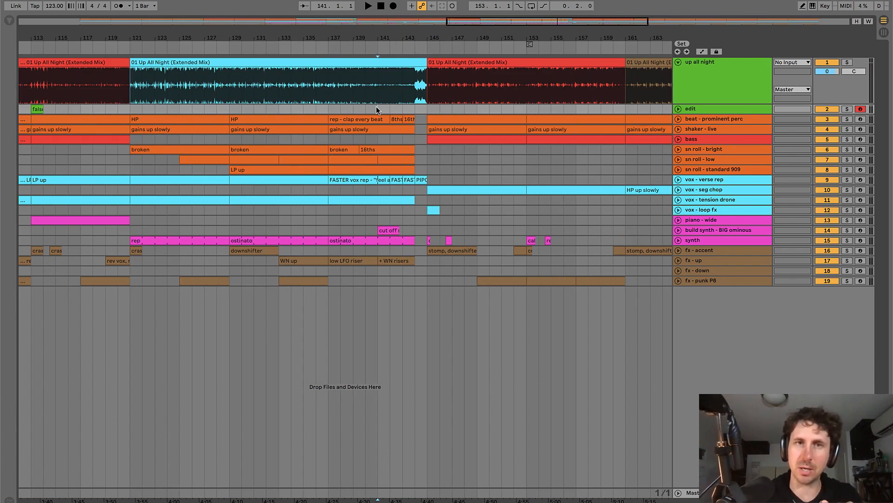
left_click(414, 109)
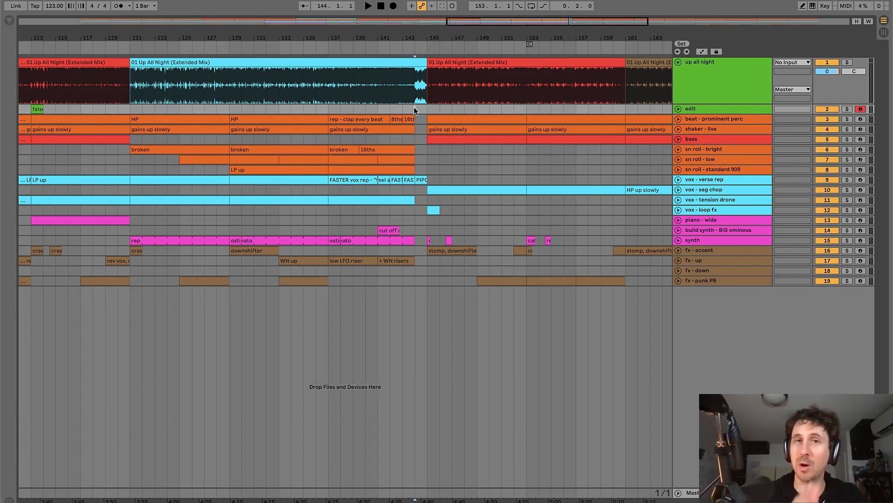
key("space")
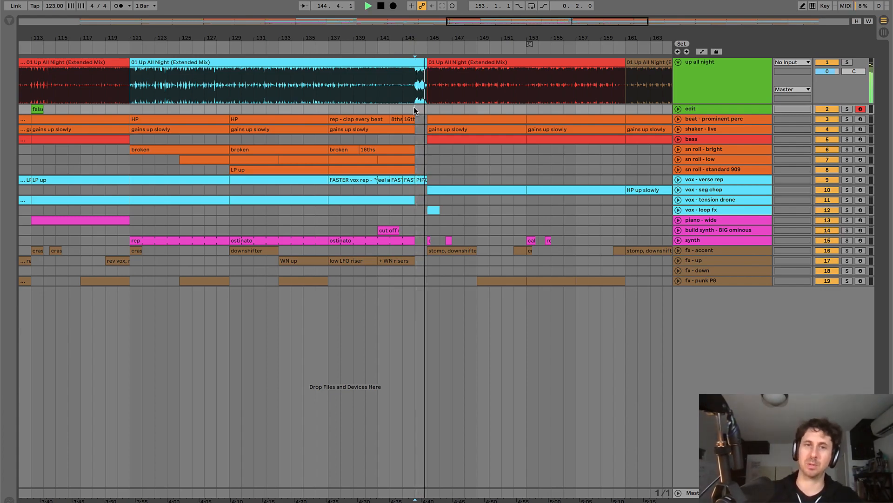
key("space")
left_click(424, 148)
key("w")
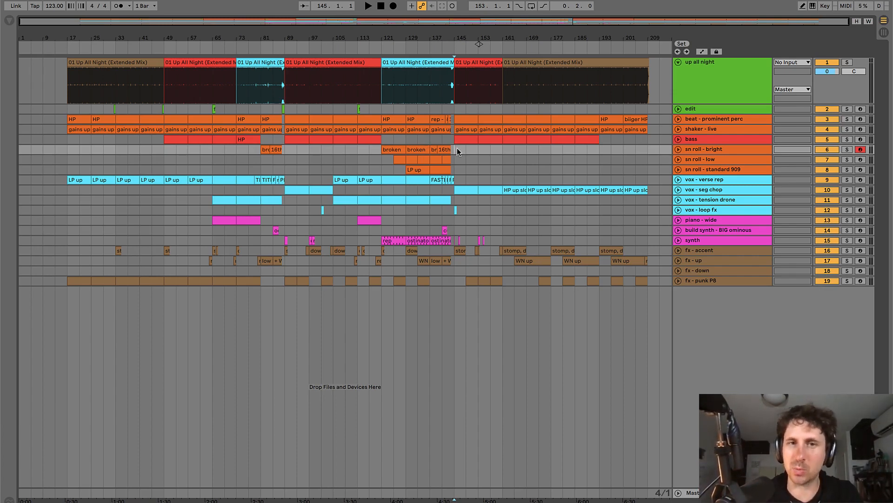
- Listen to the start of the second drop from bar 145, stop playback and select the bass clip there
key("plus")
key("plus")
scroll(456, 152, "right", 3)
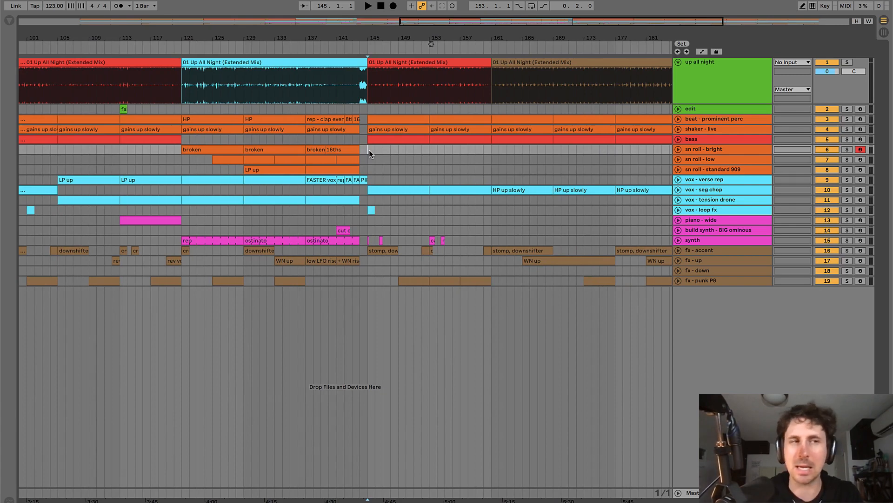
key("space")
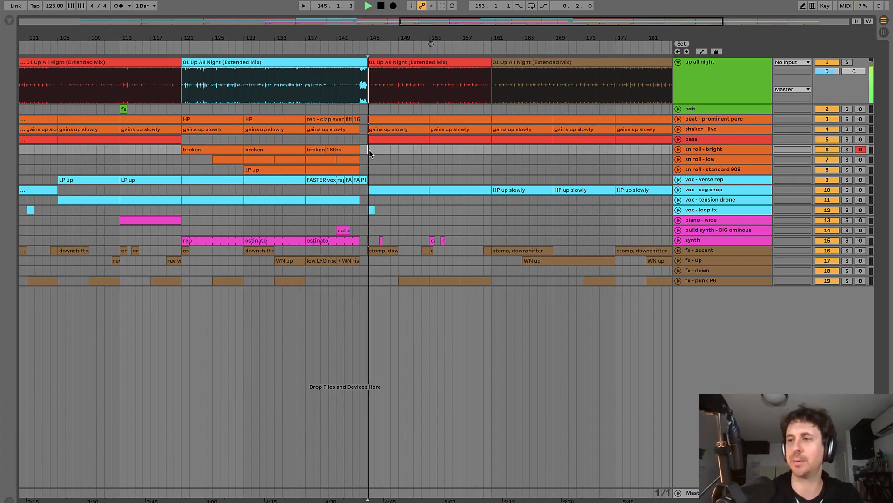
key("space")
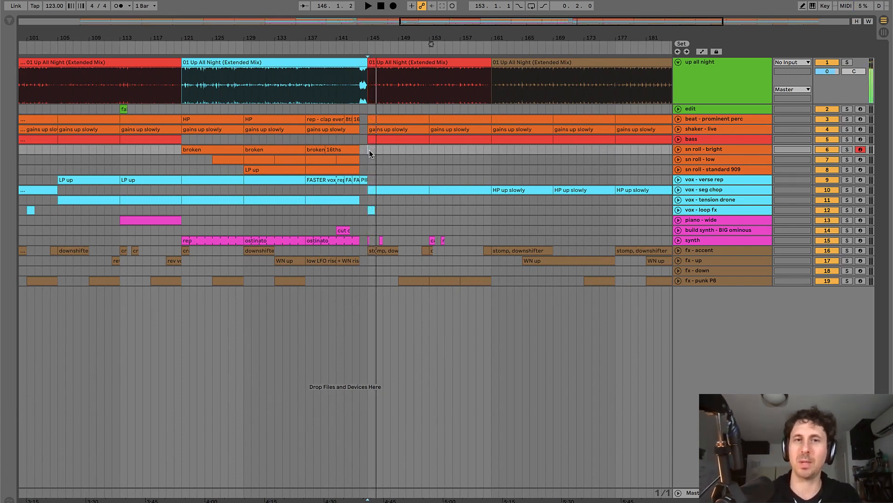
left_click(379, 141)
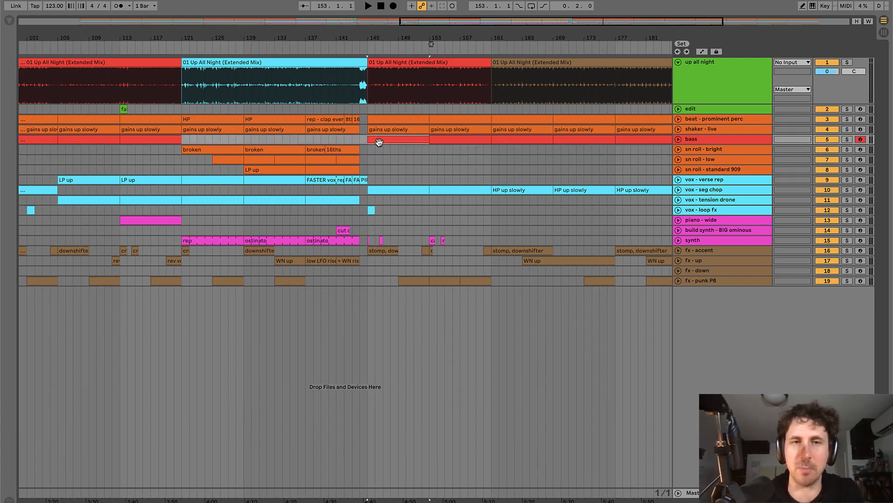
- Show the whole arrangement and compare the first-drop reference clip at bar 89 with the second-drop clip at bar 145
left_click(455, 173)
key("w")
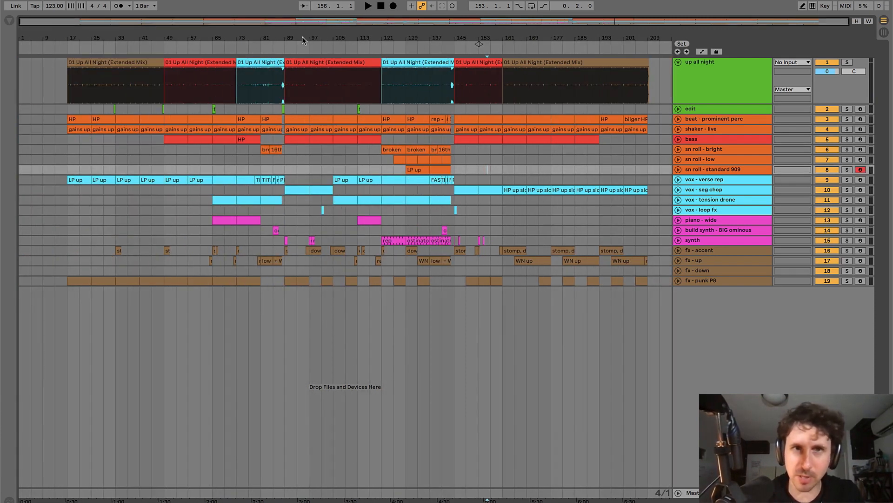
left_click(307, 67)
left_click(486, 69)
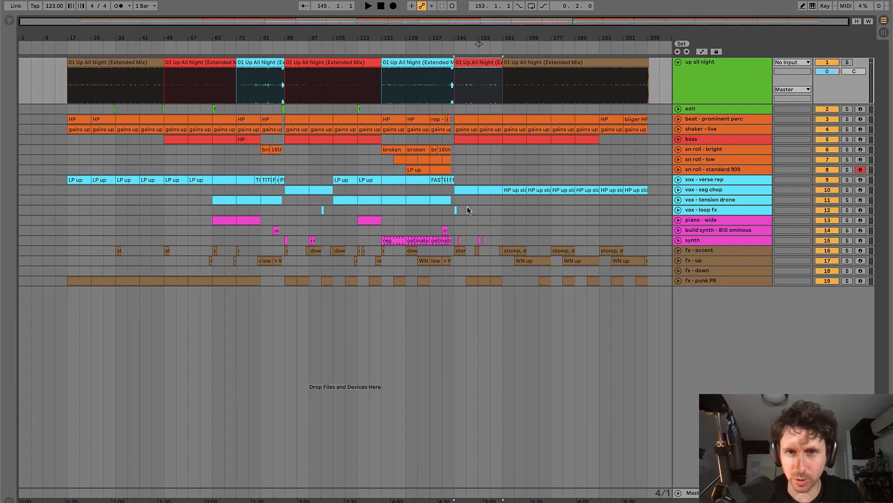
- Examine the synth parts in the first drop, selecting bars 87 to 105 across the build synth and synth tracks
left_click(286, 222)
key("plus")
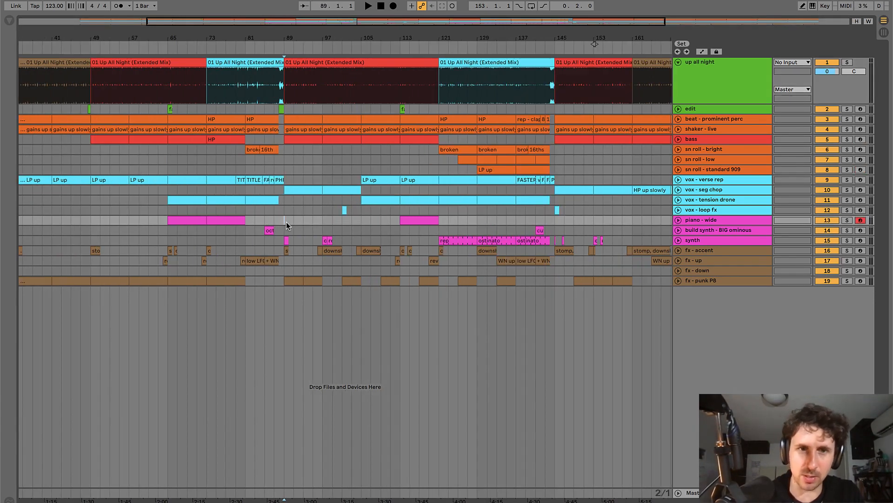
mouse_move(379, 235)
left_mouse_down()
mouse_move(416, 242)
mouse_move(400, 241)
left_mouse_up()
left_click(277, 230)
left_click_drag(277, 230, 363, 240)
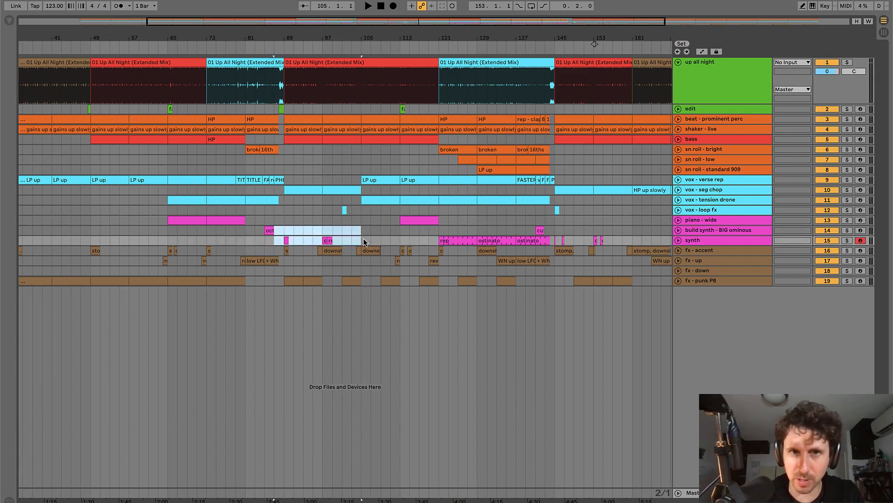
left_click(303, 180)
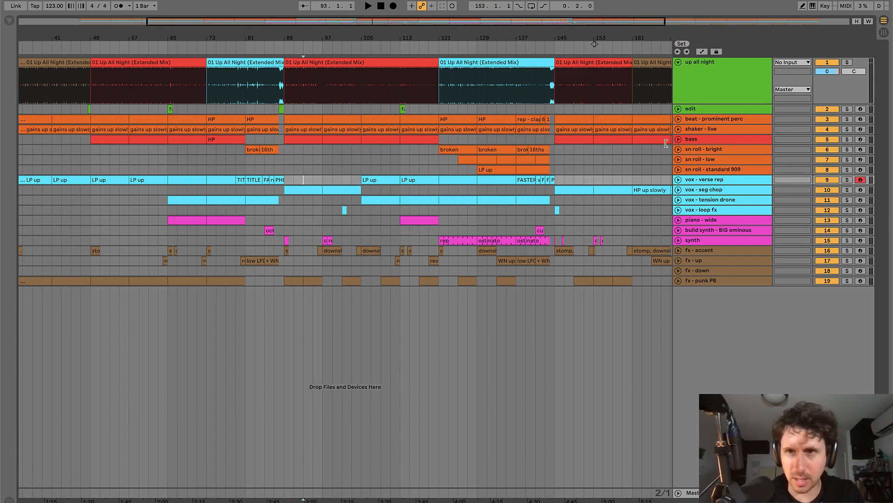
- Unfold the vox - seg chop track and compare its clips at bars 89 to 105 with the clip at bar 145
left_click(703, 191)
left_click(678, 190)
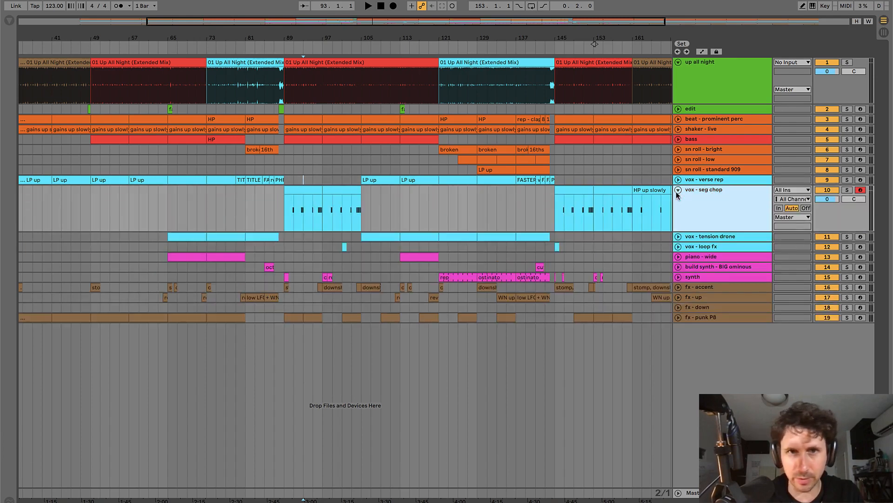
left_click(302, 186)
left_click(302, 189)
left_click(343, 190, "shift")
scroll(344, 190, "right", 2)
scroll(343, 191, "right", 2)
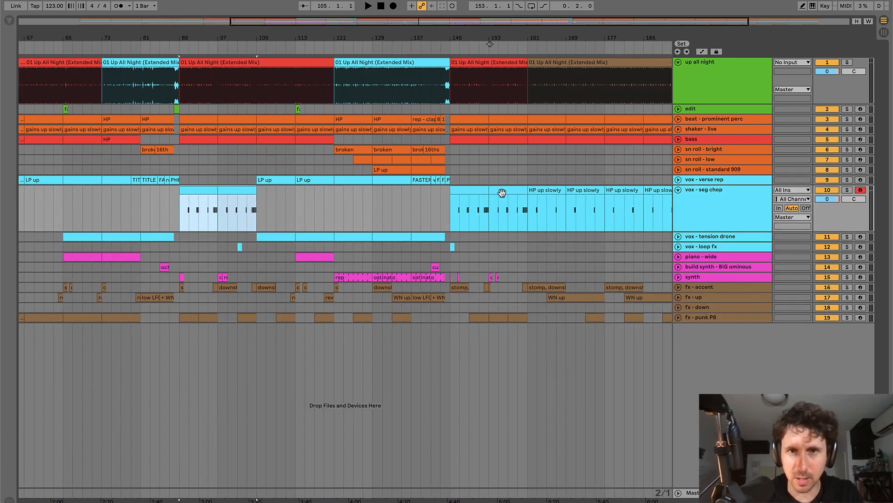
double_click(472, 193)
key("super+alt+l")
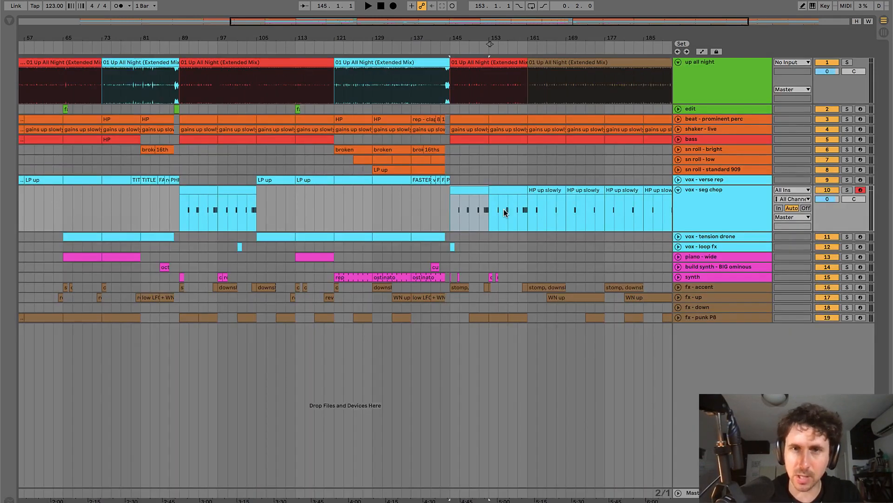
- Listen to the second drop from bar 153, stop playback and compare the short synth hits at bars 89 and 153
mouse_move(449, 267)
left_mouse_down()
mouse_move(535, 273)
mouse_move(525, 275)
left_mouse_up()
left_click(476, 258)
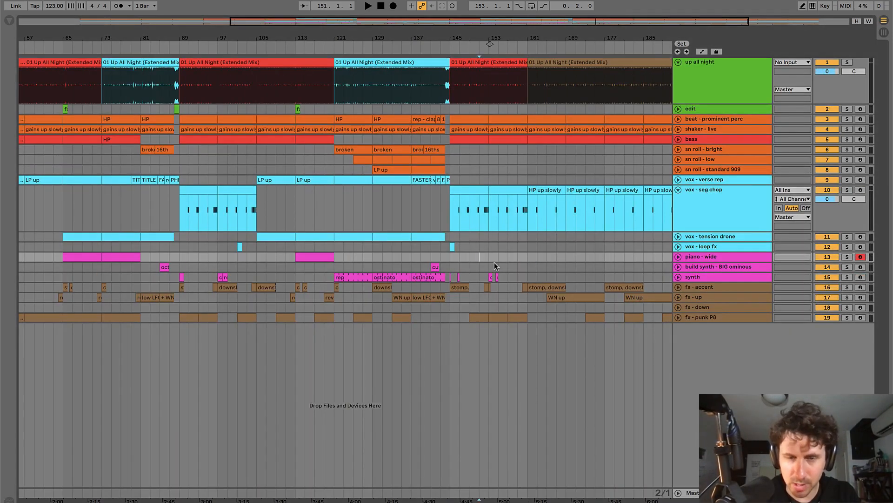
left_click(487, 266)
key("space")
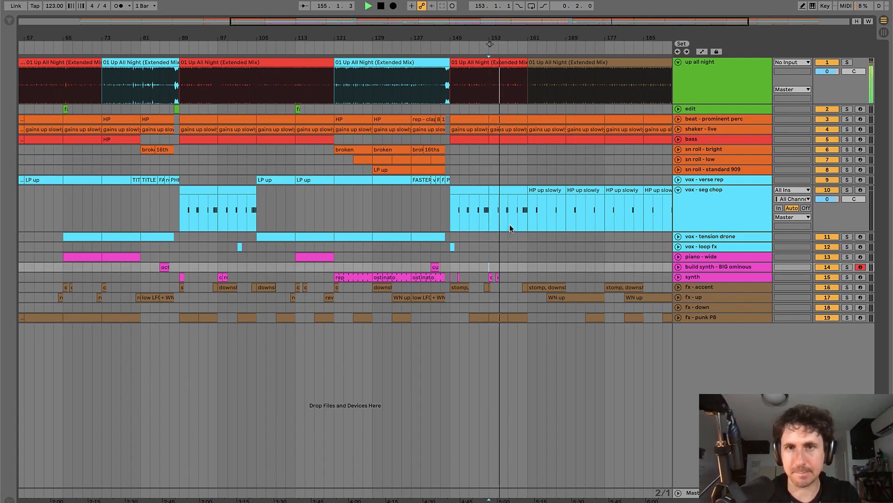
key("space")
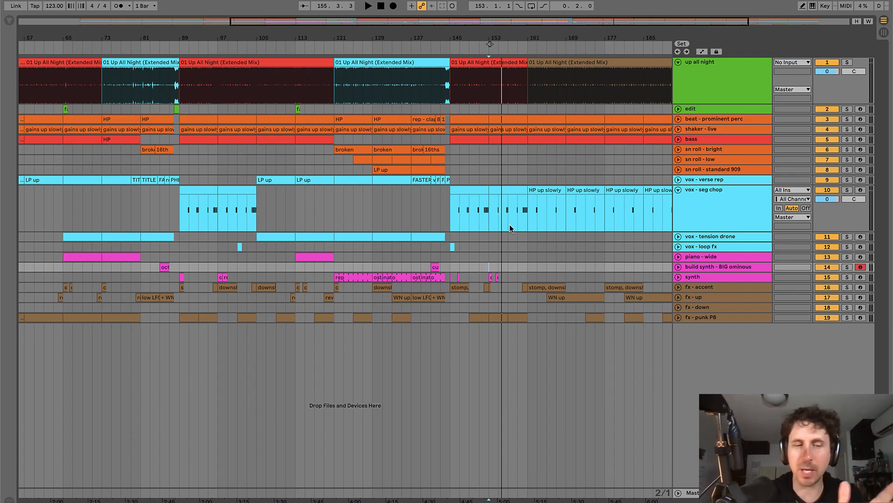
left_click_drag(177, 267, 190, 275)
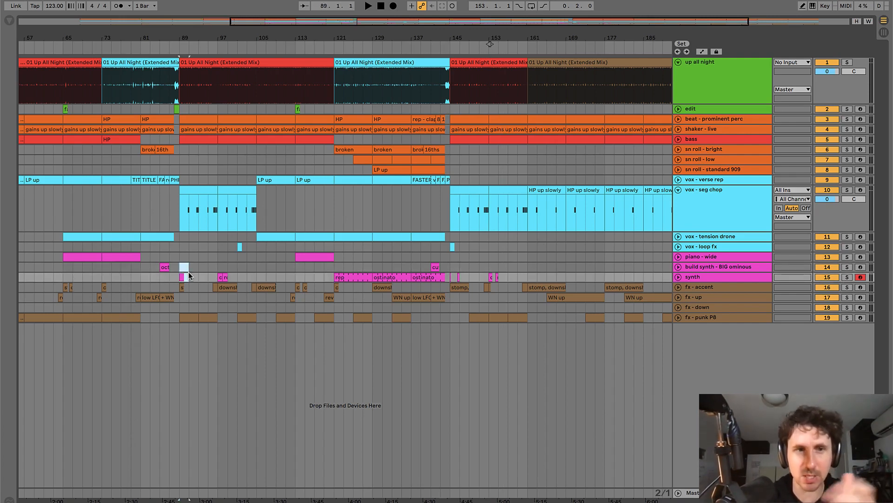
left_click_drag(449, 266, 506, 278)
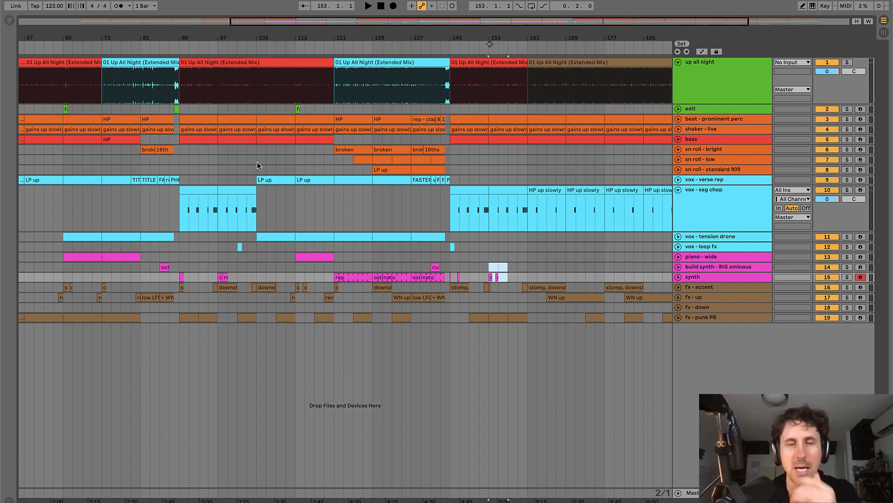
- Split the first-drop reference clip at bar 105 and select its first half
left_click(257, 81)
key("super+e")
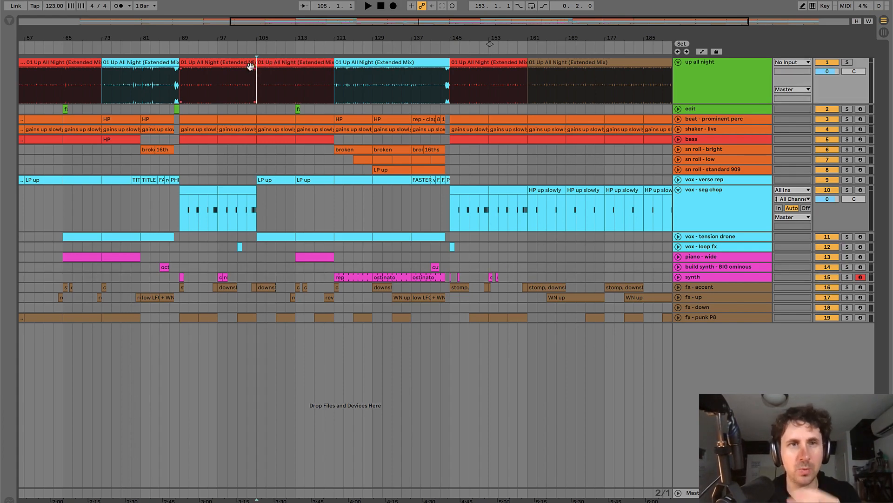
left_click(251, 66)
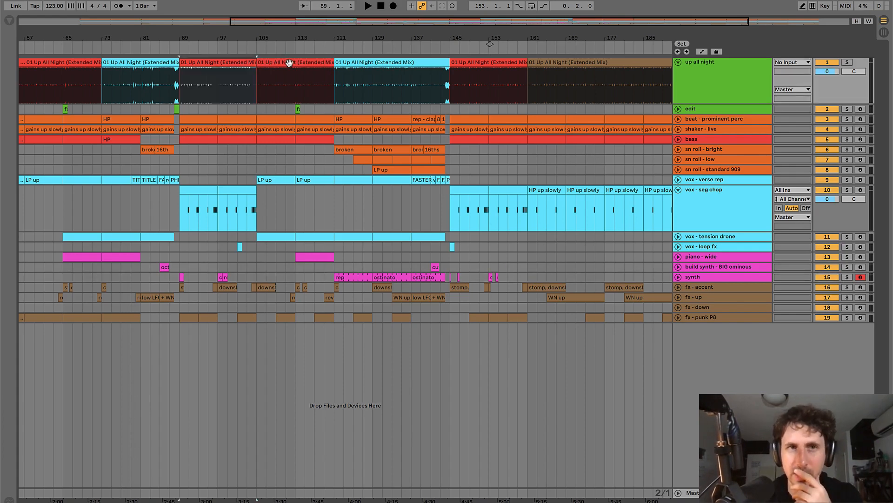
right_click(220, 64)
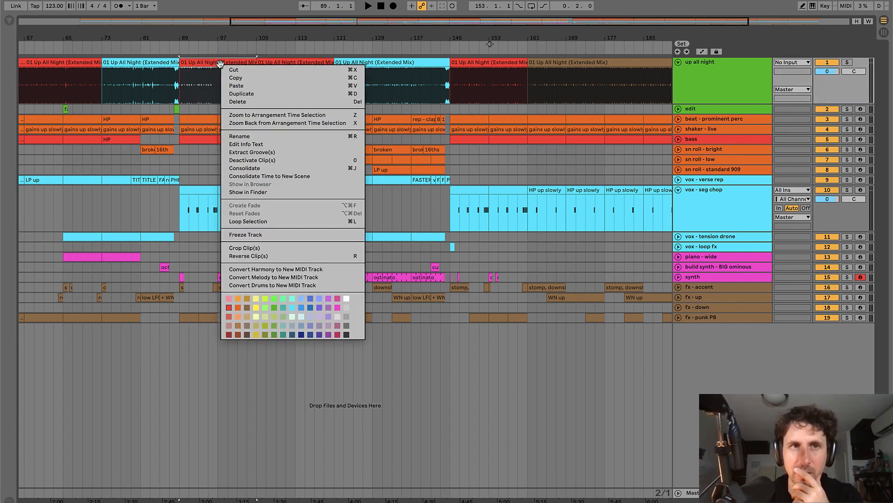
left_click(162, 160)
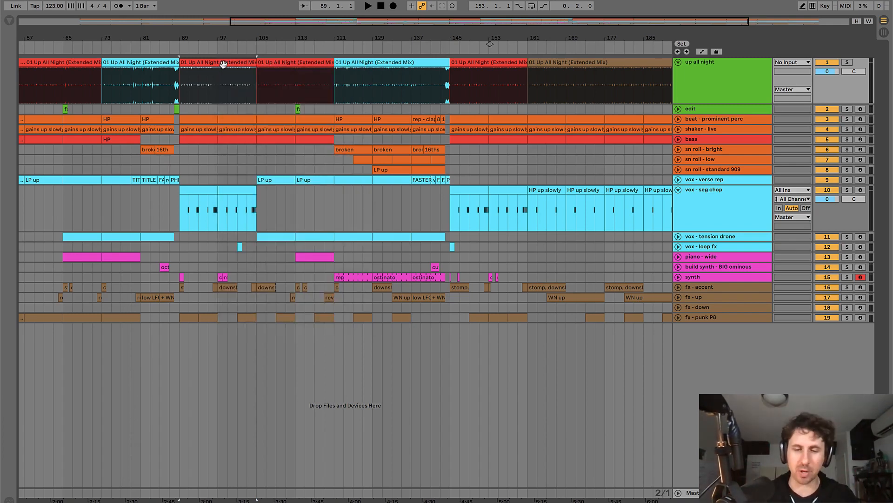
- Examine the first half of the first drop, selecting its two vox - seg chop clips and the synth tracks from bar 89 to 103
left_click(199, 187)
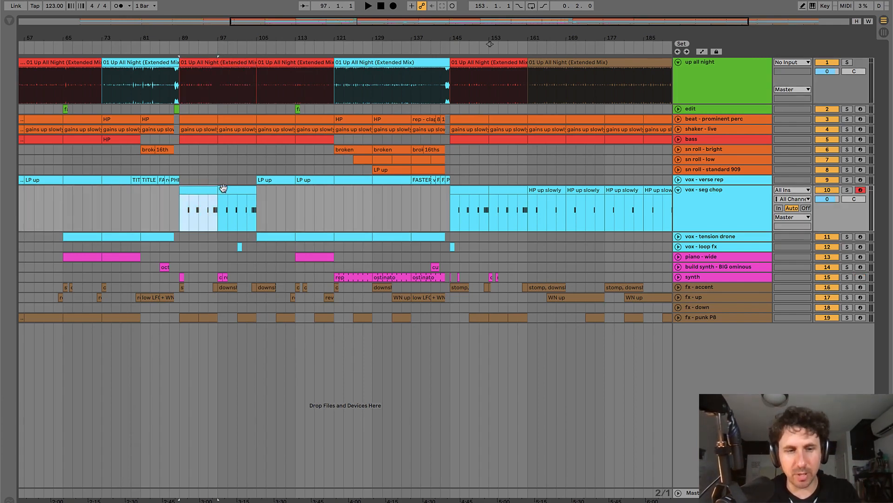
left_click(242, 189, "shift")
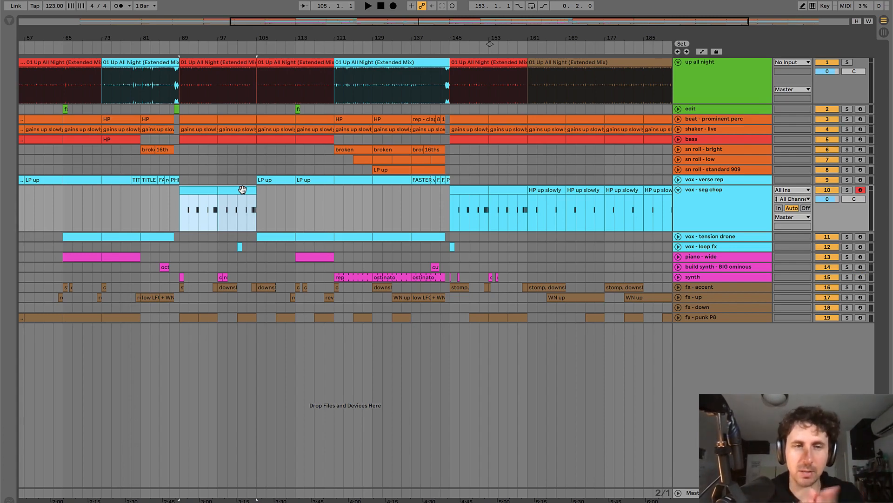
left_click_drag(181, 274, 246, 267)
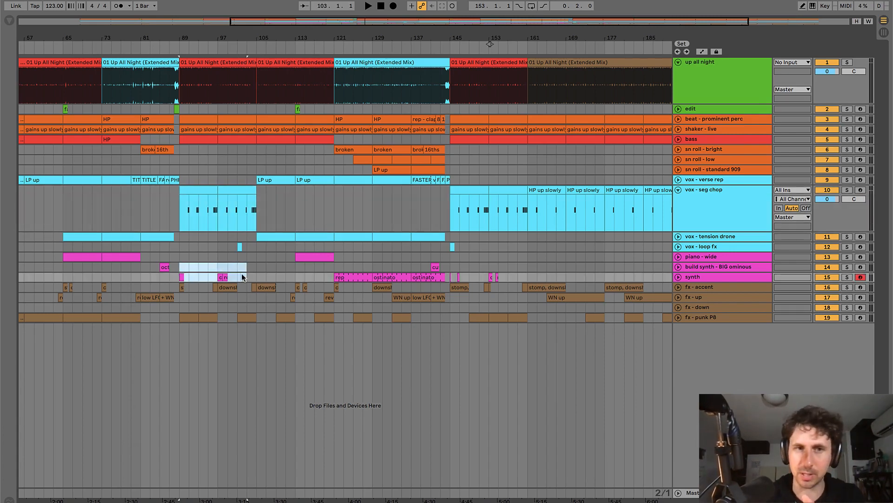
- Examine the second half of the first drop, bars 105 to 121, on the snare roll tracks and the vox - verse rep clips
left_click(274, 62)
left_click_drag(257, 158, 333, 168)
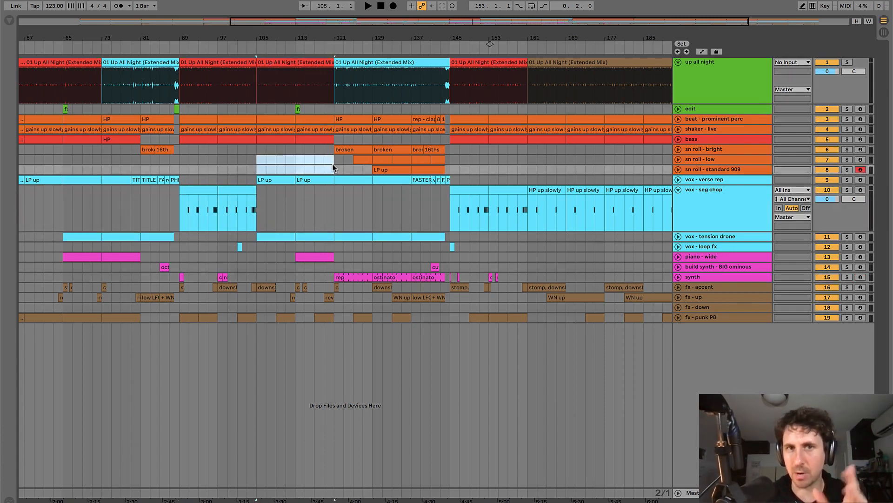
left_click_drag(179, 158, 333, 168)
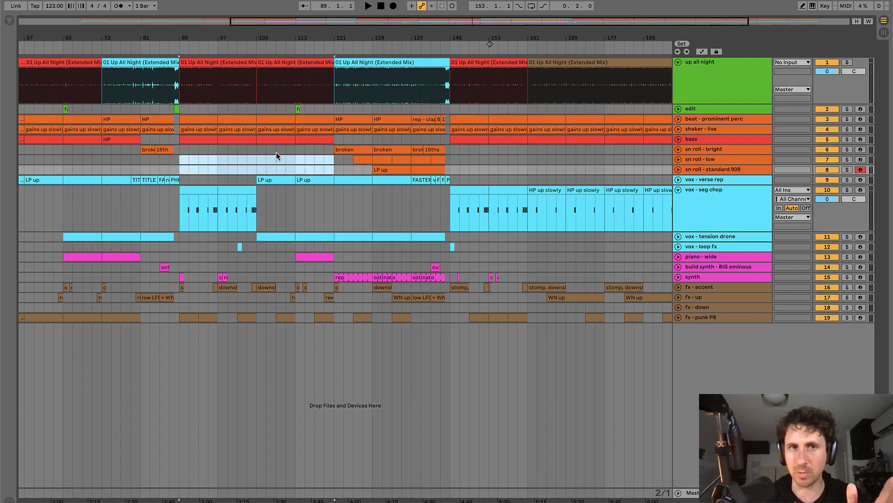
left_click(274, 152)
left_click_drag(257, 157, 413, 191)
left_click(265, 180)
left_click(307, 180, "shift")
- Examine bars 121 to 137 of the second build-up across the vox - seg chop and snare tracks and place the playhead at bar 121
left_click_drag(335, 200, 411, 200)
scroll(412, 201, "right", 1)
scroll(412, 200, "right", 2)
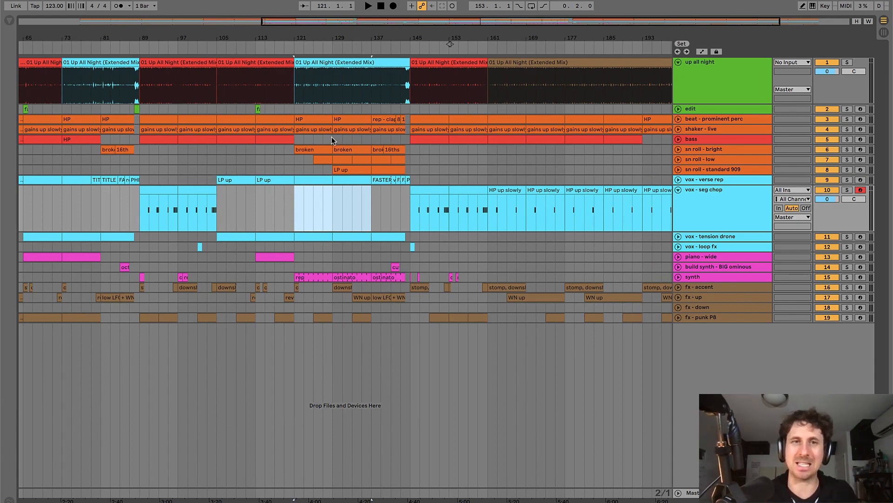
left_click(332, 109)
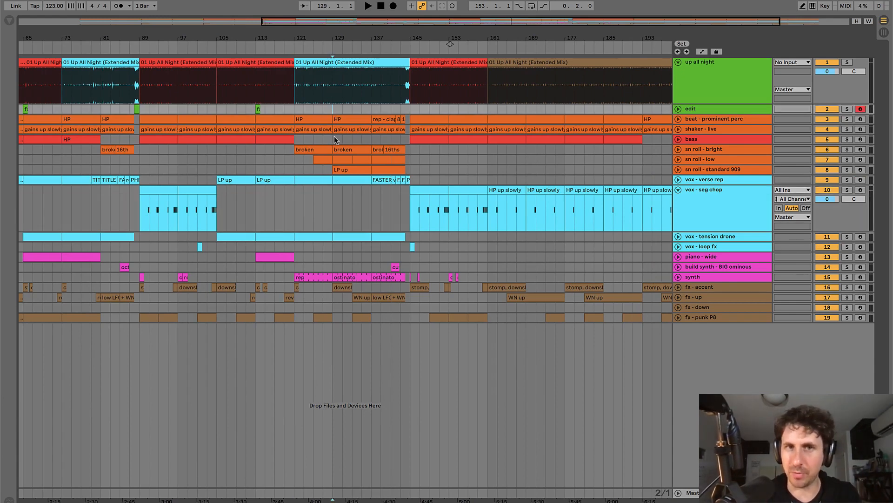
left_click_drag(334, 137, 367, 172)
left_click(329, 197)
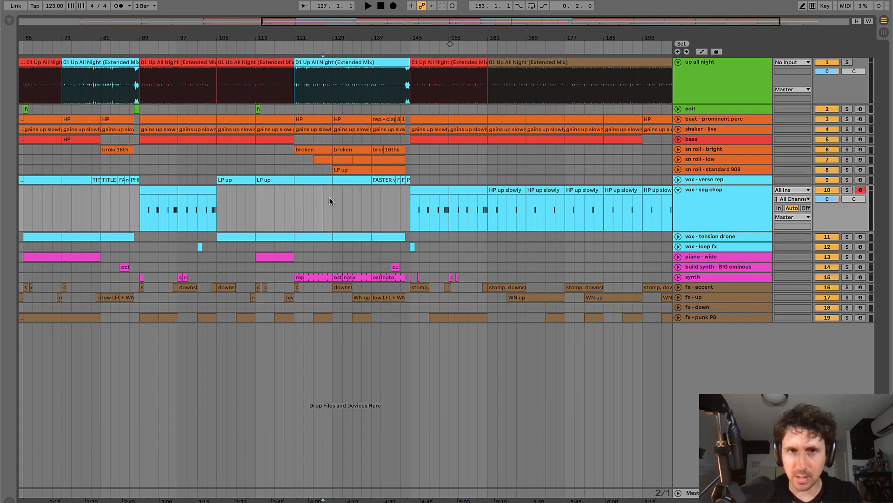
left_click(291, 199)
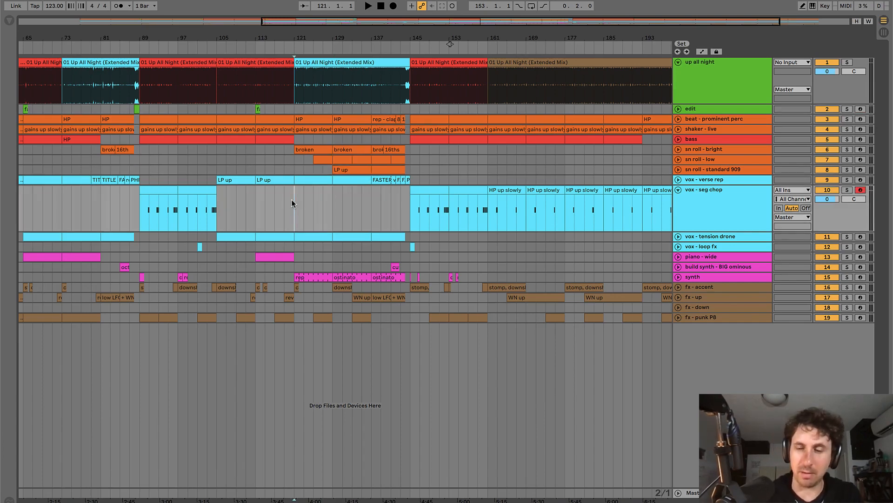
- Unfold the synth track, listen to its rep clip from bar 121, select the ostinato clip at bar 129 and stop playback
key("plus")
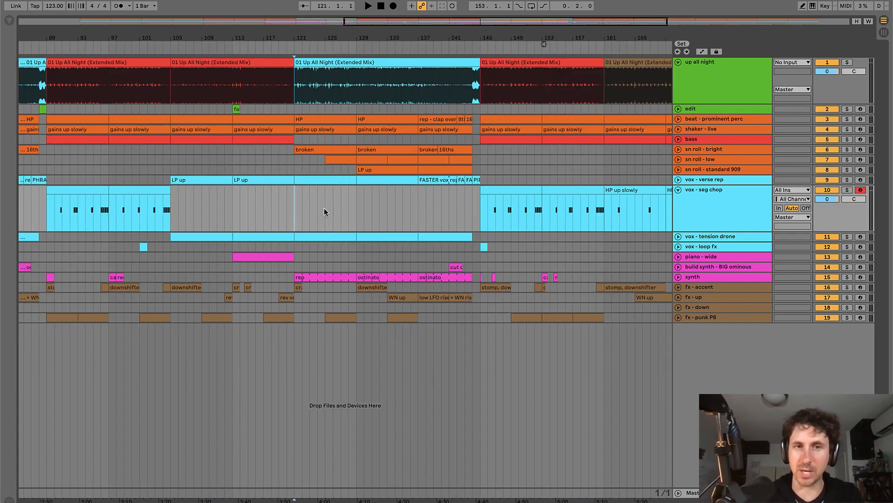
left_click(678, 277)
left_click_drag(291, 210, 366, 205)
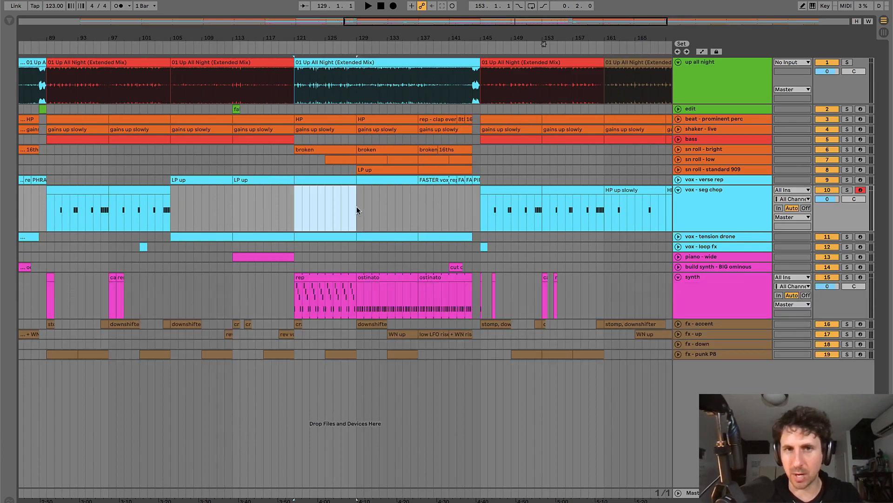
left_click(318, 275)
key("space")
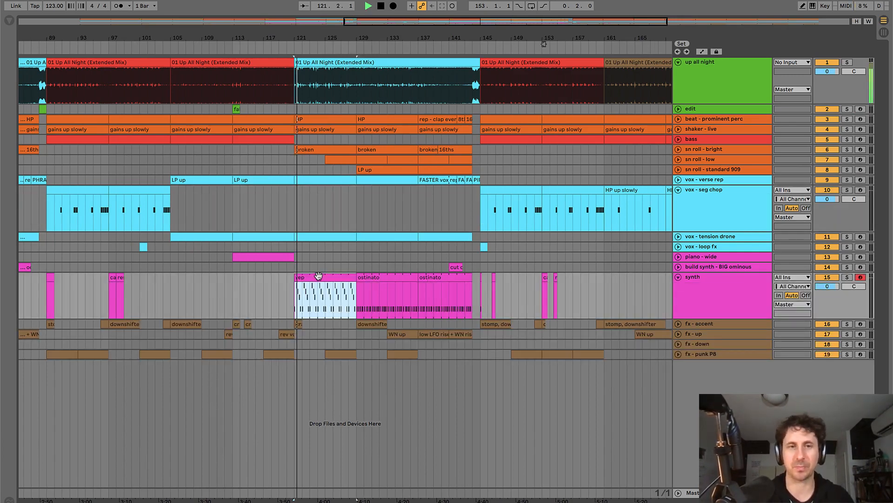
left_click(389, 277)
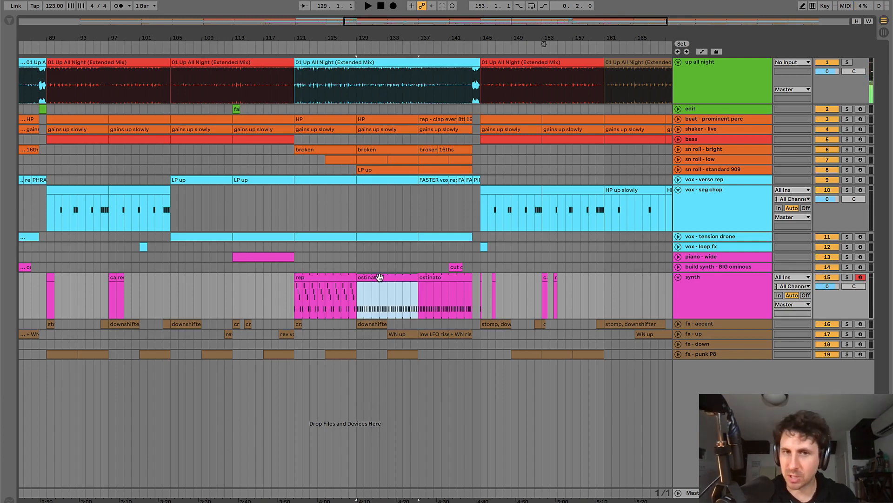
key("space")
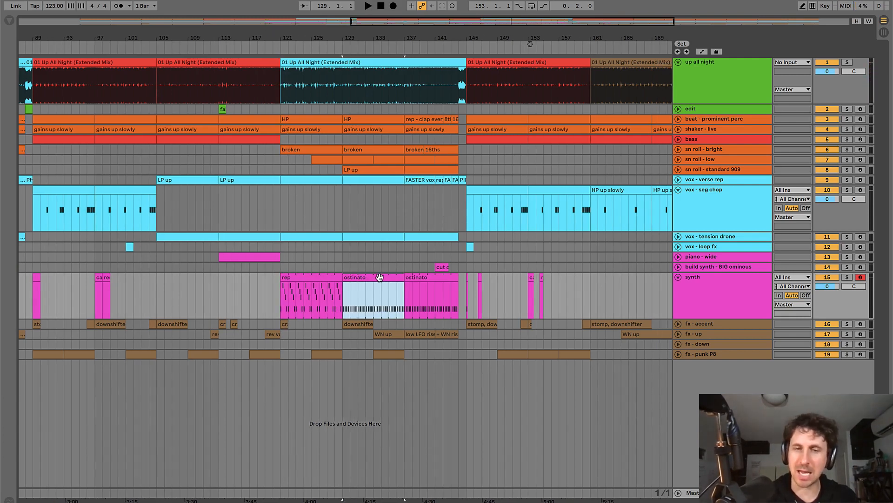
- Listen to the synth track's ostinato clip from bar 129, place the playhead at bar 137 and stop playback
key("minus")
key("space")
scroll(378, 277, "right", 3)
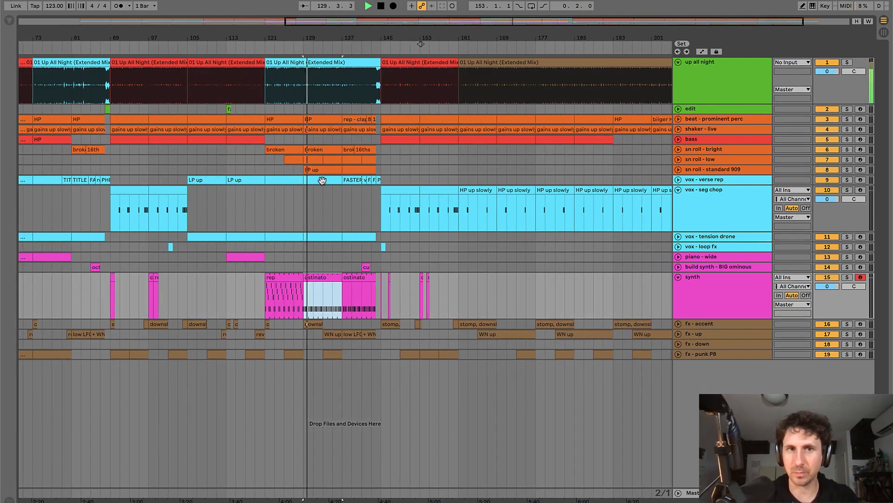
left_click(341, 140)
key("space")
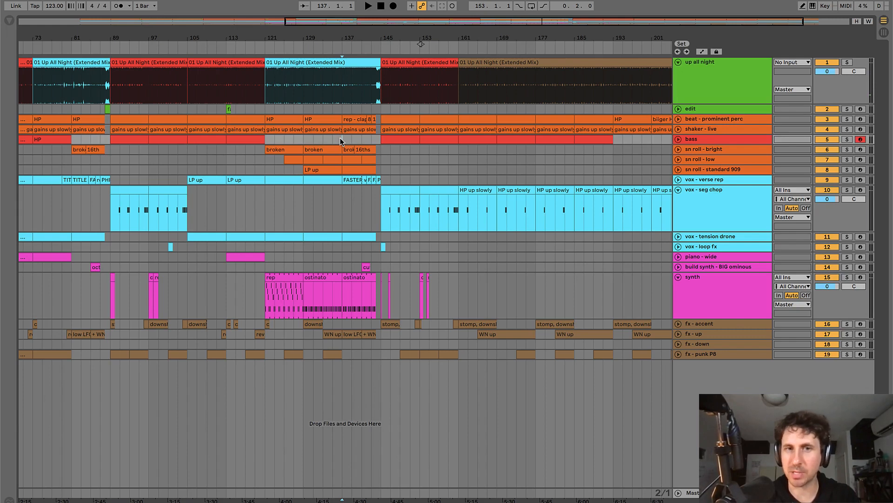
- Listen to the second build-up from bar 137, move the playhead to bar 141 and stop playback
key("space")
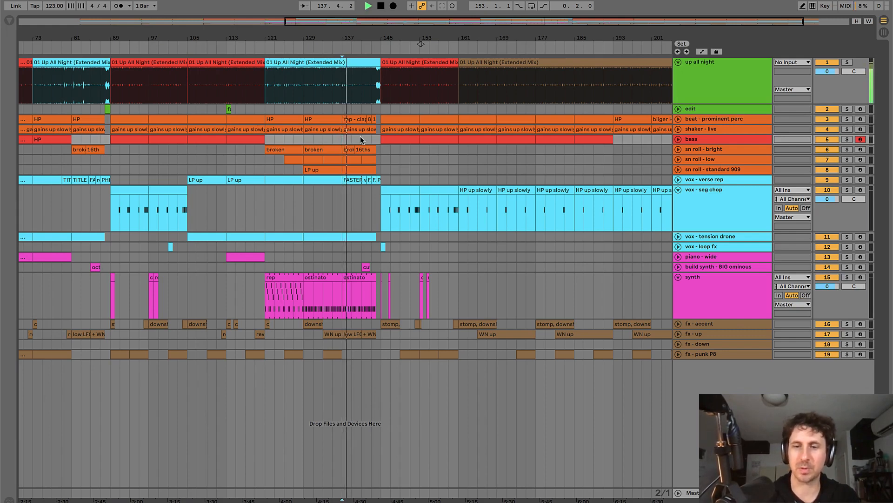
key("plus")
key("plus")
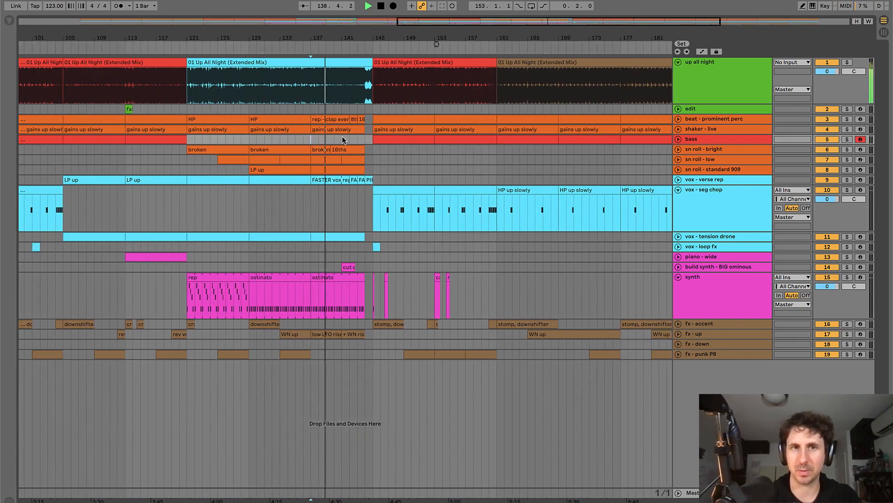
left_click(339, 136)
key("space")
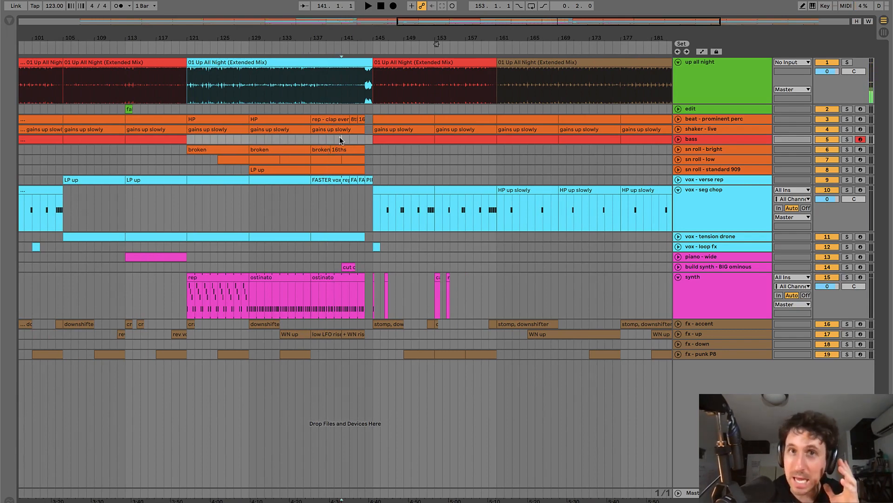
- Unfold the build synth - BIG ominous track and listen from its clip at bar 141 into the second drop
left_click(346, 267)
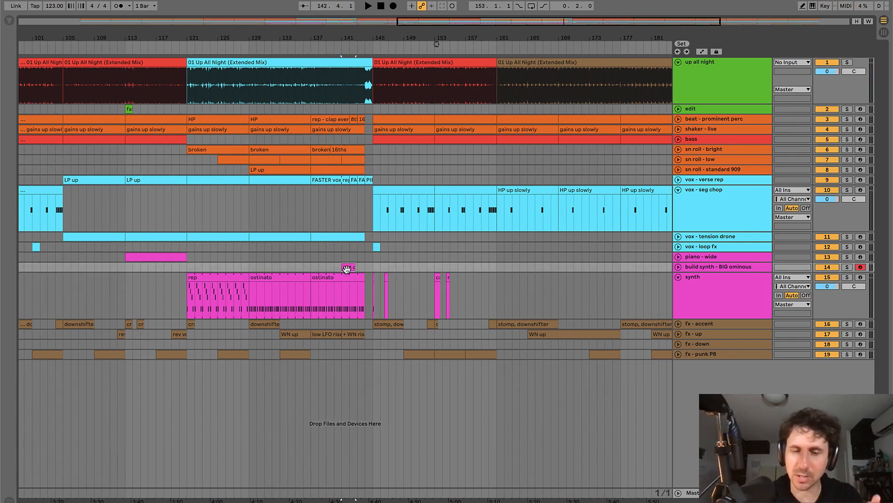
left_click(678, 267)
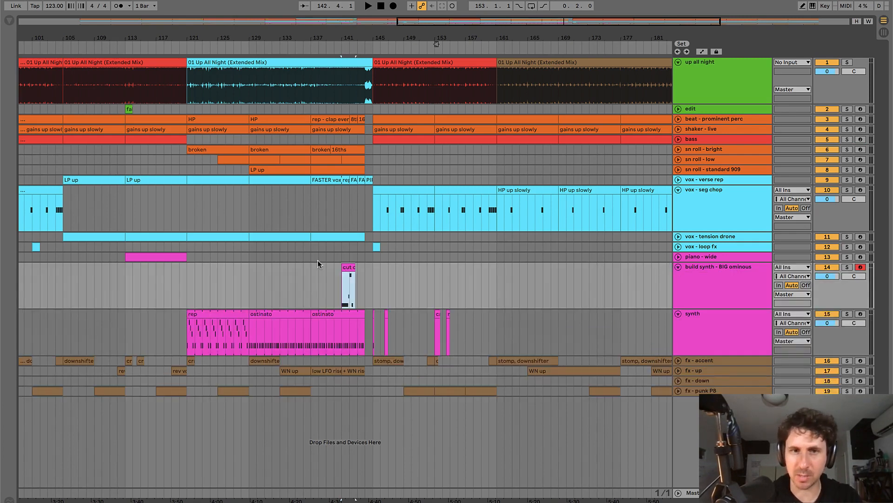
key("space")
scroll(350, 268, "down", 3)
scroll(350, 268, "right", 2)
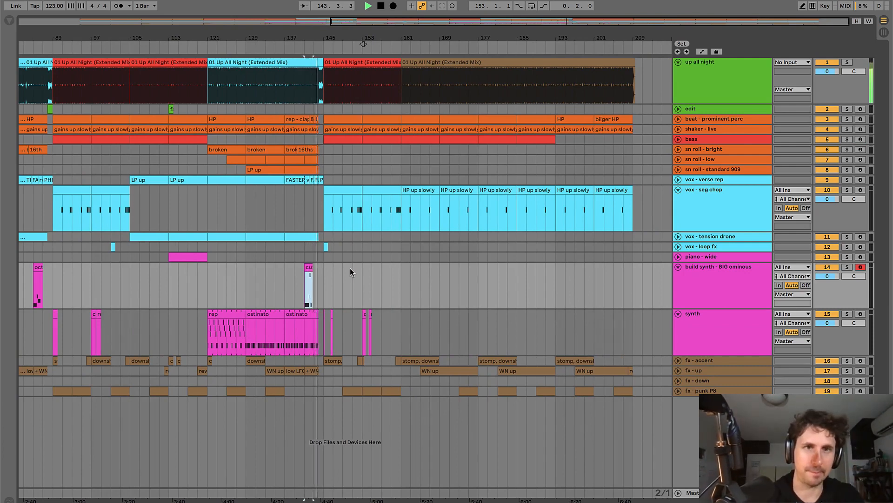
left_click(325, 284)
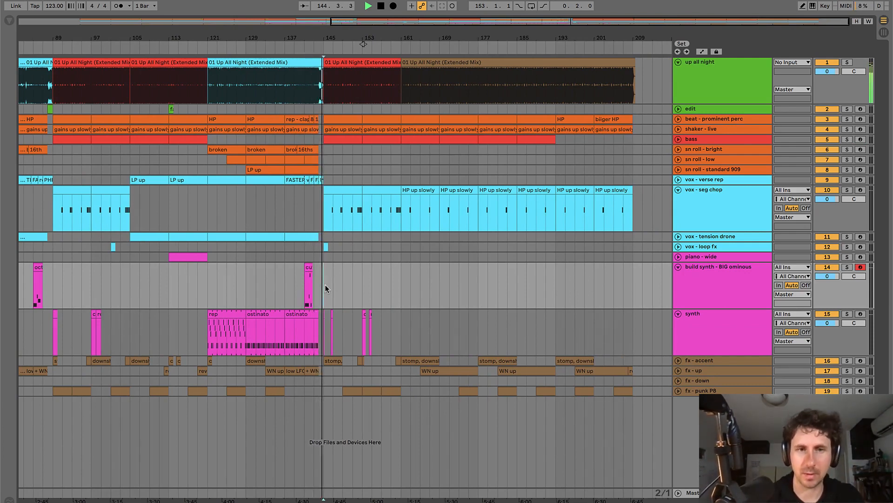
key("w")
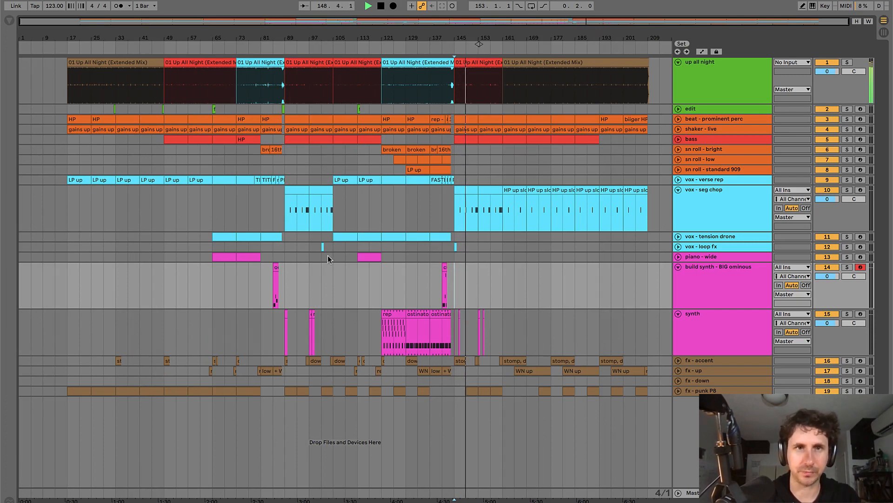
- Listen to the opening of the first drop at bar 89 to compare it with the second drop
left_click(280, 280)
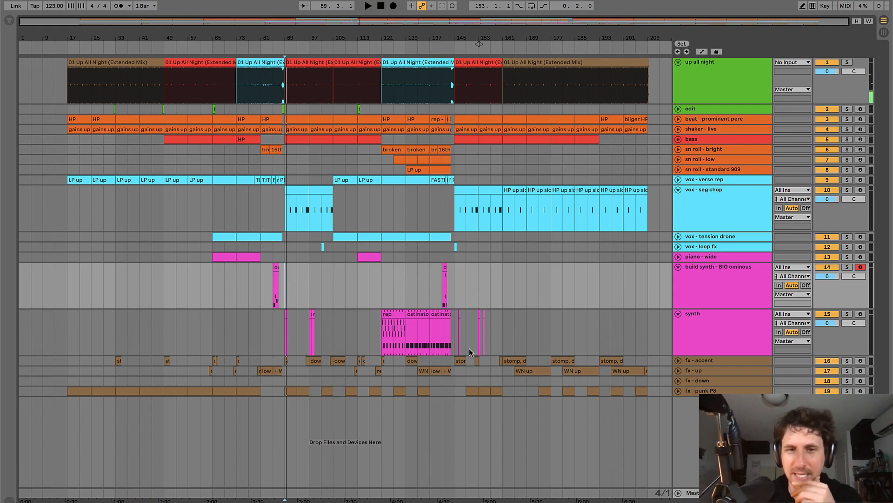
left_click(284, 256)
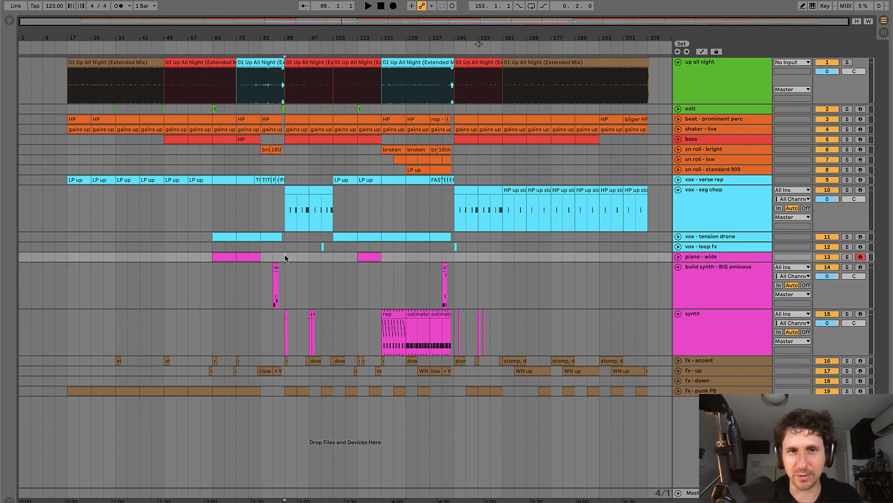
key("space")
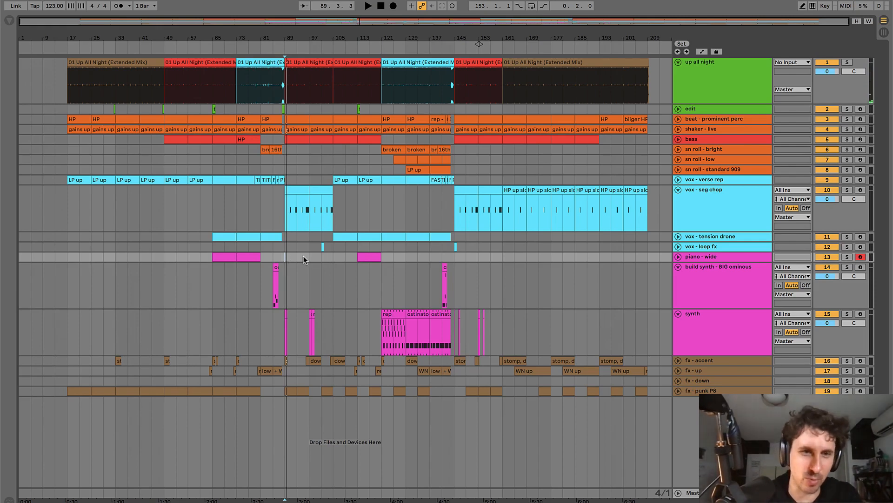
key("space")
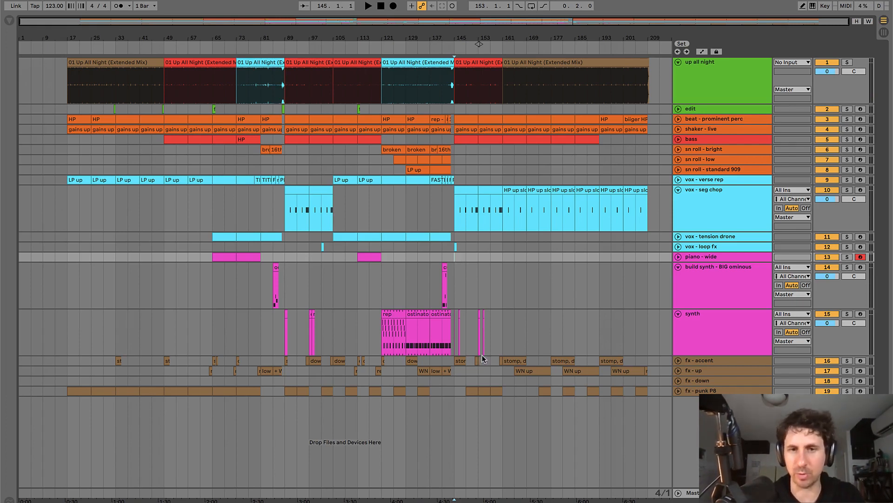
- Listen to the transition from bar 144, unfold the vox - loop fx track and play its clip at bar 145
scroll(451, 256, "up", 5)
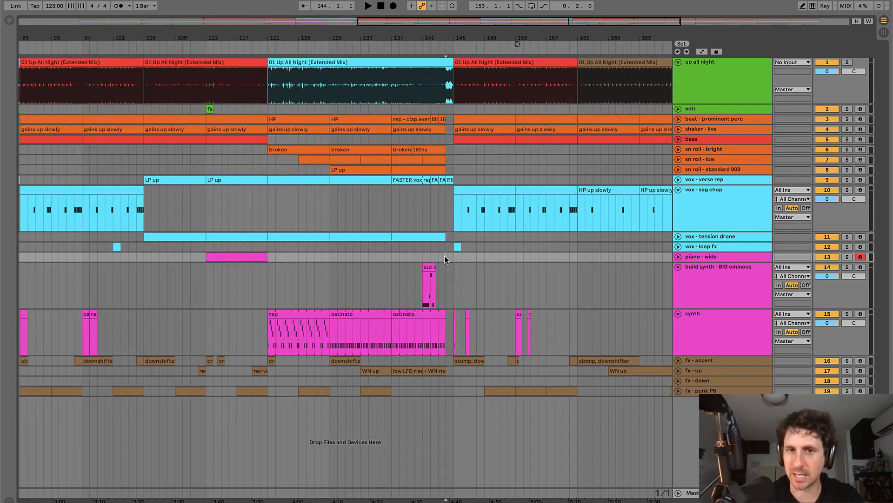
key("space")
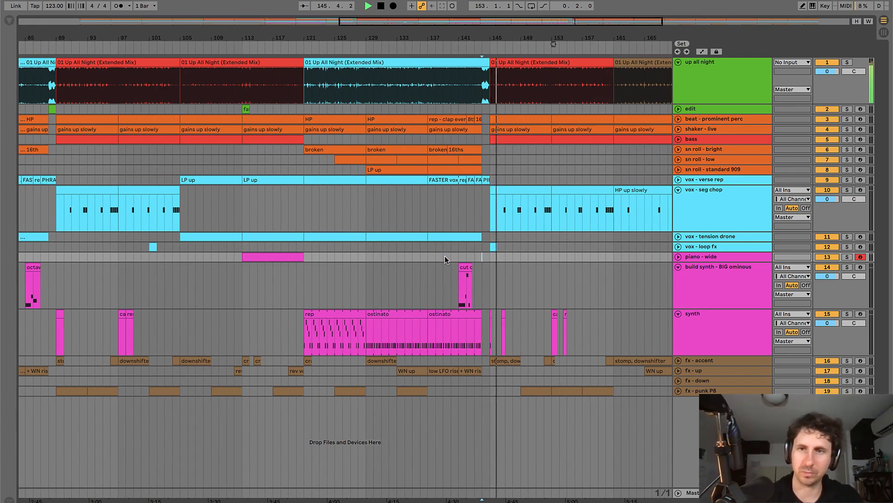
left_click(679, 246)
left_click(493, 244)
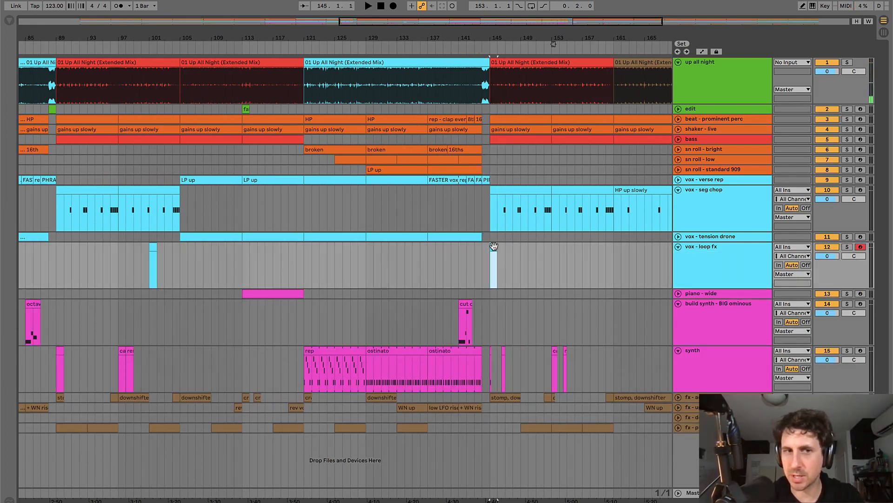
key("space")
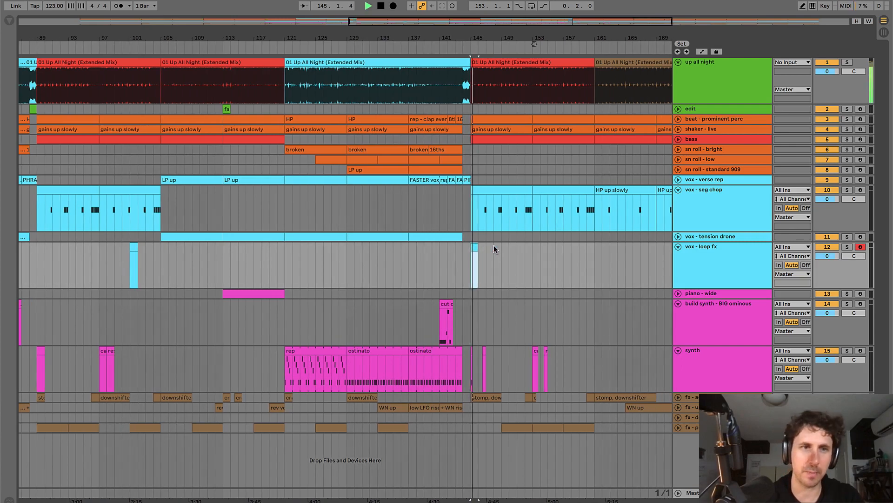
key("minus")
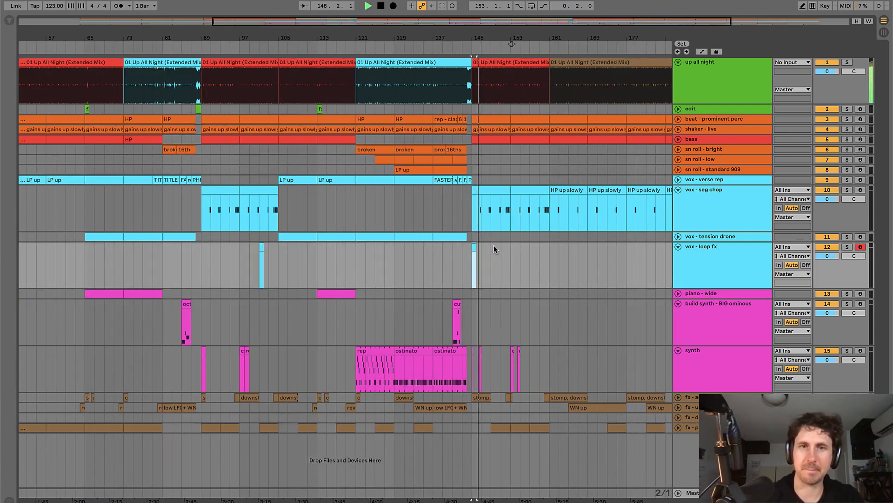
key("space")
- Fold all the tracks and listen to the opening of the second drop from bar 145
left_click(678, 247, "alt")
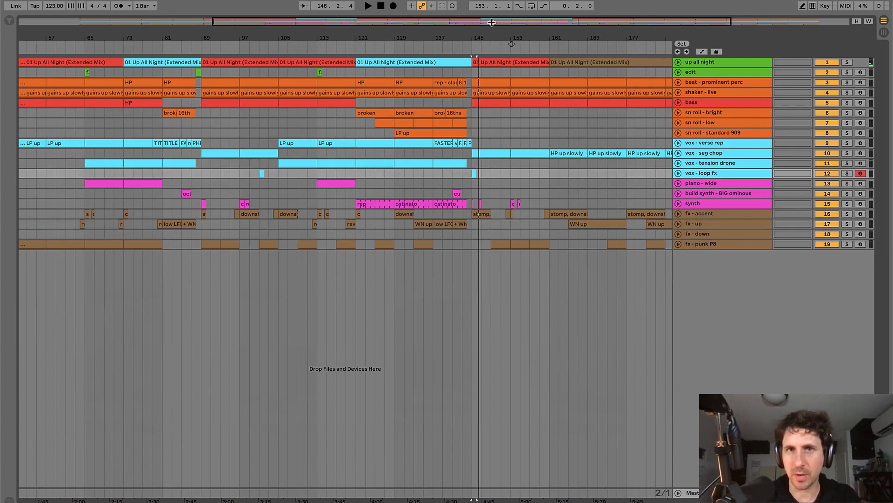
mouse_move(489, 36)
left_mouse_down()
mouse_move(472, 64)
mouse_move(385, 70)
mouse_move(367, 34)
left_mouse_up()
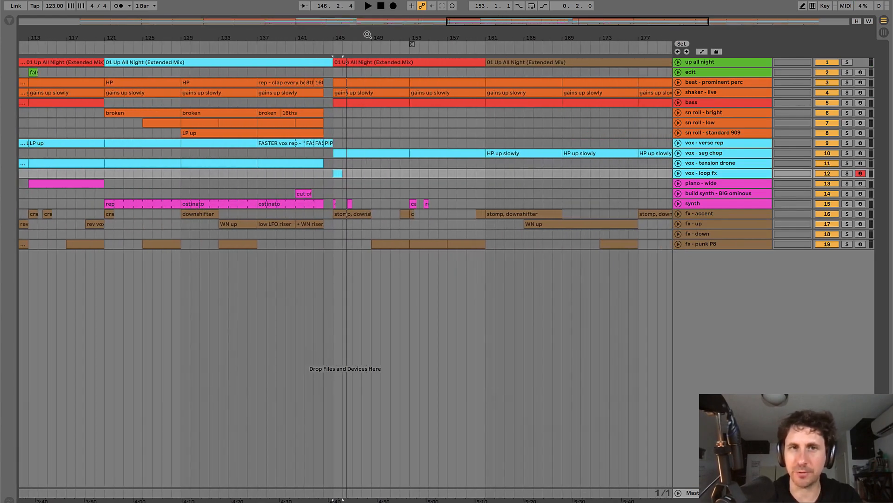
left_click(303, 154)
left_click(295, 154)
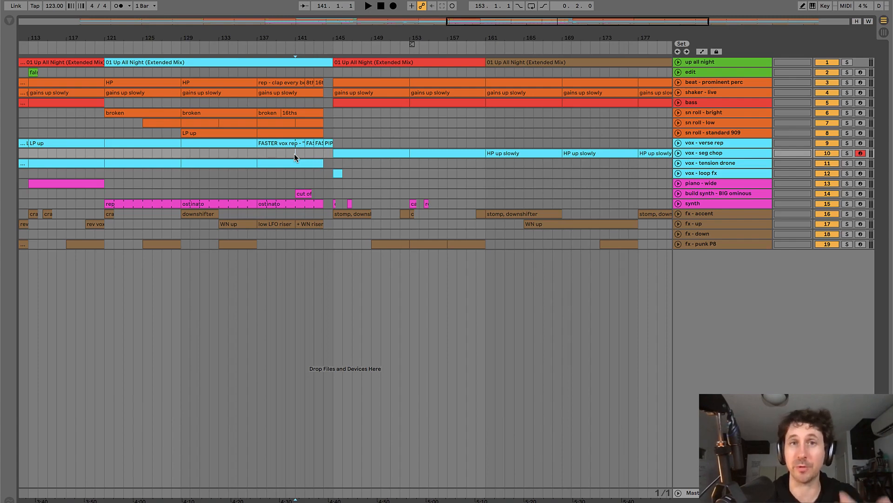
left_click(334, 143)
key("space")
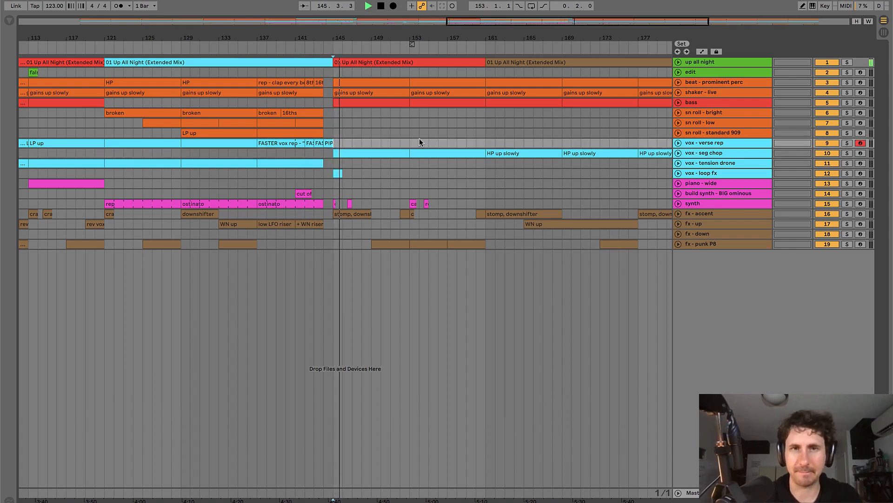
key("w")
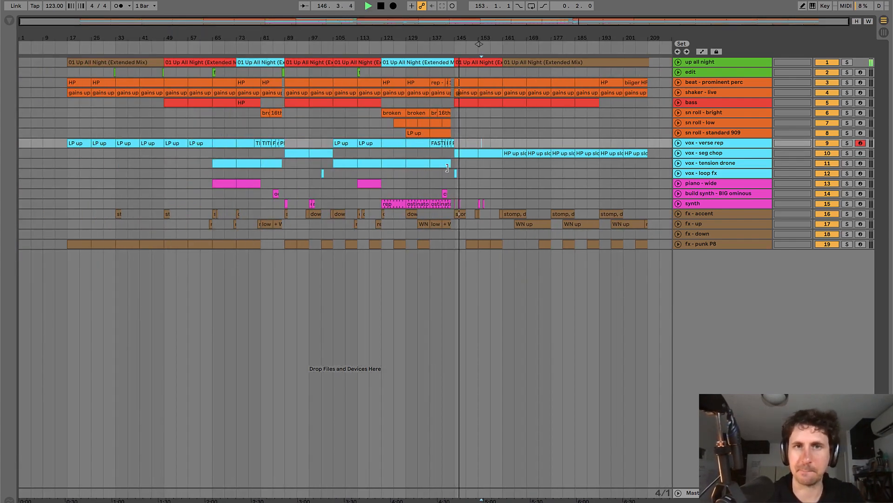
key("space")
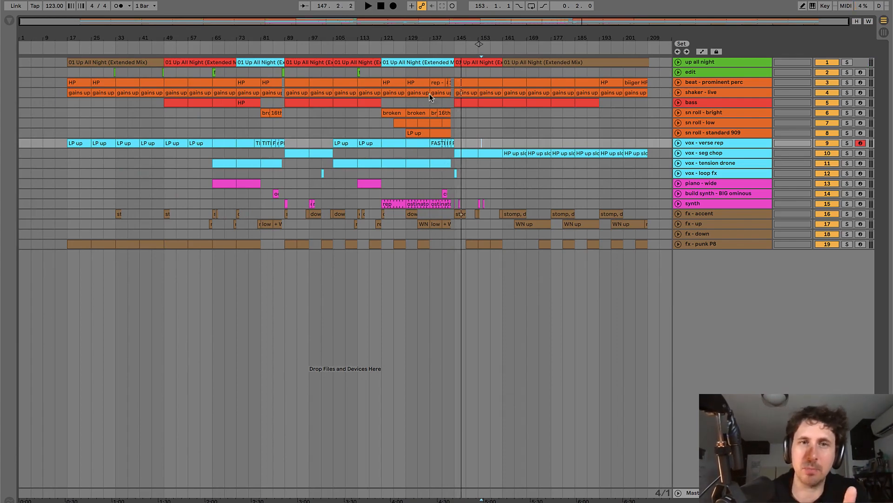
- Examine the end of the second build-up, bars 129 to 145, across the percussion, snare roll and build synth tracks
left_click_drag(406, 69, 452, 138)
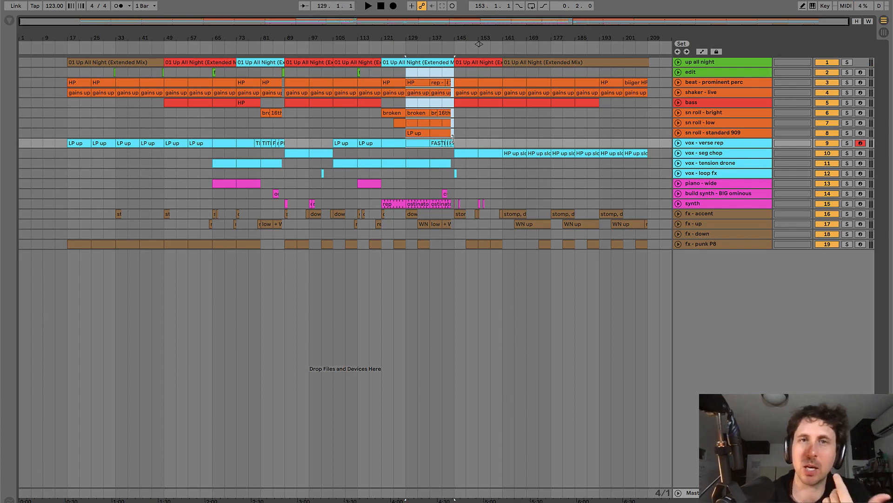
left_click(460, 124)
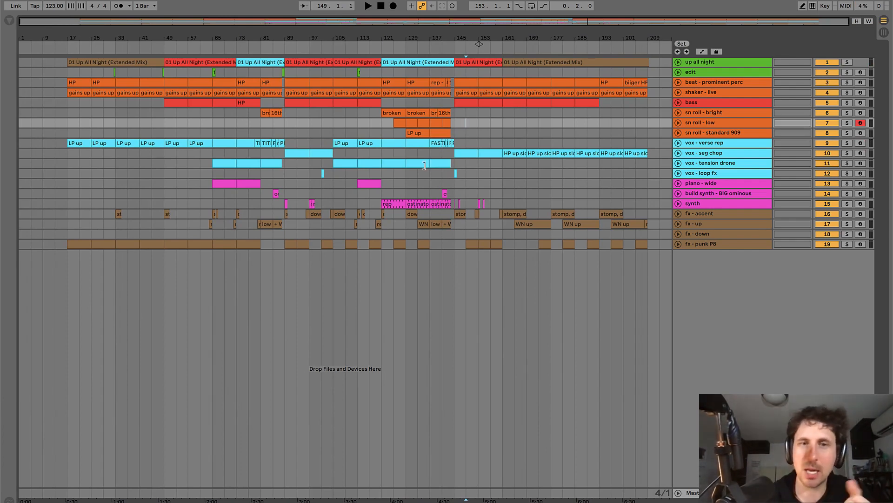
left_click_drag(434, 195, 456, 195)
left_click(412, 78)
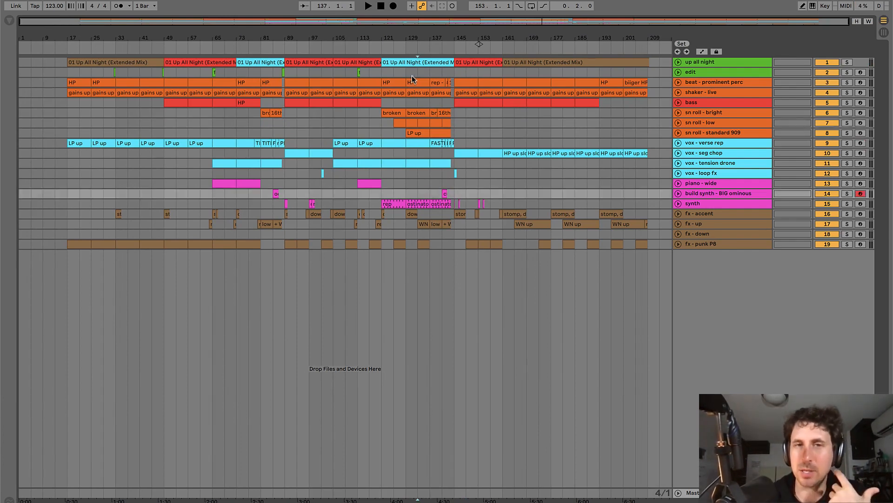
- Examine the second drop, bars 145 to 161, selecting the range across the percussion, vocal and synth tracks in turn
left_click_drag(417, 74, 502, 182)
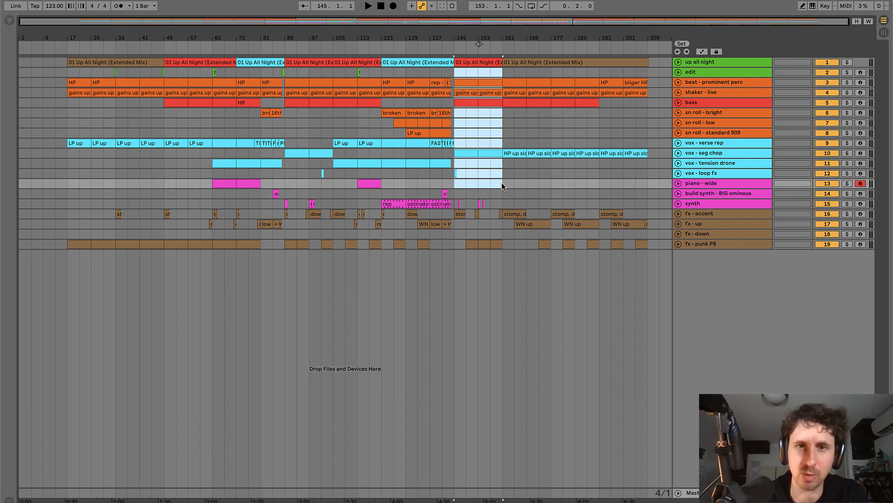
left_click_drag(455, 133, 498, 163)
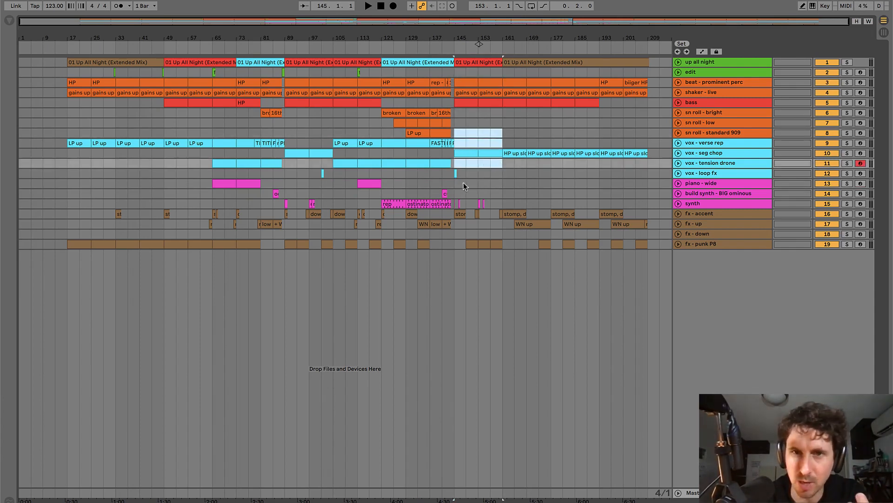
left_click_drag(455, 193, 506, 198)
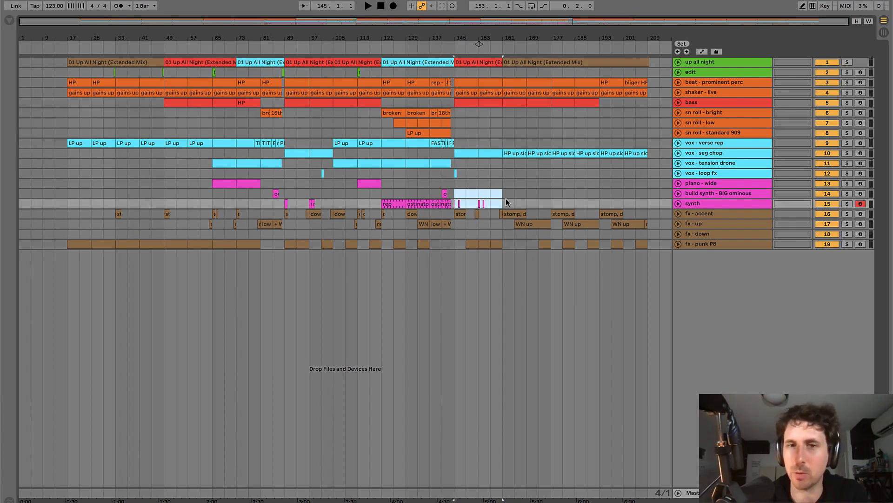
left_click(455, 189)
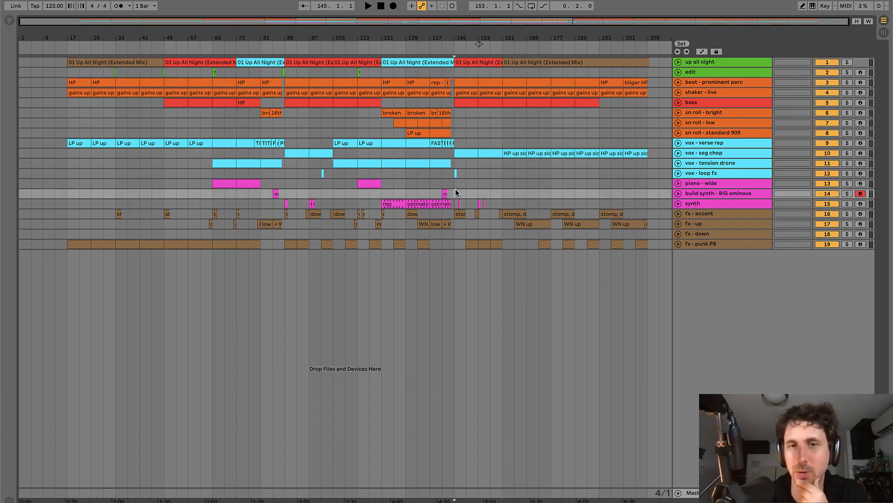
double_click(456, 190)
left_click_drag(455, 189, 468, 202)
left_click(475, 185)
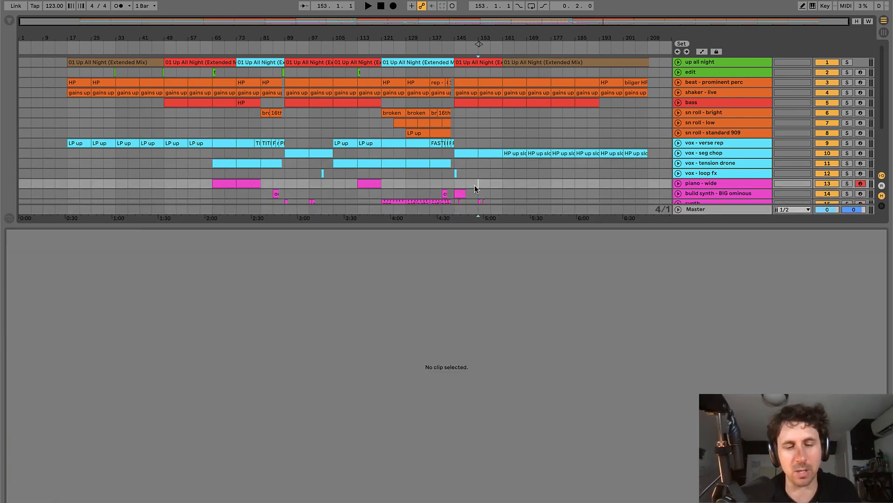
key("ctrl+z")
key("ctrl+alt+l")
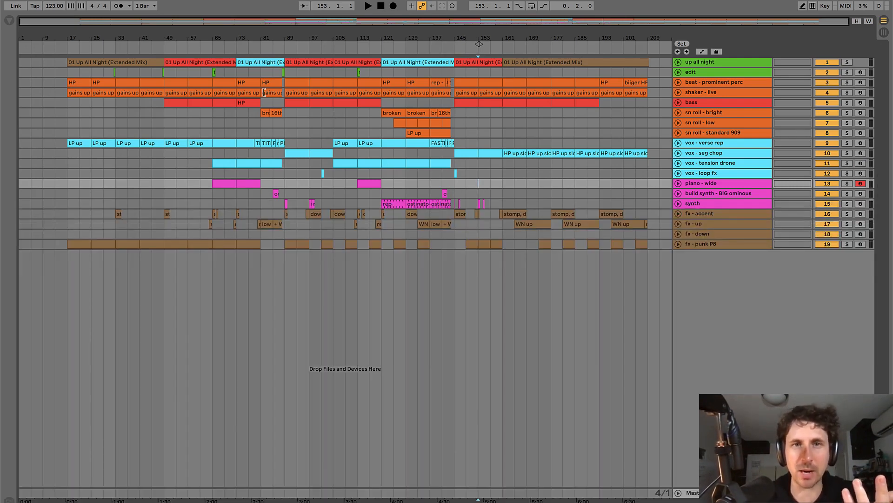
- Compare the build-and-drop ranges at bars 73 to 105 and 121 to 161 with the sections at bars 49 to 73 and 105 to 121
left_click_drag(237, 73, 333, 235)
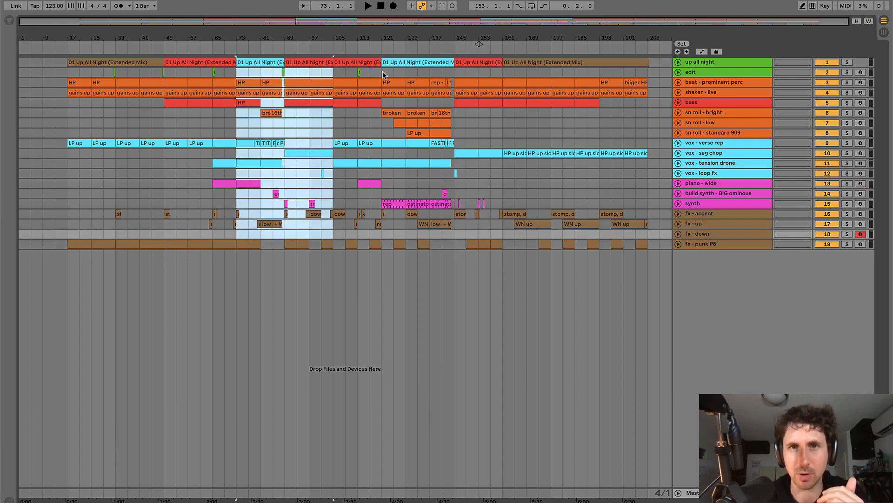
mouse_move(383, 71)
left_mouse_down()
mouse_move(505, 203)
mouse_move(504, 215)
left_mouse_up()
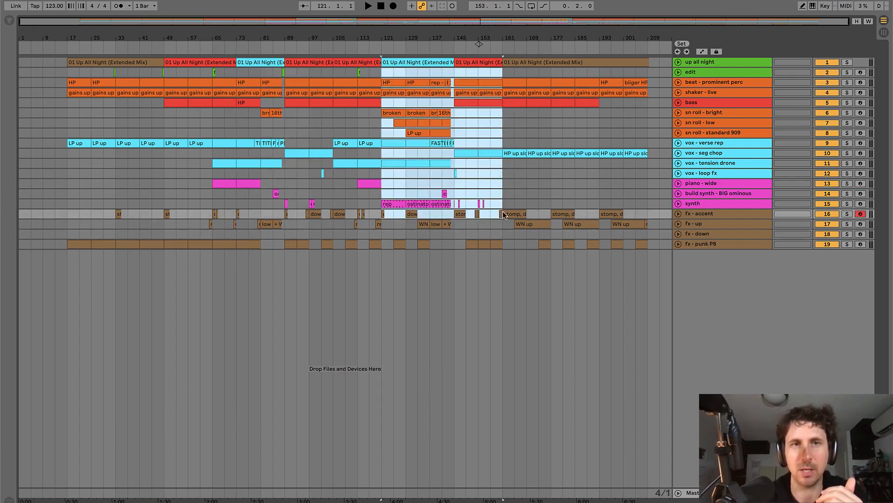
left_click_drag(333, 71, 381, 213)
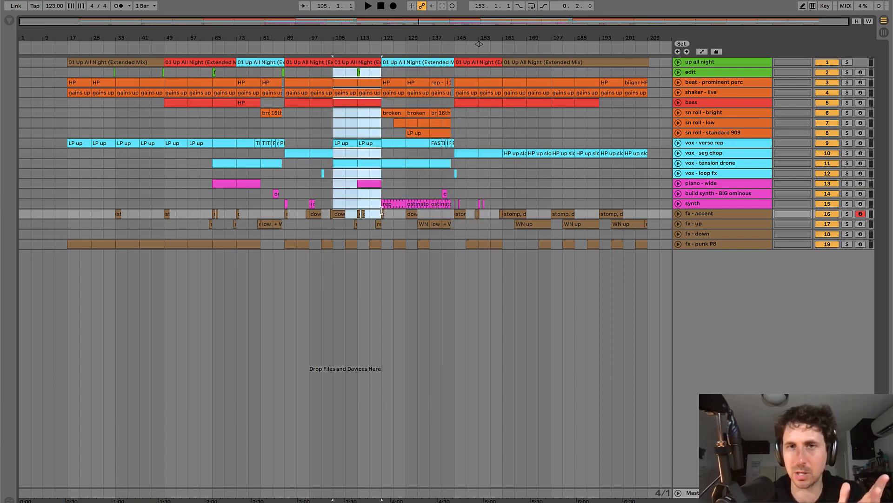
left_click_drag(164, 72, 236, 193)
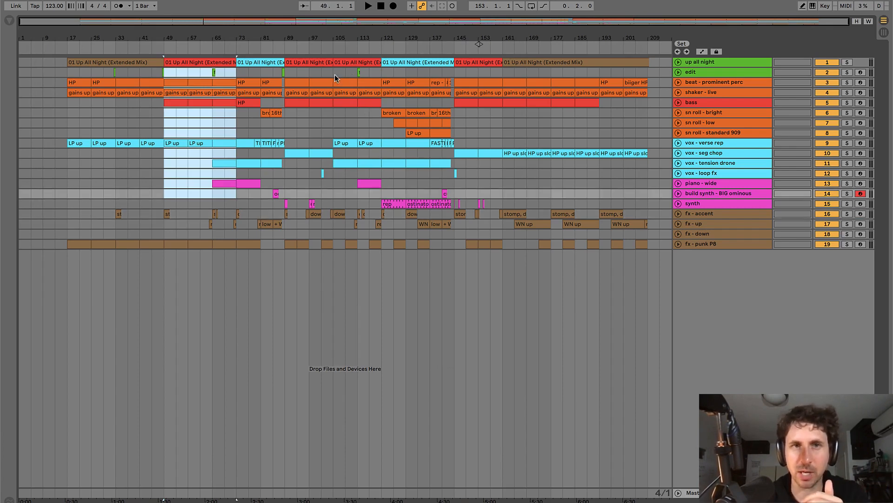
left_click_drag(334, 75, 384, 196)
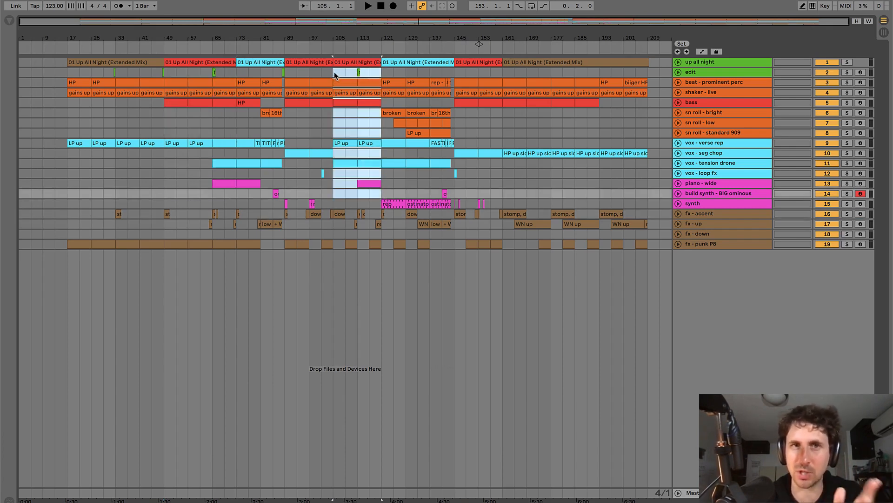
- Examine how the section from bar 105 leads into the second build and drop, selecting ranges up to bar 161 across the tracks
left_click_drag(335, 71, 450, 71)
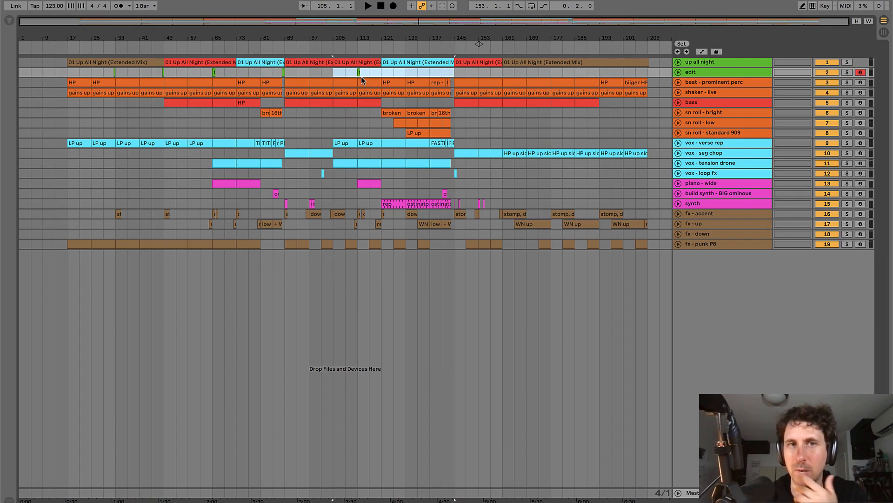
left_click_drag(334, 74, 380, 70)
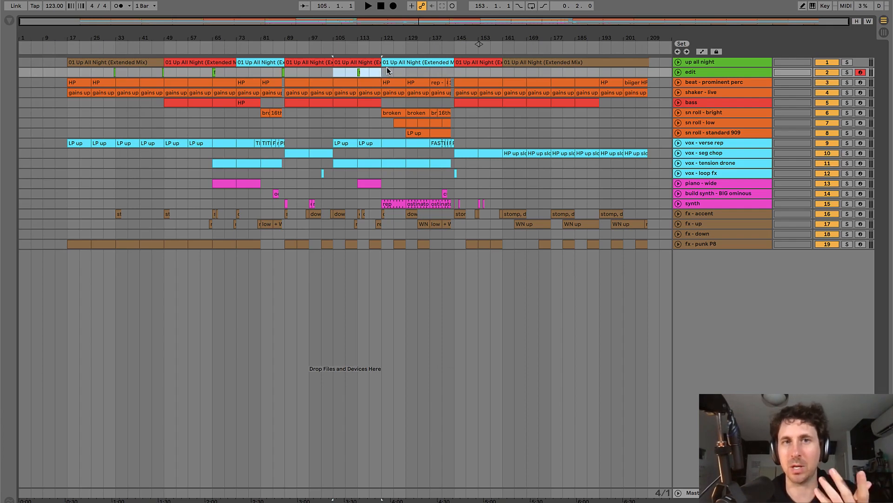
left_click_drag(381, 73, 494, 74)
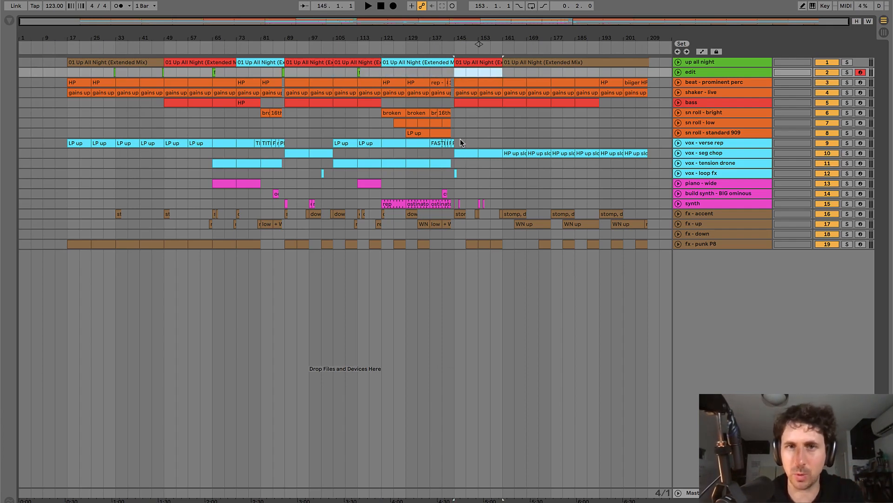
left_click_drag(460, 140, 501, 203)
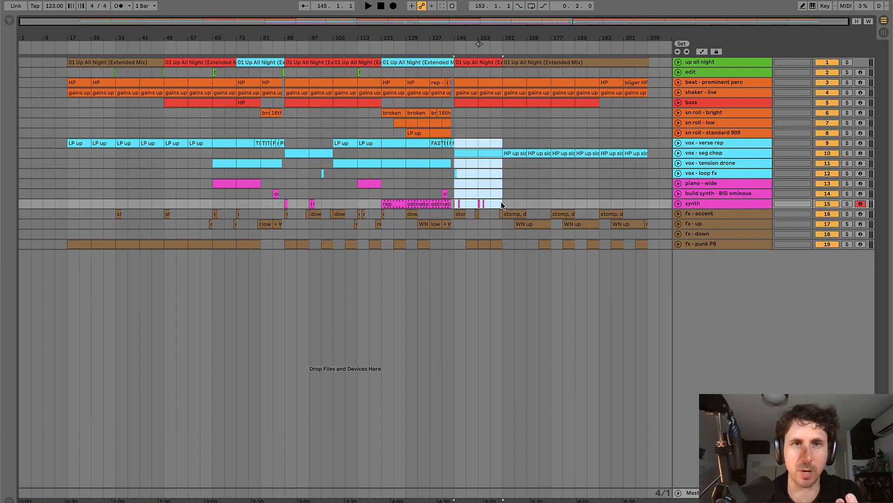
left_click_drag(237, 72, 335, 195)
left_click_drag(382, 74, 503, 205)
left_click_drag(334, 74, 382, 205)
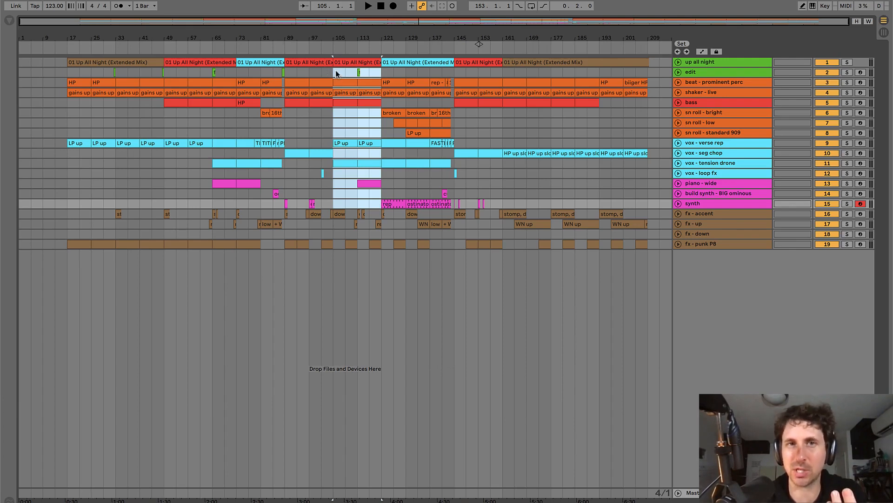
left_click_drag(335, 73, 406, 73)
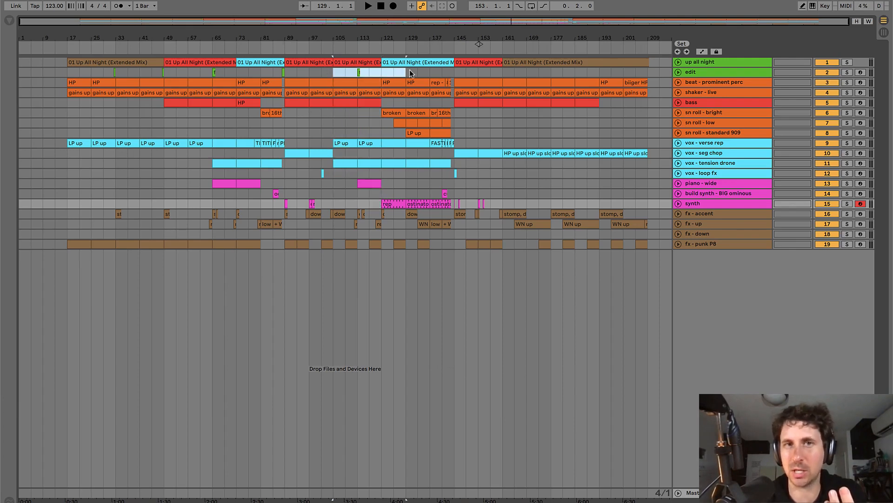
left_click(339, 144)
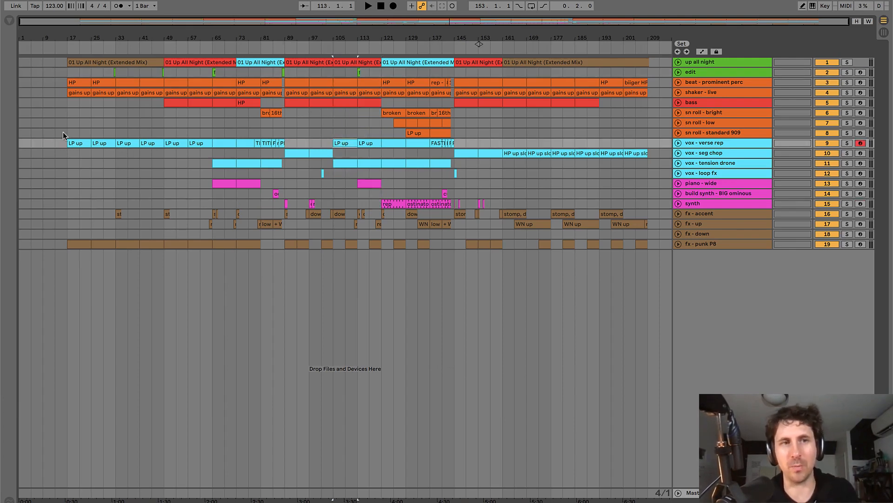
- Examine the intro from bar 17 to 49 and on to bar 65 across the snare roll and vocal tracks
left_click_drag(65, 129, 212, 180)
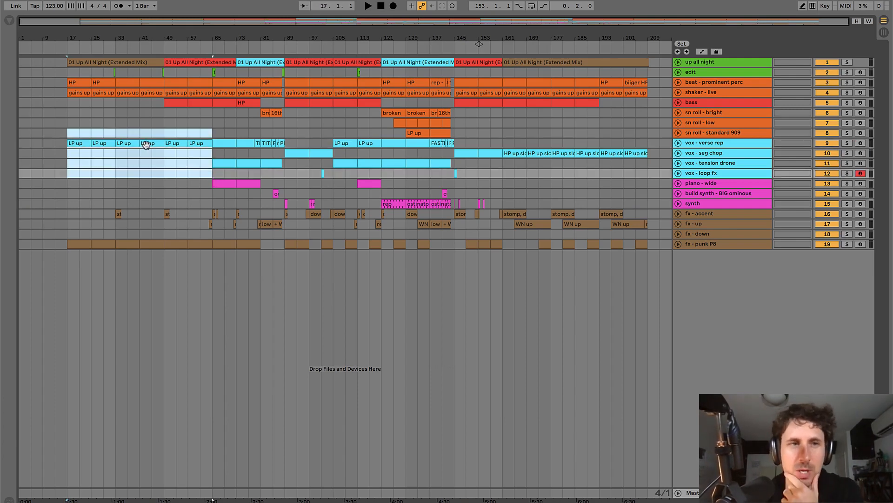
left_click_drag(66, 129, 202, 164)
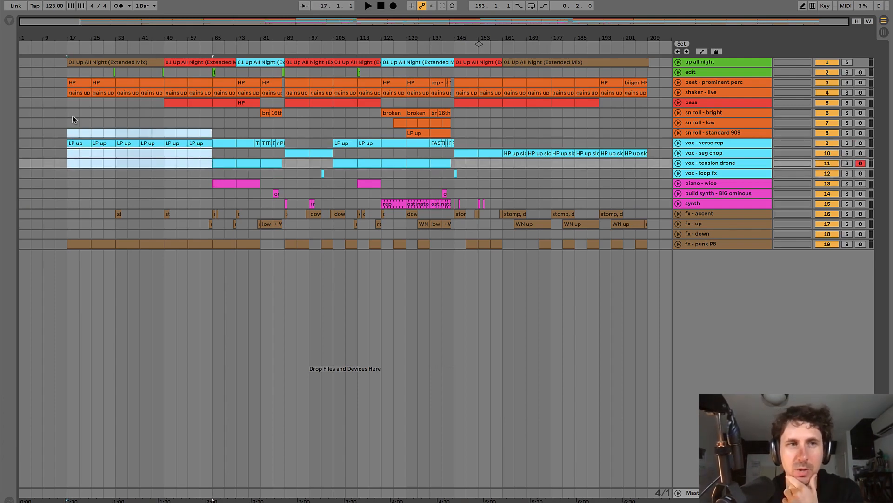
left_click_drag(73, 118, 167, 187)
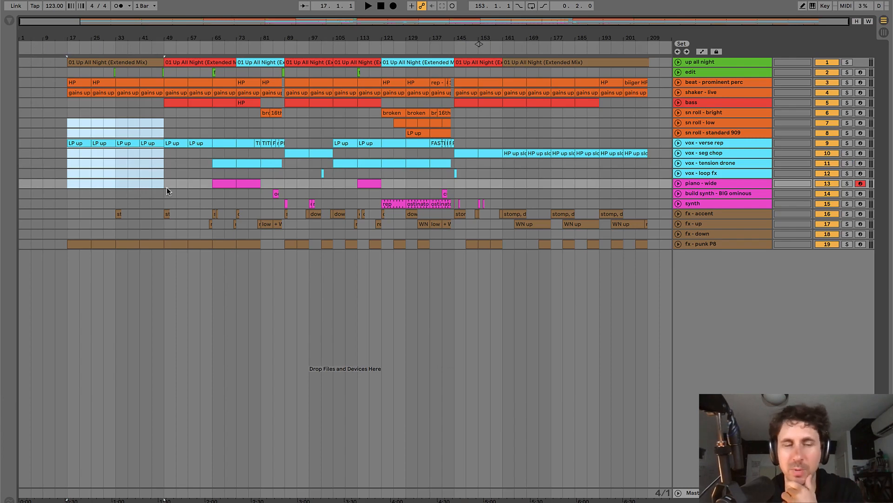
left_click(69, 118)
mouse_move(73, 110)
left_mouse_down()
mouse_move(171, 111)
mouse_move(161, 111)
left_mouse_up()
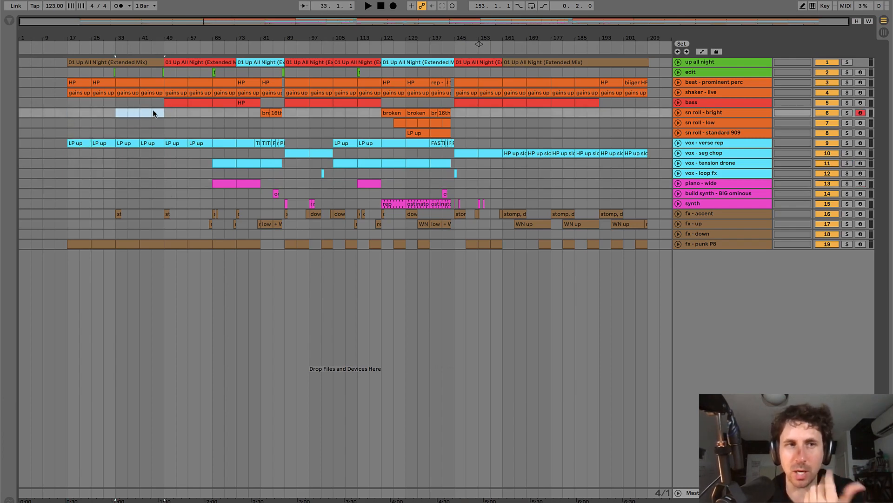
- Examine the vocal tracks through the first build-up, selecting bars 65 to 81 and the bars from 81 up to the drop
left_click_drag(67, 132, 263, 165)
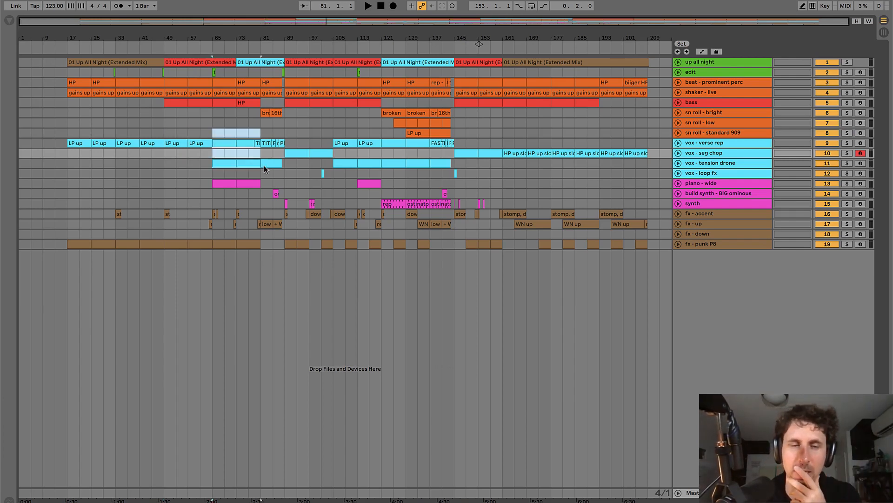
left_click(256, 130)
left_click_drag(262, 133, 282, 168)
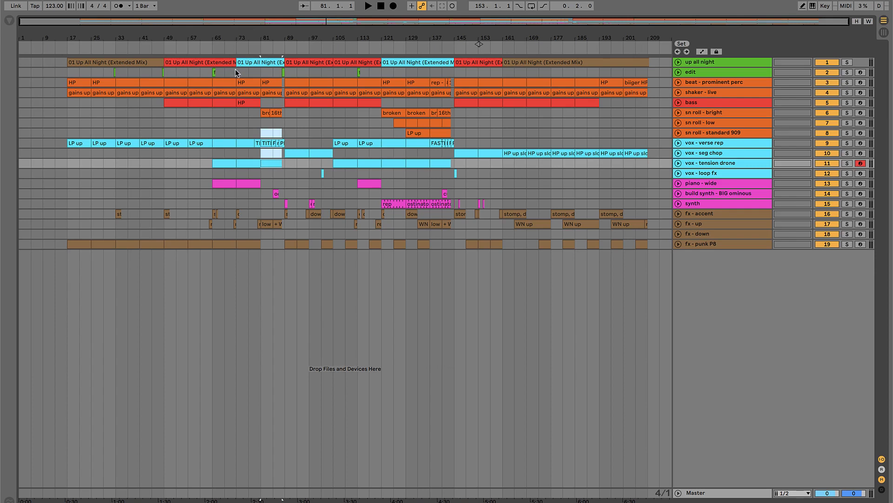
- Review the whole arrangement by selecting bars 73 to 161 and the stretch from bar 17 across all tracks, plus the outro
left_click_drag(236, 69, 504, 247)
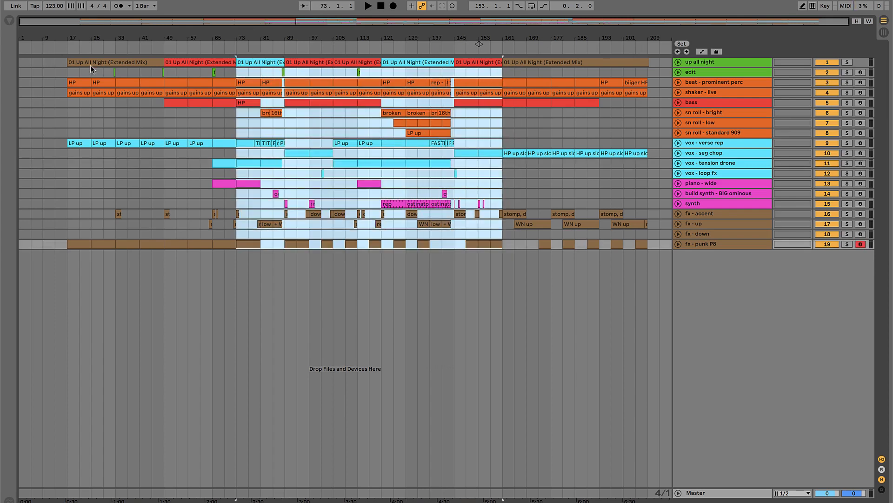
left_click_drag(67, 70, 492, 261)
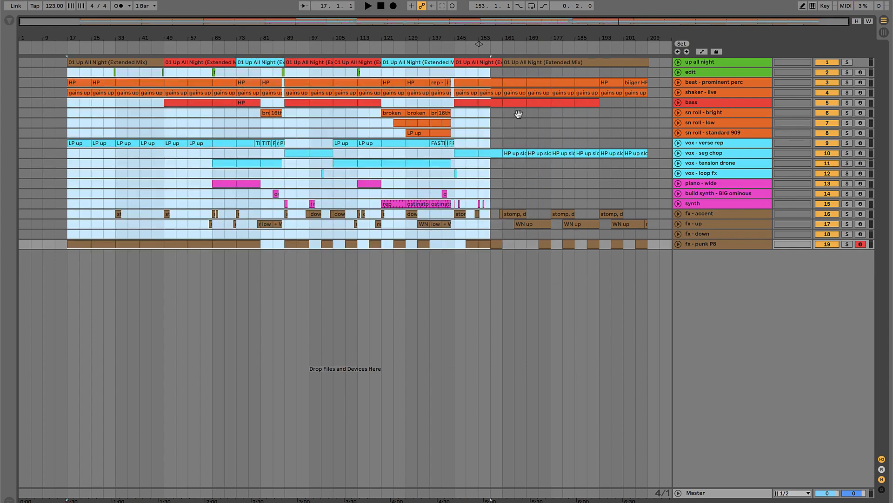
left_click_drag(494, 122, 615, 250)
left_click(603, 193)
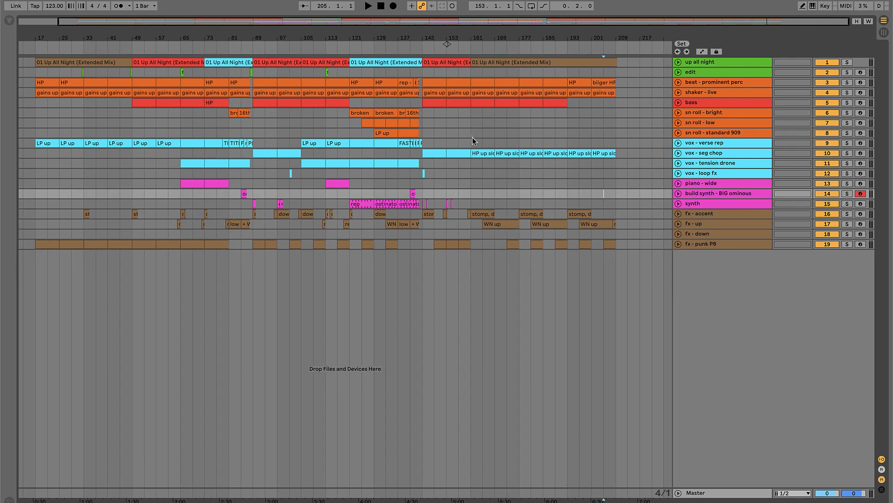
- Examine the outro's fx - accent and fx - up clips from bar 161 and the empty build synth, vox - loop fx and snare roll ranges
left_click(484, 213)
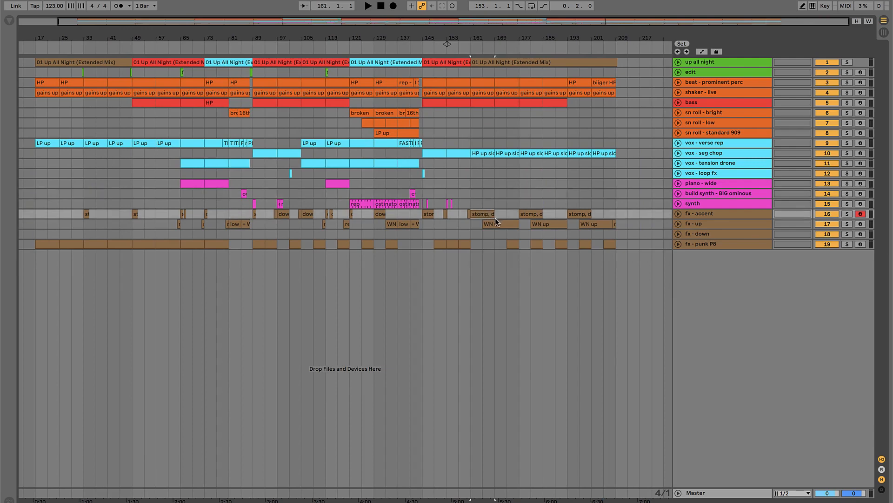
left_click(501, 222)
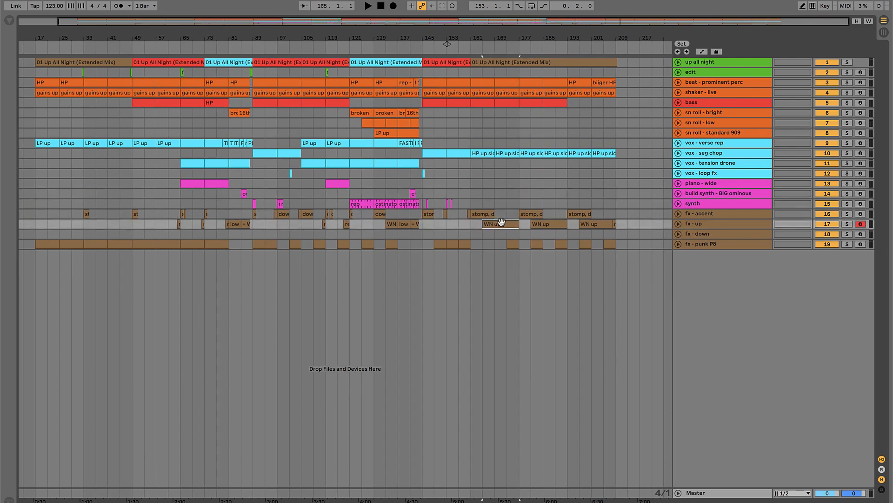
left_click_drag(484, 195, 612, 190)
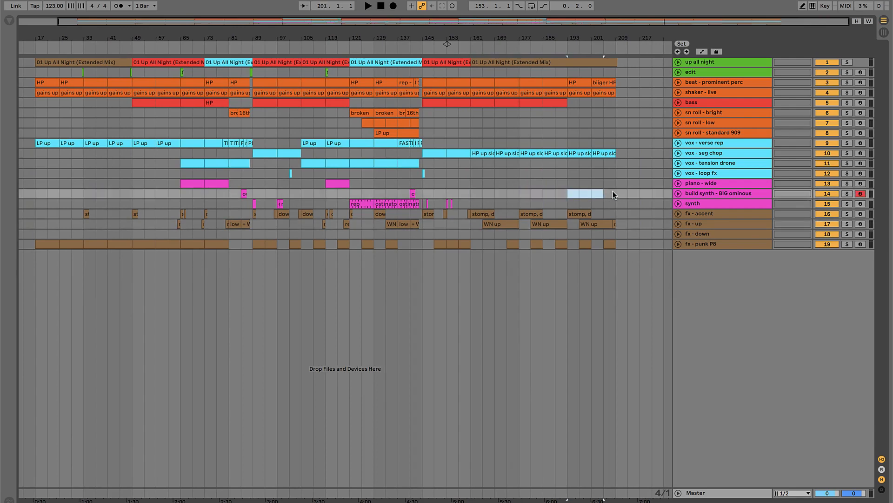
left_click_drag(473, 172, 522, 172)
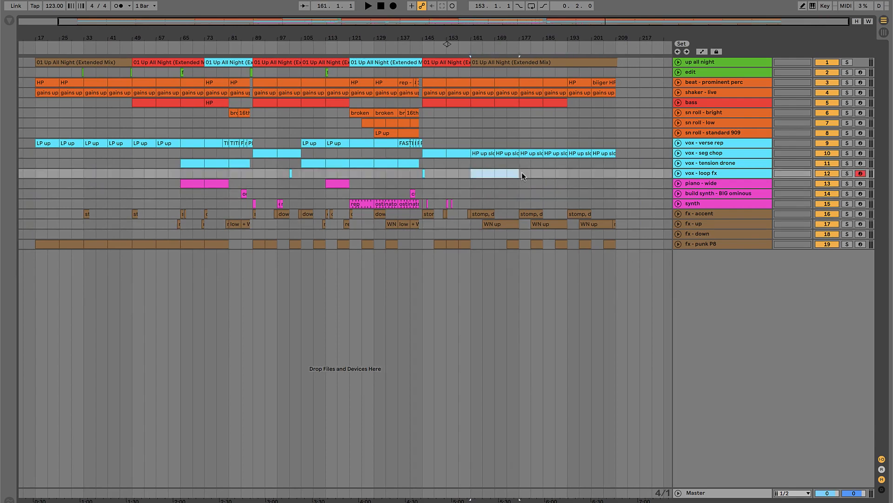
left_click(576, 123)
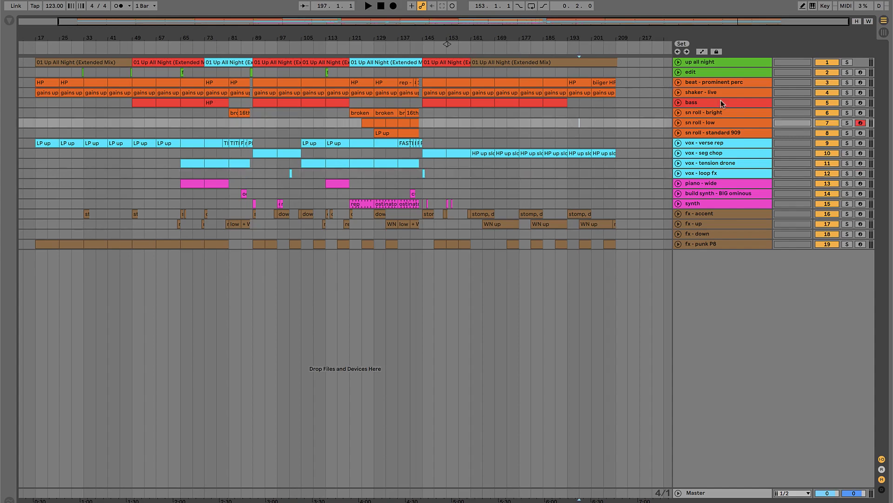
- Unfold the beat - prominent perc track and examine its outro clips from bar 161 through the last one at bar 201
left_click(690, 96)
left_click(679, 82)
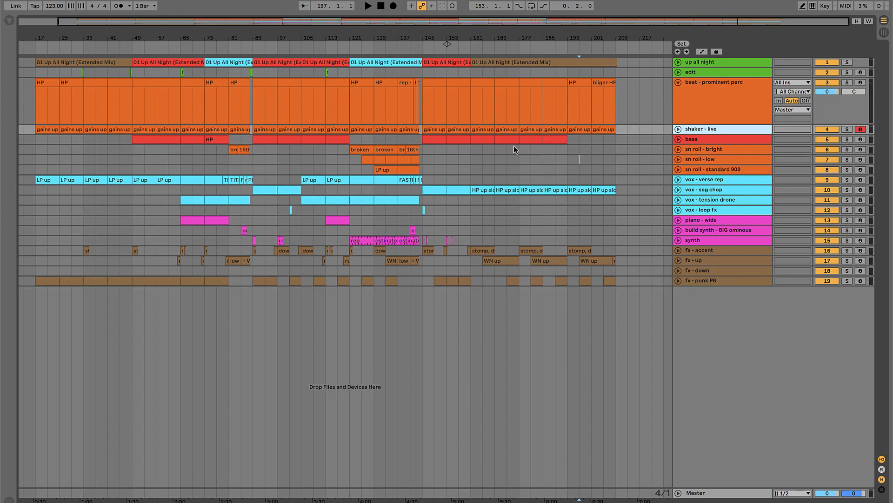
left_click_drag(470, 154, 570, 163)
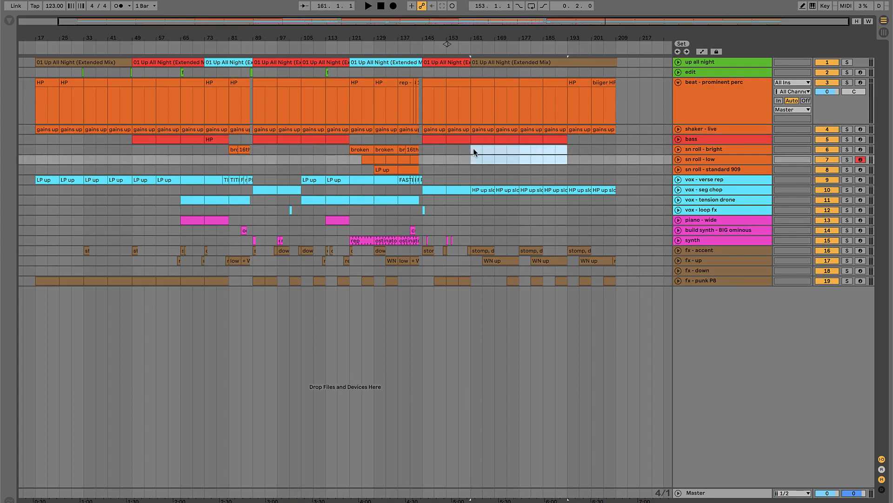
left_click_drag(474, 148, 513, 162)
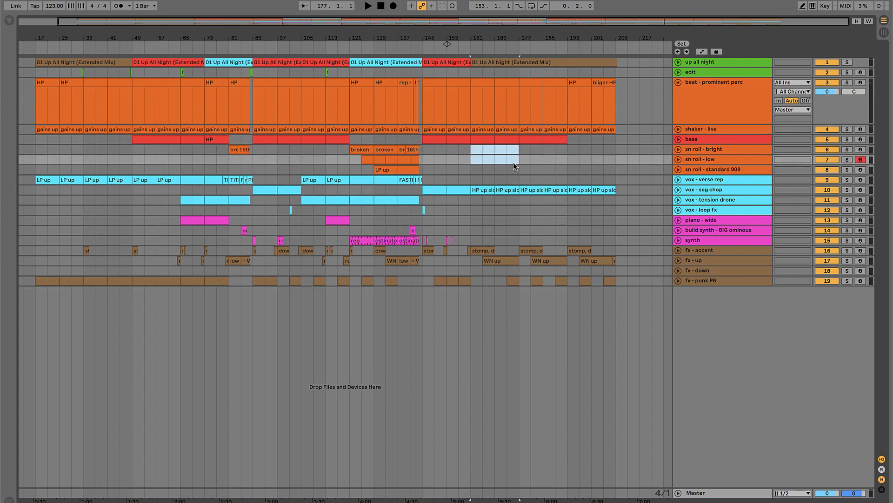
left_click(527, 85)
left_click(559, 85)
left_click(583, 85)
left_click(607, 85)
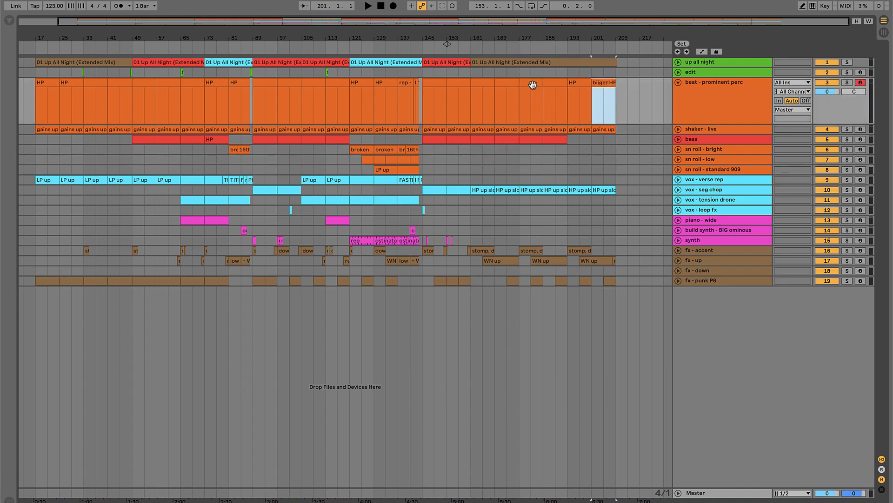
- Examine bars 161 to 193 of the outro across the beat and vocal tracks, briefly unfolding the vox - seg chop track
left_click_drag(473, 110, 566, 147)
left_click(543, 161)
left_click_drag(469, 177, 566, 210)
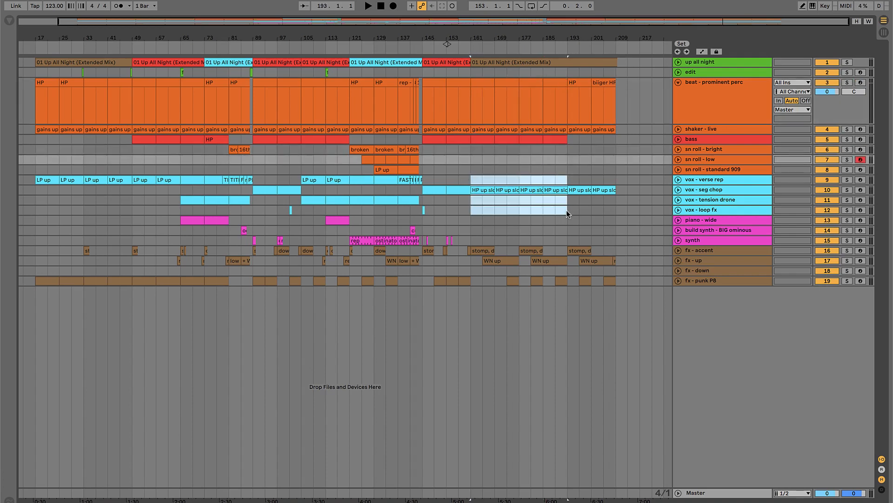
left_click(678, 190)
left_click(679, 190)
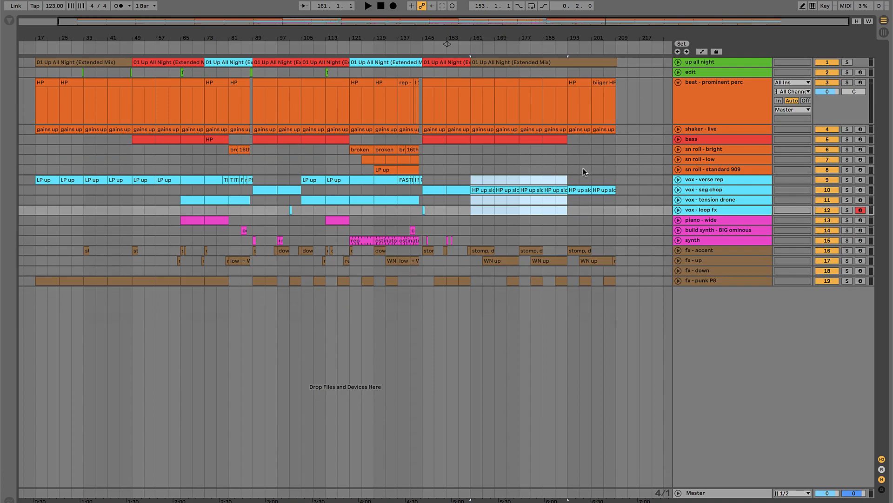
- Correct the misspelled name of the beat - prominent perc clip at bar 201 to "bigger HP"
left_click_drag(570, 148, 615, 148)
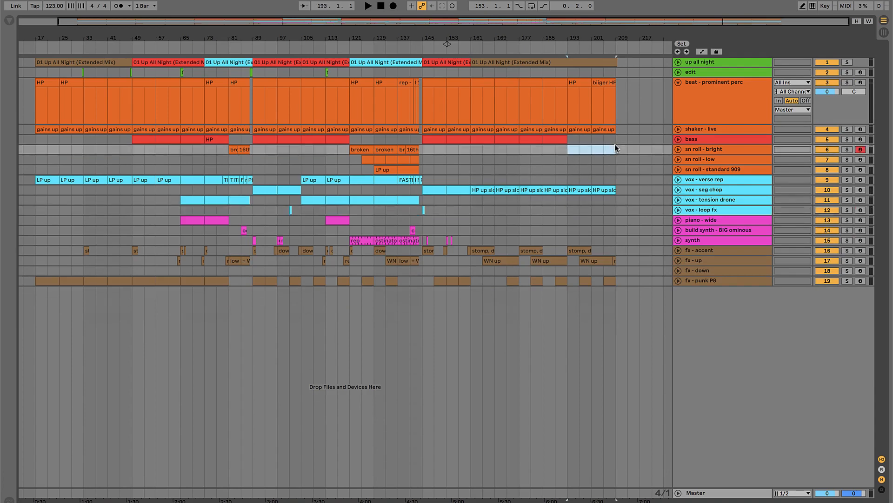
left_click(609, 84)
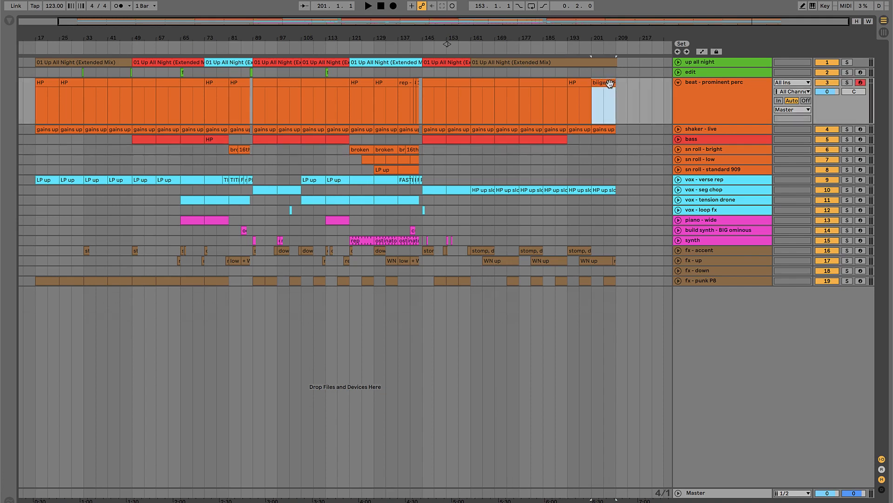
key("BackSpace")
type("g")
key("Return")
left_click(615, 173)
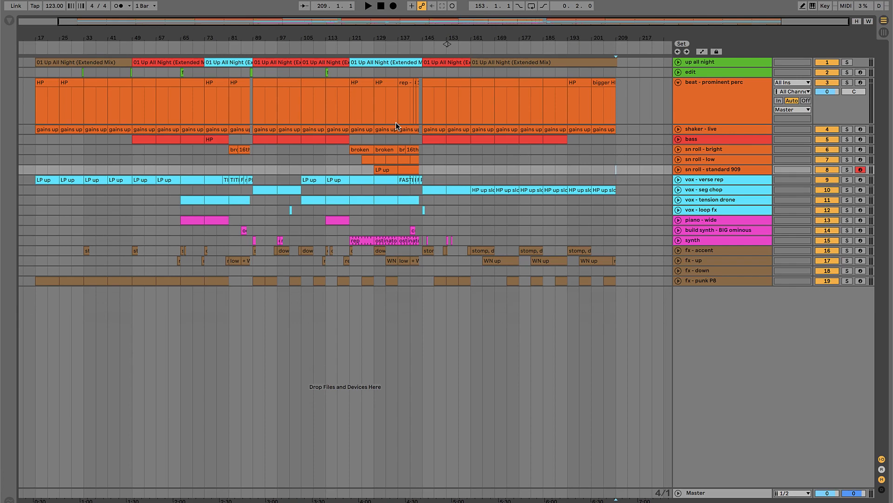
- Fold the beat - prominent perc track and unfold the up all night reference track
left_click(679, 83)
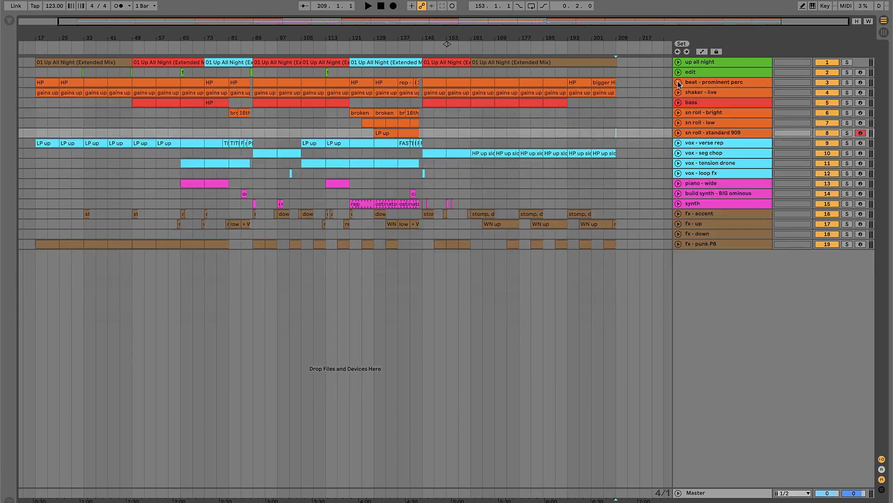
left_click(698, 65)
left_click(679, 62)
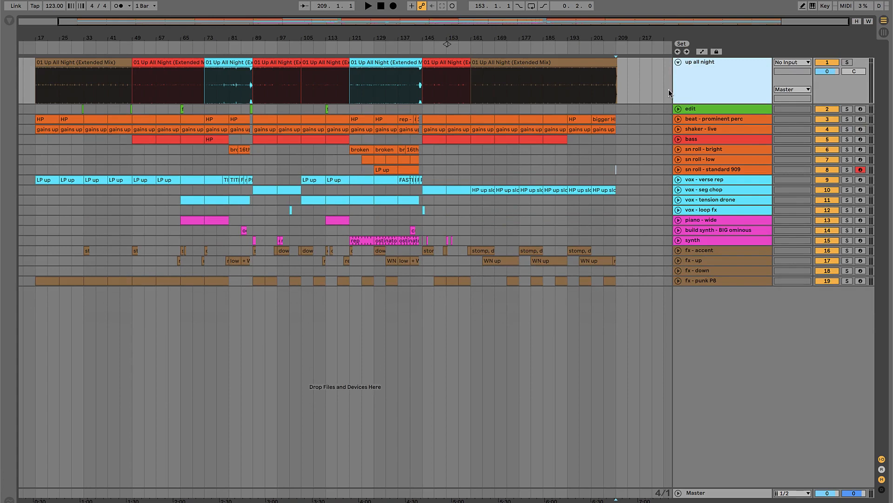
- Examine the vocal ranges from the intro through the first build at bars 81 to 89 and the first drop at bars 89 to 105
left_click_drag(33, 168, 226, 186)
left_click(229, 168)
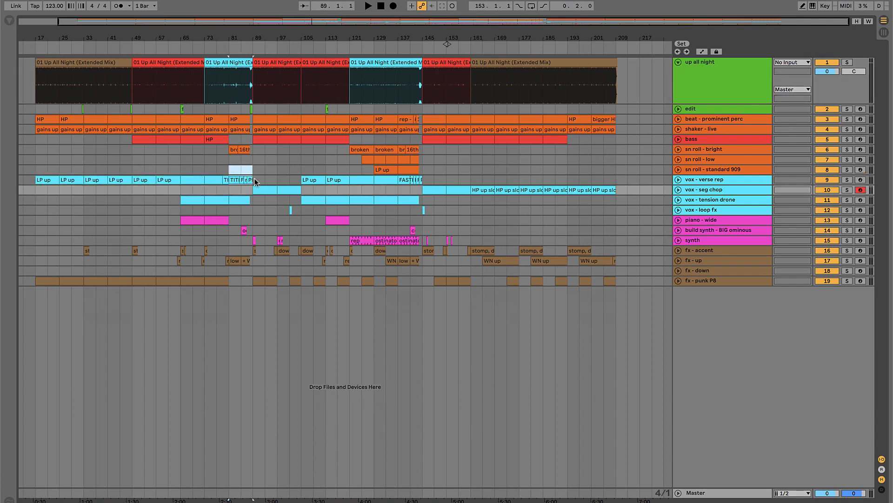
left_click(255, 179)
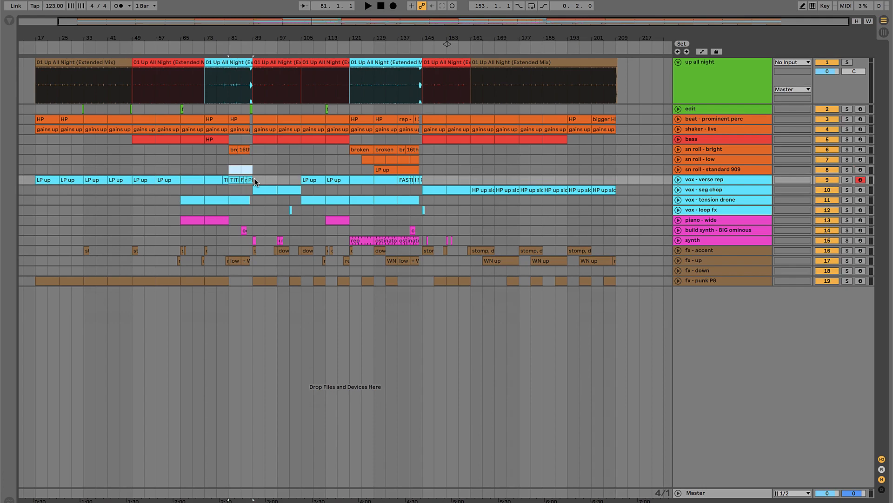
left_click_drag(254, 179, 300, 203)
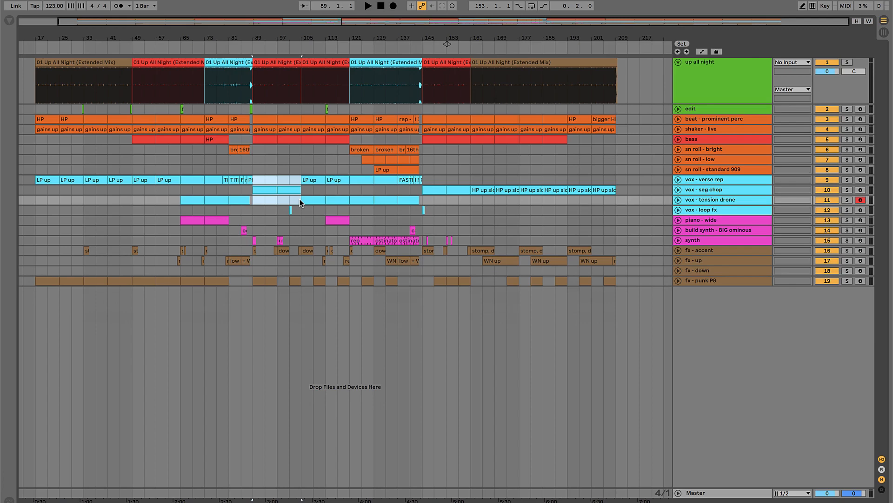
- Unfold the vox - seg chop track and examine its chops in the first drop from bar 89
left_click(689, 191)
left_click(678, 190)
key("z")
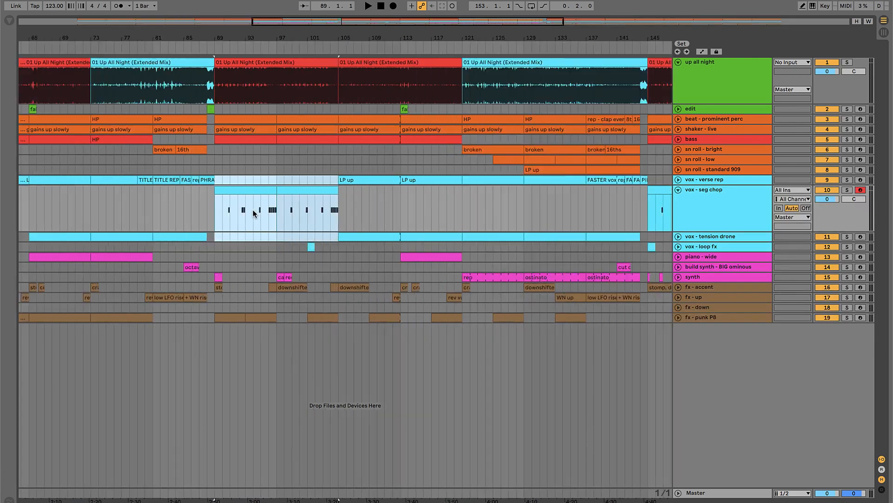
left_click(222, 219)
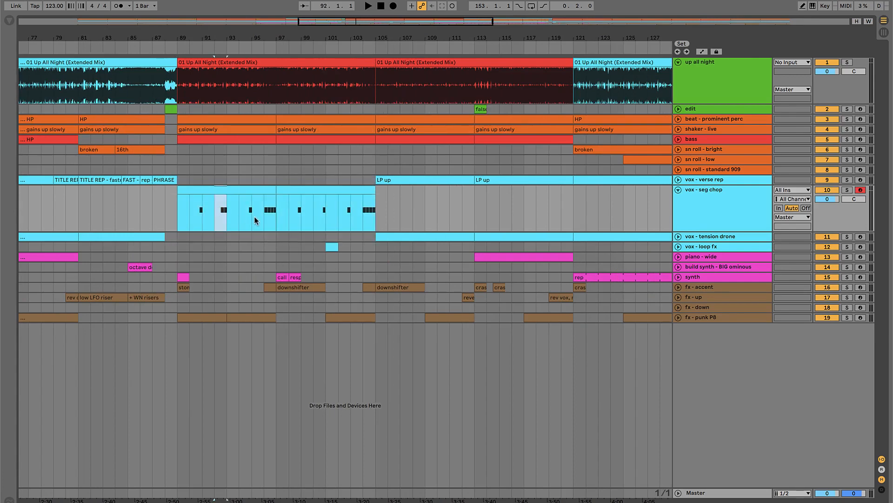
left_click(274, 217)
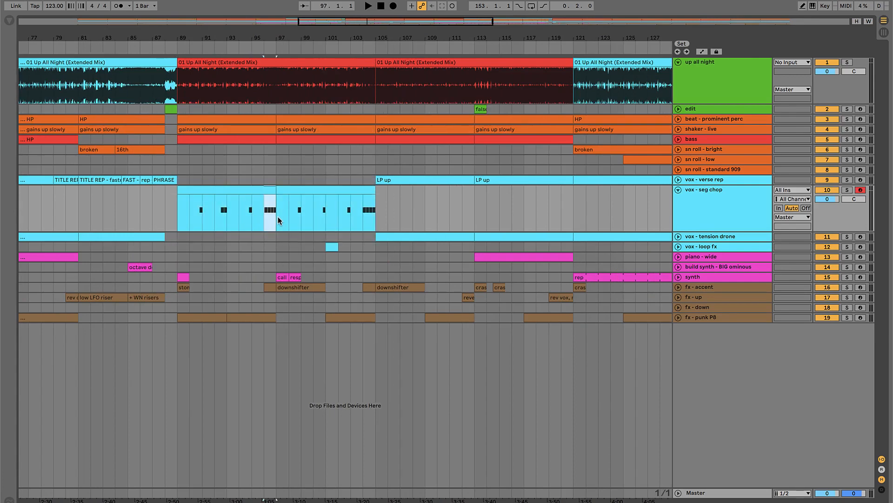
- Compare the vocal chops in bars 90, 92, 94 and 96 of the vox - seg chop track
left_click(200, 216)
left_click(248, 222)
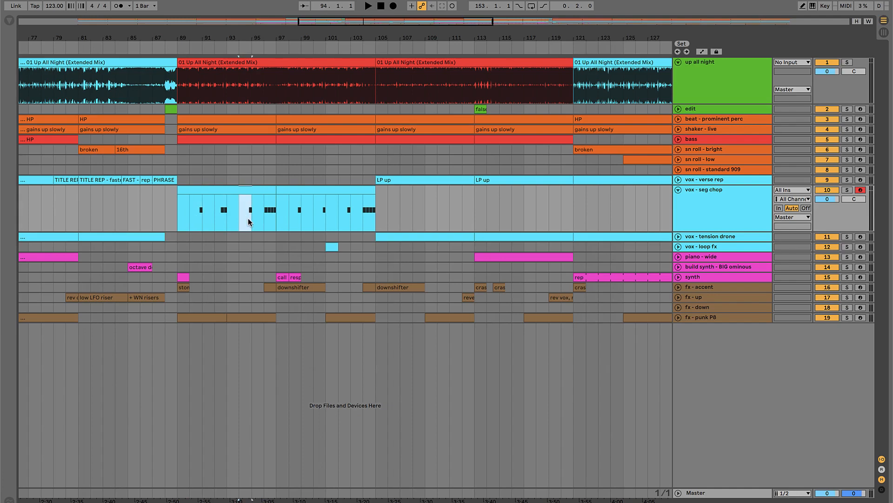
left_click(226, 219)
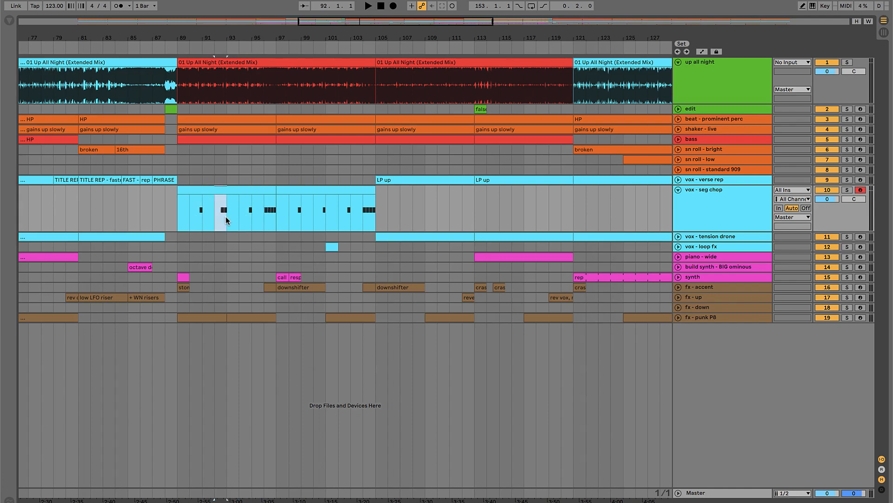
left_click(270, 217)
left_click(225, 215)
left_click(272, 215)
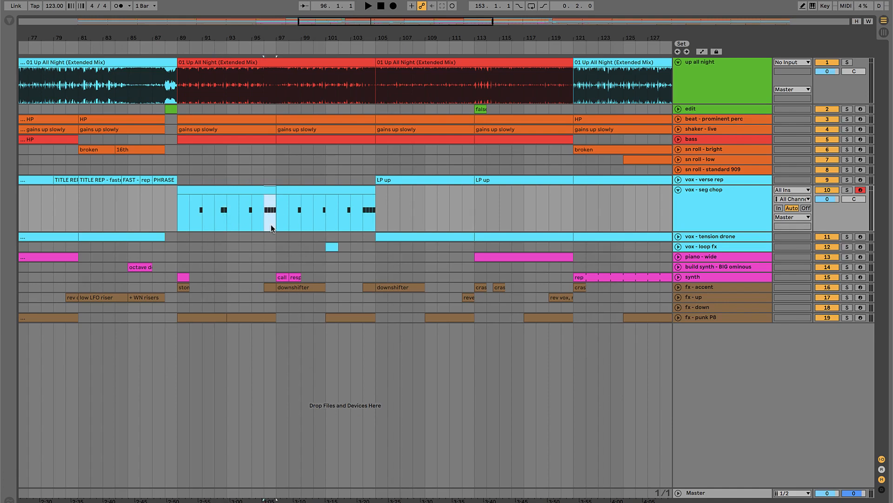
- Play the first drop's vocal chop from bar 96 and stop just after bar 97
left_click(267, 210)
left_click_drag(267, 201, 274, 200)
left_click(265, 217)
key("space")
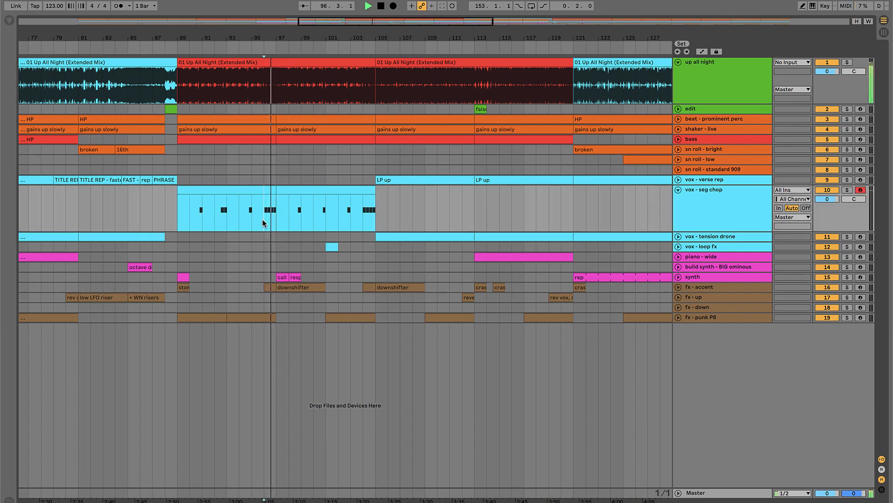
key("space")
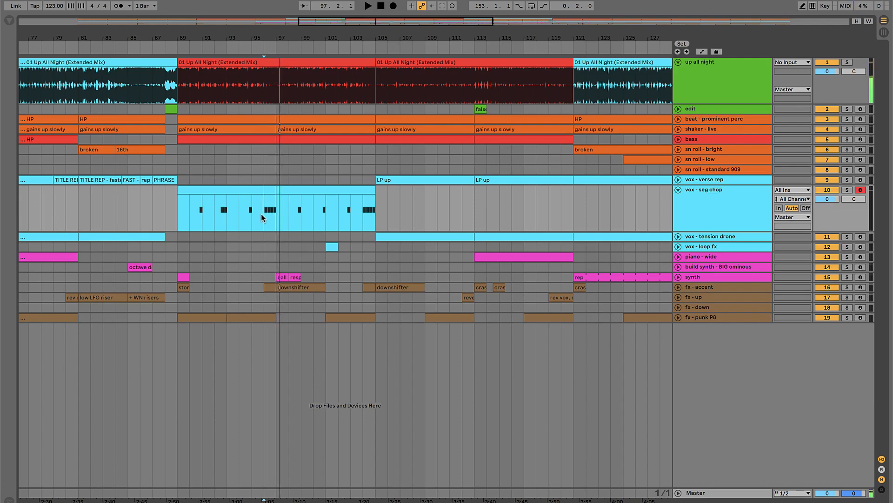
- Examine the vox - seg chop pattern from bar 90 through the busier chop ending at bar 97
left_click_drag(262, 214, 274, 289)
mouse_move(213, 209)
left_mouse_down()
mouse_move(220, 212)
mouse_move(208, 210)
left_mouse_up()
left_click(246, 212)
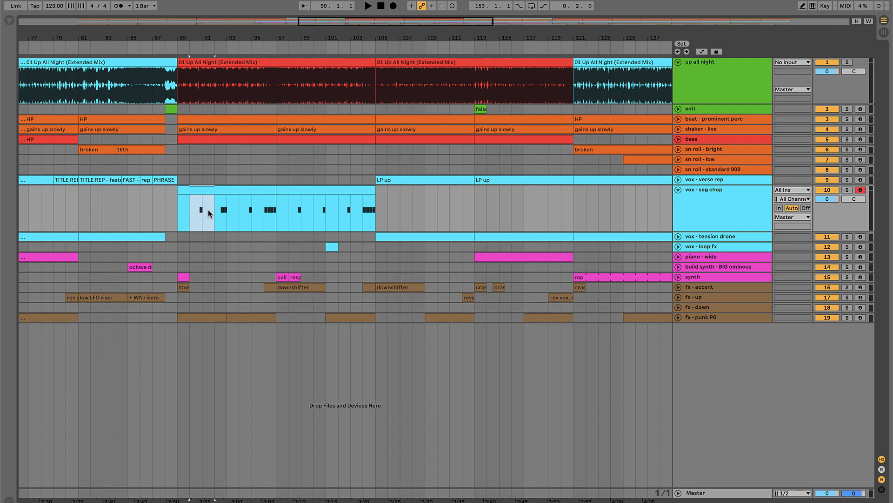
left_click(197, 215)
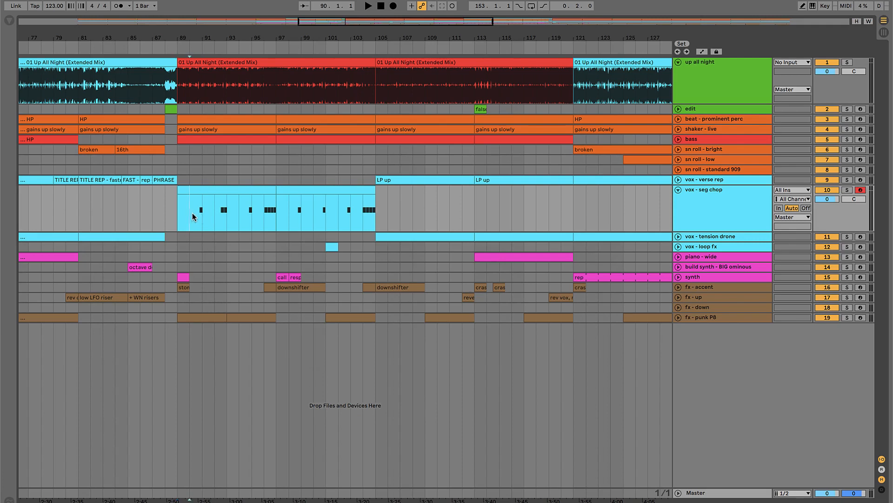
left_click_drag(191, 215, 276, 217)
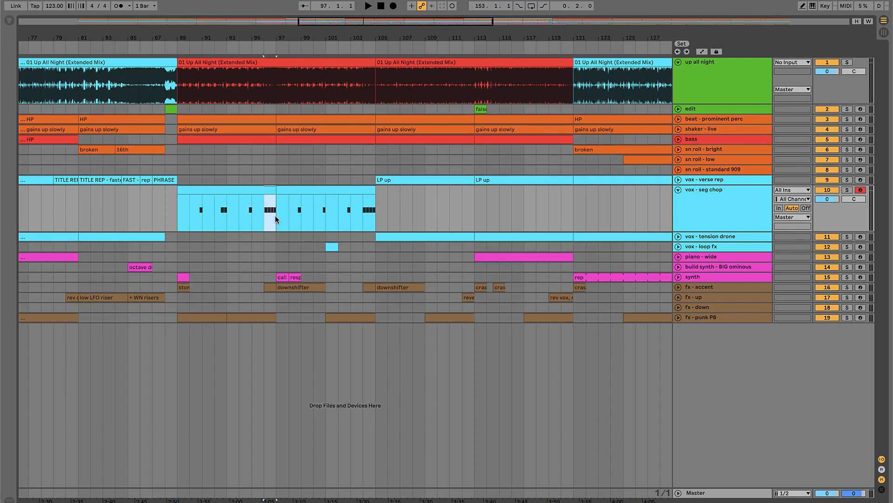
- Review the vox - seg chop track across both drops and select its clip at bar 89
left_click(276, 174)
key("minus")
key("minus")
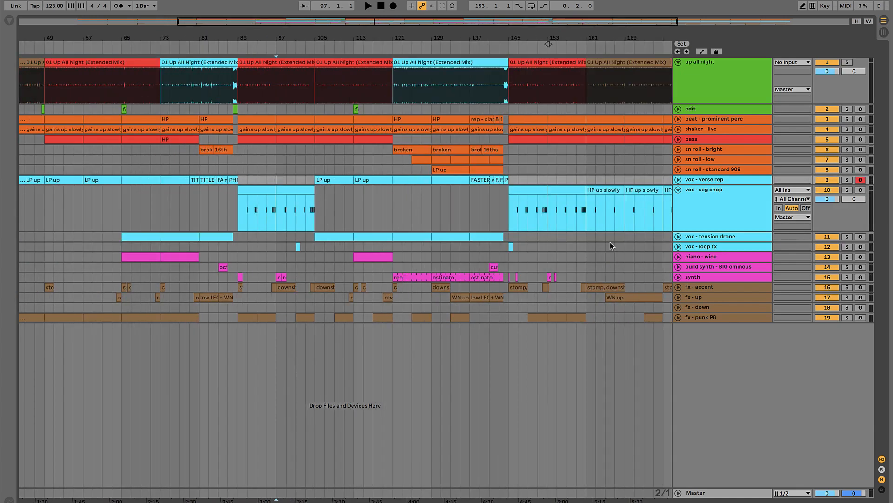
left_click(707, 225)
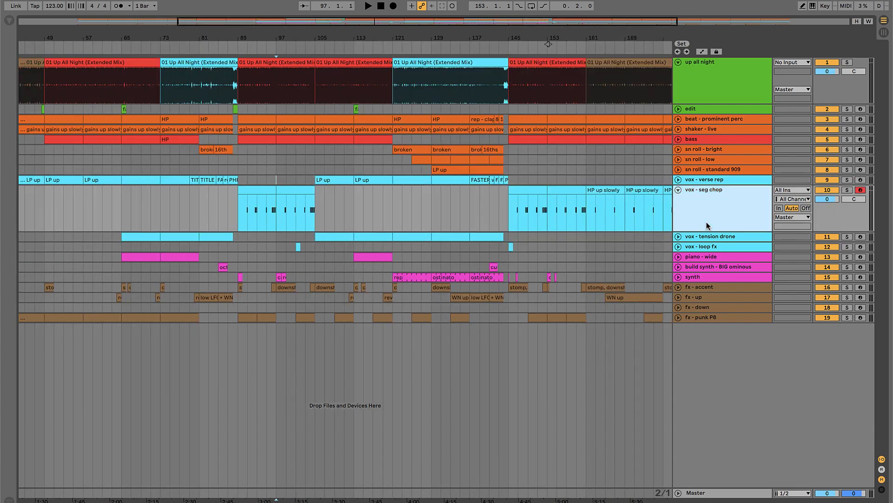
left_click(265, 191)
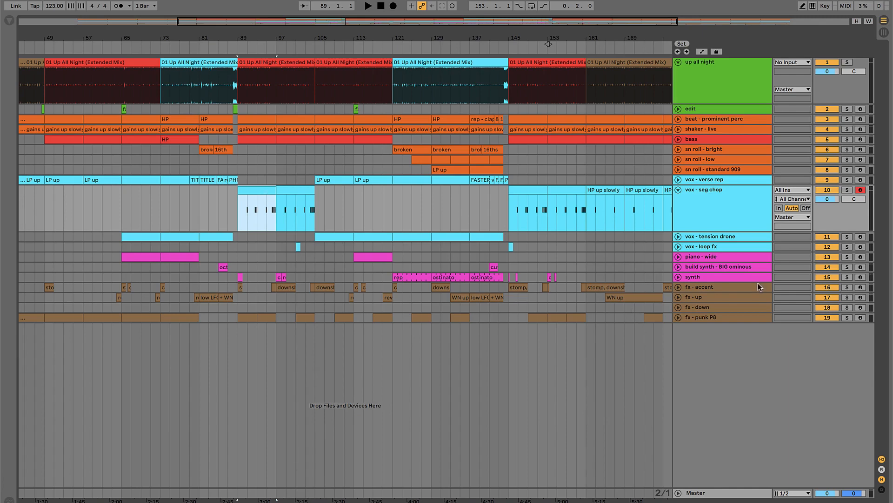
- Unfold the synth track and examine its short clips in the drops at bars 89 and 145
left_click(679, 277)
left_click_drag(236, 286, 248, 284)
left_click_drag(508, 284, 576, 285)
left_click(576, 285)
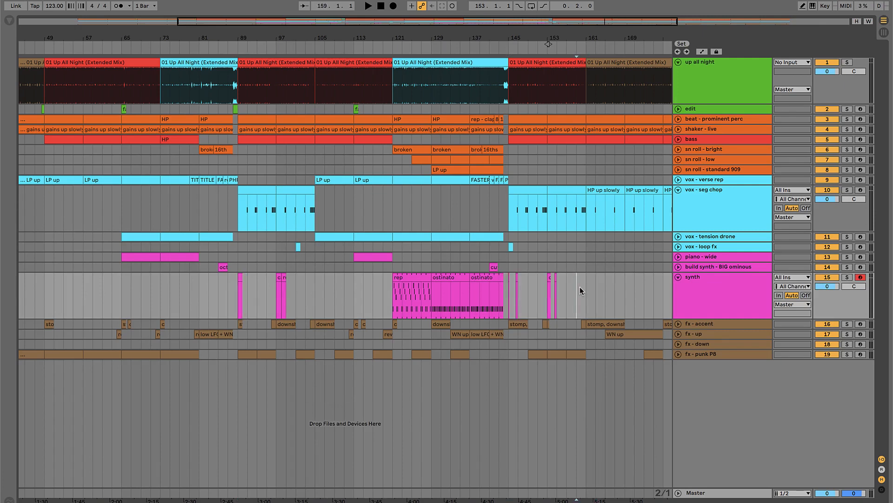
- Examine the vox - verse rep section from bar 17 to the first drop against the empty vox - seg chop range
key("minus")
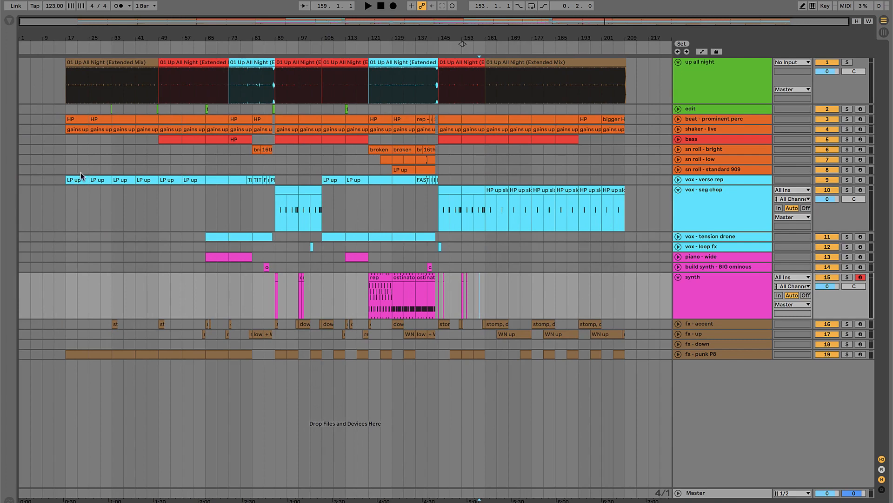
left_click_drag(67, 167, 270, 197)
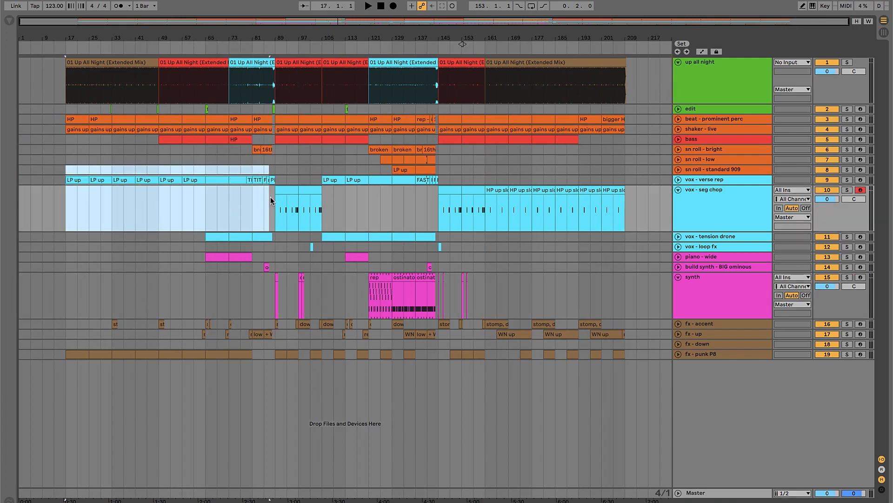
left_click_drag(66, 167, 211, 192)
- Examine the first drop's vocal ranges at bars 89 to 105 and the synth clips around them
left_click_drag(243, 171, 320, 210)
left_click(275, 182)
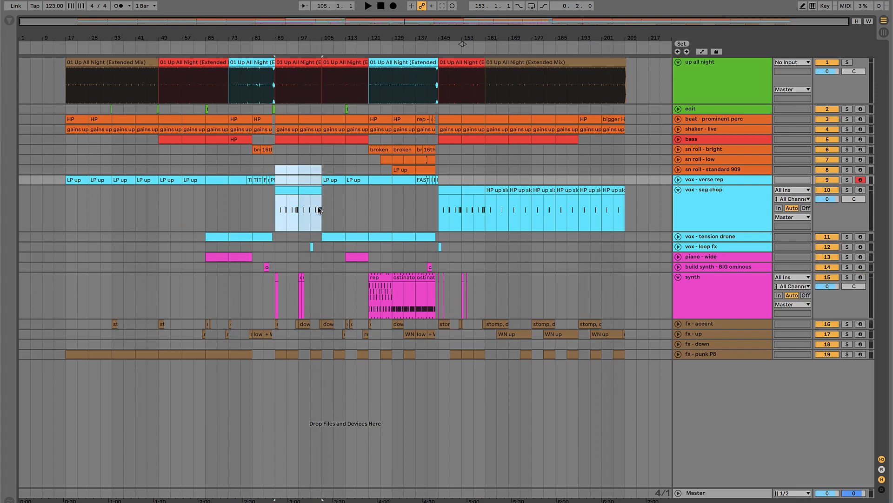
left_click_drag(276, 170, 322, 216)
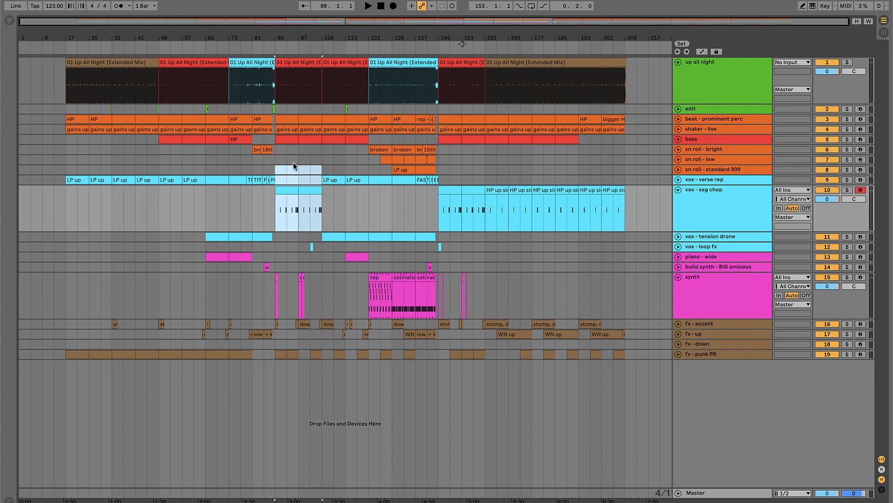
left_click_drag(275, 170, 323, 217)
left_click_drag(265, 280, 335, 280)
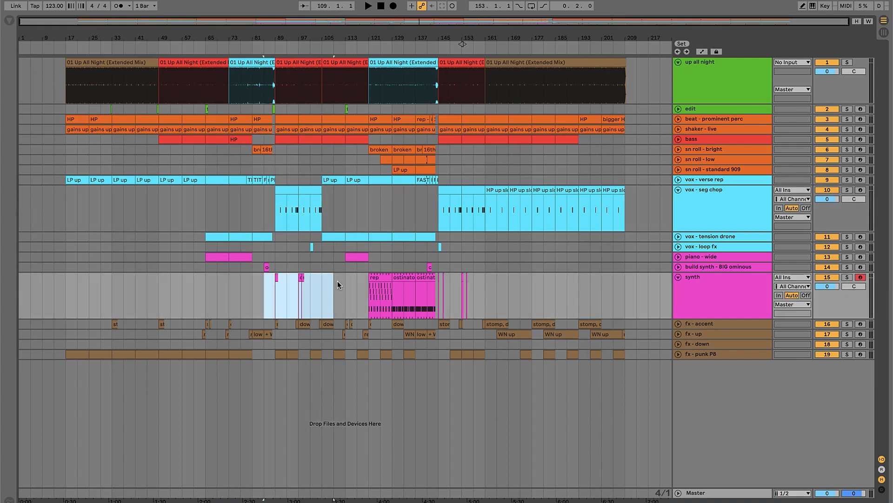
- Examine the vocals from bar 105 to bar 145 and the build synth - BIG ominous clip at bar 141
left_click(277, 180)
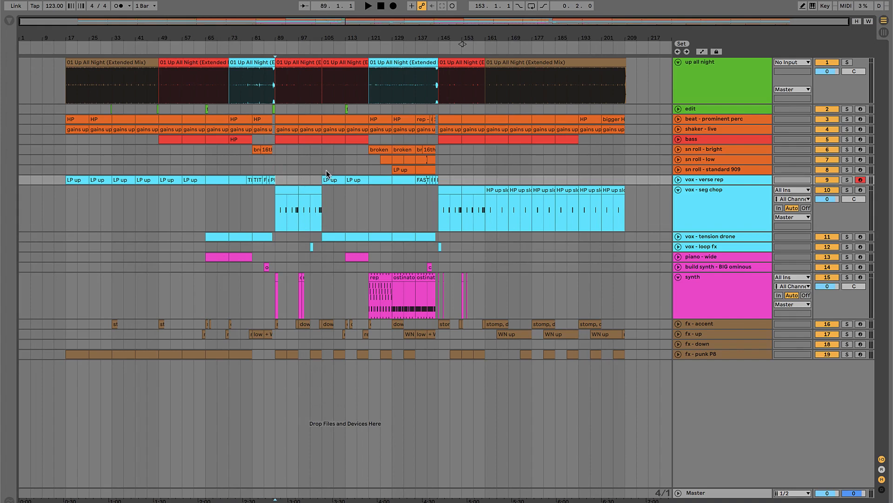
left_click_drag(323, 170, 439, 161)
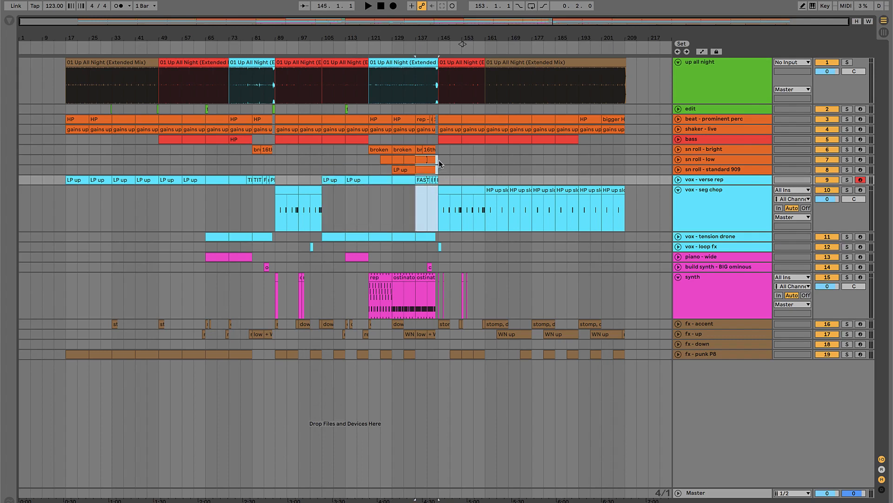
left_click(428, 267)
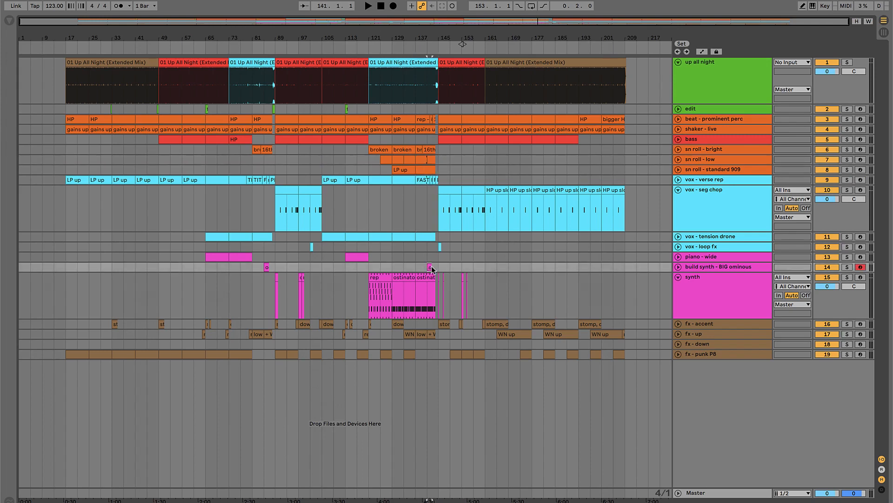
left_click_drag(428, 256, 437, 257)
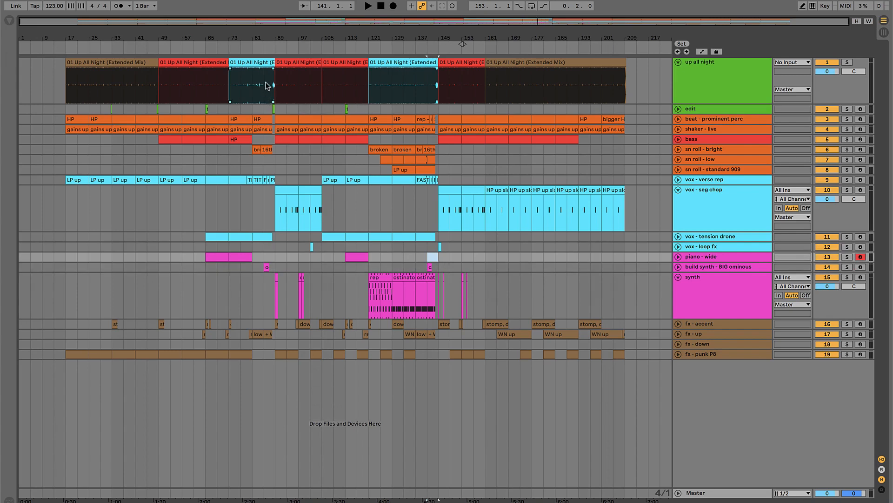
- Compare the ends of both build-ups in the up all night track near bars 89 and 145
left_click_drag(266, 82, 285, 83)
left_click(437, 85)
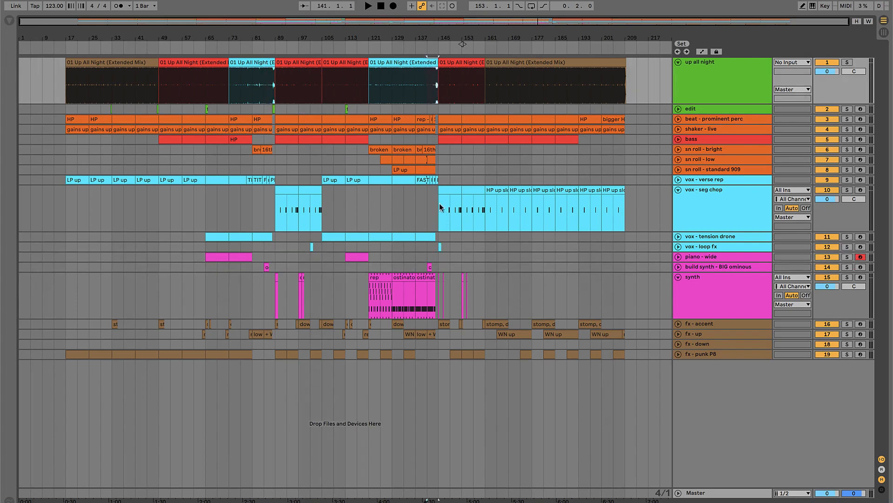
left_click(436, 202)
left_click(429, 88)
- Examine the vox - seg chop clips in the second drop at bars 145 to 161 and the outro through bar 209
left_click_drag(443, 164, 485, 182)
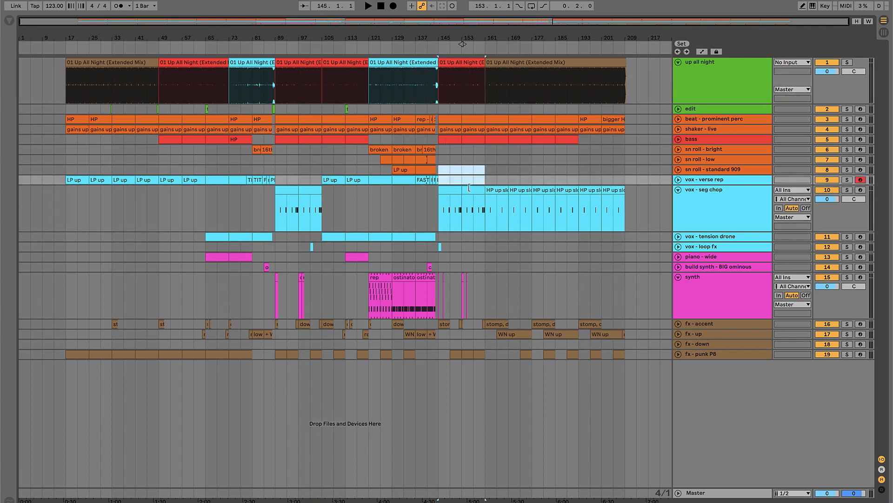
left_click(457, 190)
left_click(471, 190, "shift")
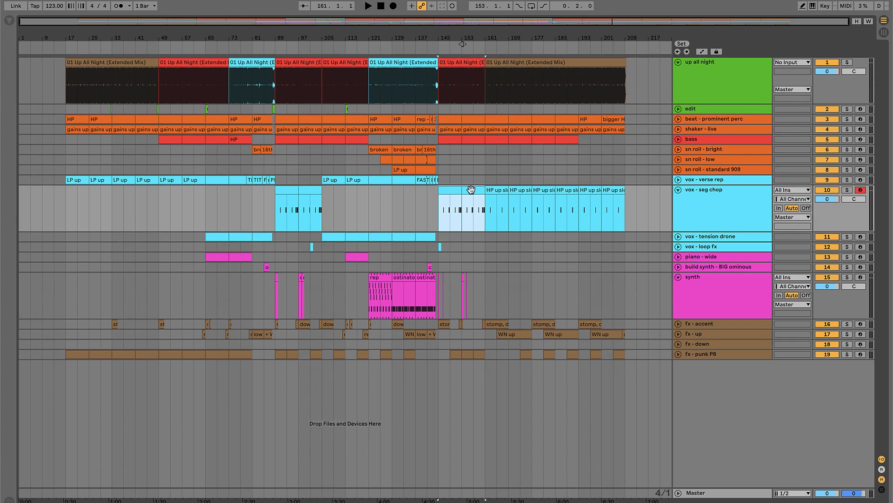
left_click_drag(485, 181, 623, 269)
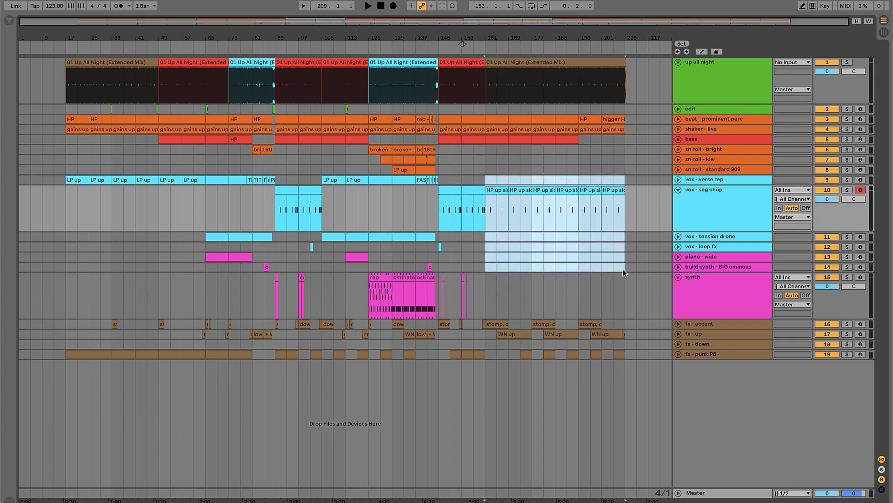
- Fold all unfolded tracks in the arrangement
left_click(483, 181)
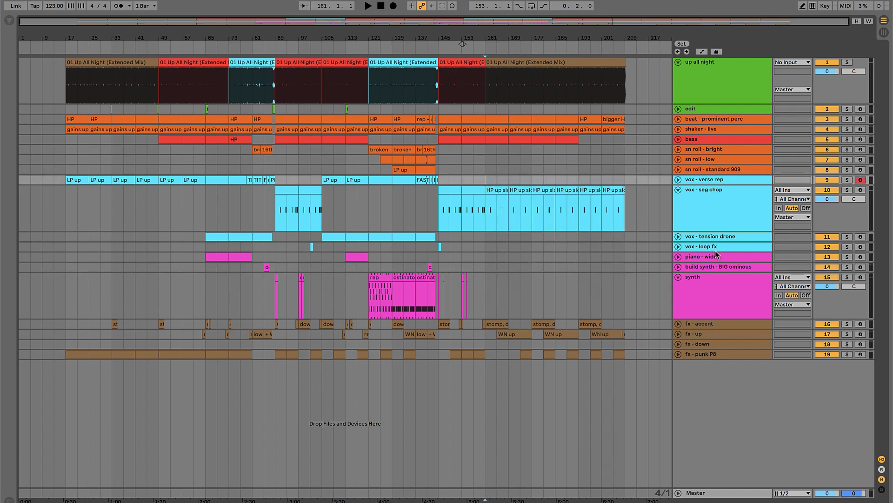
left_click(678, 191, "alt")
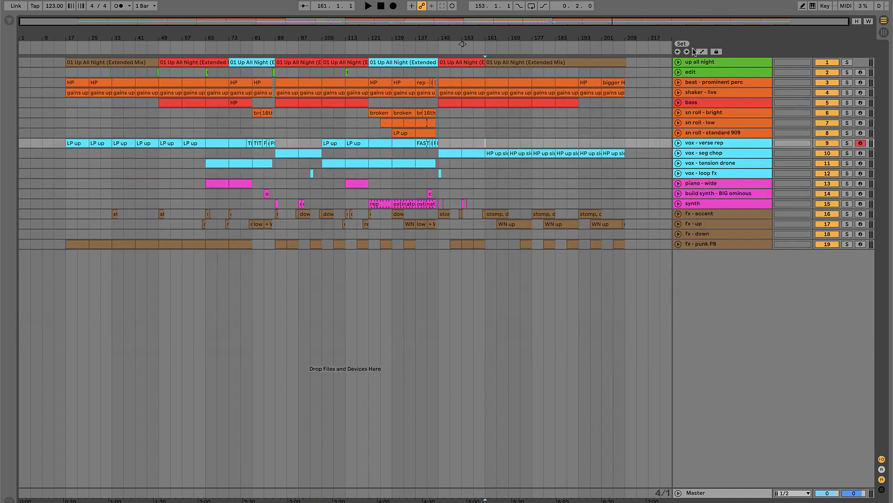
- Unfold the up all night track and examine the bass and vocal tracks through bar 113
left_click(683, 63)
left_click(678, 62)
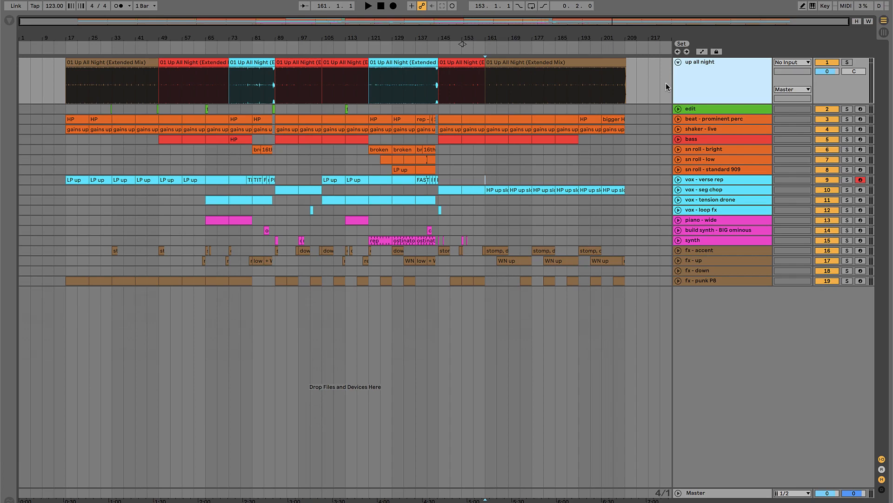
left_click(710, 132)
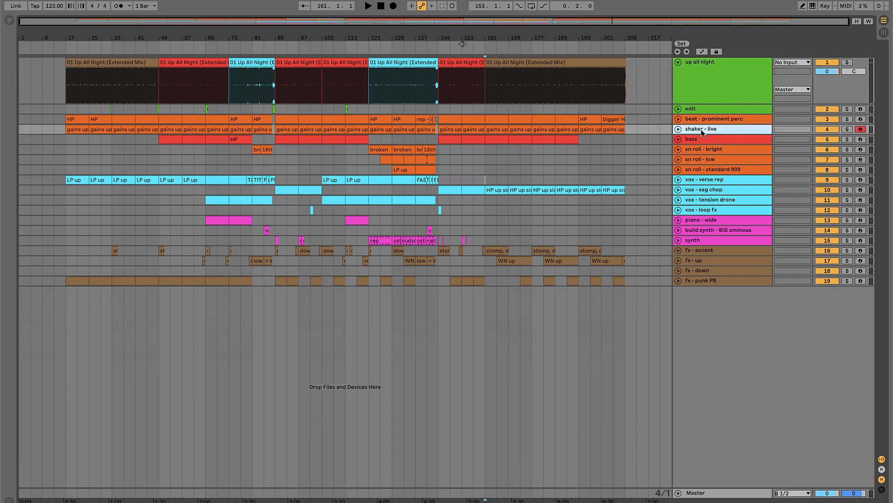
left_click_drag(65, 139, 624, 139)
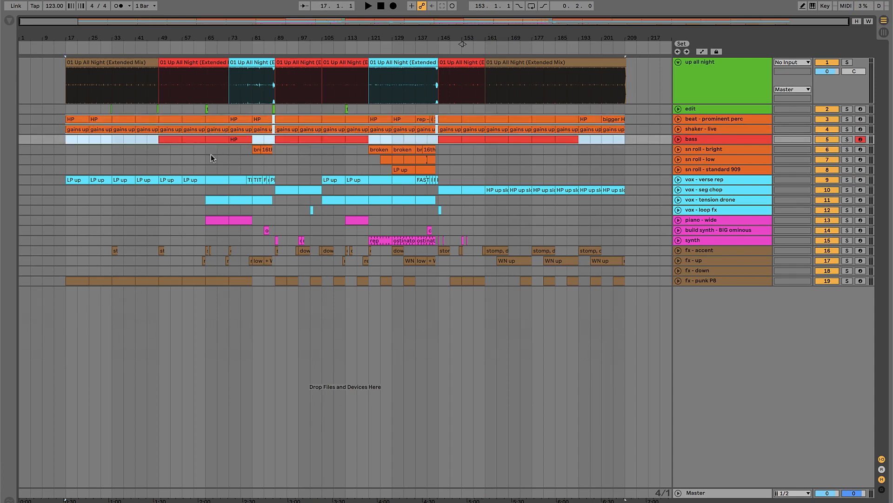
left_click_drag(67, 170, 241, 180)
left_click(252, 180)
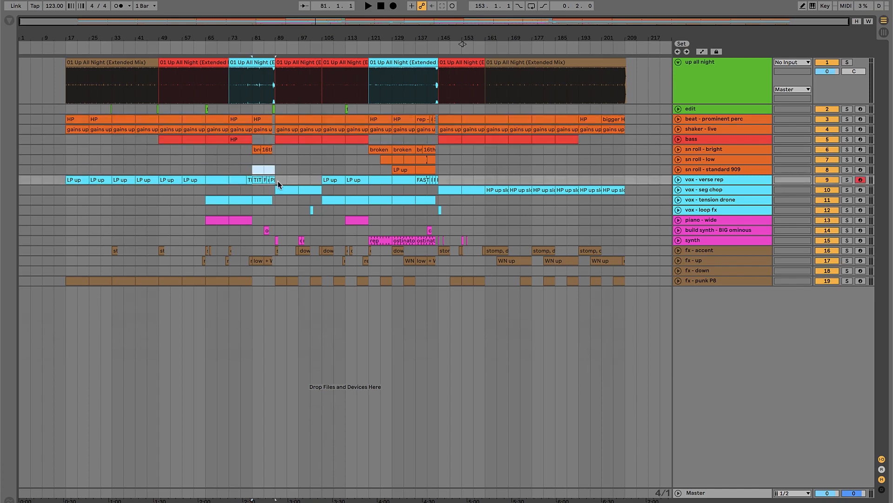
left_click_drag(275, 179, 345, 205)
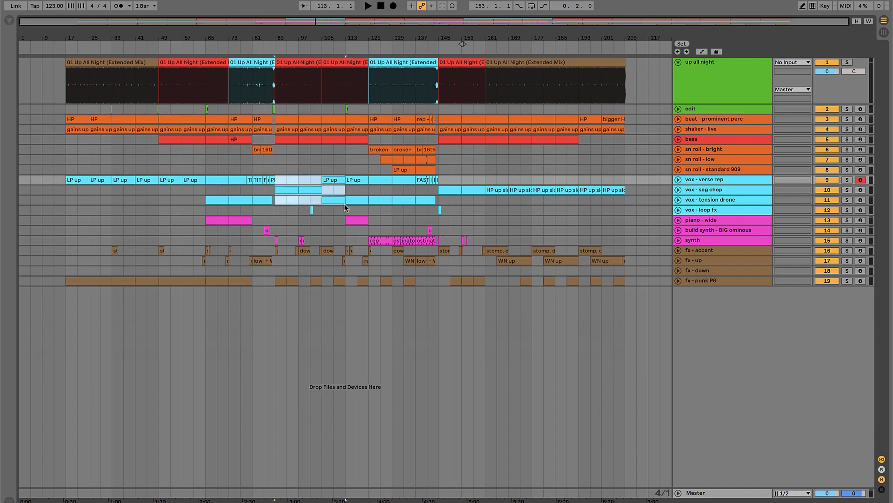
left_click(287, 170)
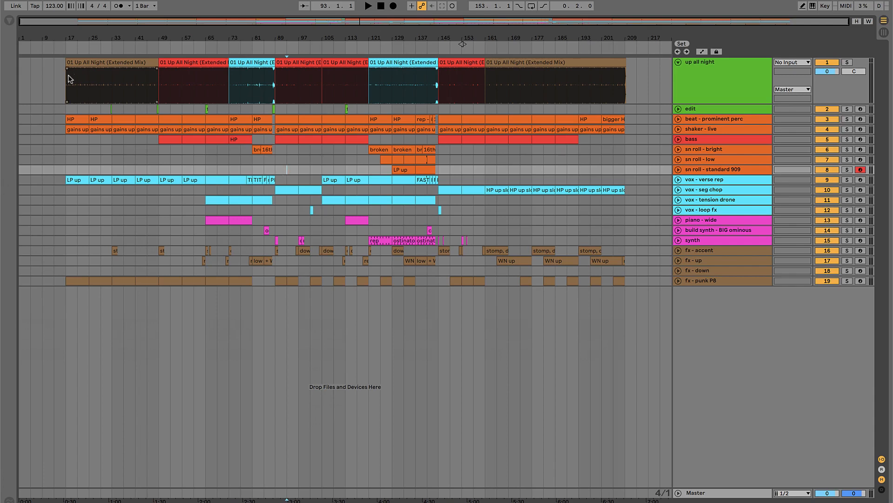
- Review the up all night track from bar 17 to bar 209, singling out its first five section clips
mouse_move(65, 85)
left_mouse_down()
mouse_move(643, 145)
mouse_move(621, 162)
left_mouse_up()
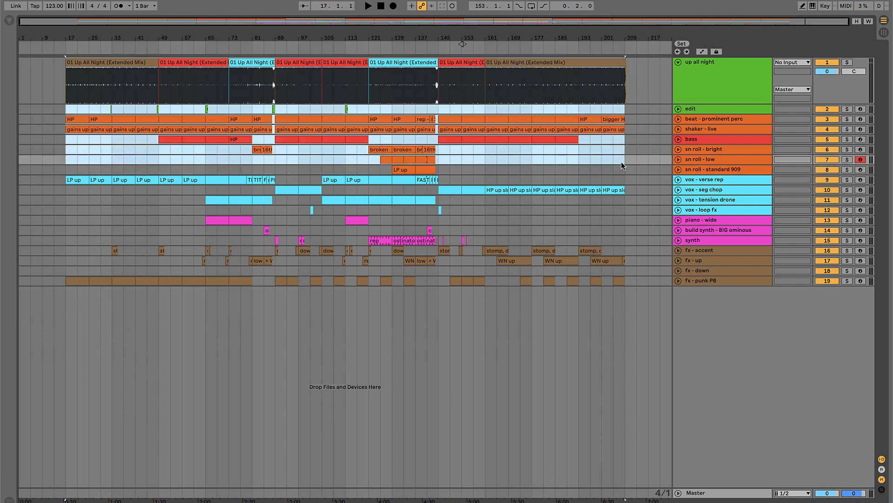
left_click(621, 162)
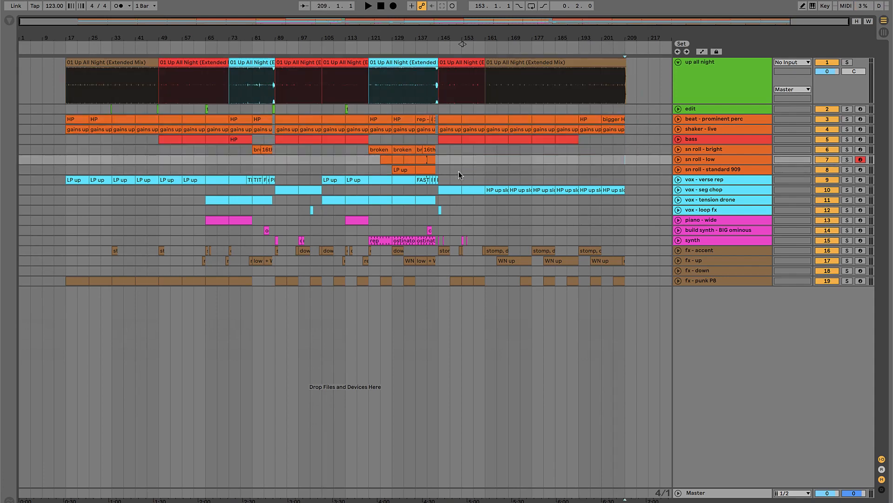
left_click(128, 63)
left_click(197, 63)
left_click(260, 64)
left_click(306, 63)
left_click(346, 63)
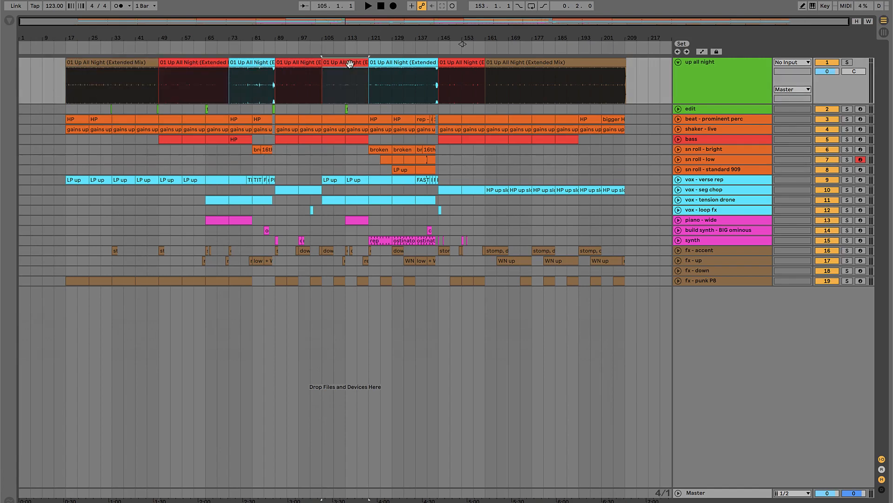
- Examine the intro and the section from bar 49 to bar 73 of the up all night track
left_click(51, 79)
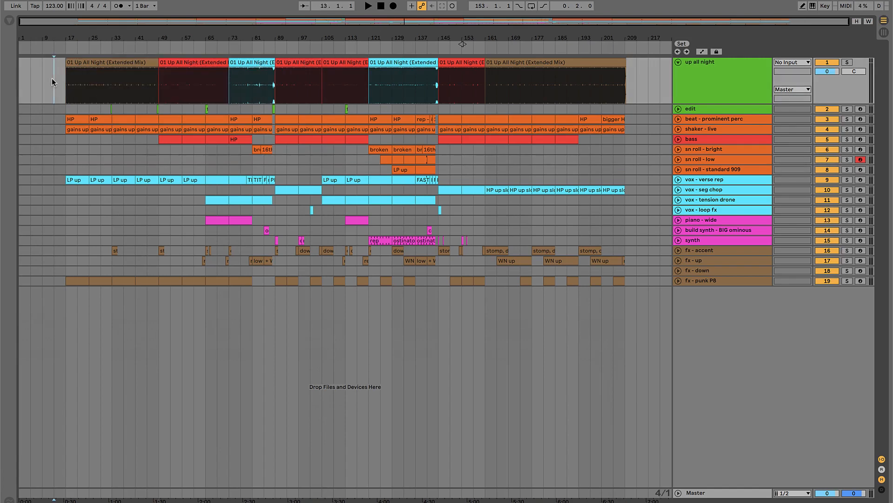
left_click(131, 61)
left_click(211, 60)
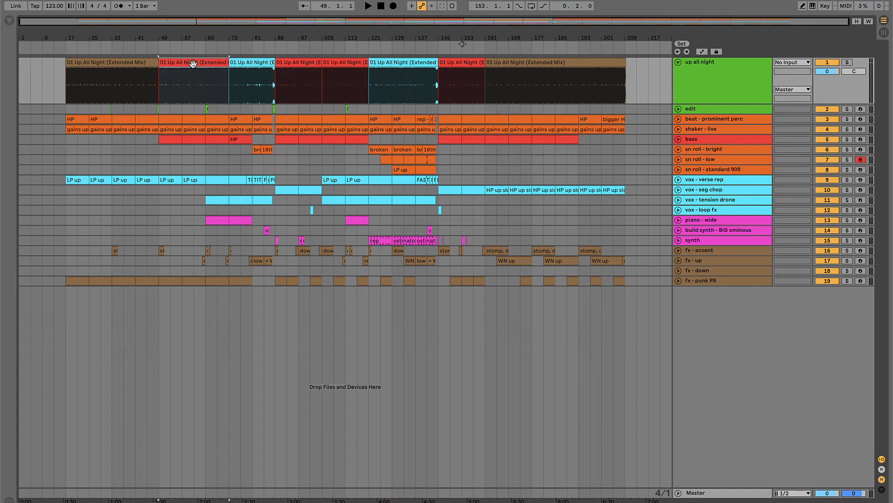
left_click_drag(160, 87, 211, 87)
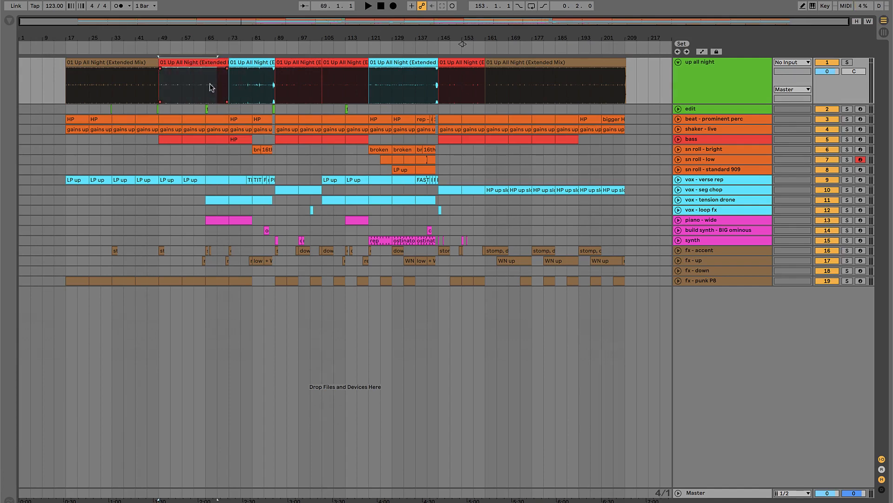
left_click(194, 65)
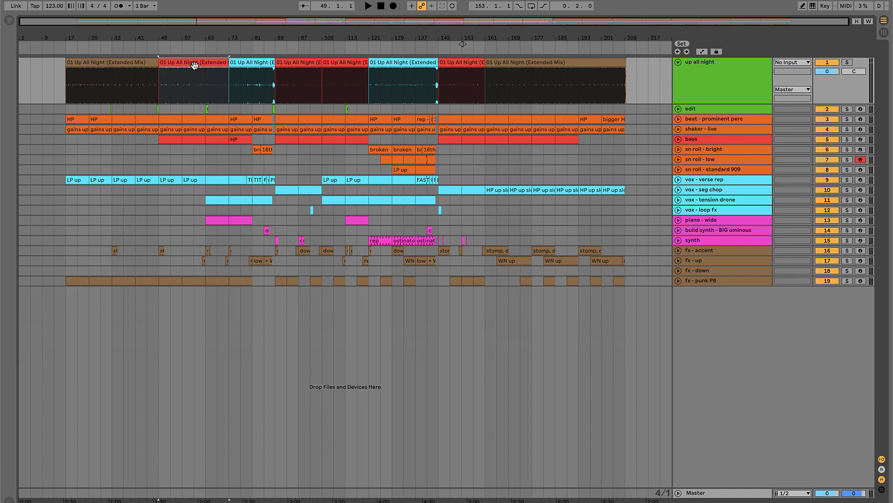
- Compare the intro from bar 17 with the bar 49 section leading into the build at bar 73
left_click(74, 85)
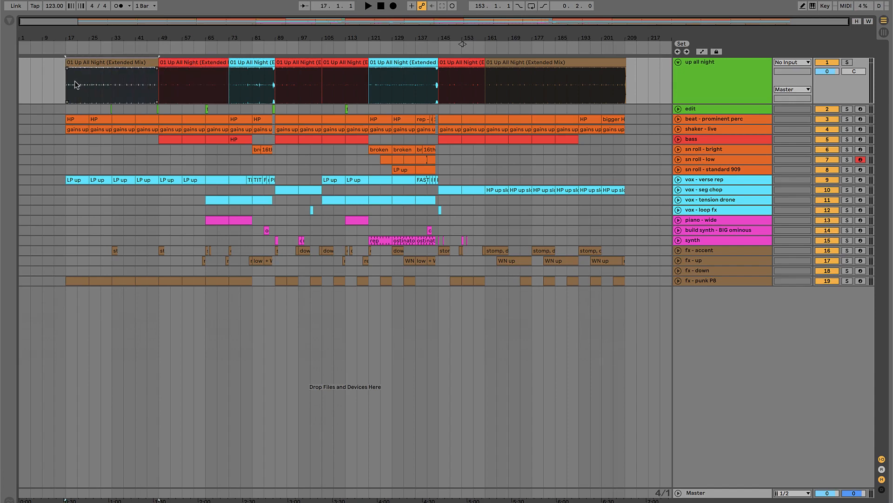
left_click_drag(76, 85, 218, 88)
left_click(186, 86)
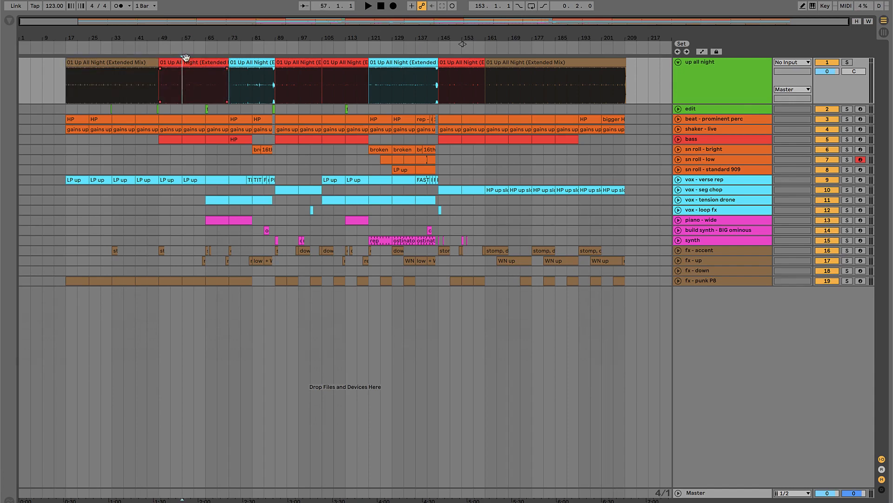
left_click(184, 60)
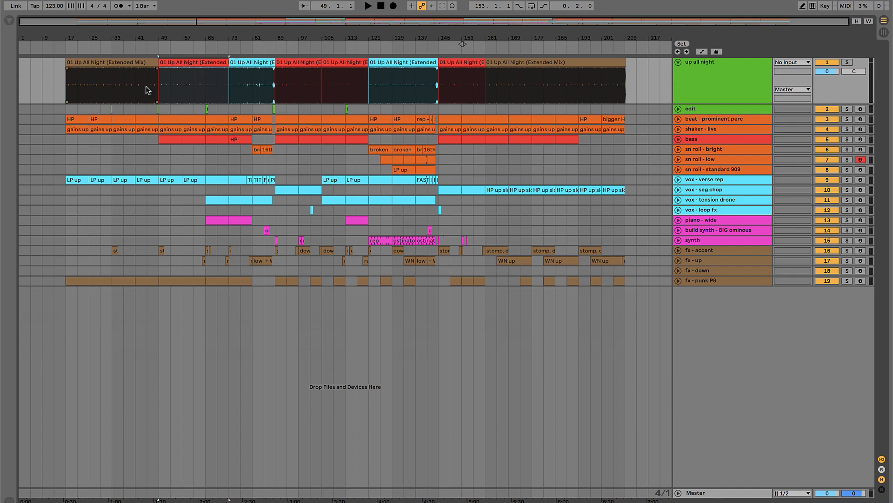
left_click_drag(193, 84, 223, 83)
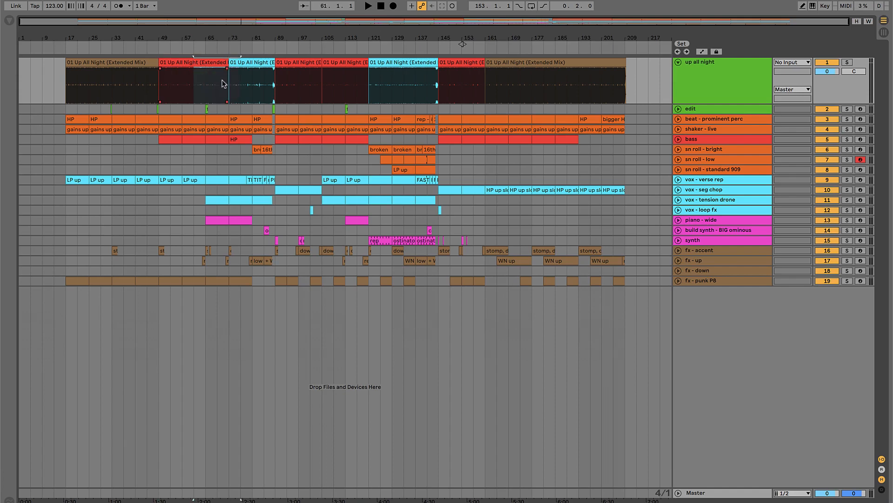
left_click(218, 82)
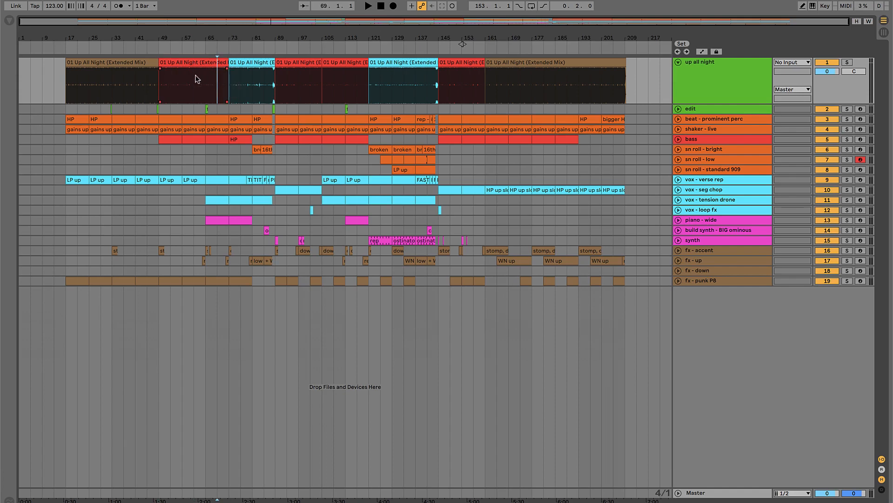
- Step through the up all night section clips from the intro at bar 17 to the one at bar 105
left_click(200, 63)
left_click(115, 64)
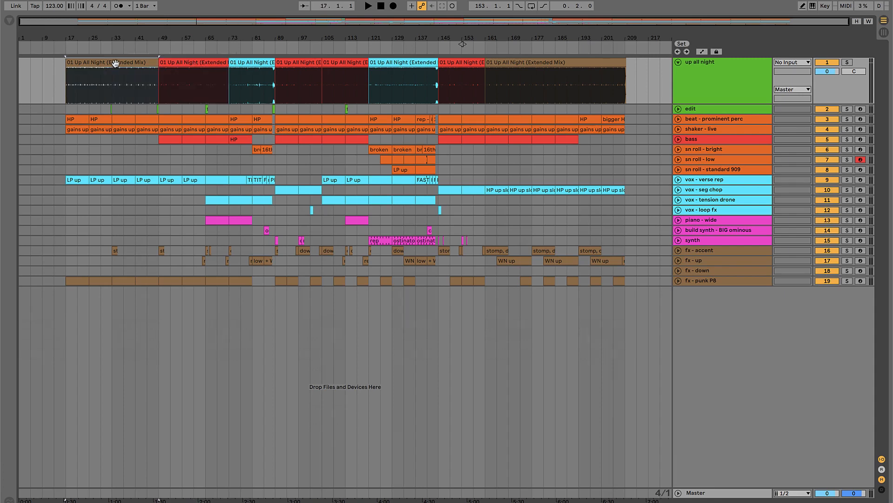
left_click(190, 64)
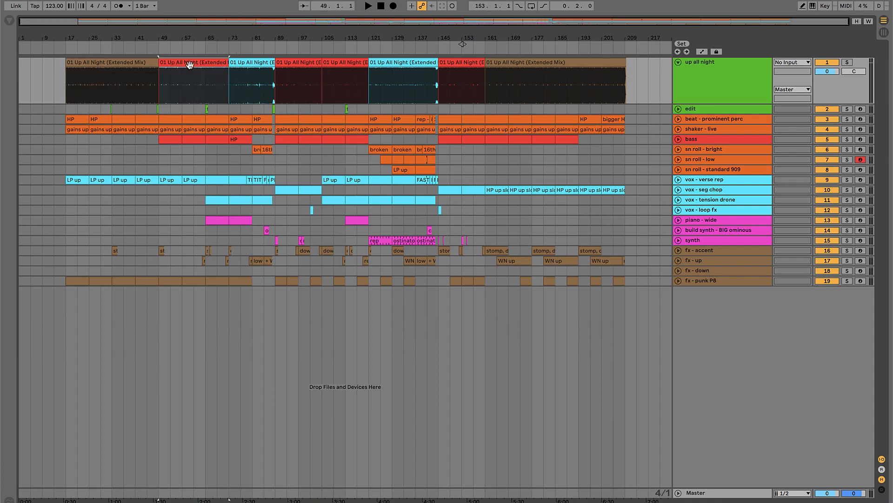
left_click(245, 64)
left_click(289, 63)
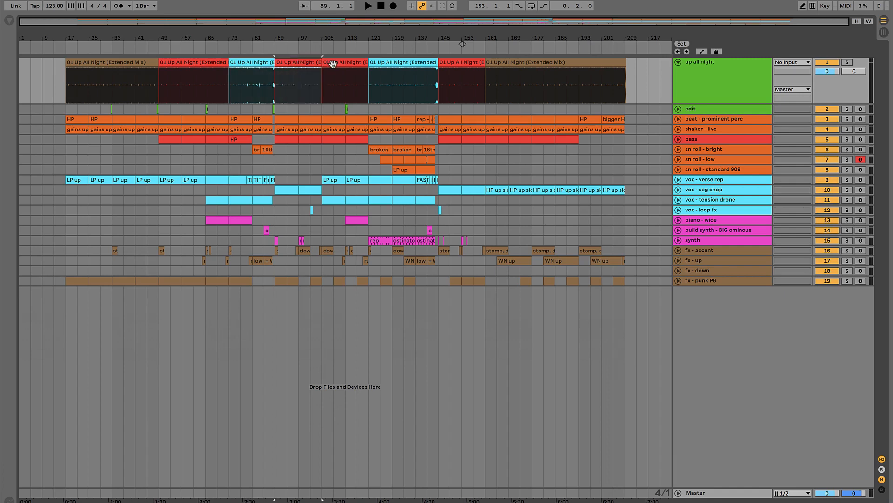
left_click(346, 65)
- Examine the first drop from bar 89, including its vox - seg chop clips, and the following section at bar 105
left_click_drag(281, 79, 378, 150)
left_click(339, 157)
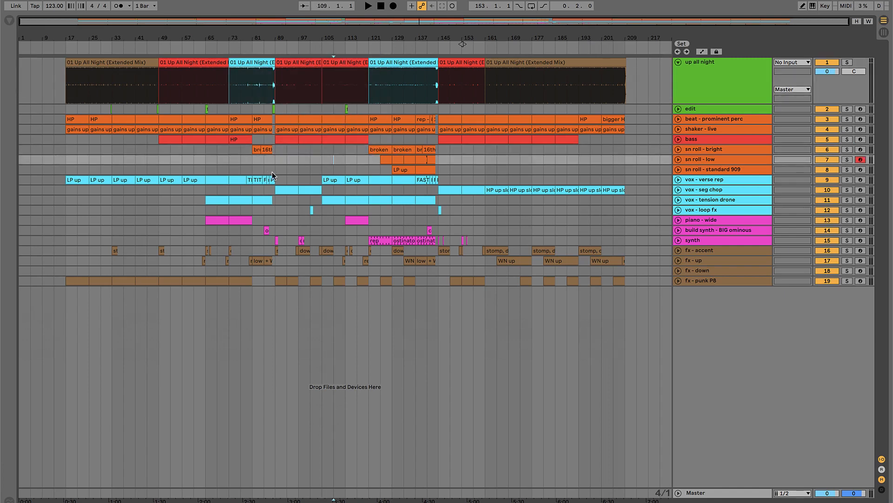
left_click_drag(274, 176, 326, 239)
left_click_drag(299, 189, 322, 190)
left_click(304, 62)
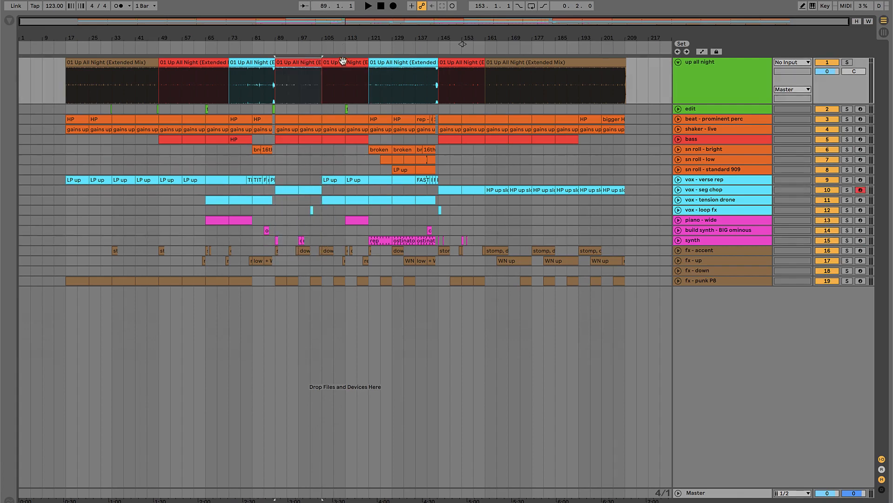
left_click(343, 61)
- Examine the second build section at bar 121 across the tracks, down to the synth track's rep clip
left_click(407, 65)
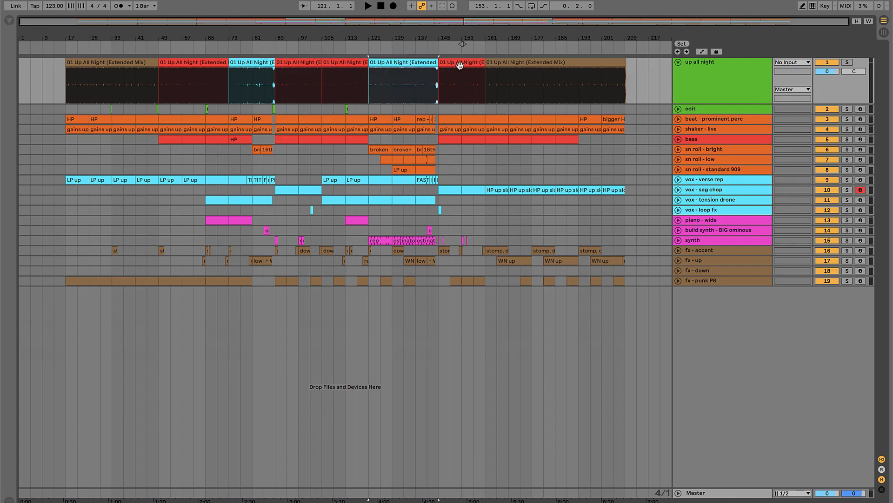
mouse_move(369, 107)
left_mouse_down()
mouse_move(422, 254)
mouse_move(392, 227)
left_mouse_up()
left_click(392, 228)
left_click(378, 244)
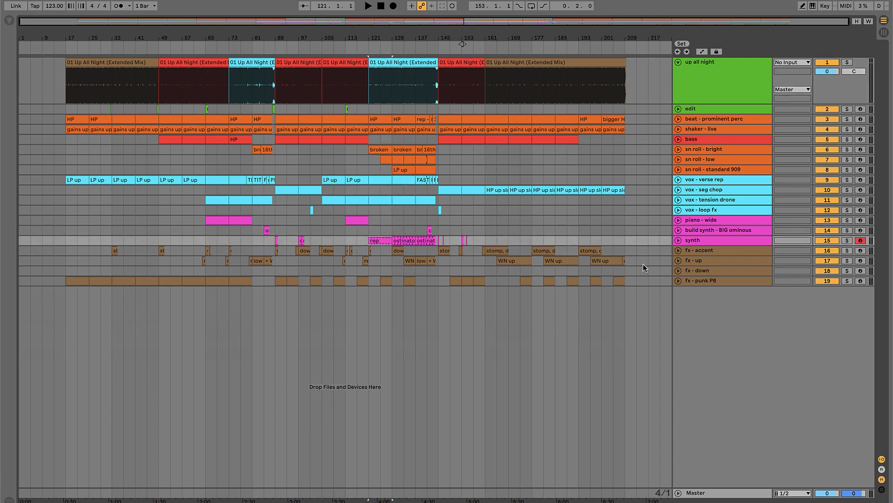
- Unfold the synth track and inspect the MIDI notes of its rep clip at bar 121
left_click(678, 240)
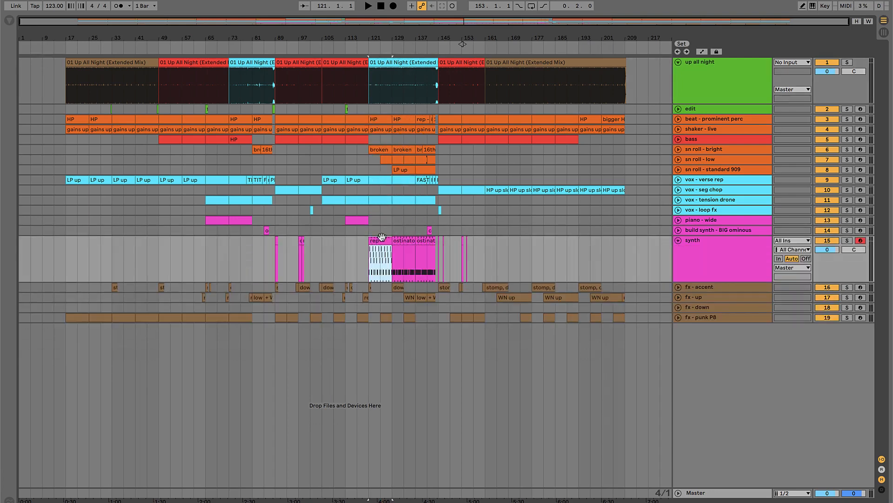
left_click_drag(264, 244, 322, 245)
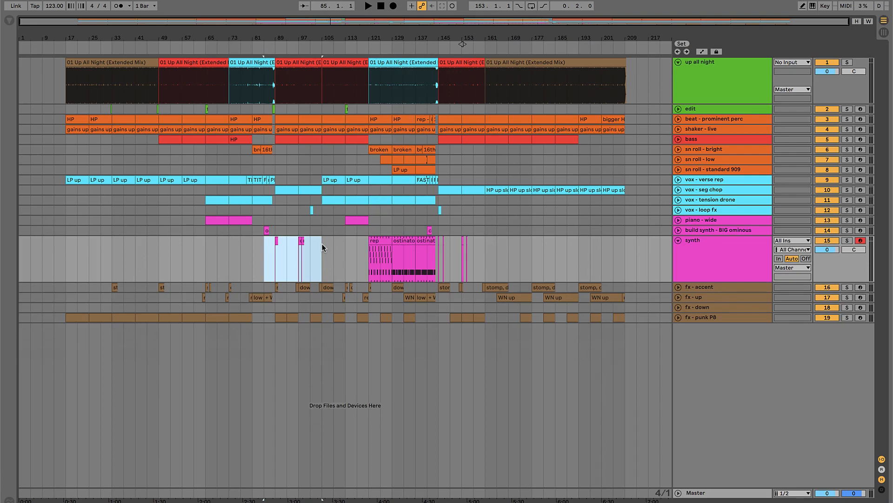
left_click(380, 240)
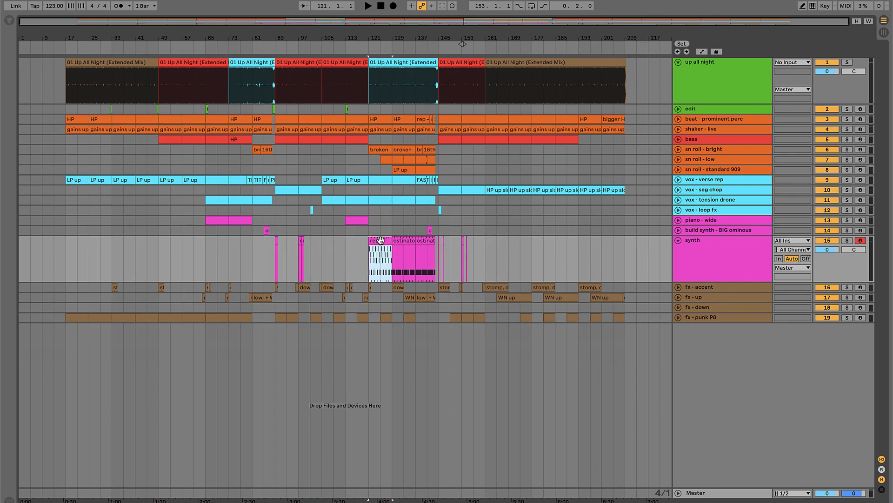
left_click_drag(389, 36, 360, 70)
left_click_drag(357, 36, 357, 26)
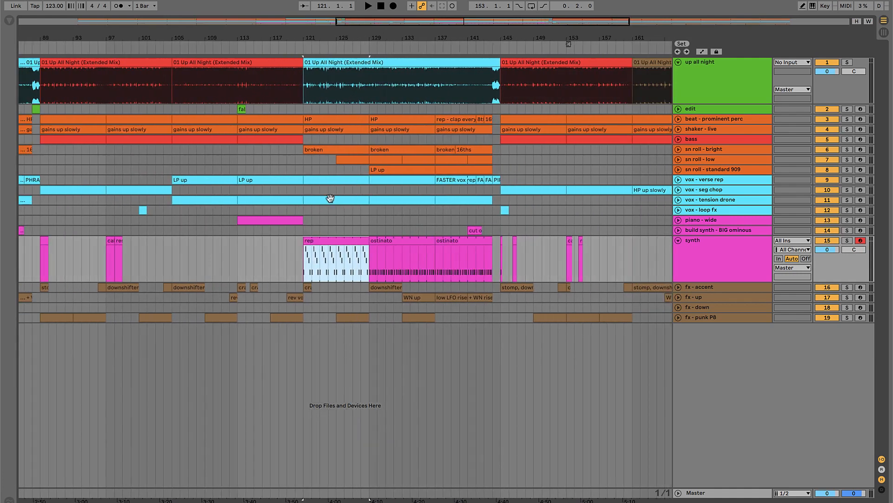
double_click(331, 240)
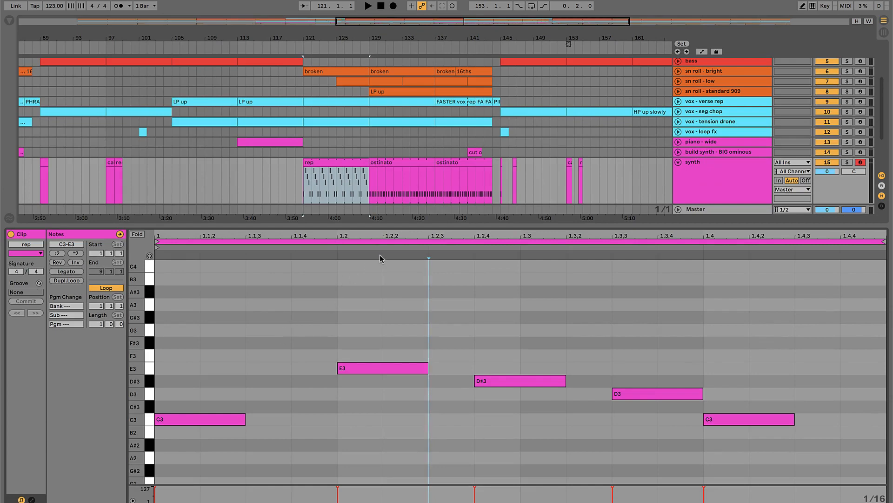
left_click(342, 163)
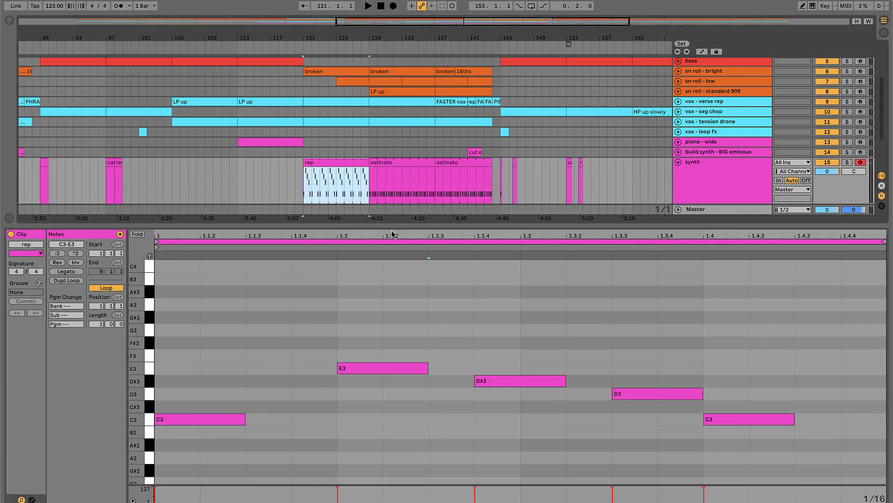
- Close the clip view and examine the synth track's ostinato clips at bars 129 and 137
key("alt+super+l")
left_click(395, 266)
key("minus")
key("minus")
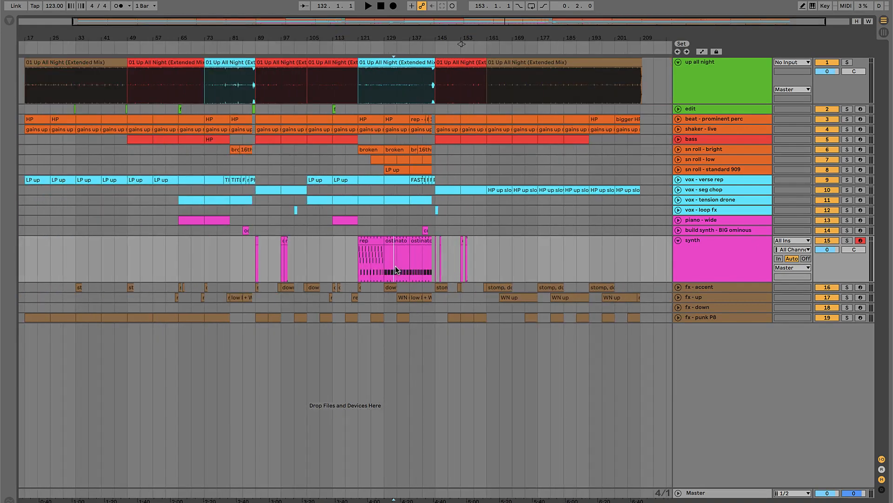
left_click(404, 242)
left_click(425, 241)
key("minus")
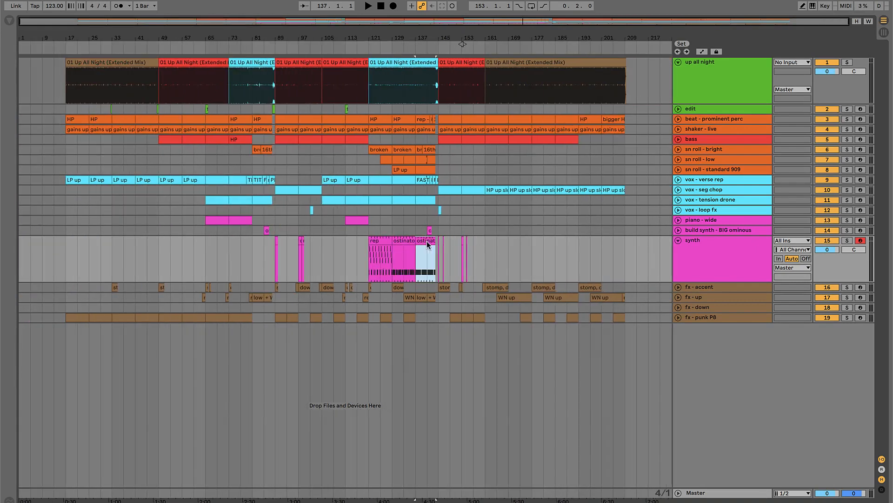
- Examine the second build, the second drop at bar 145 and the outro from bar 161
left_click(407, 64)
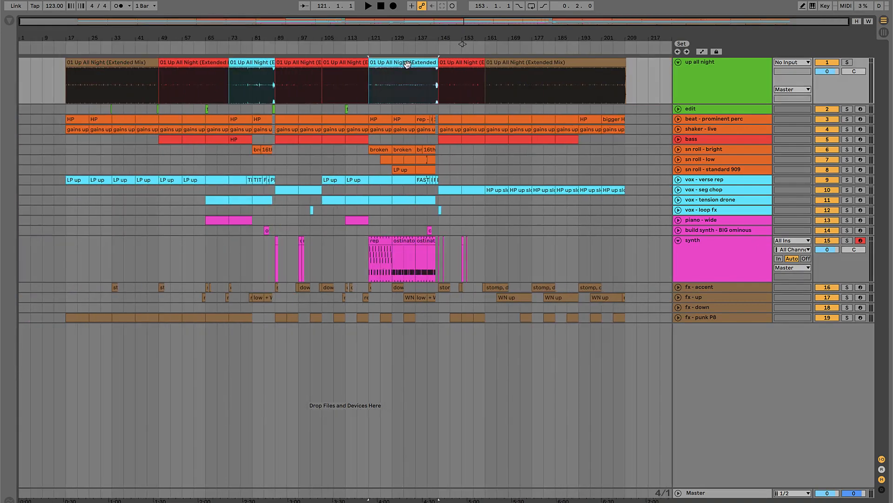
left_click(464, 65)
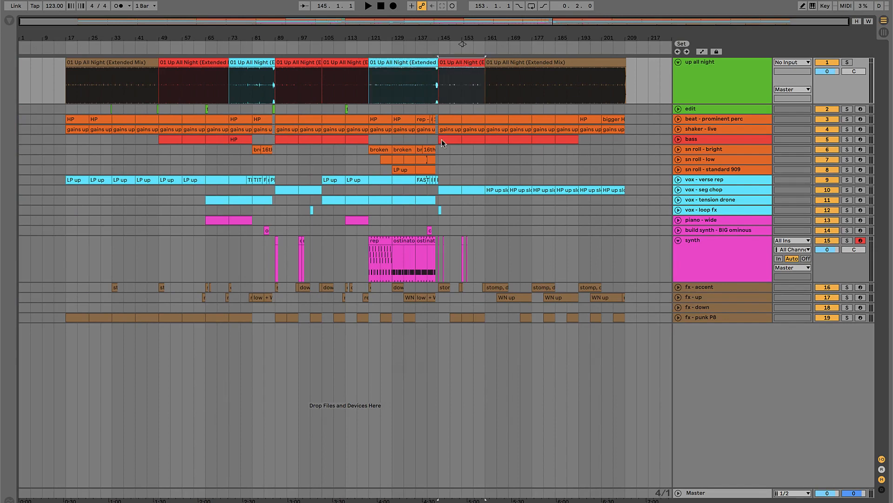
left_click_drag(443, 160, 507, 259)
left_click(559, 60)
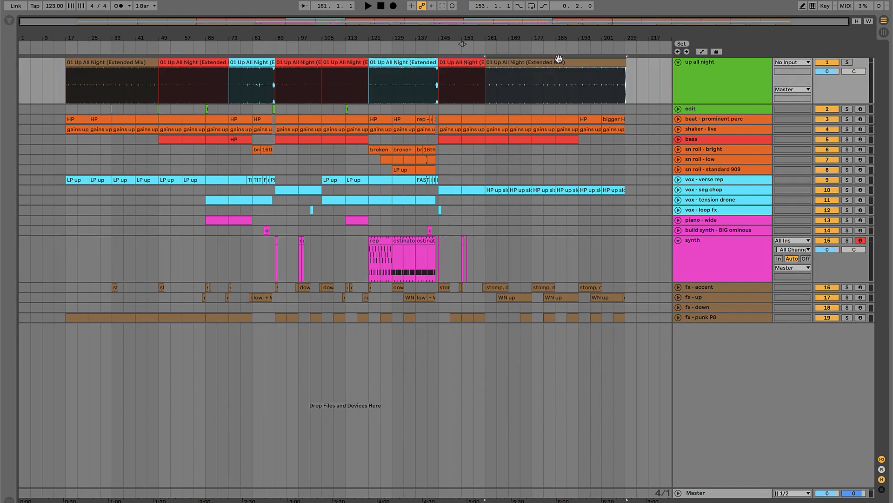
- Recap every up all night section from the intro to the outro, and fold the track
left_click(125, 64)
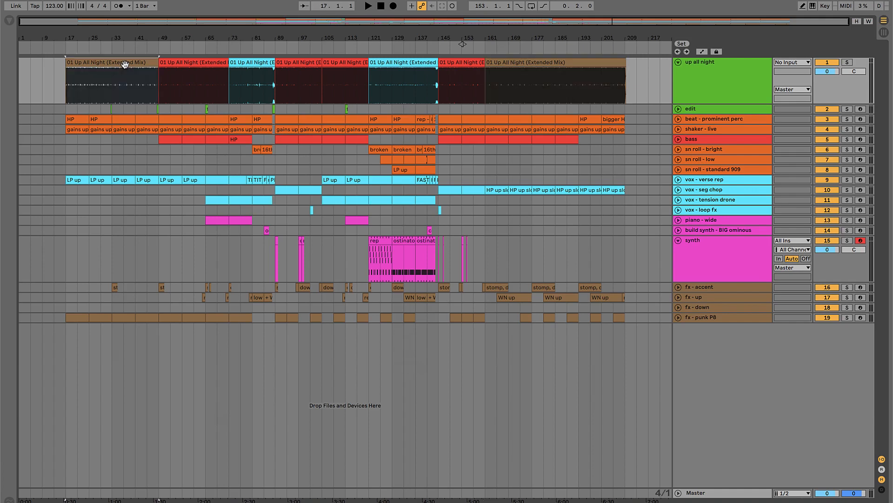
left_click(182, 70)
left_click(248, 63)
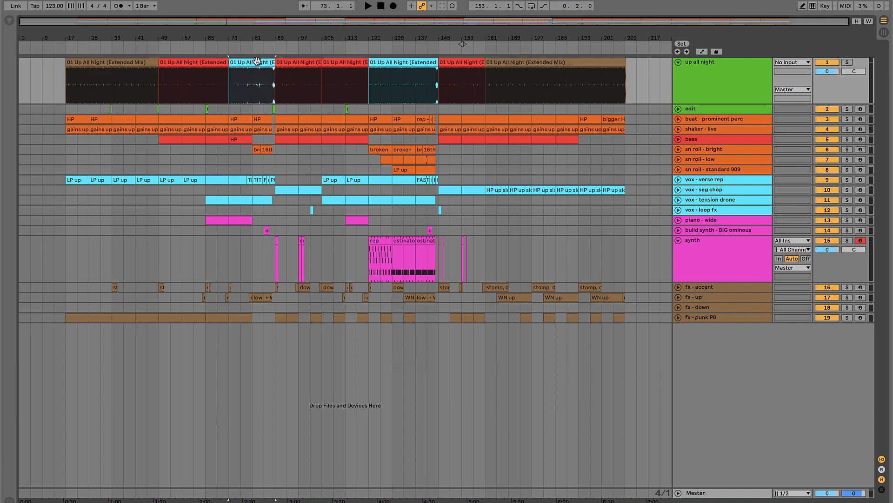
left_click(303, 65)
left_click(337, 65)
left_click(395, 64)
left_click(462, 64)
left_click(549, 65)
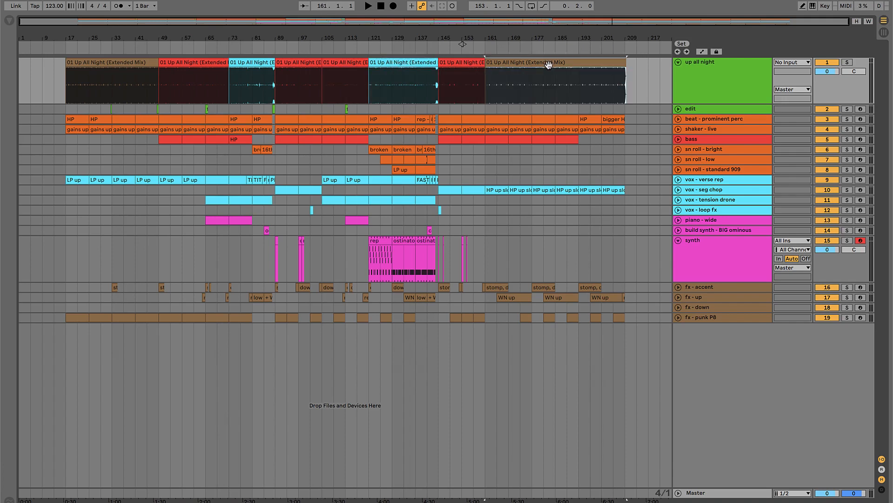
left_click(678, 62)
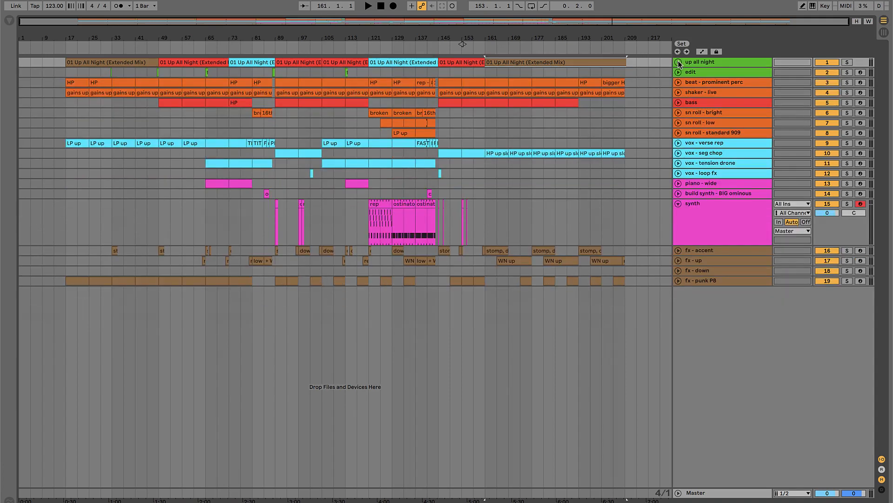